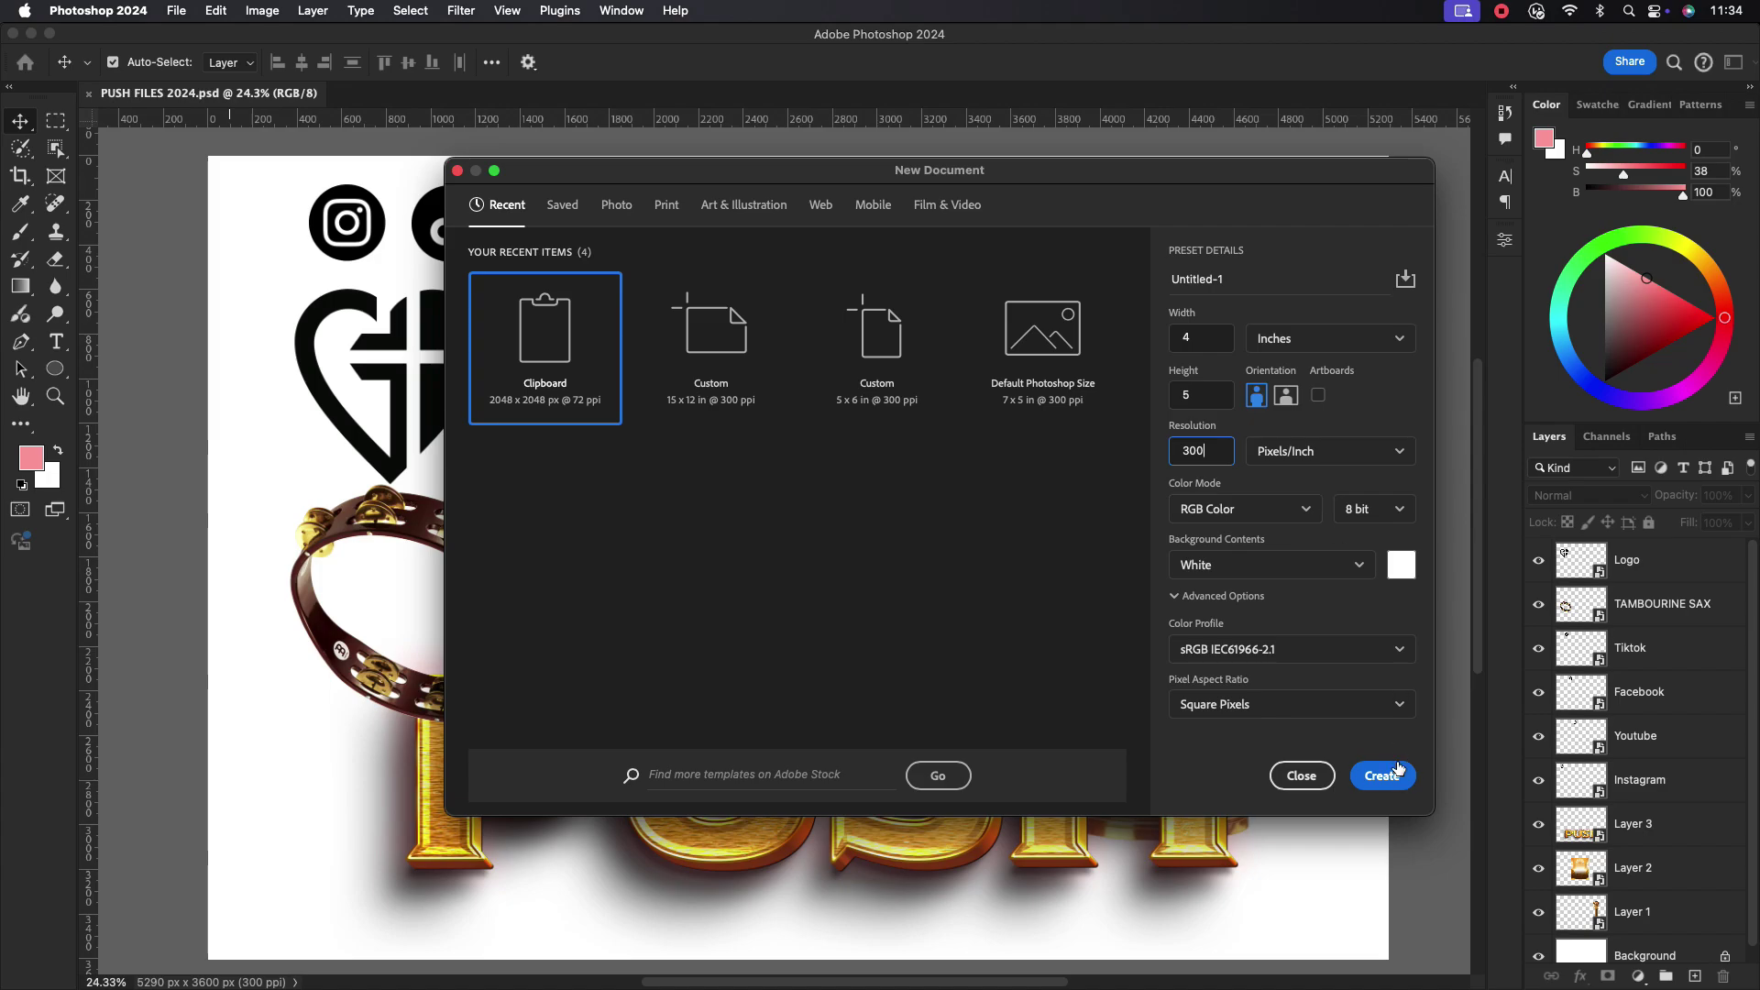
- Create the 4 × 5 inch, 300 ppi RGB document and add a dark red (#930000) Solid Color fill layer
left_click(1382, 775)
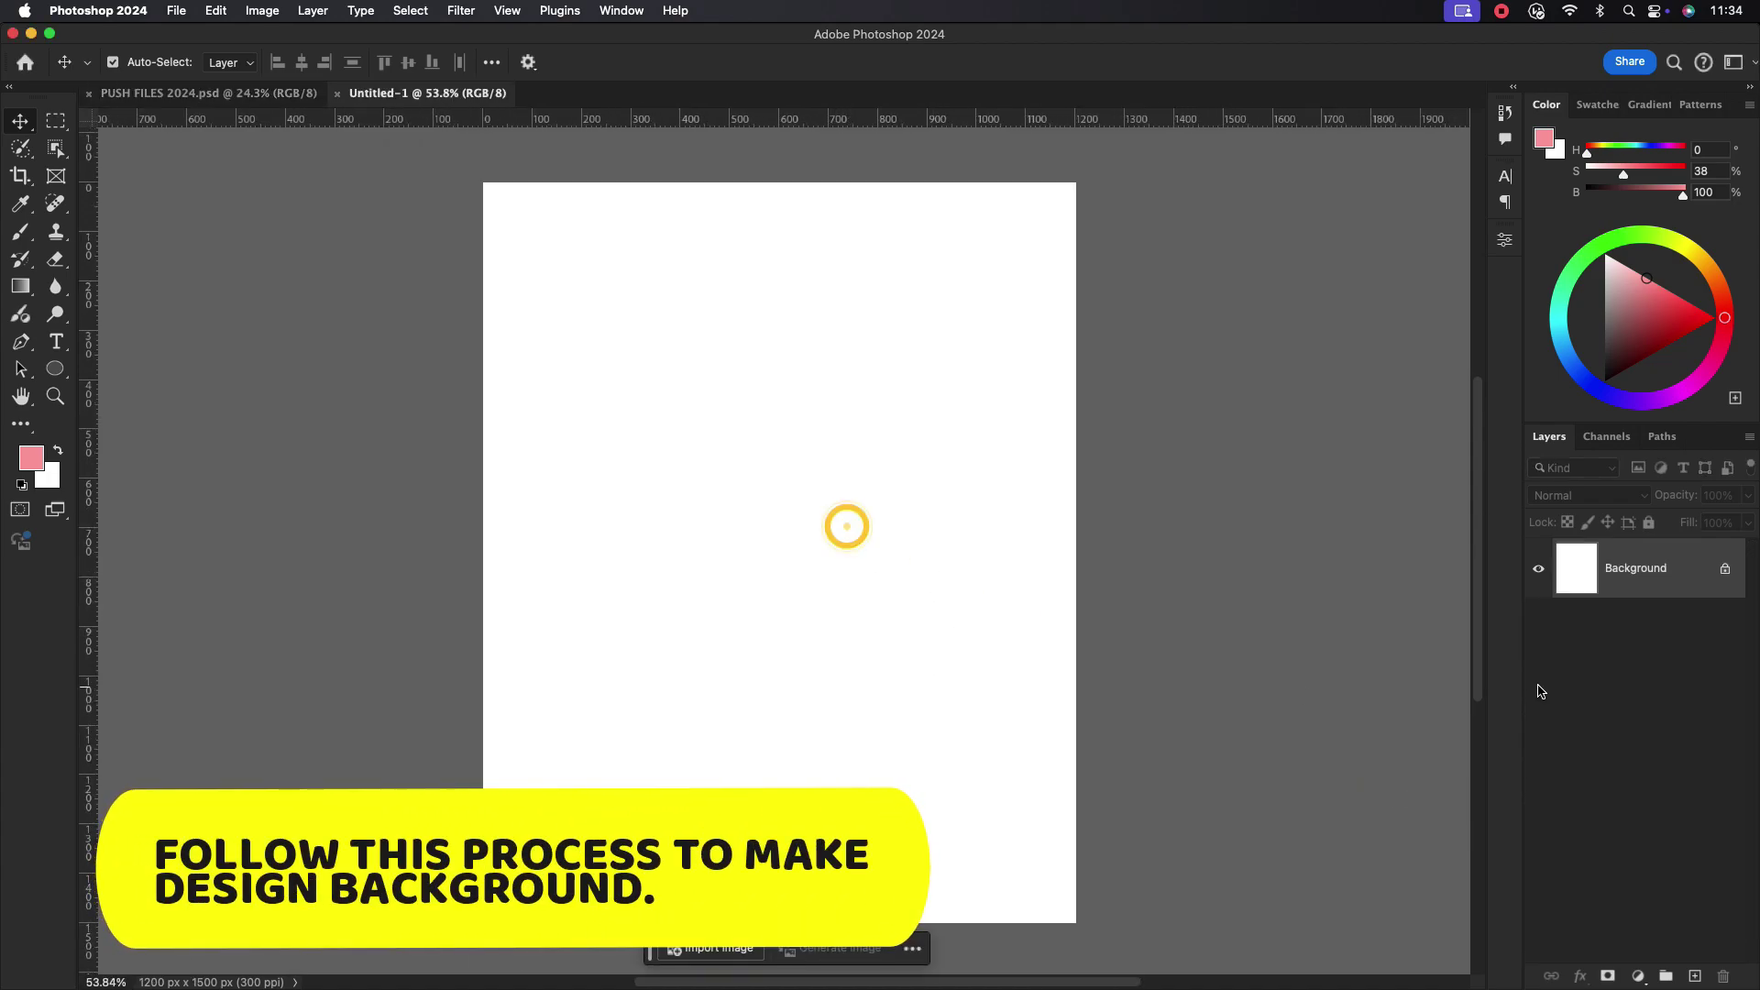
left_click(1637, 975)
left_click(1677, 667)
mouse_move(1206, 526)
left_mouse_down()
mouse_move(1229, 479)
mouse_move(1257, 472)
left_mouse_up()
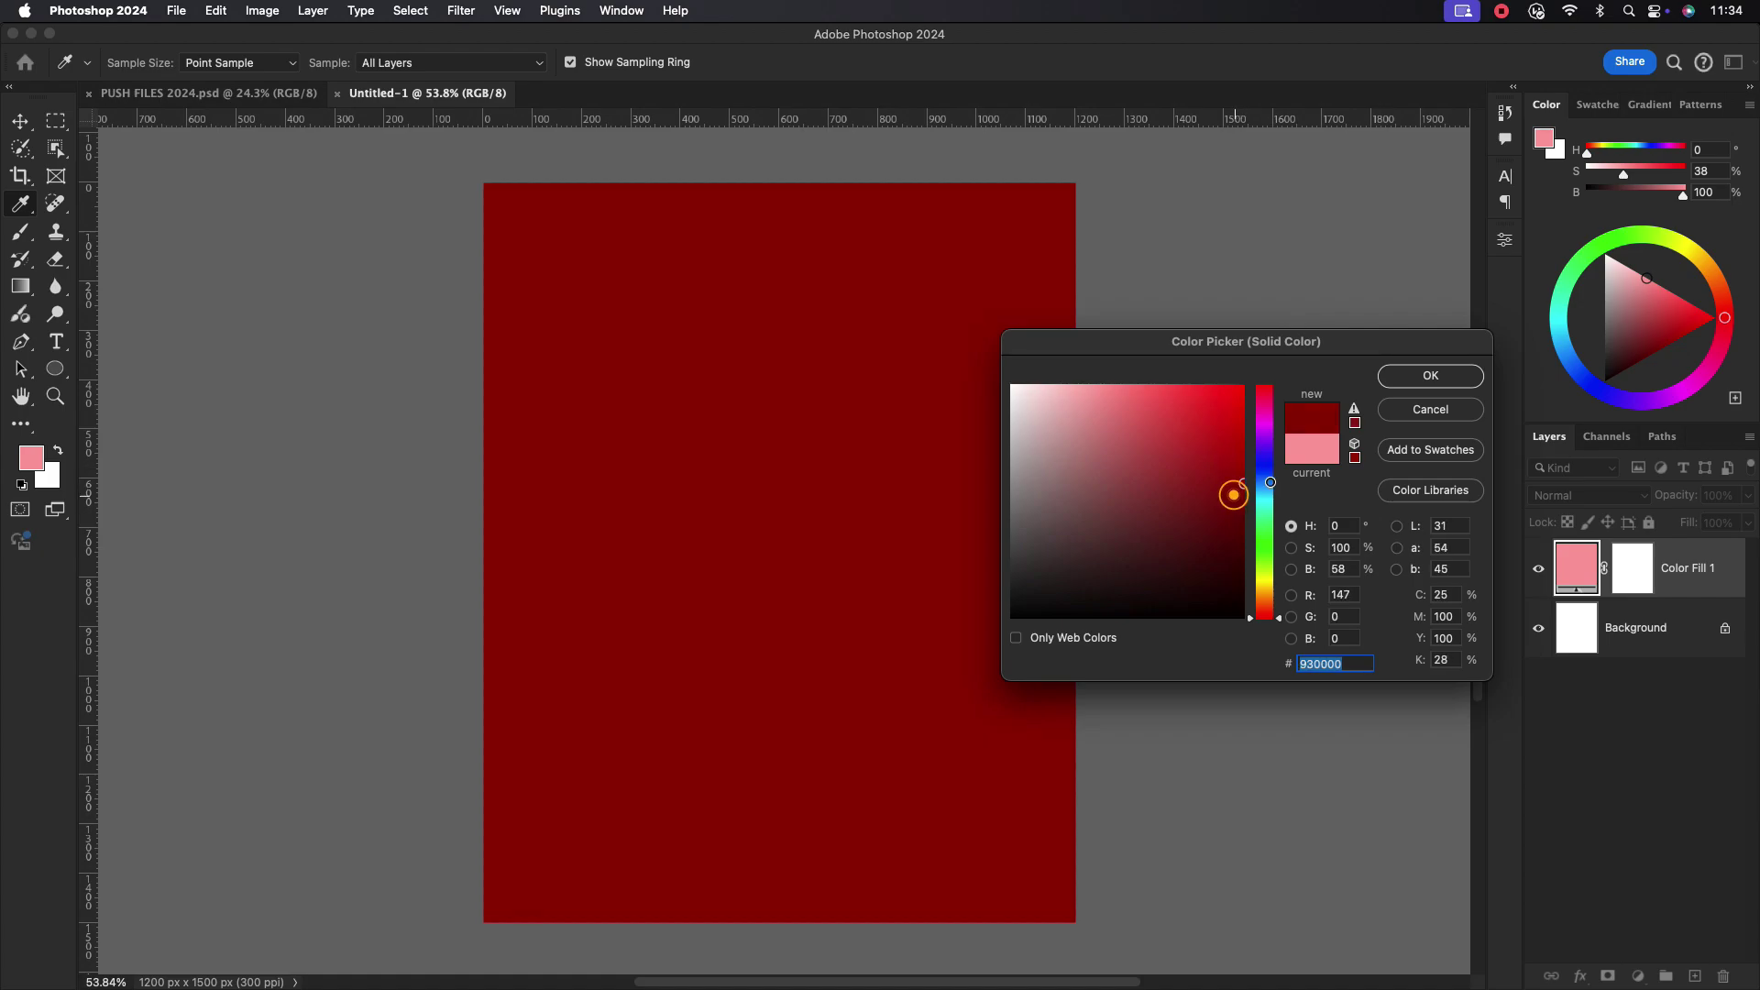
left_click(1423, 375)
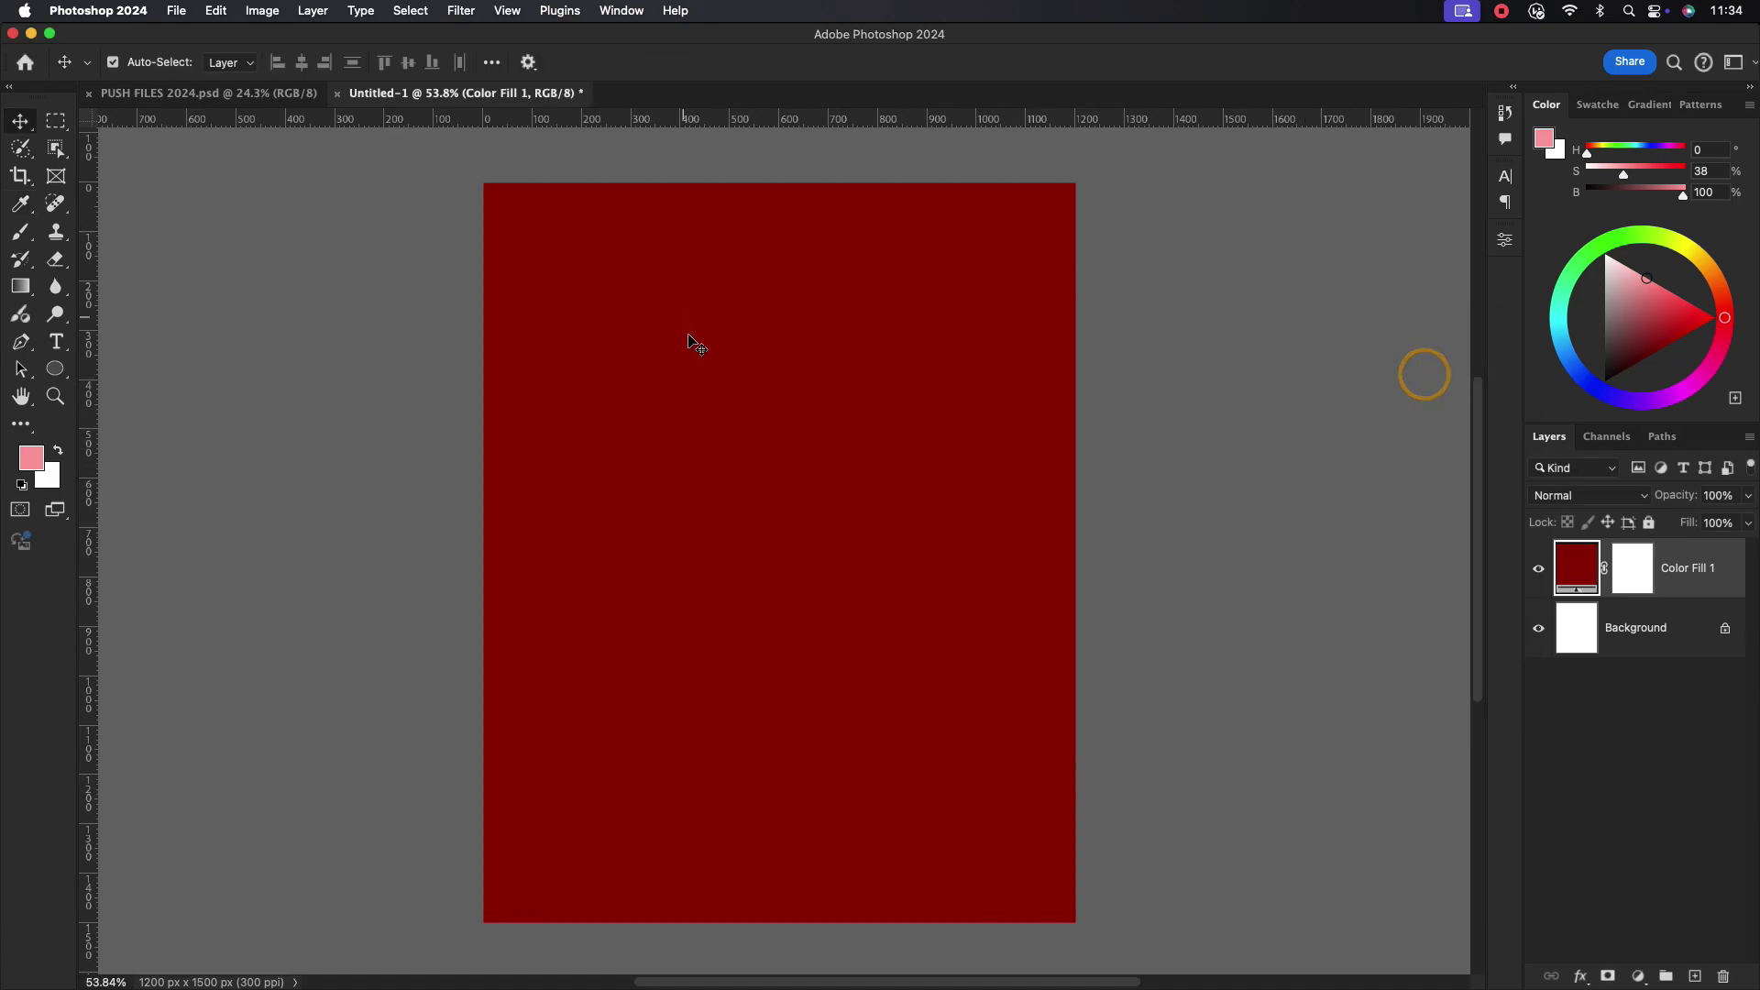
- Bring the golden window image from PUSH FILES 2024.psd into the new document, then scale and centre it to cover the canvas
left_click(231, 92)
left_click_drag(734, 440, 844, 447)
key("super+t")
scroll(747, 476, "down", 10)
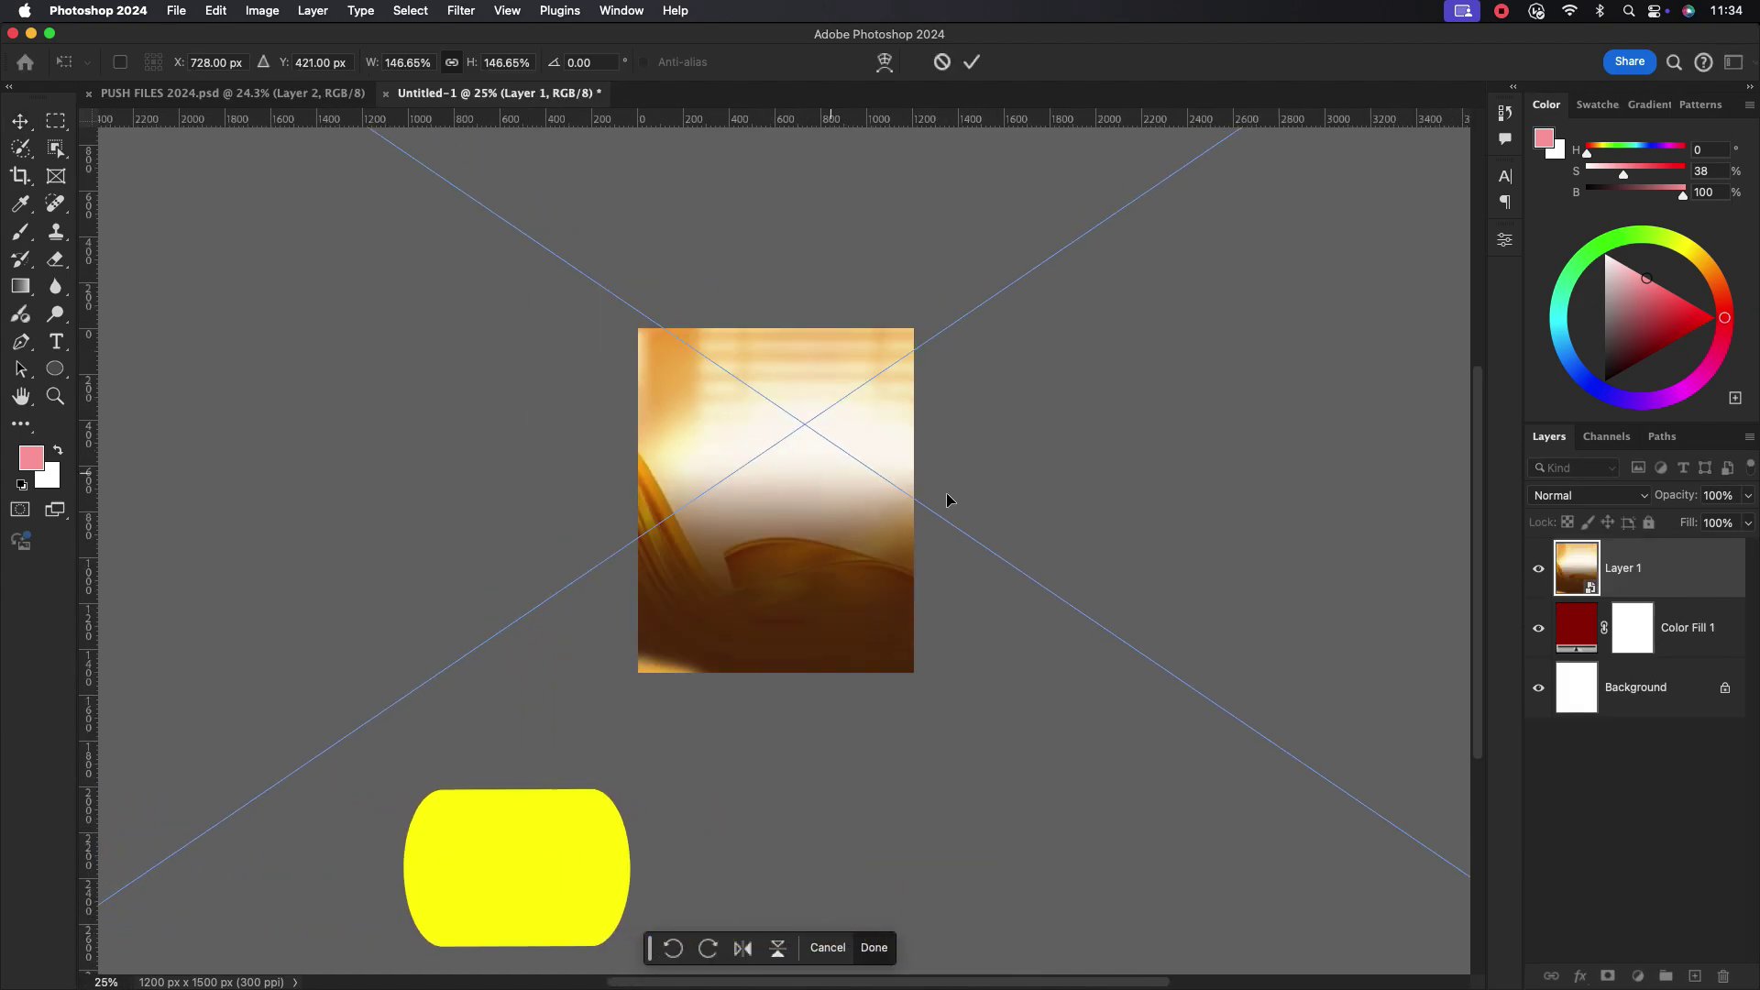
left_click_drag(1173, 464, 894, 493)
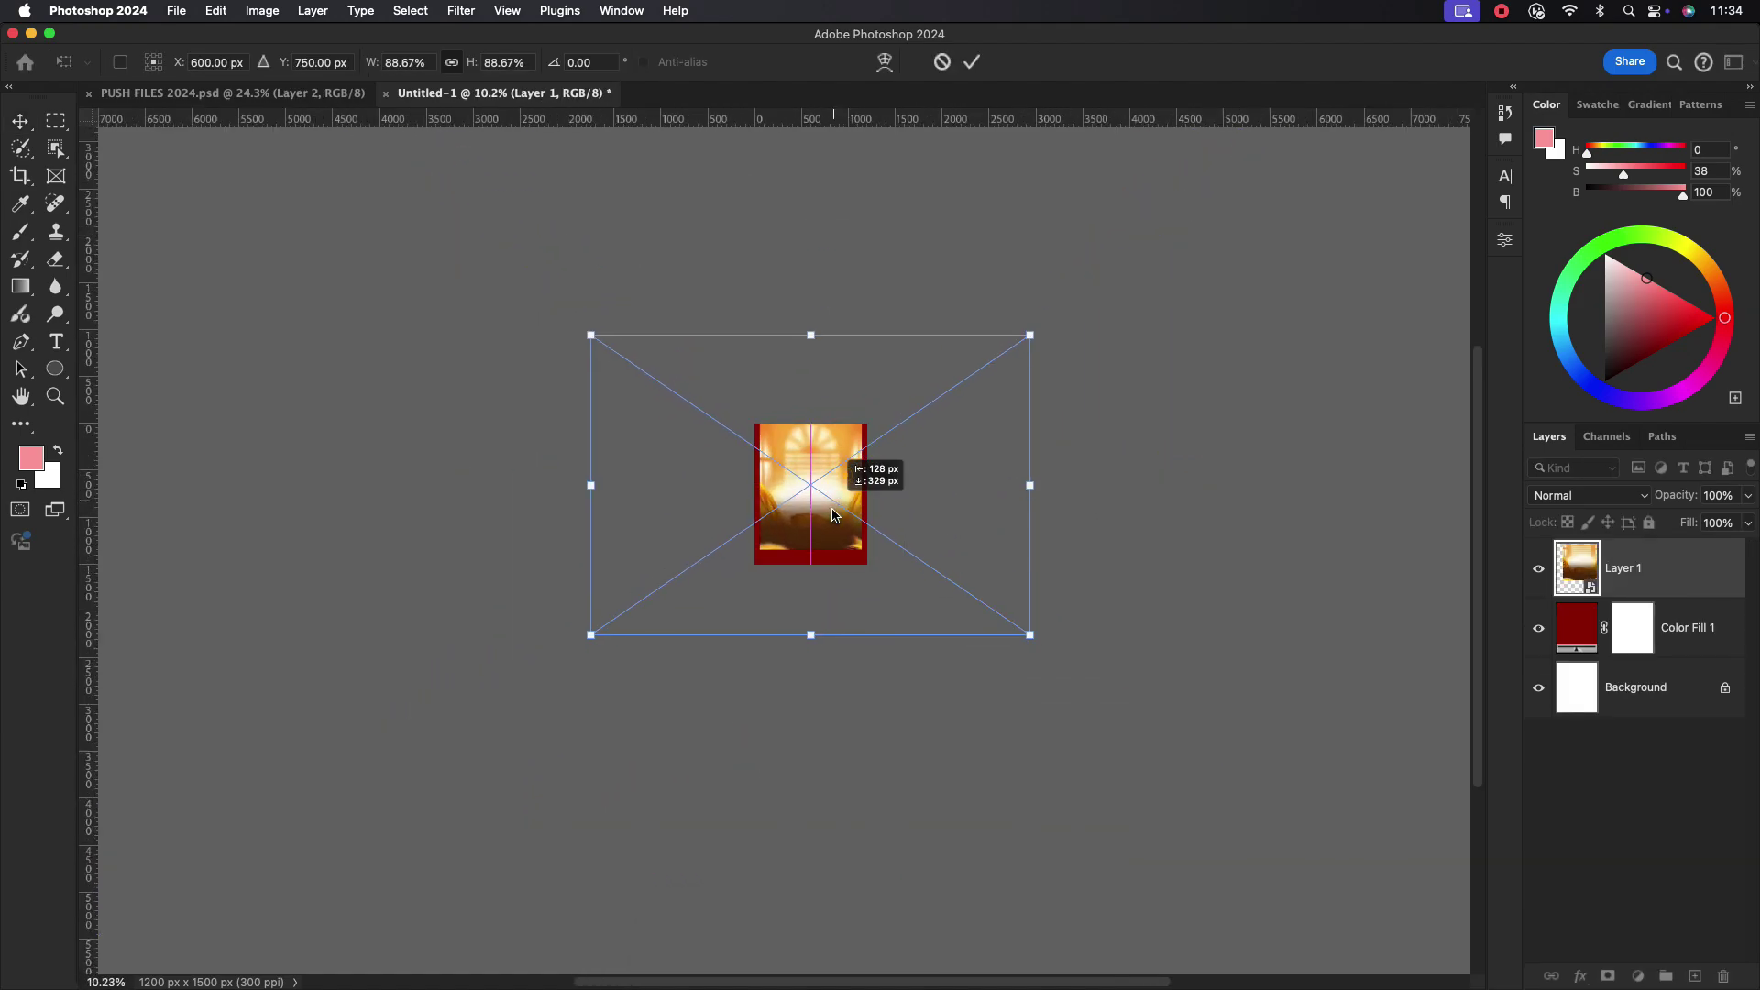
scroll(825, 495, "up", 3)
left_click_drag(1161, 496, 1217, 493)
left_click(972, 61)
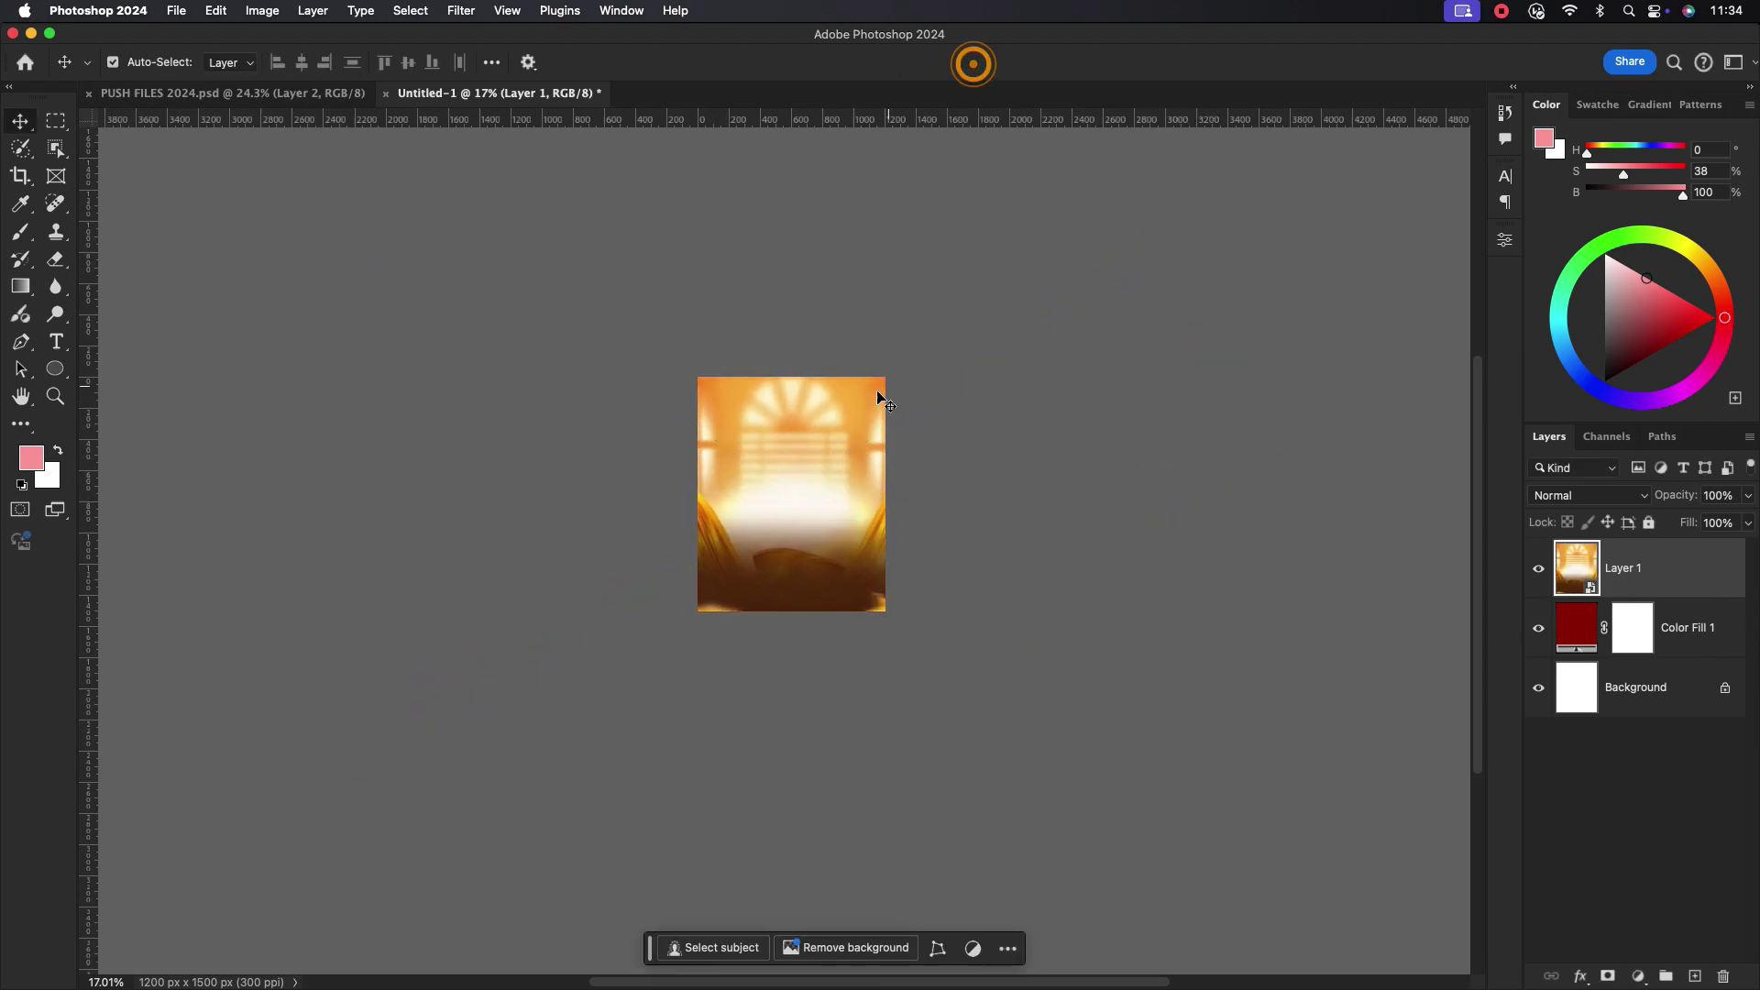
- Set the golden window image layer's blend mode to Linear Light
scroll(811, 493, "up", 3)
left_click(1639, 502)
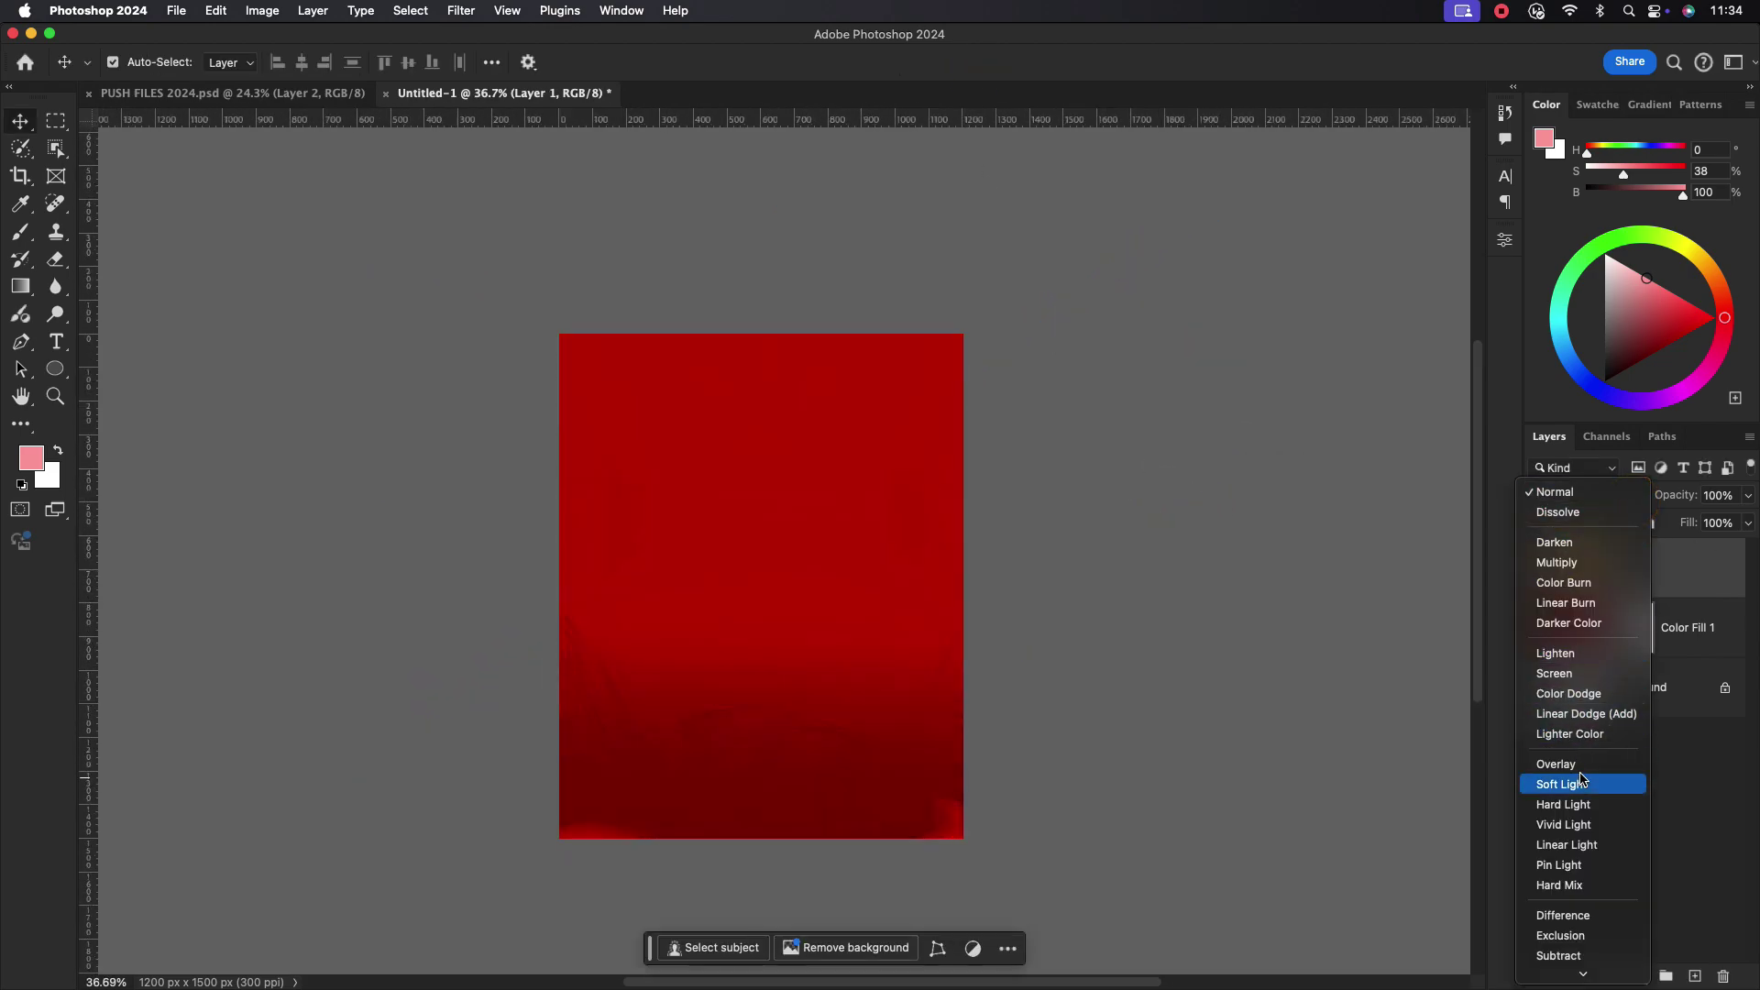
left_click(1577, 848)
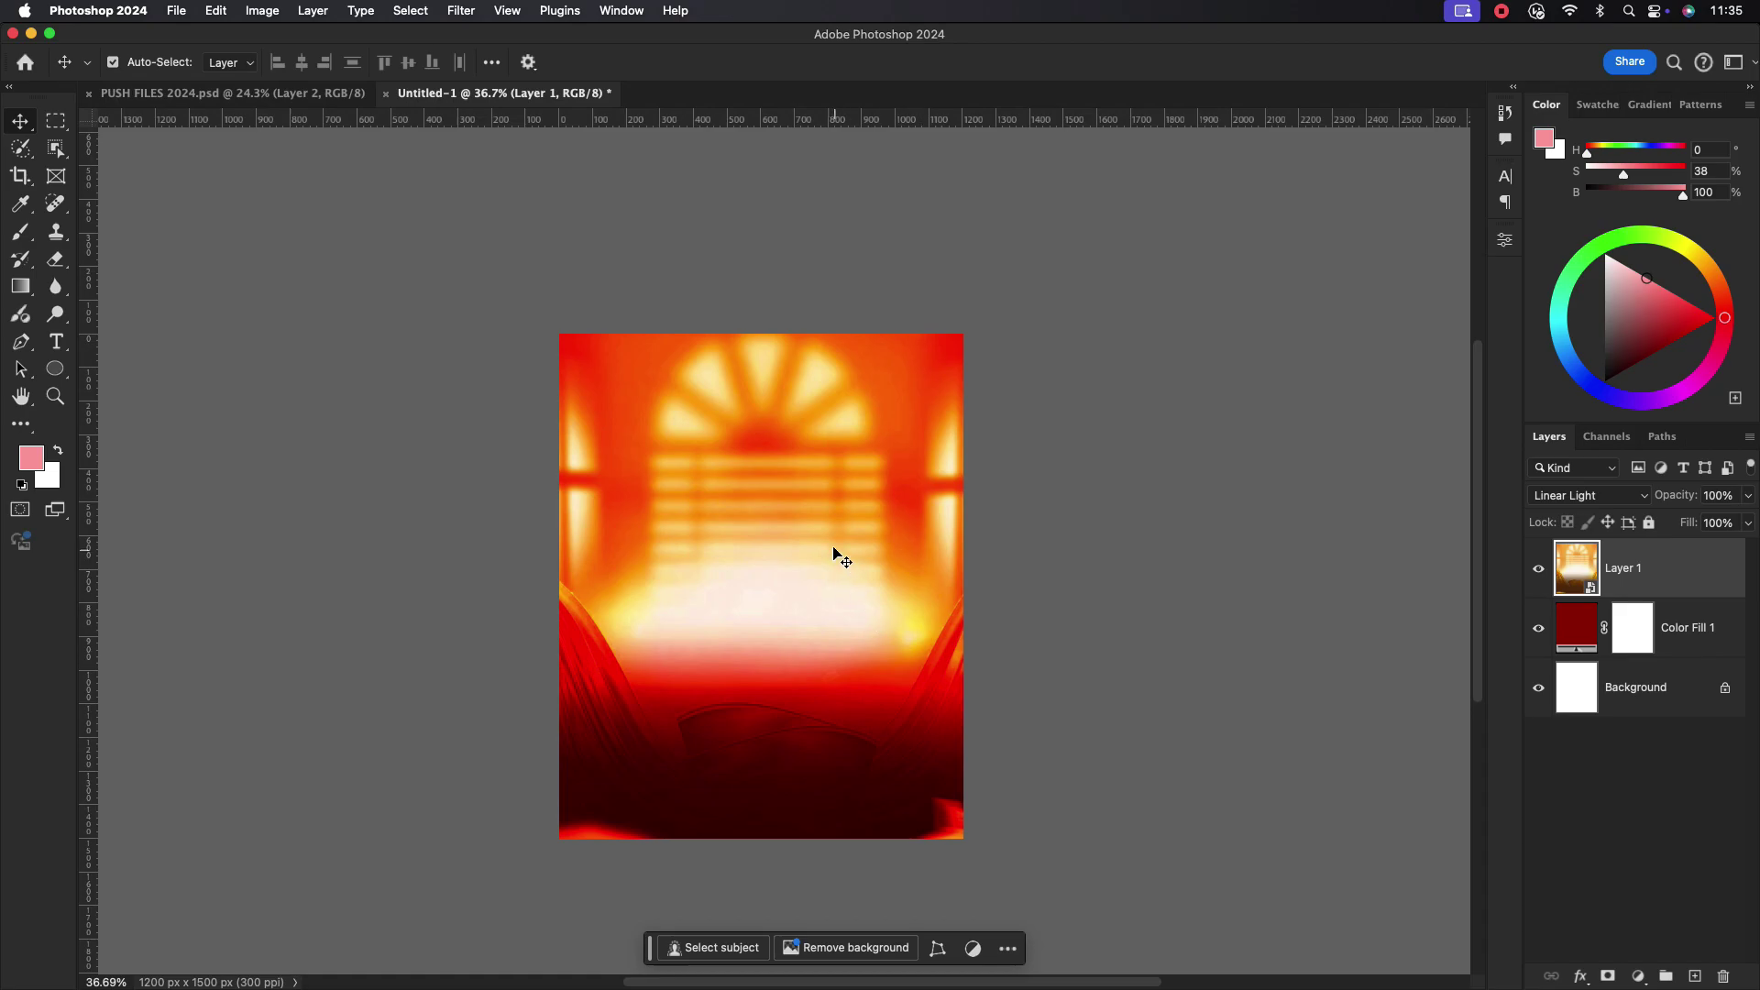
- Apply a Gaussian Blur with a 2.5 pixel radius to the window image layer
scroll(842, 559, "up", 2)
scroll(816, 561, "down", 2)
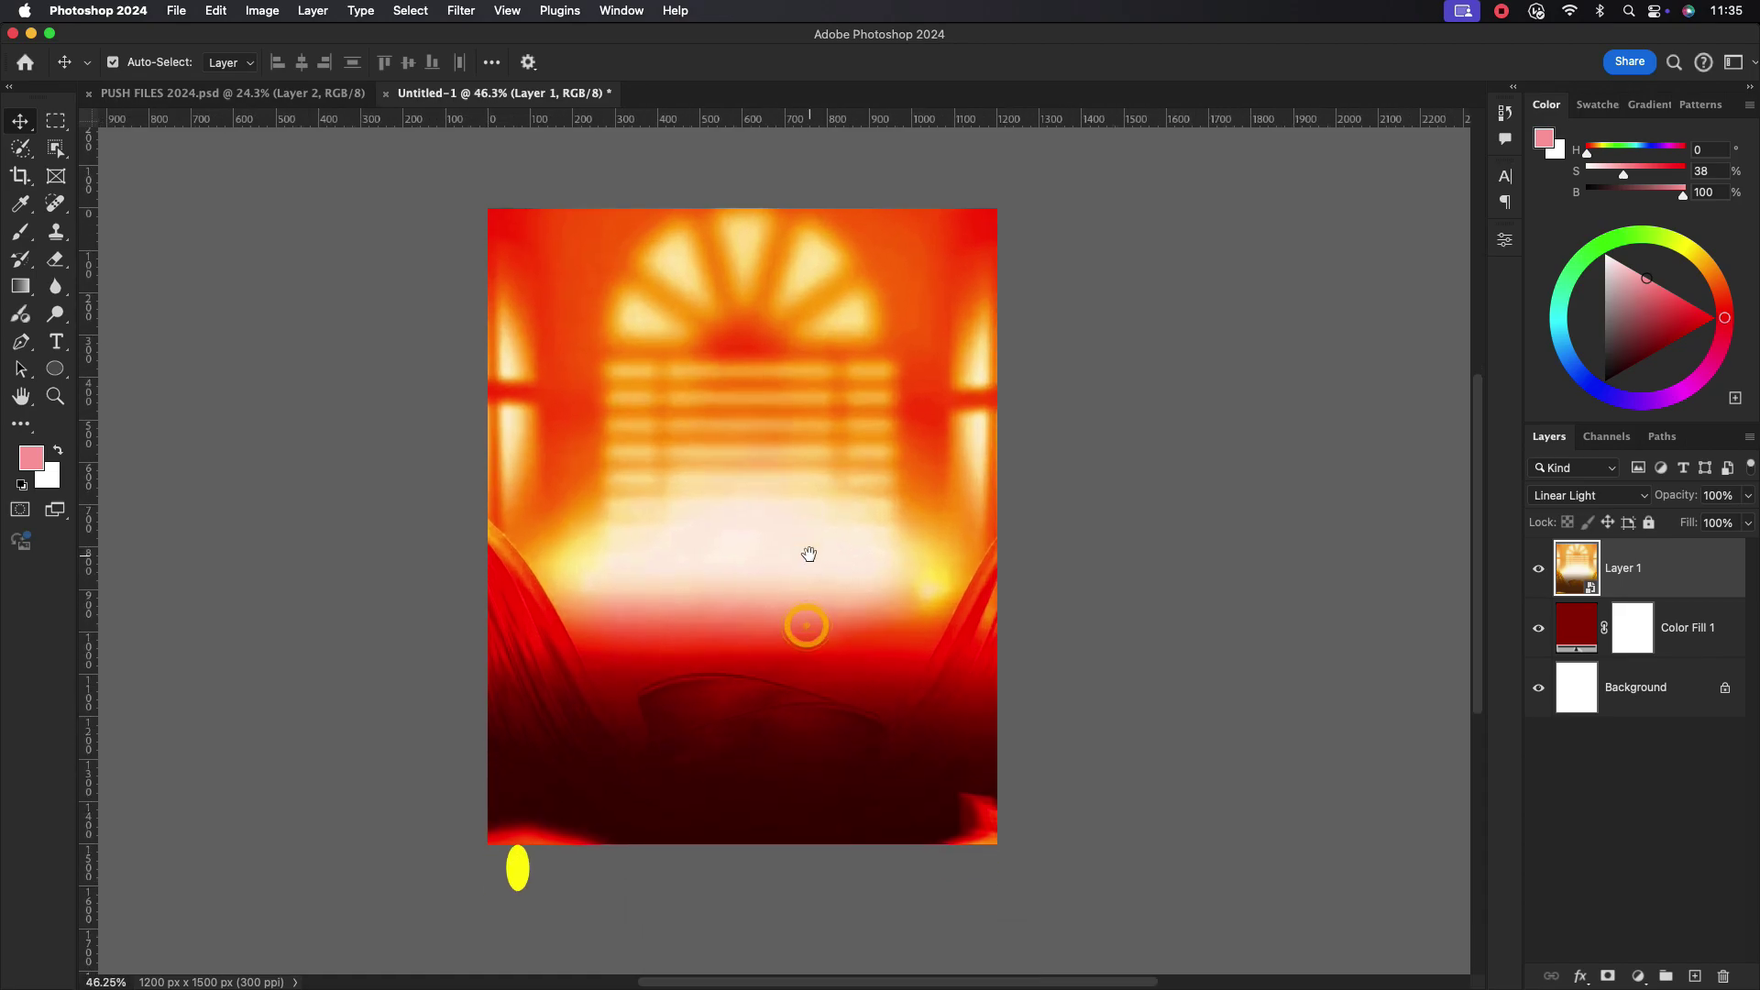
left_click(458, 10)
mouse_move(550, 223)
left_click(768, 290)
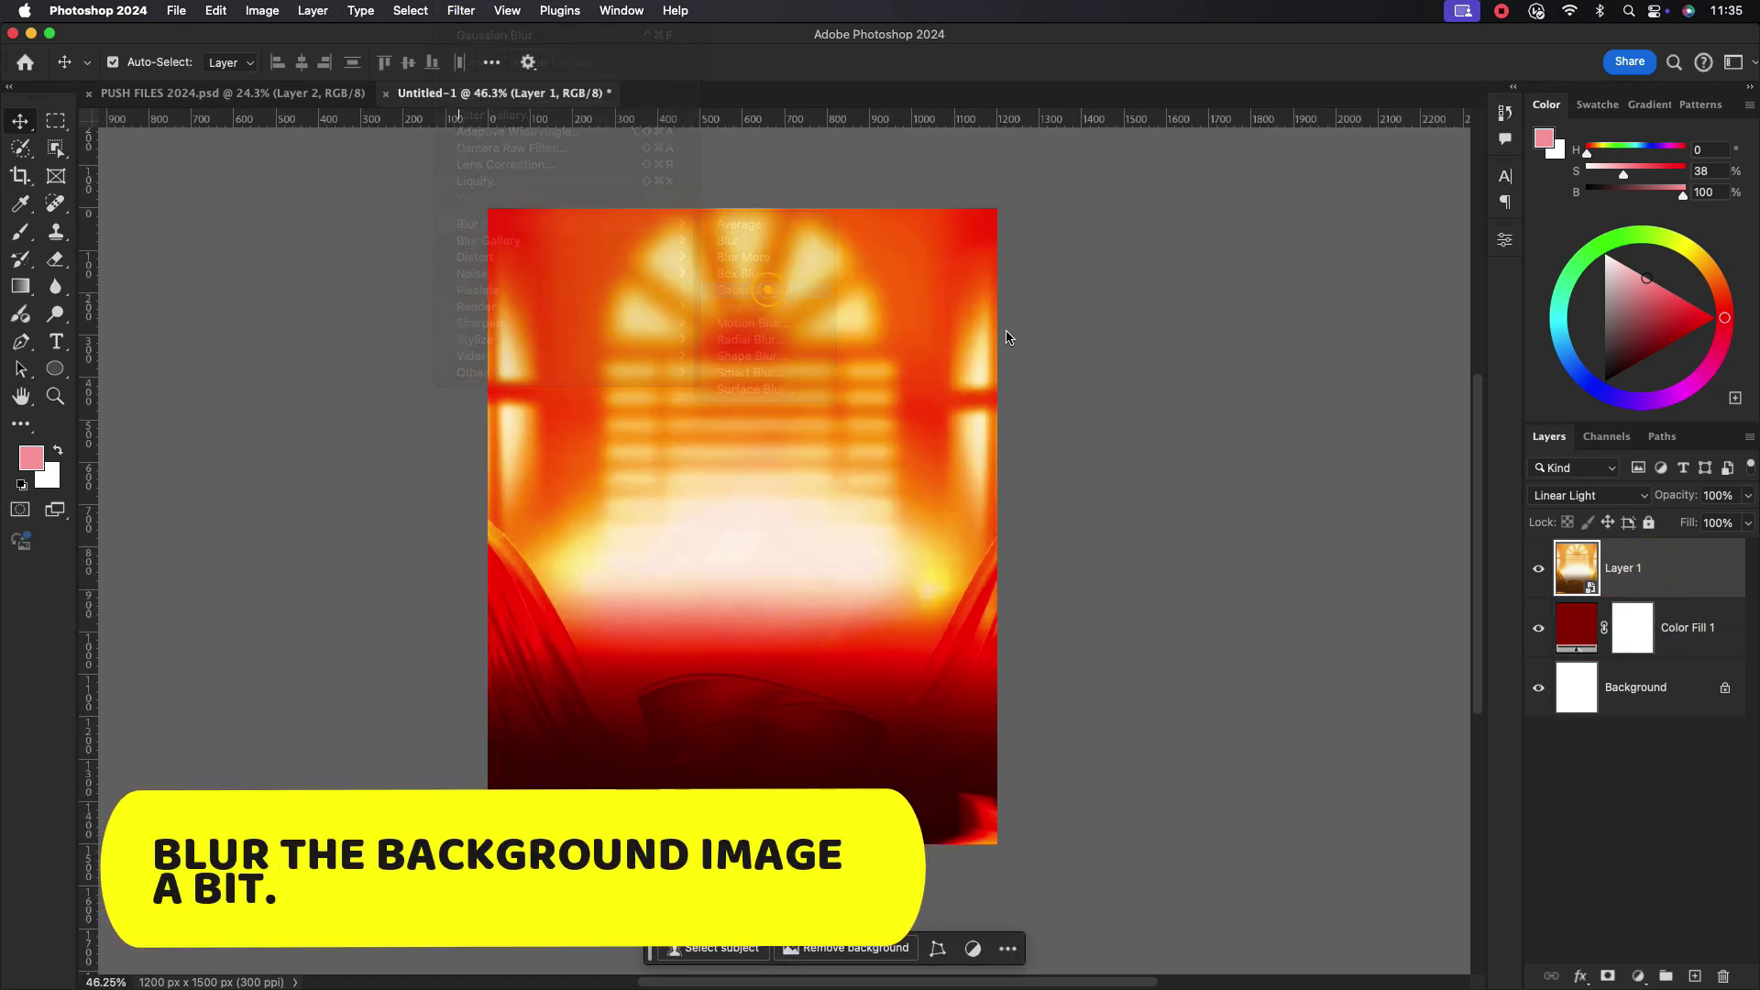
left_click(768, 518)
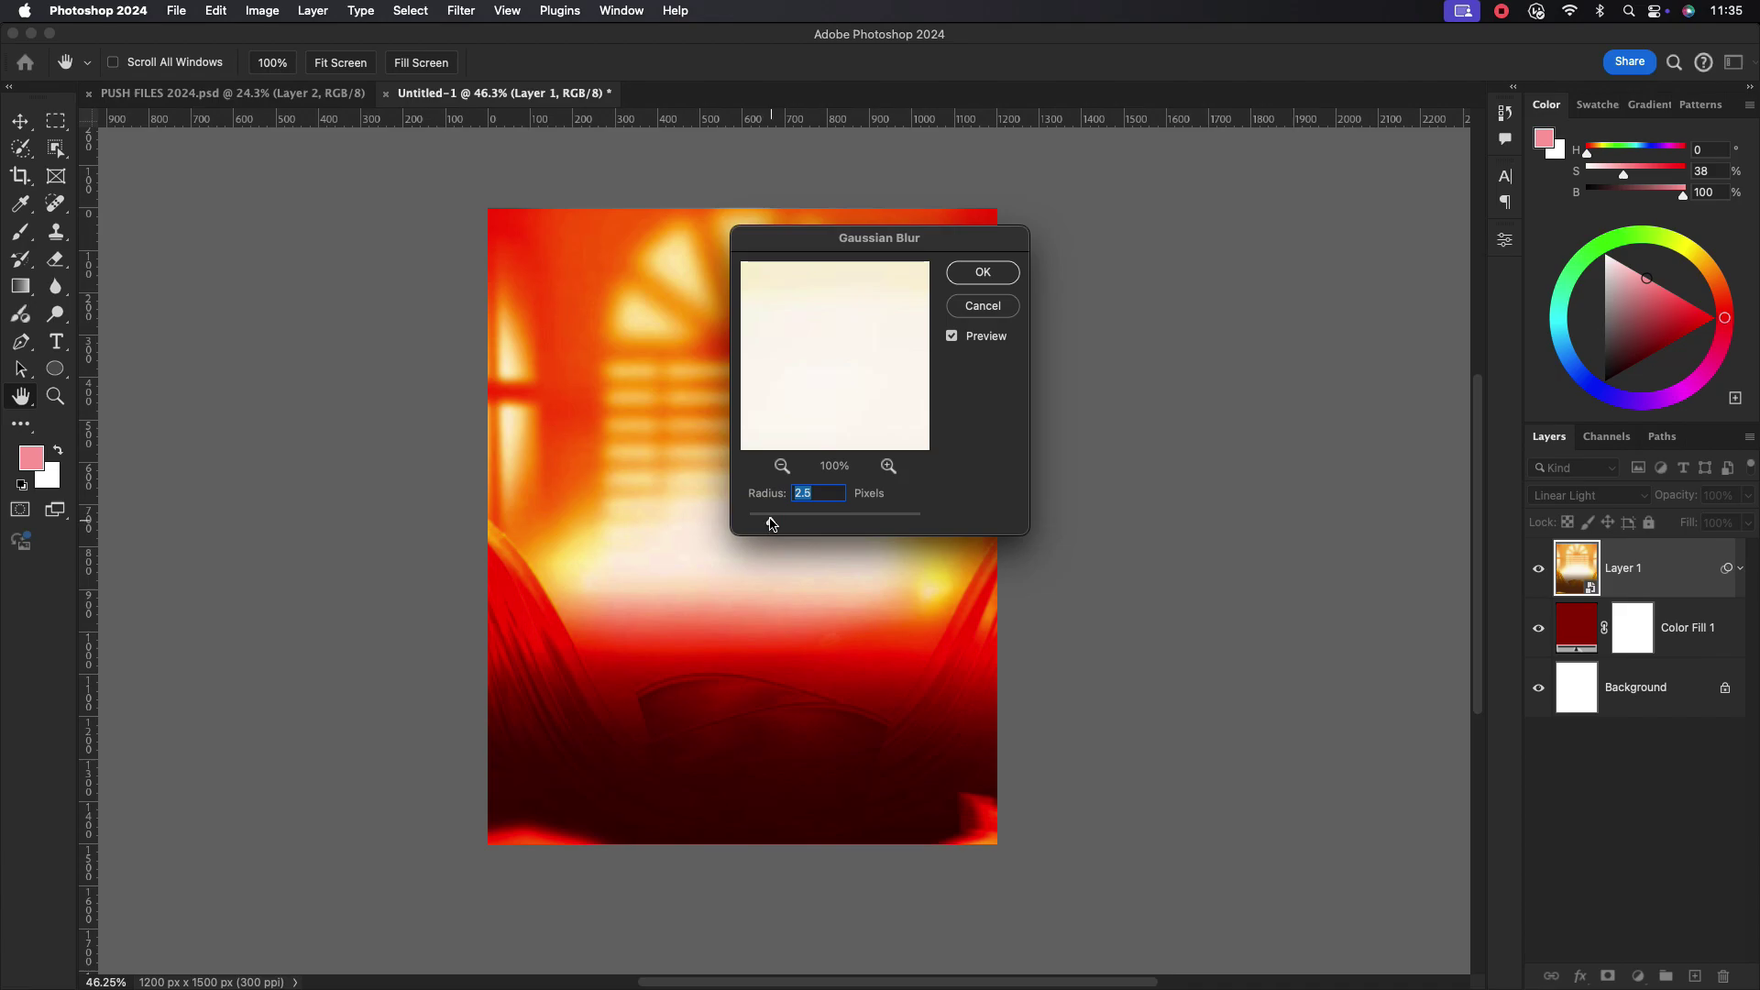
left_click(997, 279)
scroll(773, 550, "up", 1)
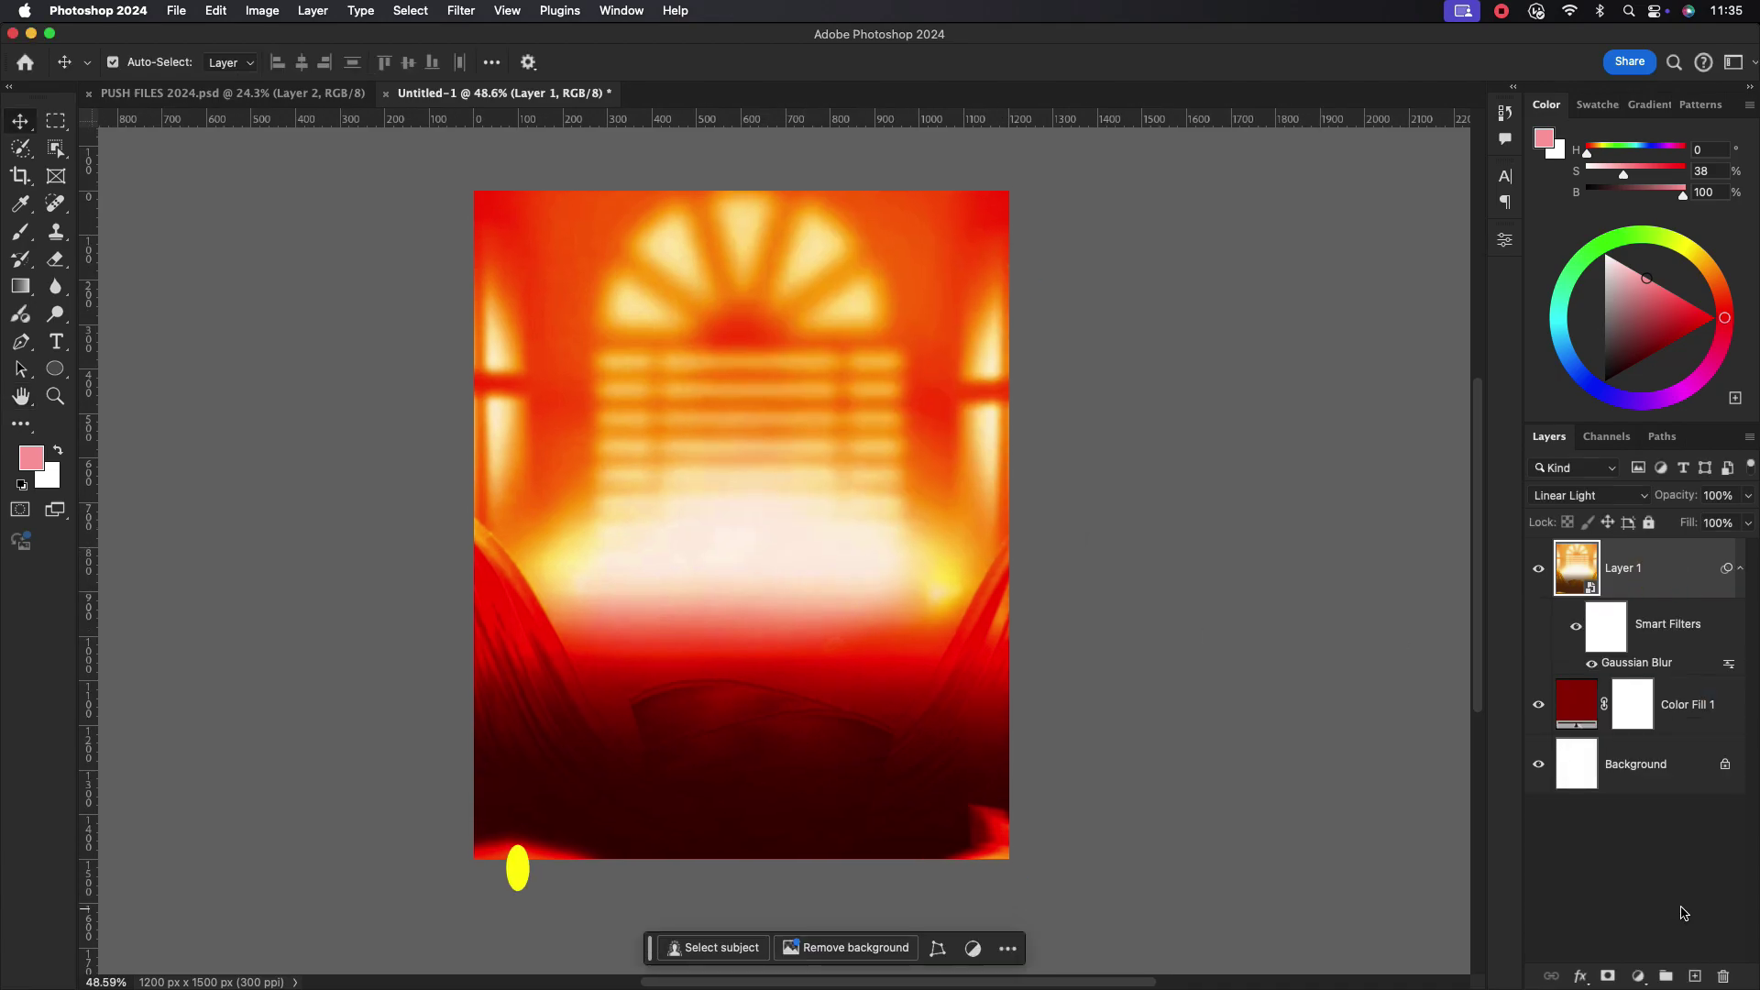
- On a new layer above the window image, paint the canvas's lower part very dark red (H 0, S 100, B 18) with a soft 500 px brush
key("alt+shift+super+n")
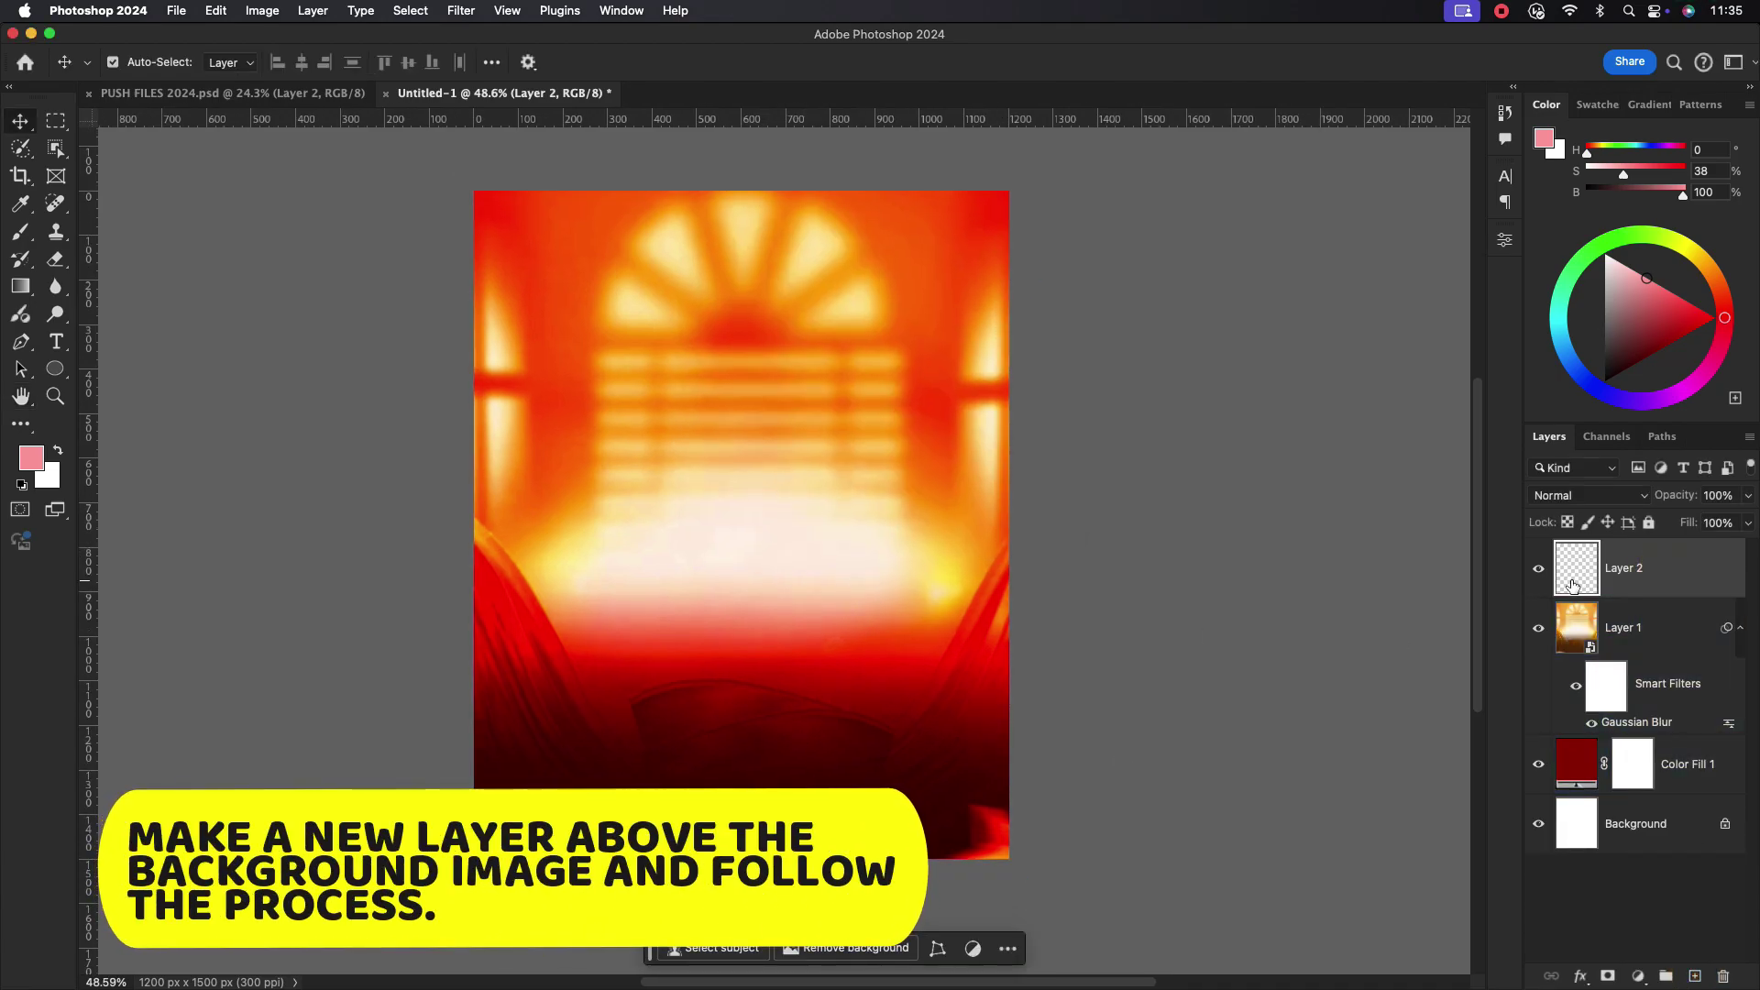
left_click(31, 457)
left_click(1430, 376)
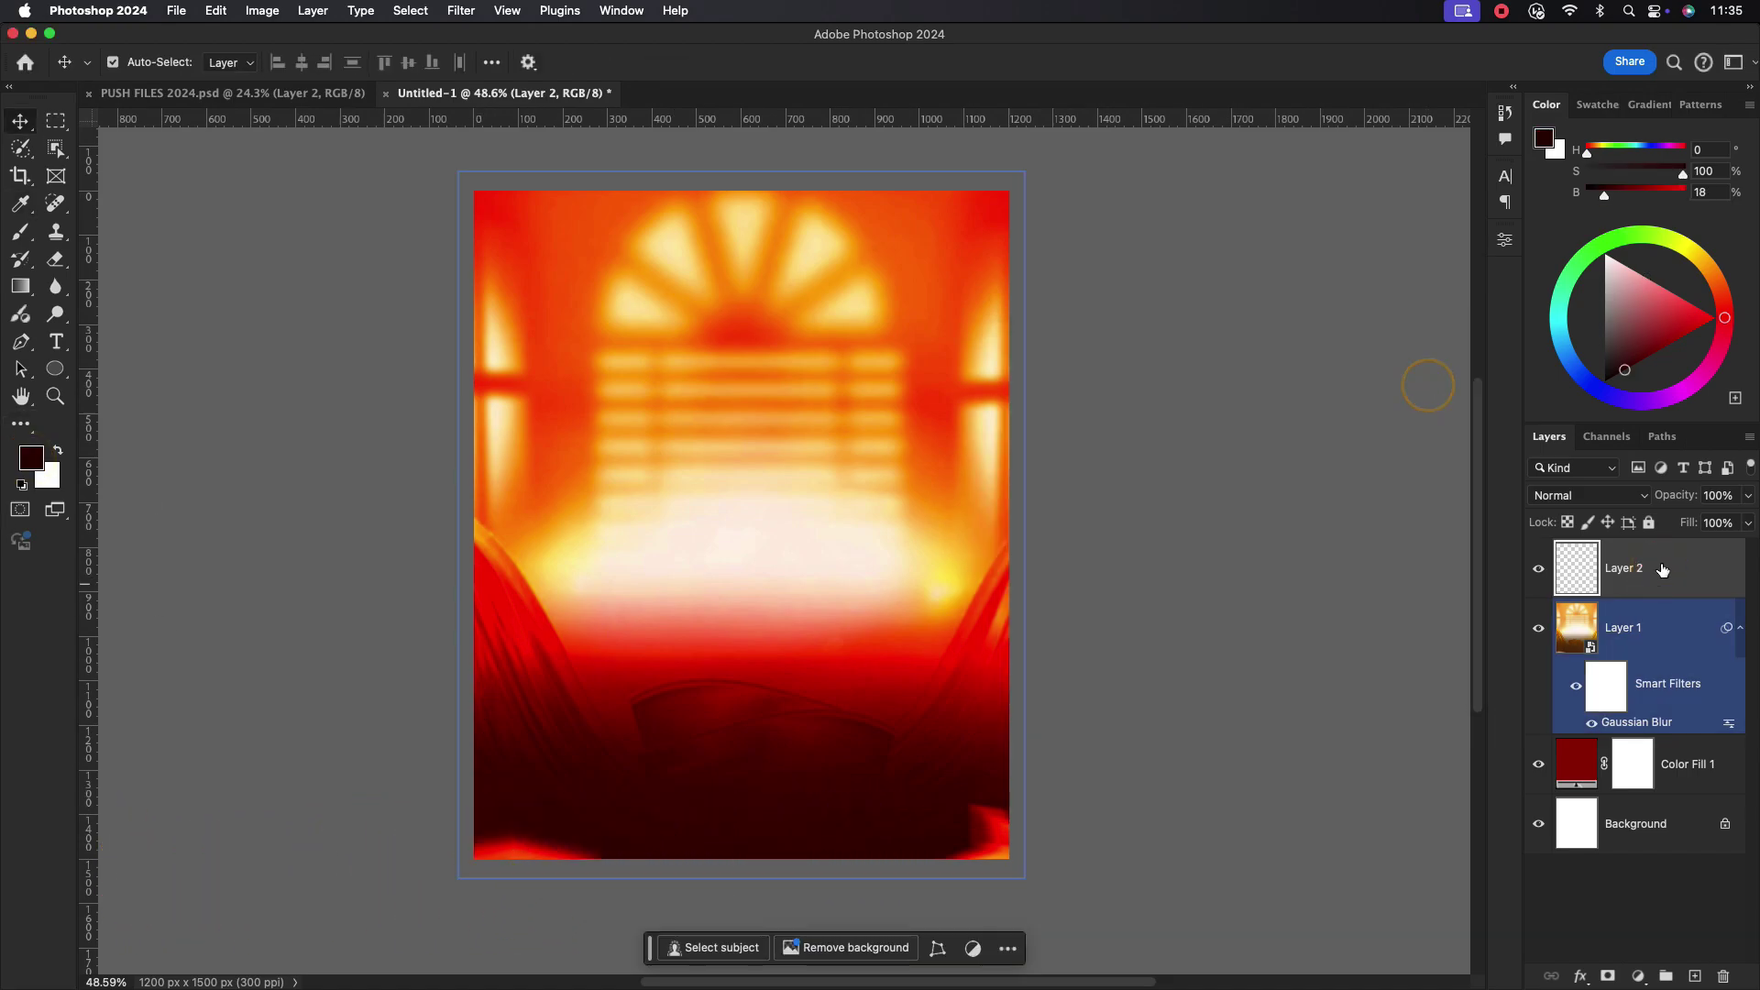
key("b")
key("bracketleft")
key("bracketleft")
key("bracketleft")
key("bracketleft")
key("bracketleft")
key("bracketleft")
key("bracketleft")
key("bracketleft")
key("bracketleft")
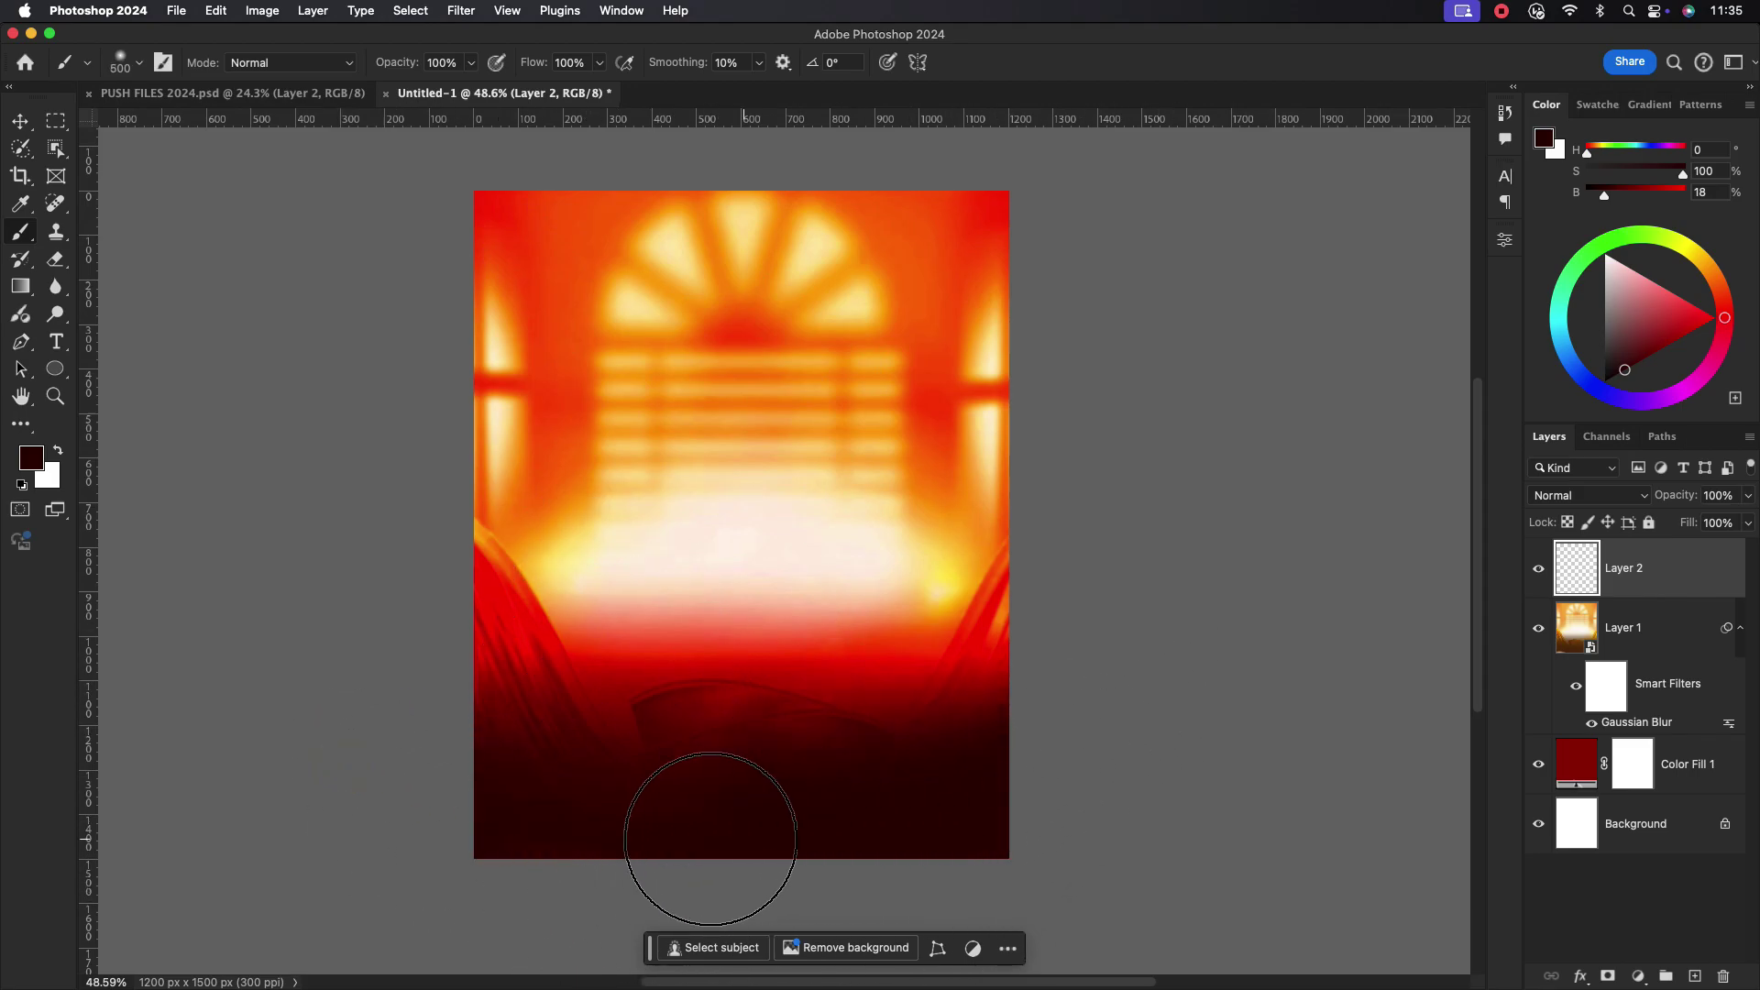
mouse_move(879, 831)
left_mouse_down()
mouse_move(811, 727)
mouse_move(432, 718)
left_mouse_up()
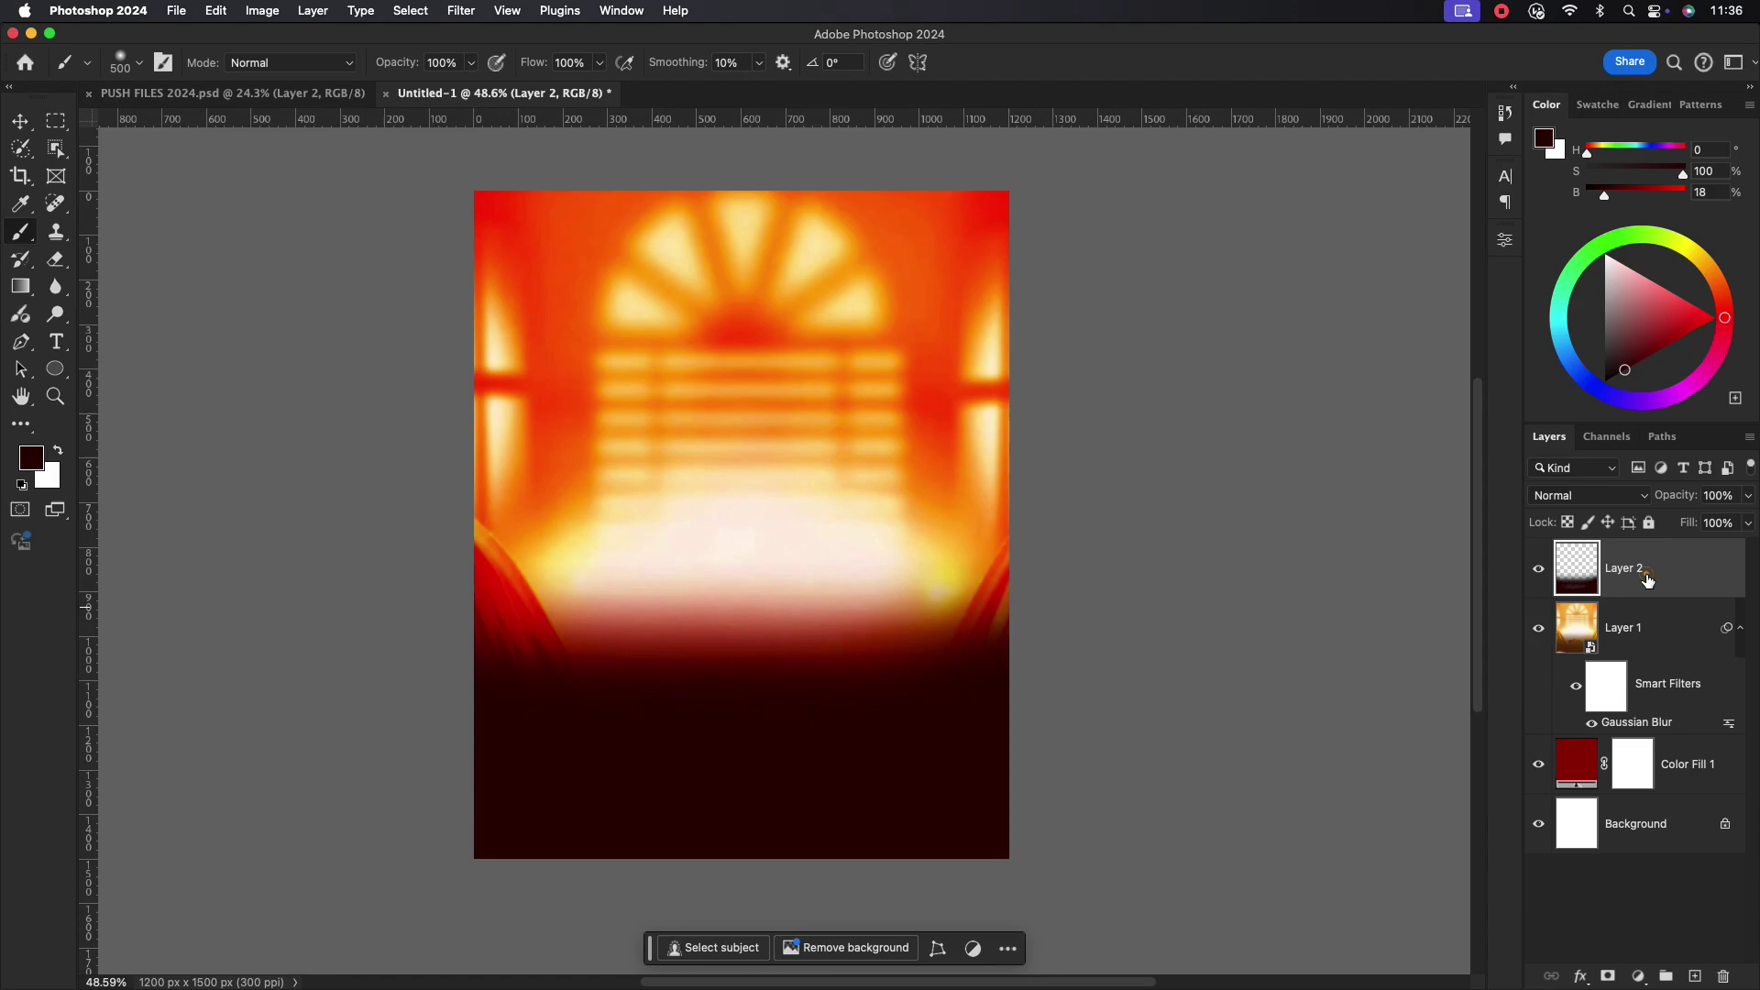
- On another new layer, paint orange-red (H 19, S 100, B 100) over the middle and lower canvas with the brush flow at 24%
left_click(1694, 975)
left_click(31, 457)
left_click(562, 422)
left_click(1436, 377)
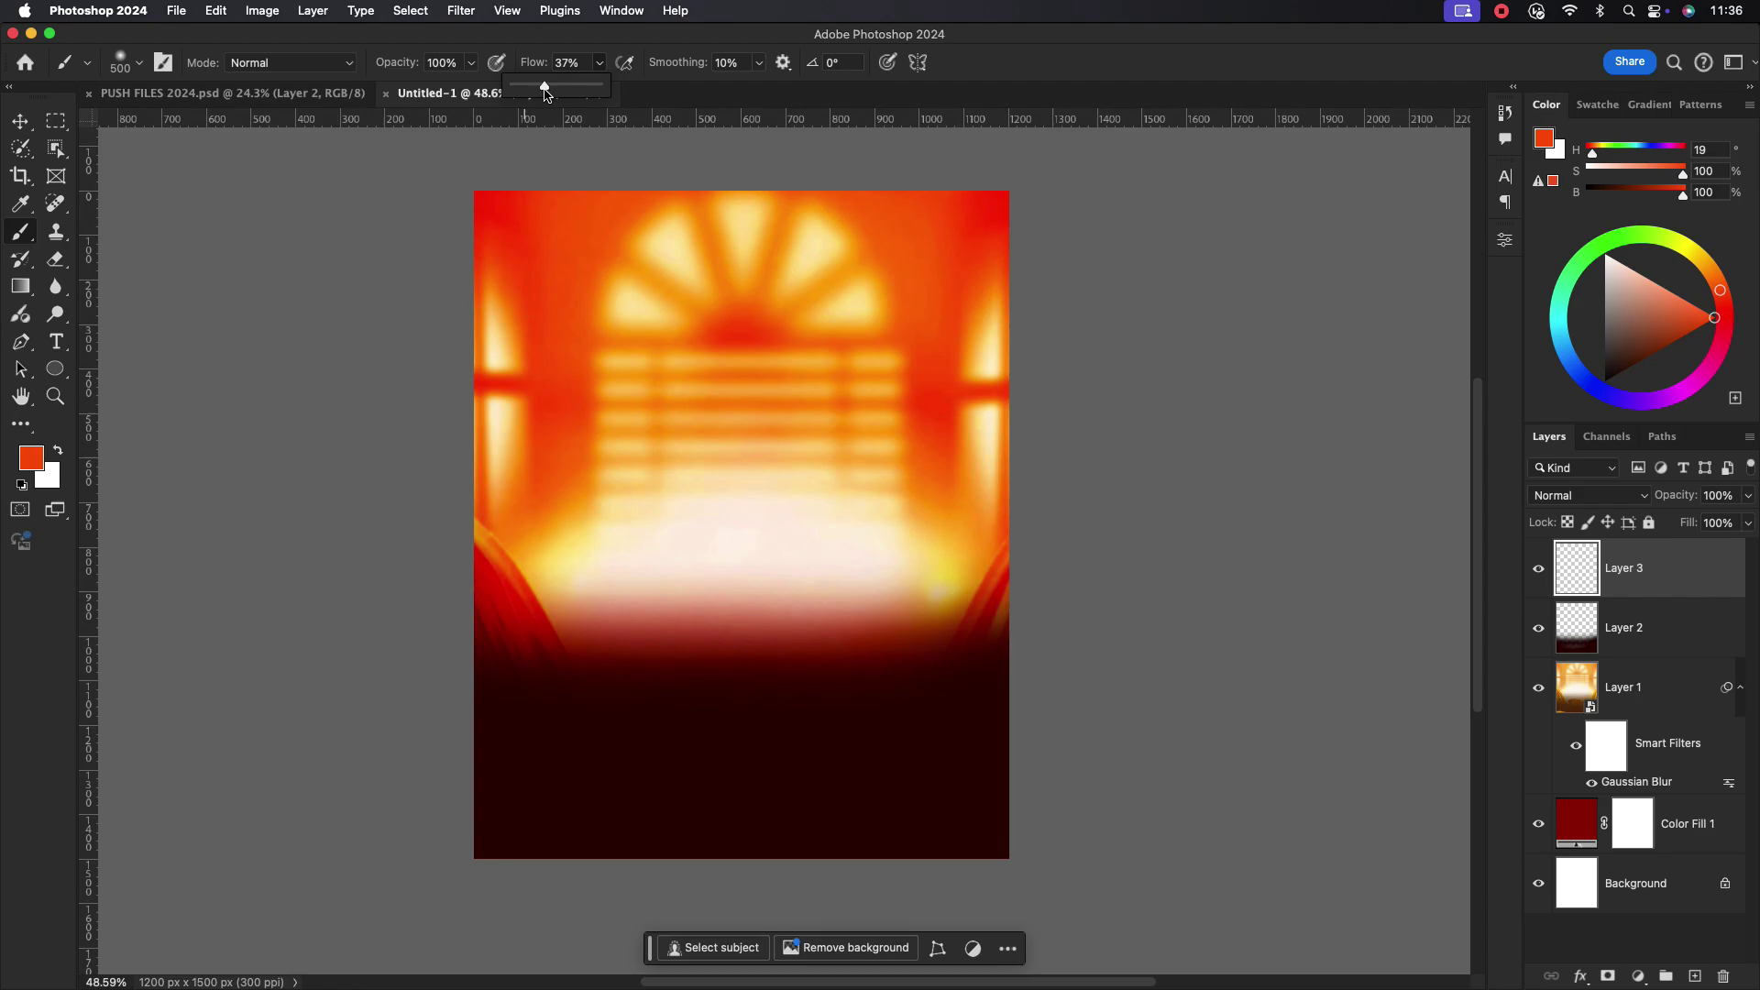
mouse_move(523, 525)
left_mouse_down()
mouse_move(909, 525)
mouse_move(746, 595)
mouse_move(524, 522)
mouse_move(551, 608)
mouse_move(864, 597)
mouse_move(975, 522)
mouse_move(699, 603)
mouse_move(494, 429)
mouse_move(760, 695)
mouse_move(920, 745)
mouse_move(1015, 731)
mouse_move(663, 817)
mouse_move(454, 692)
mouse_move(936, 677)
mouse_move(936, 810)
mouse_move(456, 730)
mouse_move(832, 678)
mouse_move(1042, 572)
mouse_move(926, 840)
mouse_move(481, 769)
mouse_move(857, 729)
mouse_move(1039, 625)
mouse_move(610, 850)
left_mouse_up()
- Move the dark painted Layer 2 above Layer 3 and brush orange-red lightly over the windows in the upper canvas
left_click(1653, 635)
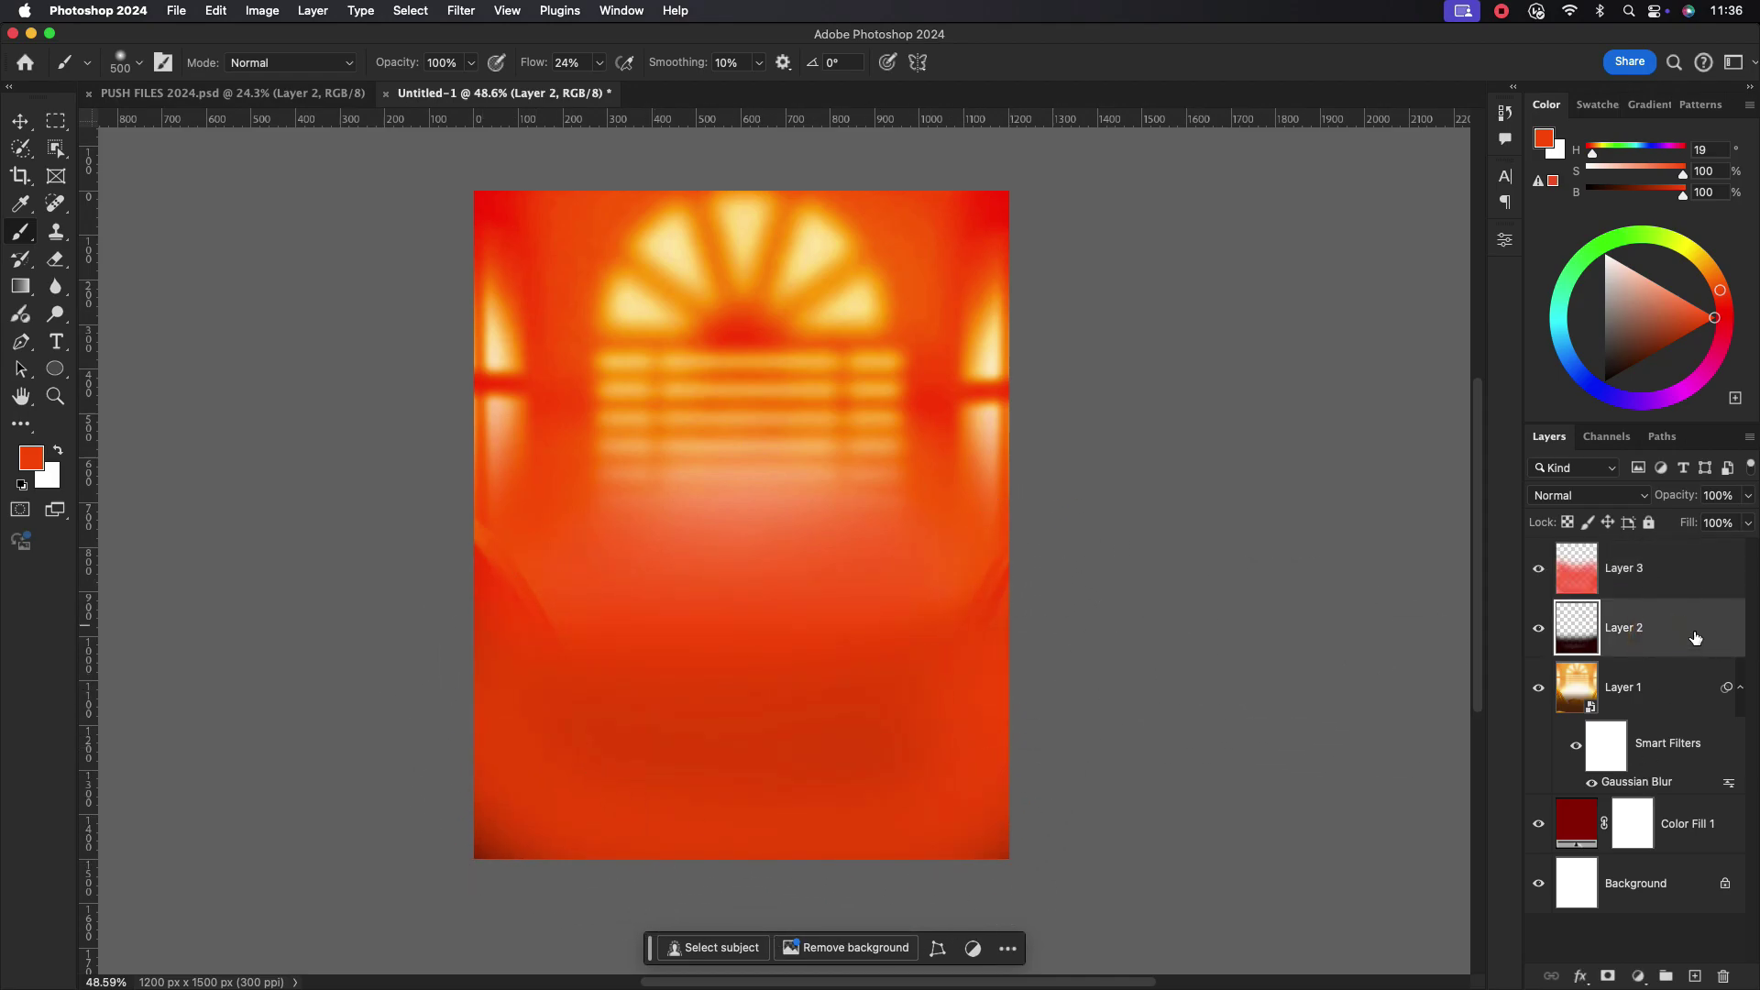
key("super+bracketright")
mouse_move(514, 413)
left_mouse_down()
mouse_move(639, 370)
mouse_move(808, 176)
mouse_move(858, 293)
mouse_move(1005, 377)
left_mouse_up()
left_click(1661, 577)
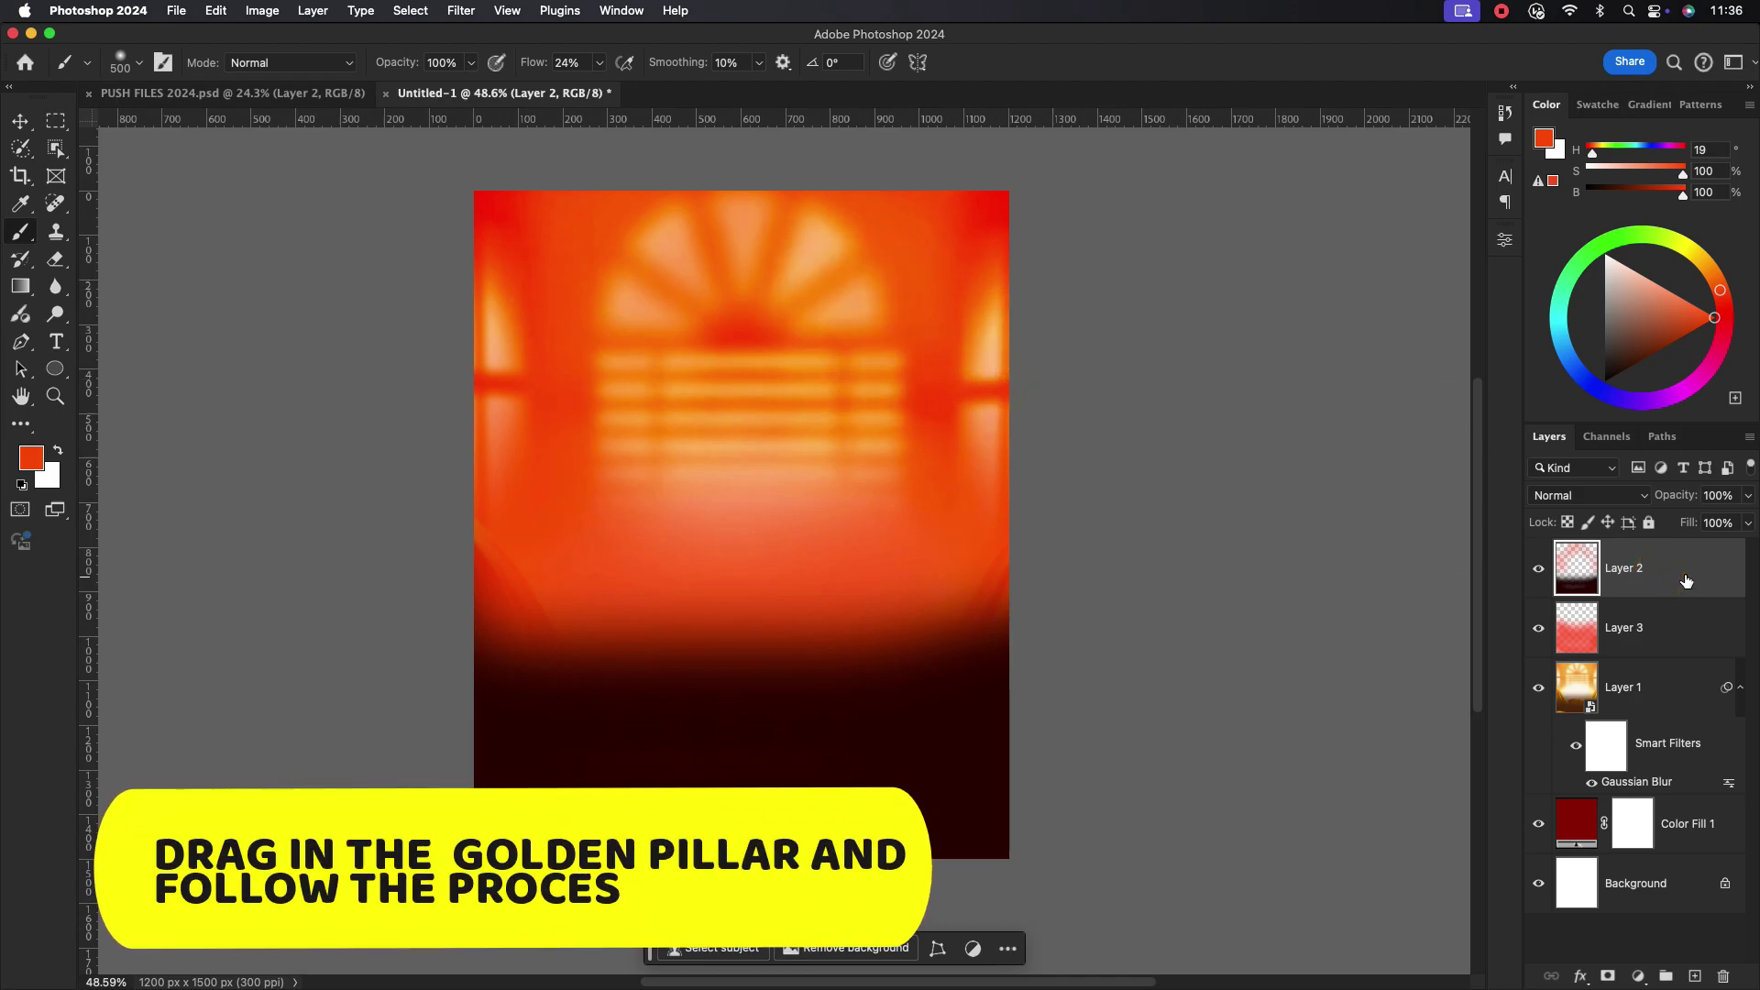
- Bring the golden pillar from PUSH FILES 2024.psd into the poster document
left_click(286, 95)
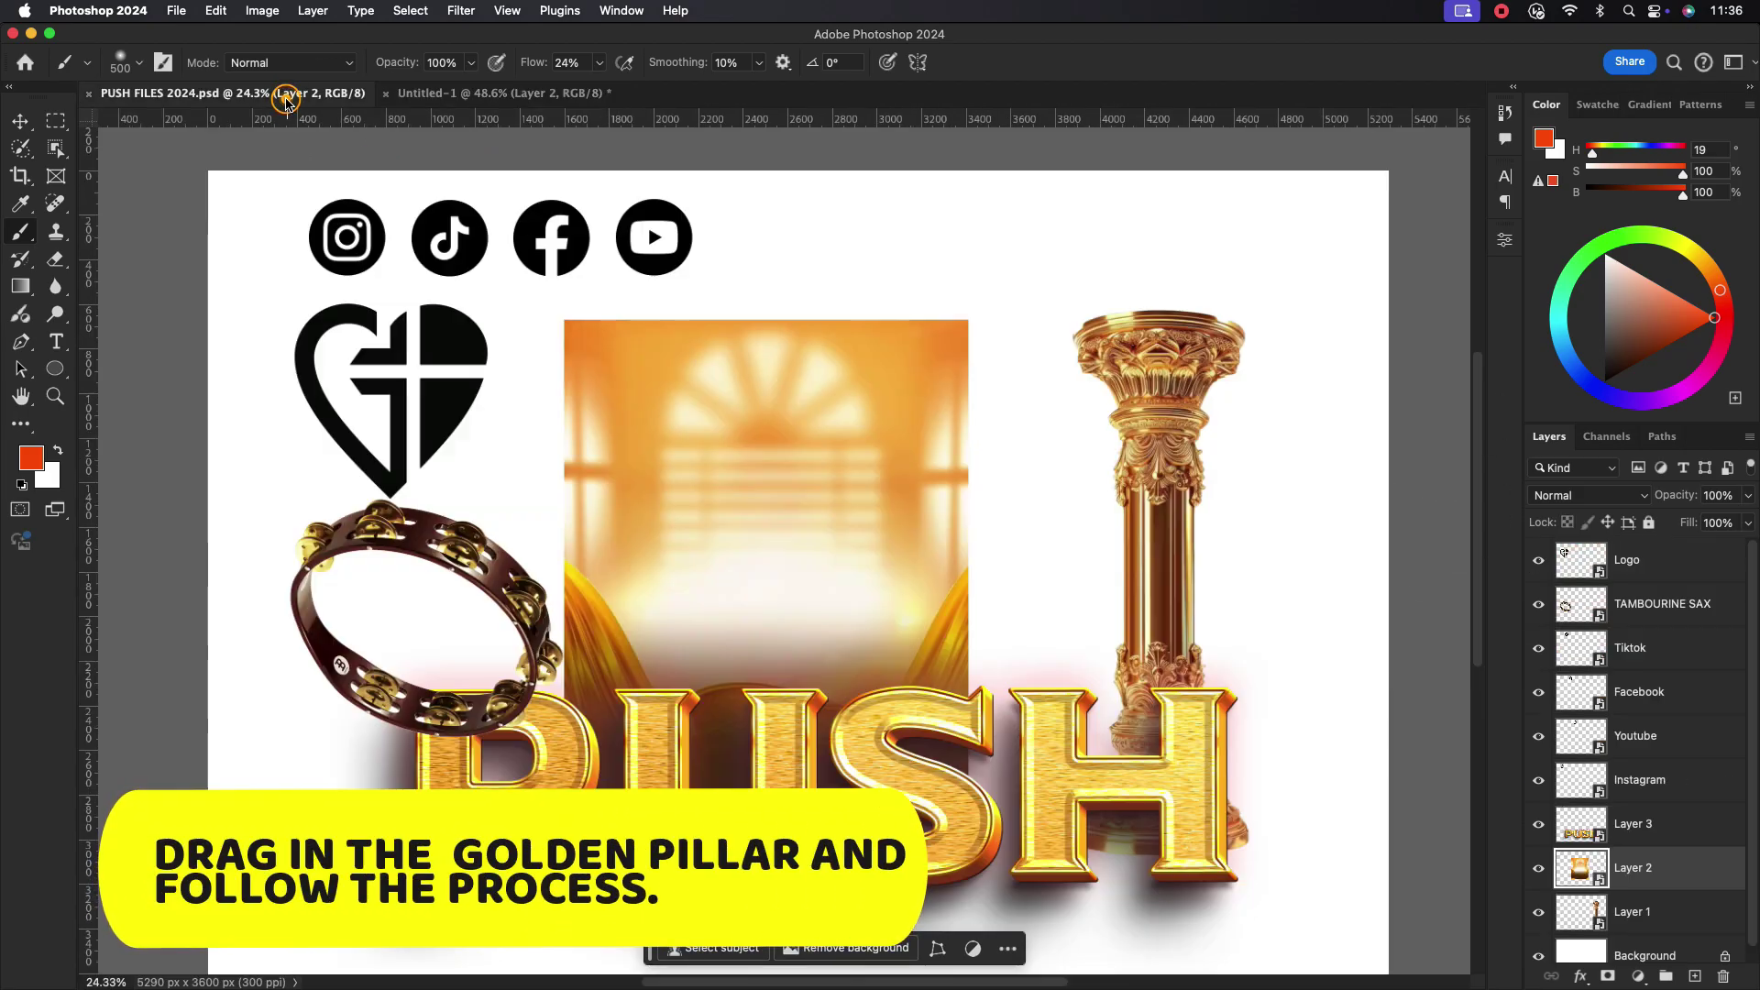
left_click(20, 120)
left_click_drag(1277, 459, 963, 435)
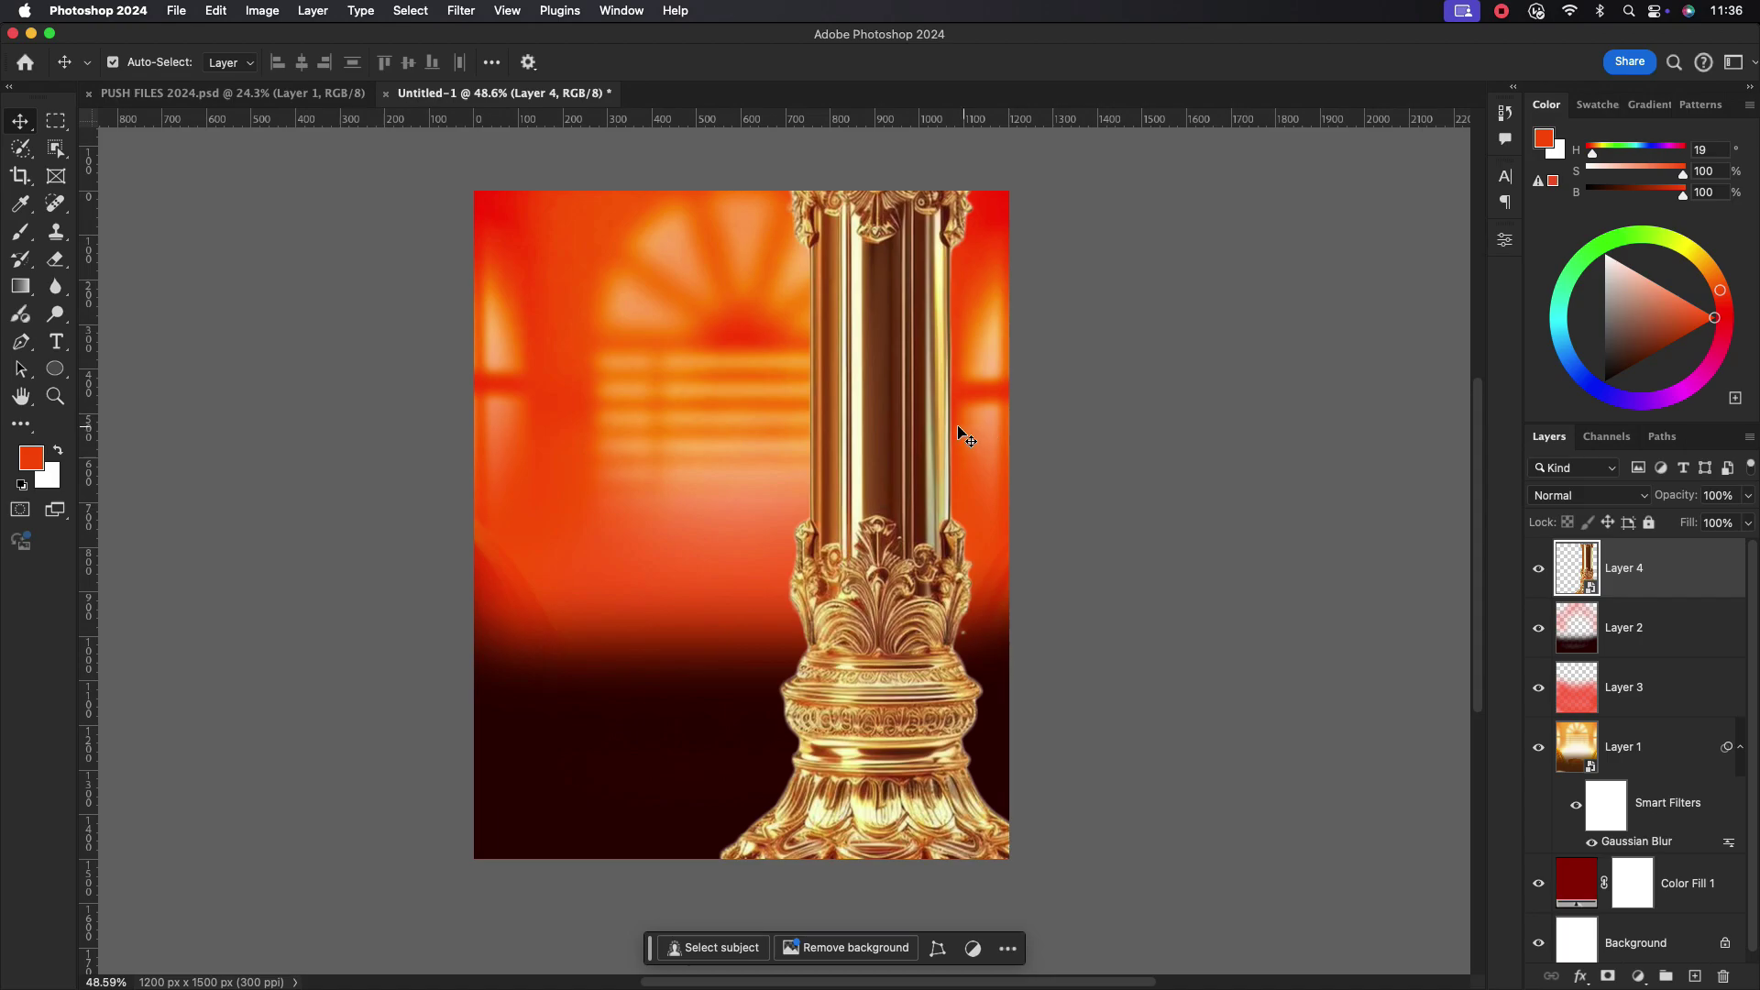
- Transform the golden pillar so it tilts and its capital fills the canvas's upper-right corner
key("super+t")
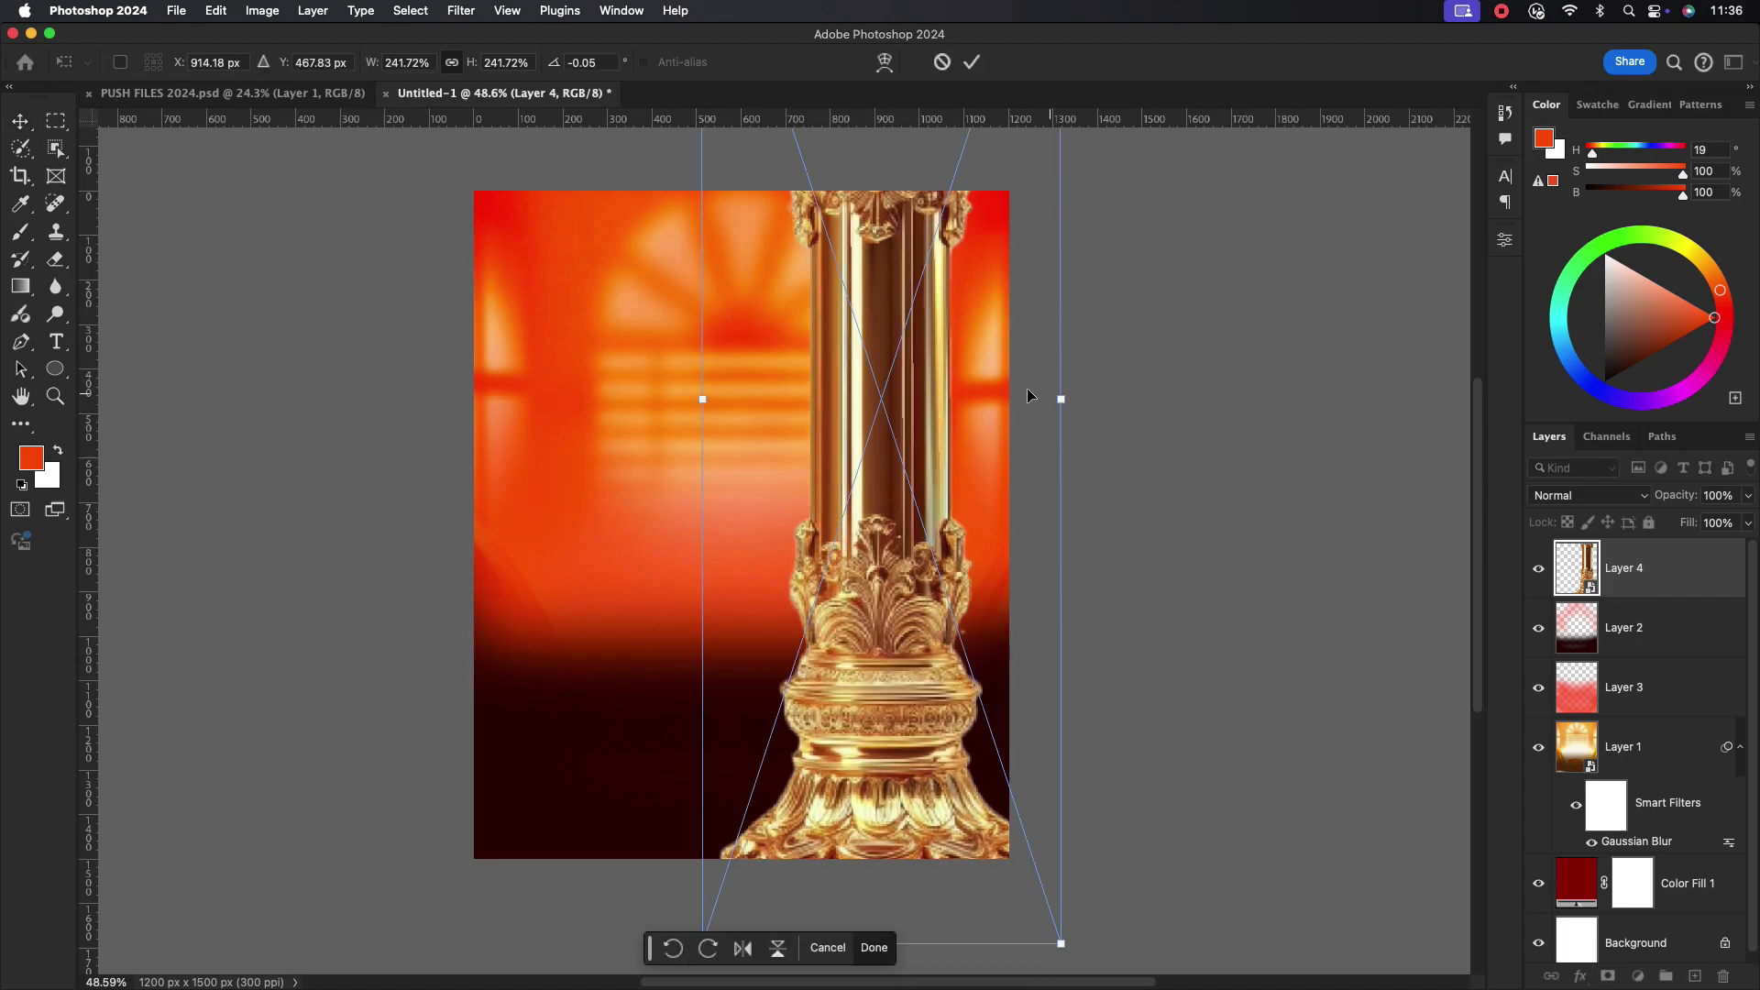
left_click_drag(1061, 401, 1011, 402)
left_click_drag(896, 401, 1023, 527)
left_click_drag(1199, 185, 1037, 169)
left_click_drag(968, 378, 986, 327)
left_click_drag(1220, 401, 1240, 424)
left_click_drag(1143, 842, 1233, 926)
mouse_move(972, 405)
left_mouse_down()
mouse_move(983, 441)
mouse_move(983, 419)
left_mouse_up()
left_click_drag(1364, 719, 1375, 734)
left_click(971, 61)
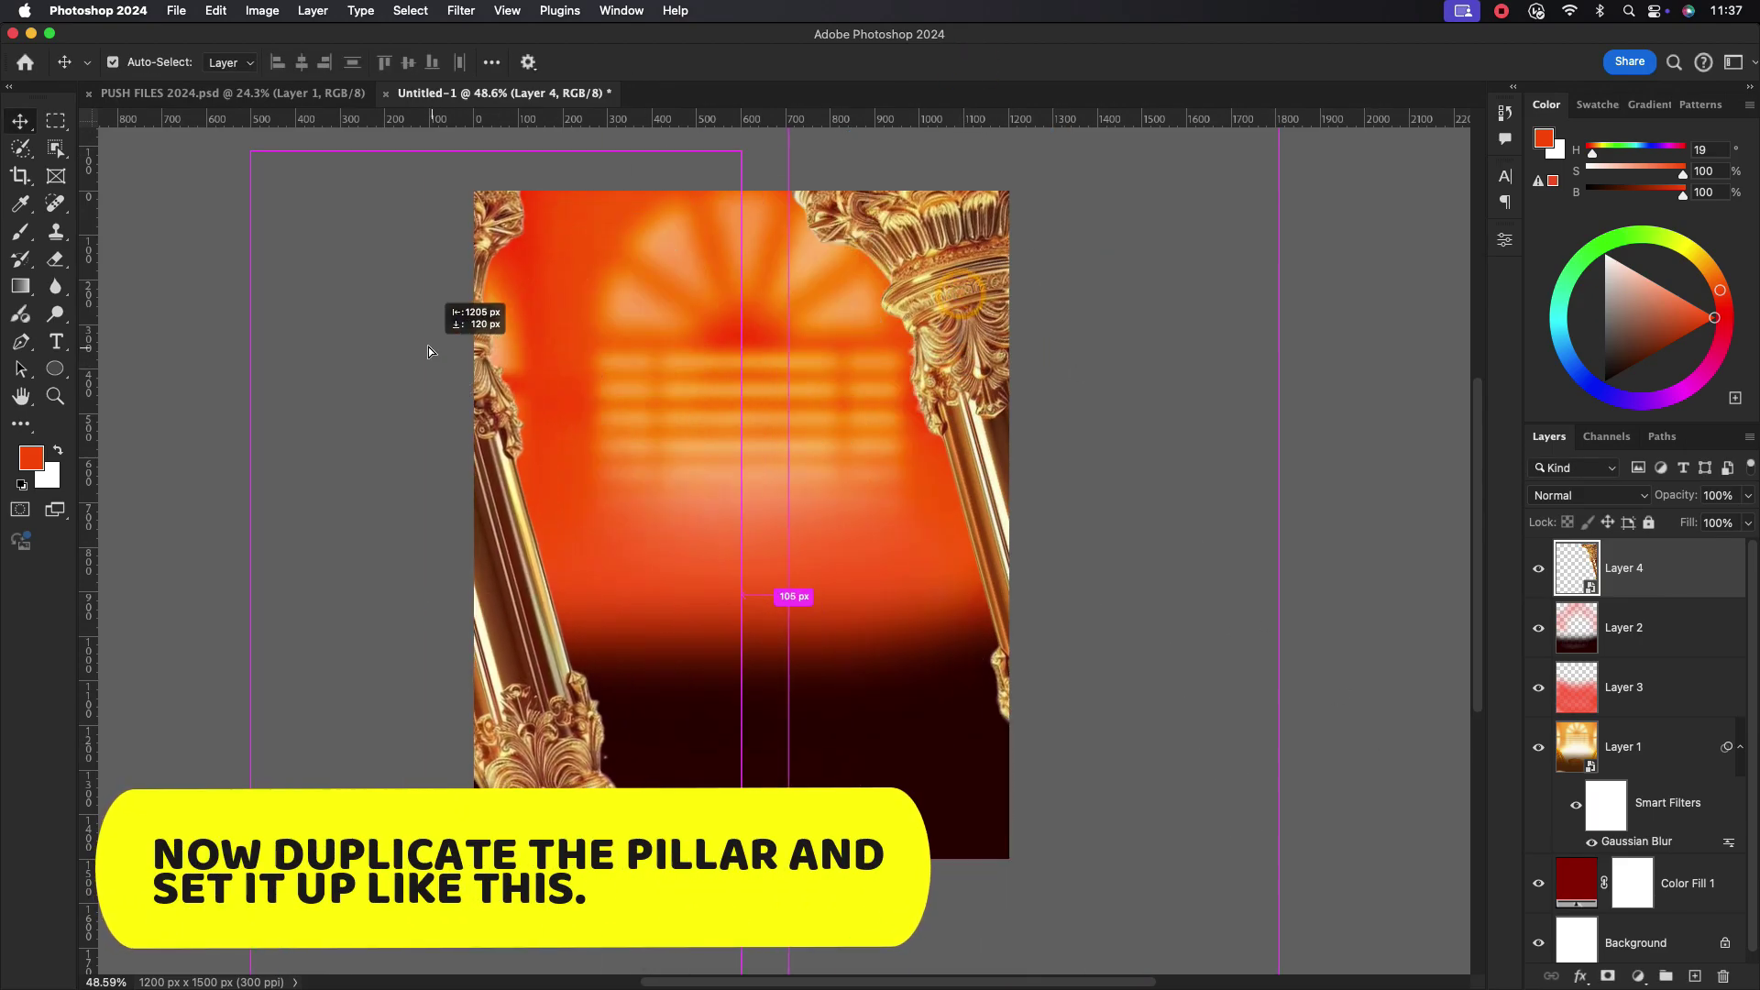
- Duplicate the golden pillar to the canvas's lower-left side and nudge the original slightly outward
left_click_drag(428, 347, 530, 607)
left_click_drag(531, 667, 510, 668)
left_click_drag(938, 331, 956, 330)
- Transform the pillar copy so its tilted base fills the canvas's lower-left corner
left_click(520, 748)
key("ctrl+t")
left_click_drag(572, 466, 619, 468)
left_click_drag(532, 707, 482, 614)
left_click_drag(616, 405, 616, 413)
left_click_drag(503, 670, 515, 658)
left_click(973, 64)
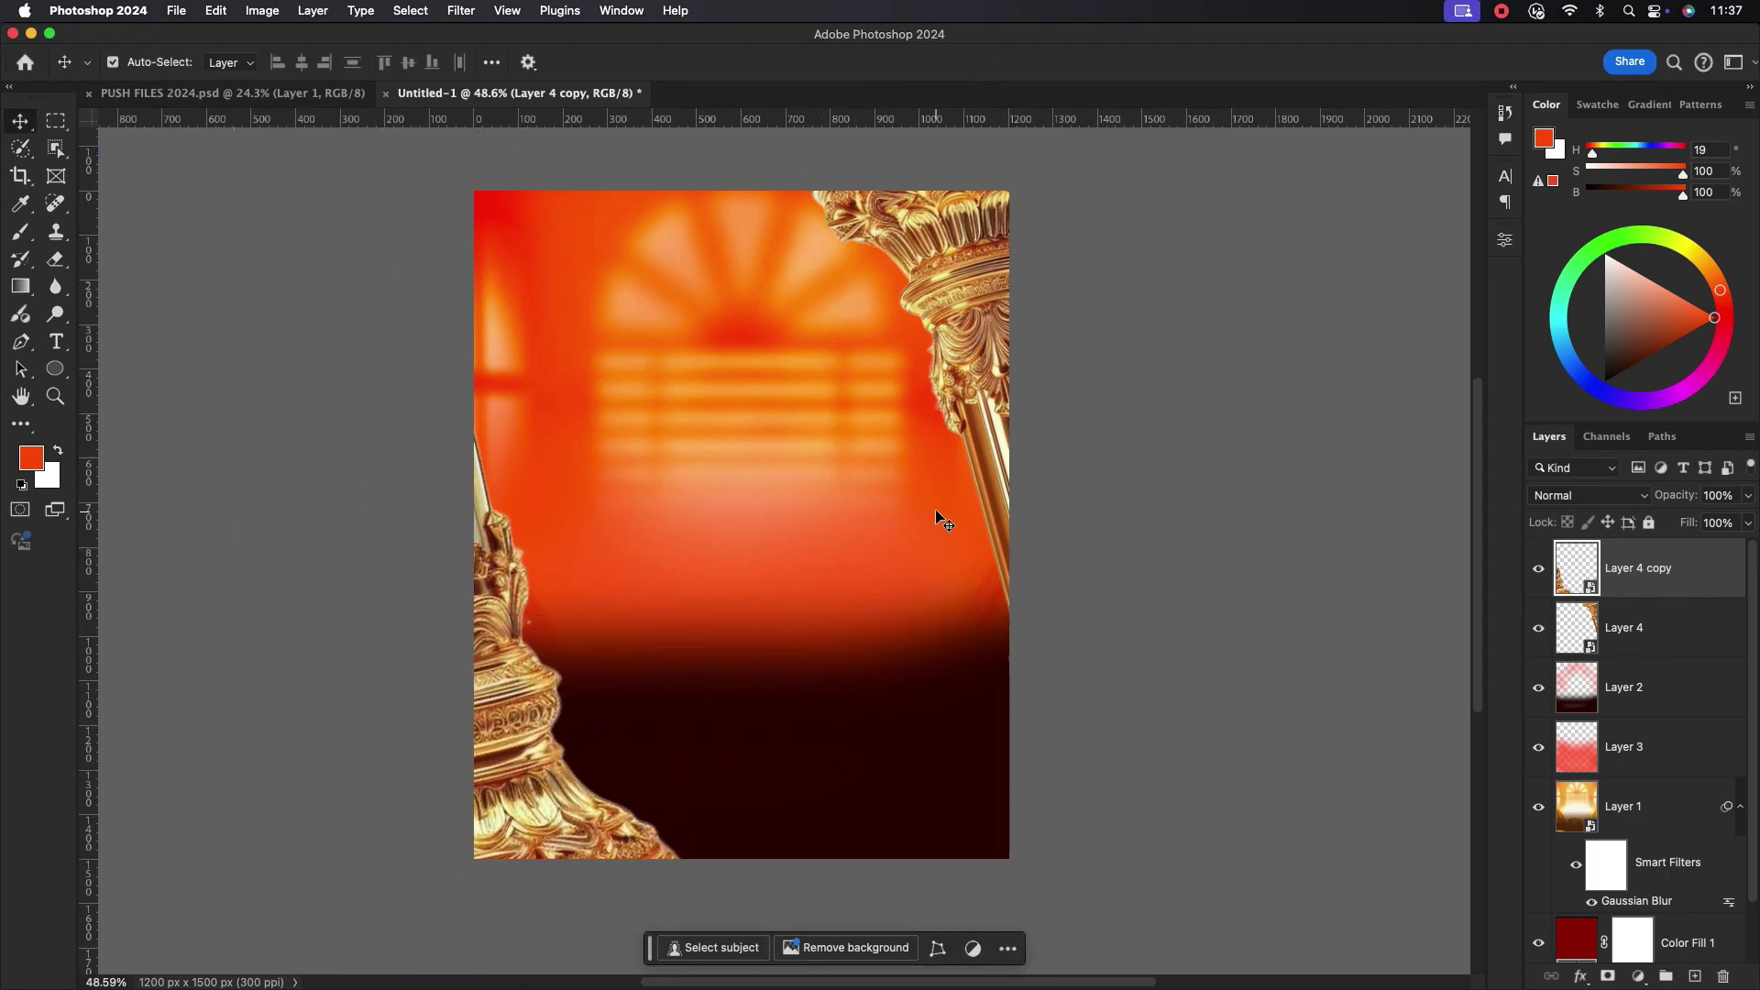
- Add a Levels adjustment layer above the pillar layers with a black input of 71 and midtones of 1.05
left_click(1670, 559)
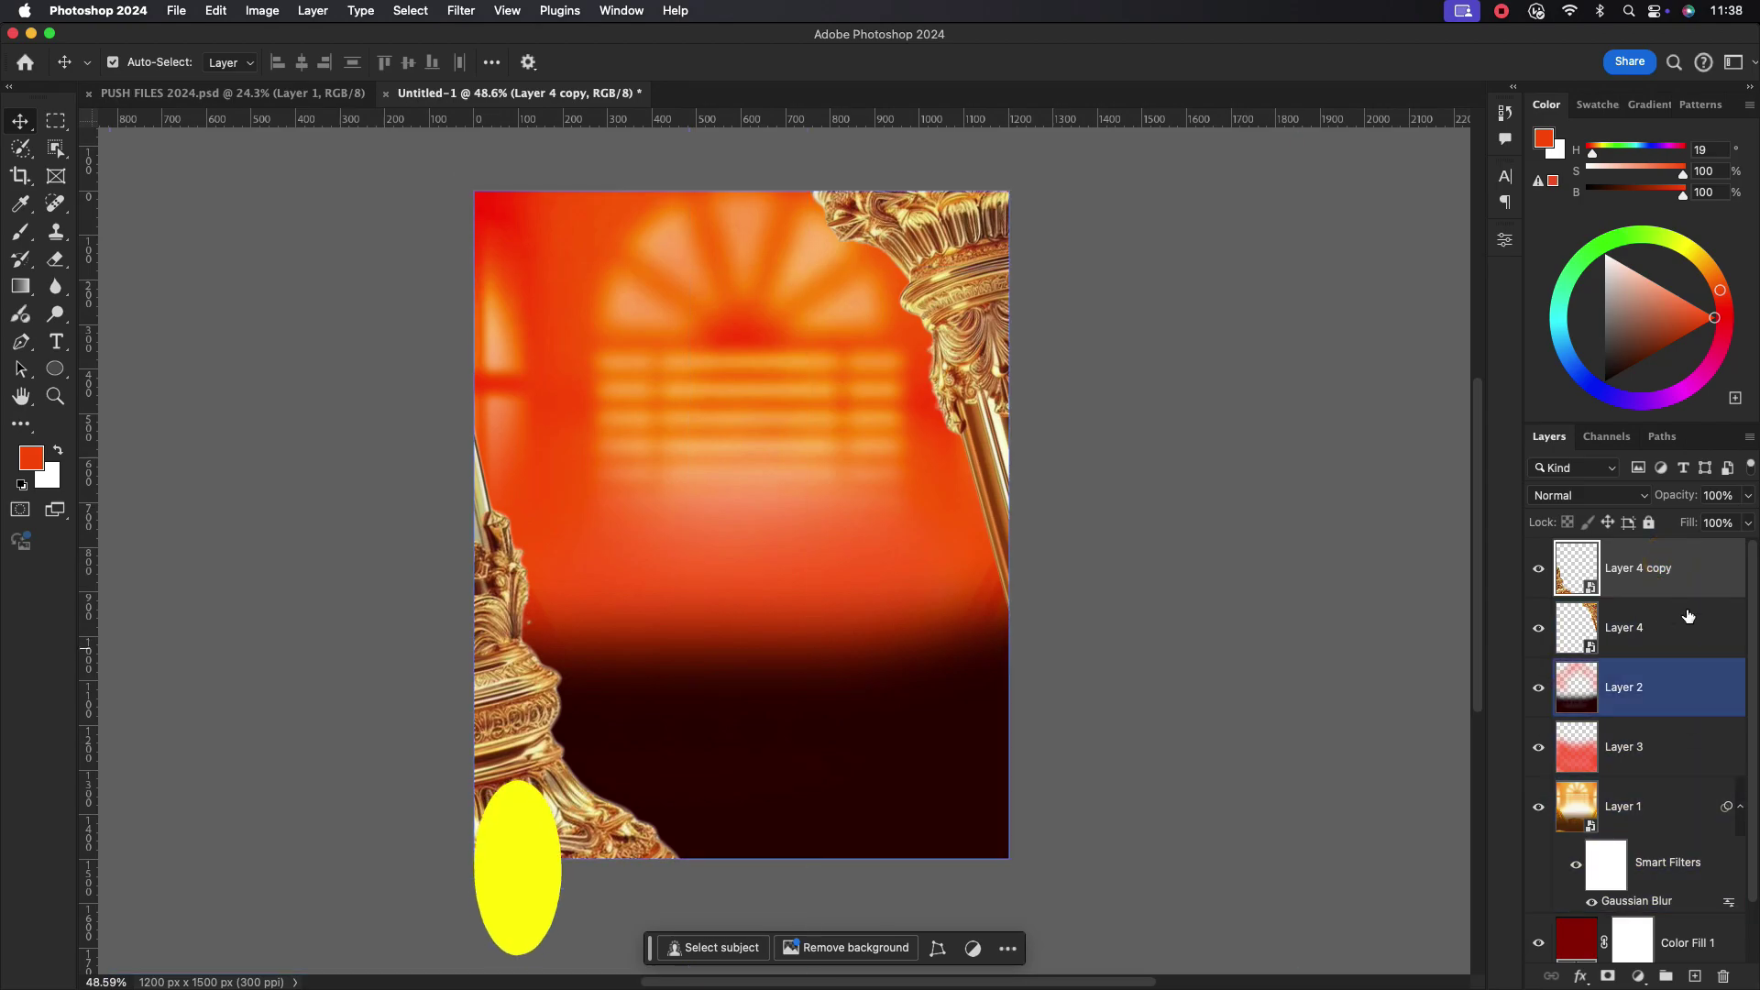
left_click(1638, 977)
left_click(1641, 750)
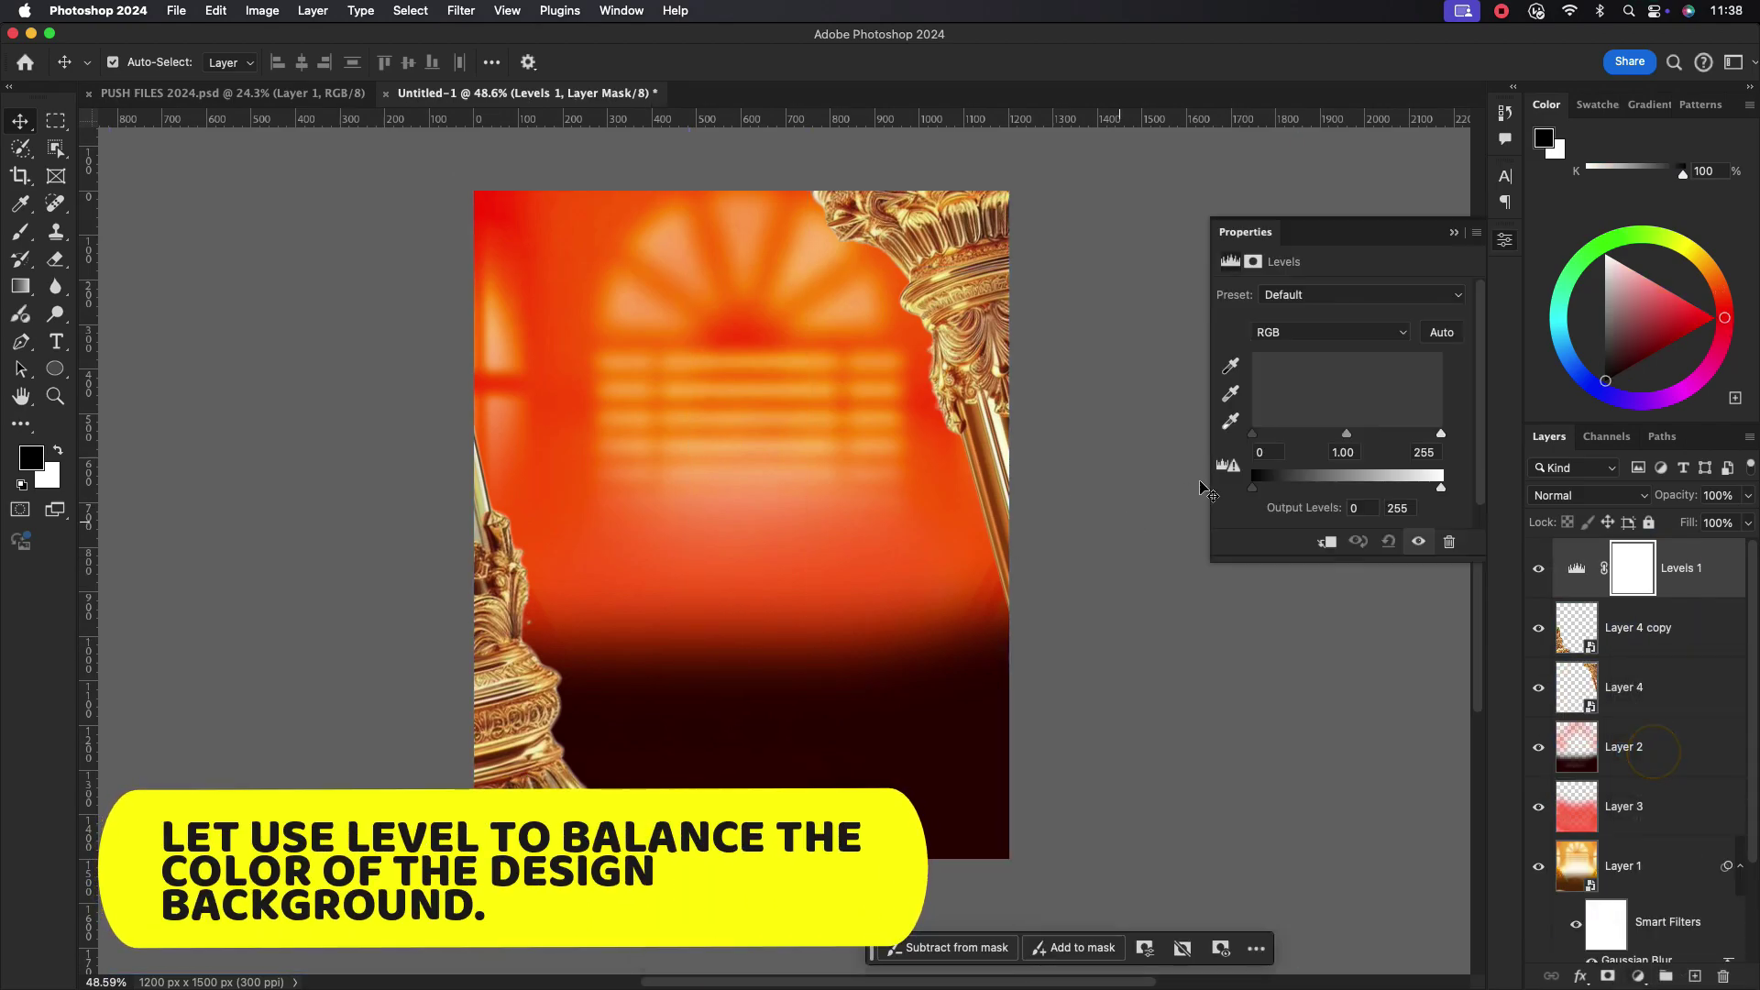
left_click_drag(1255, 435, 1306, 437)
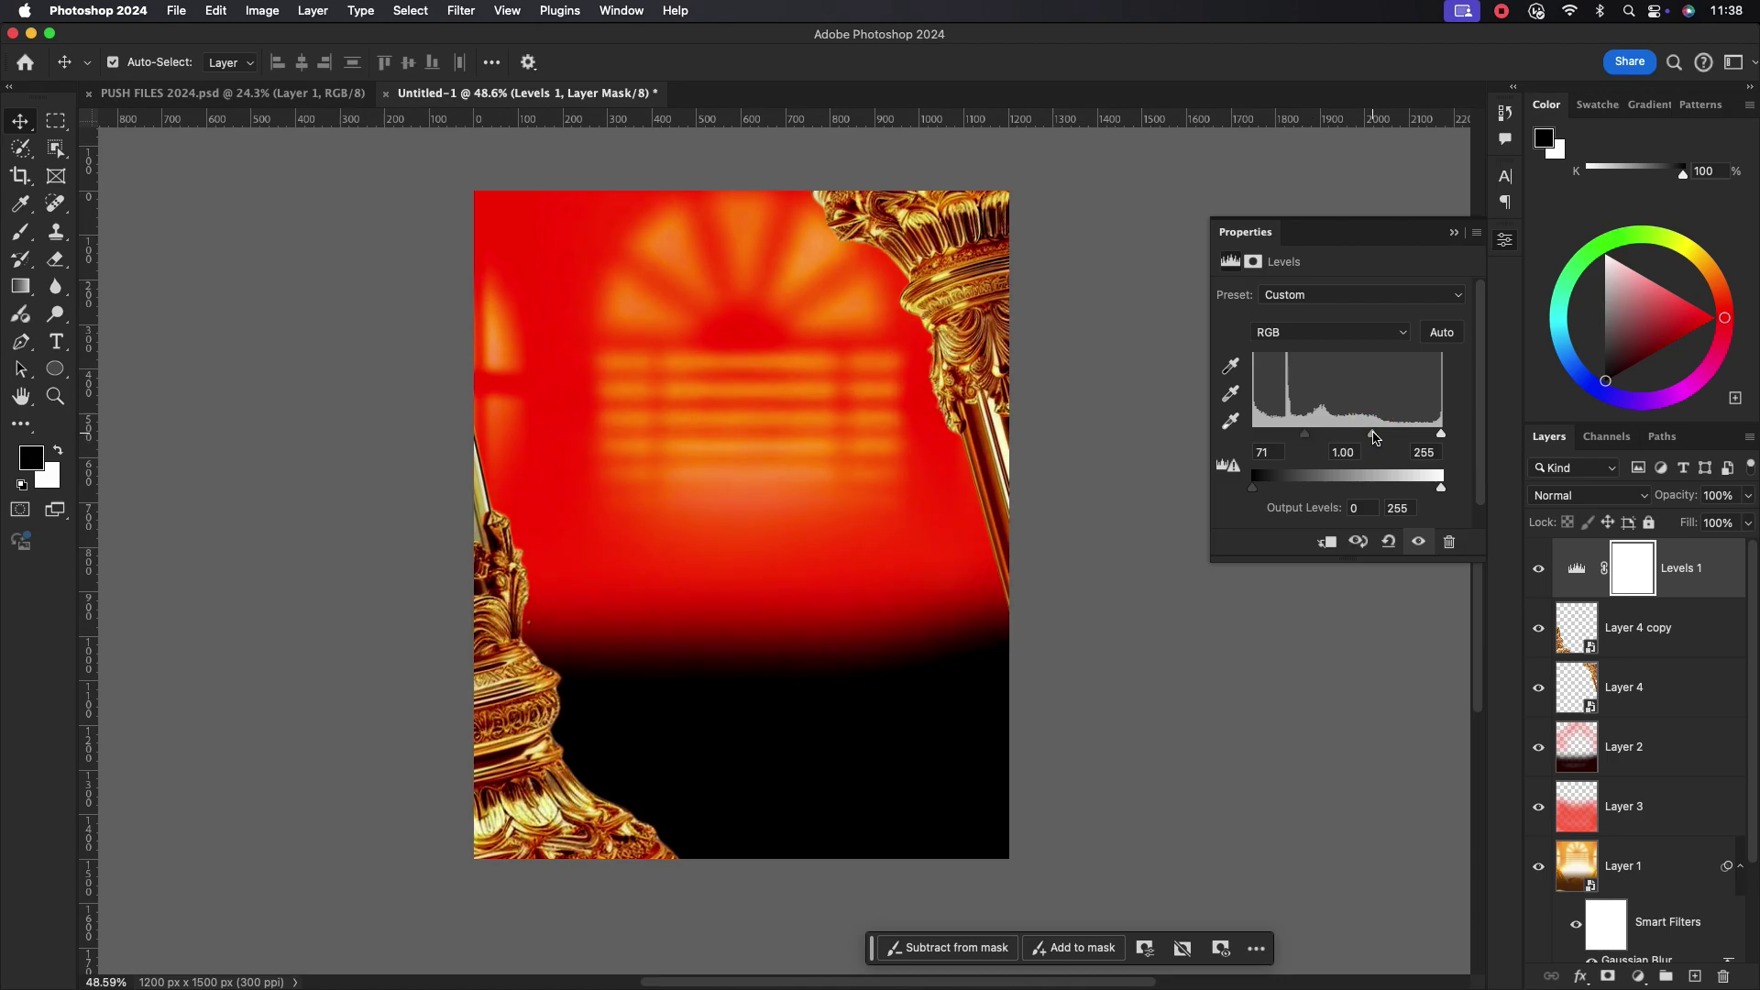
- Set Layer 2's opacity to 90% and shift the upper-right pillar farther into its corner
left_click(1691, 746)
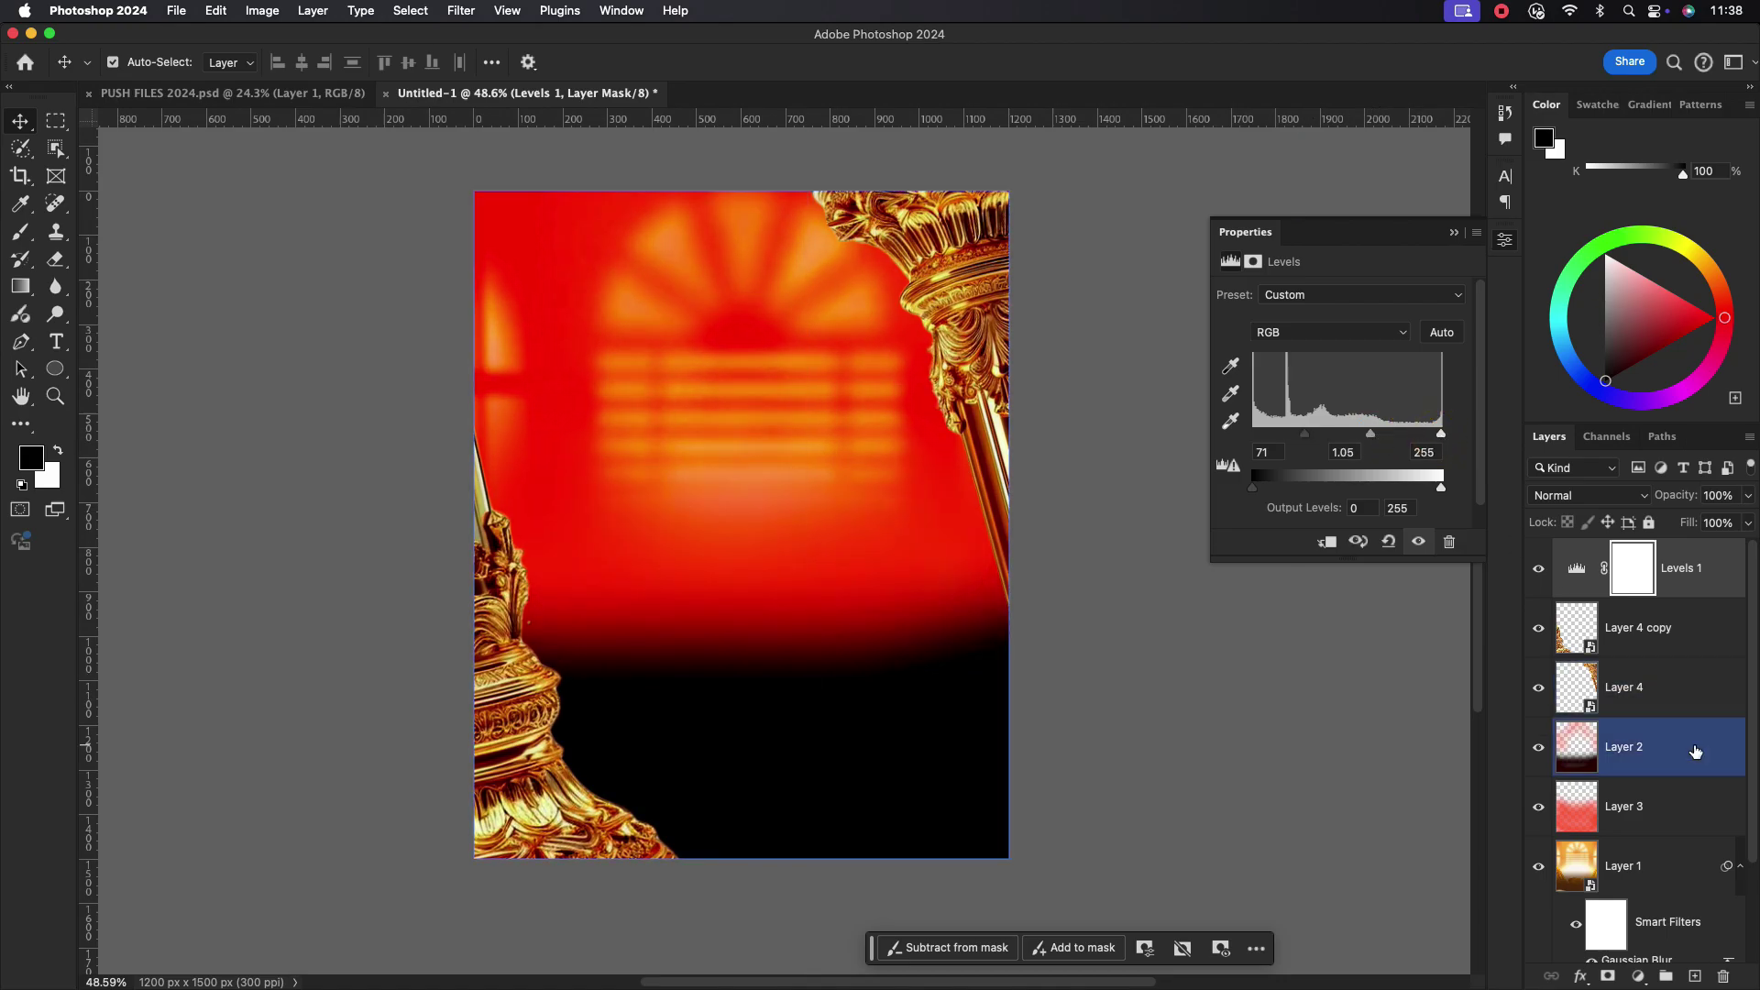
left_click_drag(1731, 526, 1727, 529)
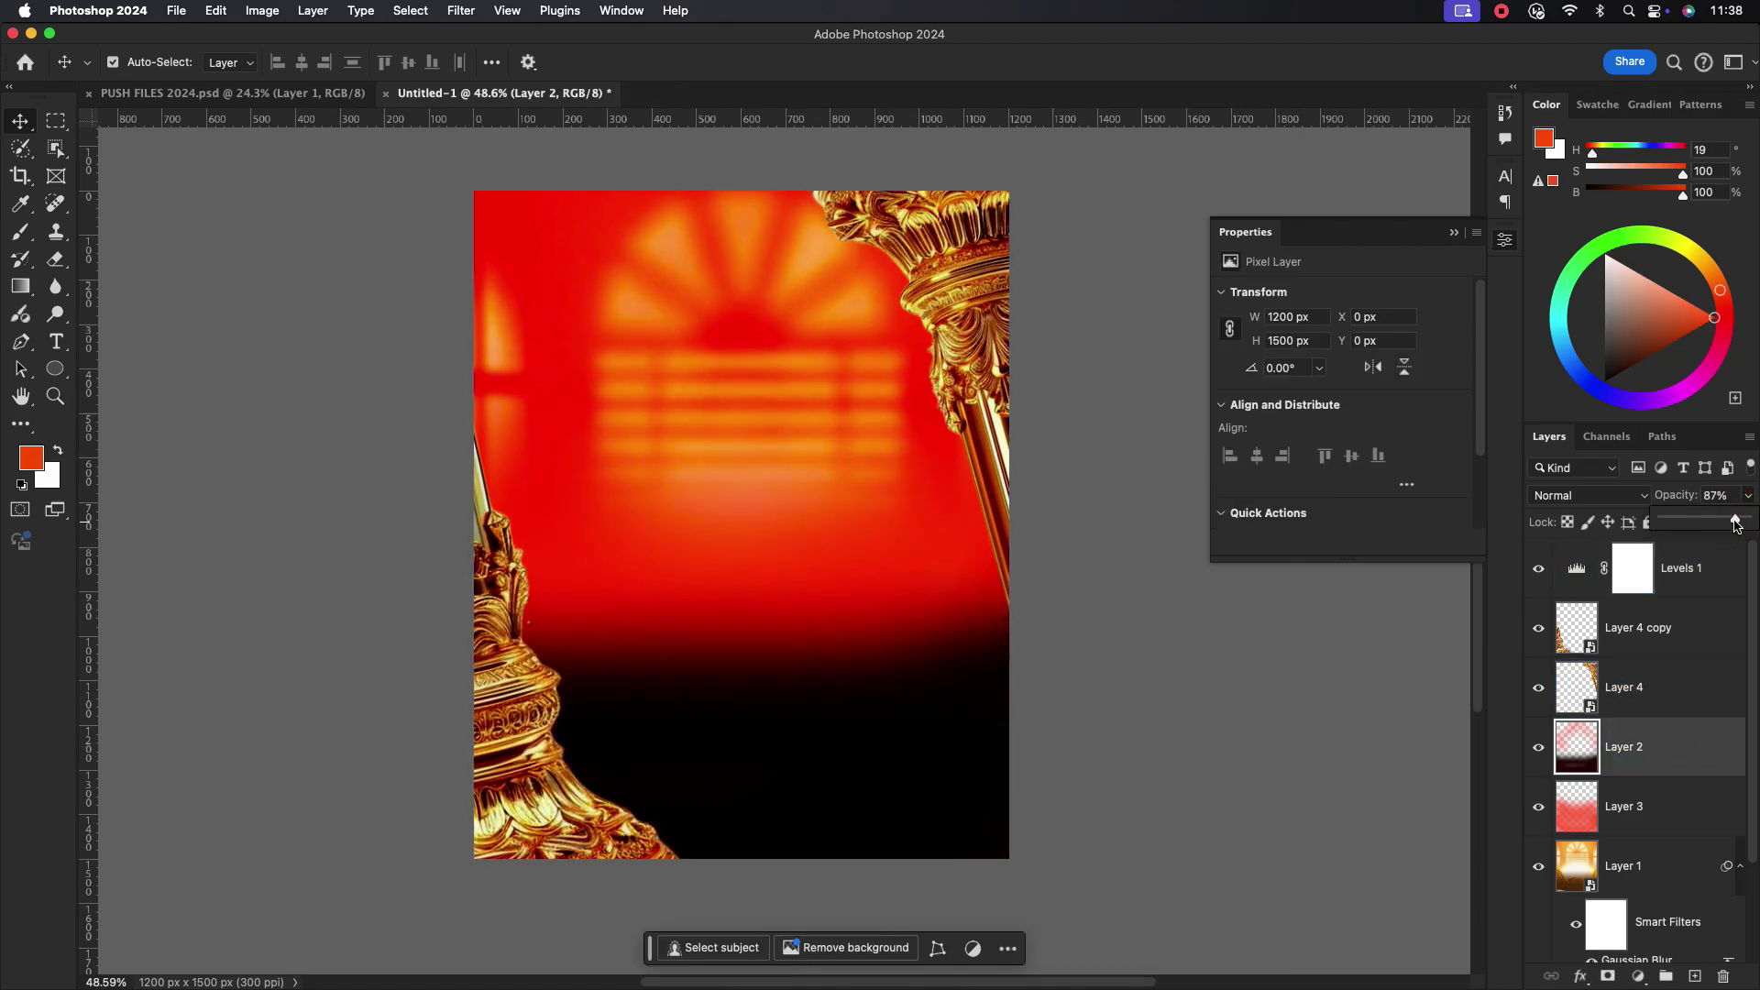
left_click(1454, 233)
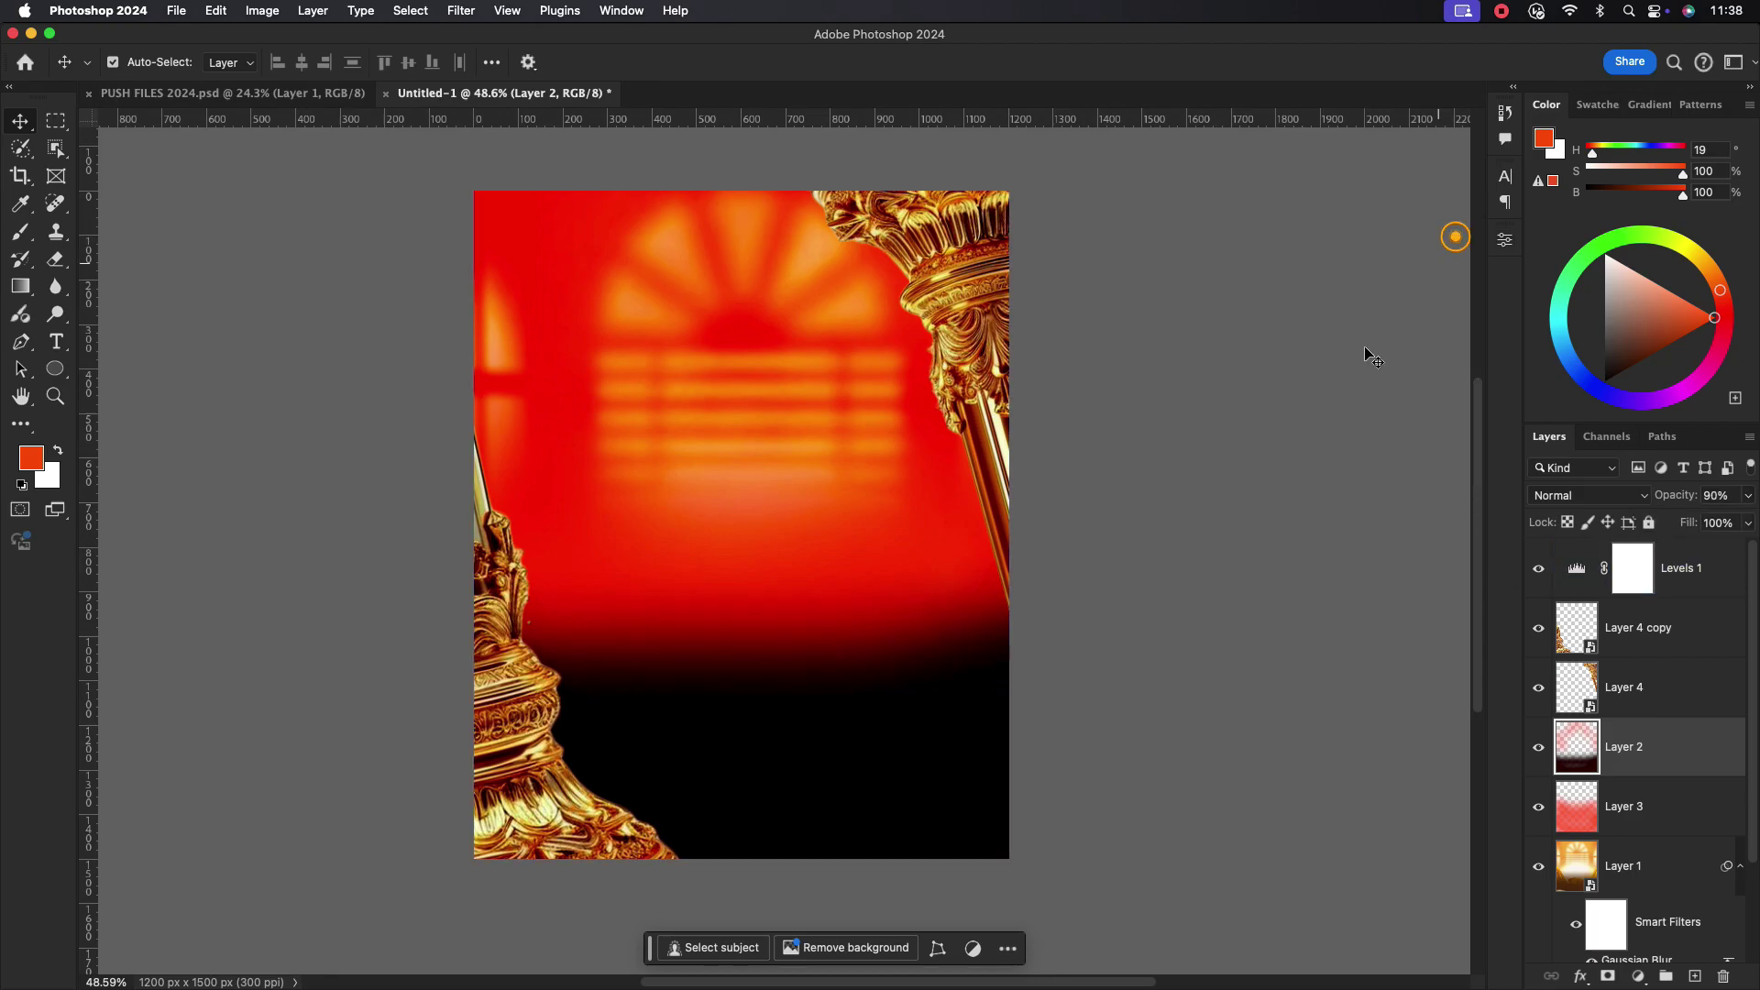
scroll(754, 472, "up", 1)
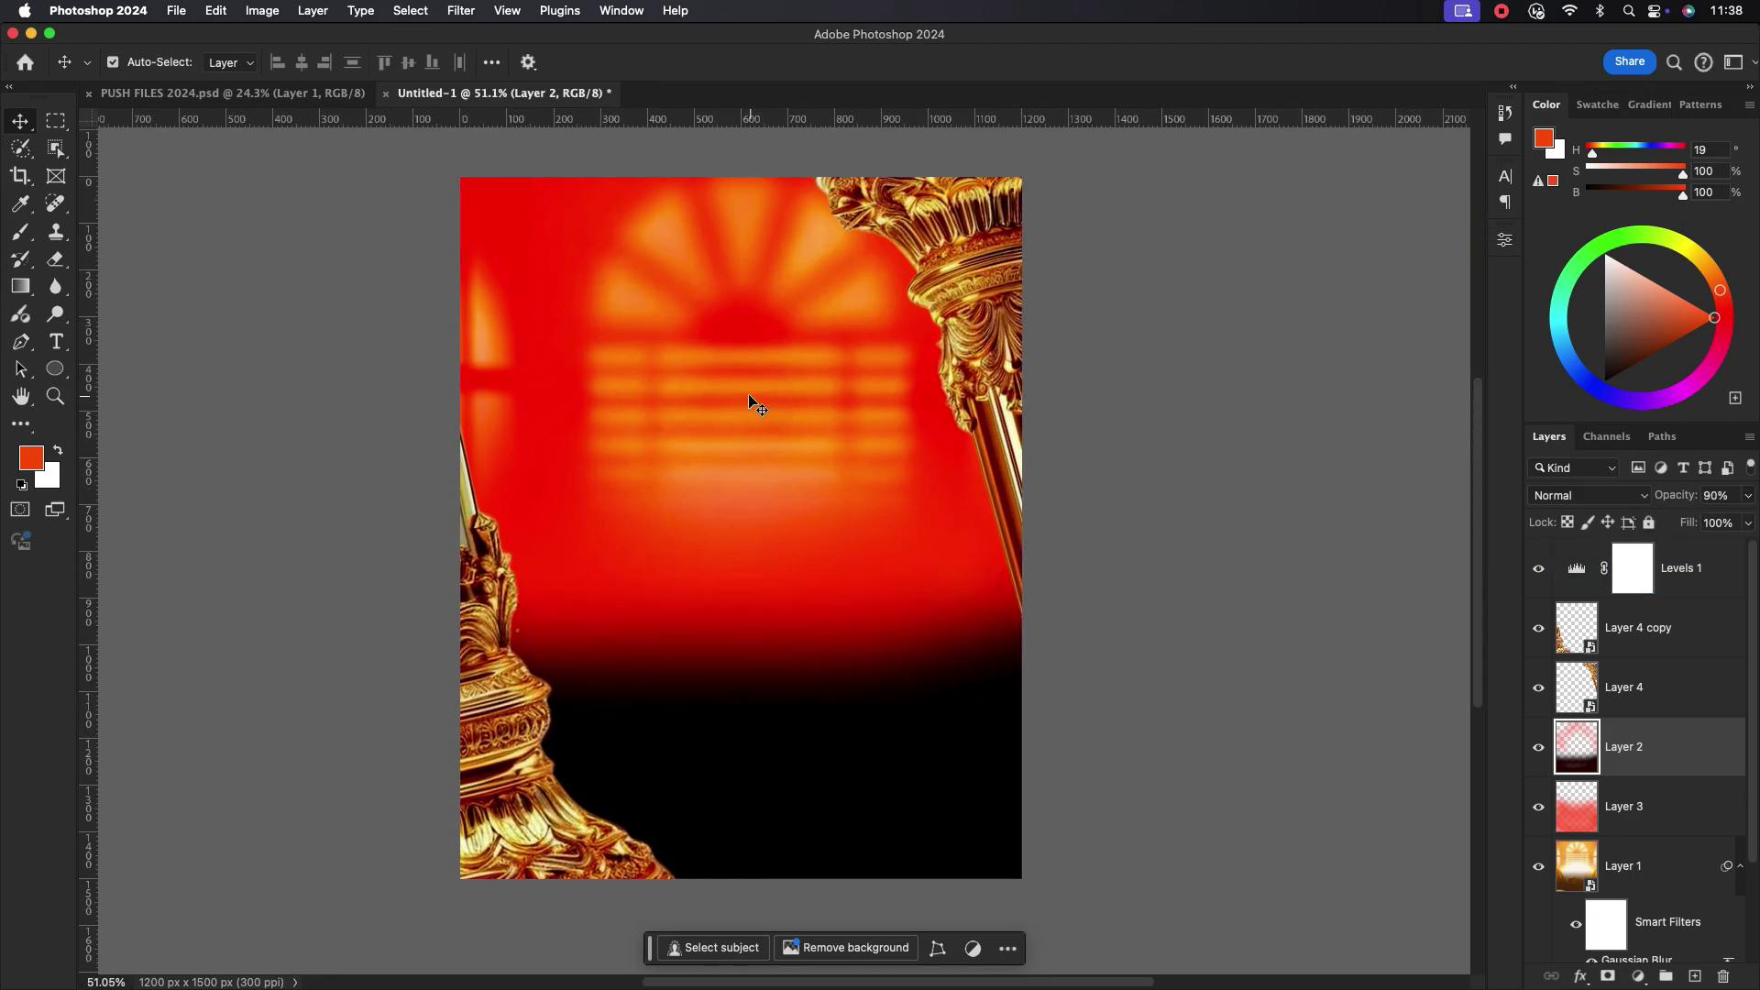
mouse_move(948, 263)
left_mouse_down()
mouse_move(973, 245)
mouse_move(957, 266)
left_mouse_up()
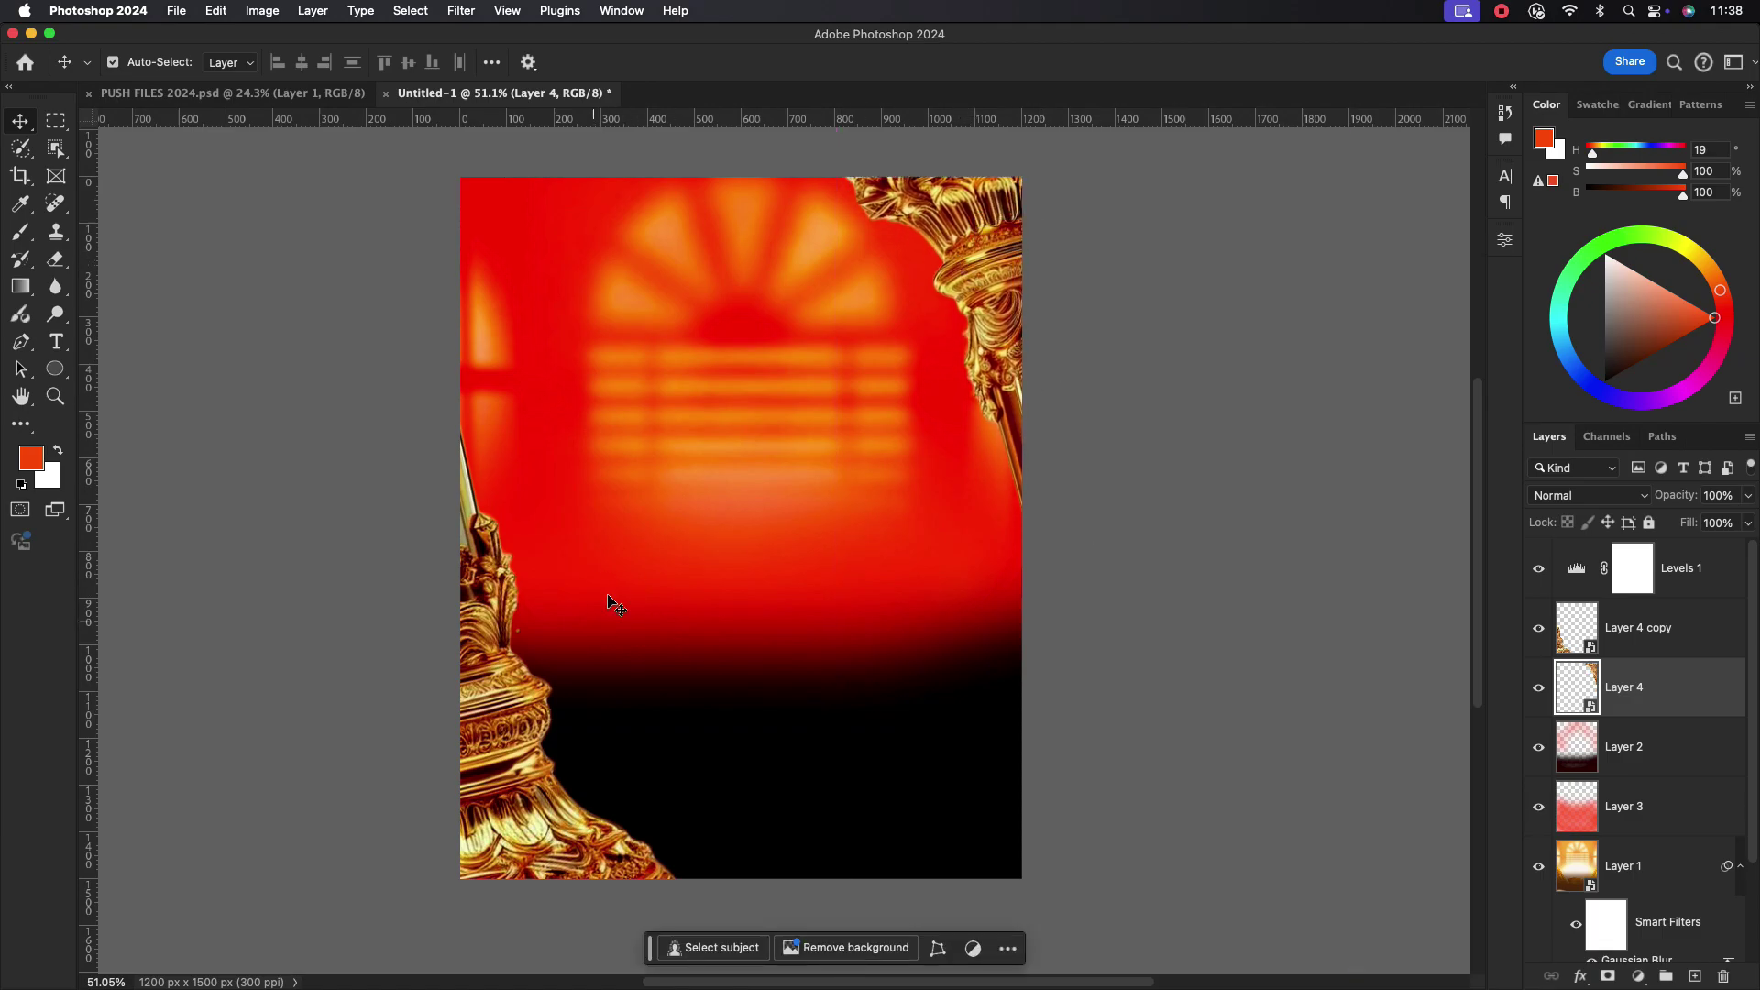
- Add an empty layer above the Levels 1 adjustment and set the Brush tool's flow to 100%
left_click(1697, 567)
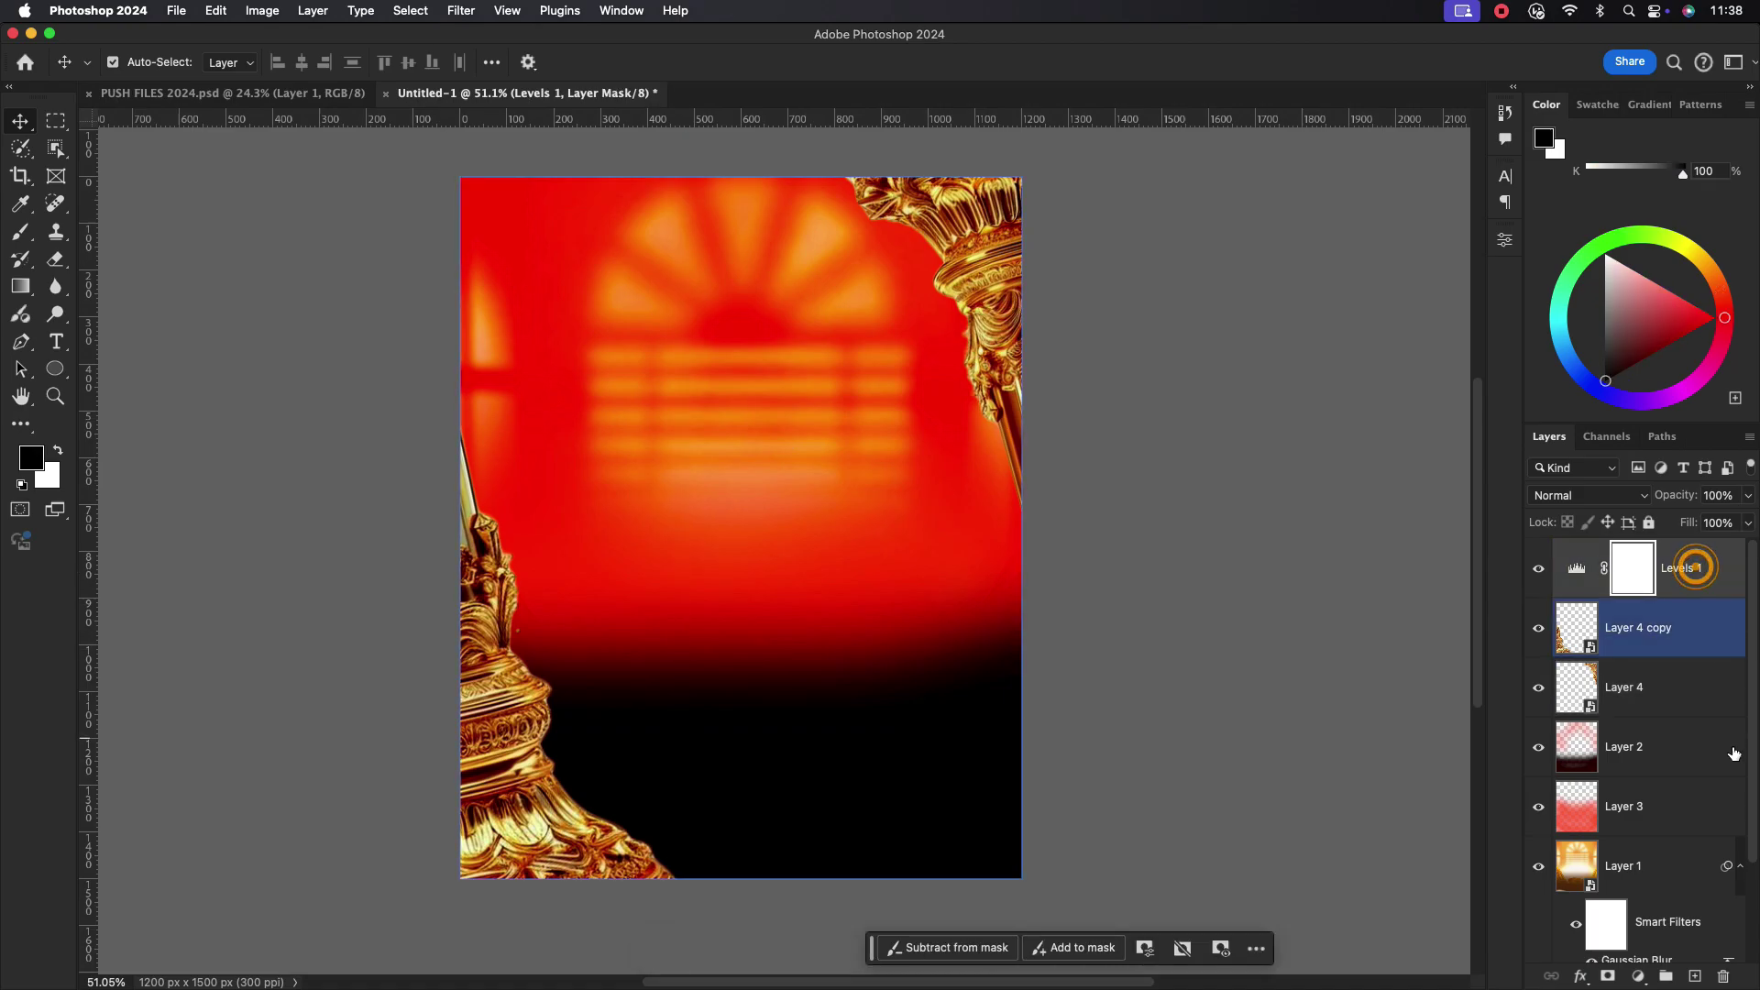
left_click(1694, 976)
left_click(1651, 572)
left_click(20, 231)
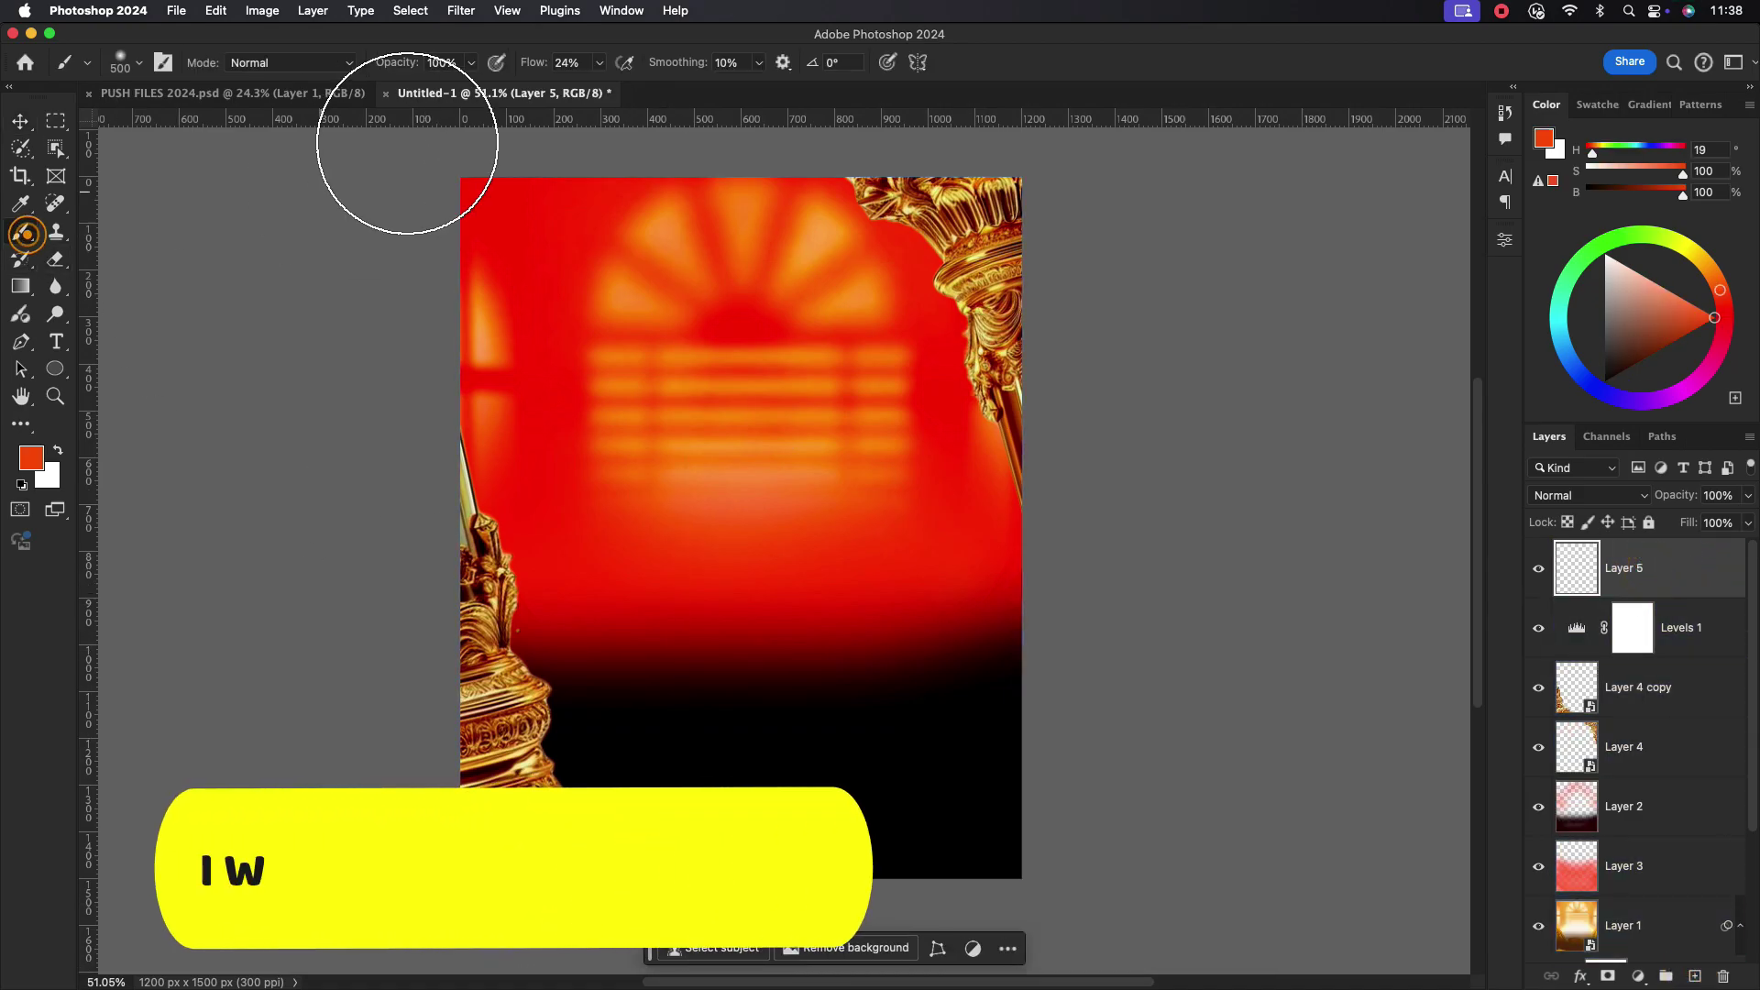
left_click(600, 63)
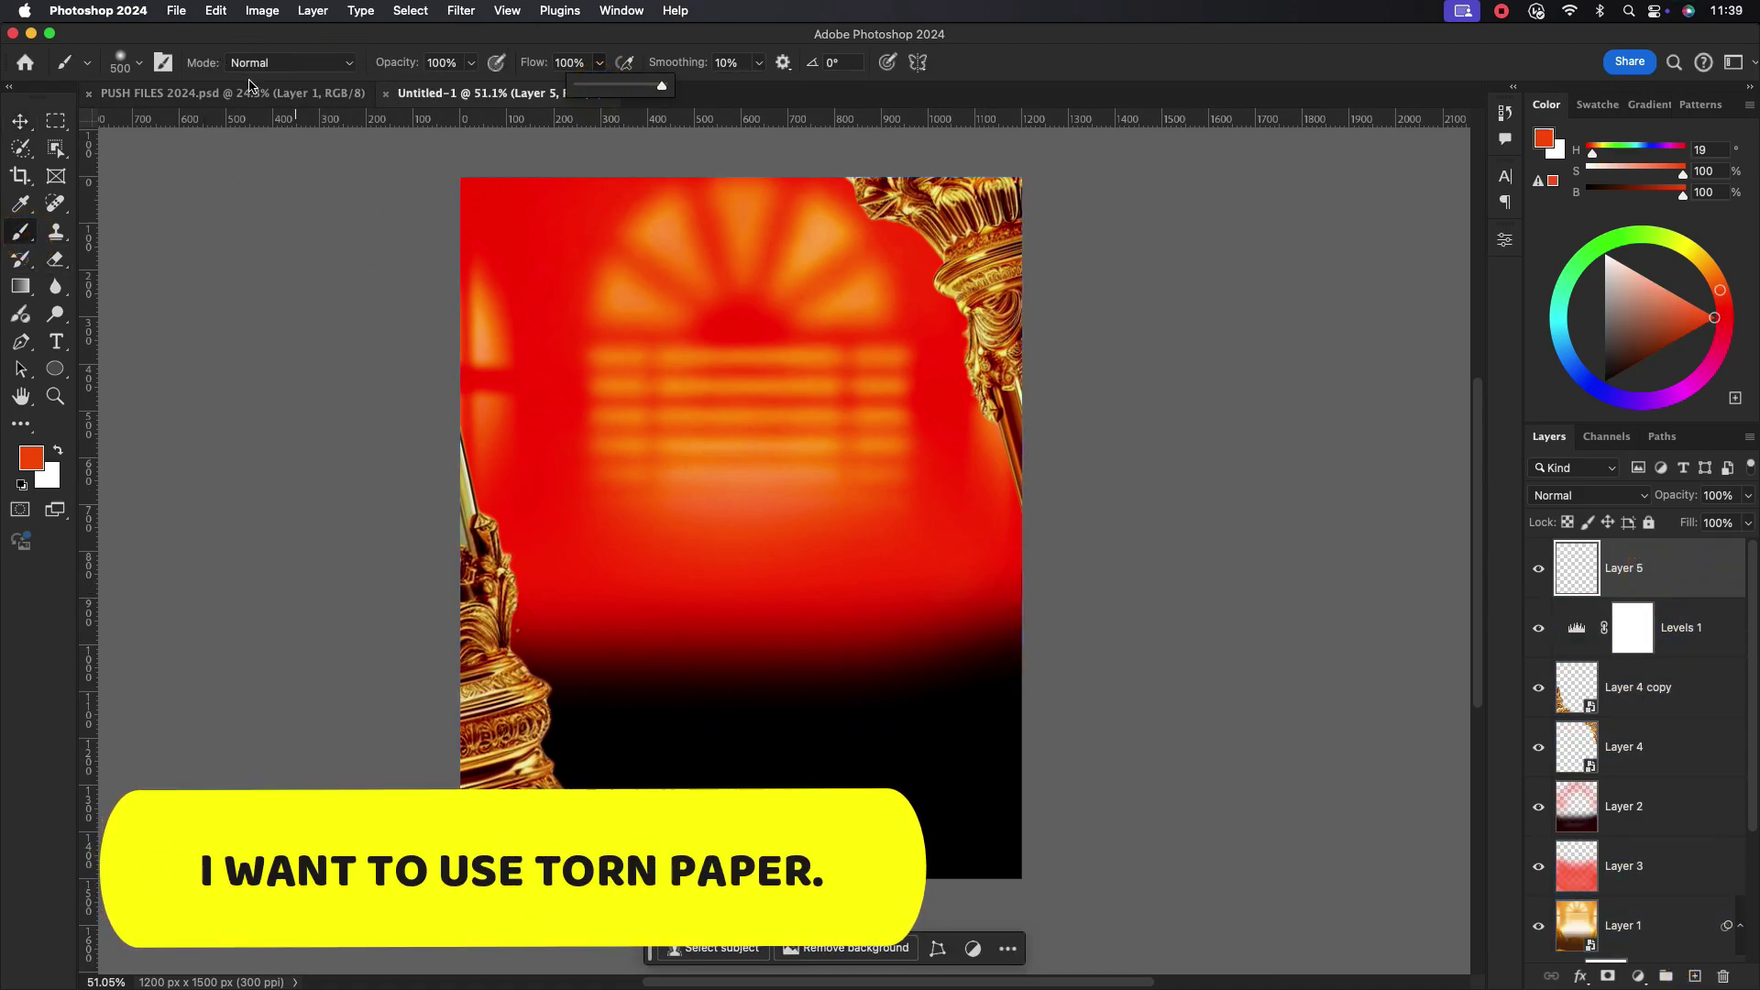
- Stamp an orange torn-paper patch near the canvas centre using the Paper 6 brush at 560 px
left_click(138, 63)
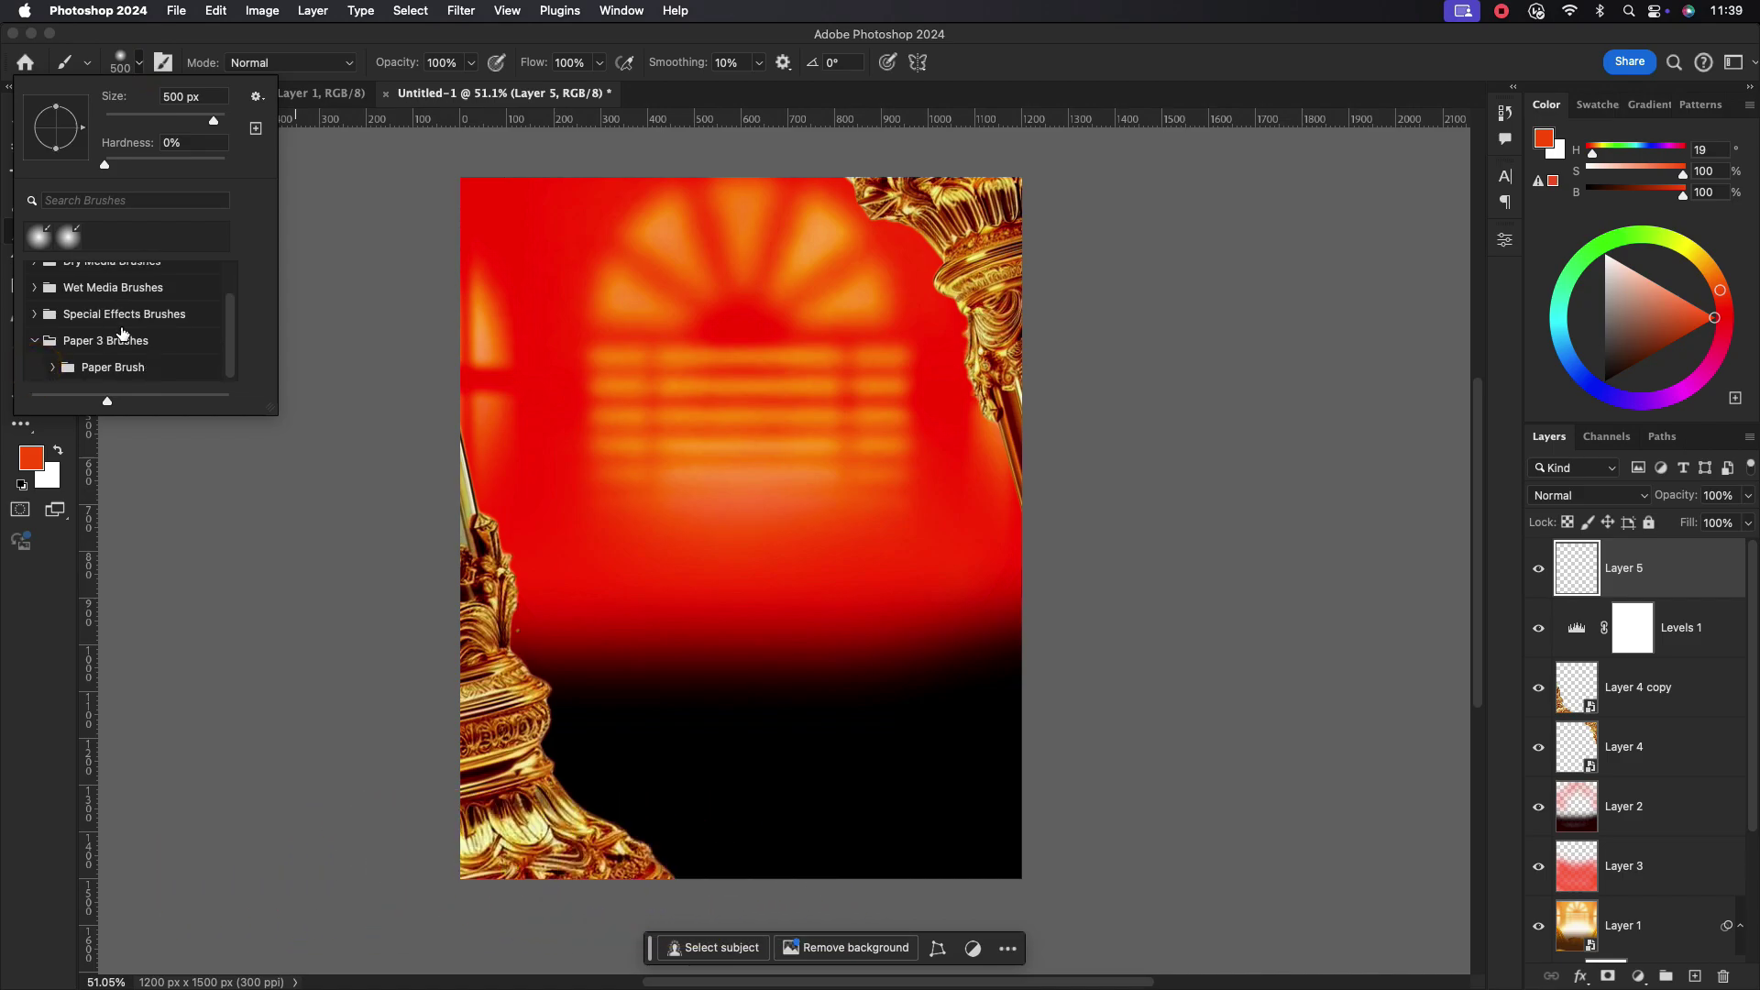
left_click(60, 369)
left_click(119, 302)
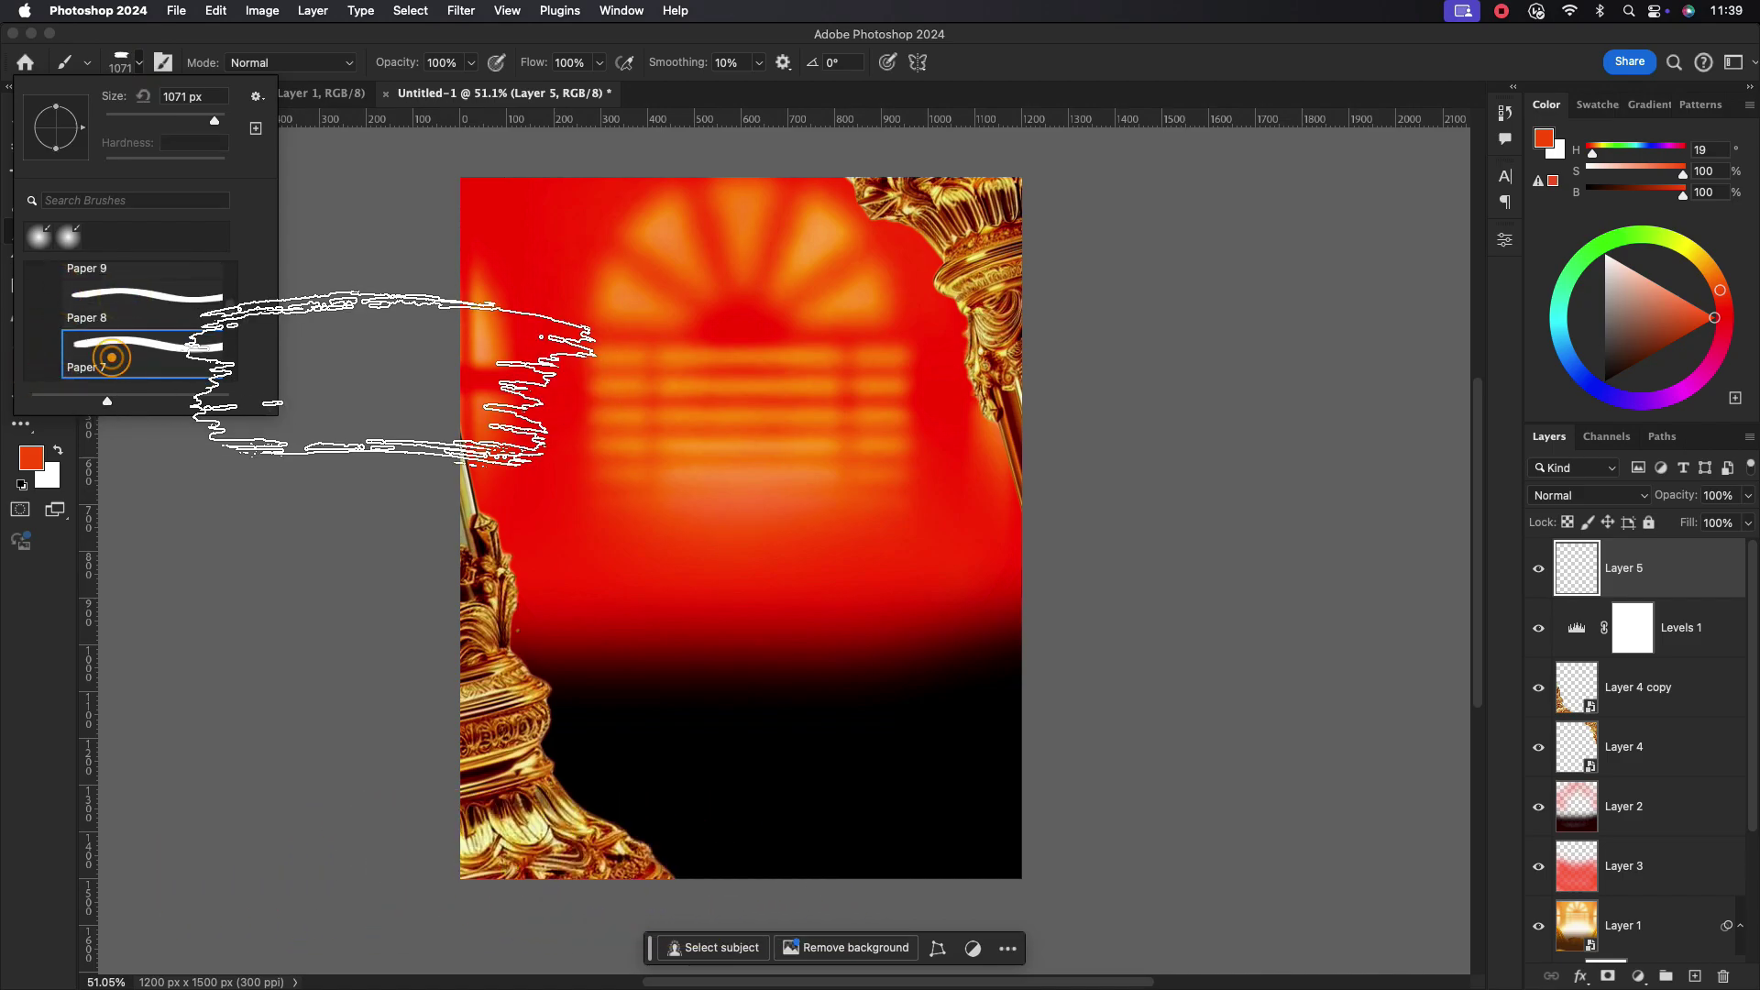
left_click(113, 350)
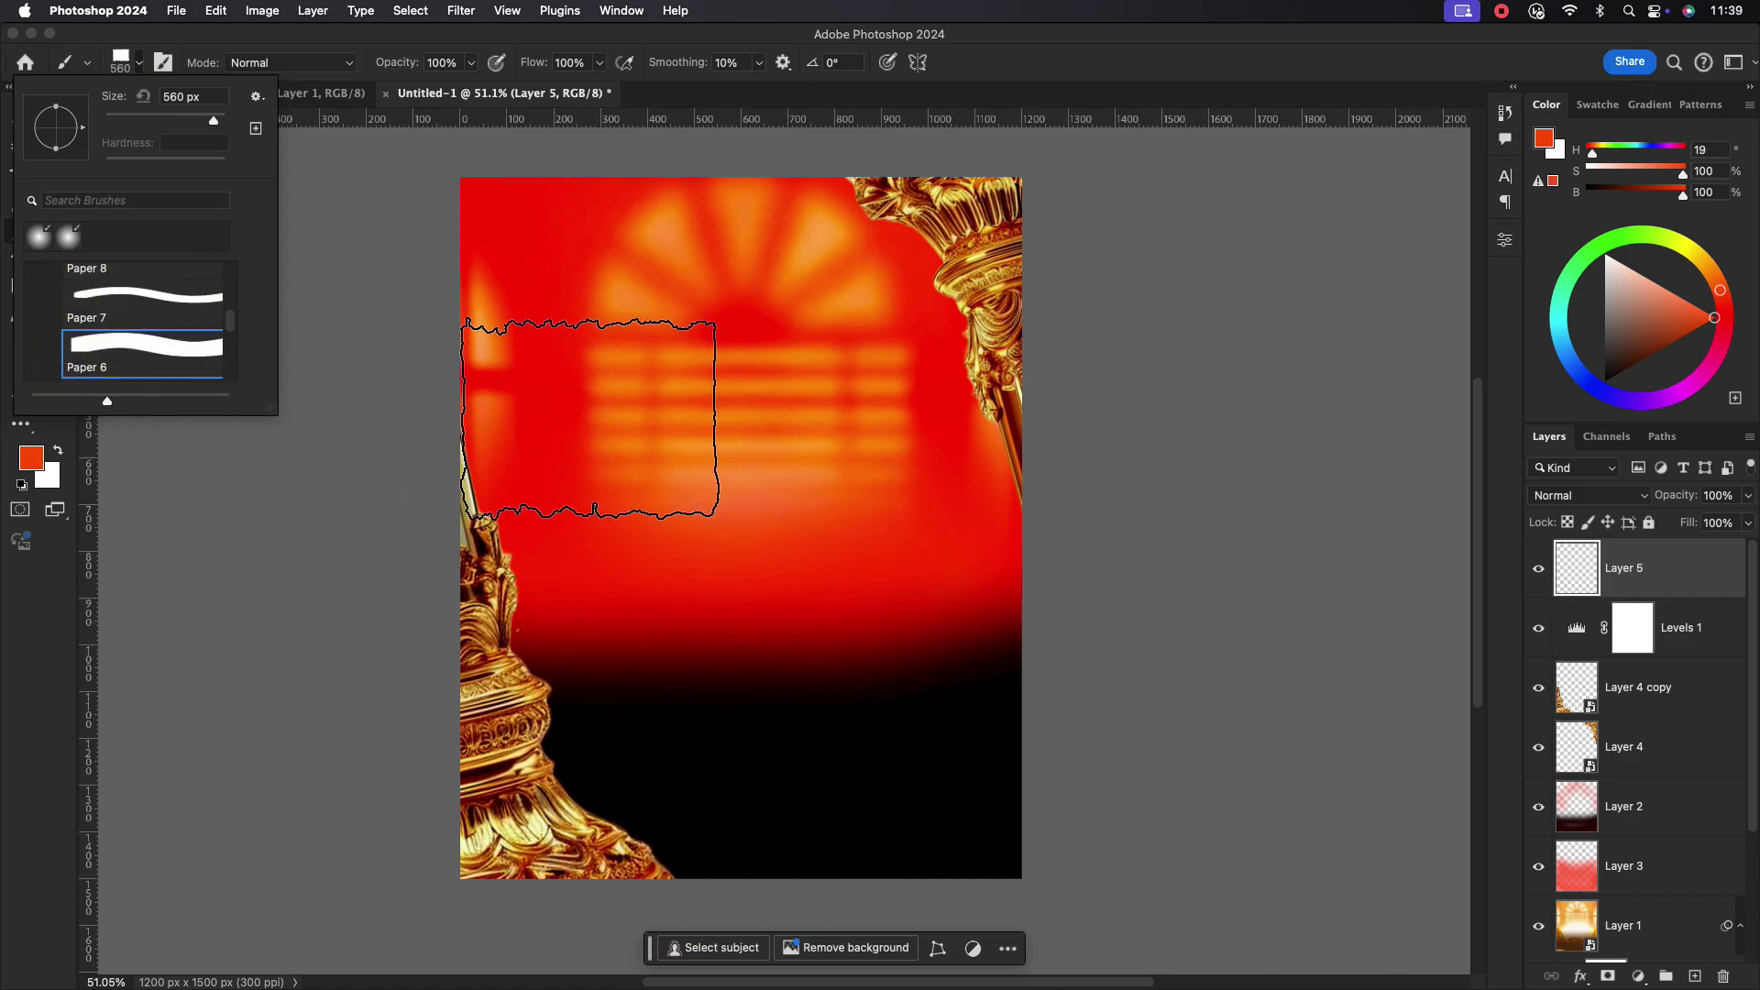
left_click(1641, 563)
left_click(755, 518)
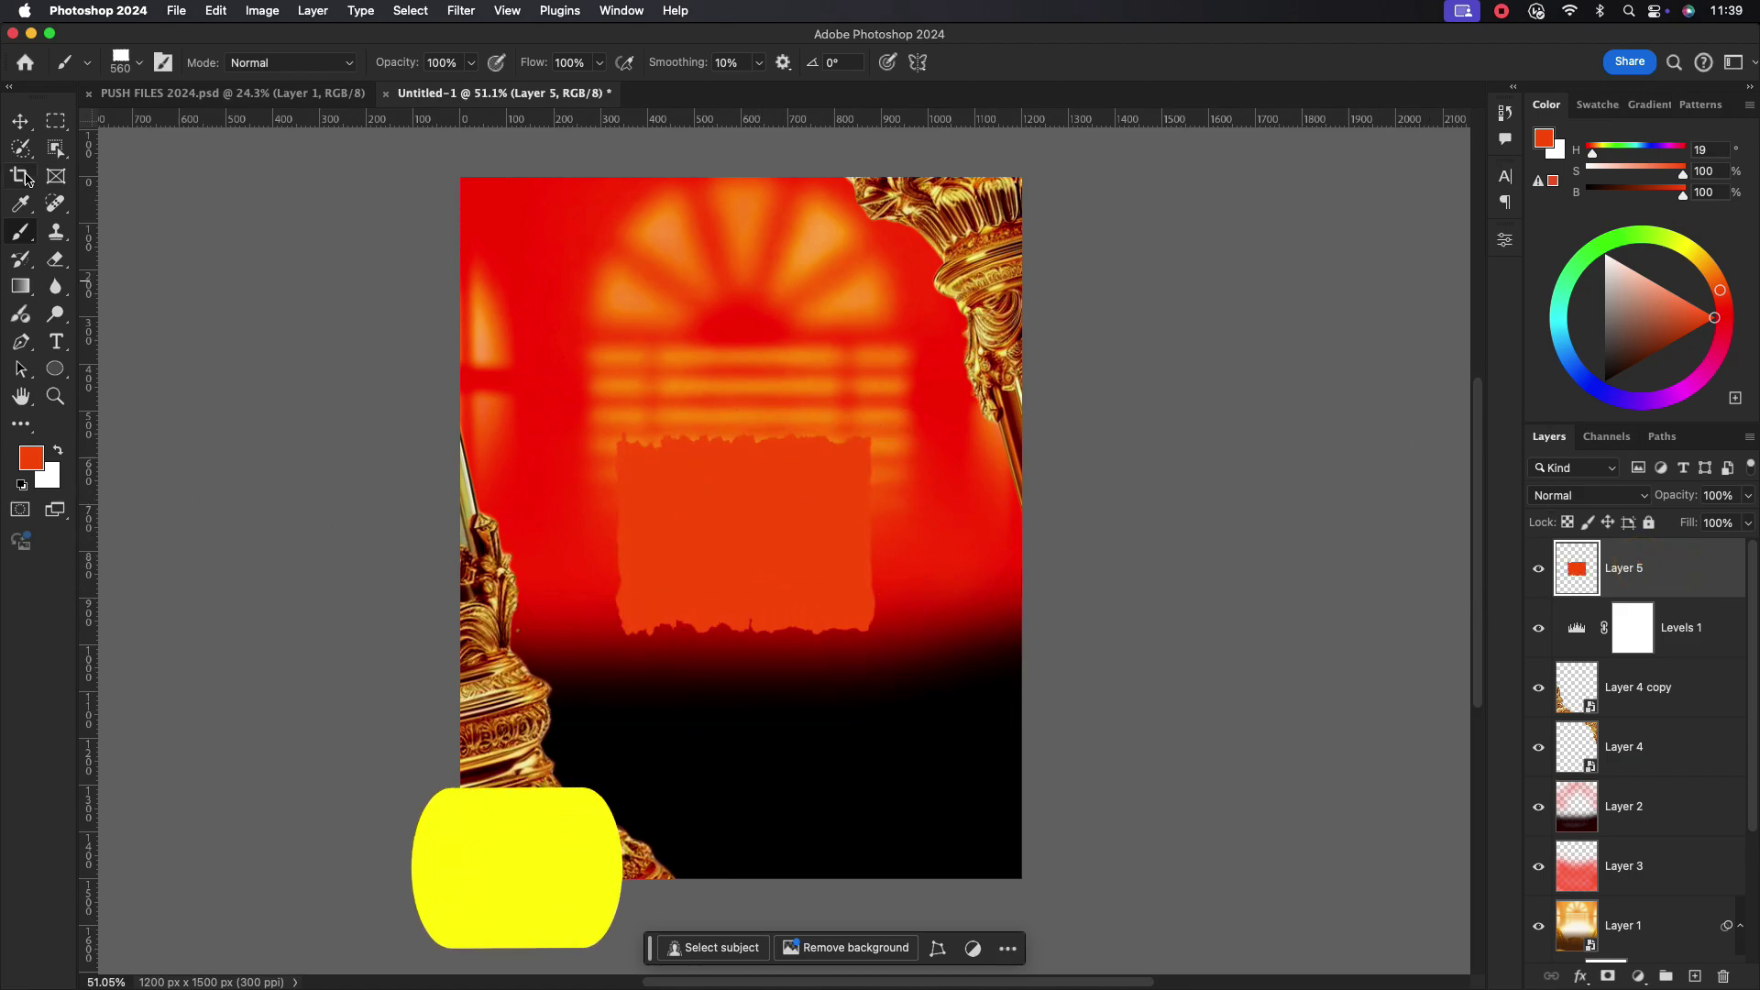
- Transform the torn-paper patch into a flatter horizontal band that spans the full canvas width
key("v")
key("super+t")
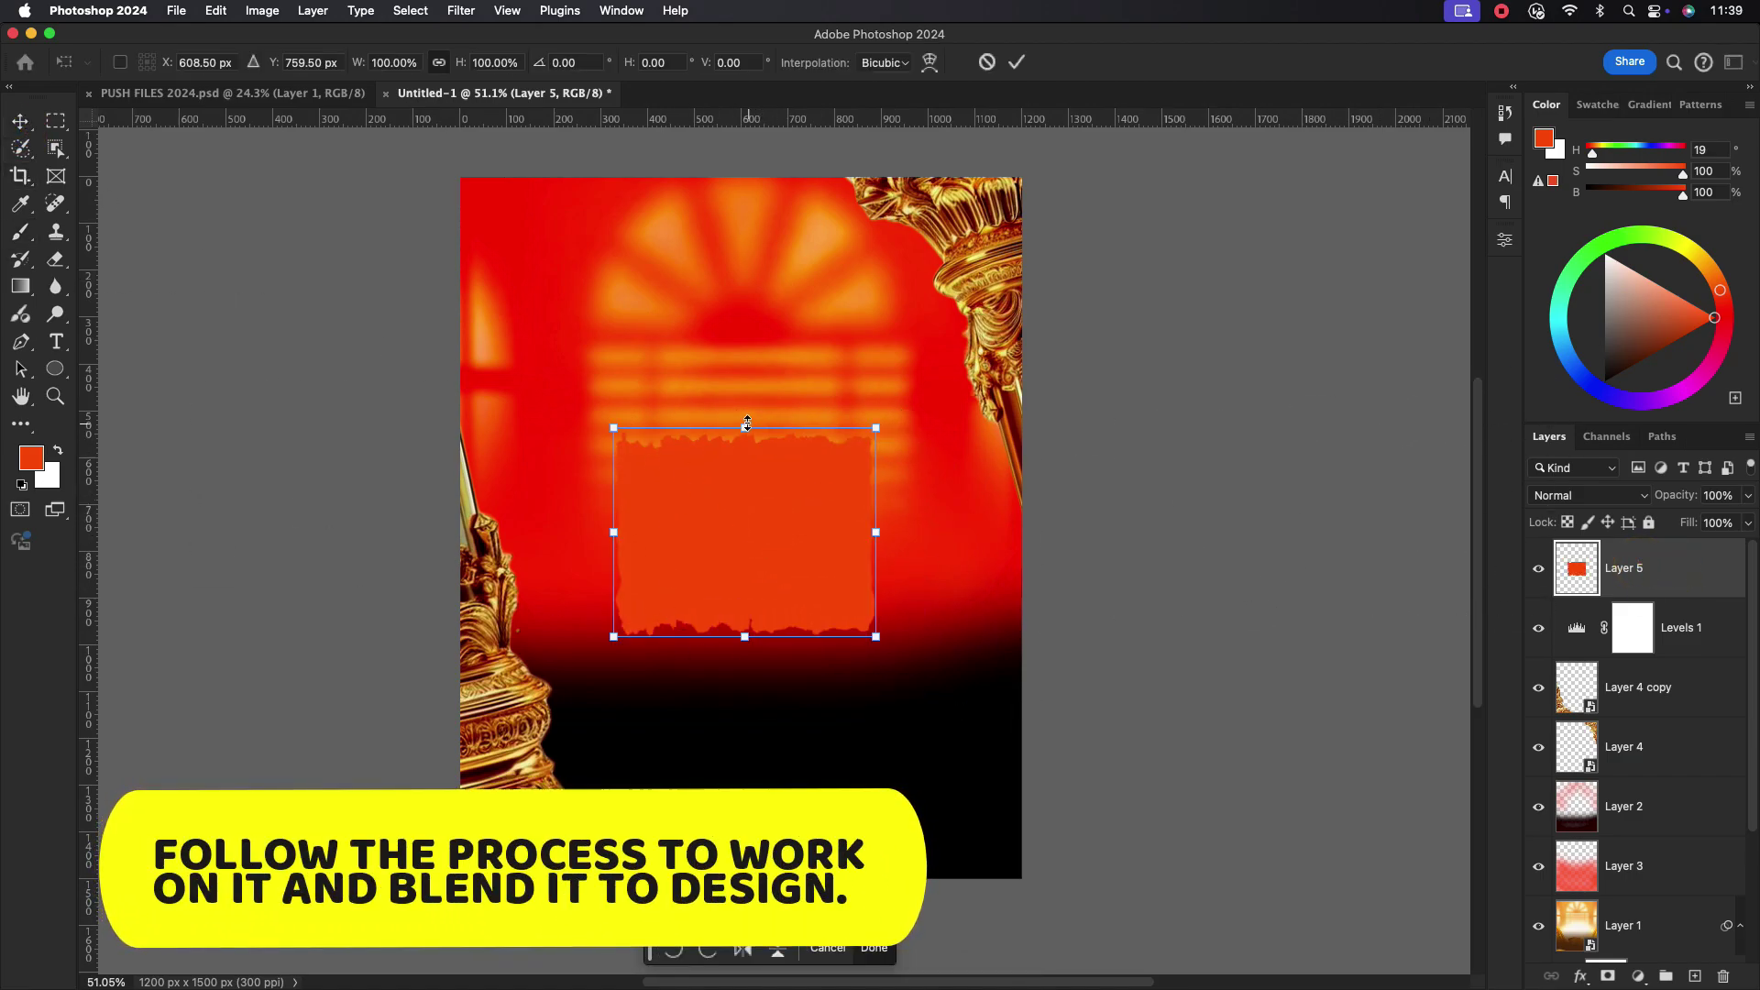
left_click_drag(747, 422, 747, 478)
left_click_drag(613, 557, 436, 557)
left_click_drag(876, 557, 1033, 571)
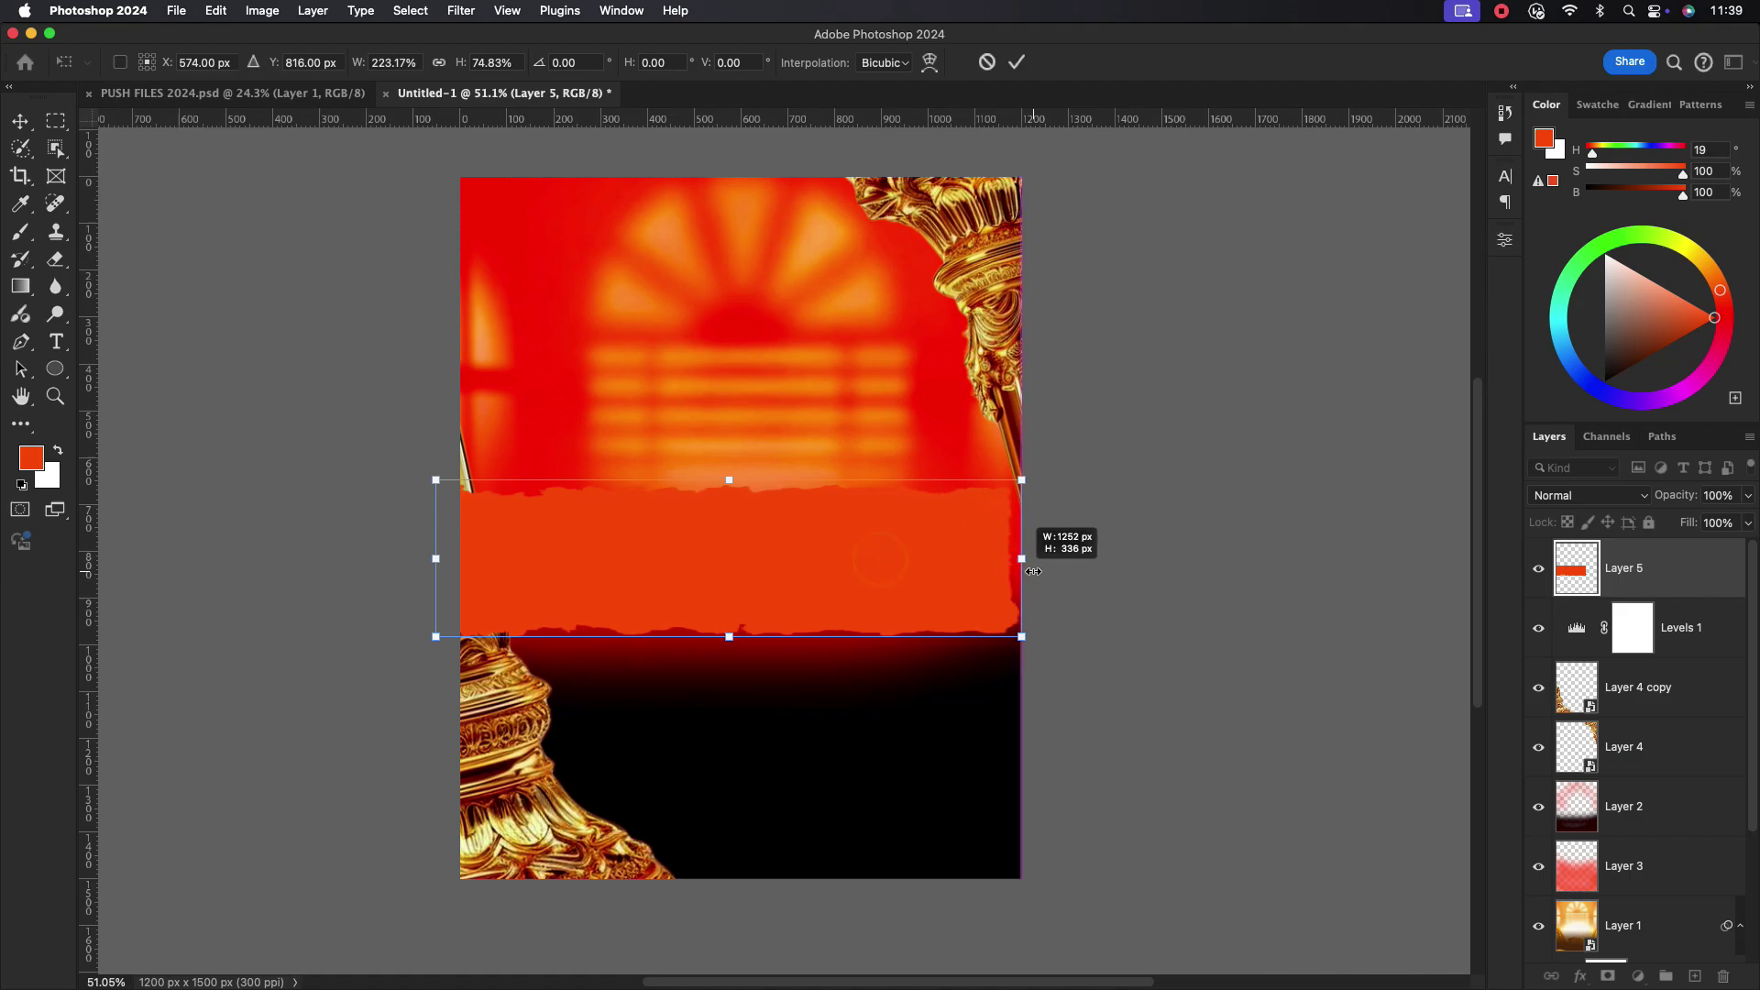
left_click_drag(735, 479, 734, 440)
- Rotate the paper band to about -7.1°, scale it to about 285% wide by 93% high, and place it across the canvas's middle
left_click_drag(1155, 459, 1143, 388)
left_click_drag(845, 548, 842, 493)
left_click_drag(1193, 402, 1194, 422)
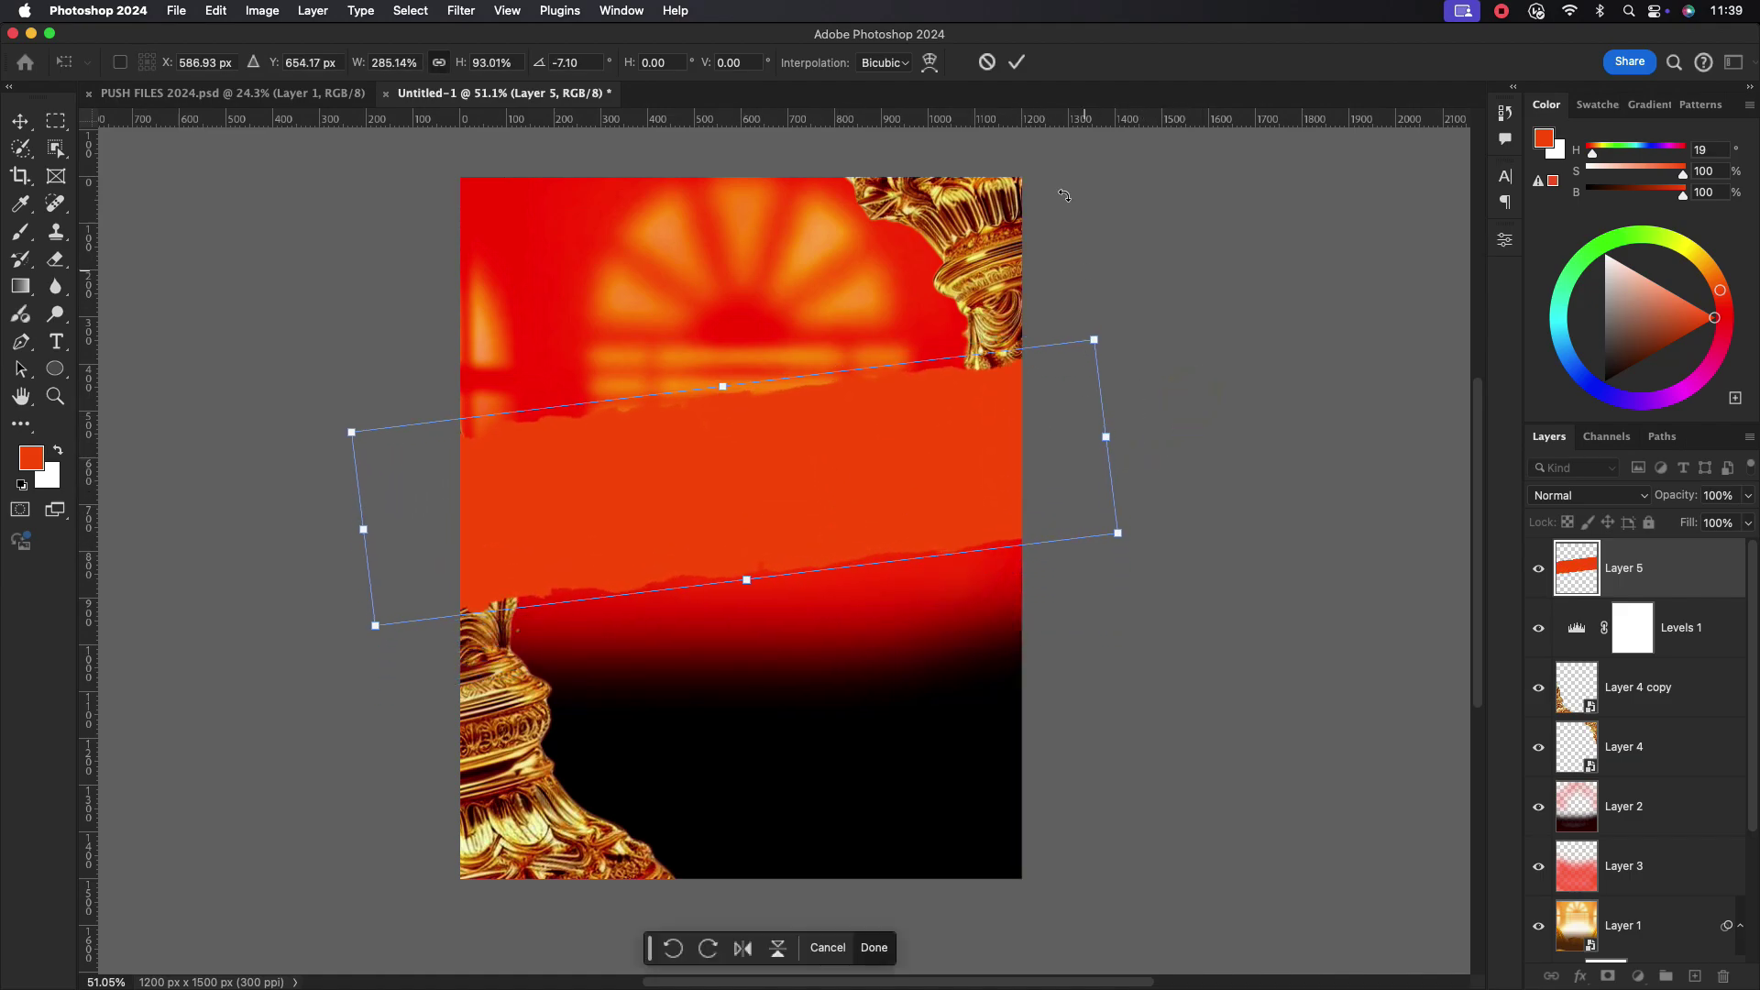
left_click(1017, 63)
left_click_drag(810, 480, 813, 501)
- Convert the paper layer to a smart object and give it a Multiply drop shadow: 60% opacity, 45°, distance 40 px, size 30 px
right_click(1699, 577)
left_click(1562, 859)
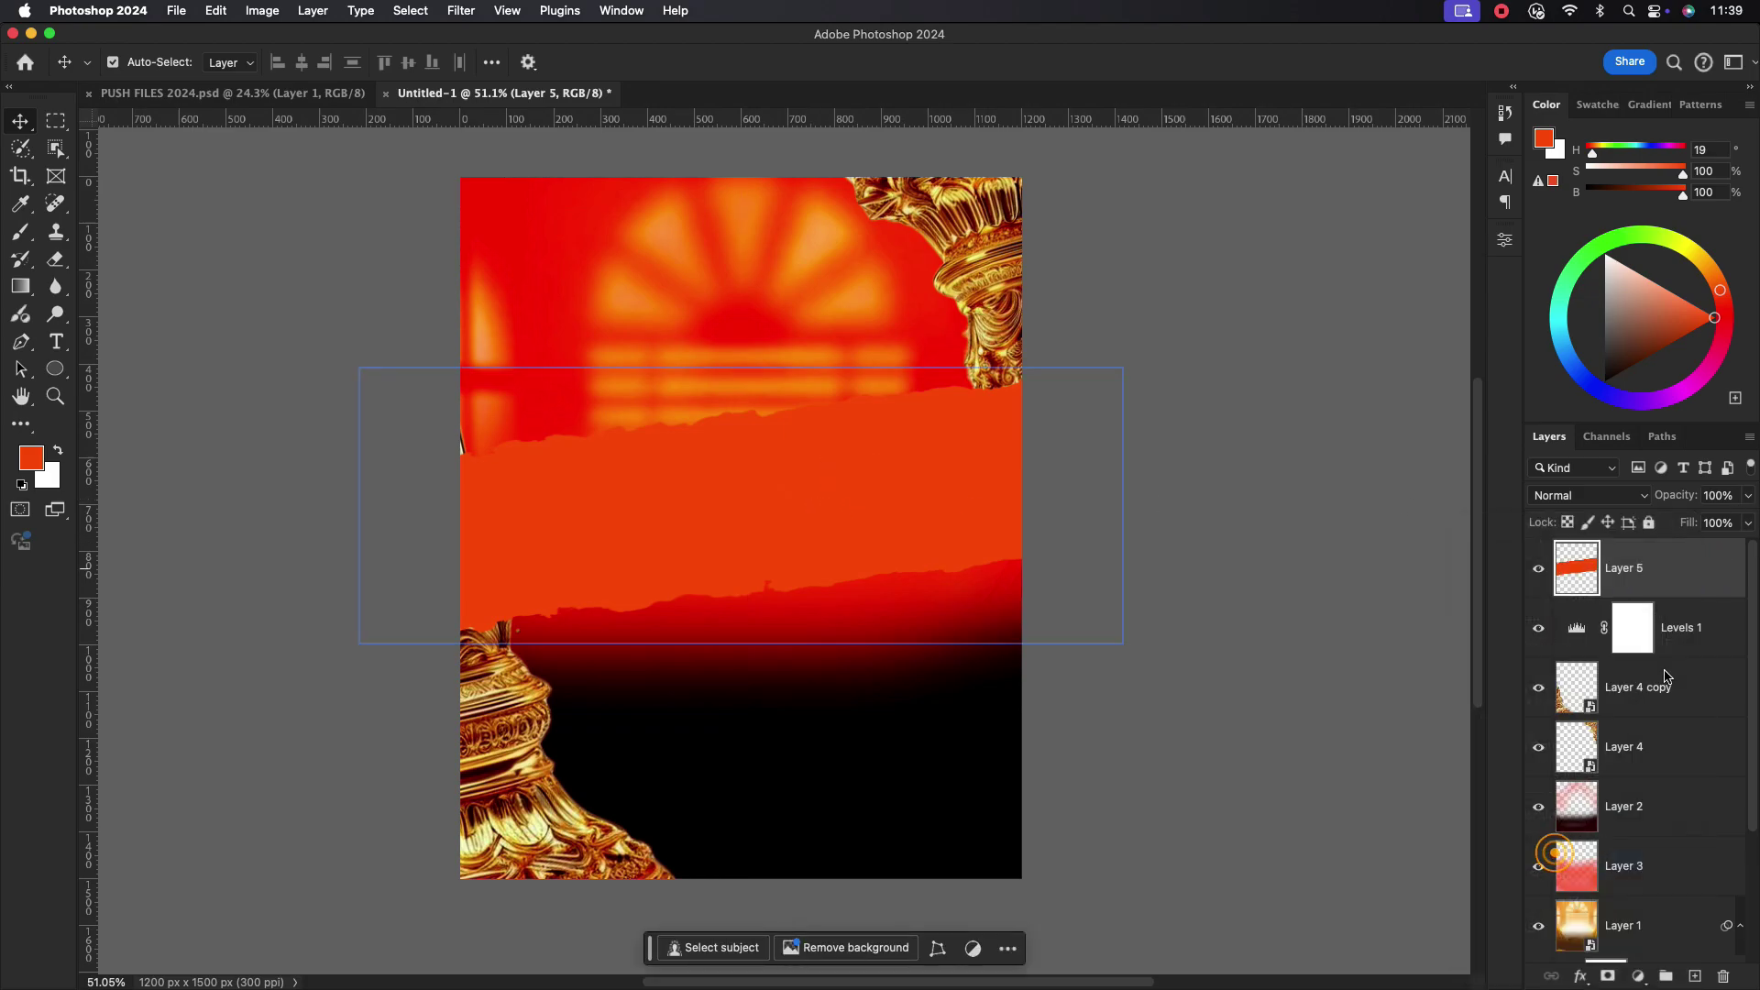
double_click(1681, 570)
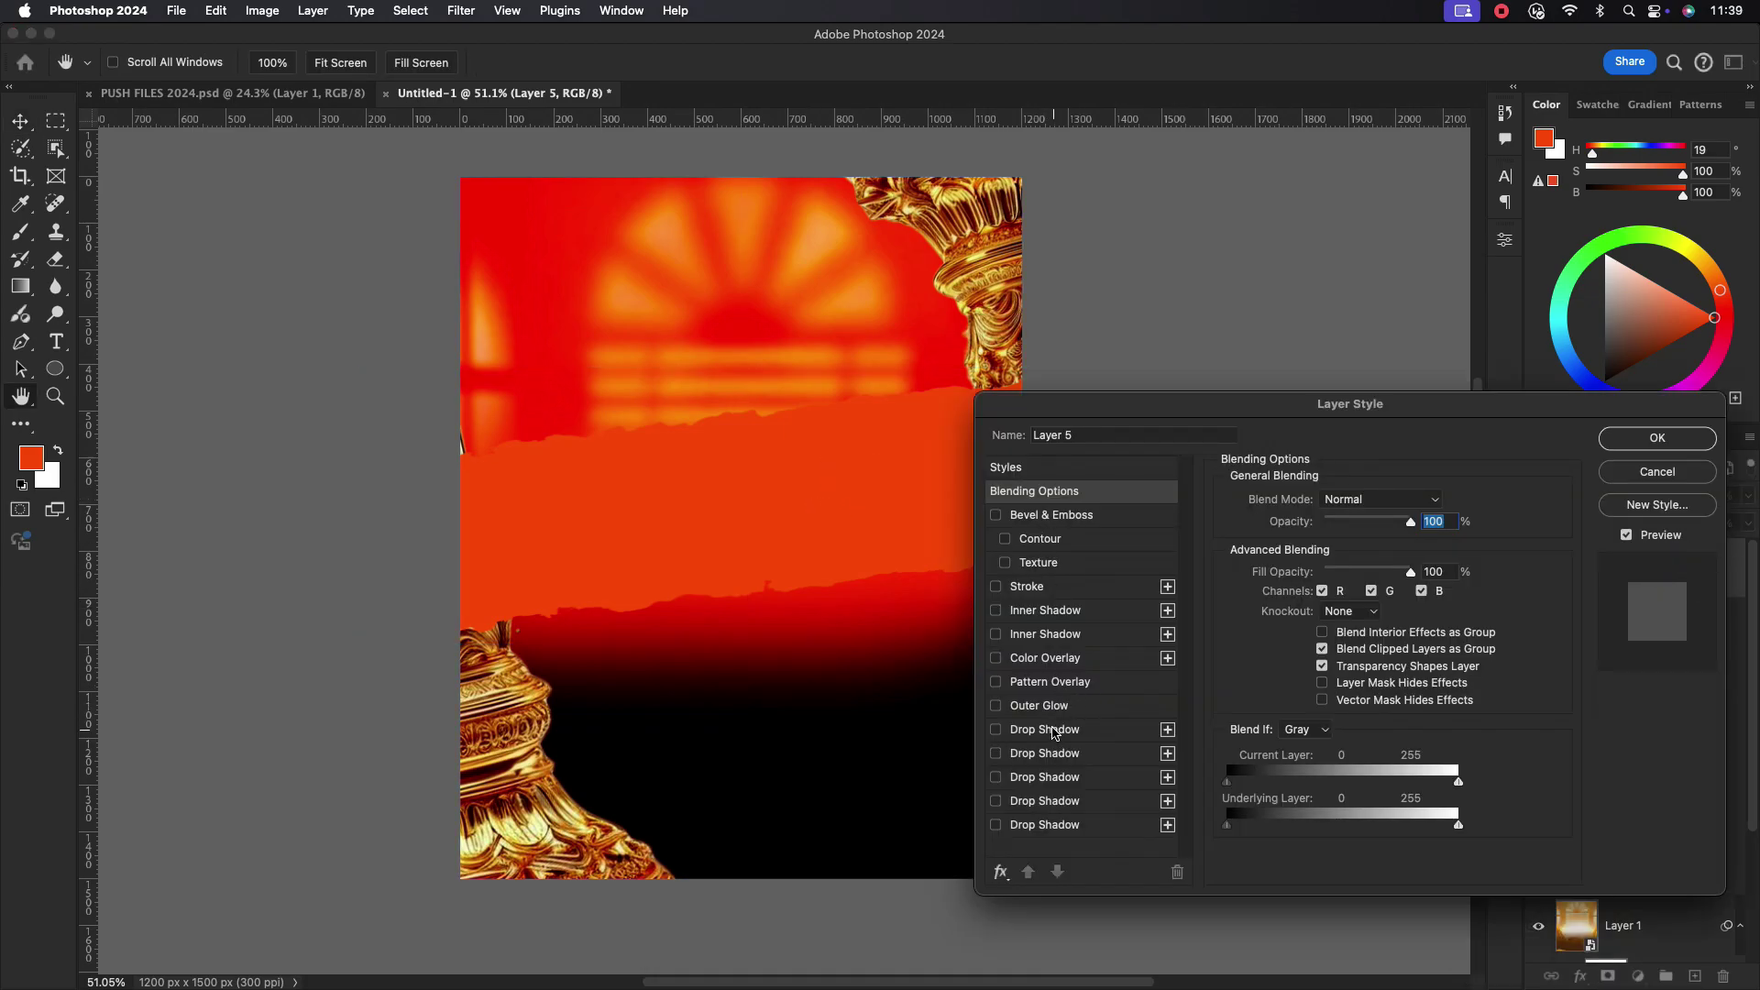
left_click(1045, 729)
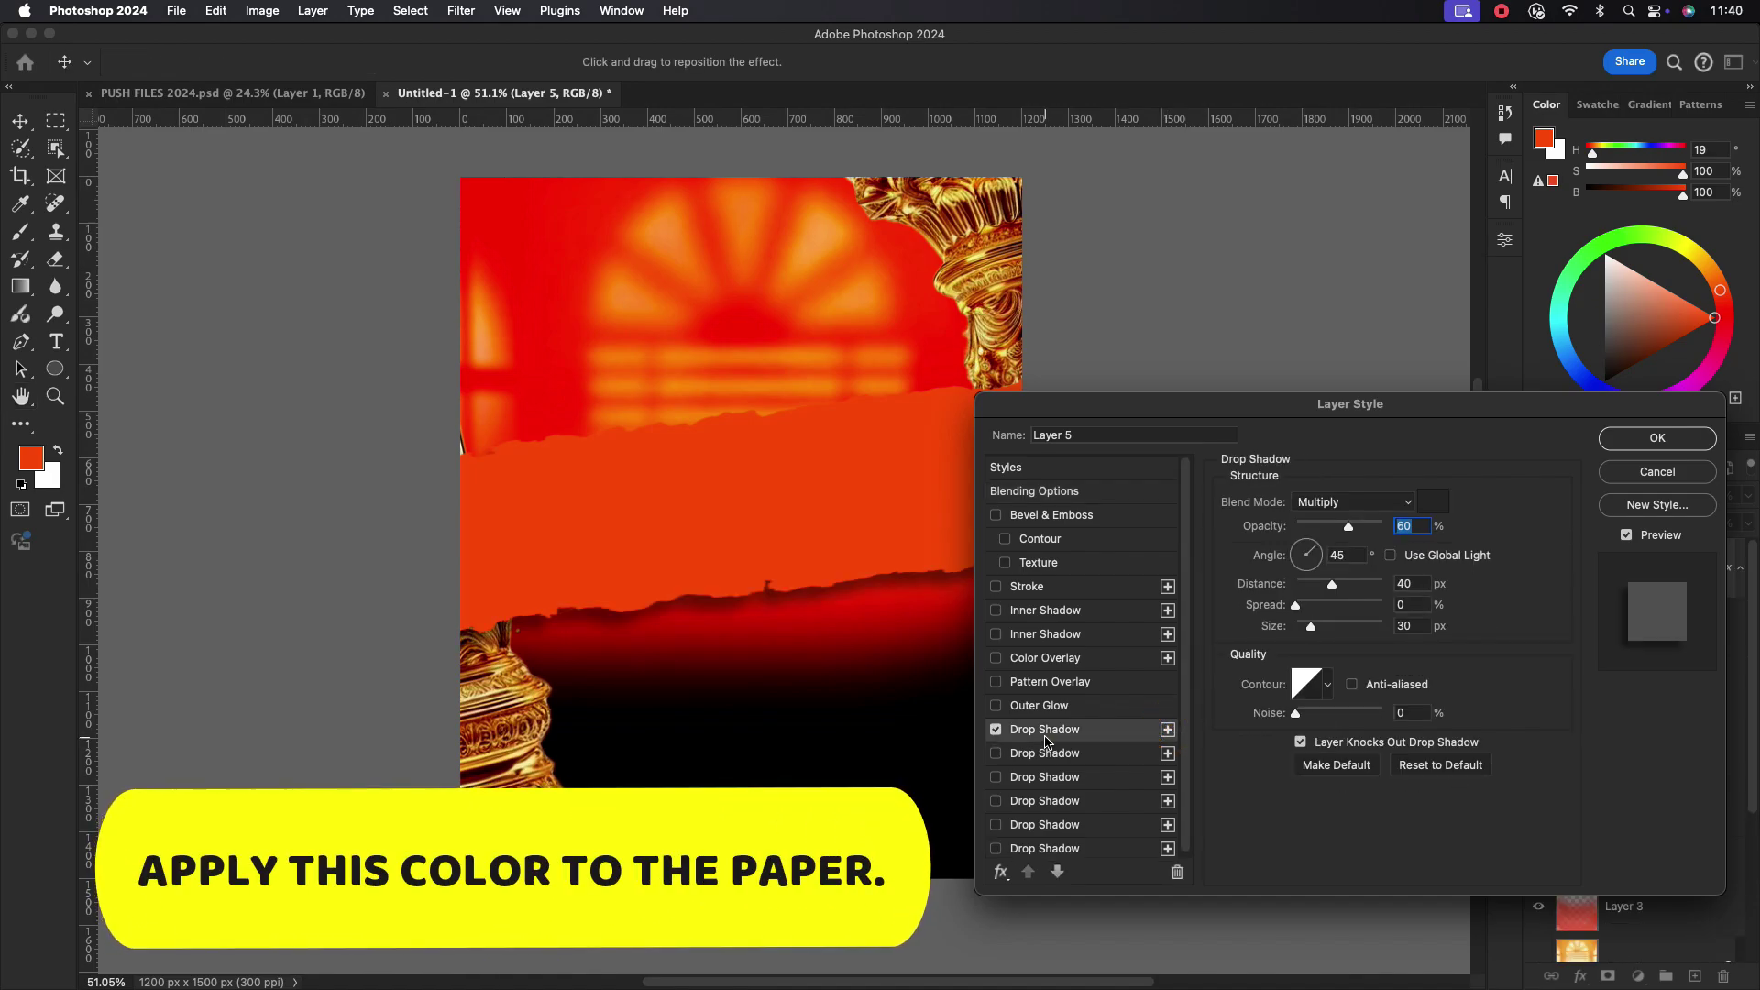
left_click_drag(1180, 404, 1241, 378)
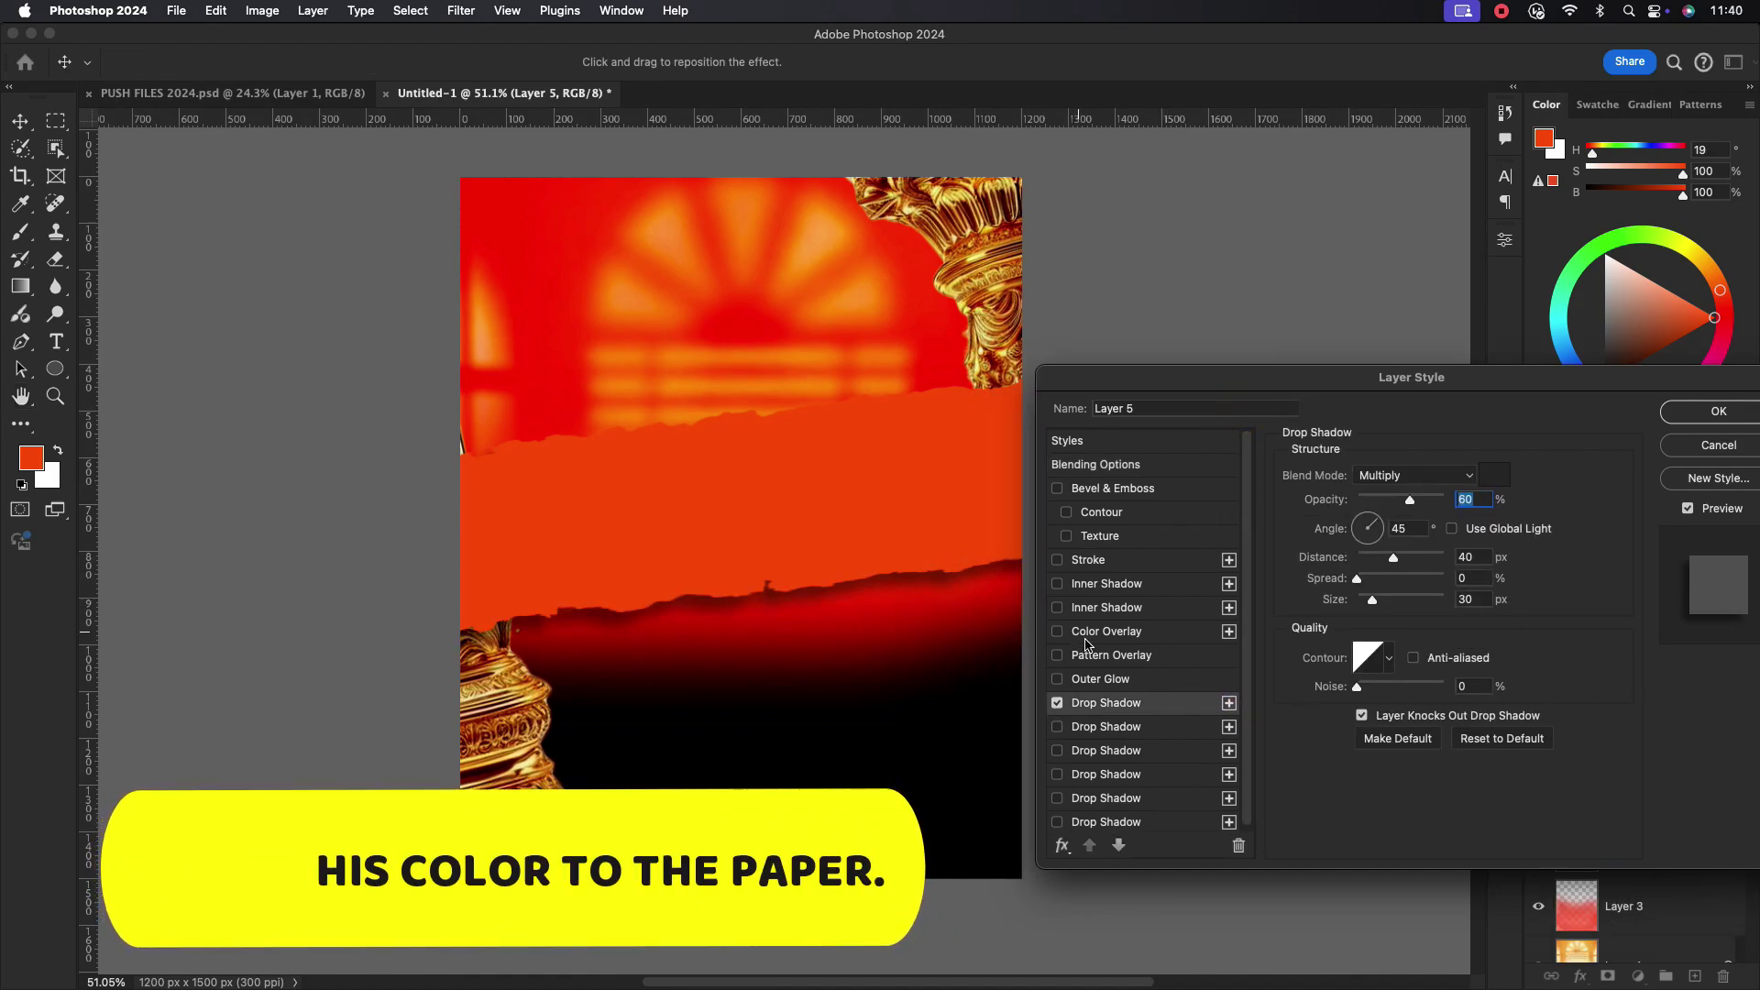
- Delete the surplus Drop Shadow entries from Layer 5's layer style list
left_click(1107, 823)
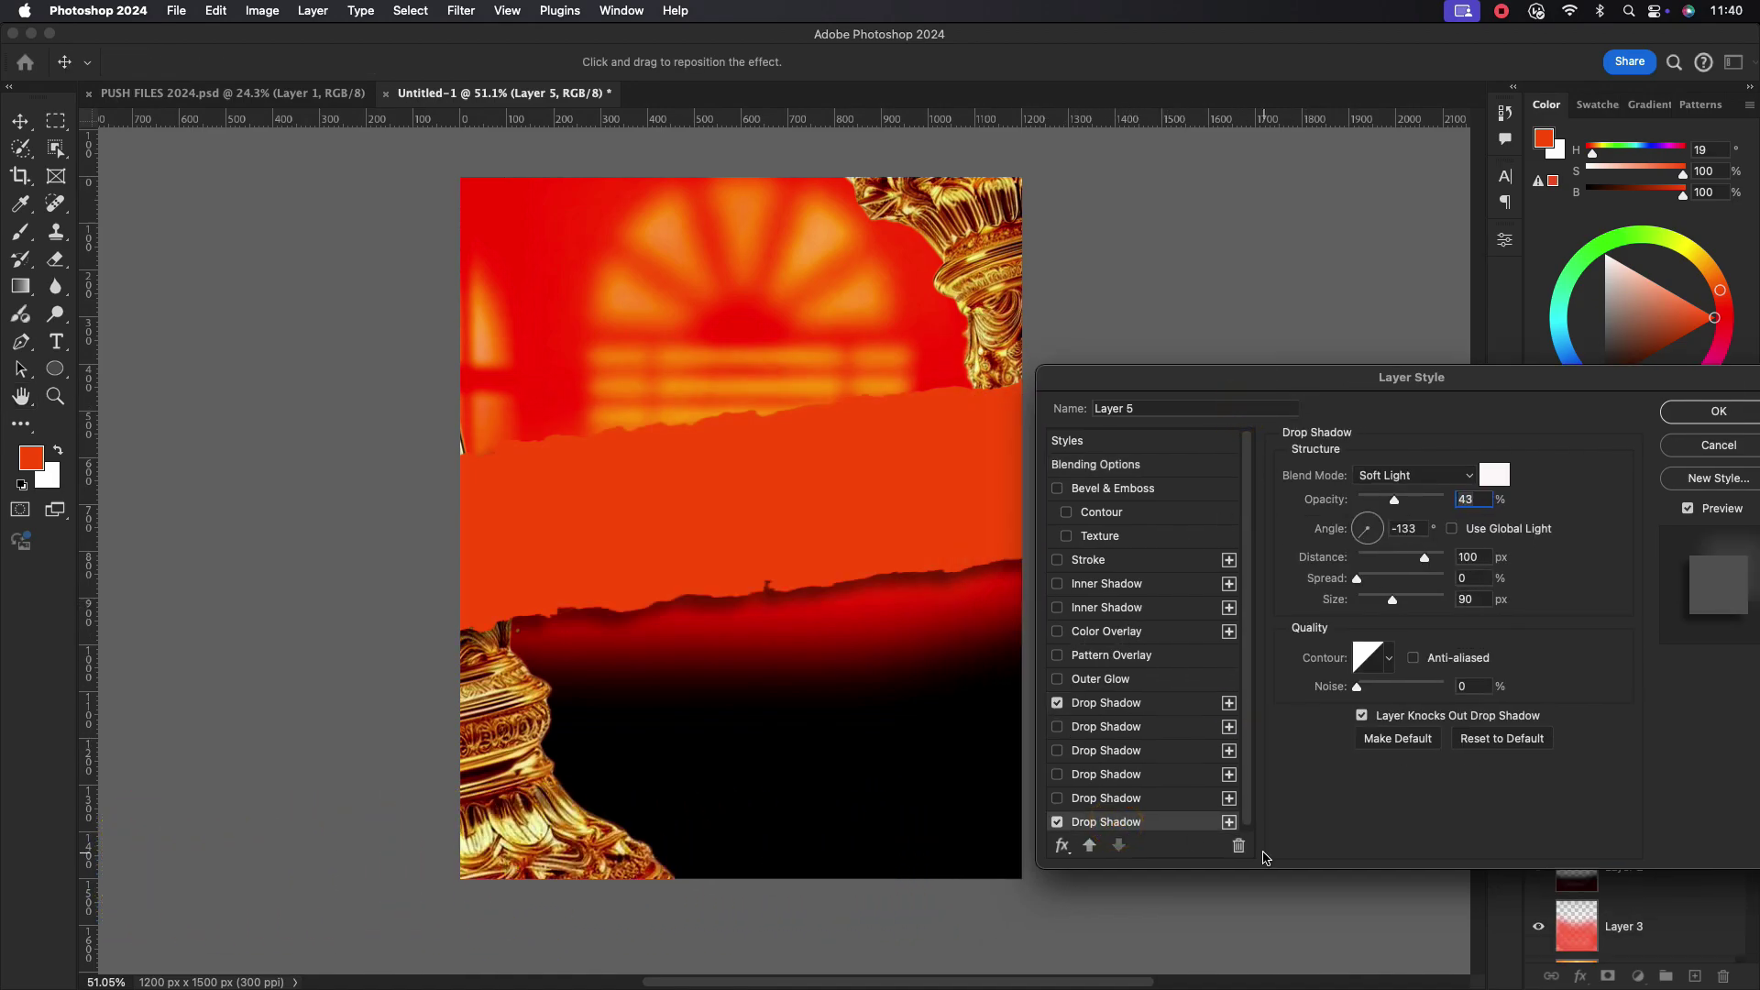
left_click(1239, 845)
left_click(1238, 845)
left_click(1239, 844)
left_click(1239, 844)
left_click_drag(1284, 382, 1329, 365)
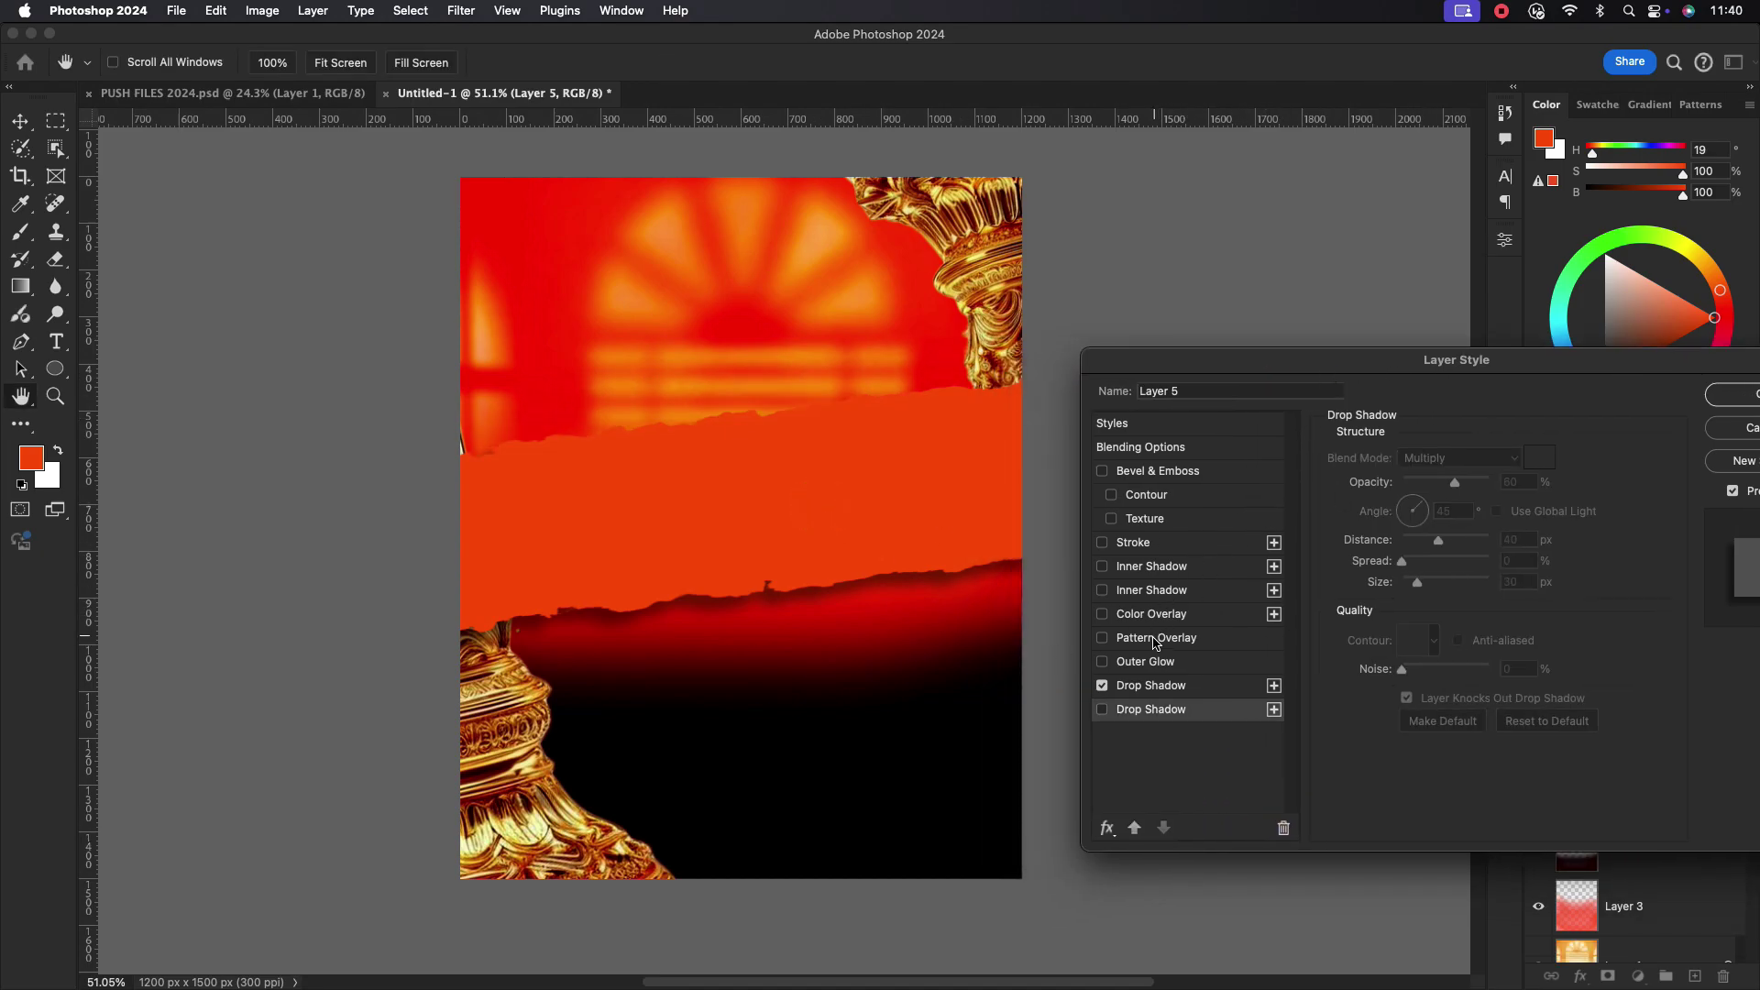
- Apply a Normal color overlay of light orange ff9e40 at 100% opacity to the torn paper
left_click(1153, 640)
left_click(1104, 639)
left_click(1137, 619)
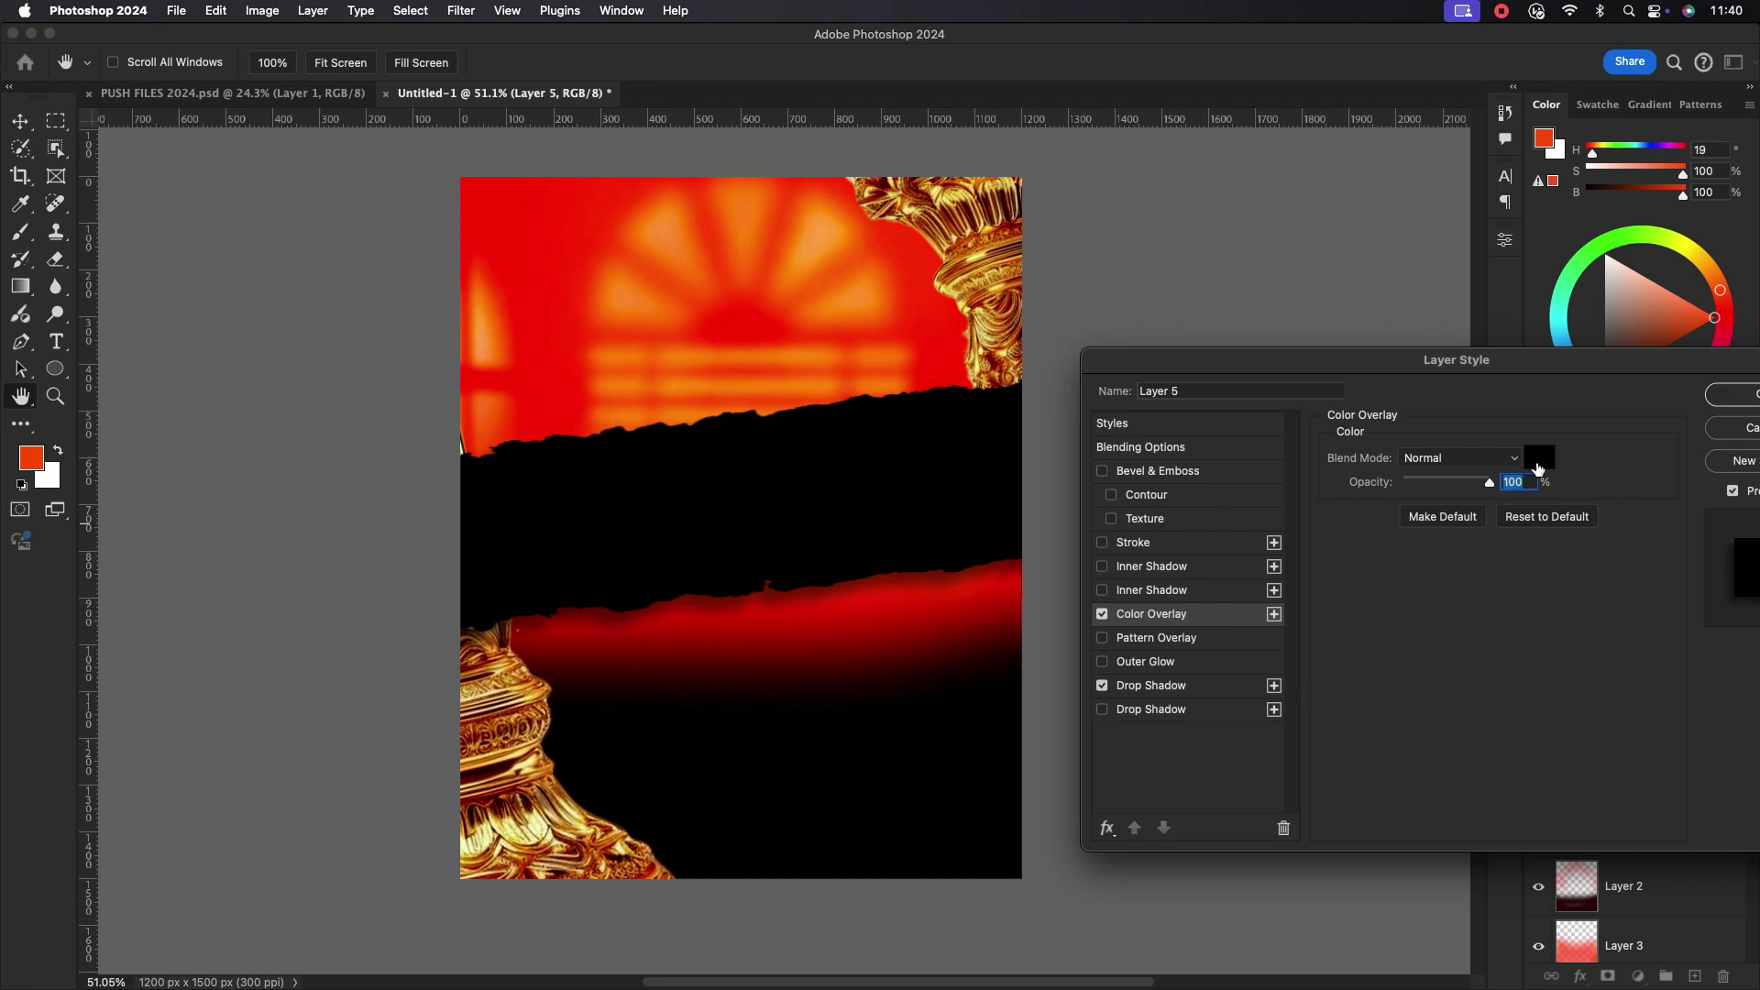
left_click(1538, 456)
left_click(1257, 580)
left_click(1257, 598)
left_click(1187, 383)
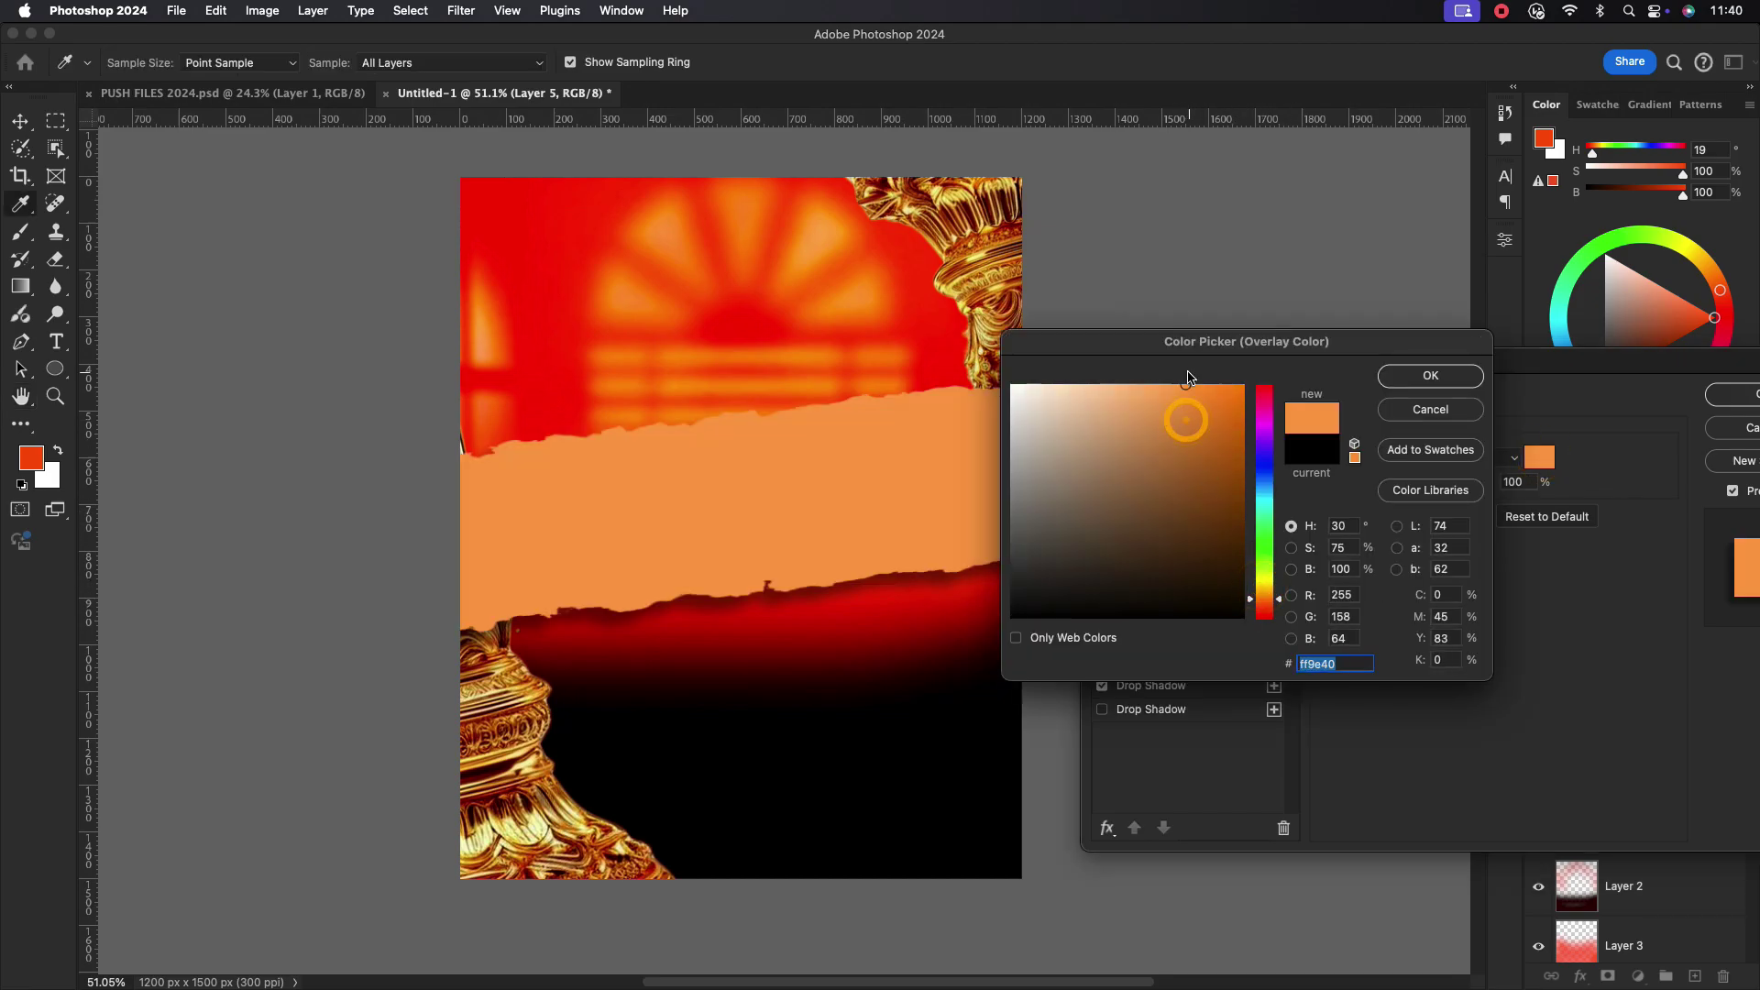
left_click(1420, 378)
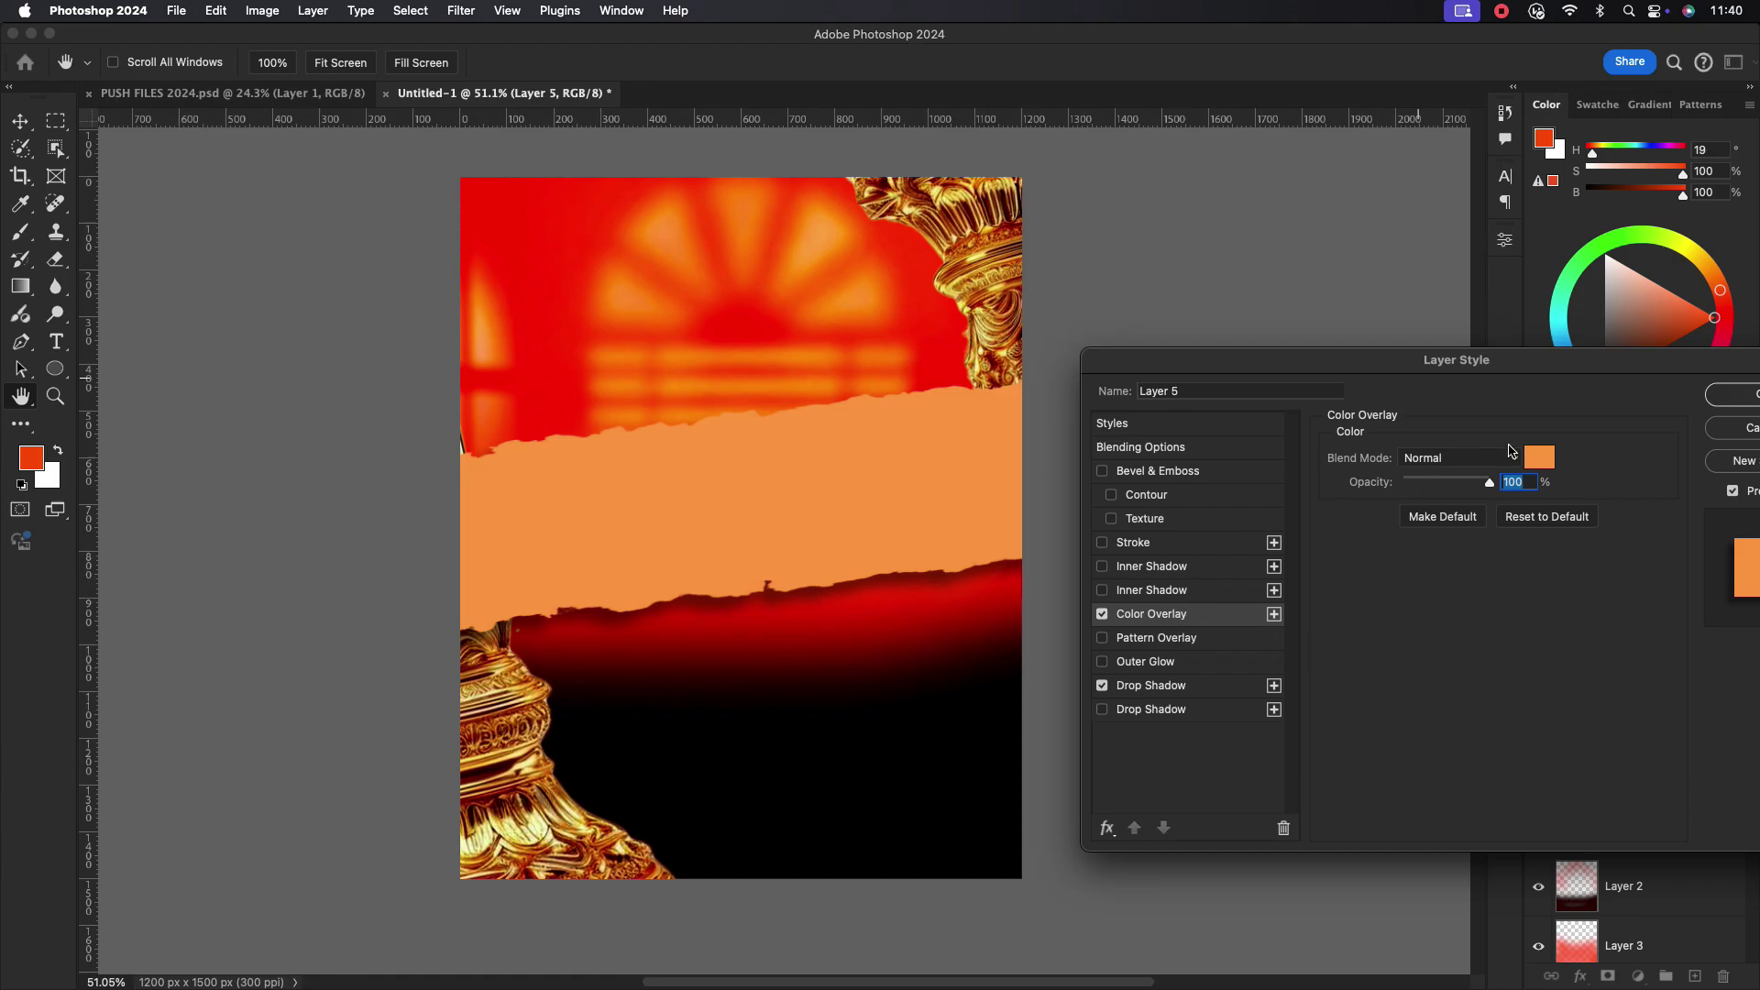
left_click(1539, 456)
left_click(1442, 372)
left_click_drag(1494, 367, 1317, 366)
left_click(1595, 410)
- Nudge the torn-paper band slightly downward and collapse its effects in the layer list
key("v")
left_click_drag(772, 487, 773, 502)
scroll(780, 516, "up", 1)
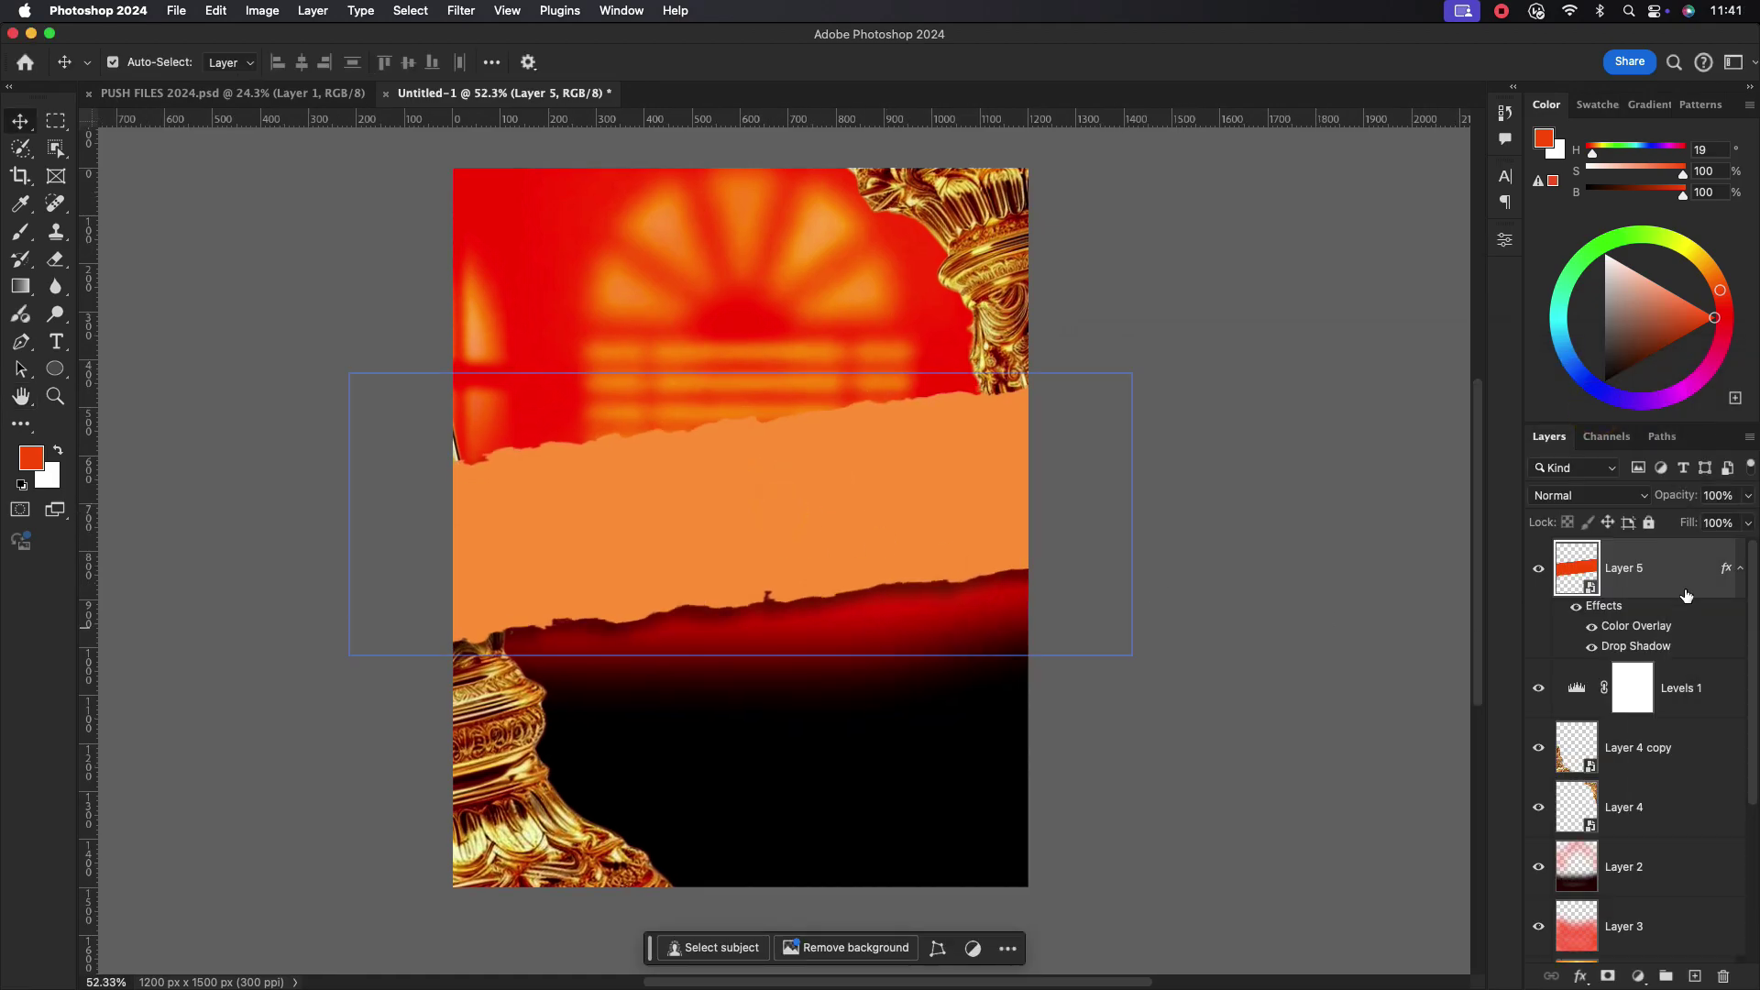
left_click(1740, 567)
left_click(1647, 741)
left_click(1641, 925)
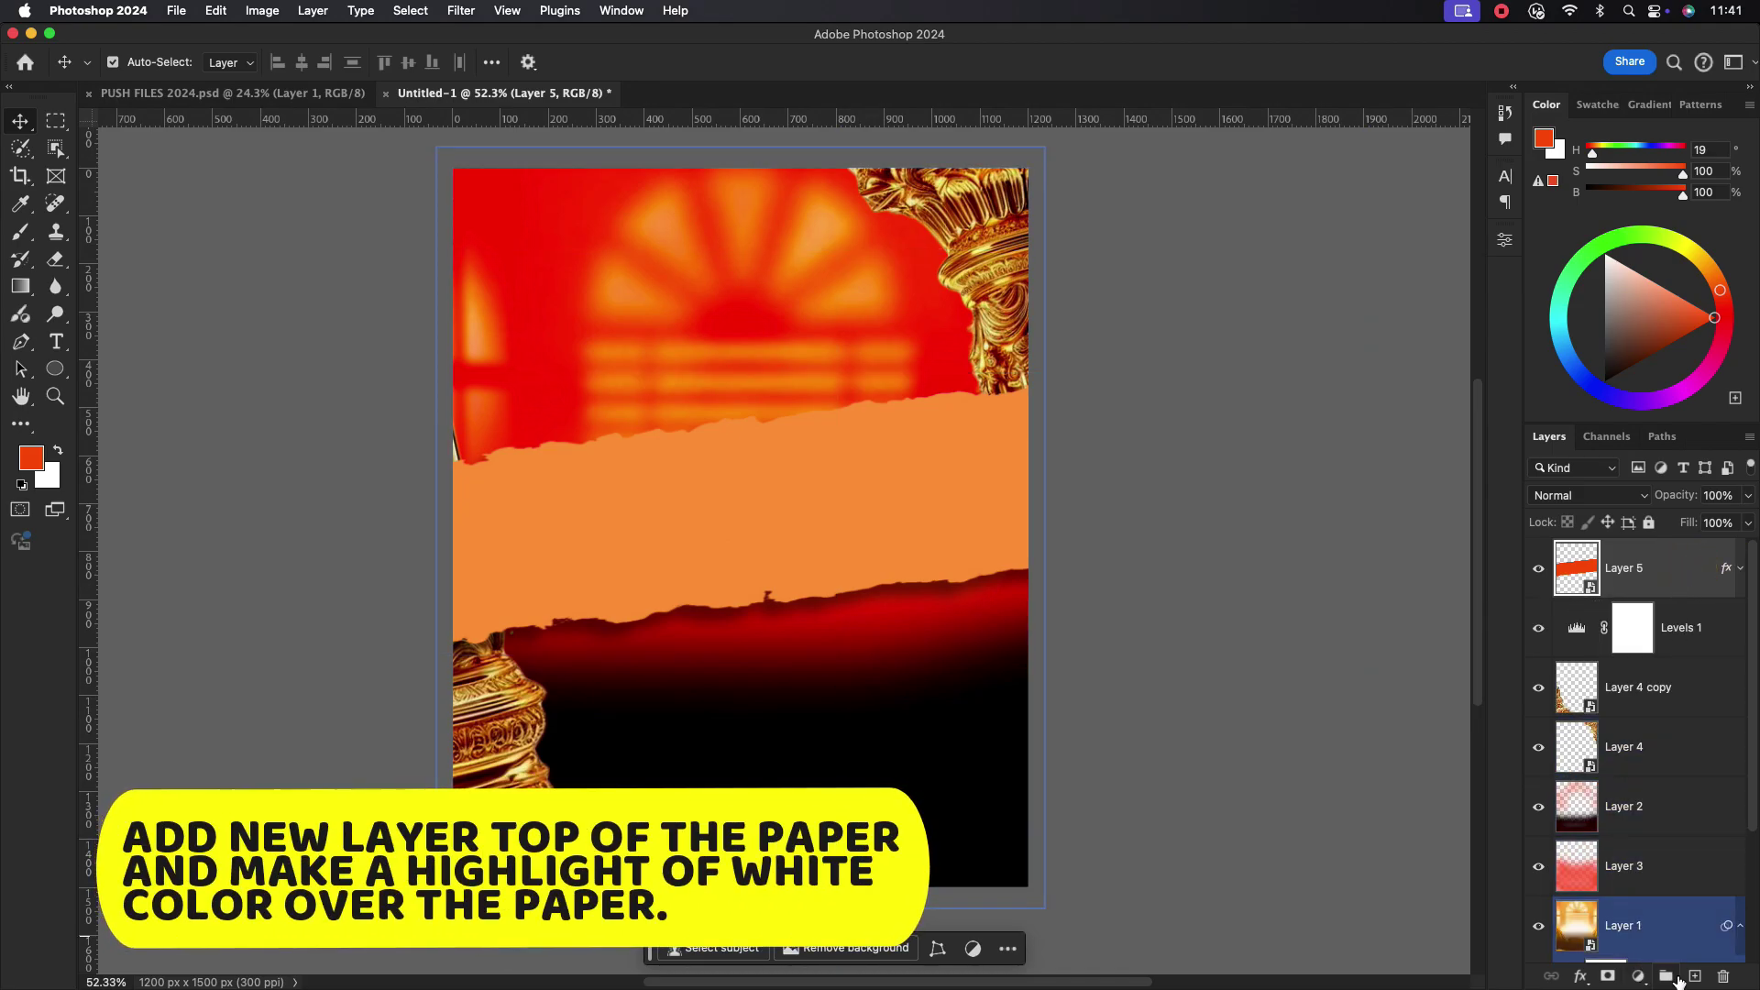
- Add a new layer above the torn paper and ready a soft round brush with white as the foreground colour
left_click(1696, 977)
left_click(57, 450)
left_click(21, 231)
left_click(130, 62)
scroll(110, 311, "up", 10)
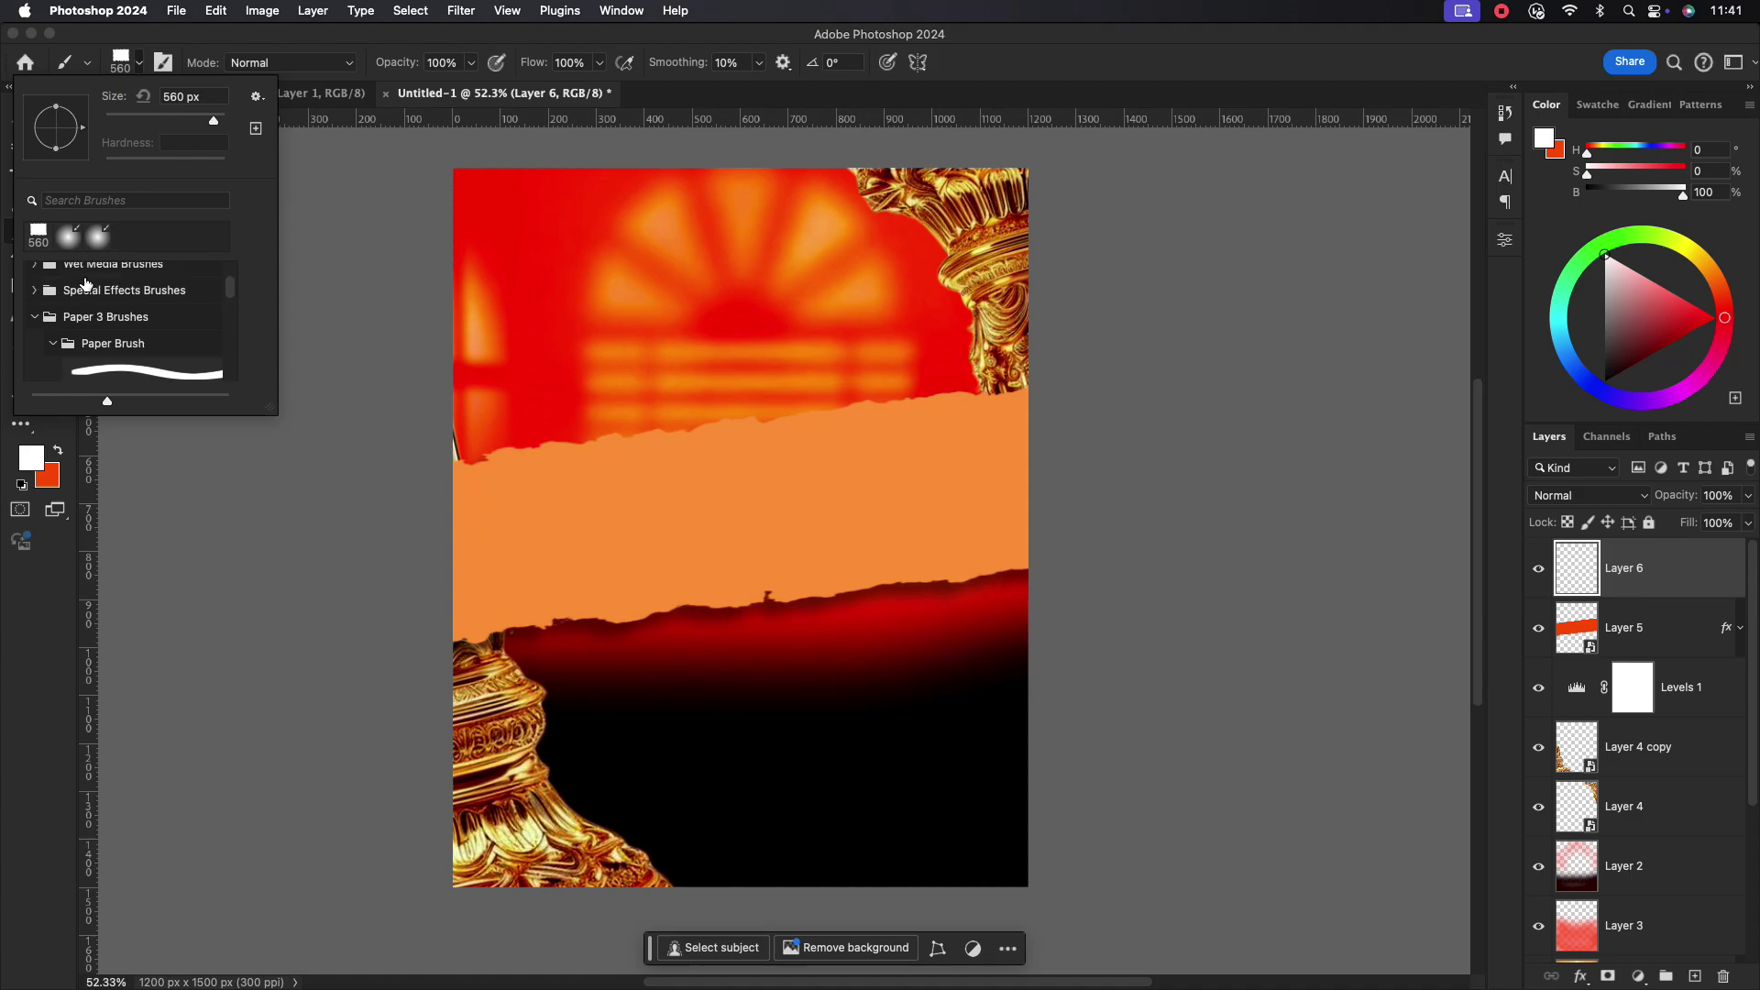
left_click(35, 275)
left_click(133, 310)
- Paint a white highlight along the paper's upper edge, clip it to the paper, and convert the paper layer to a smart object
left_click_drag(429, 397, 1064, 347)
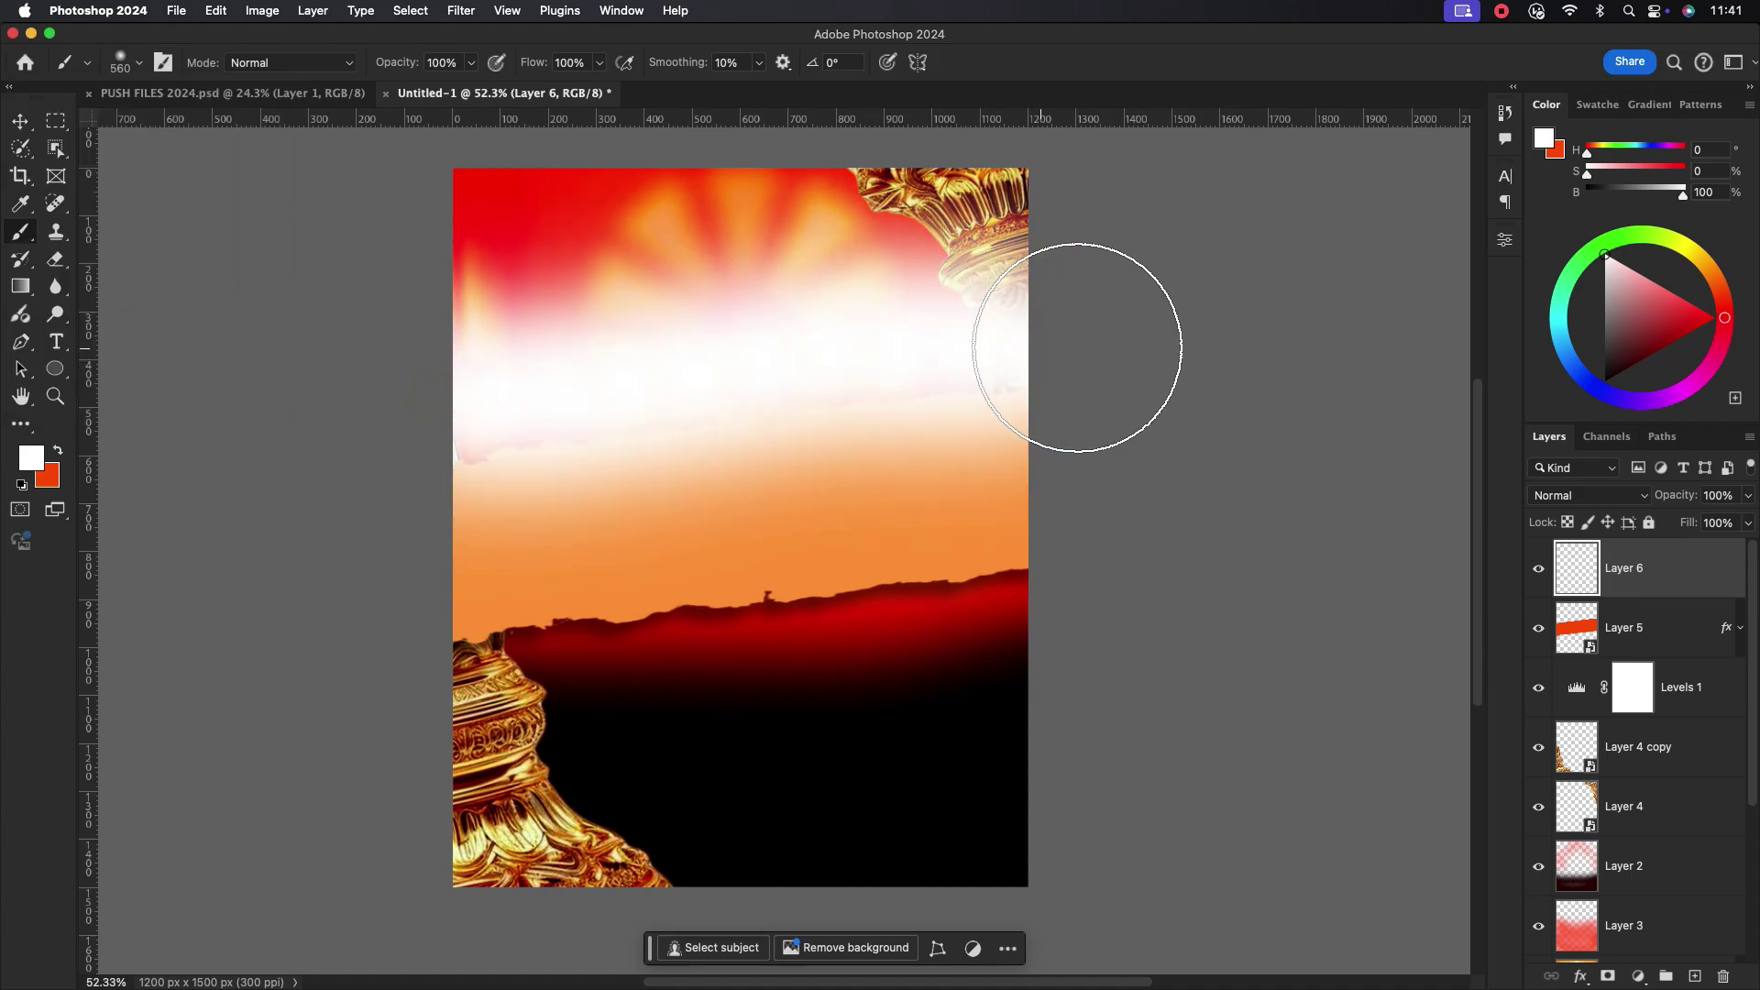
left_click(1661, 596, "alt")
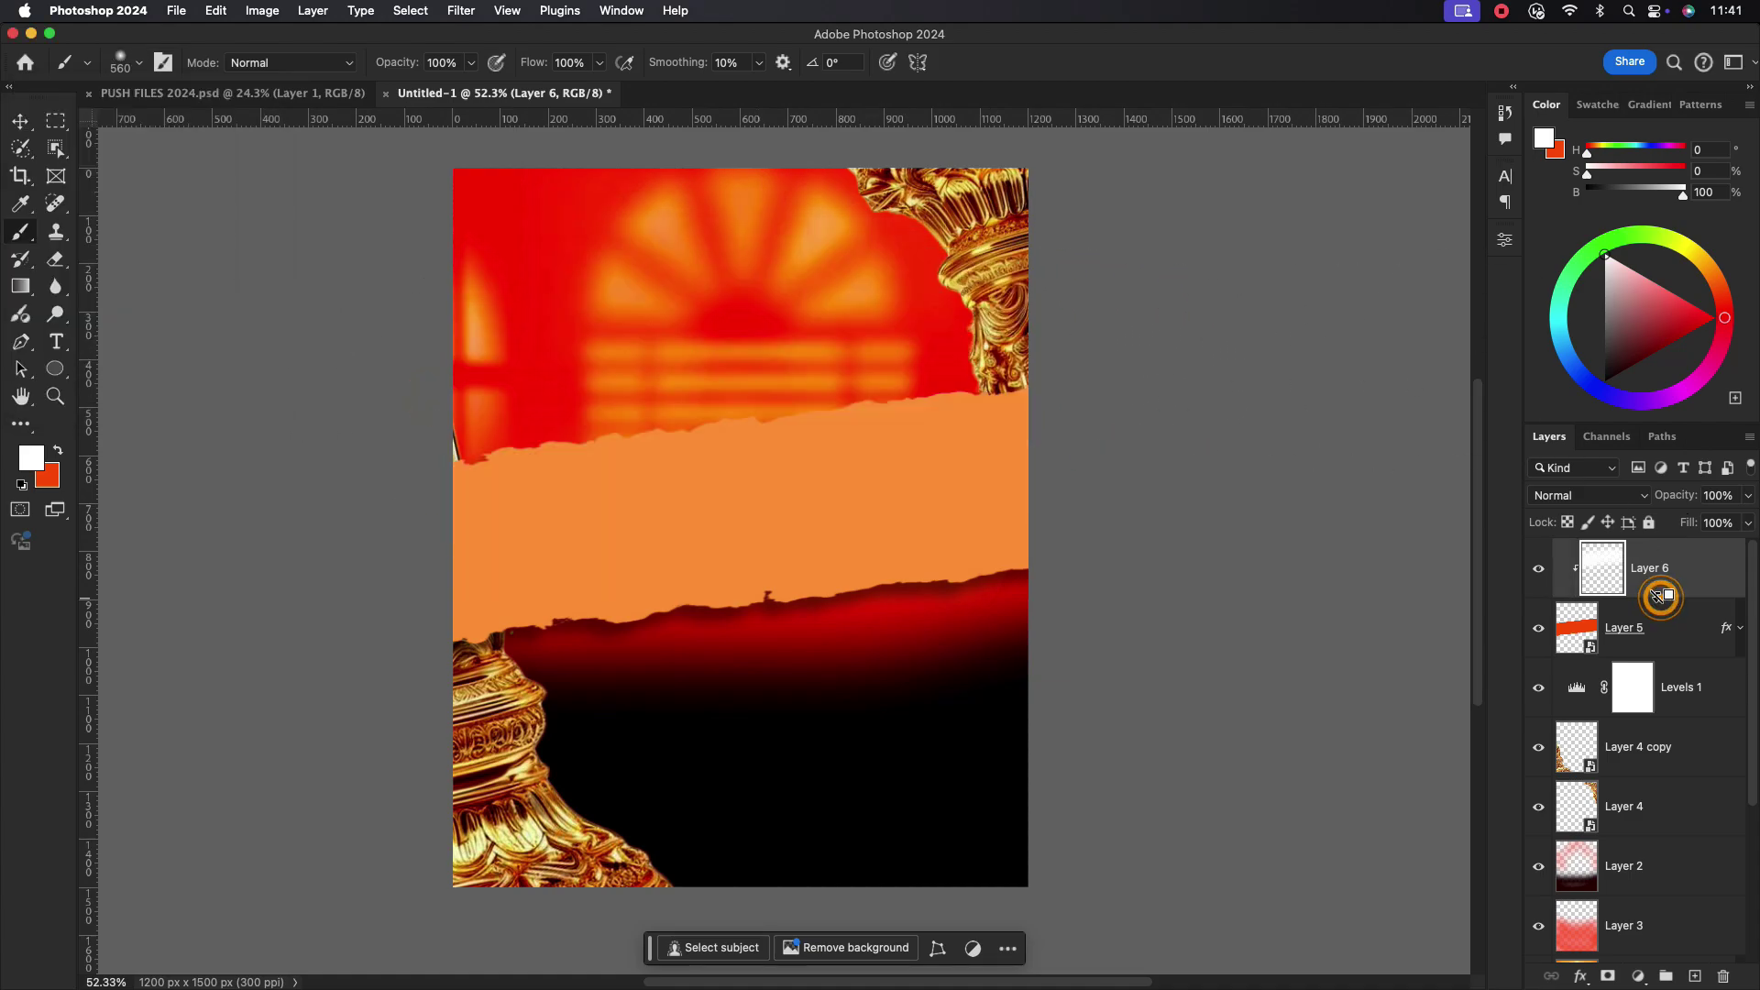
right_click(1667, 639)
left_click(1558, 786)
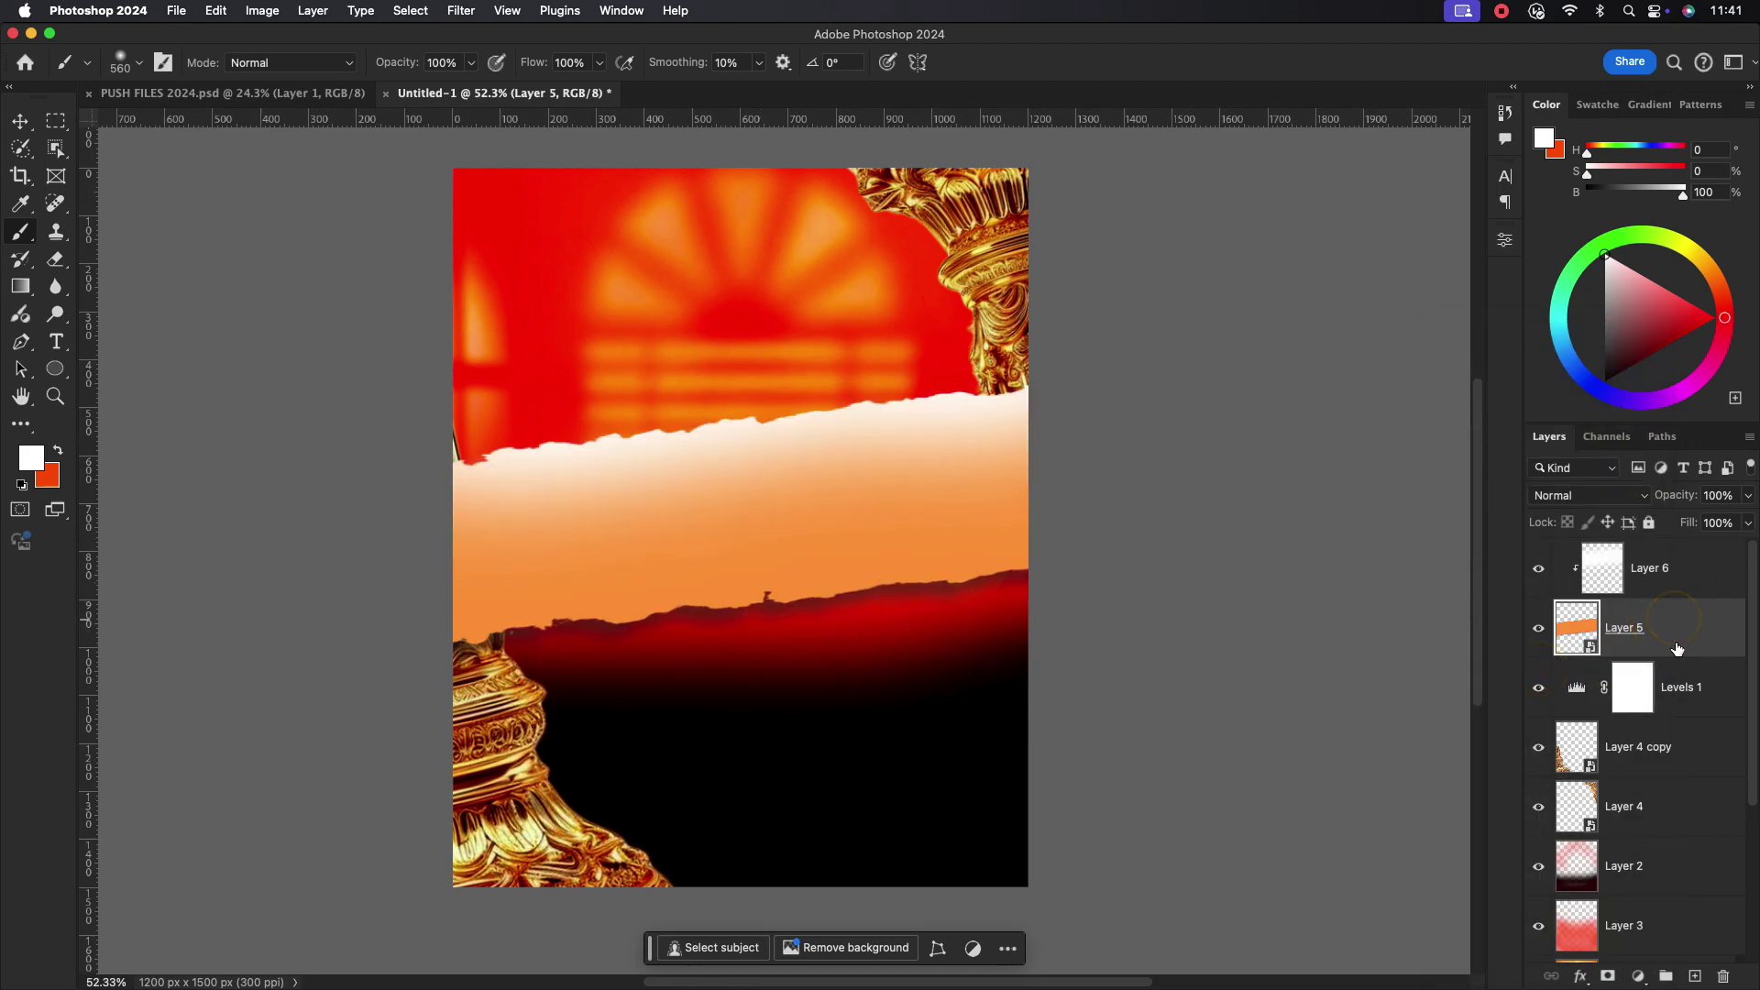
- Add a new layer between the torn paper and Levels 1, and set the foreground colour to dark red with 17% brightness
left_click(1710, 678)
left_click(1695, 976)
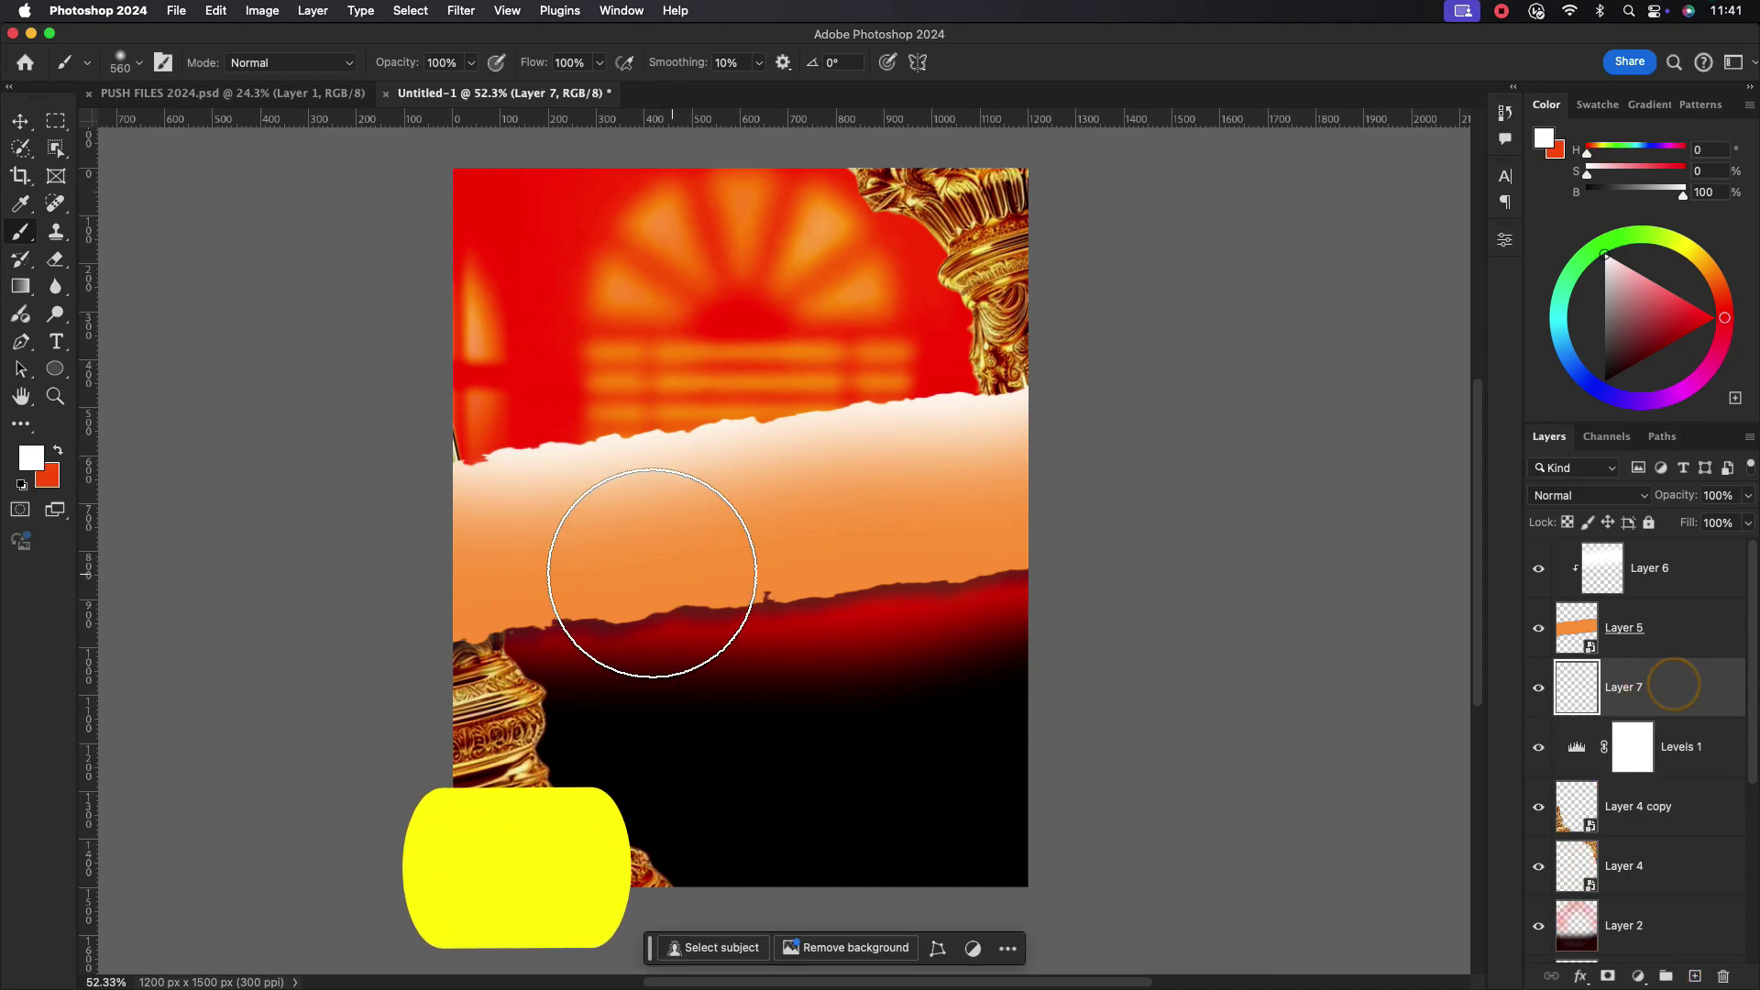
left_click(33, 459)
left_click(895, 641)
left_click(849, 674)
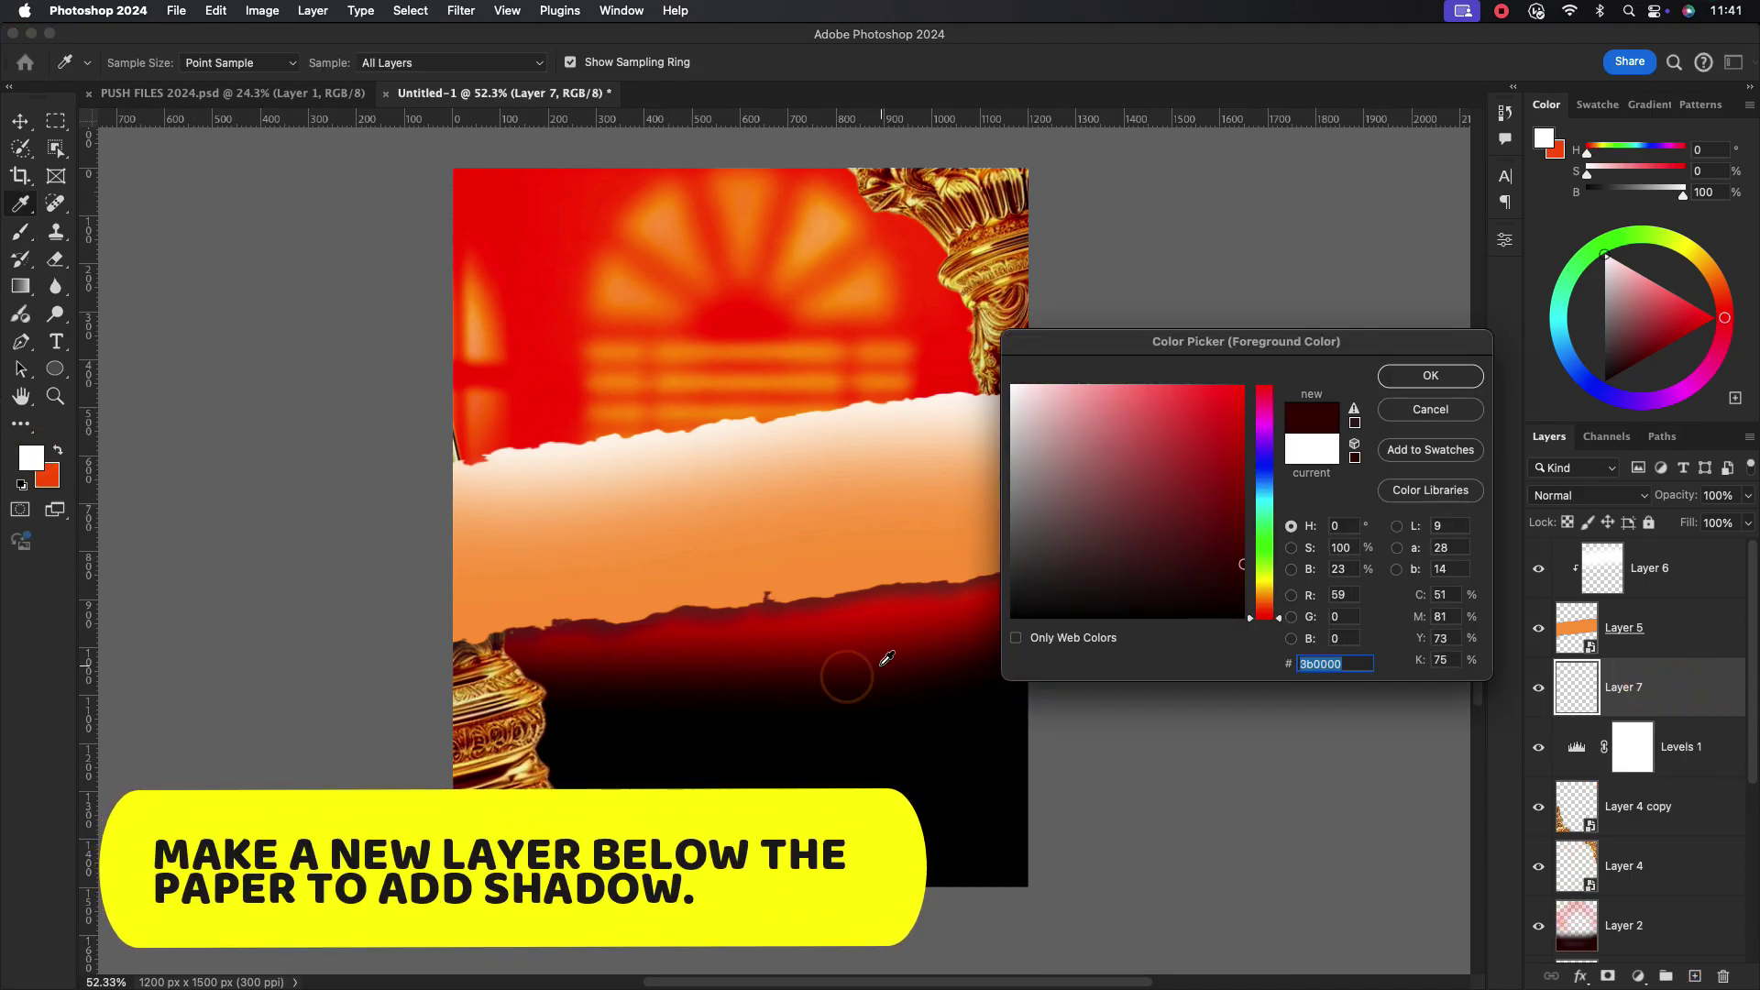
left_click(889, 675)
left_click(1430, 375)
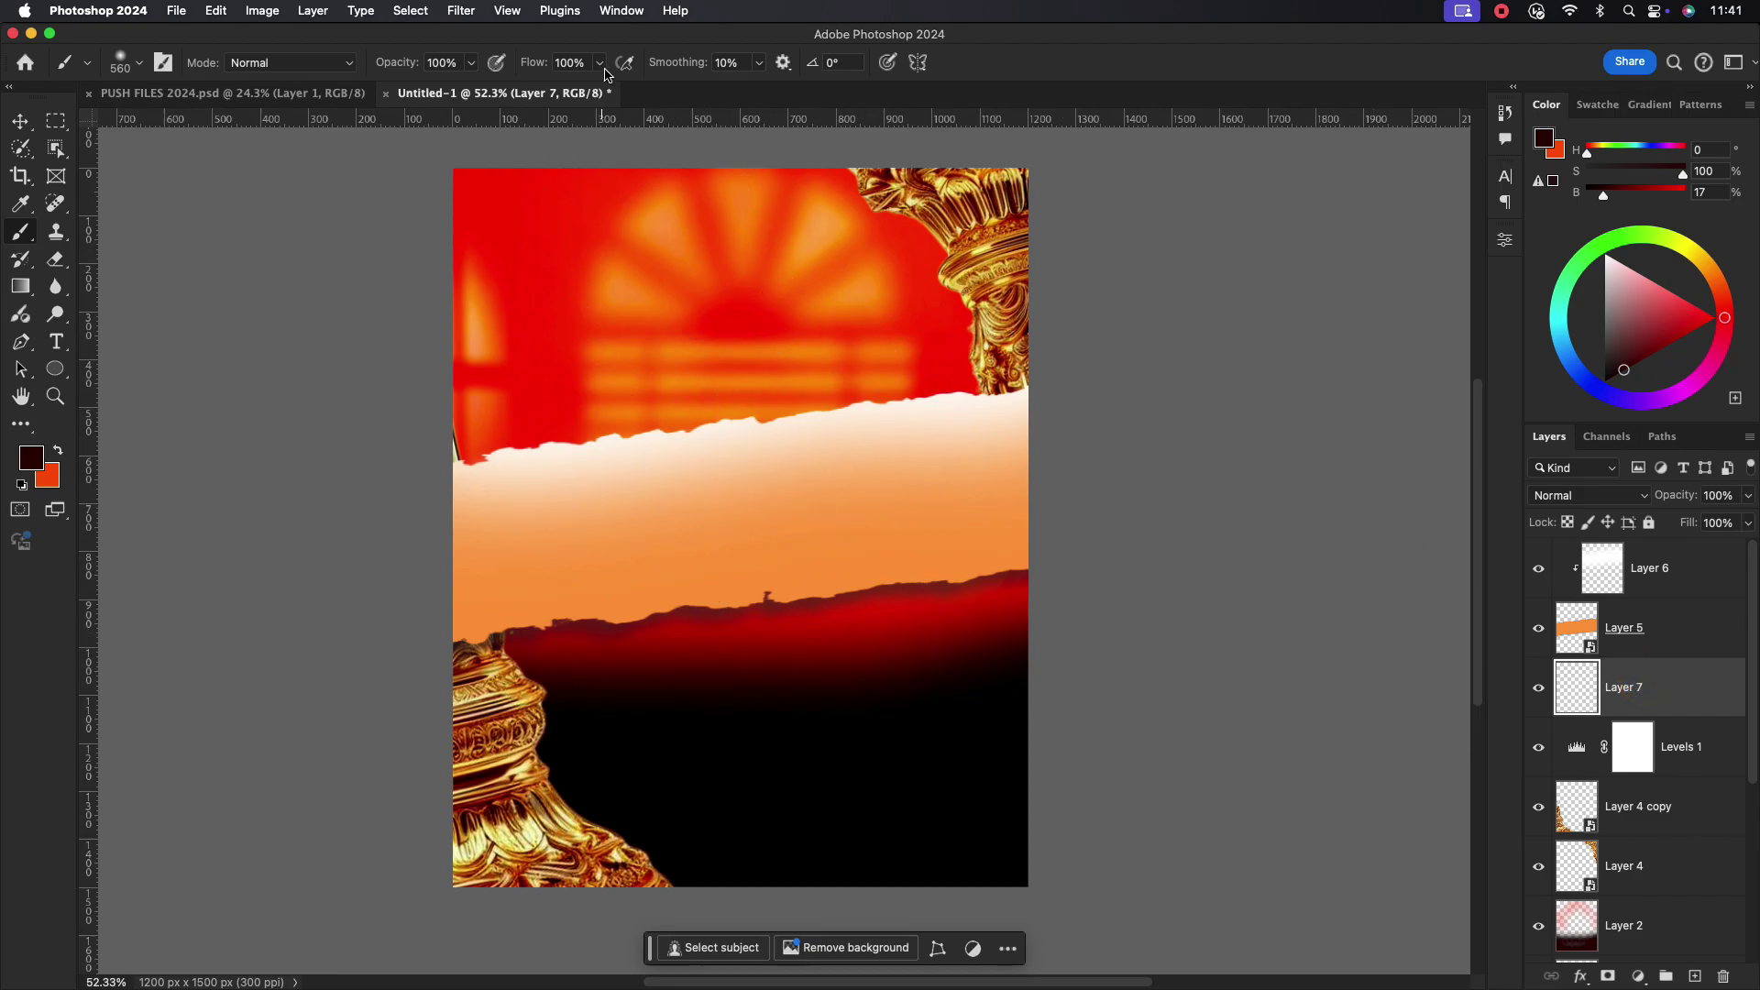
- Paint a soft dark red shadow behind the torn paper with the brush flow at 47%
mouse_move(481, 534)
left_mouse_down()
mouse_move(853, 514)
mouse_move(1012, 484)
mouse_move(841, 496)
left_mouse_up()
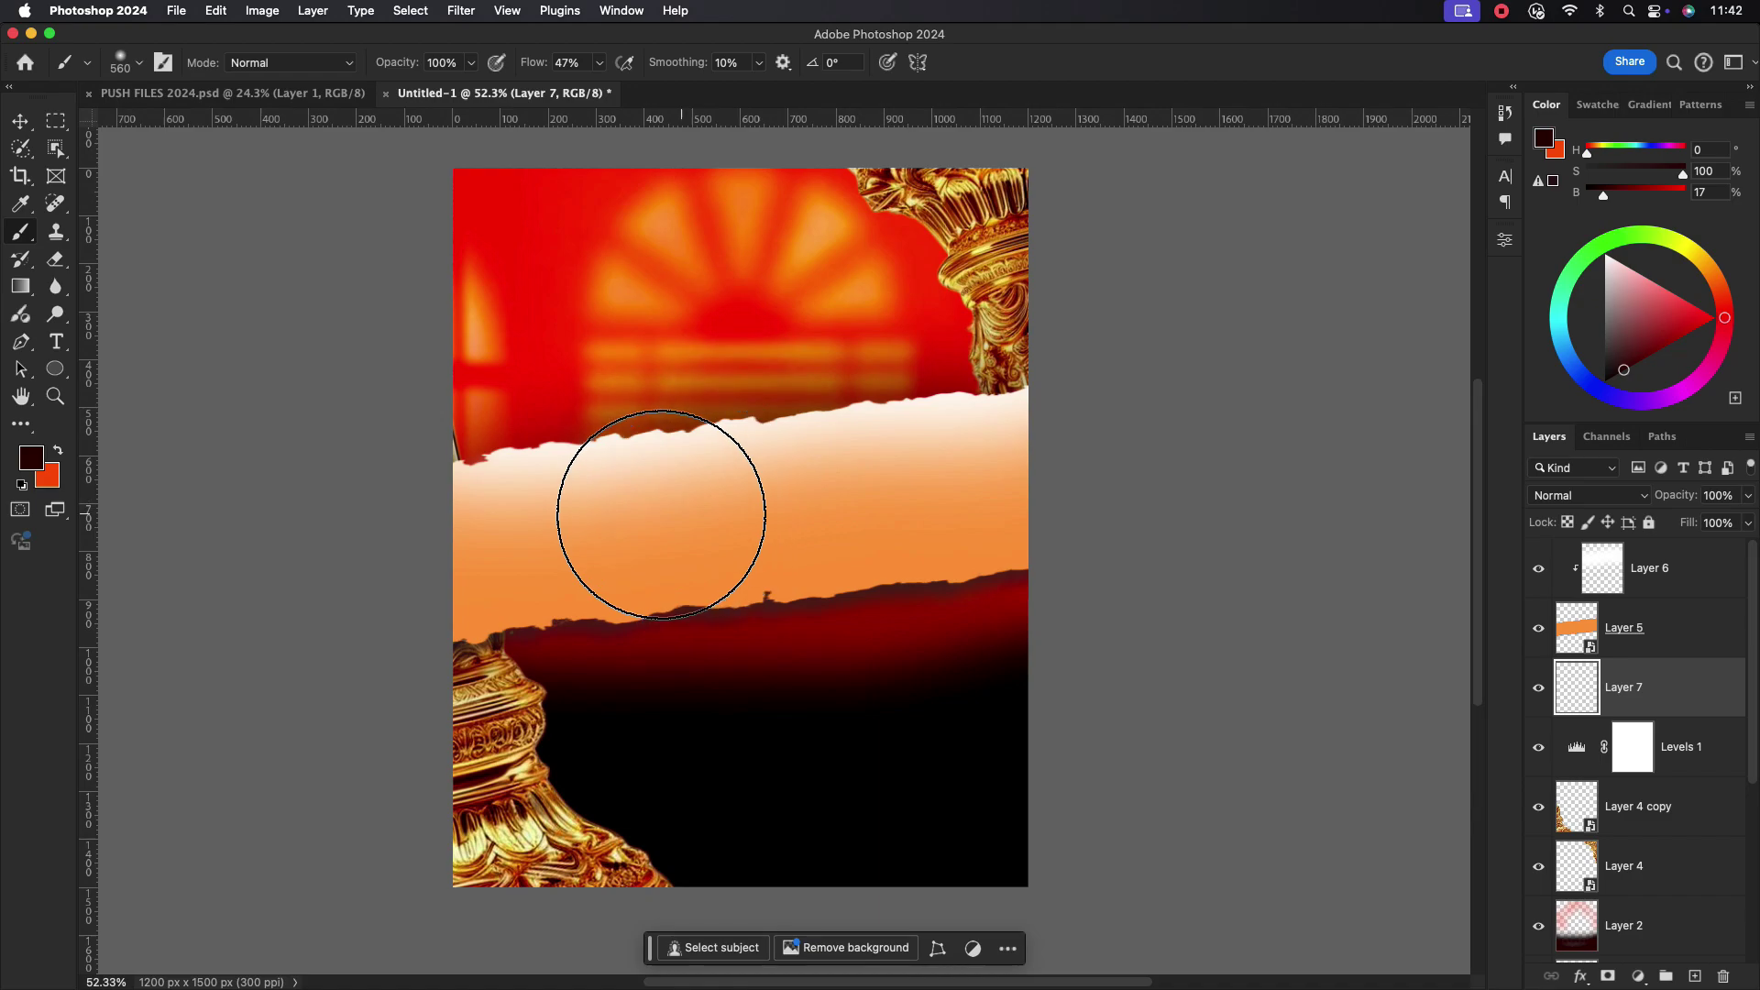
key("v")
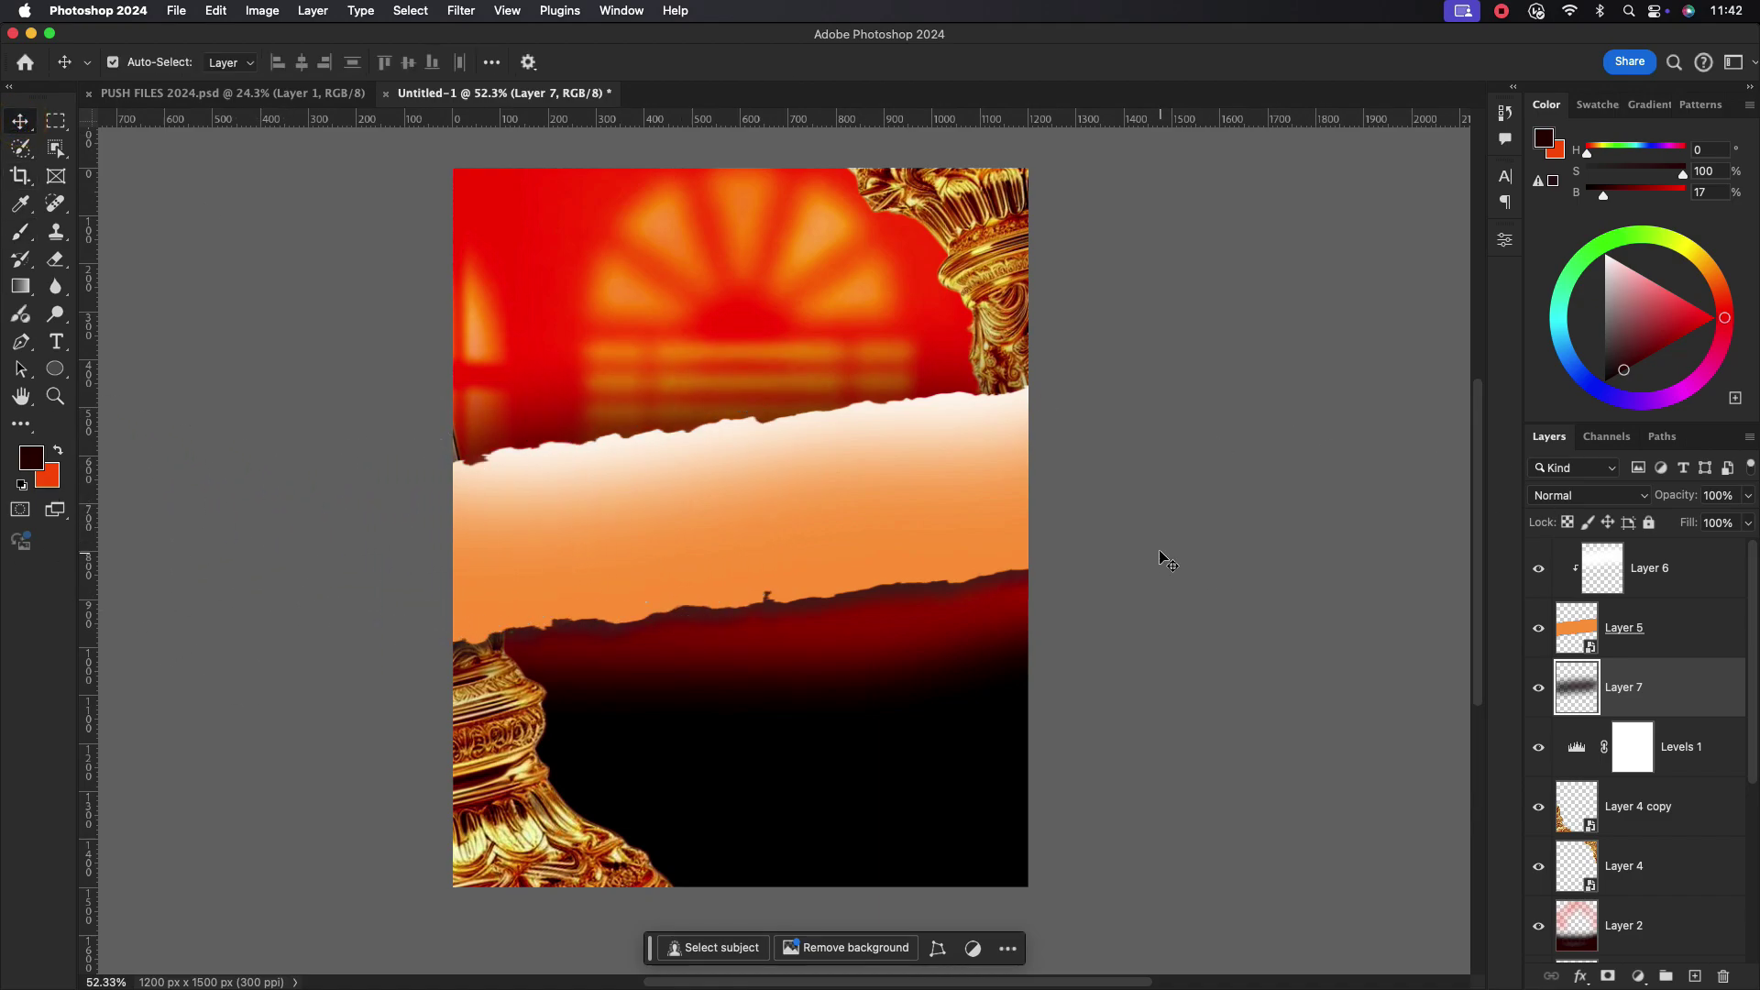
scroll(966, 587, "up", 2)
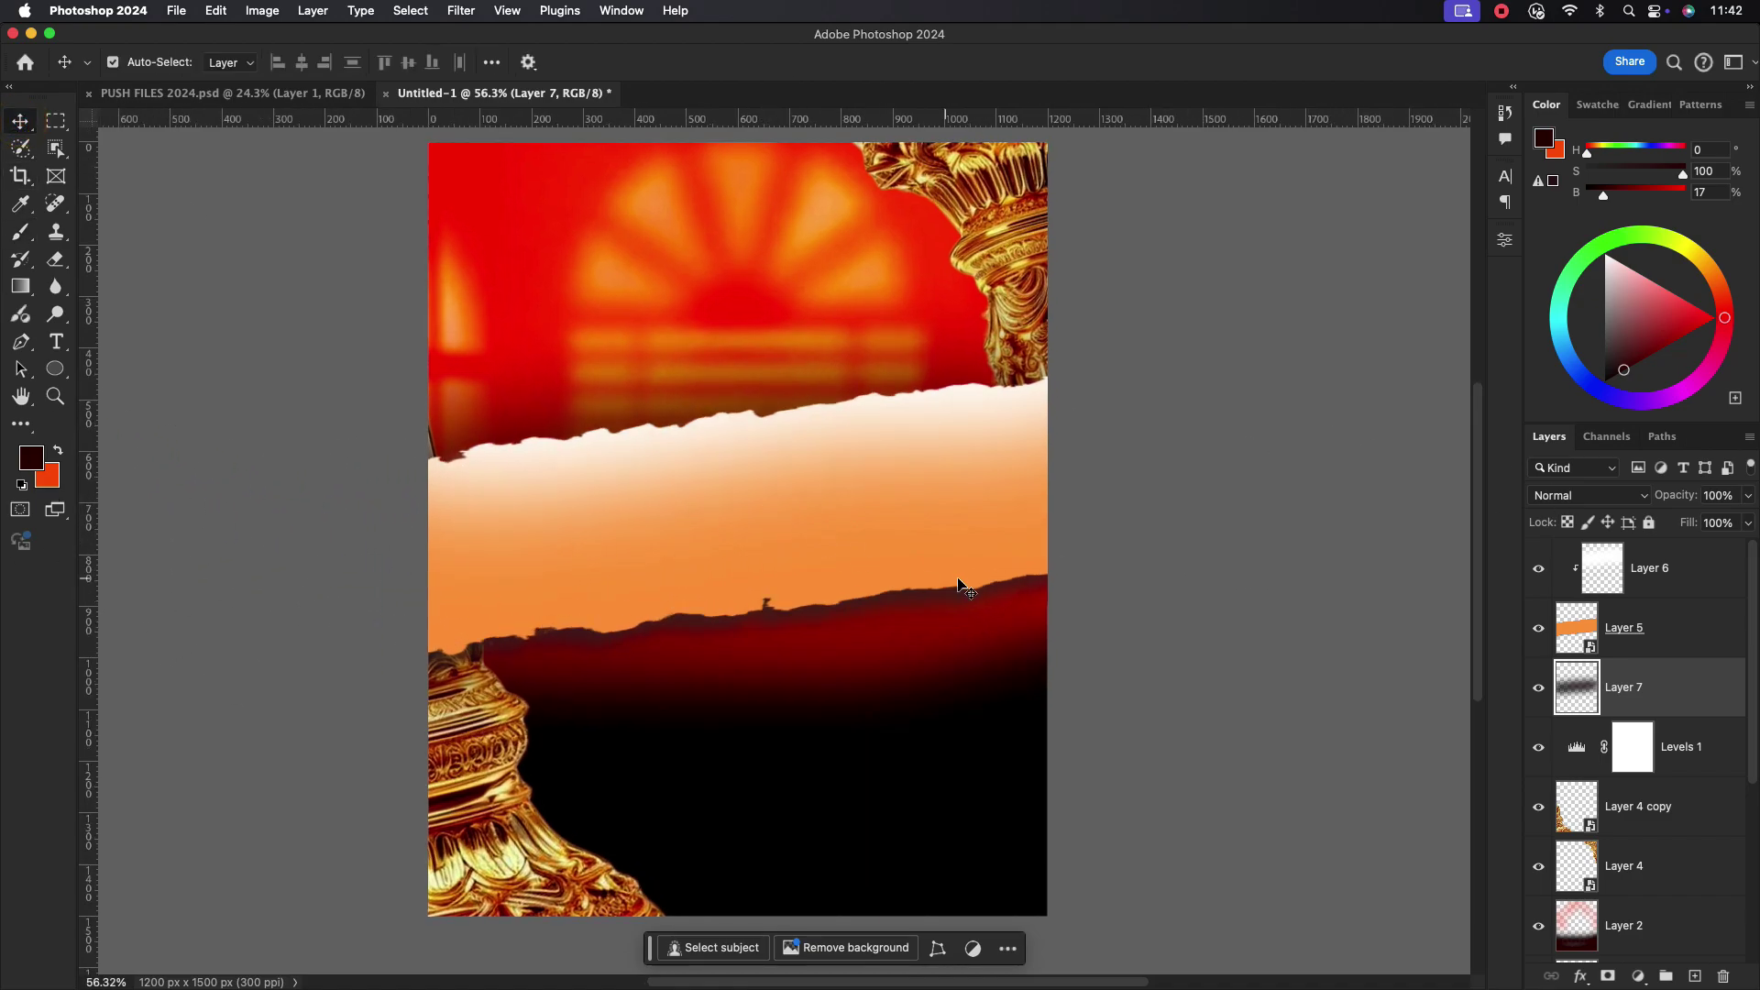
left_click(1692, 631)
double_click(1695, 631)
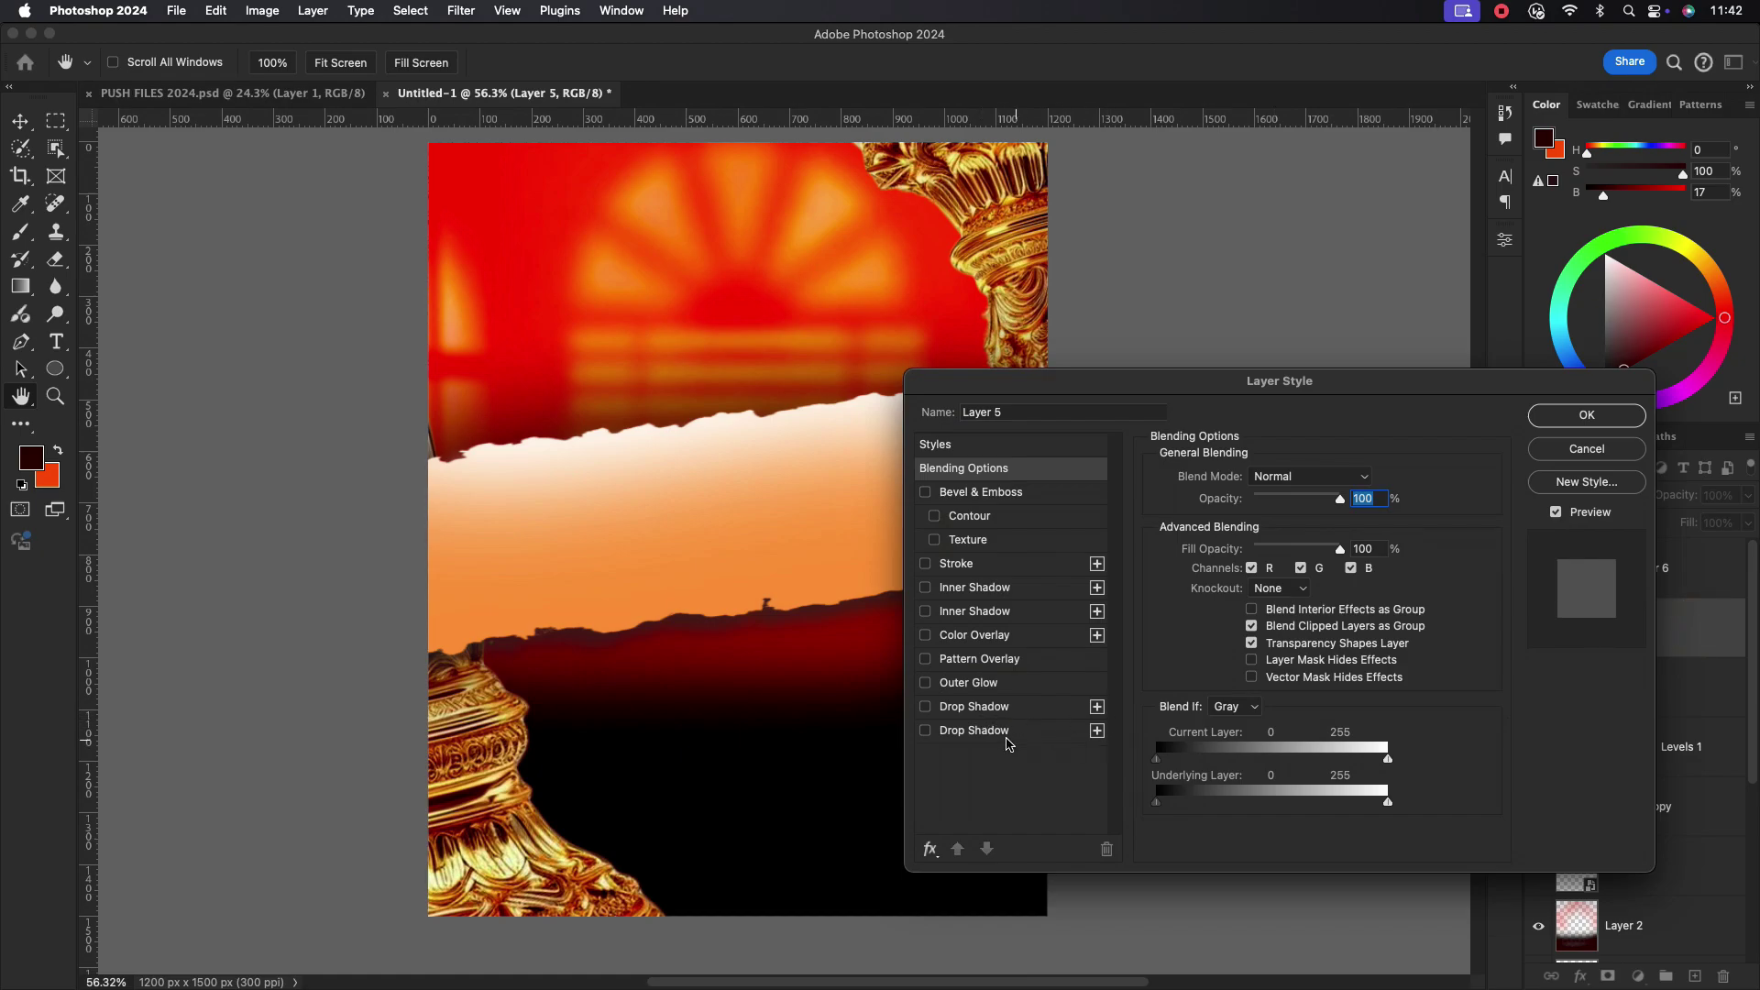
left_click(1573, 450)
scroll(763, 518, "down", 1)
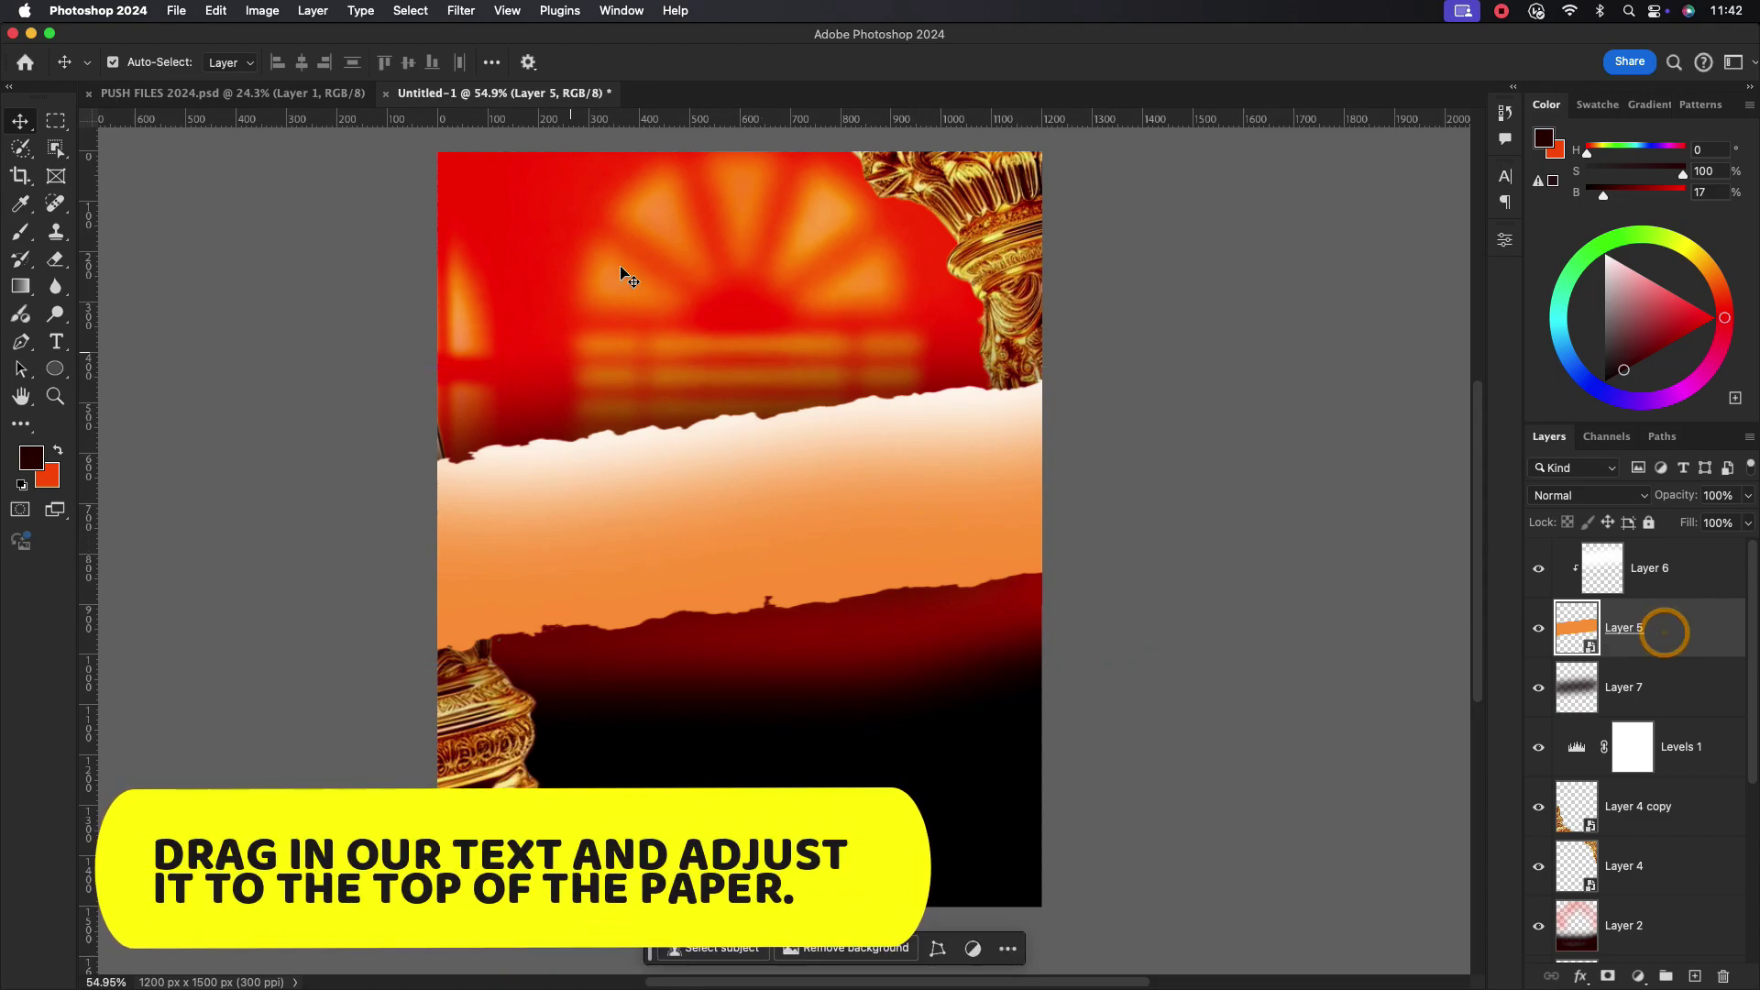
- Copy the golden PUSH title from PUSH FILES 2024.psd into the flyer and place it unclipped at the top of the layer stack
left_click(282, 96)
left_click_drag(578, 760, 844, 537)
left_click_drag(1646, 627, 1657, 550)
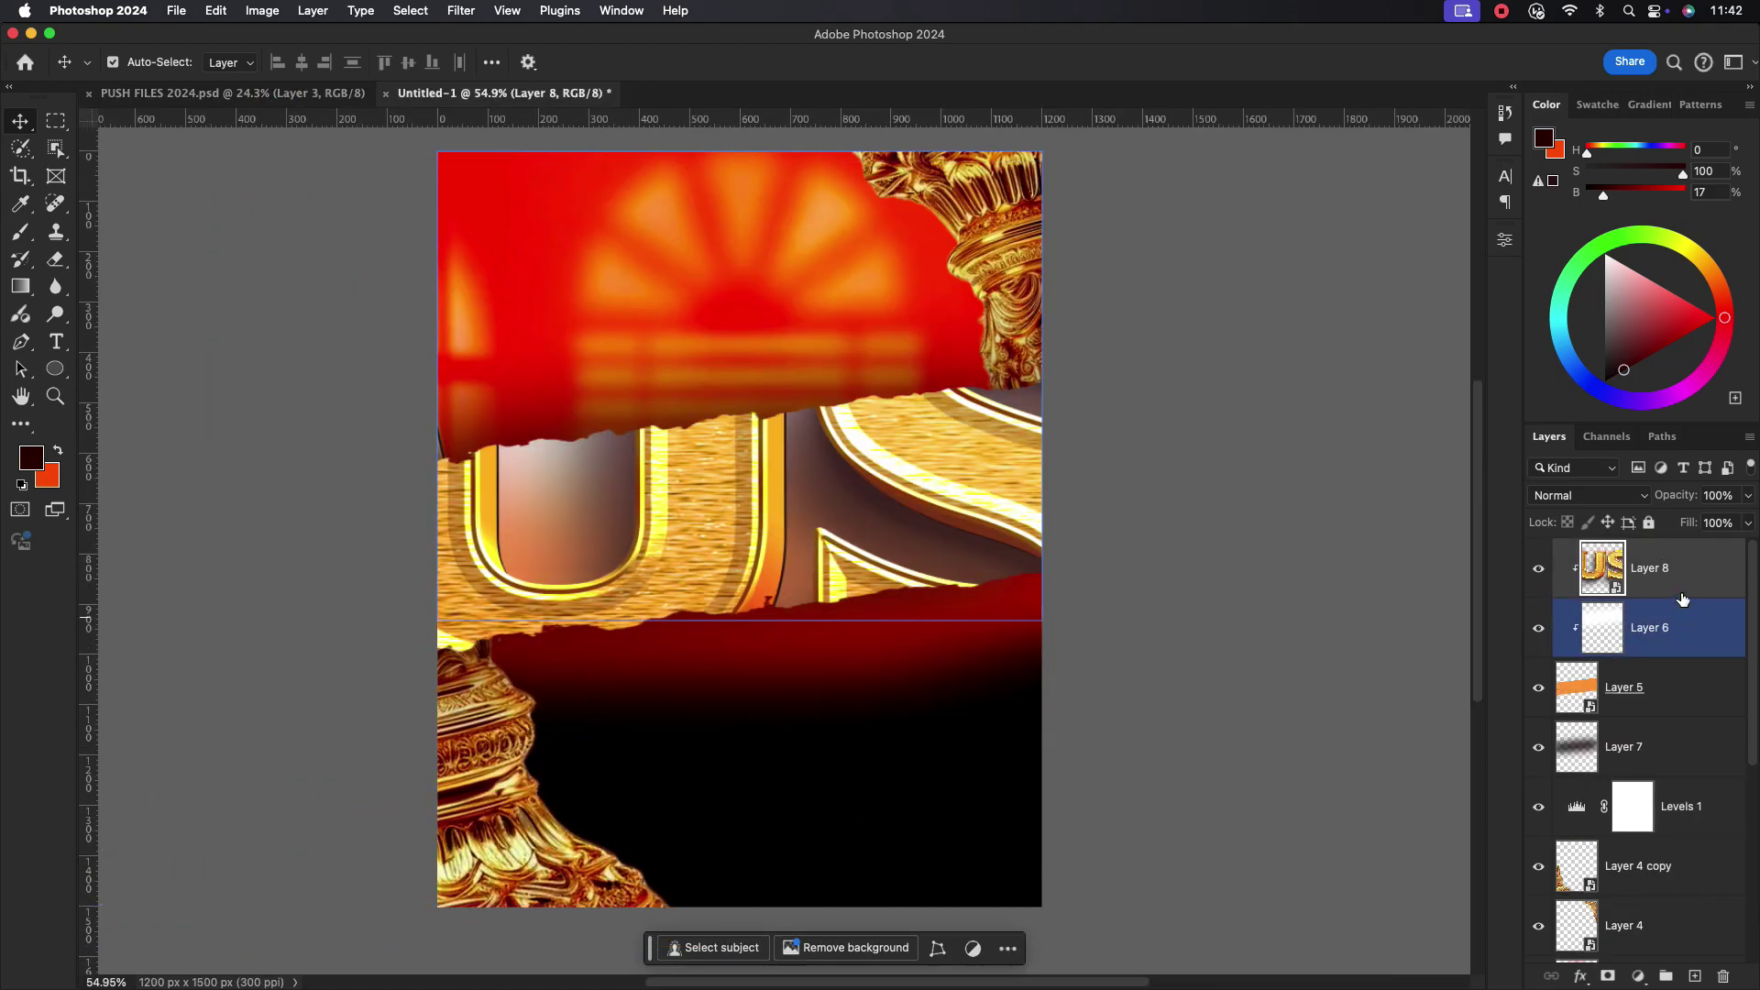
- Scale the PUSH title down to 22.55% so it fits across the torn paper band
key("super+t")
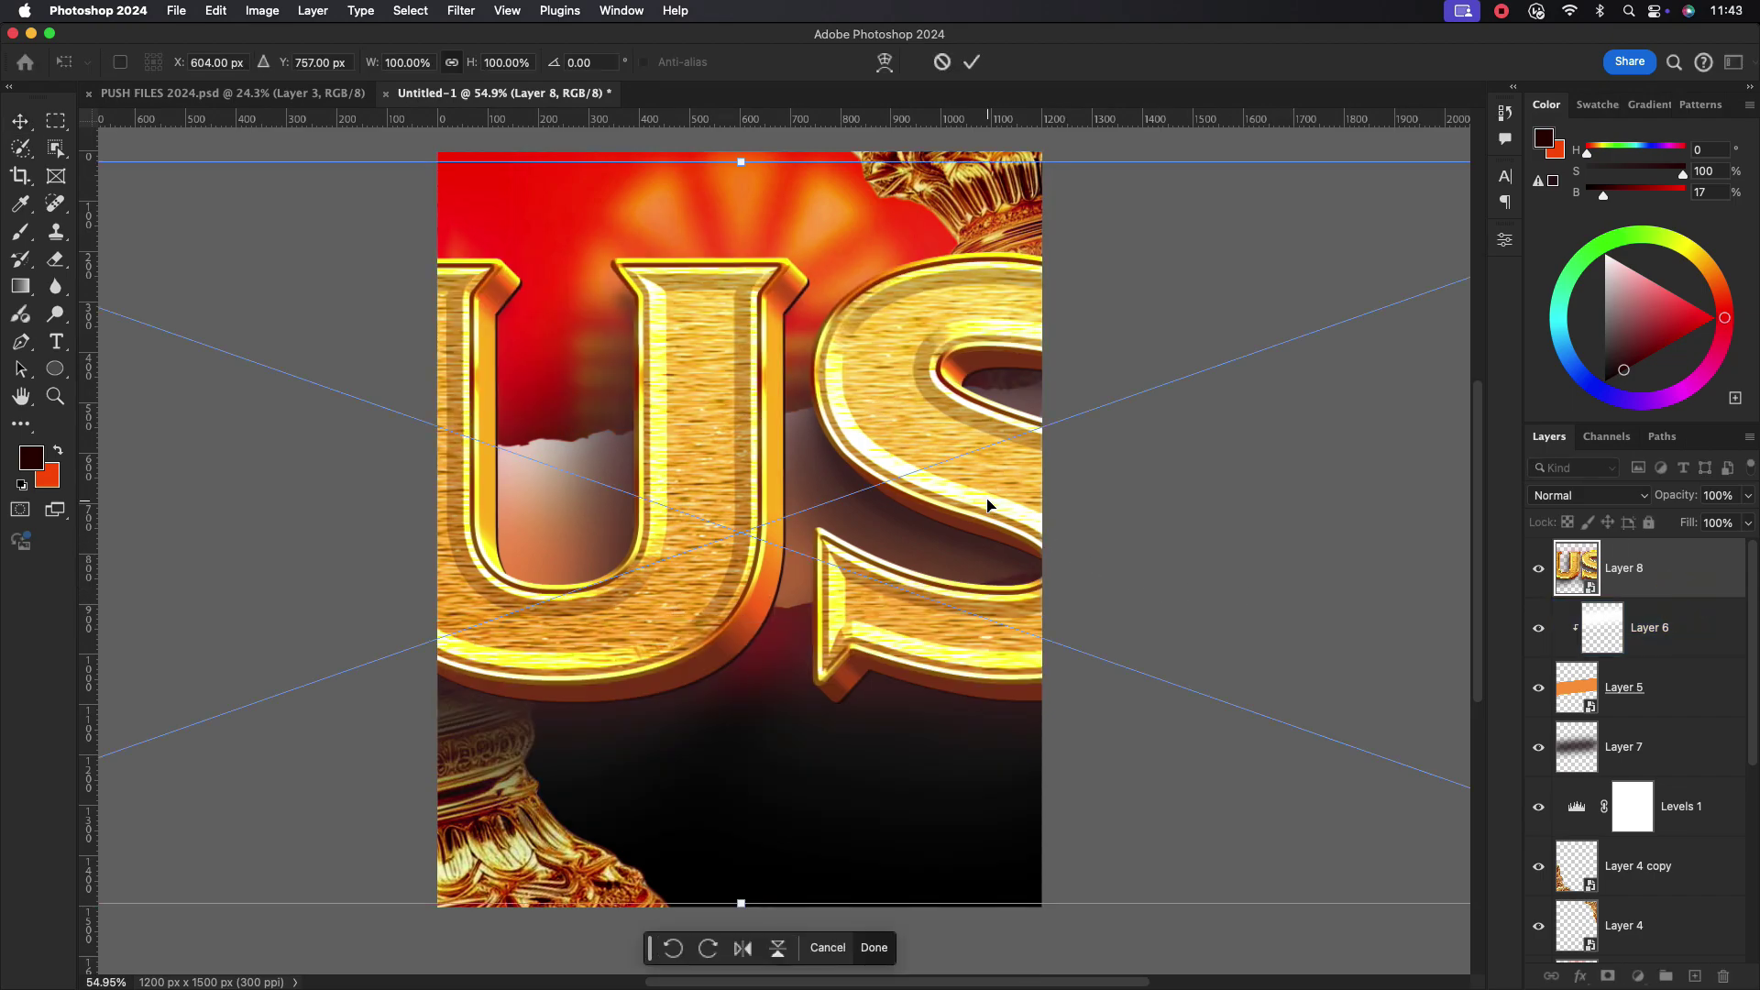
scroll(988, 506, "down", 5)
left_click_drag(1323, 530, 937, 564)
scroll(933, 550, "up", 5)
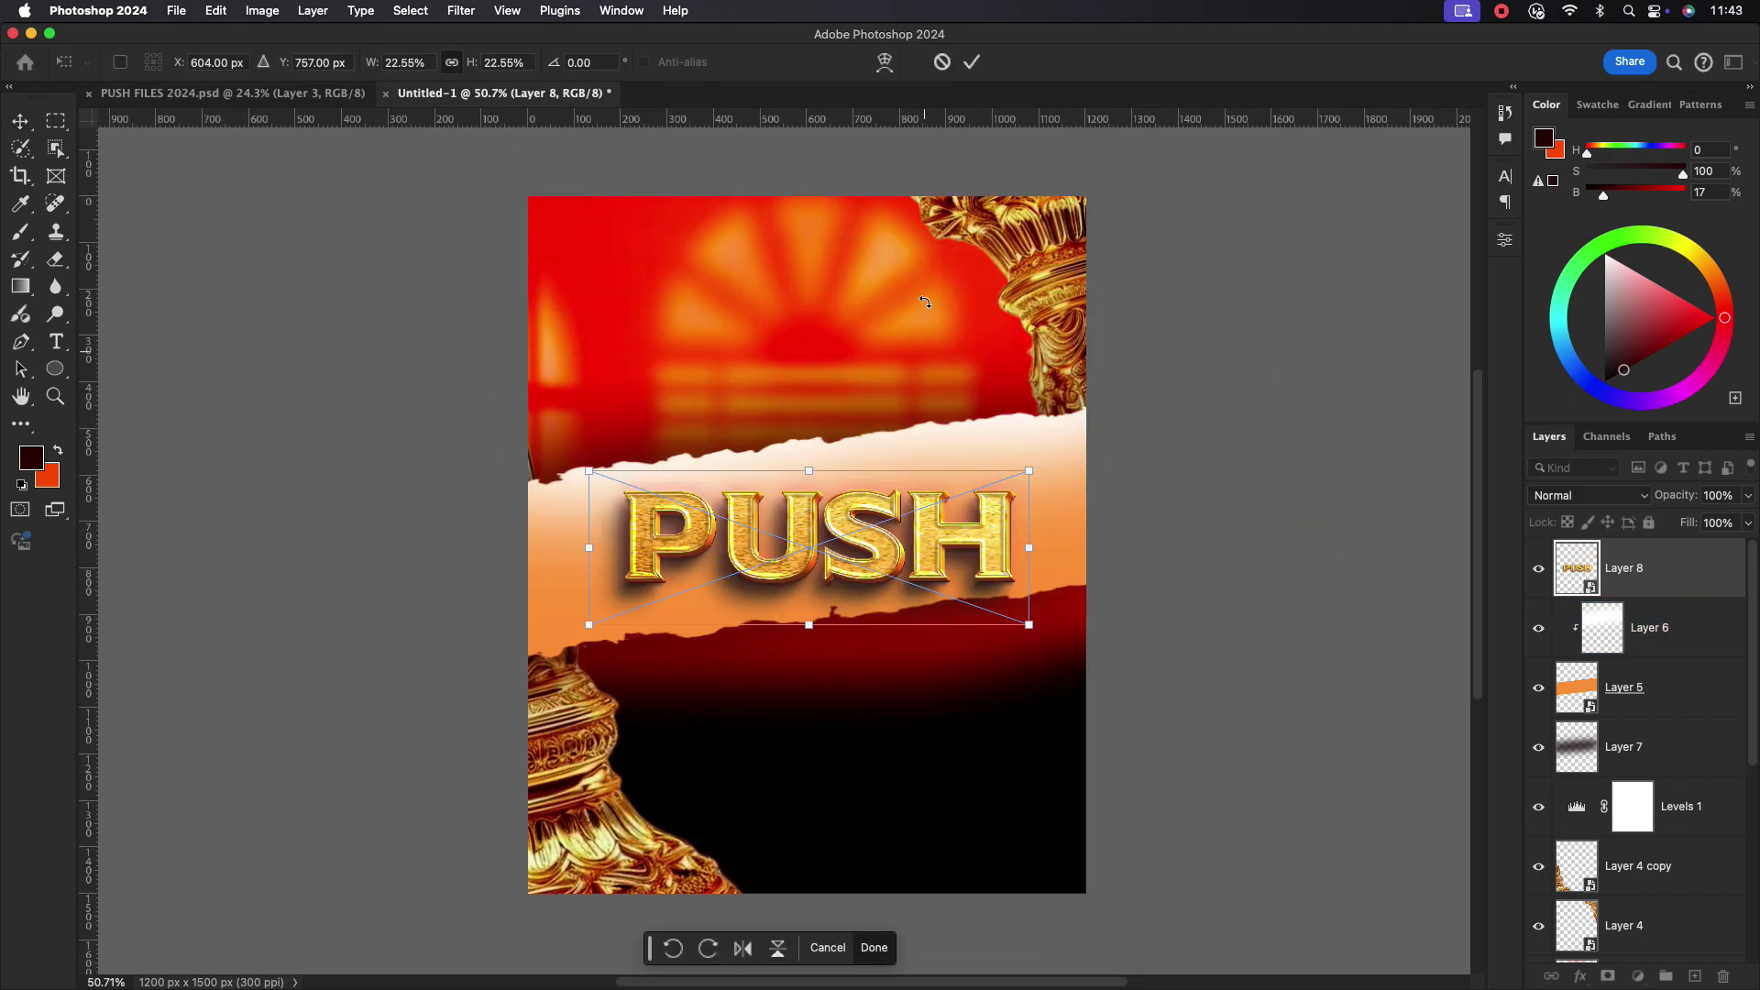
left_click(971, 62)
- Rotate the PUSH title counter-clockwise to follow the slant of the torn paper
scroll(867, 514, "up", 2)
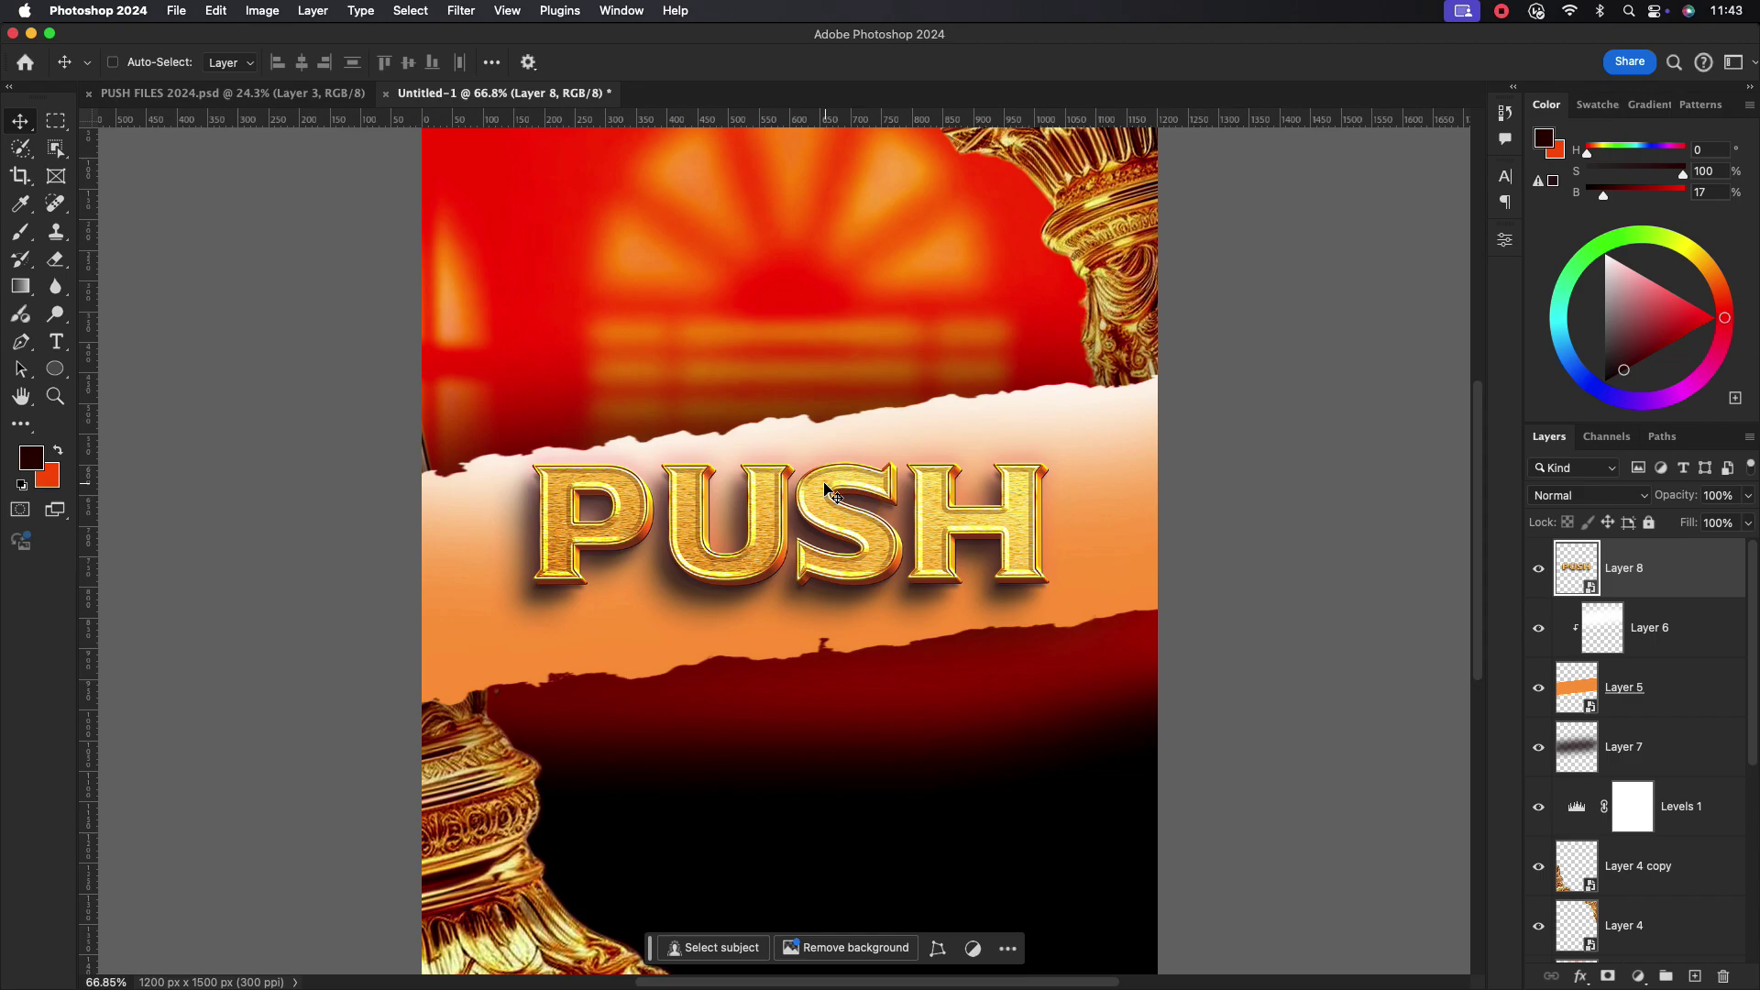
key("super+t")
left_click_drag(1065, 538, 1088, 466)
left_click(972, 61)
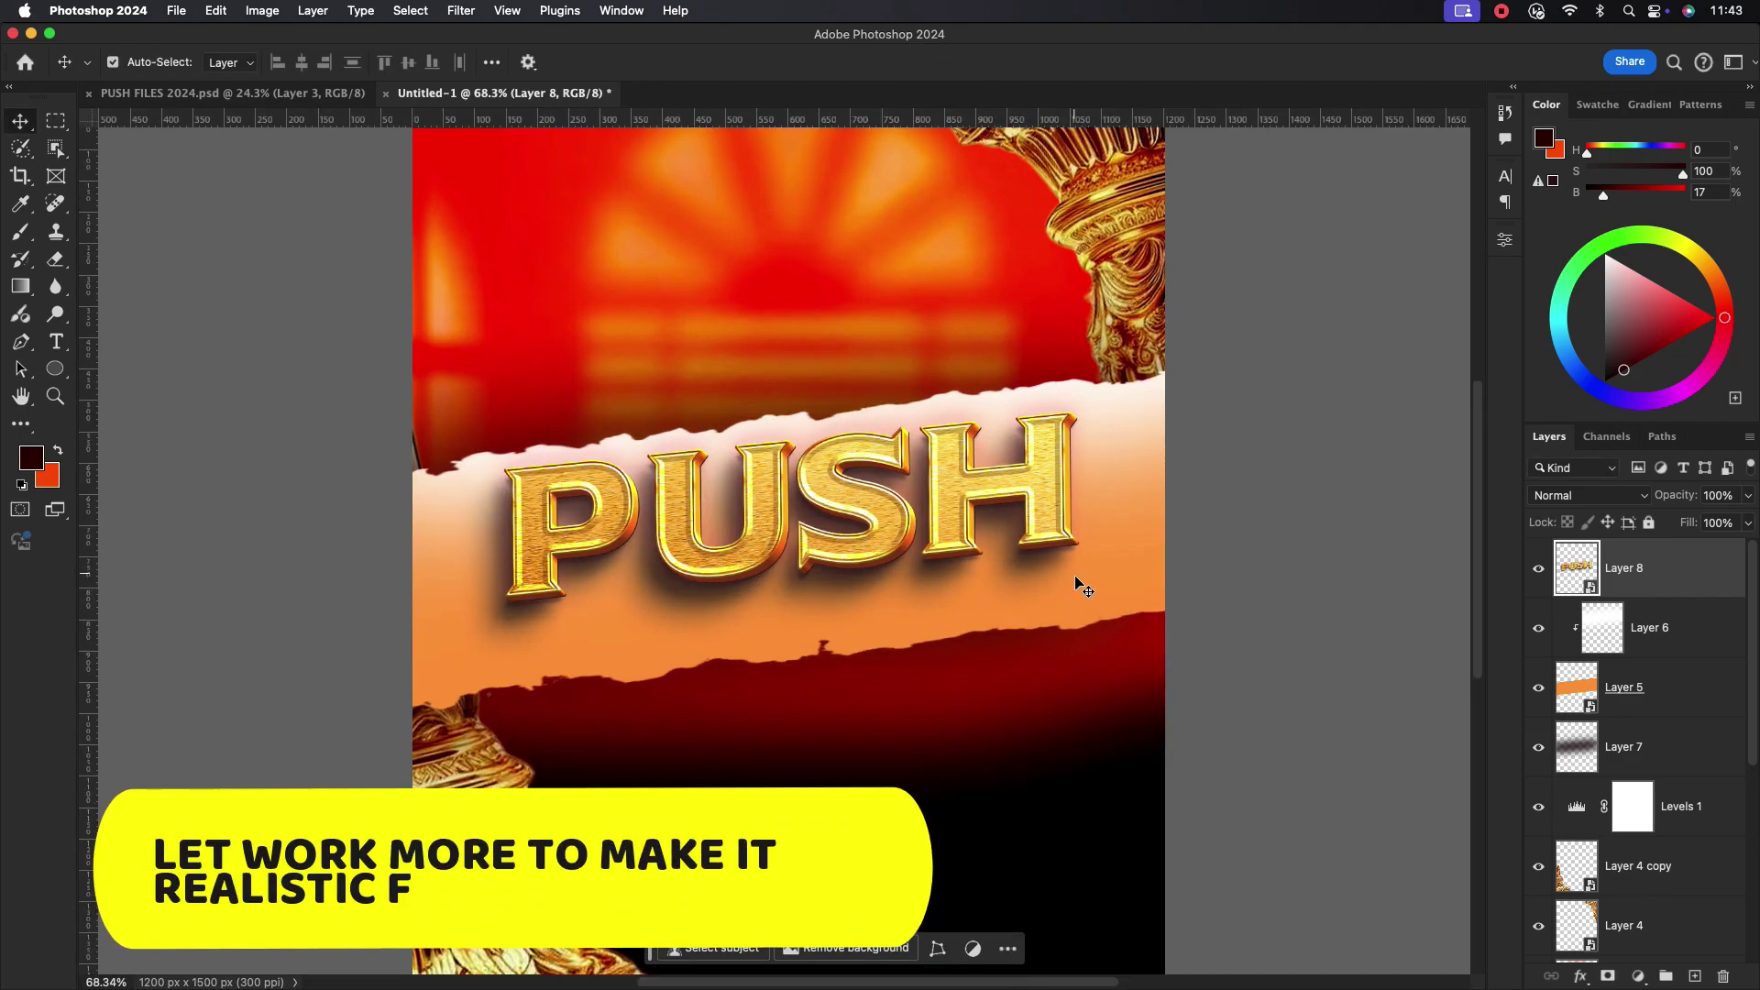
left_click(1655, 738)
double_click(1660, 718)
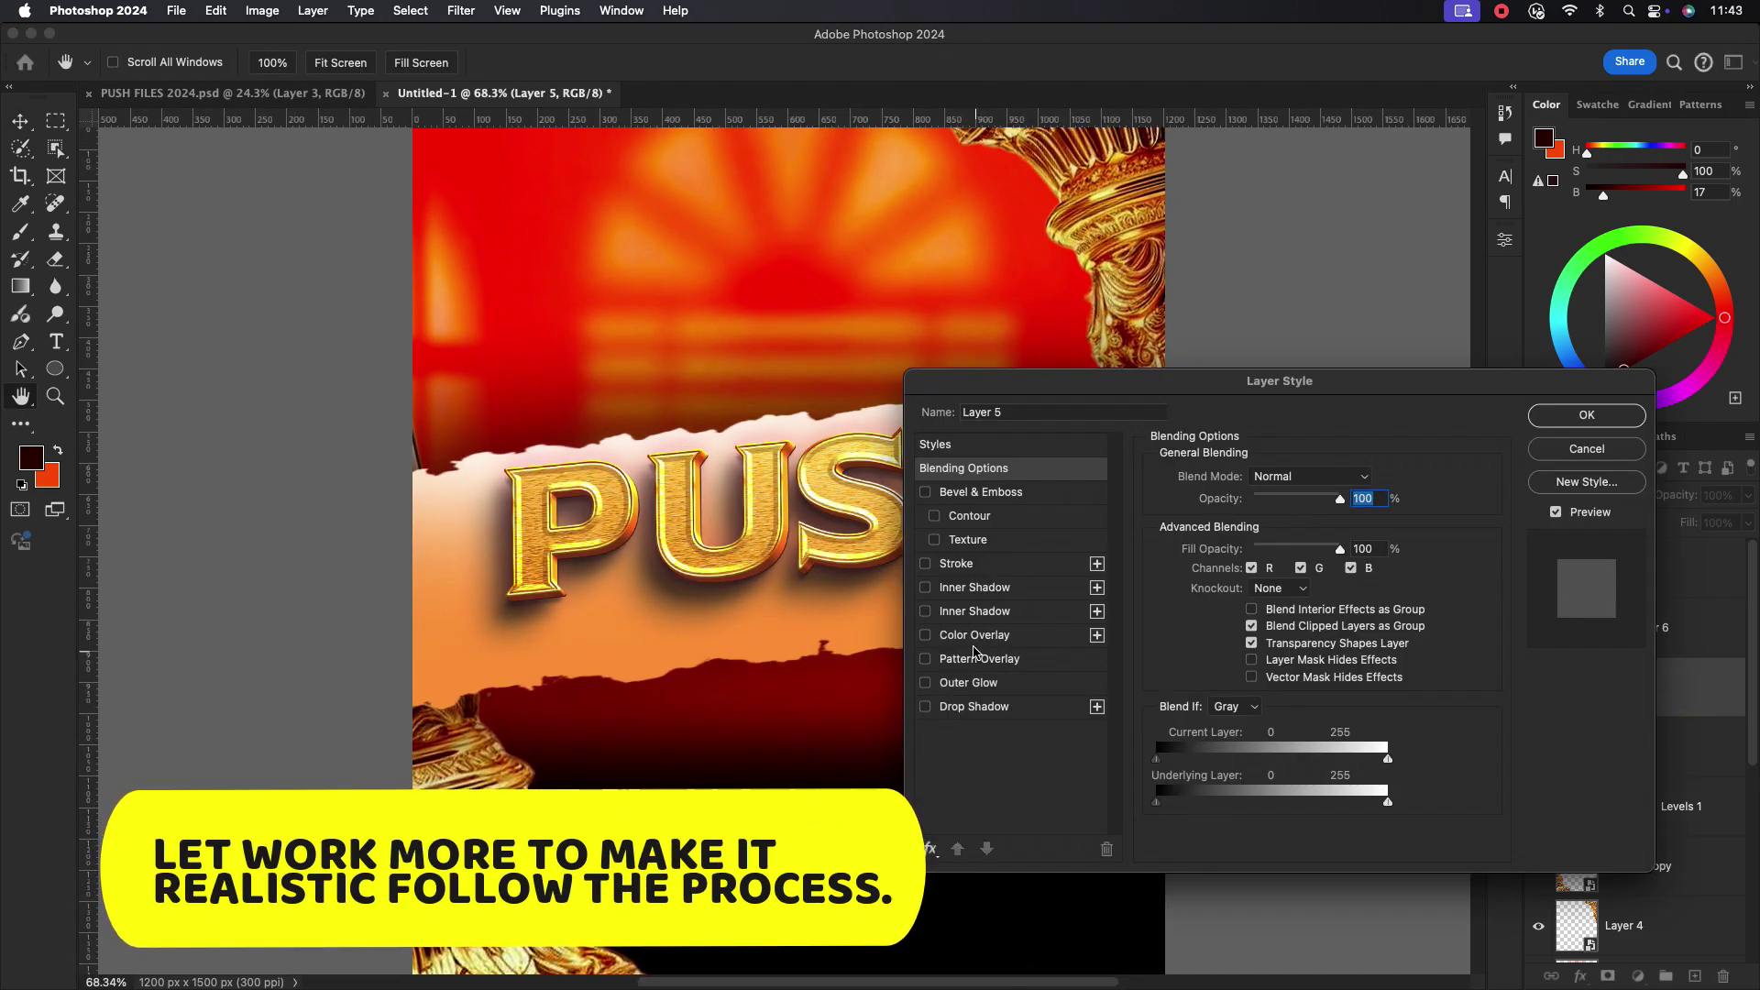
left_click(975, 634)
left_click_drag(1169, 381, 1325, 385)
left_click(1514, 479)
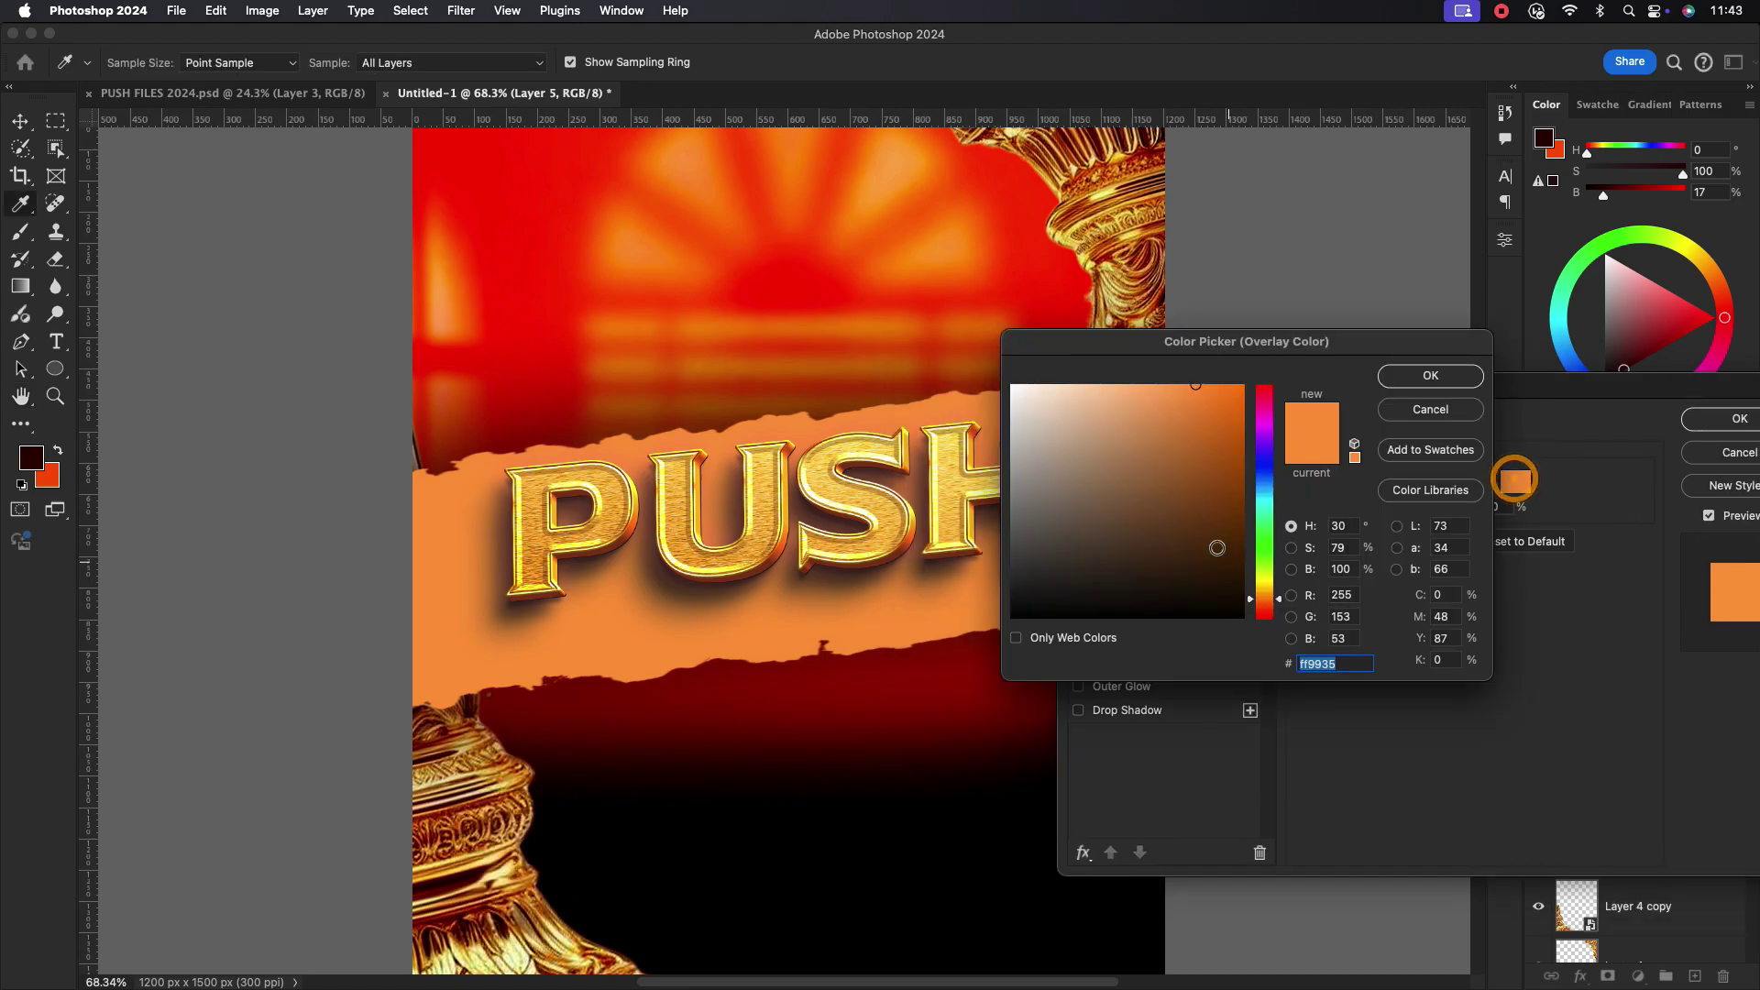
left_click_drag(1162, 395, 1164, 402)
key("Return")
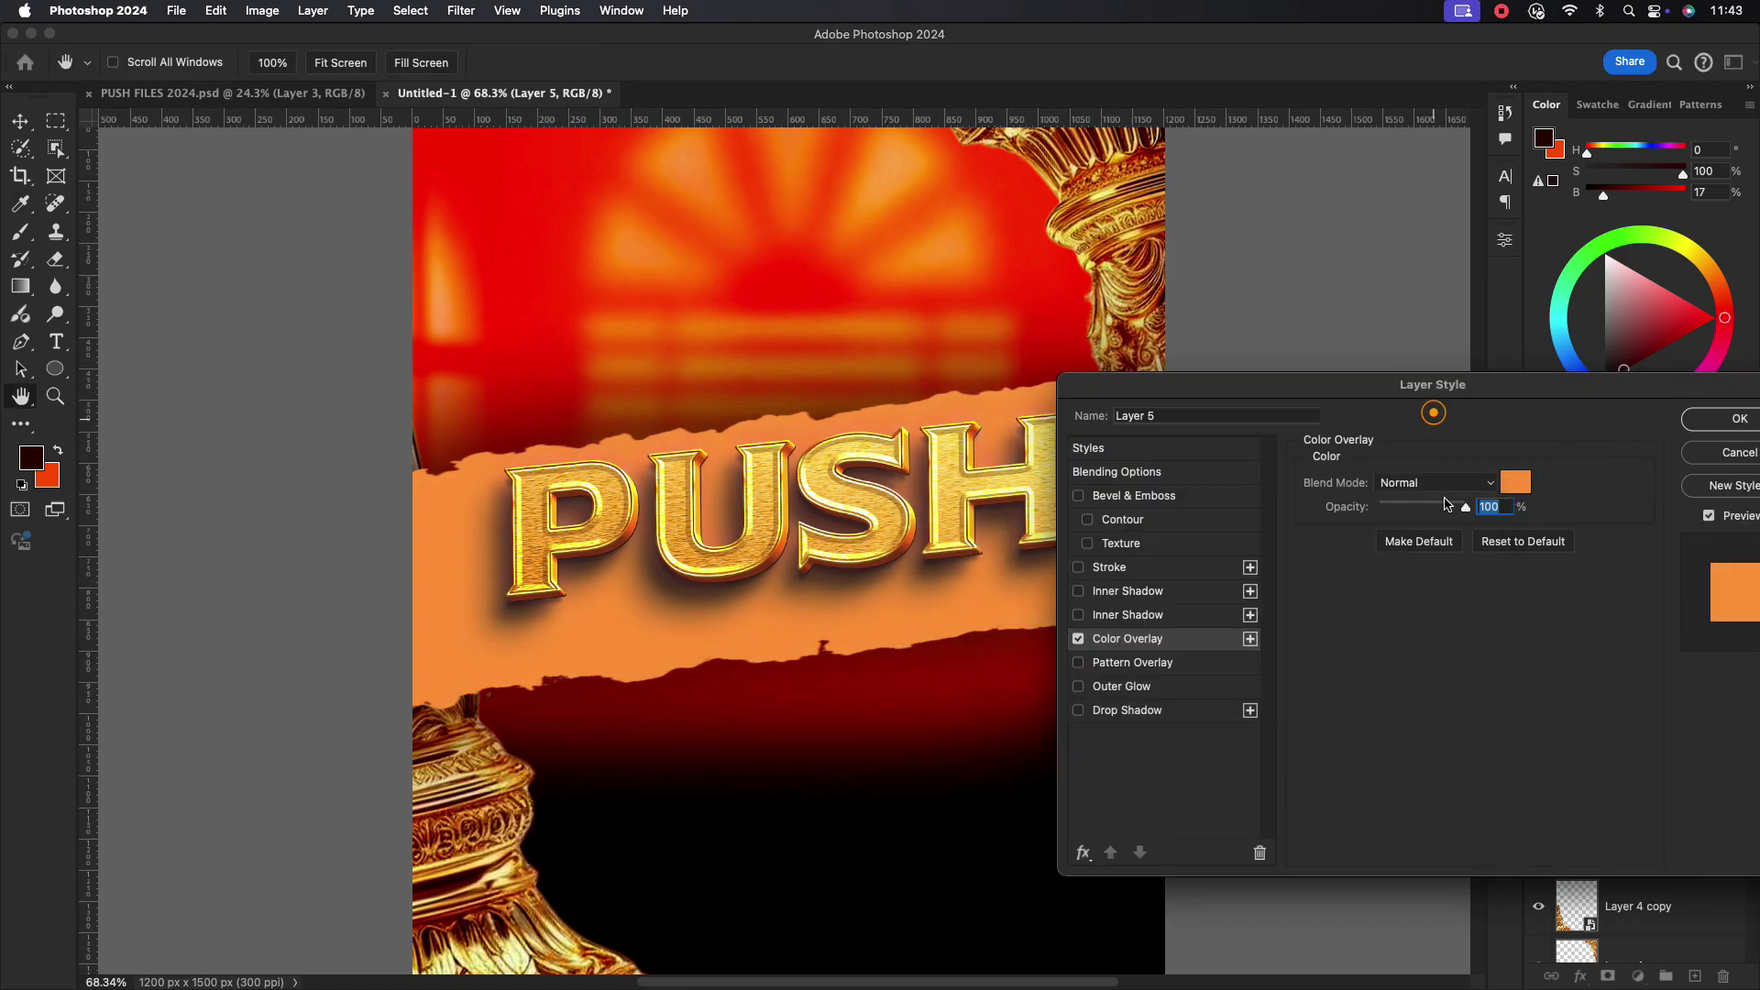
key("Return")
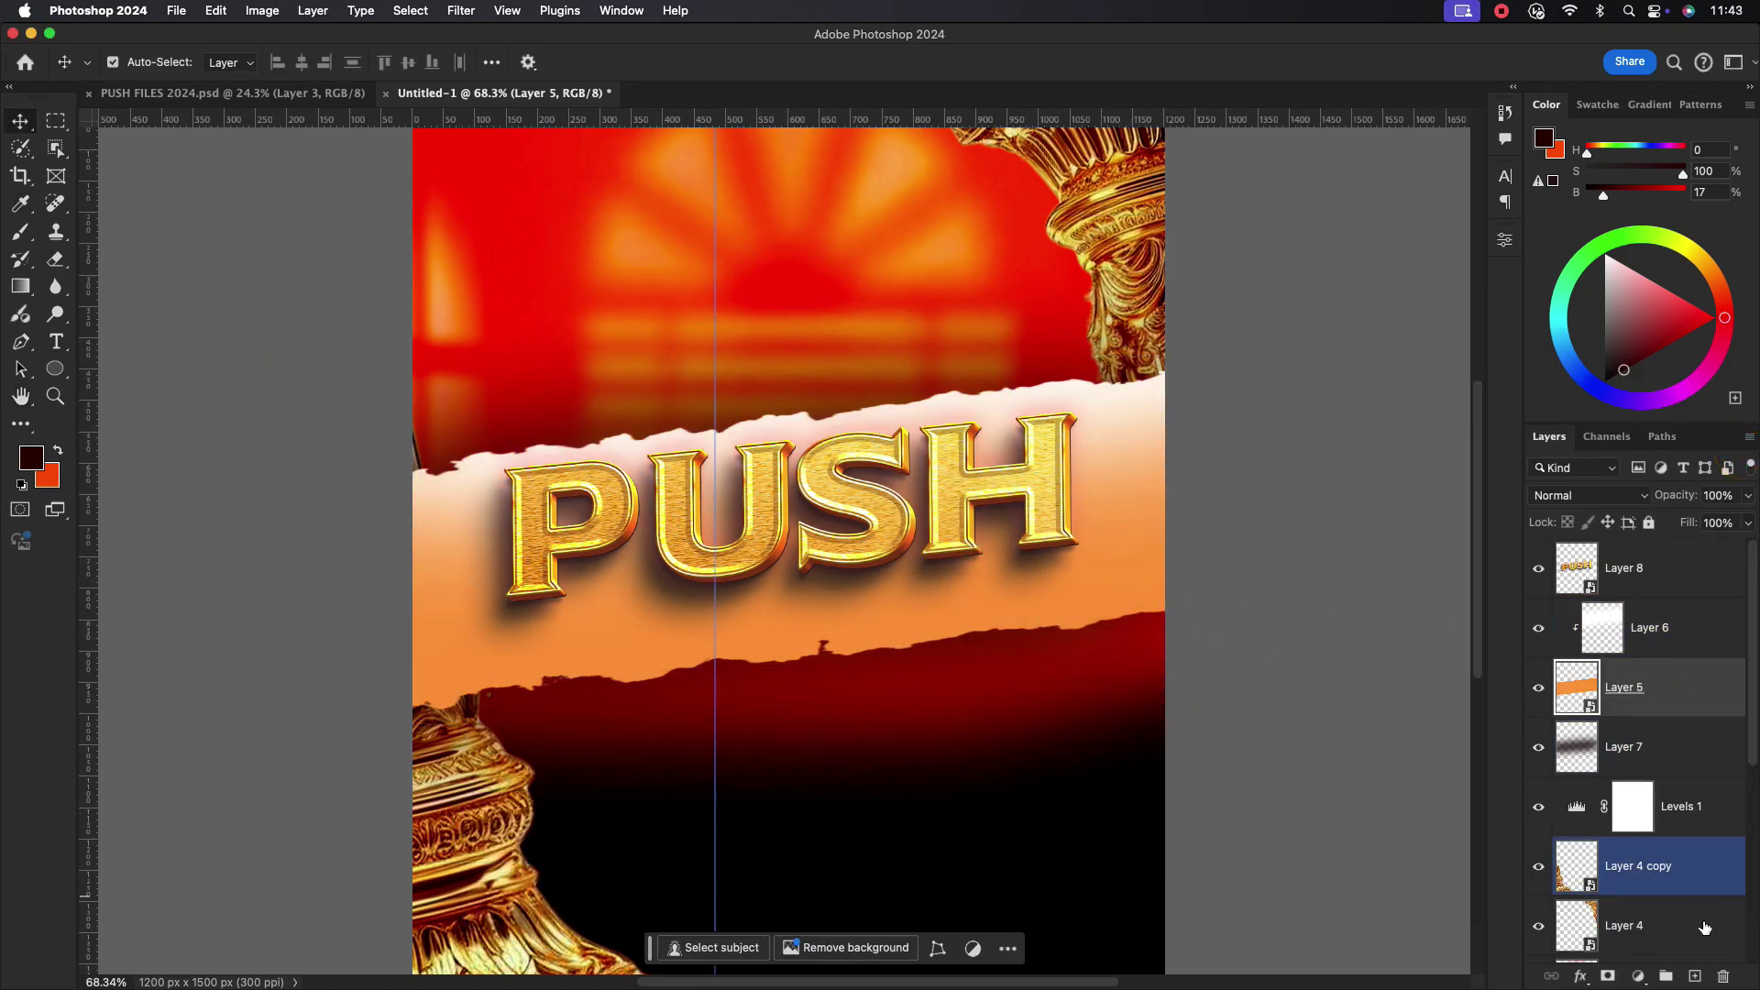
- Add a clipped layer directly above the torn paper and paint bright red along the paper's lower edge with the soft brush
left_click(1695, 970)
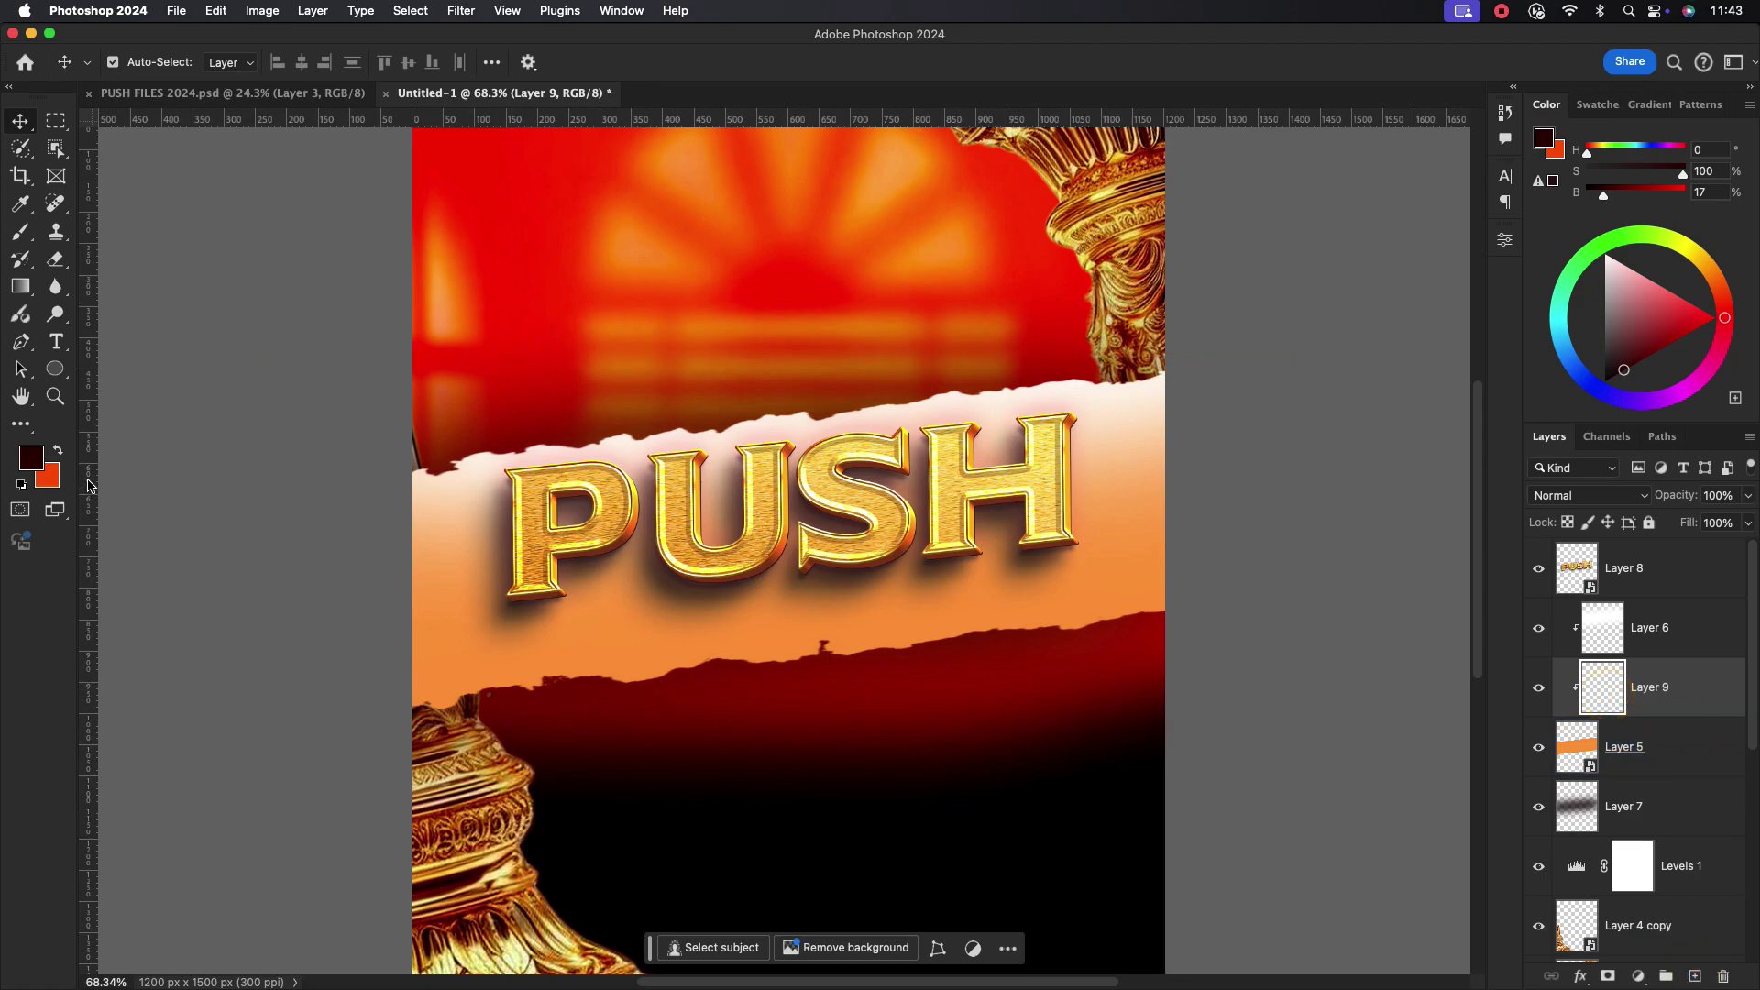
left_click(21, 460)
left_click(483, 208)
left_click(1445, 370)
key("b")
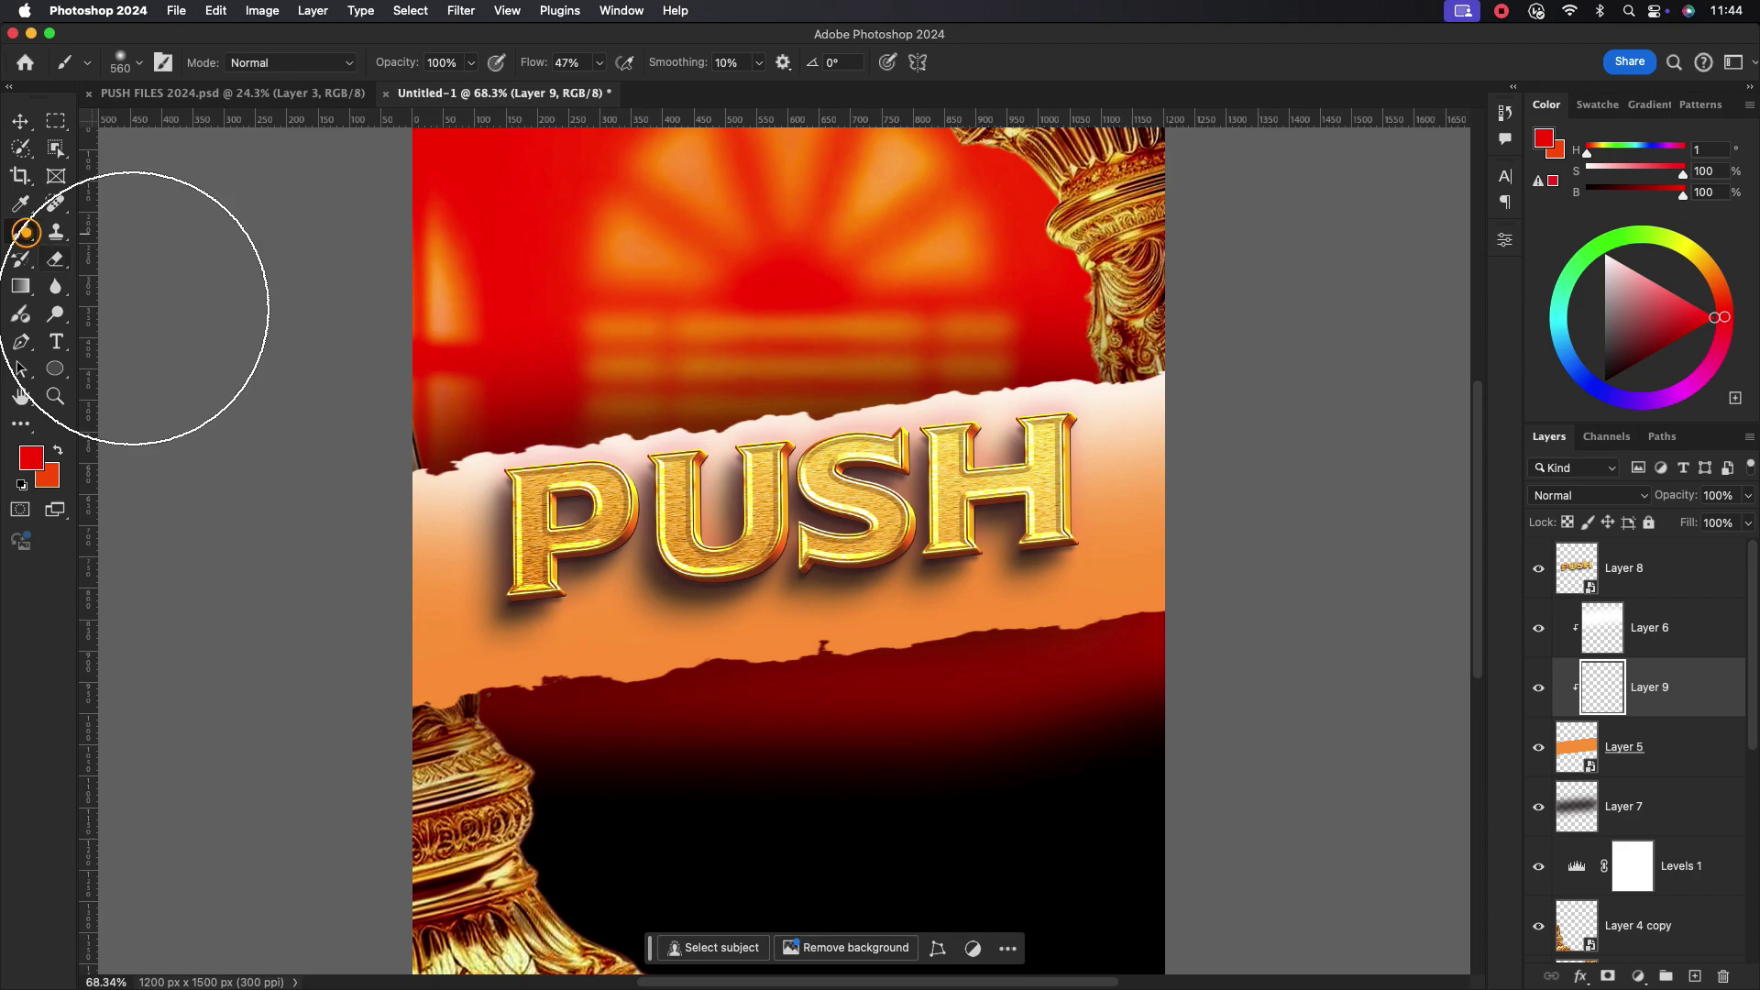
mouse_move(346, 739)
left_mouse_down()
mouse_move(433, 717)
mouse_move(543, 743)
mouse_move(790, 753)
left_mouse_up()
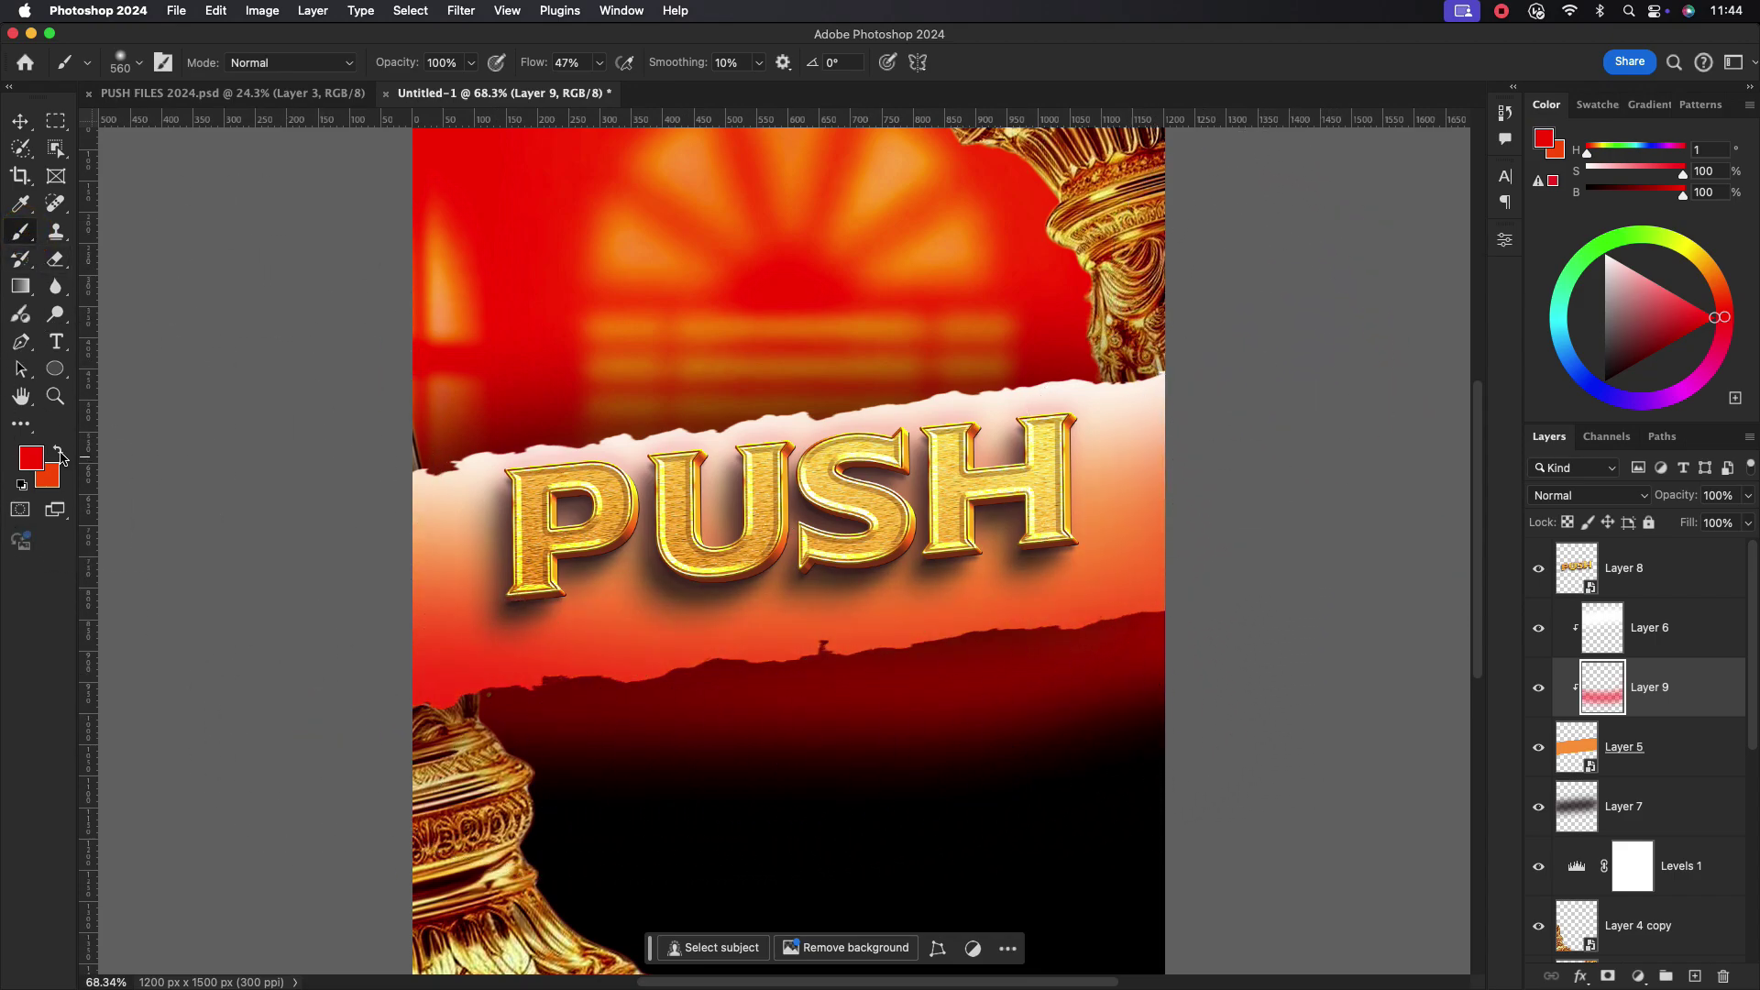
- Set the foreground colour to gold (H 42, S 96, B 86) and paint it softly across the torn paper
left_click(32, 458)
left_click(536, 493)
left_click(1430, 376)
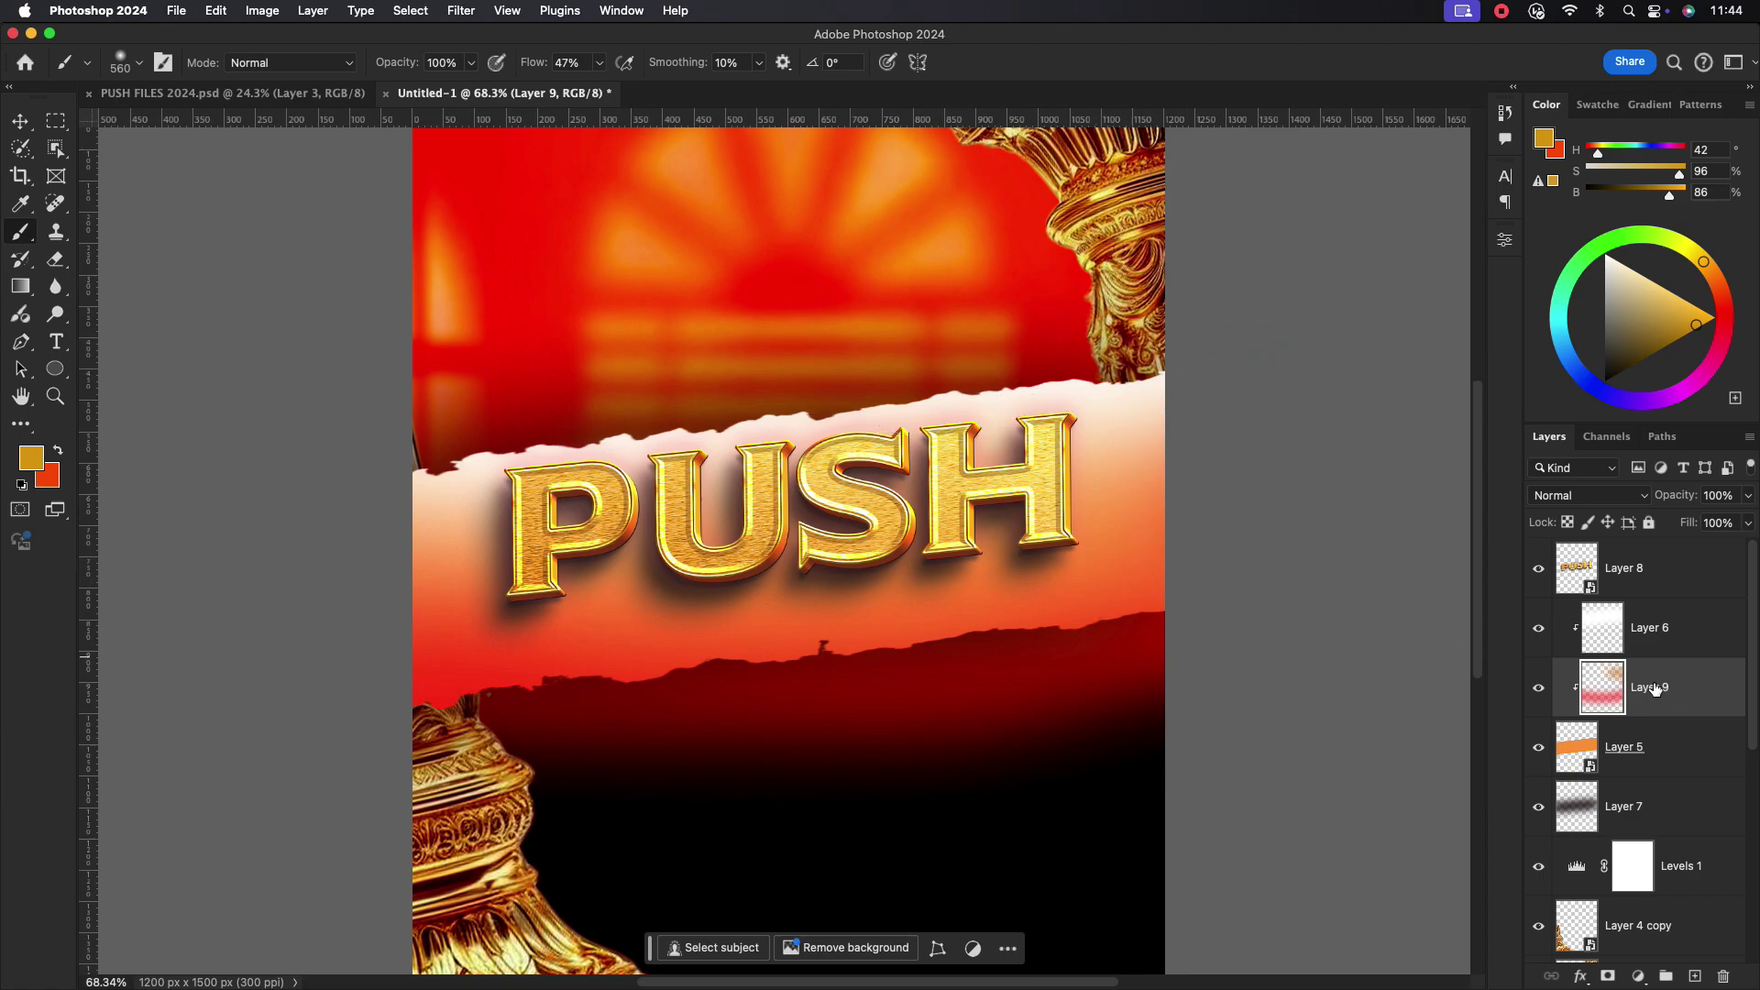
mouse_move(1069, 373)
left_mouse_down()
mouse_move(452, 596)
mouse_move(1103, 729)
left_mouse_up()
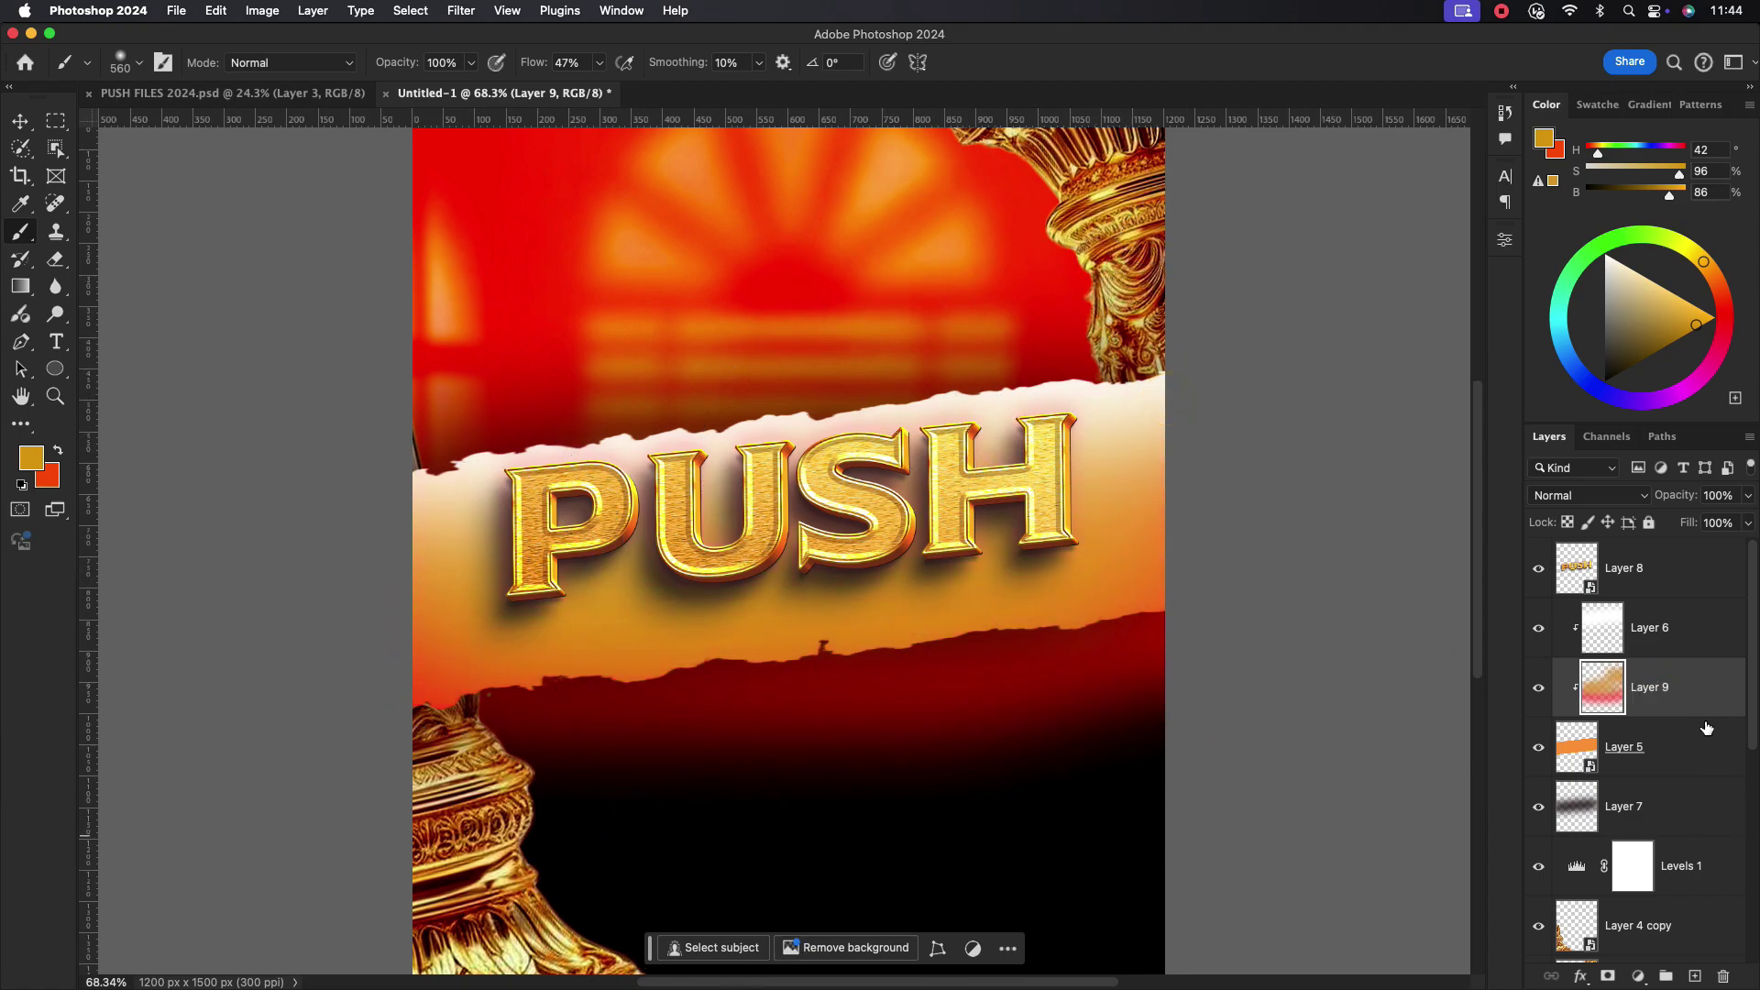
- Shift the PUSH title slightly on the torn paper
left_click(20, 123)
scroll(1027, 506, "down", 2)
left_click_drag(1025, 507, 1016, 502)
scroll(967, 573, "up", 1)
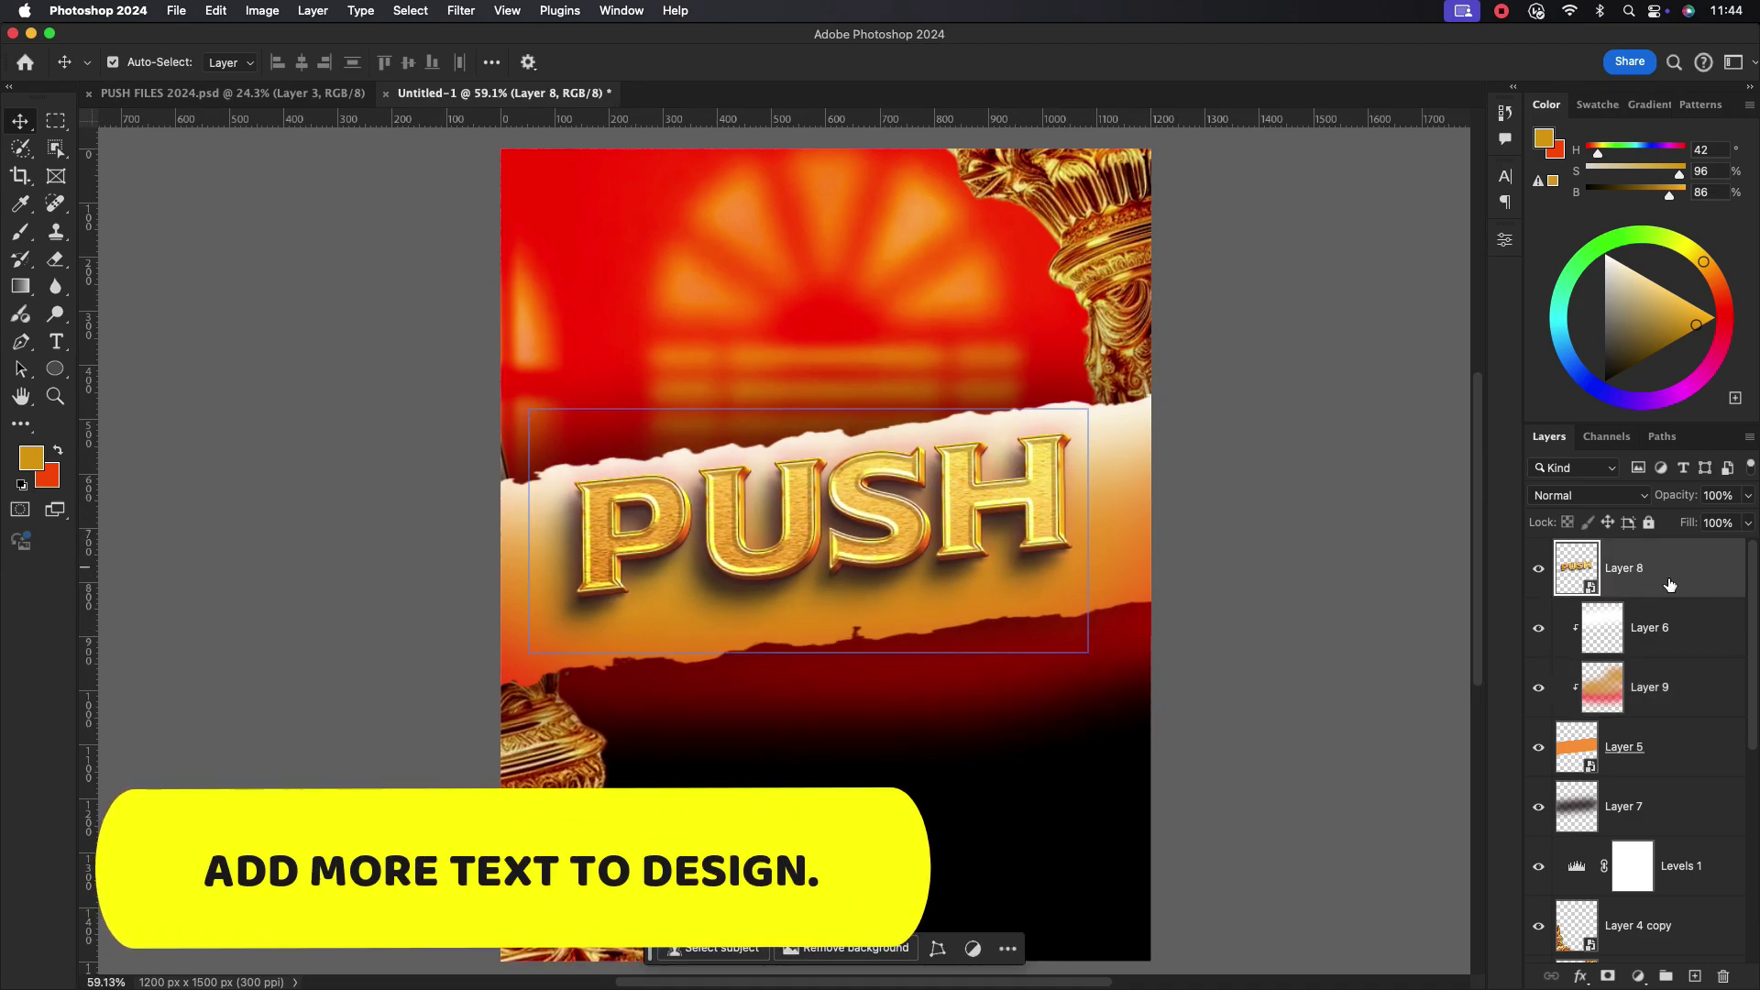
- Add the text "PRAISE UNTIL SOMETHING HAPPENS" below the paper in Bebas Neue Pro Bold, 19.92 pt
scroll(844, 541, "up", 1)
left_click(56, 347)
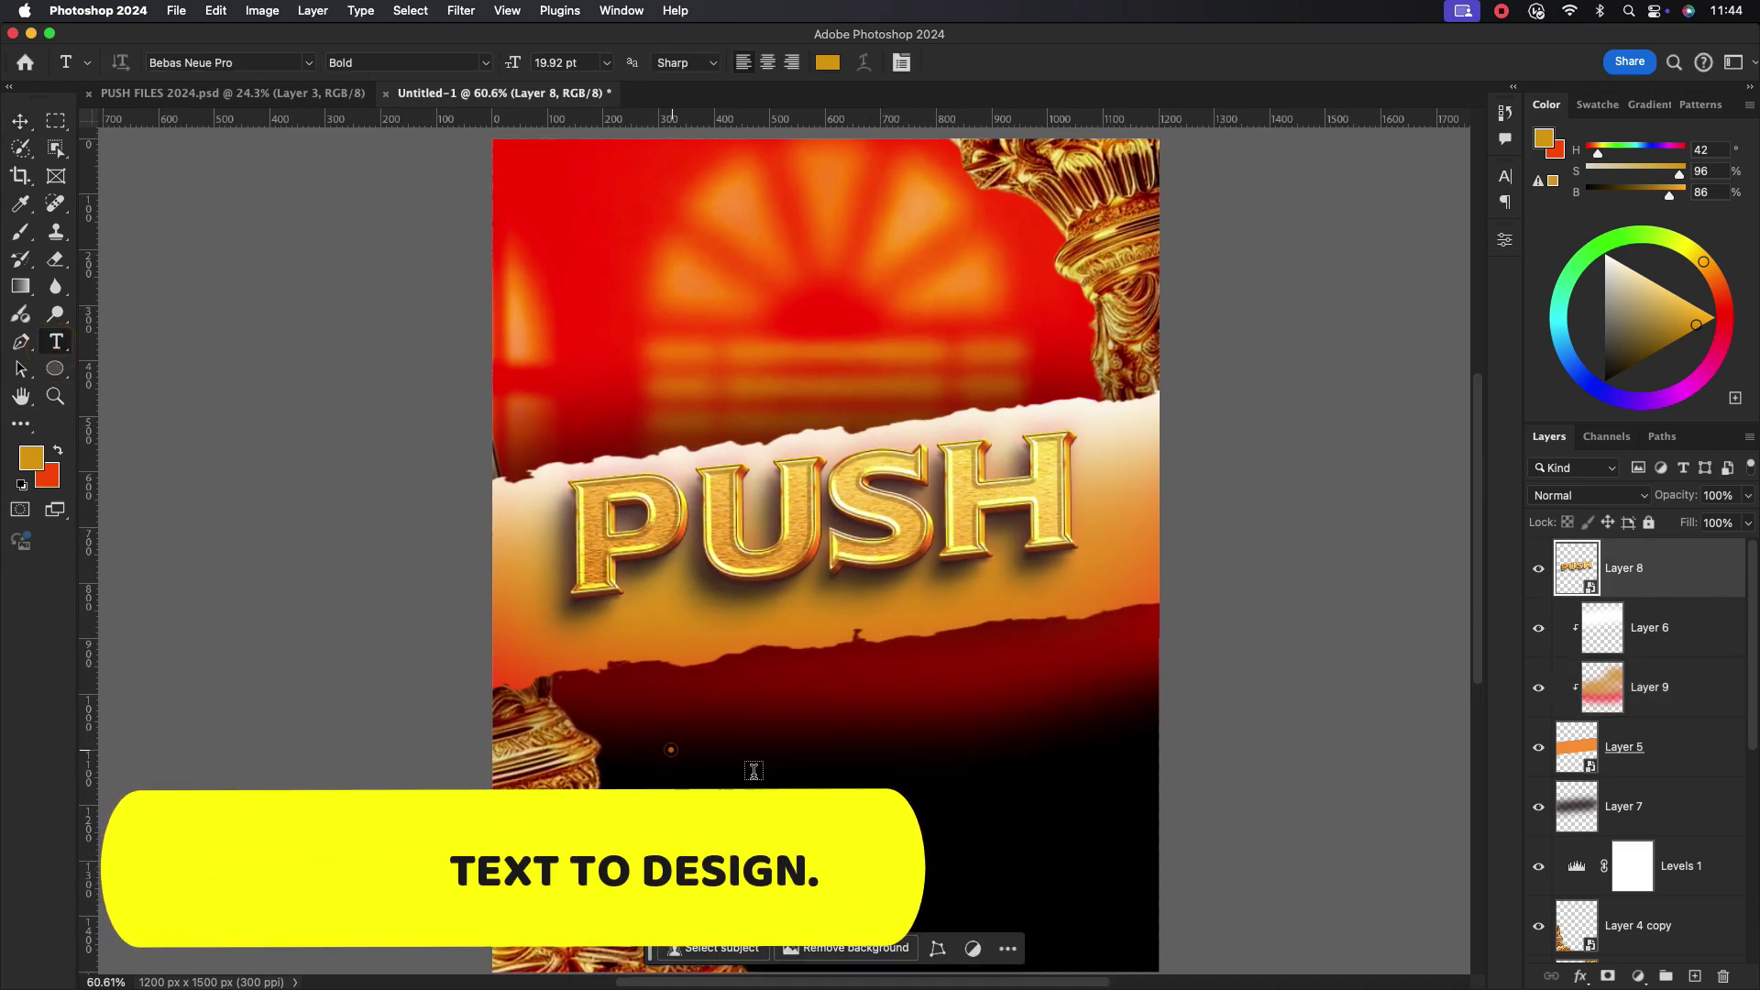
left_click(674, 747)
type("PRAISE UNTIL SOMETHING HAPPENS")
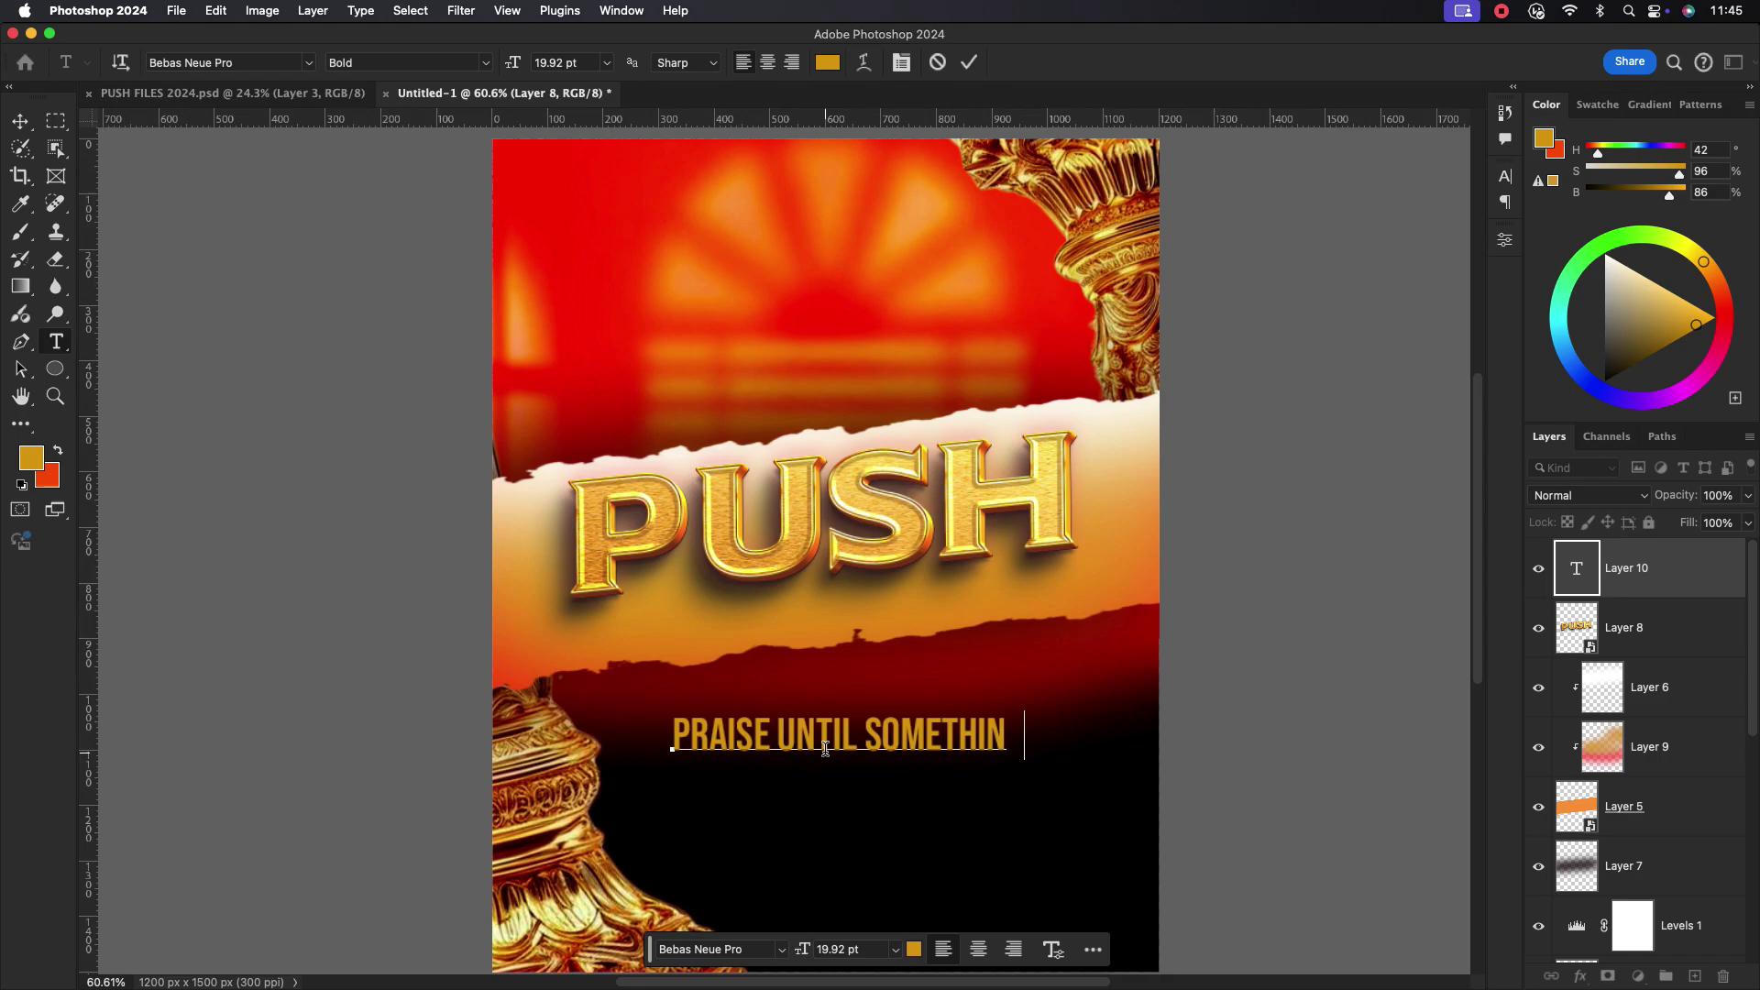
left_click(969, 62)
- Move the tagline onto the paper under the PUSH title and colour it black (000000)
left_click(19, 120)
left_click_drag(885, 733, 822, 604)
left_click(1505, 177)
left_click(1467, 297)
left_click(1123, 733)
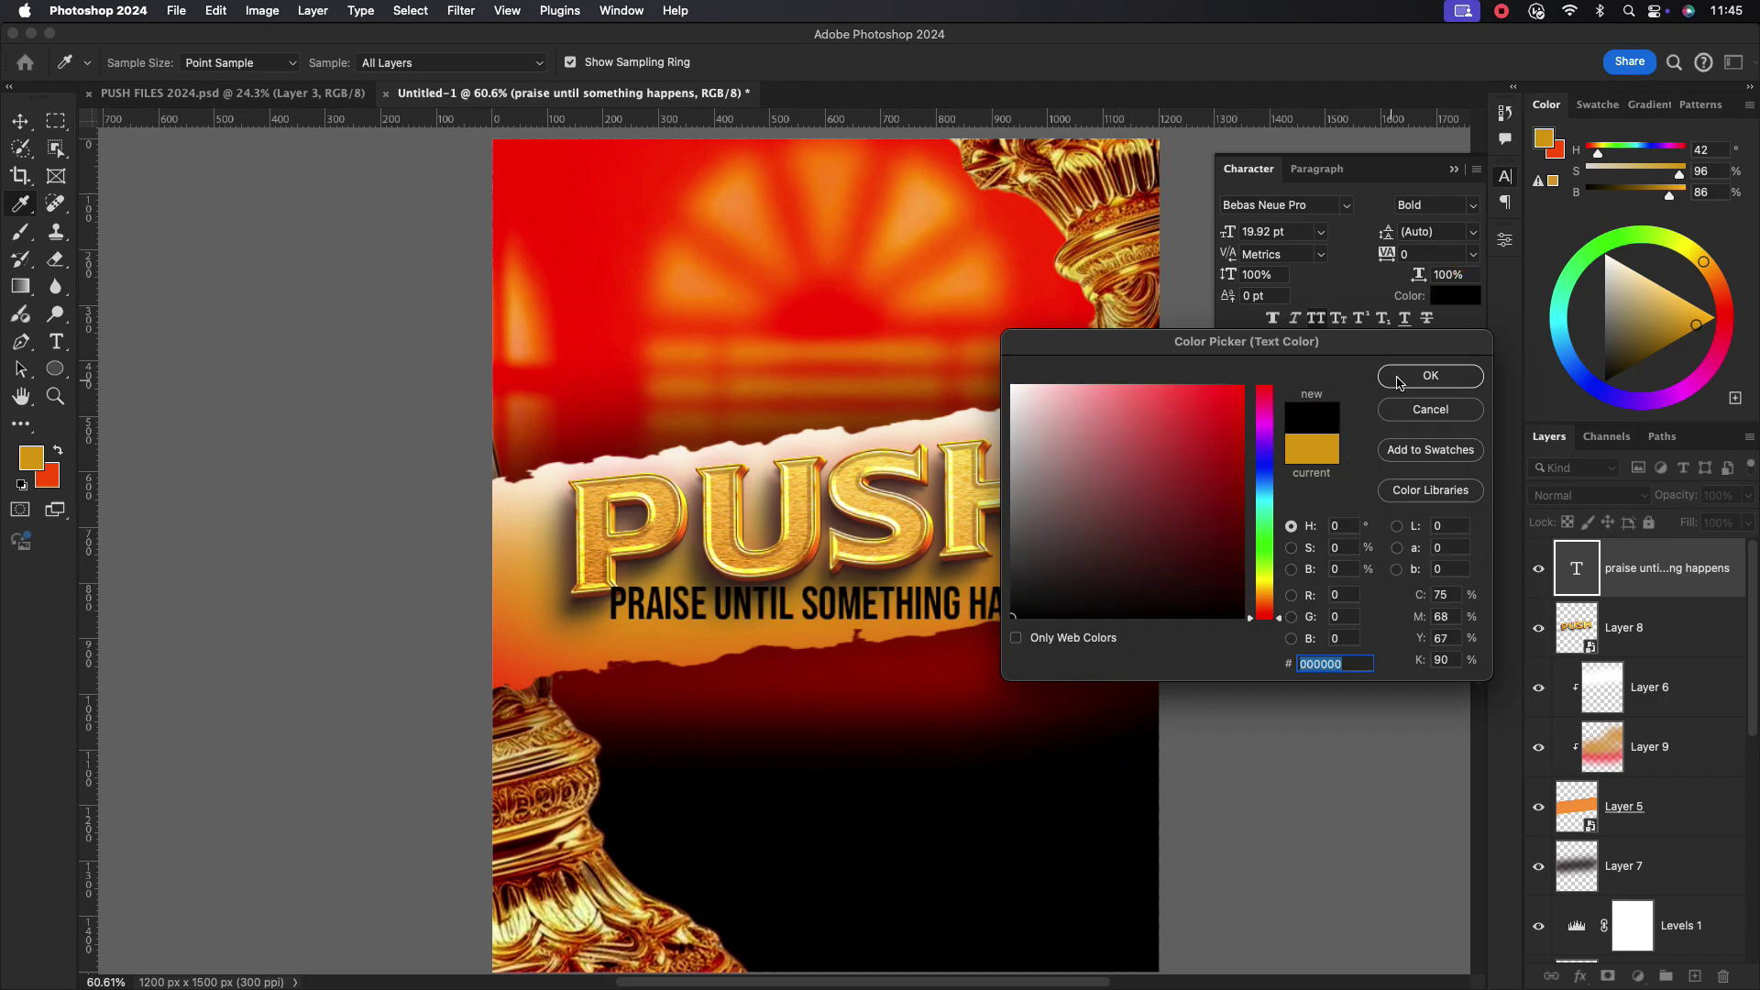
left_click(1403, 378)
- Enlarge the tagline to 21.17 pt and slant it to match the PUSH title's width and angle
key("super+t")
mouse_move(1095, 604)
left_mouse_down()
mouse_move(1090, 571)
mouse_move(986, 603)
mouse_move(1097, 587)
mouse_move(1000, 592)
mouse_move(1077, 601)
left_mouse_up()
left_click(1017, 61)
key("super+t")
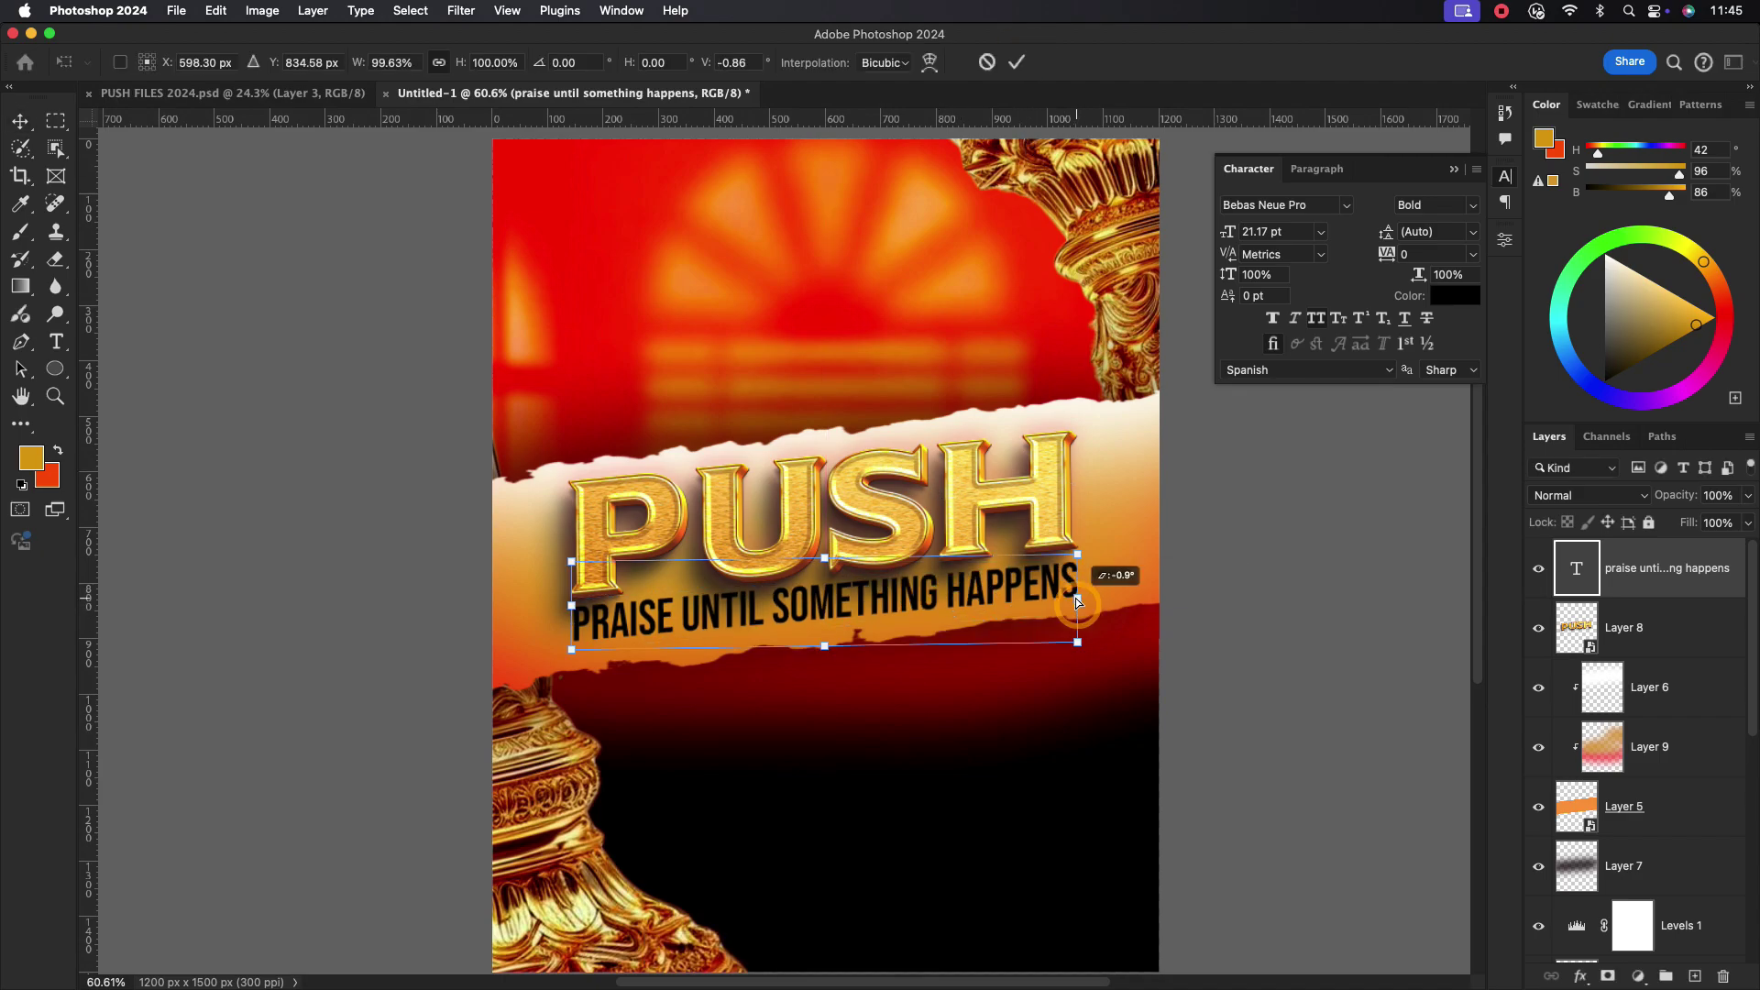
key("Return")
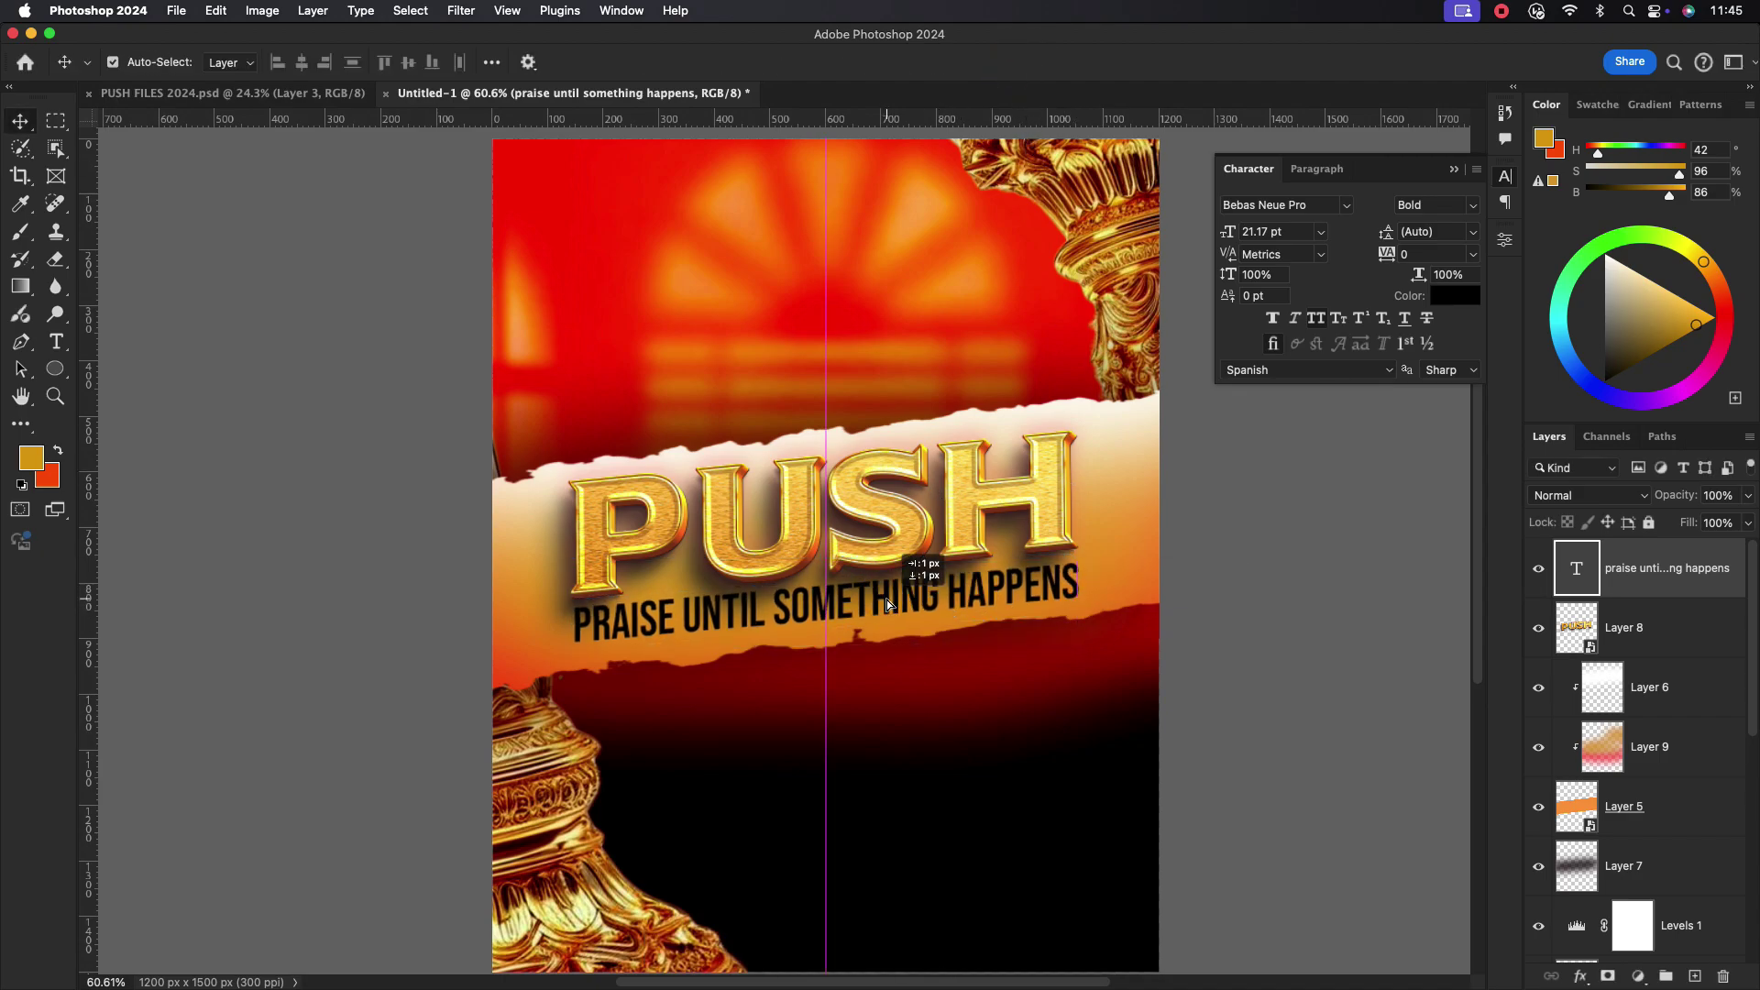
scroll(842, 631, "down", 3)
scroll(841, 629, "up", 3)
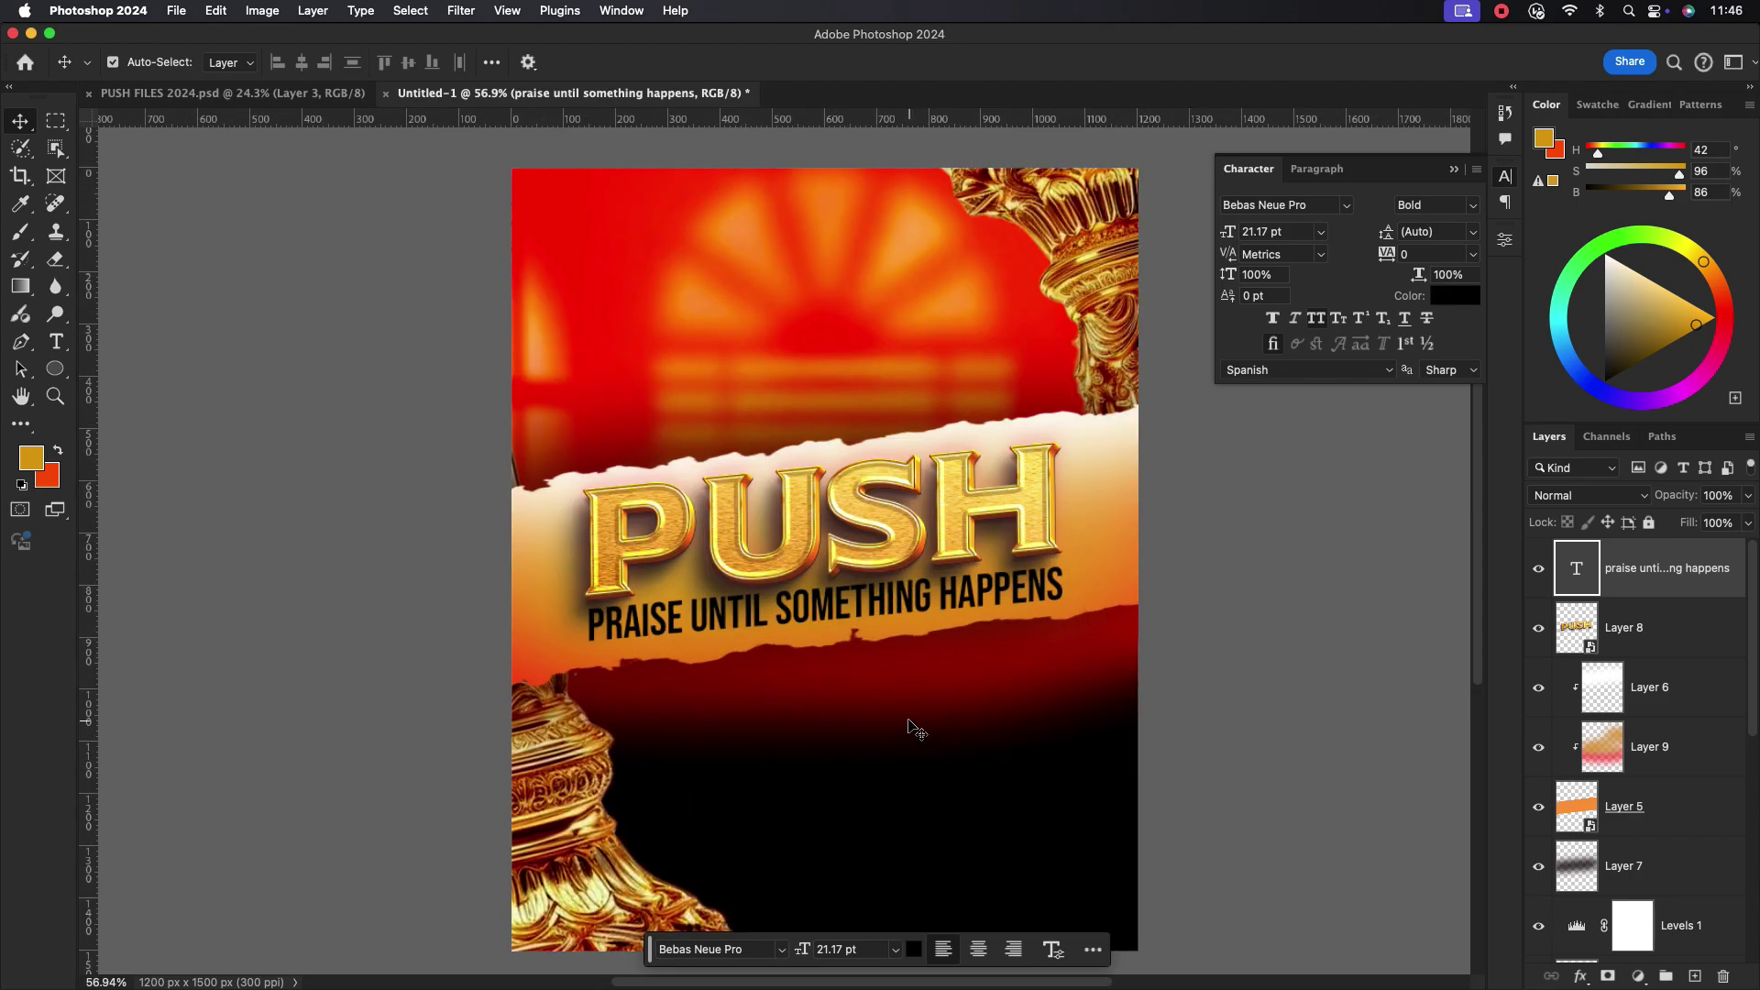
- Add a Curves adjustment above Layer 6 and raise the midtones of the RGB curve to brighten the artwork below
left_click_drag(895, 739, 883, 699)
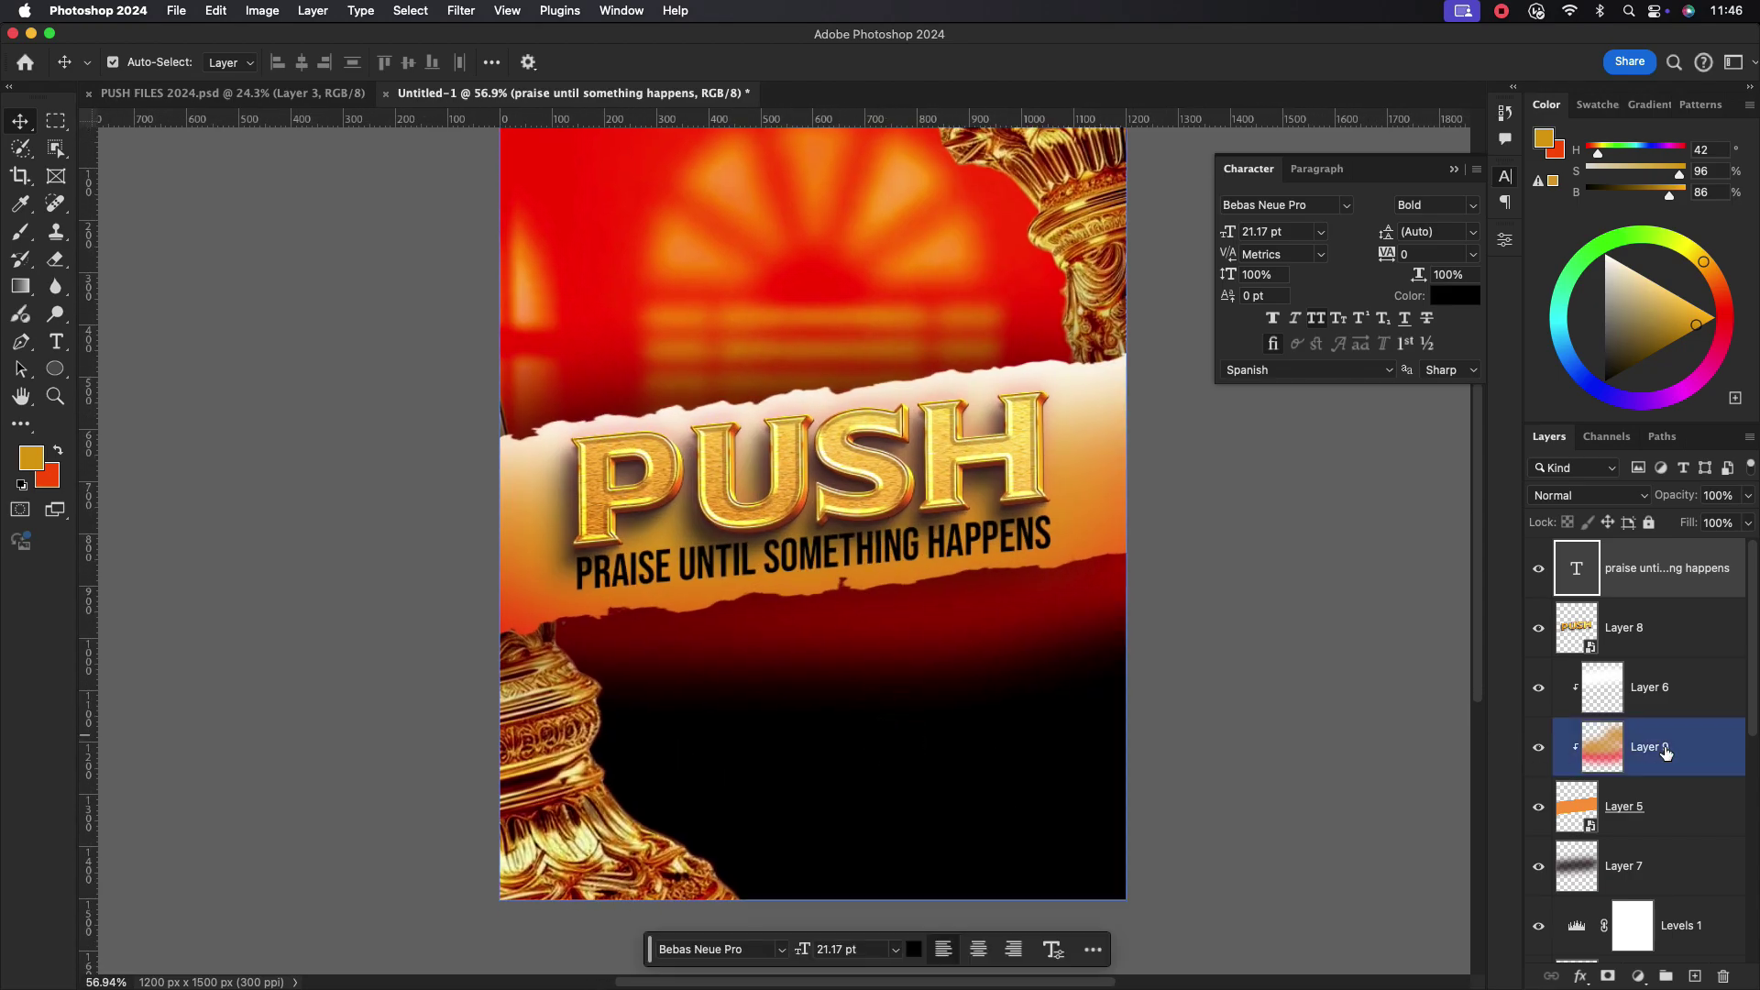
left_click(1685, 685)
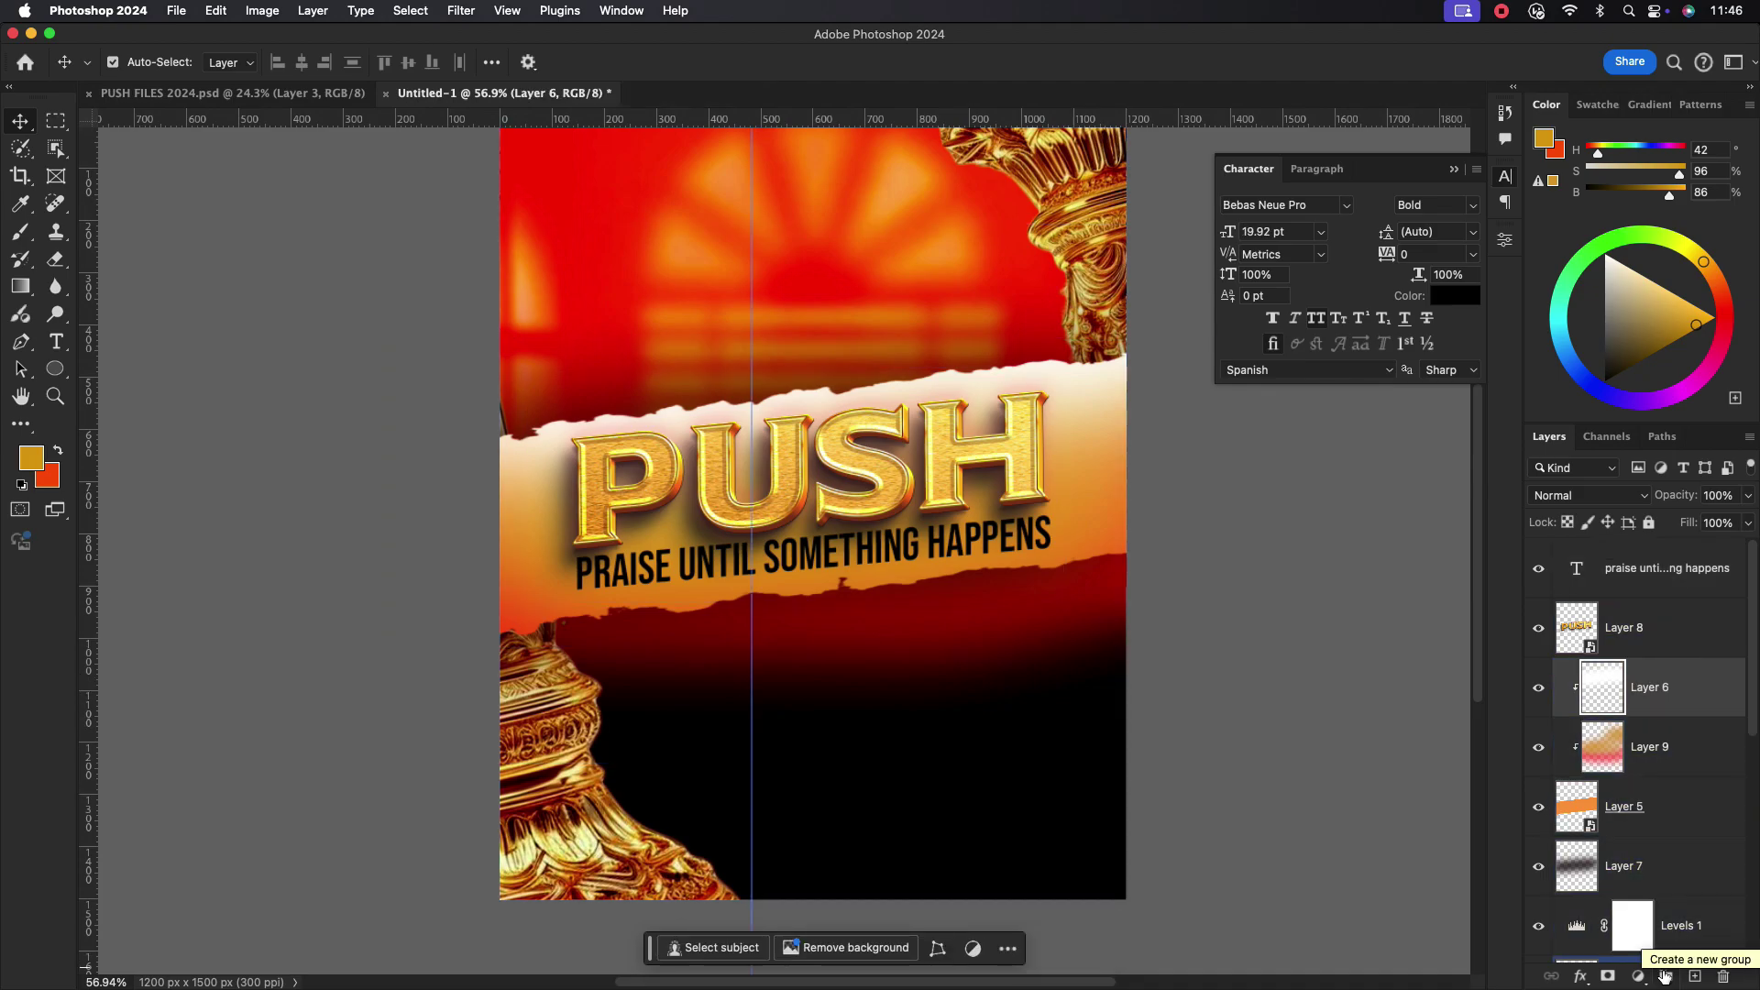
left_click(1639, 977)
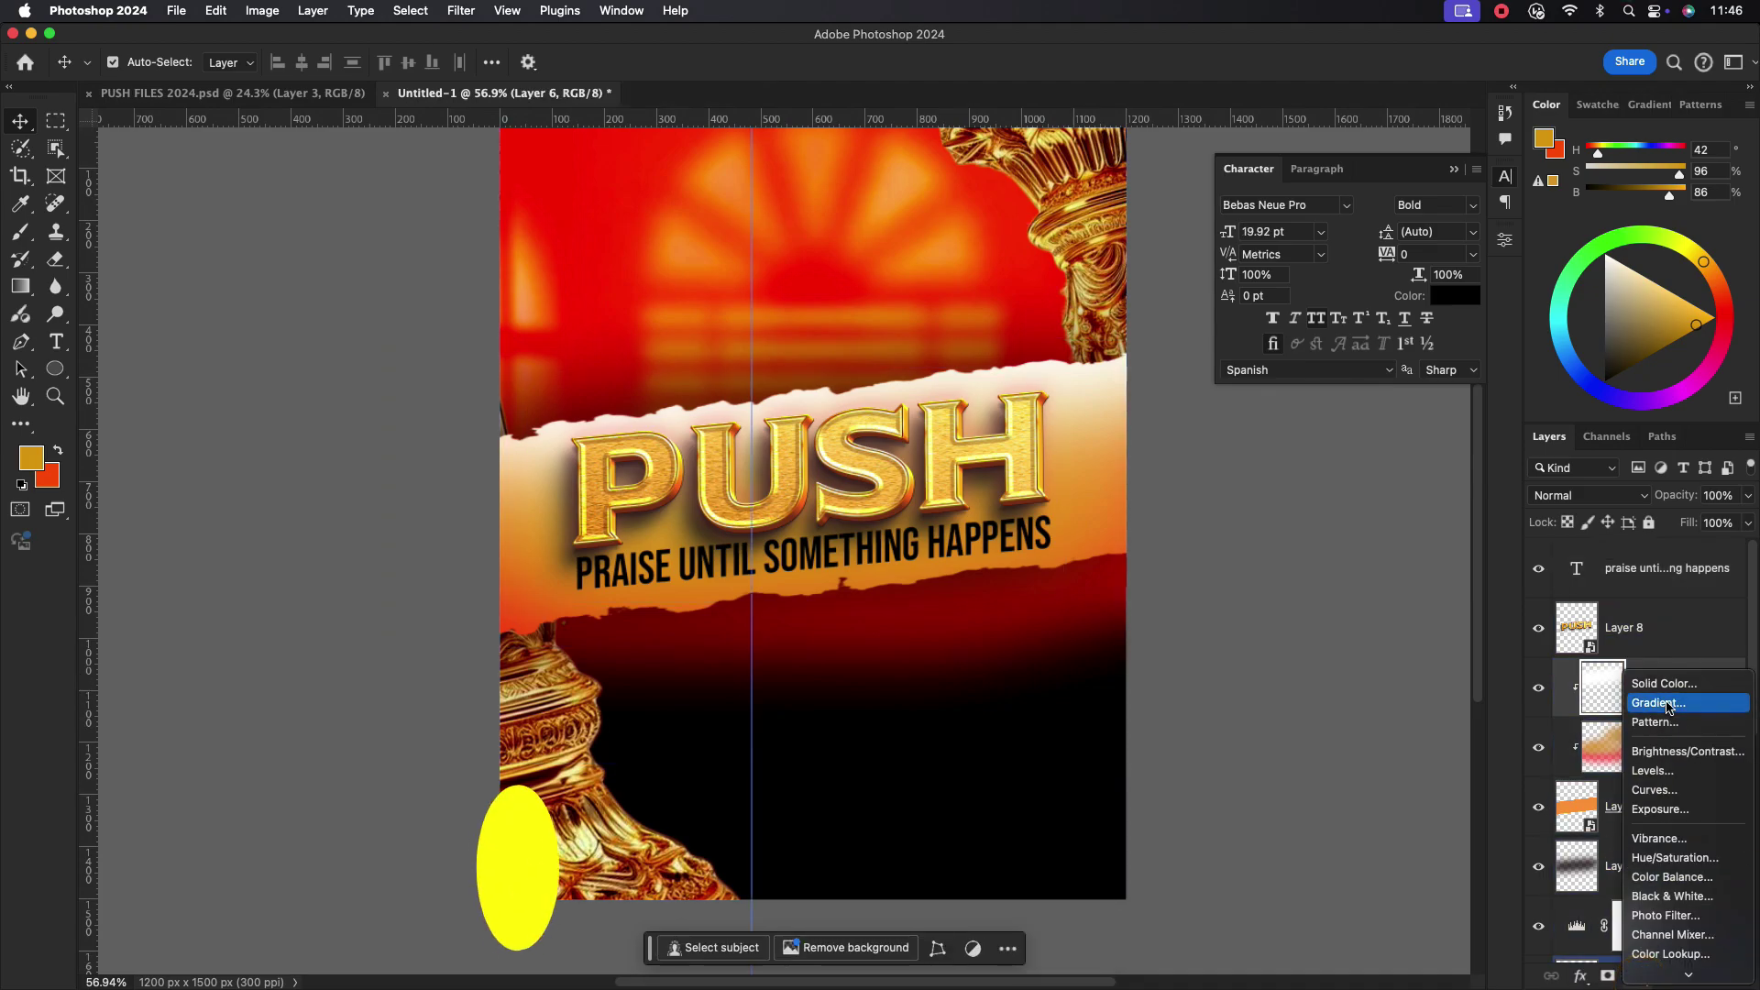
left_click(1655, 770)
left_click_drag(1356, 456, 1357, 395)
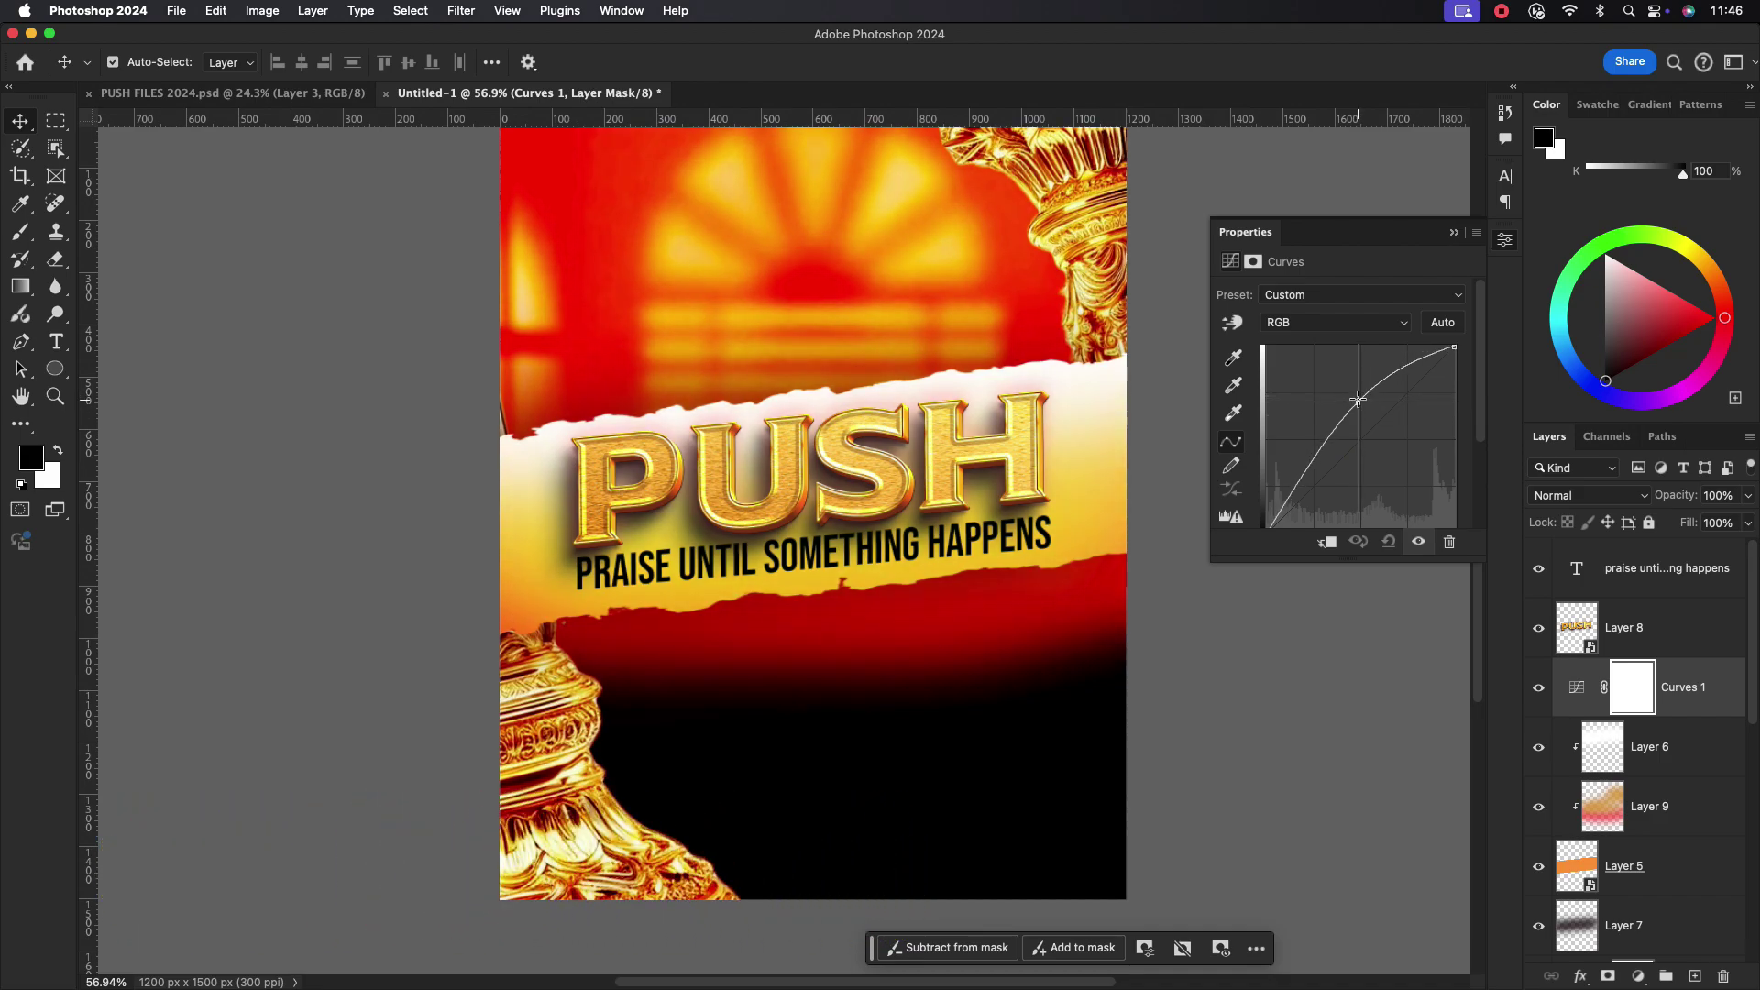
left_click(1454, 232)
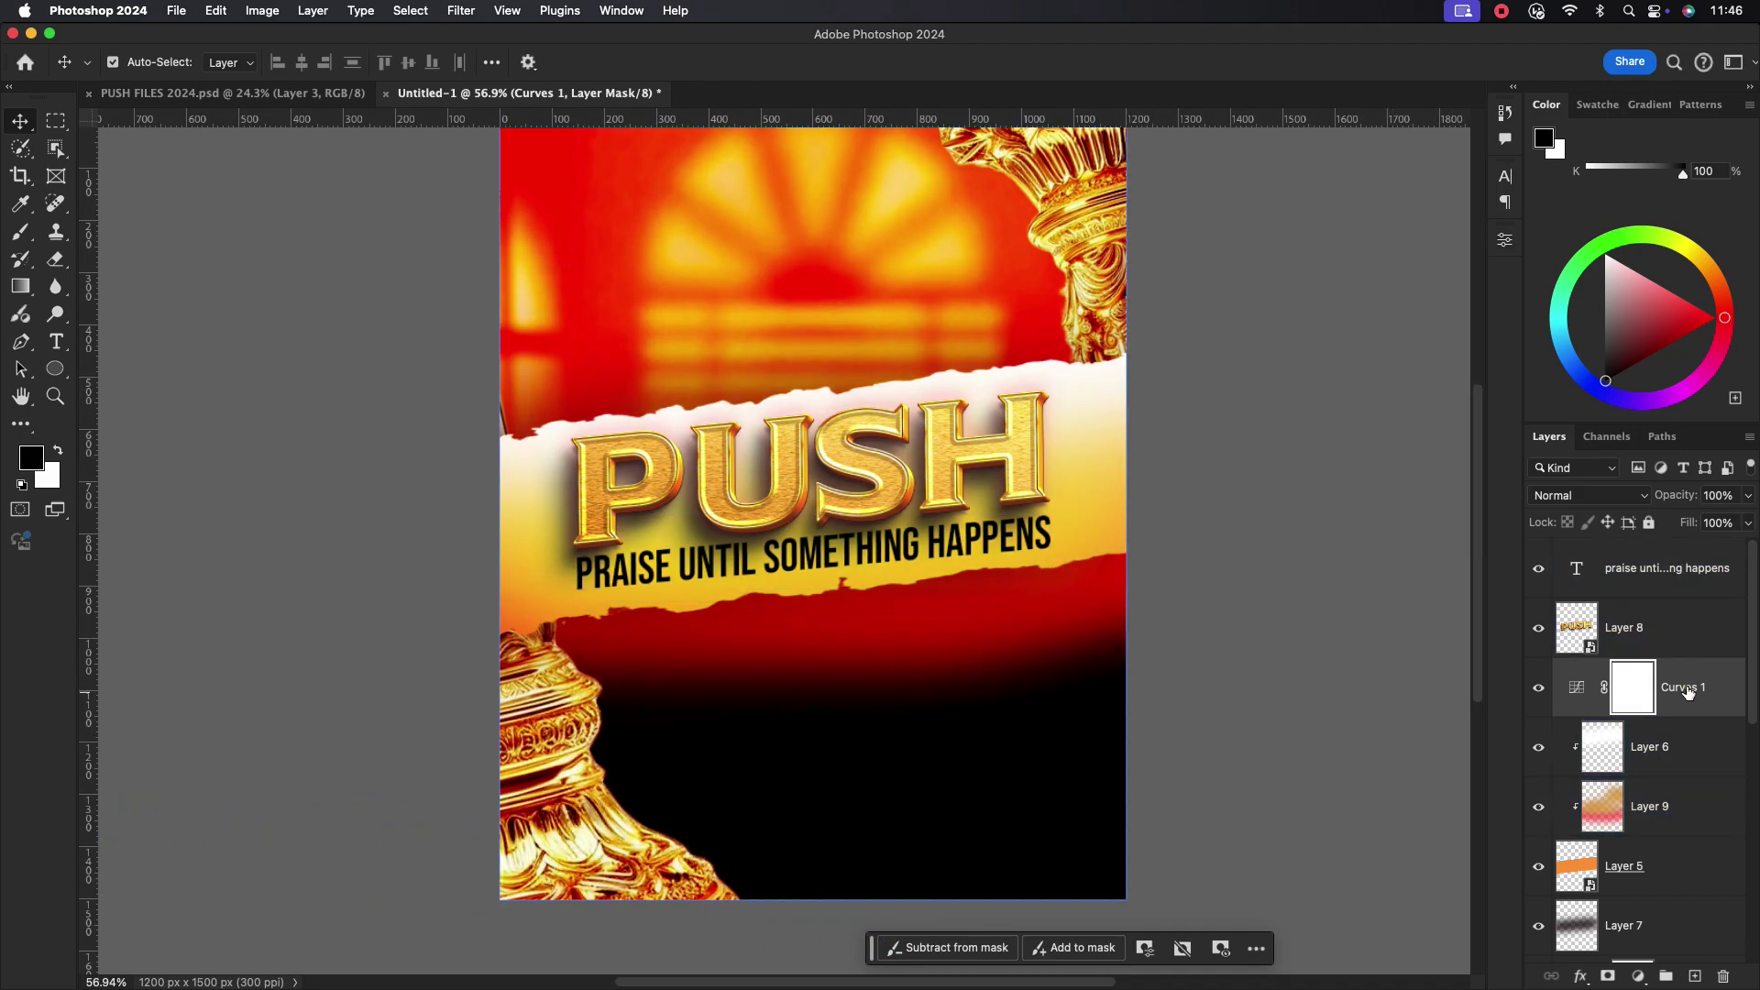
- Paint black on the Curves mask over the lower-left and upper-right golden pillars to remove the brightening there
left_click(1688, 693)
scroll(1669, 775, "down", 3)
scroll(1666, 774, "up", 3)
left_click(1634, 689)
key("b")
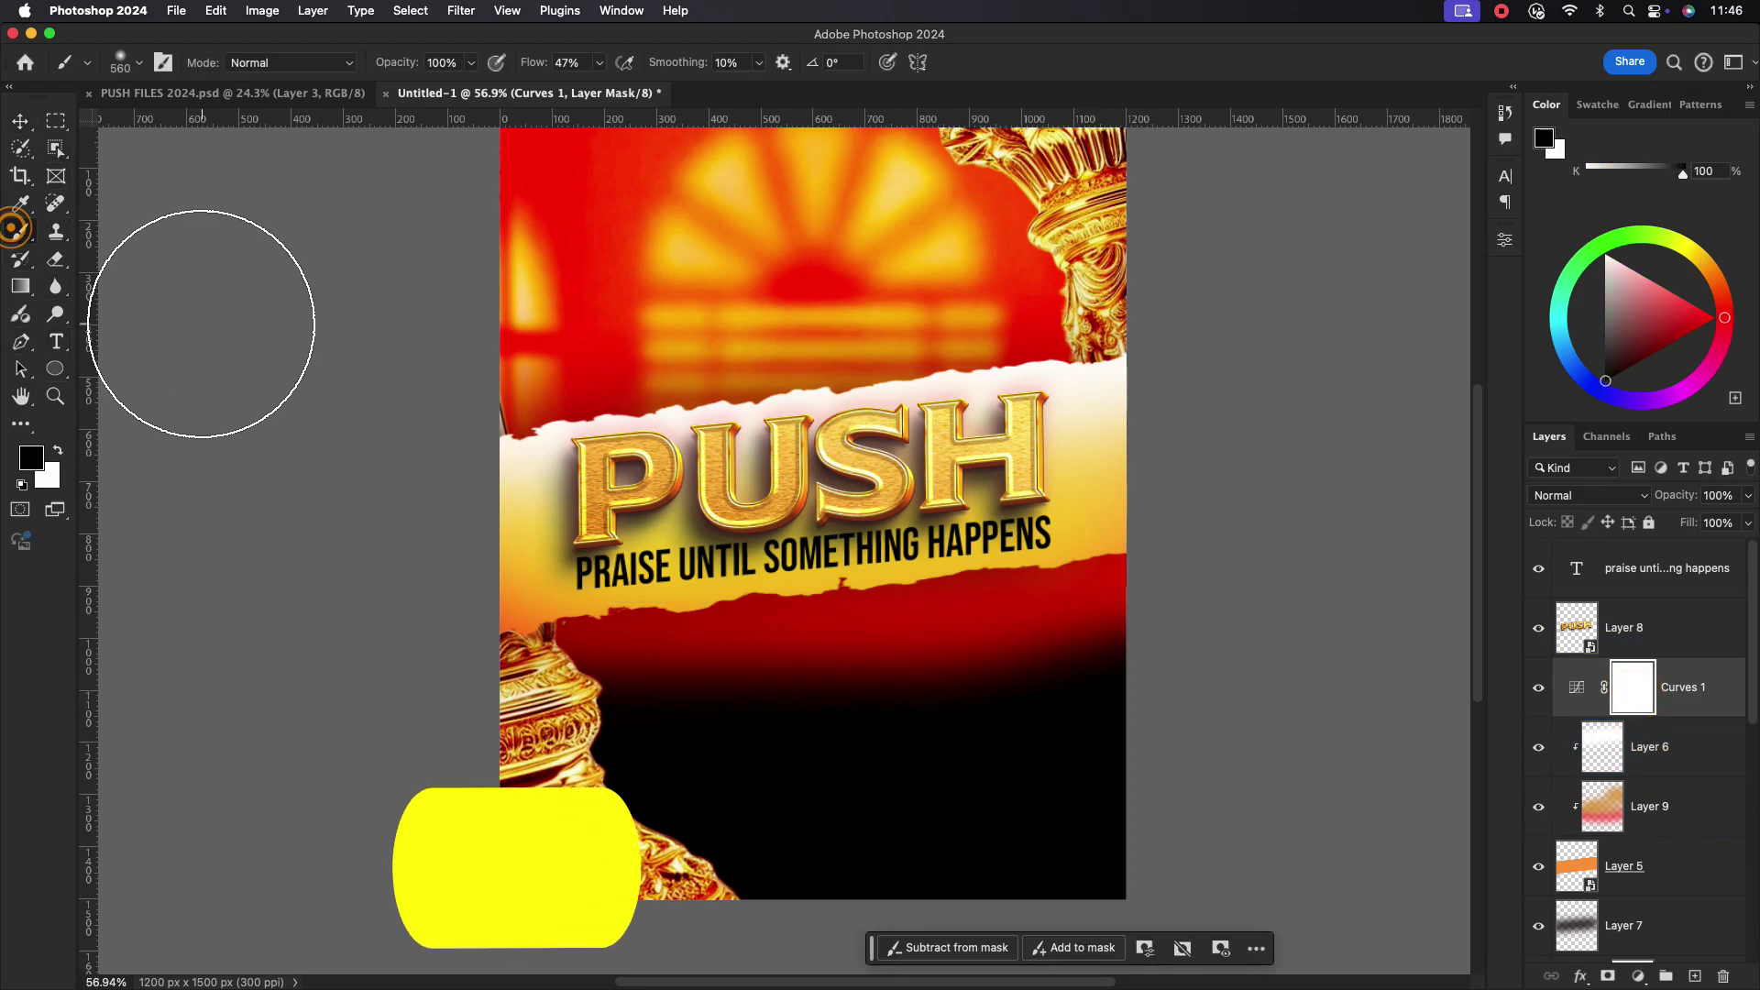
mouse_move(490, 699)
left_mouse_down()
mouse_move(639, 953)
mouse_move(532, 807)
left_mouse_up()
mouse_move(1106, 316)
left_mouse_down()
mouse_move(1088, 180)
mouse_move(1018, 85)
mouse_move(1163, 309)
mouse_move(1081, 115)
left_mouse_up()
scroll(1179, 235, "up", 3)
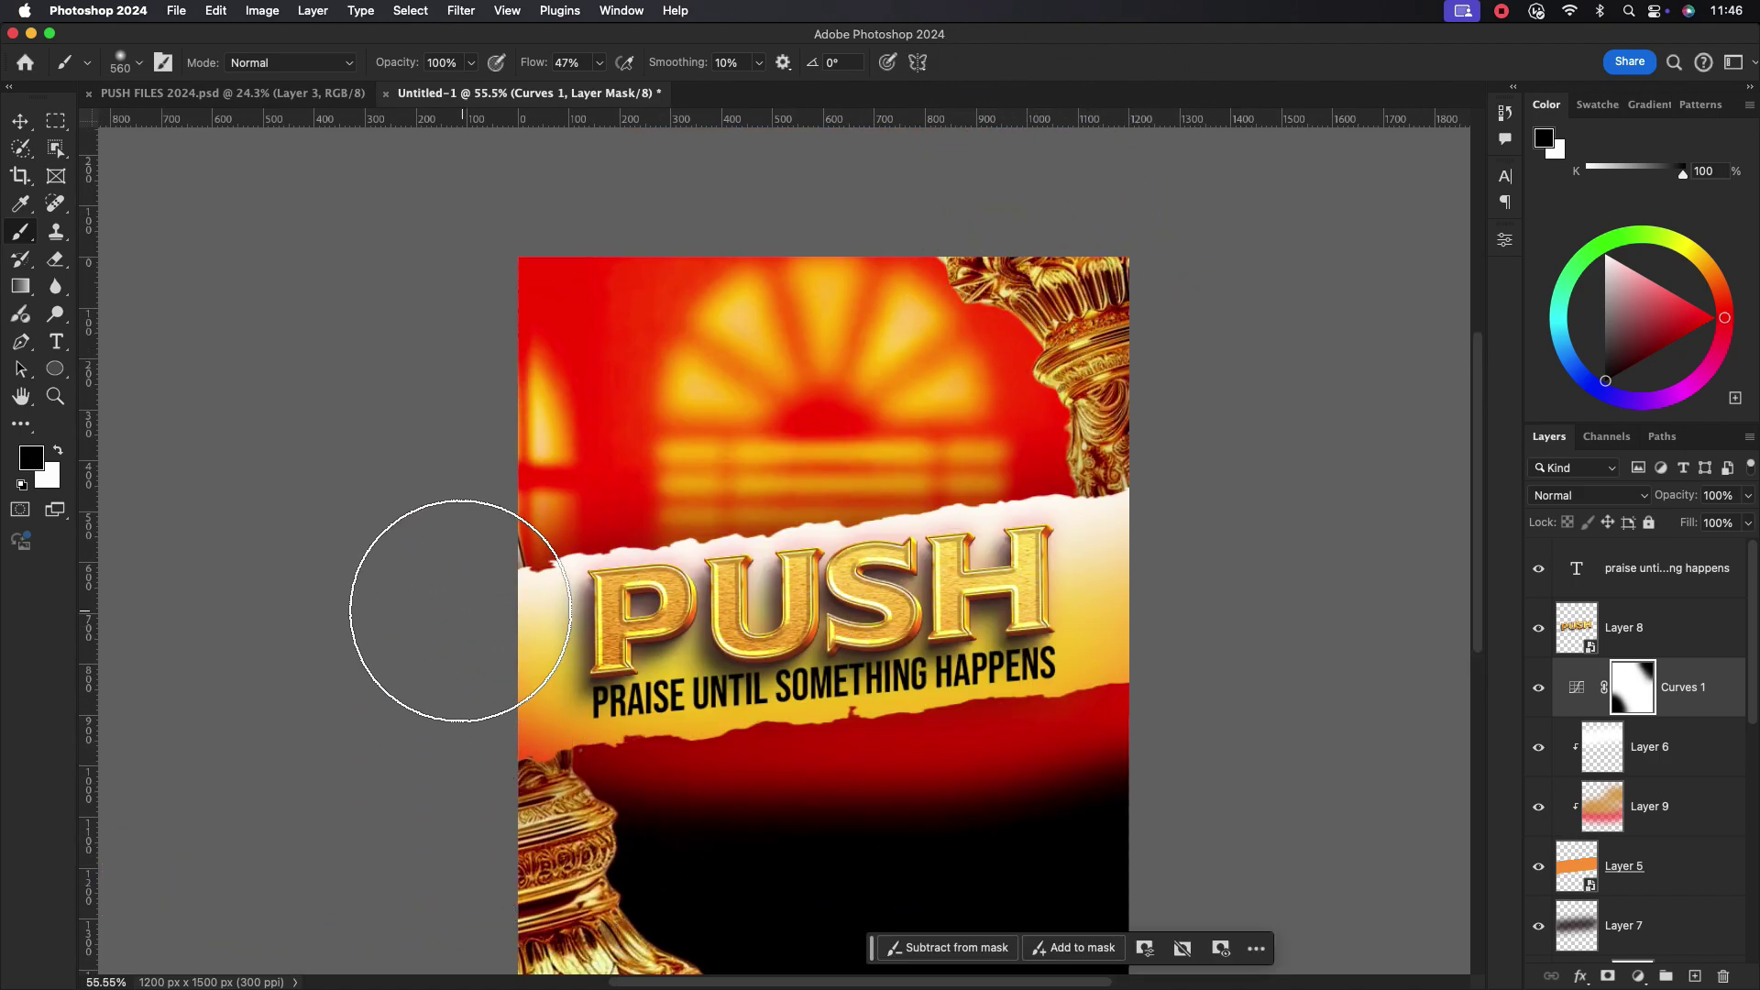
- Recolour the tagline to a very dark red sampled from the glow beneath the torn paper
left_click(21, 121)
scroll(798, 568, "down", 3)
scroll(797, 569, "right", 2)
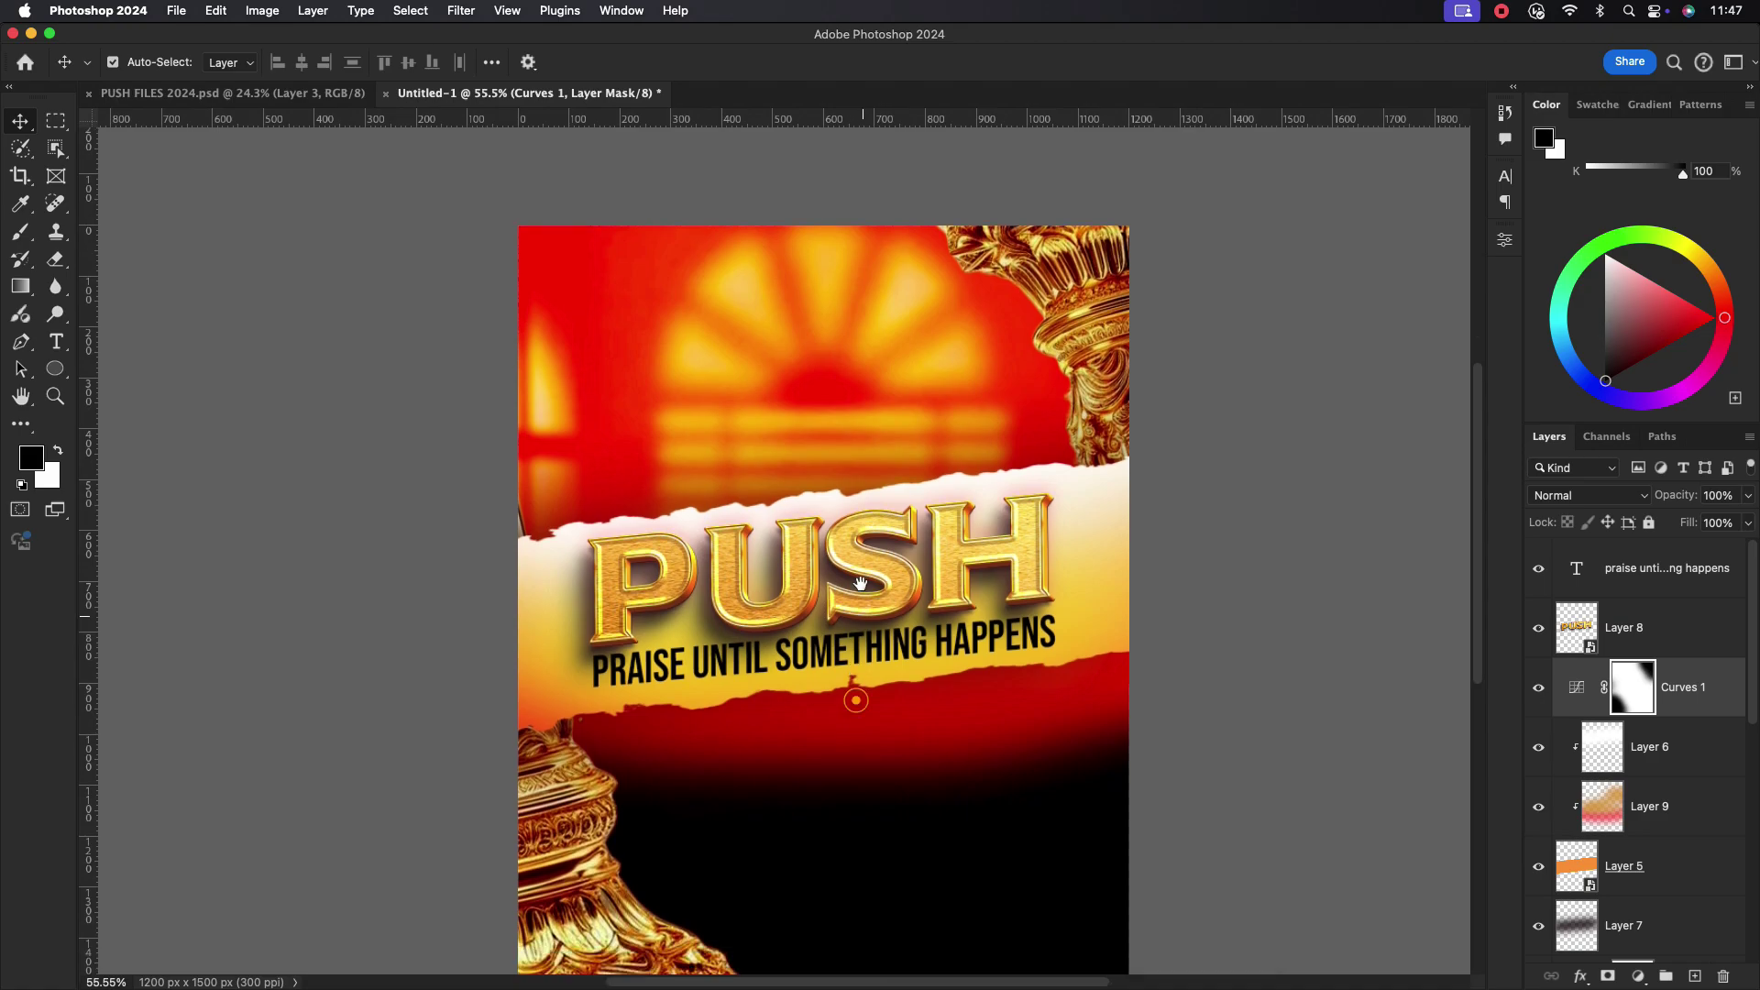
left_click(1646, 608)
left_click(1655, 573)
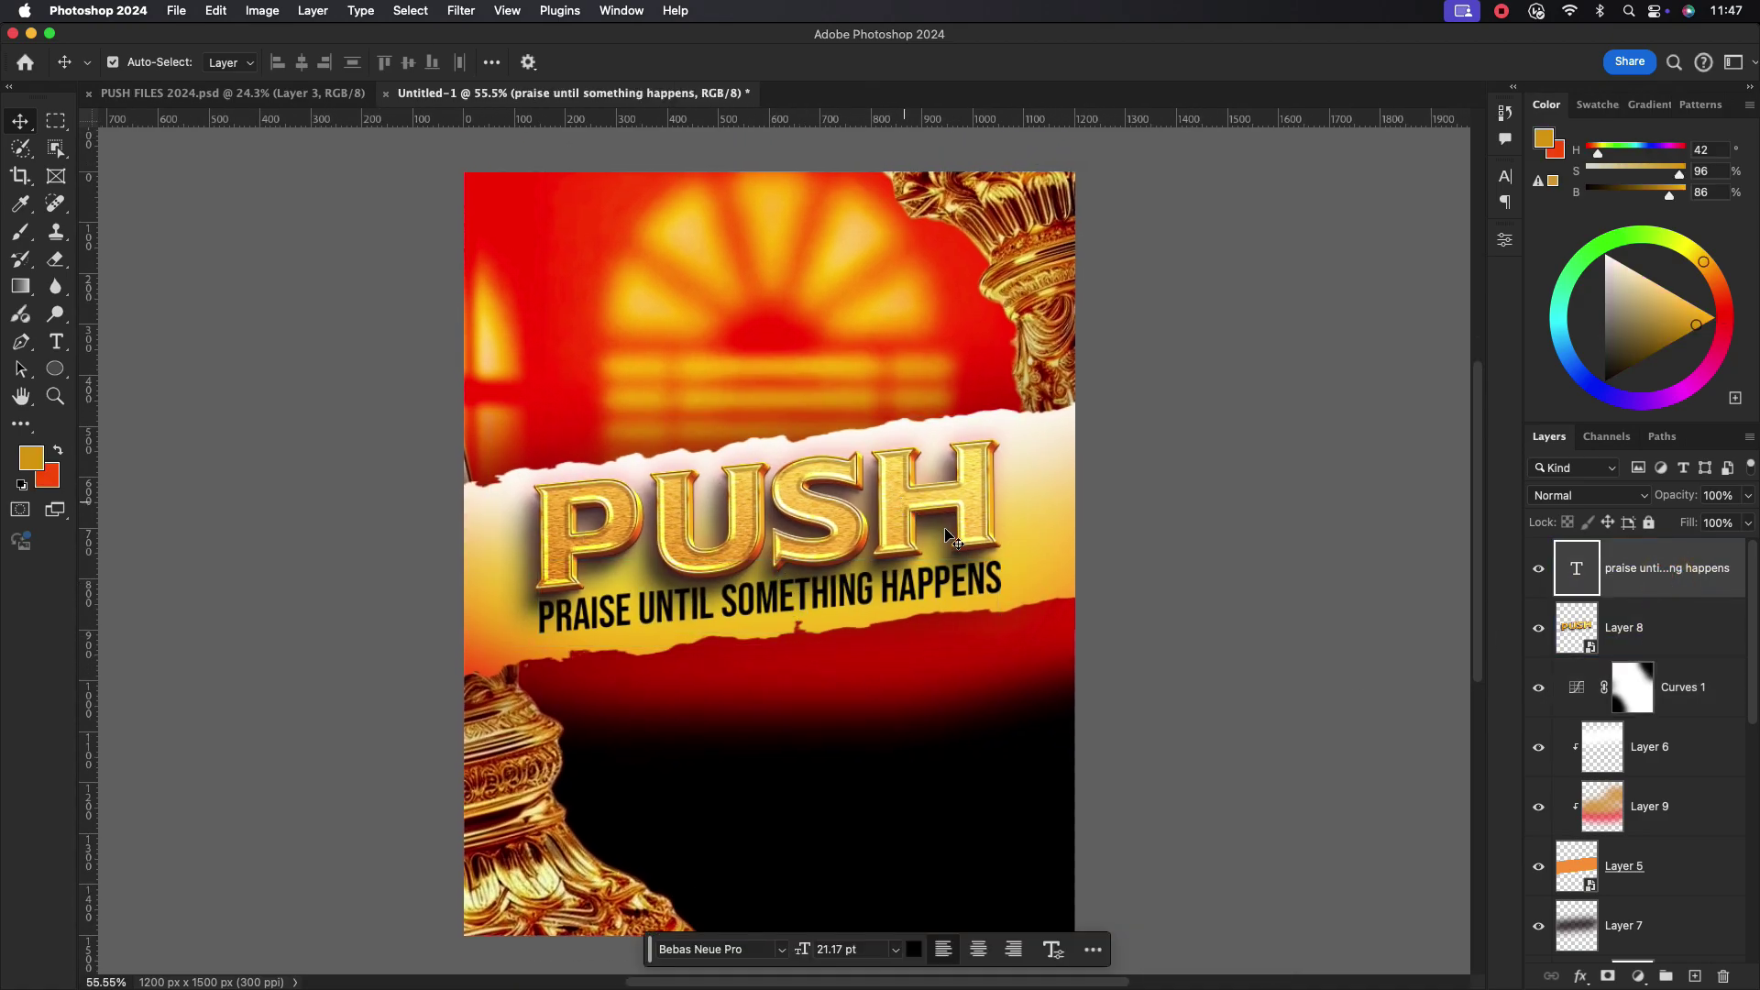
left_click(1507, 176)
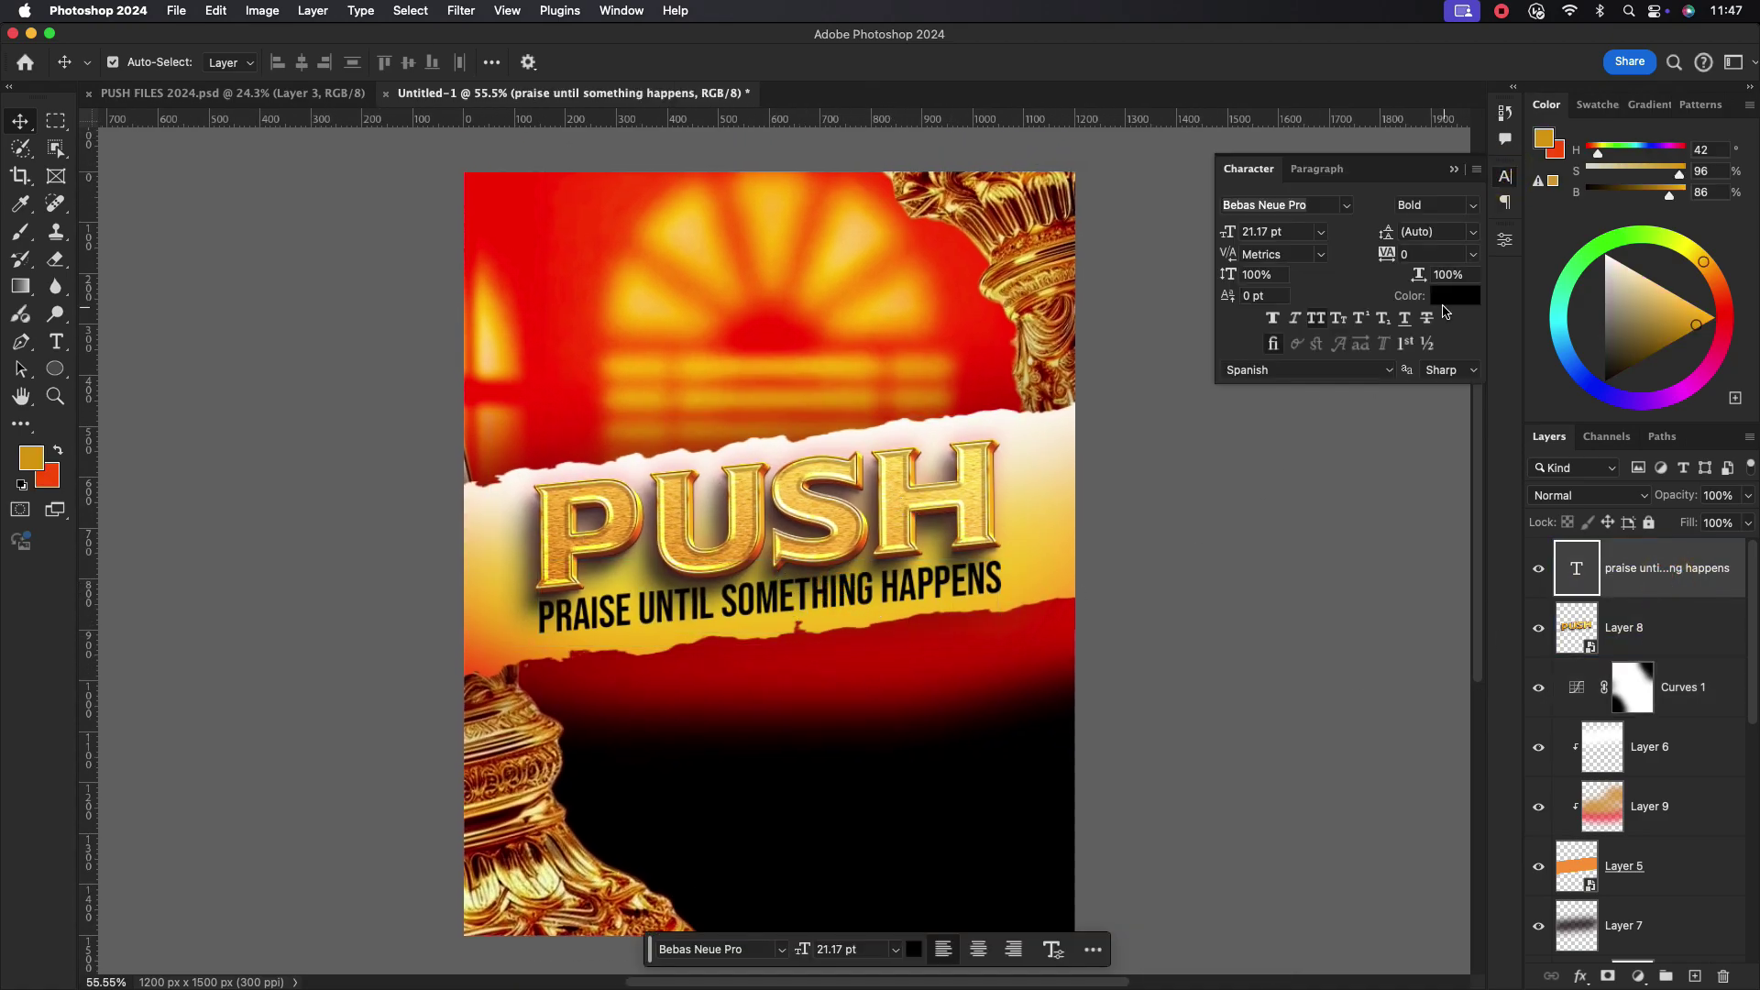
left_click(1452, 296)
left_click(954, 687)
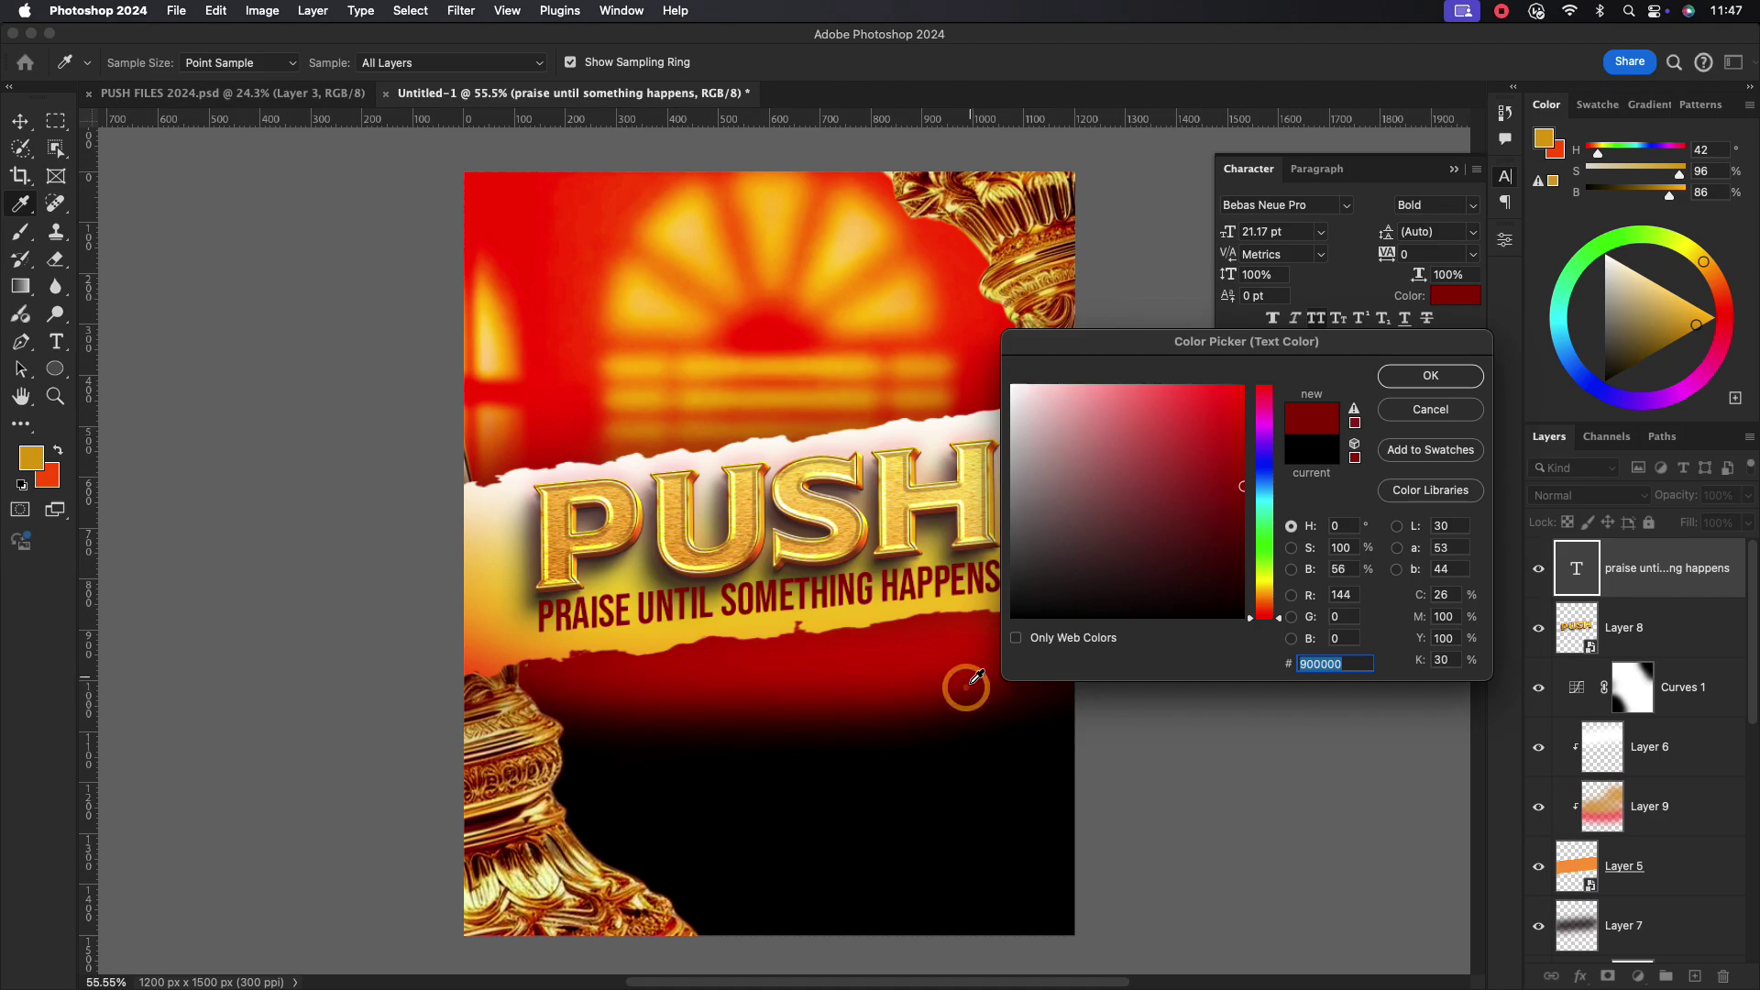
key("Return")
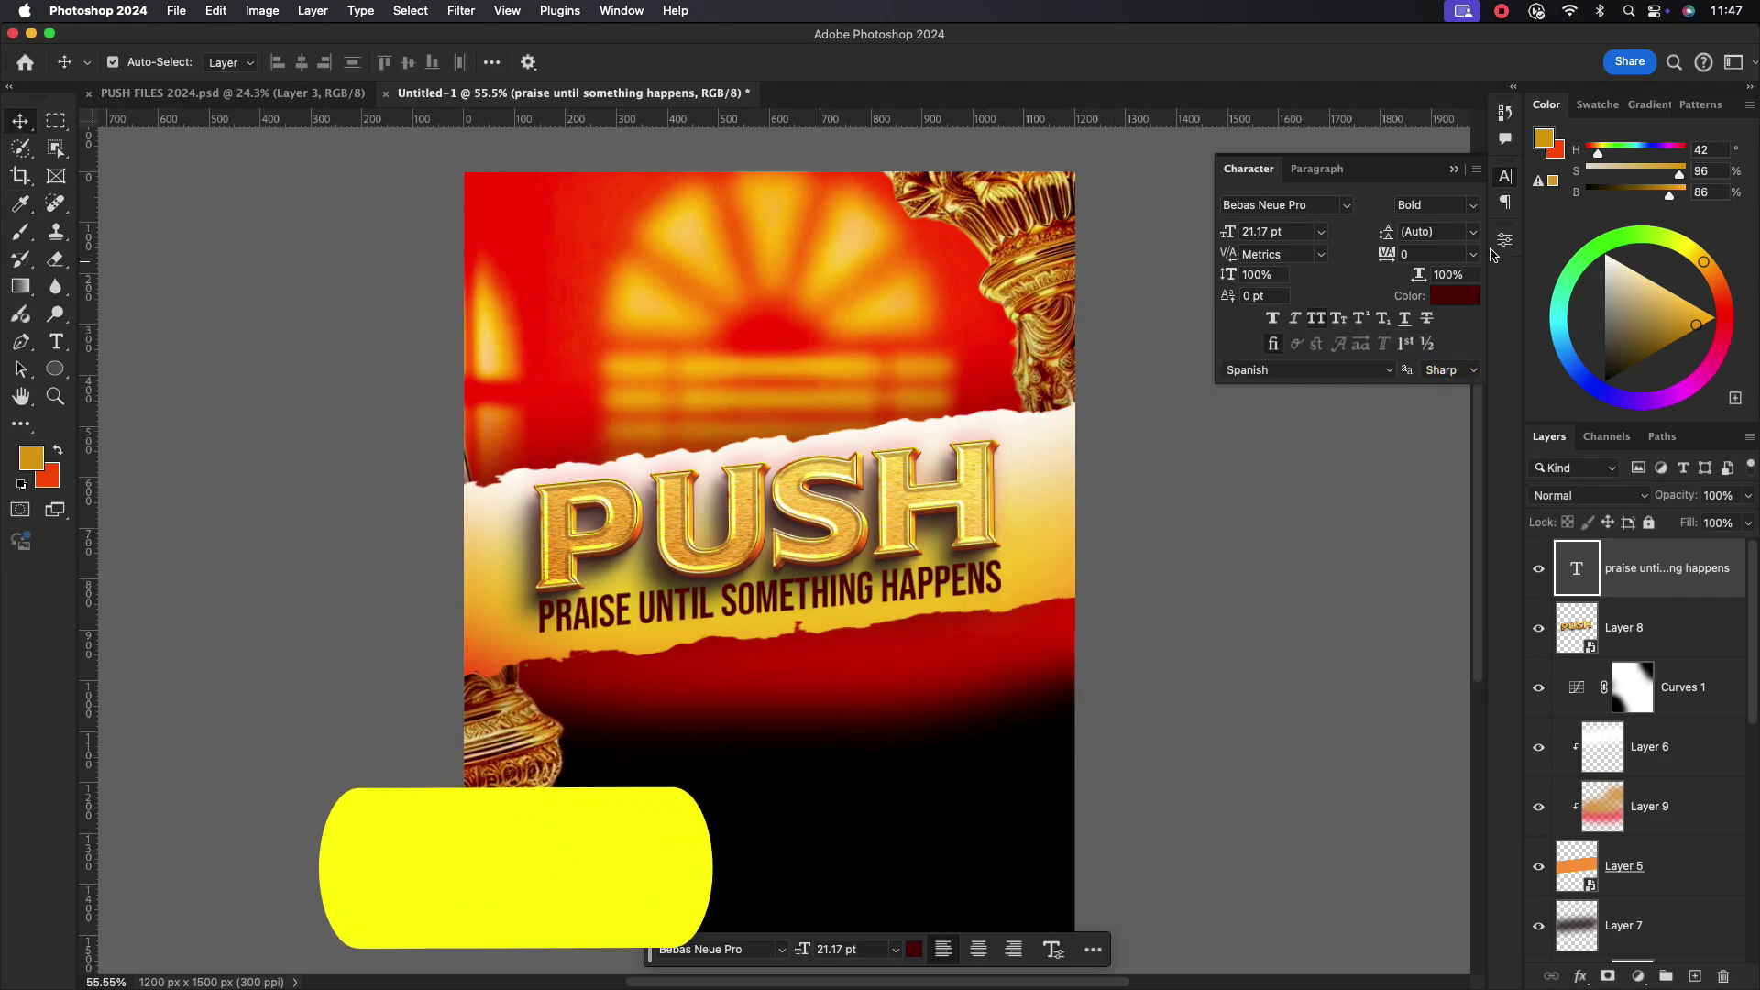
- Copy the heart-shaped church logo from the PUSH FILES document into the flyer, scale it to 13.31% and place it near the top
left_click(223, 94)
left_click_drag(472, 348, 615, 240)
key("super+t")
left_click_drag(834, 234, 726, 256)
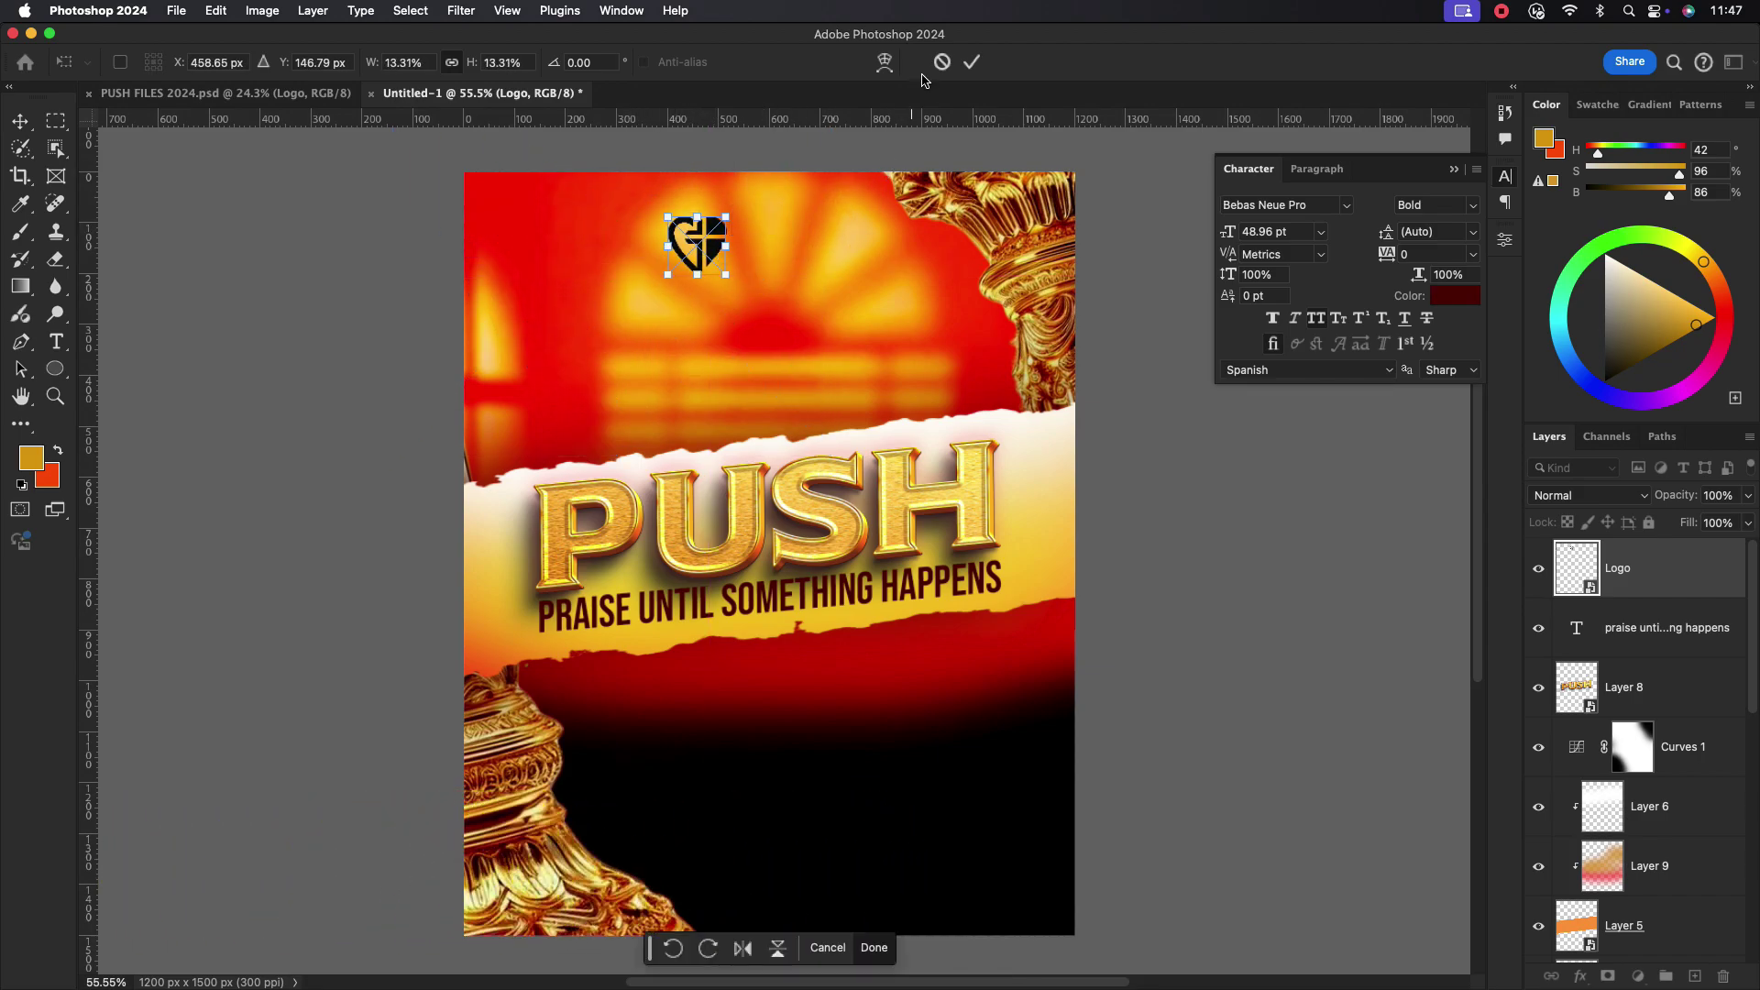
left_click(972, 61)
left_click(1604, 642)
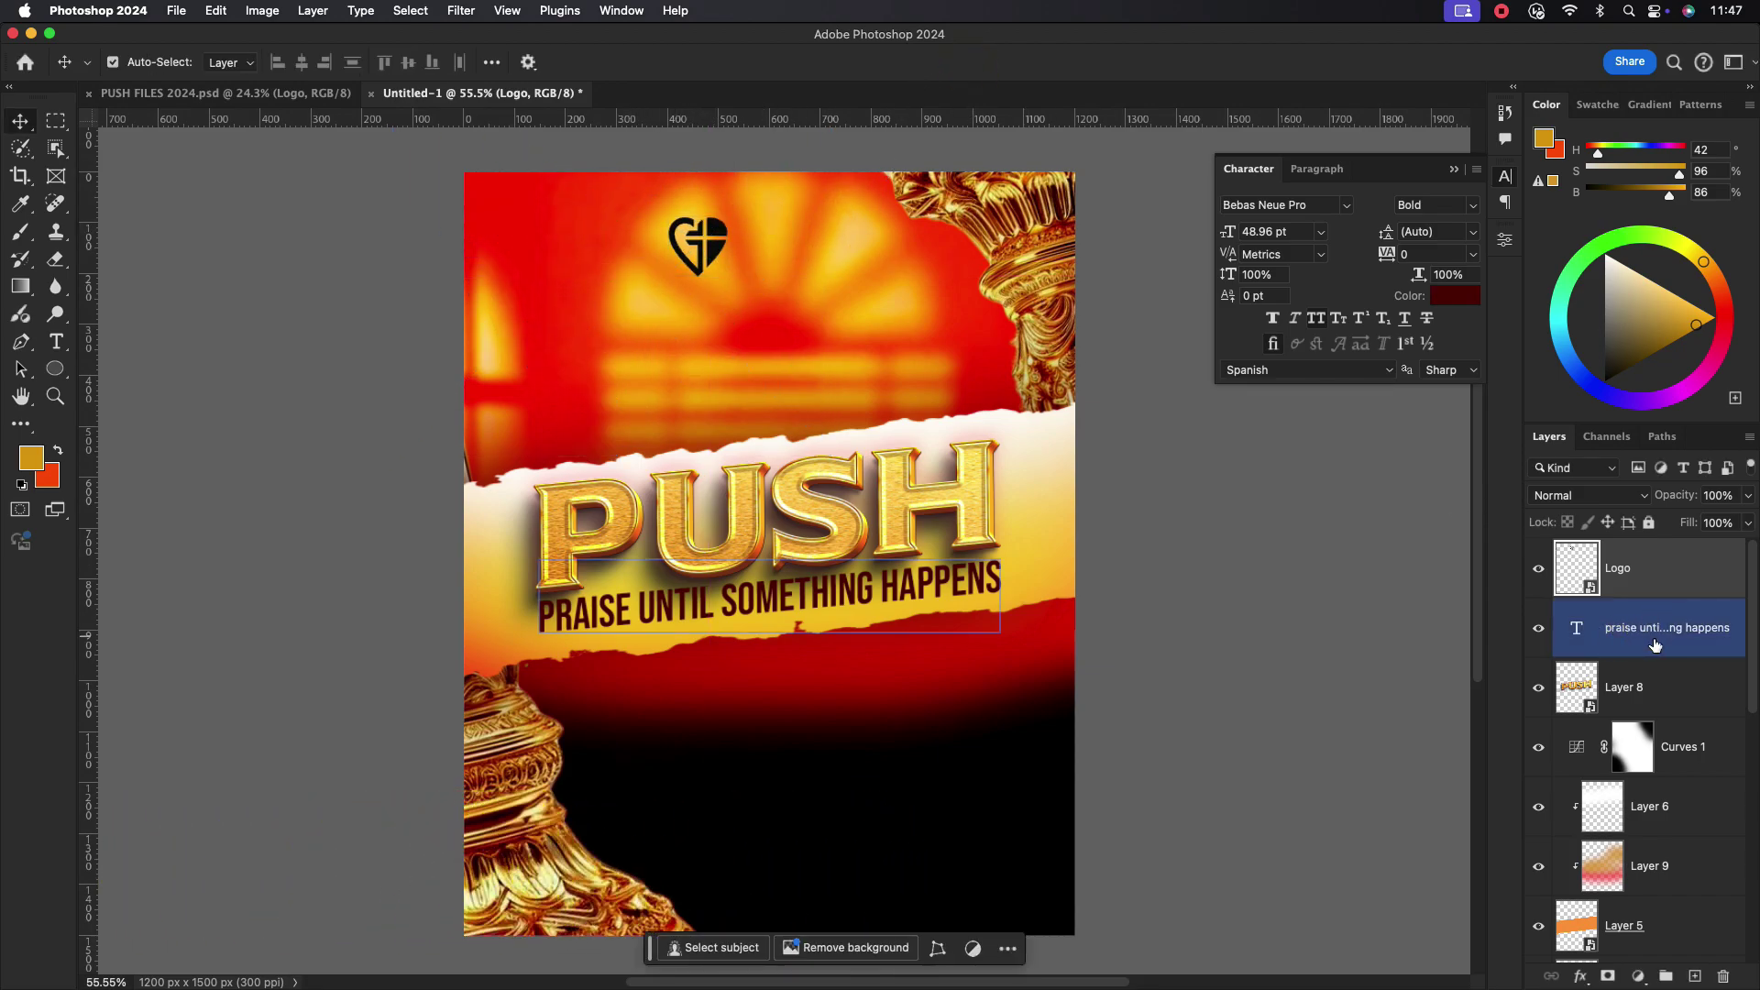
- Add a new blank layer directly above Layer 1 in the layer stack
scroll(1669, 729, "down", 4)
scroll(1677, 697, "up", 3)
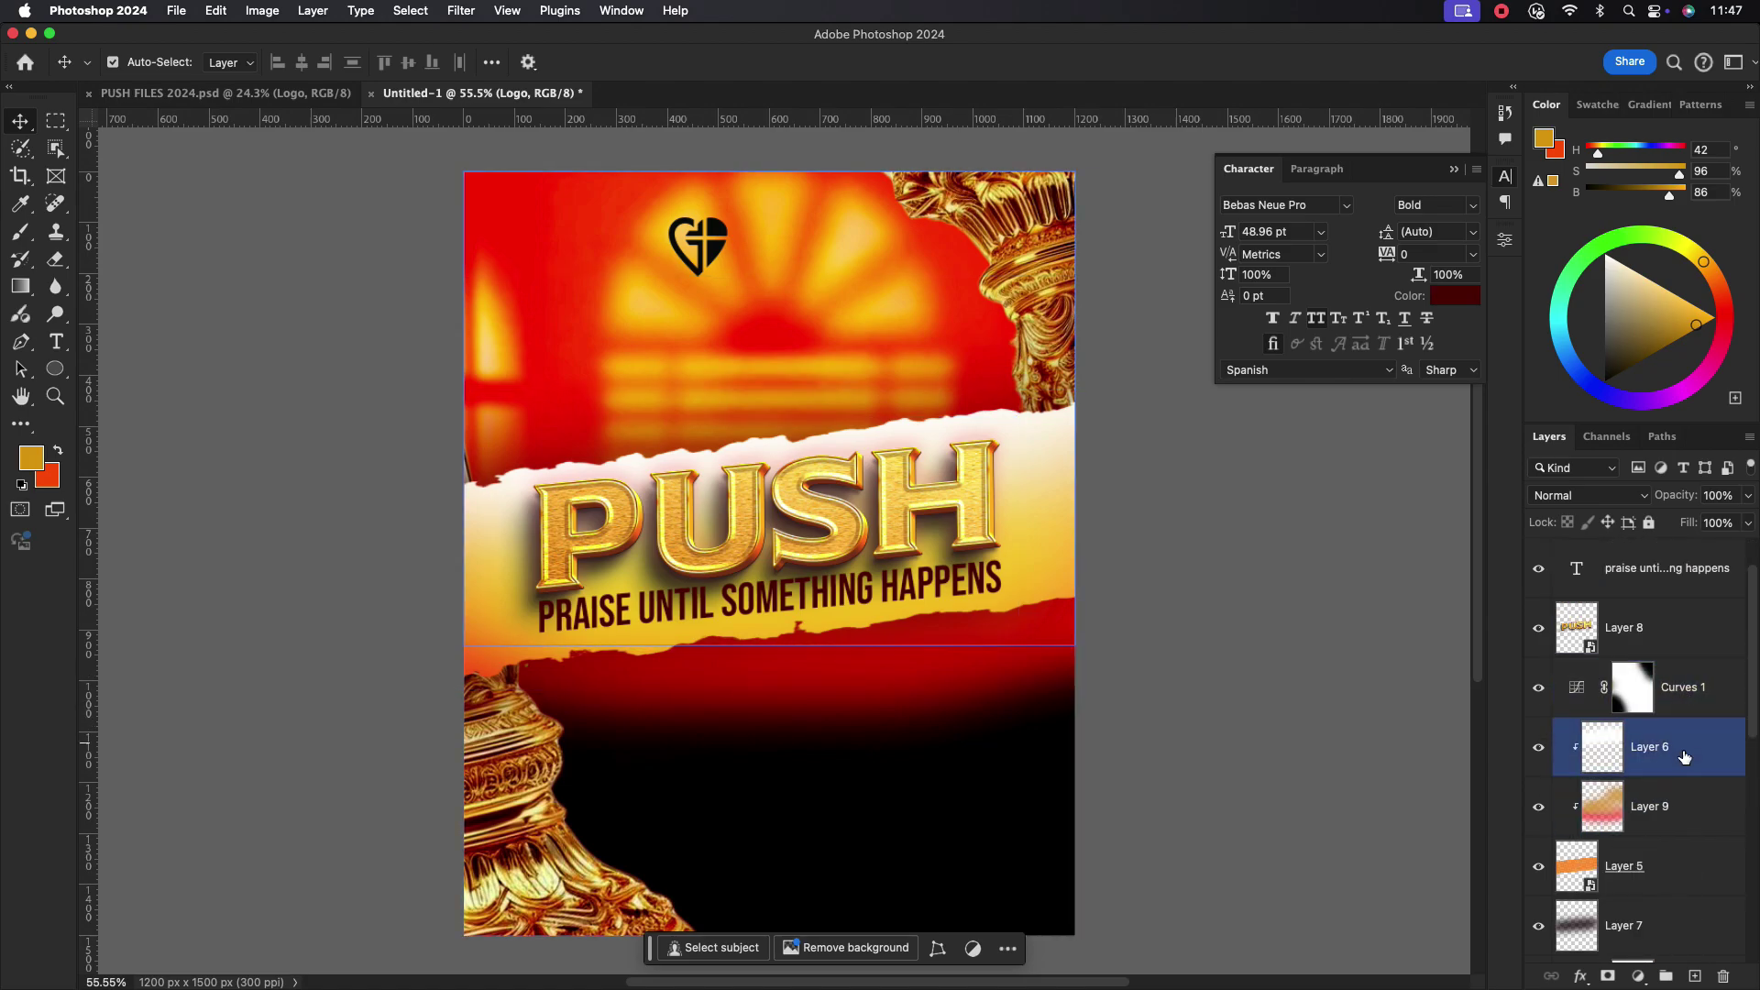
scroll(1685, 739, "down", 3)
scroll(1681, 738, "down", 1)
left_click(889, 391)
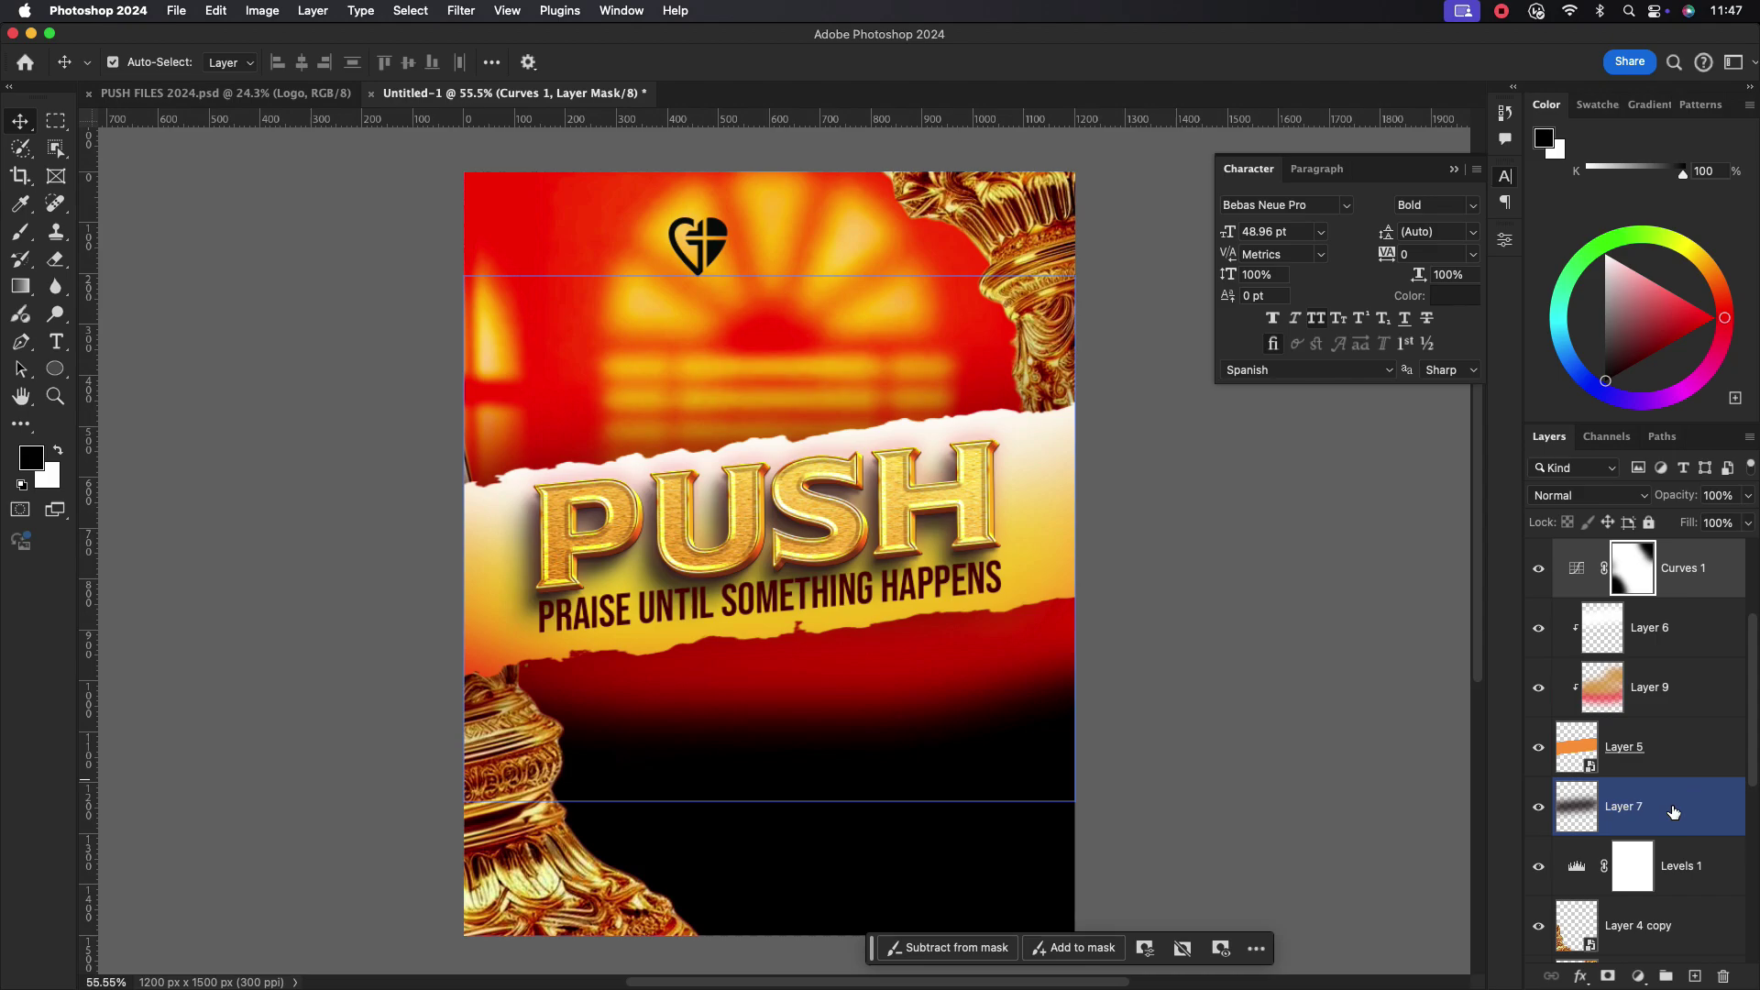
scroll(1676, 728, "down", 2)
scroll(1676, 726, "down", 3)
left_click(1678, 845)
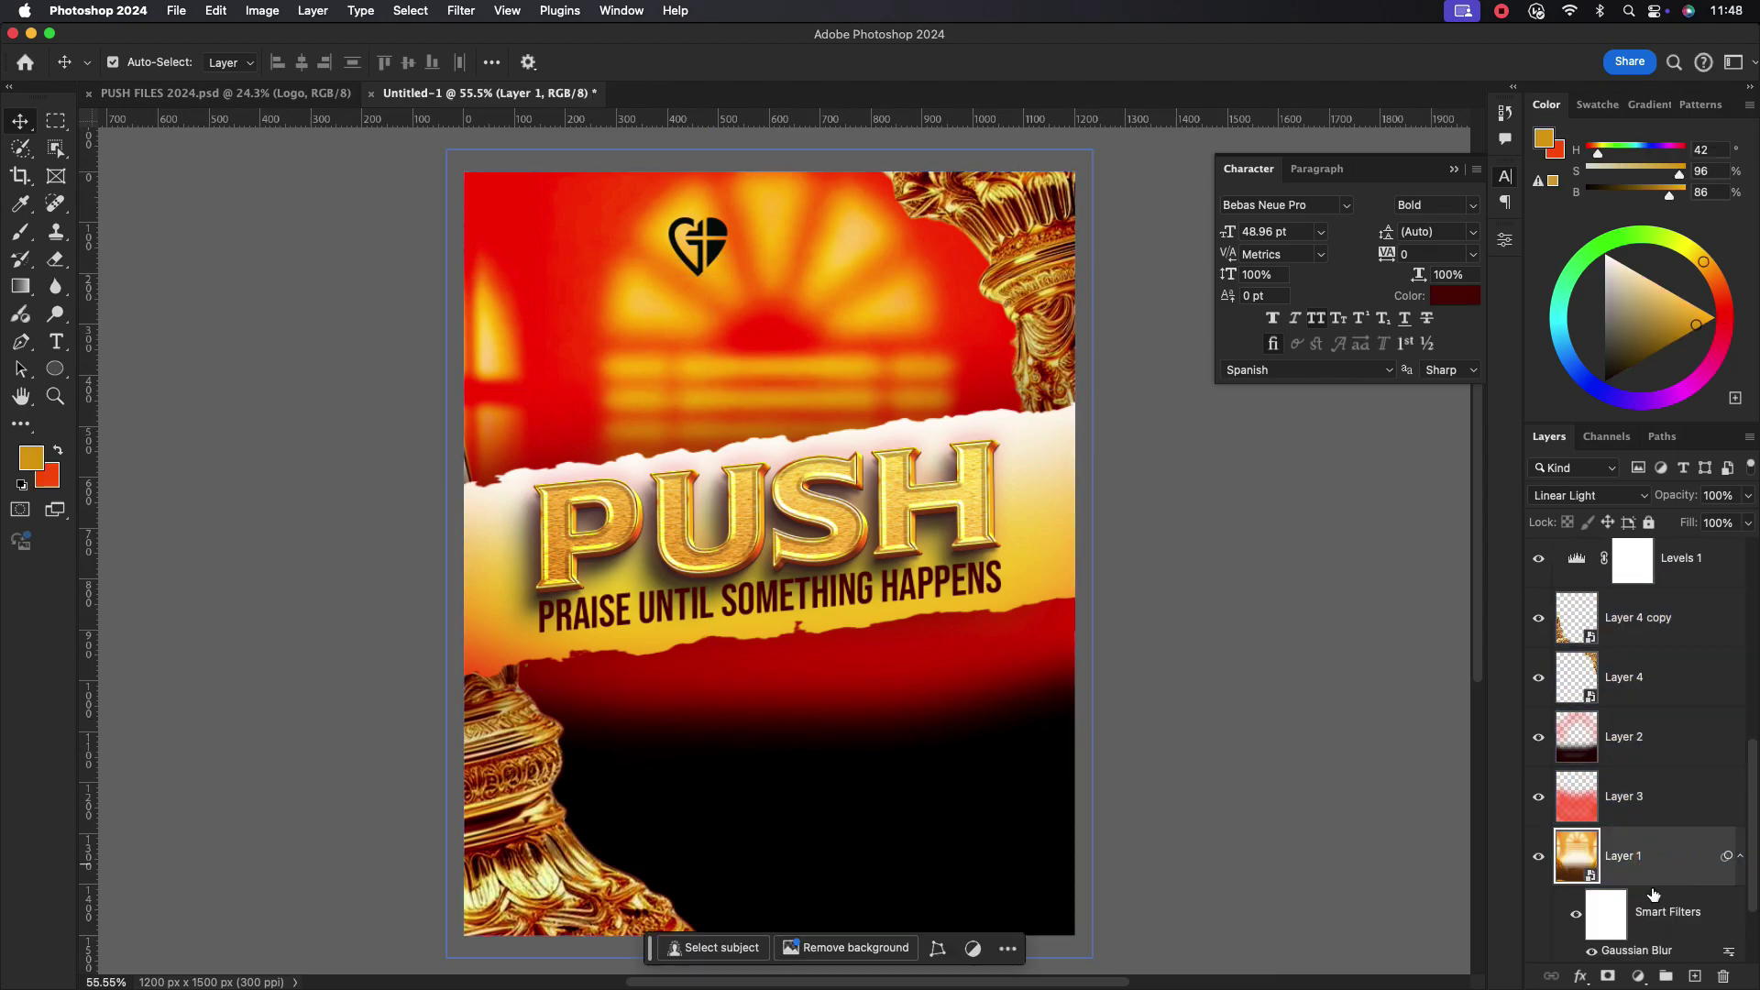
key("super+shift+alt+n")
left_click(1666, 850)
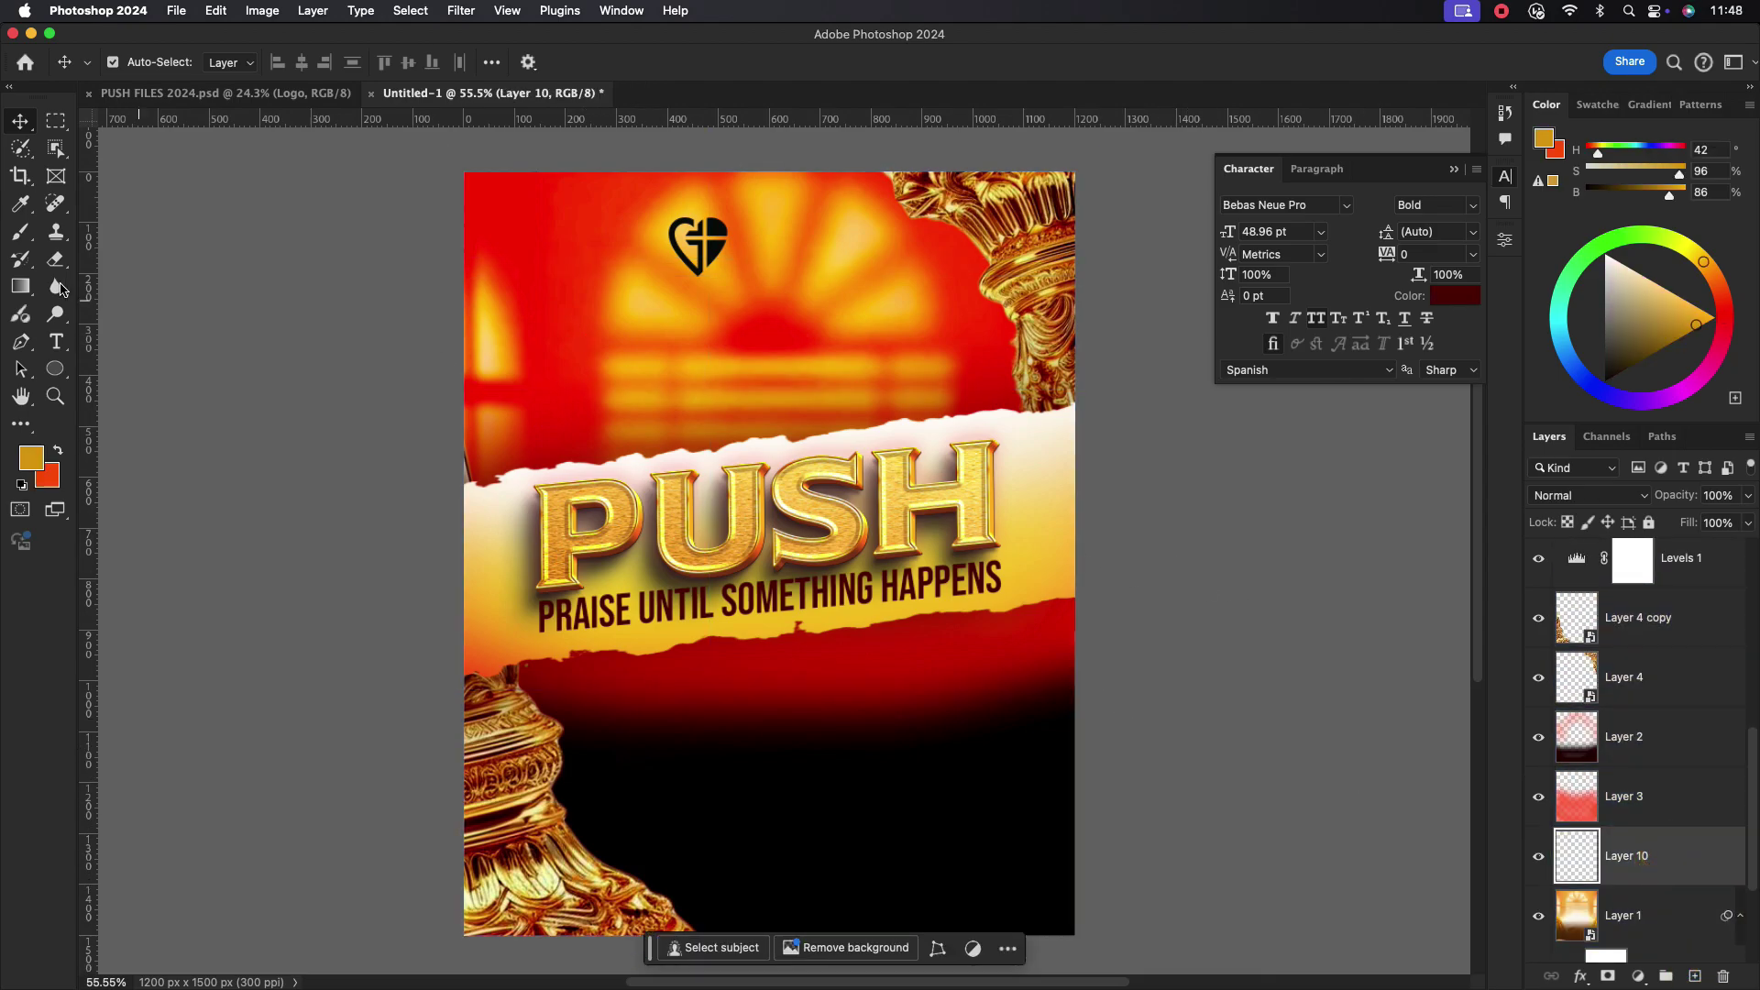
- Brush a red sampled from the background over the arched window glow on Layer 10 and lower the layer's opacity to 37%
left_click(21, 232)
left_click(31, 459)
left_click(576, 412)
left_click(1416, 375)
key("b")
mouse_move(629, 381)
left_mouse_down()
mouse_move(754, 259)
mouse_move(851, 325)
mouse_move(845, 388)
mouse_move(665, 409)
mouse_move(557, 381)
mouse_move(530, 339)
mouse_move(879, 279)
mouse_move(543, 416)
mouse_move(495, 330)
left_mouse_up()
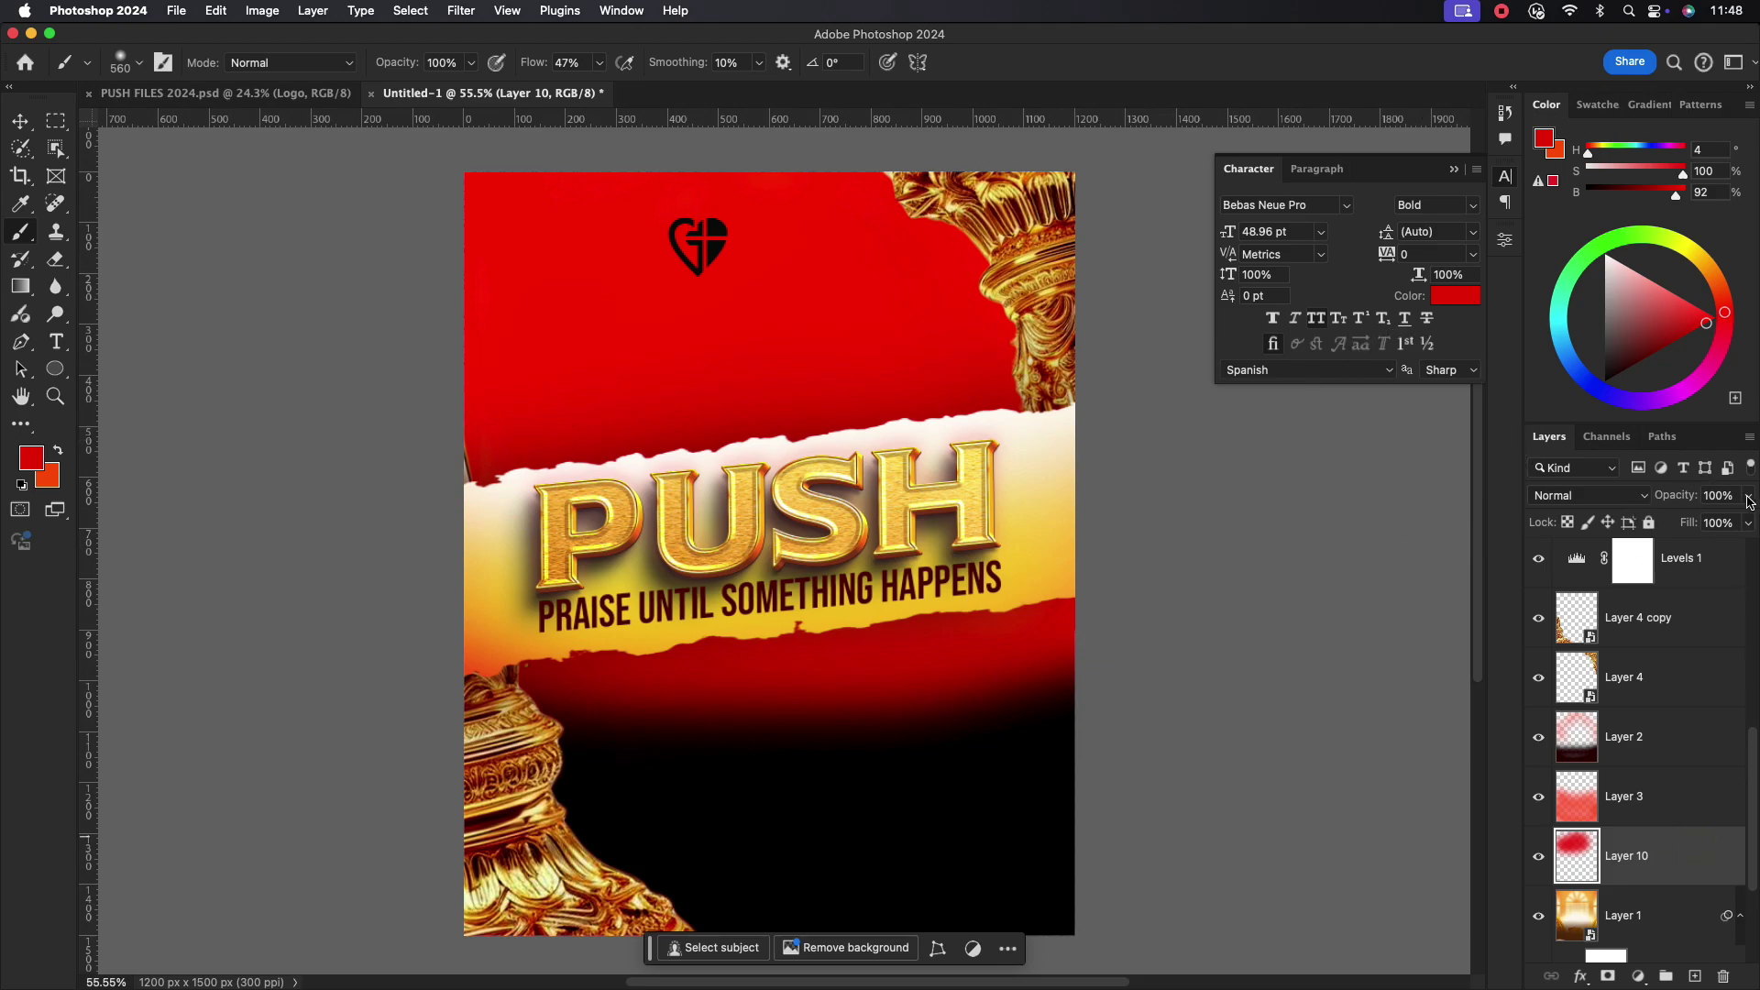
left_click_drag(1690, 532, 1697, 530)
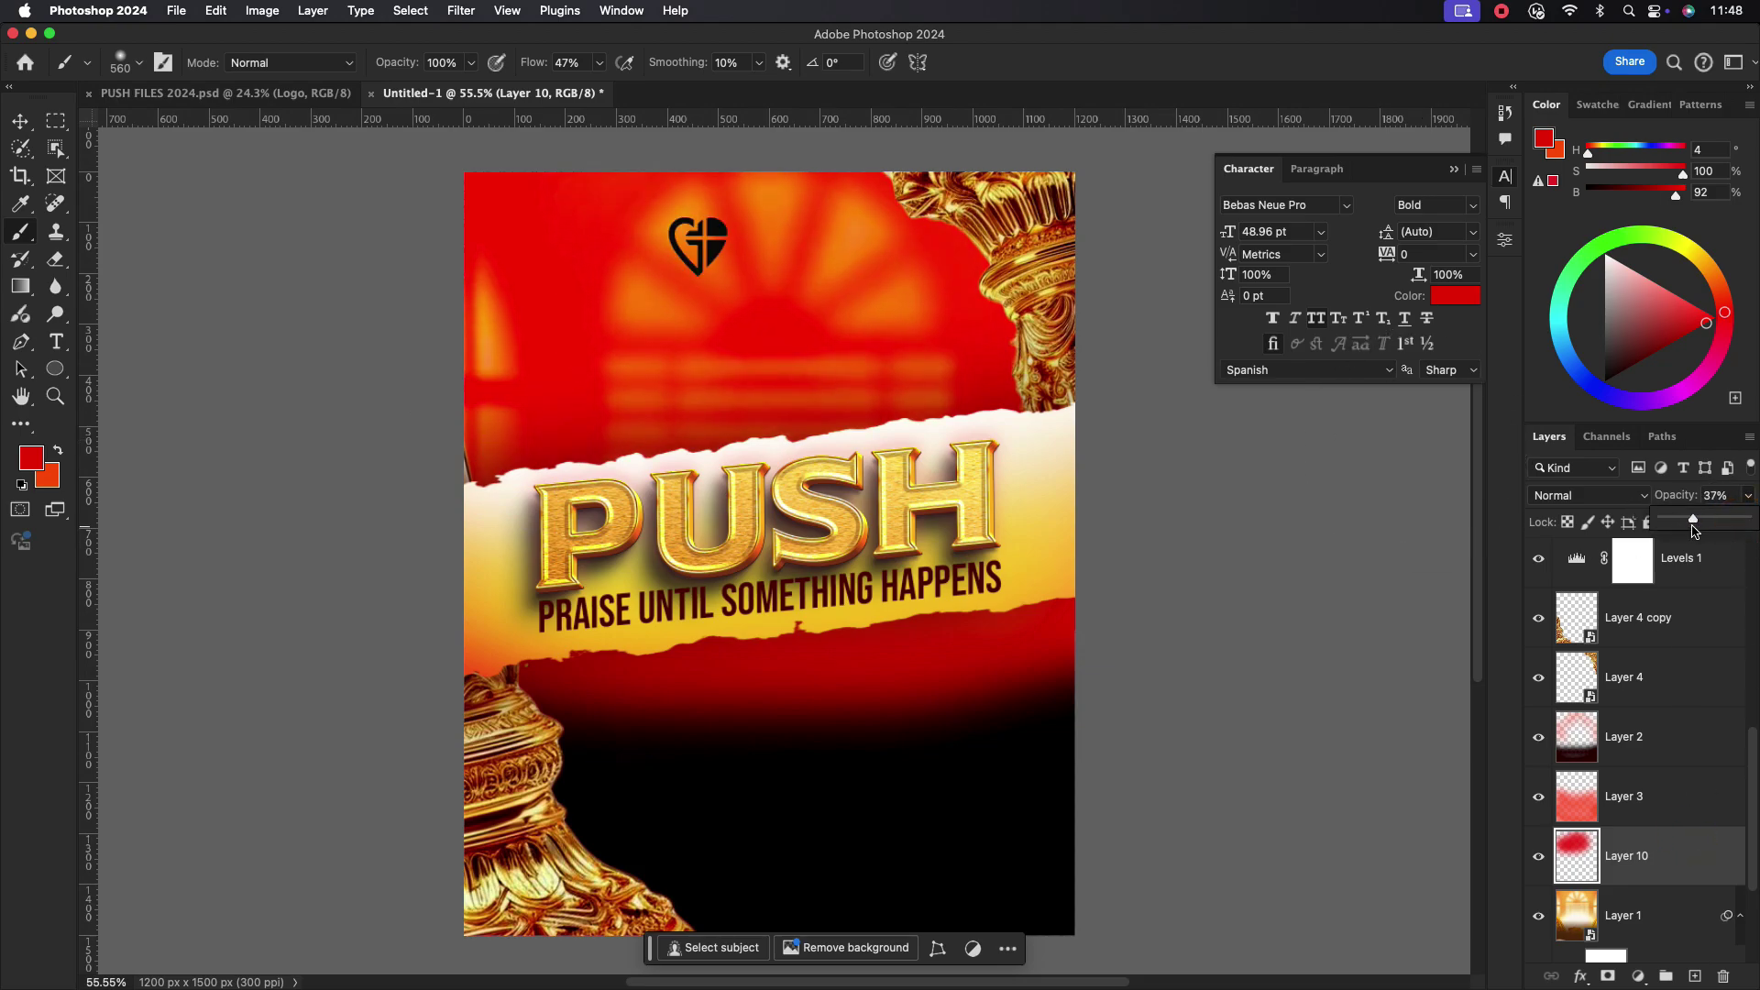
- Give the heart-shaped logo a white Color Overlay layer style
left_click(31, 126)
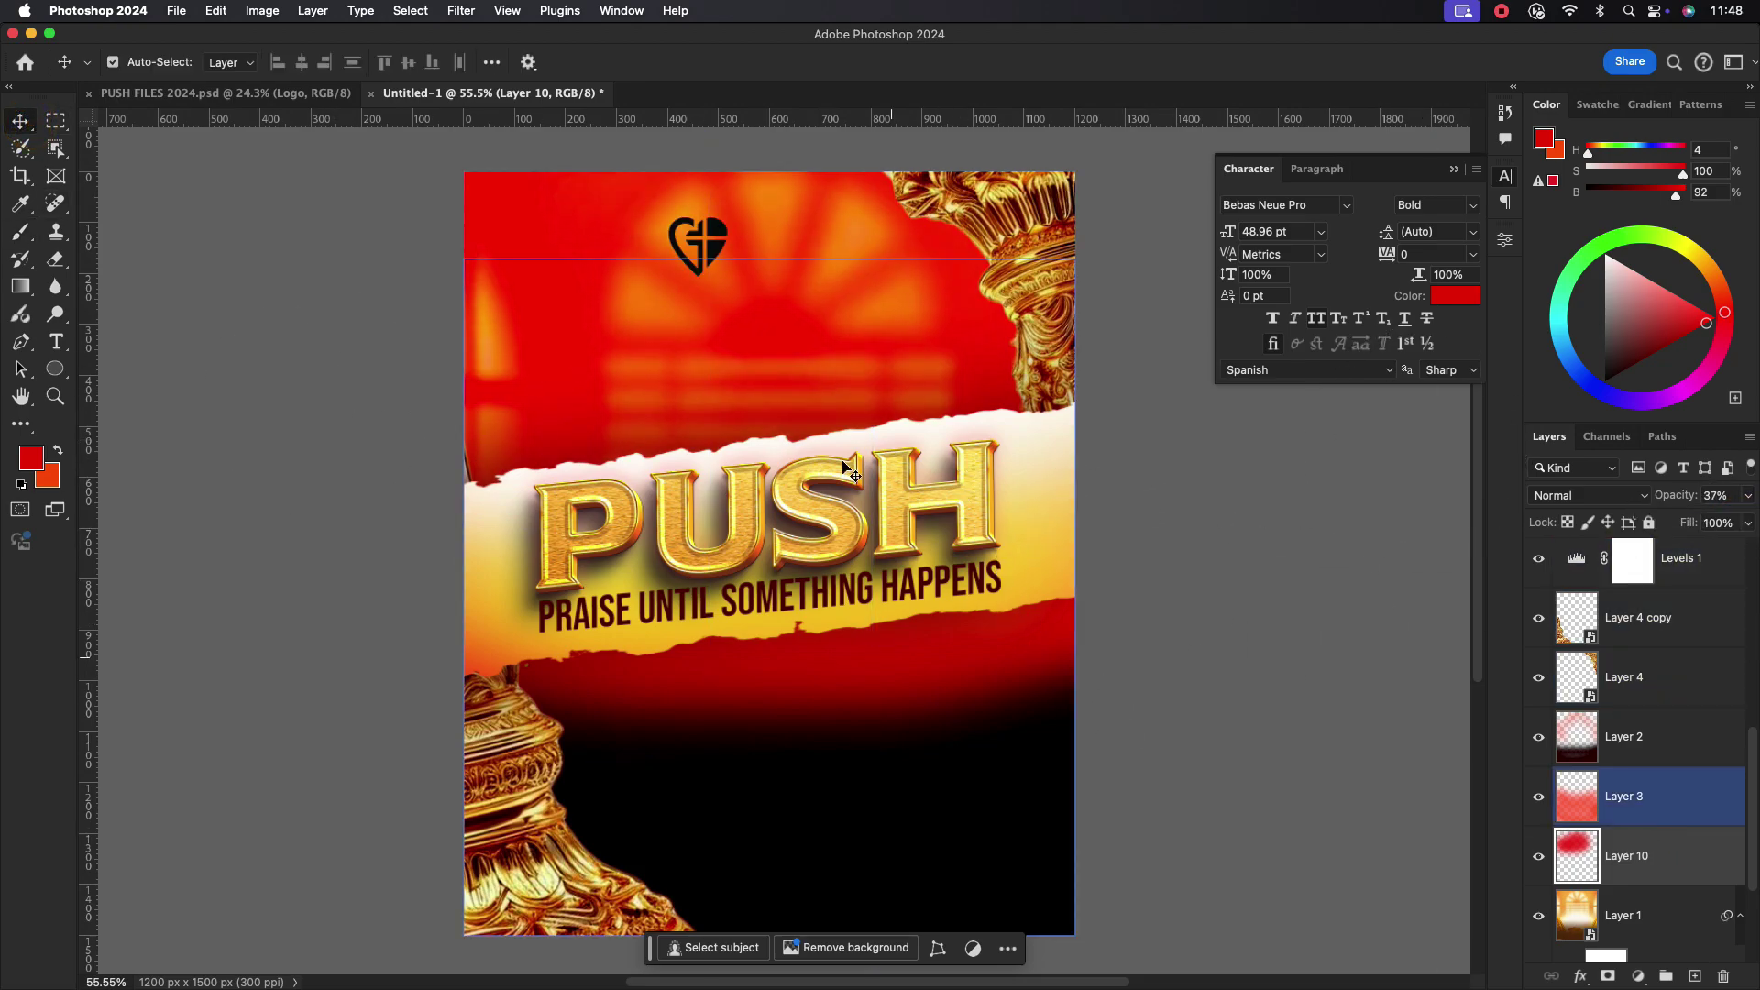
left_click(724, 245)
double_click(1692, 584)
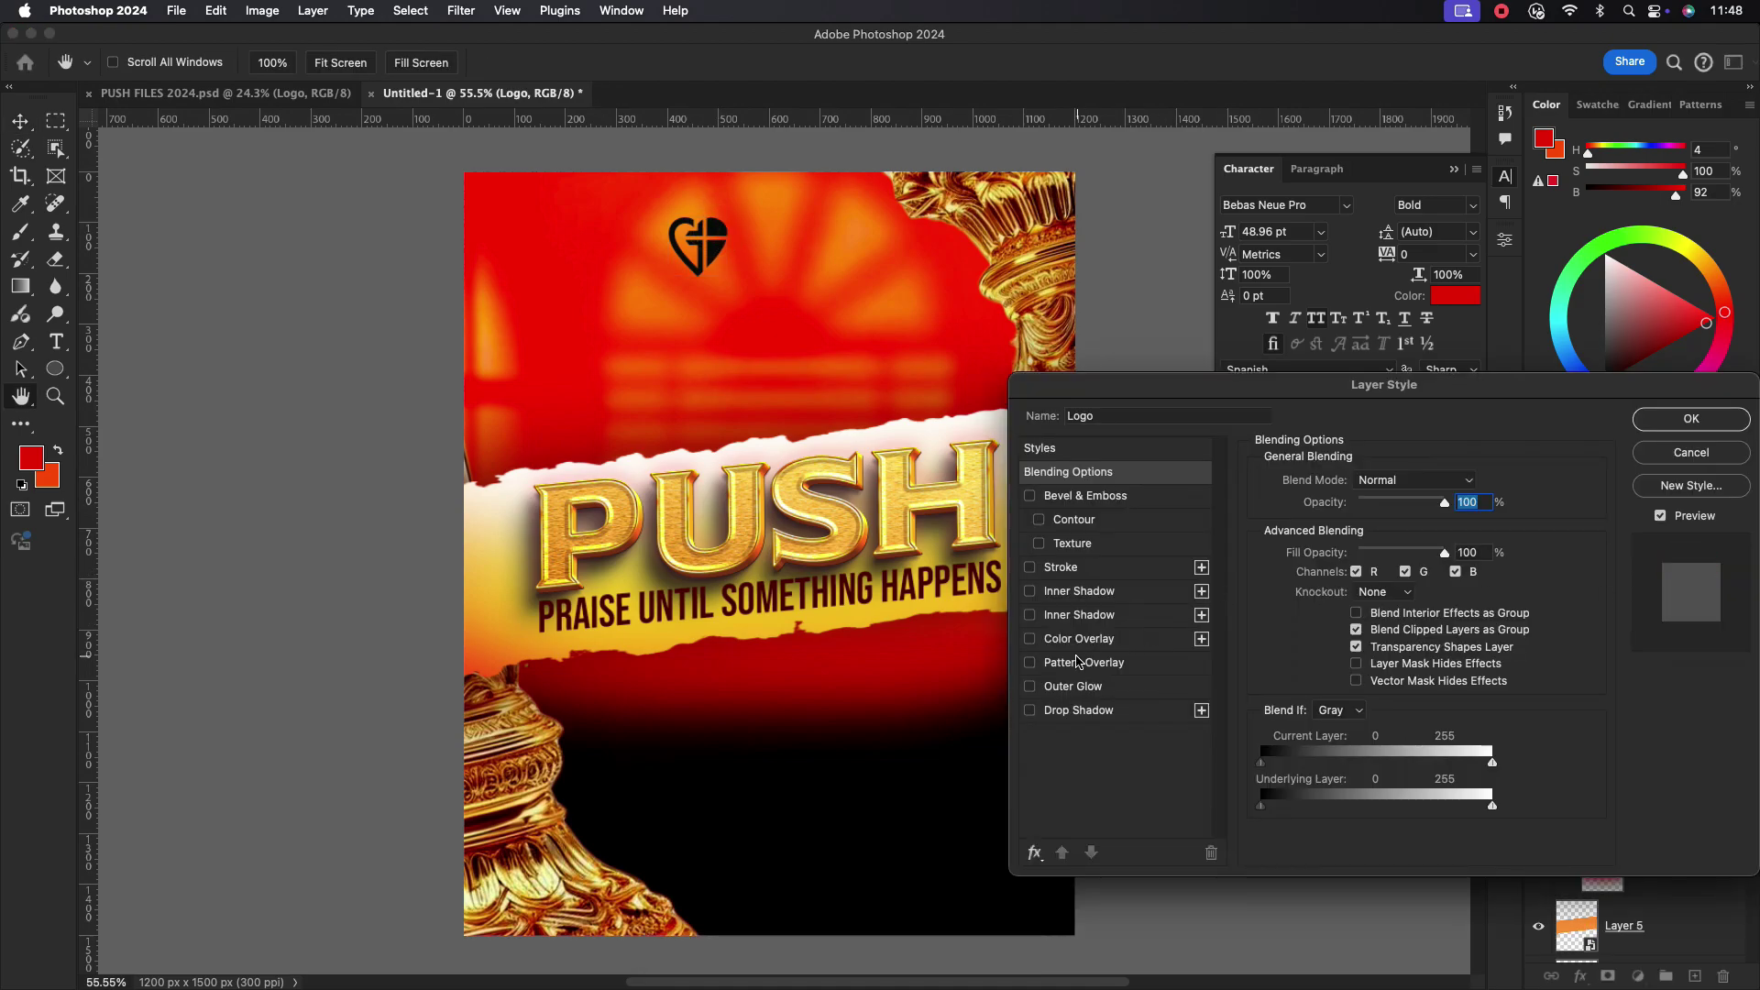
left_click(1071, 645)
left_click(1467, 482)
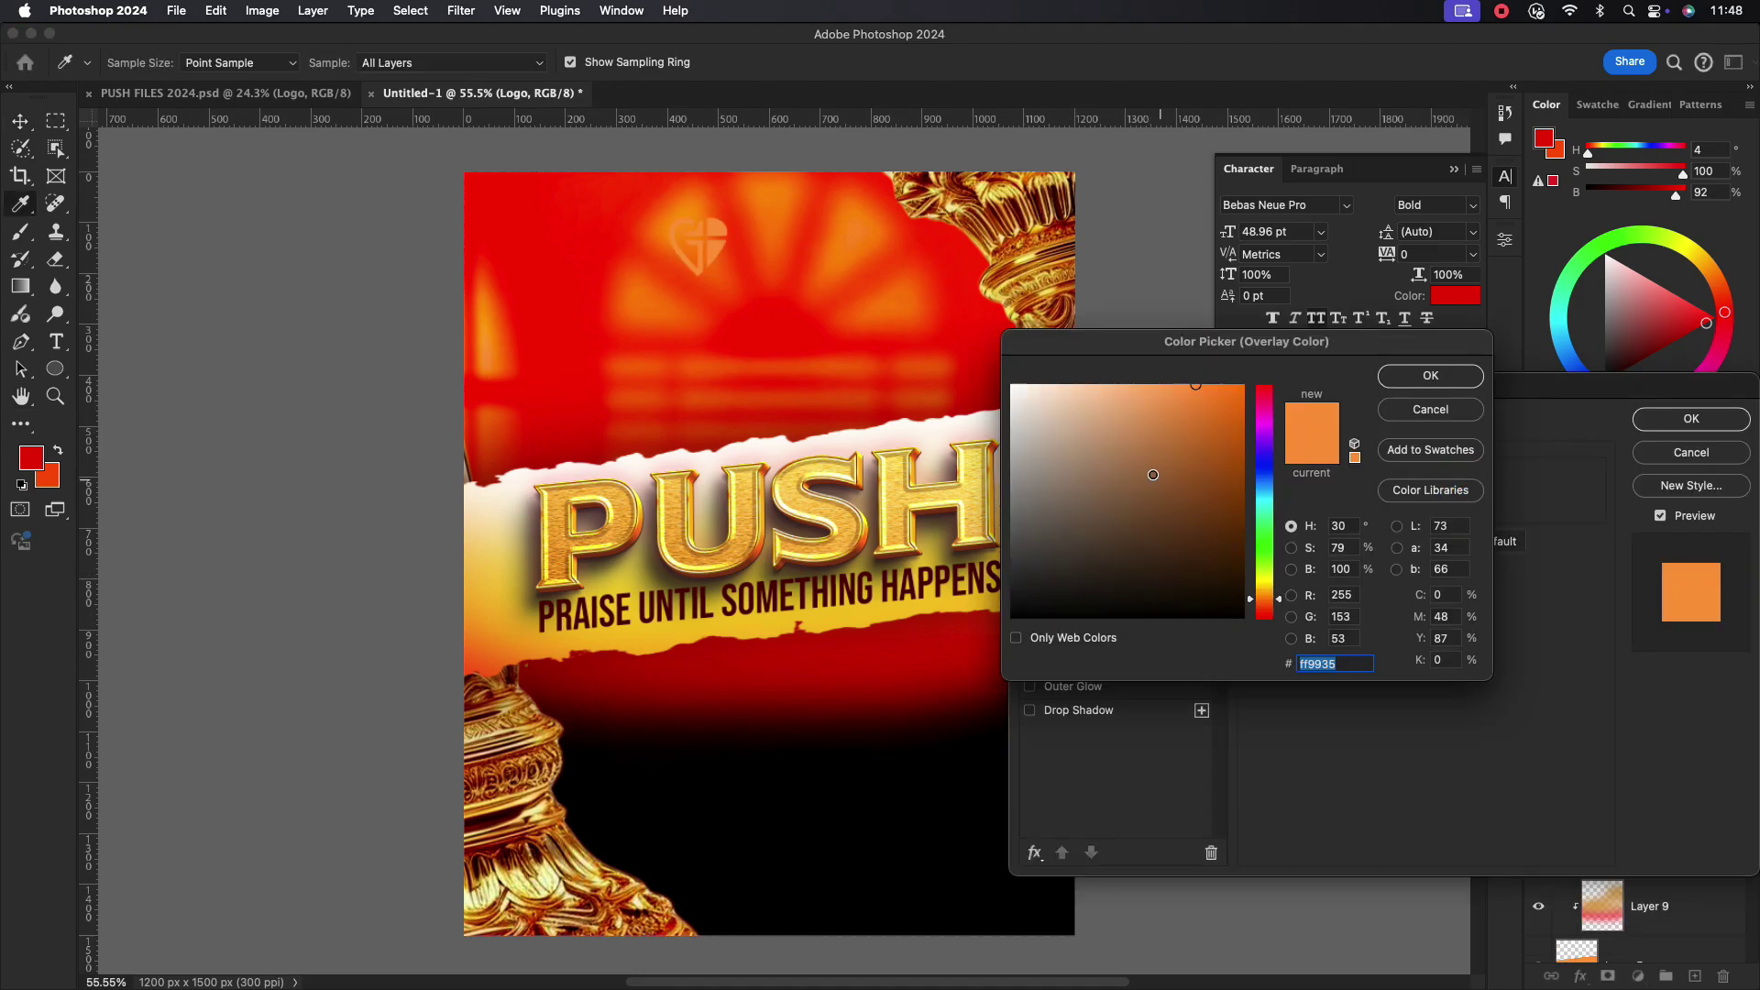
left_click(1057, 392)
left_click(1443, 384)
left_click(1648, 427)
- Collapse the Logo layer's effects list and scale the heart logo down to 8.80%
scroll(755, 244, "up", 3)
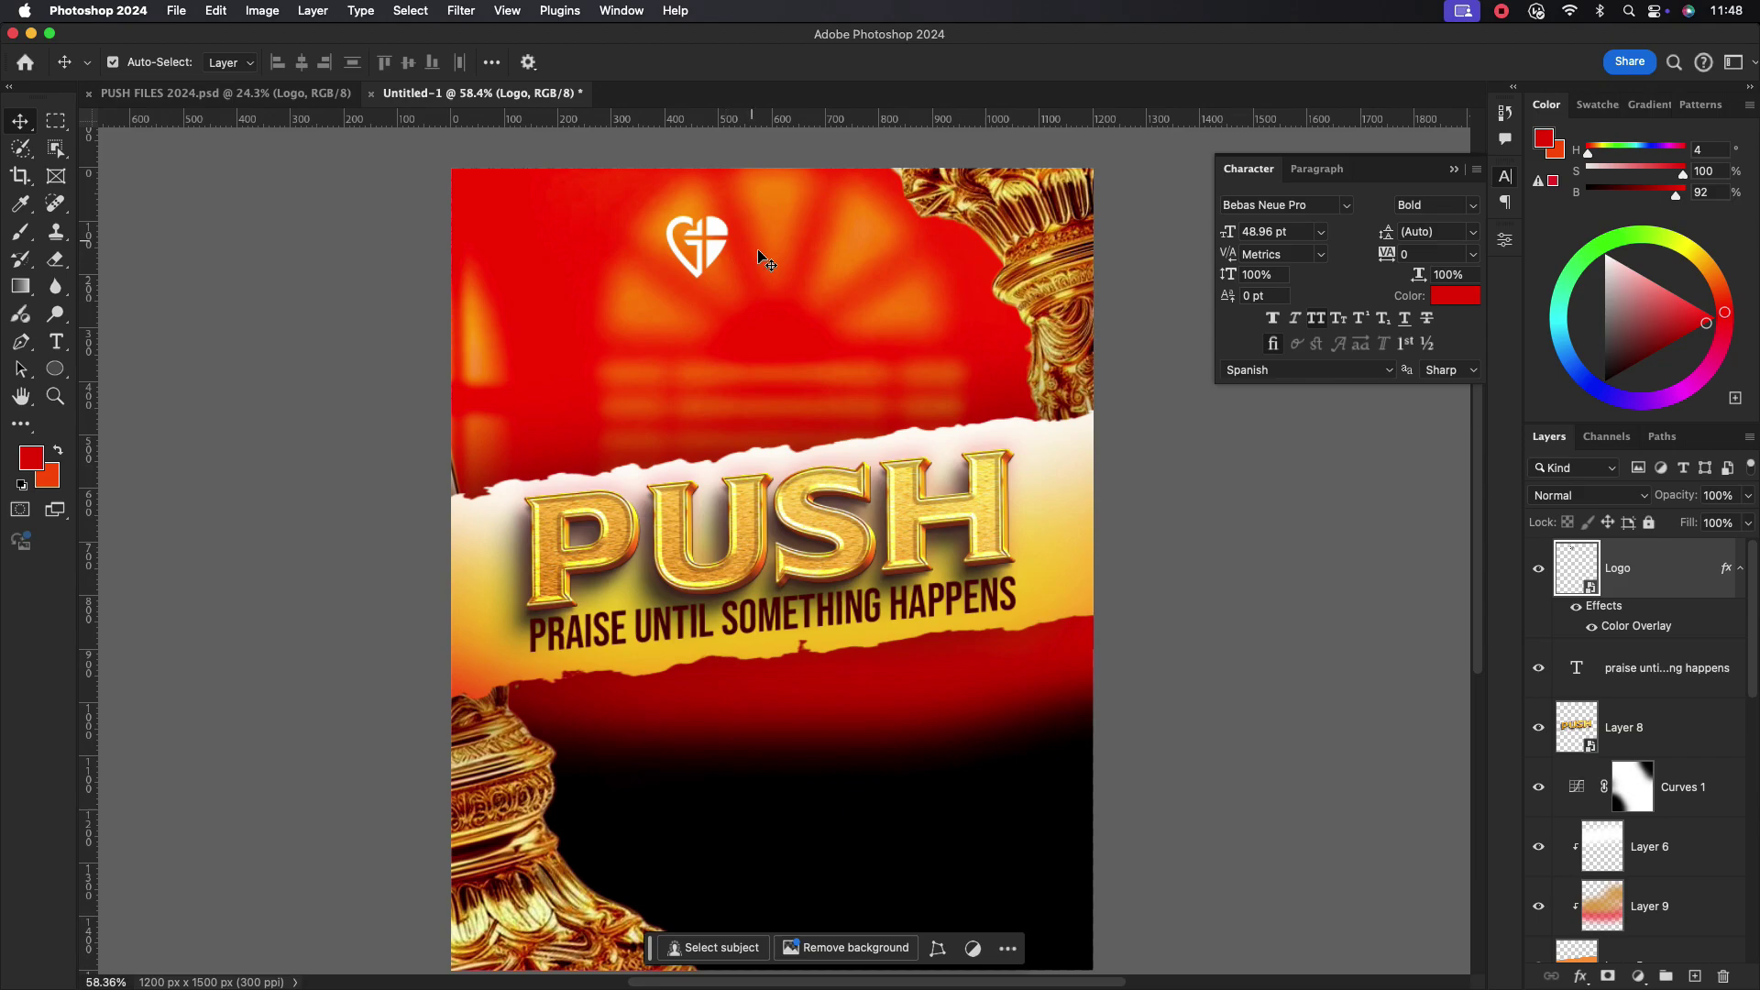
left_click(1739, 567)
scroll(724, 224, "up", 5)
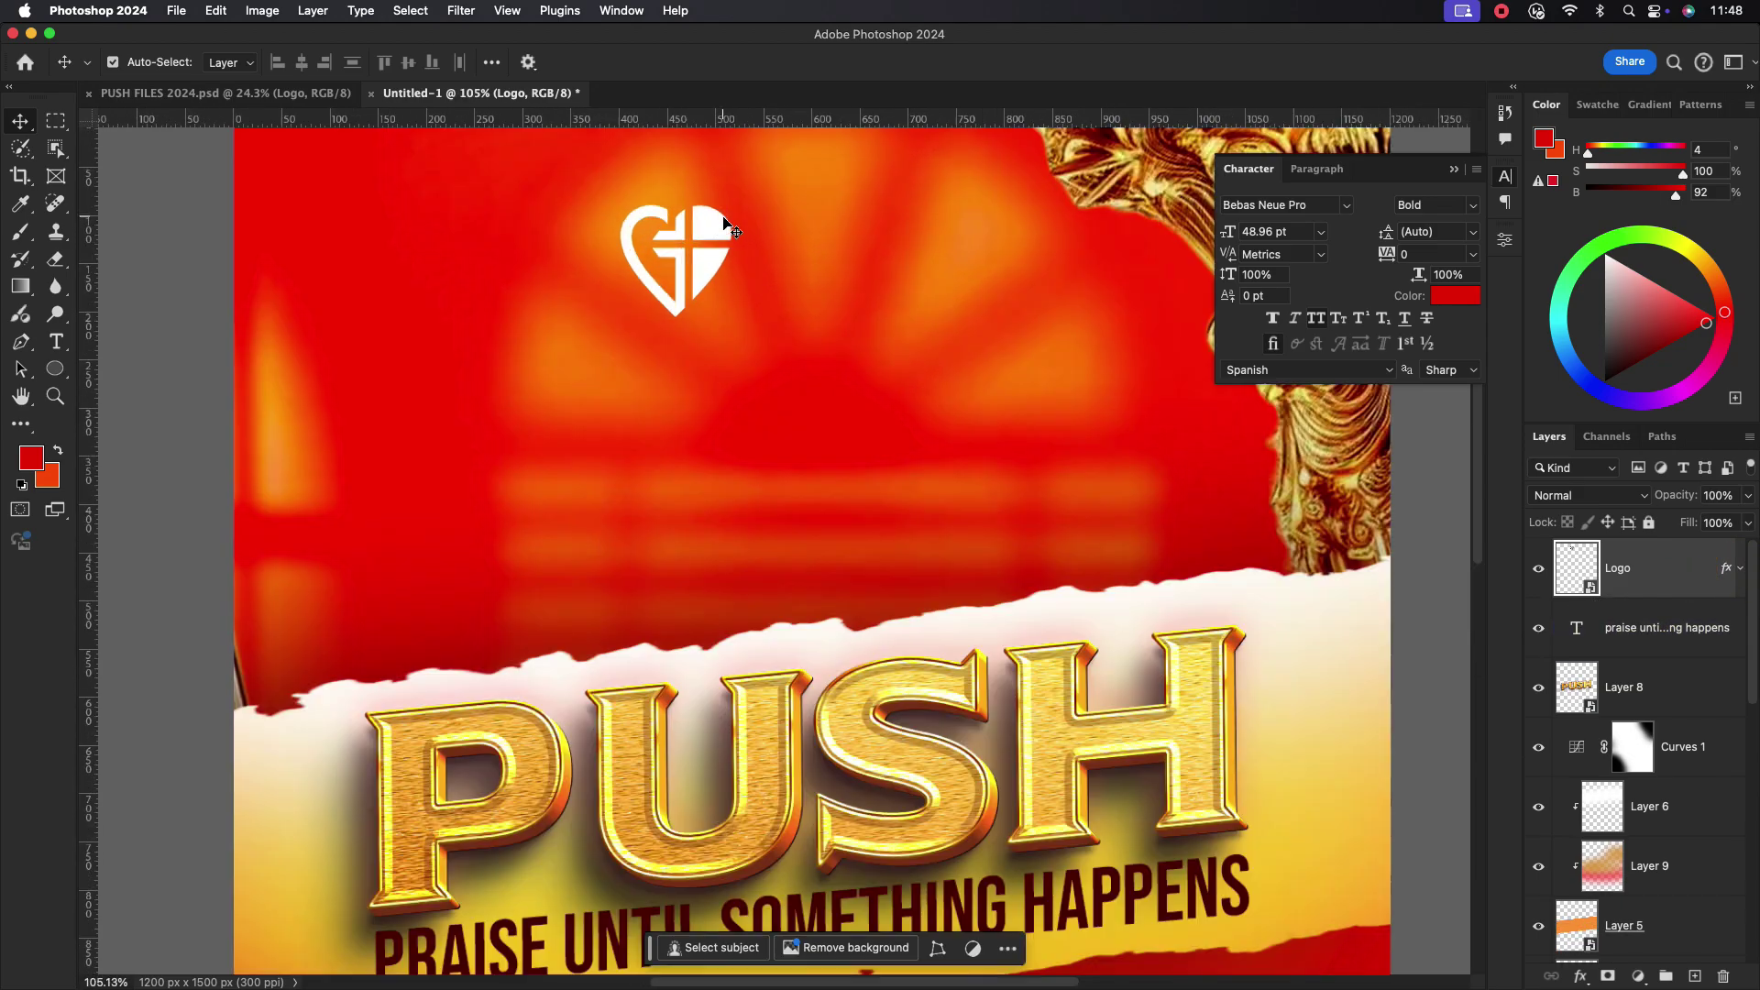
key("super+t")
key("Return")
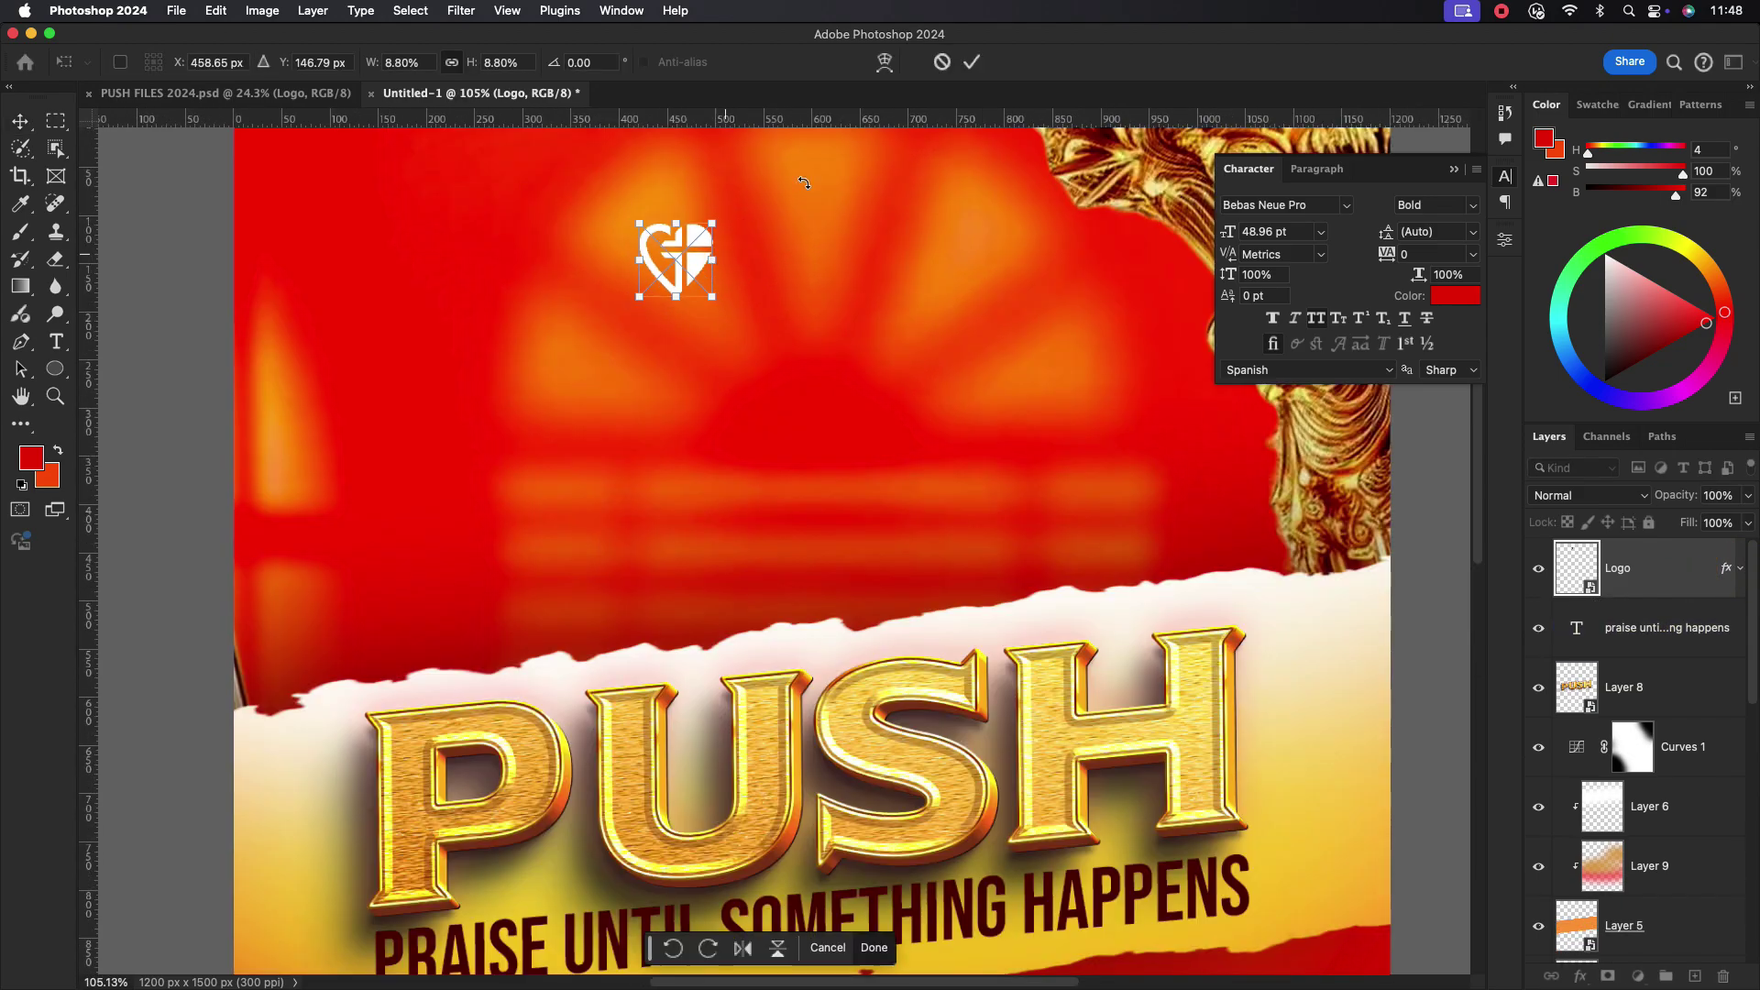
- Add the text "THE LOVE OF GOD CHURCH" on two lines, breaking it before "GOD"
scroll(697, 248, "down", 3)
left_click(64, 348)
left_click(518, 390)
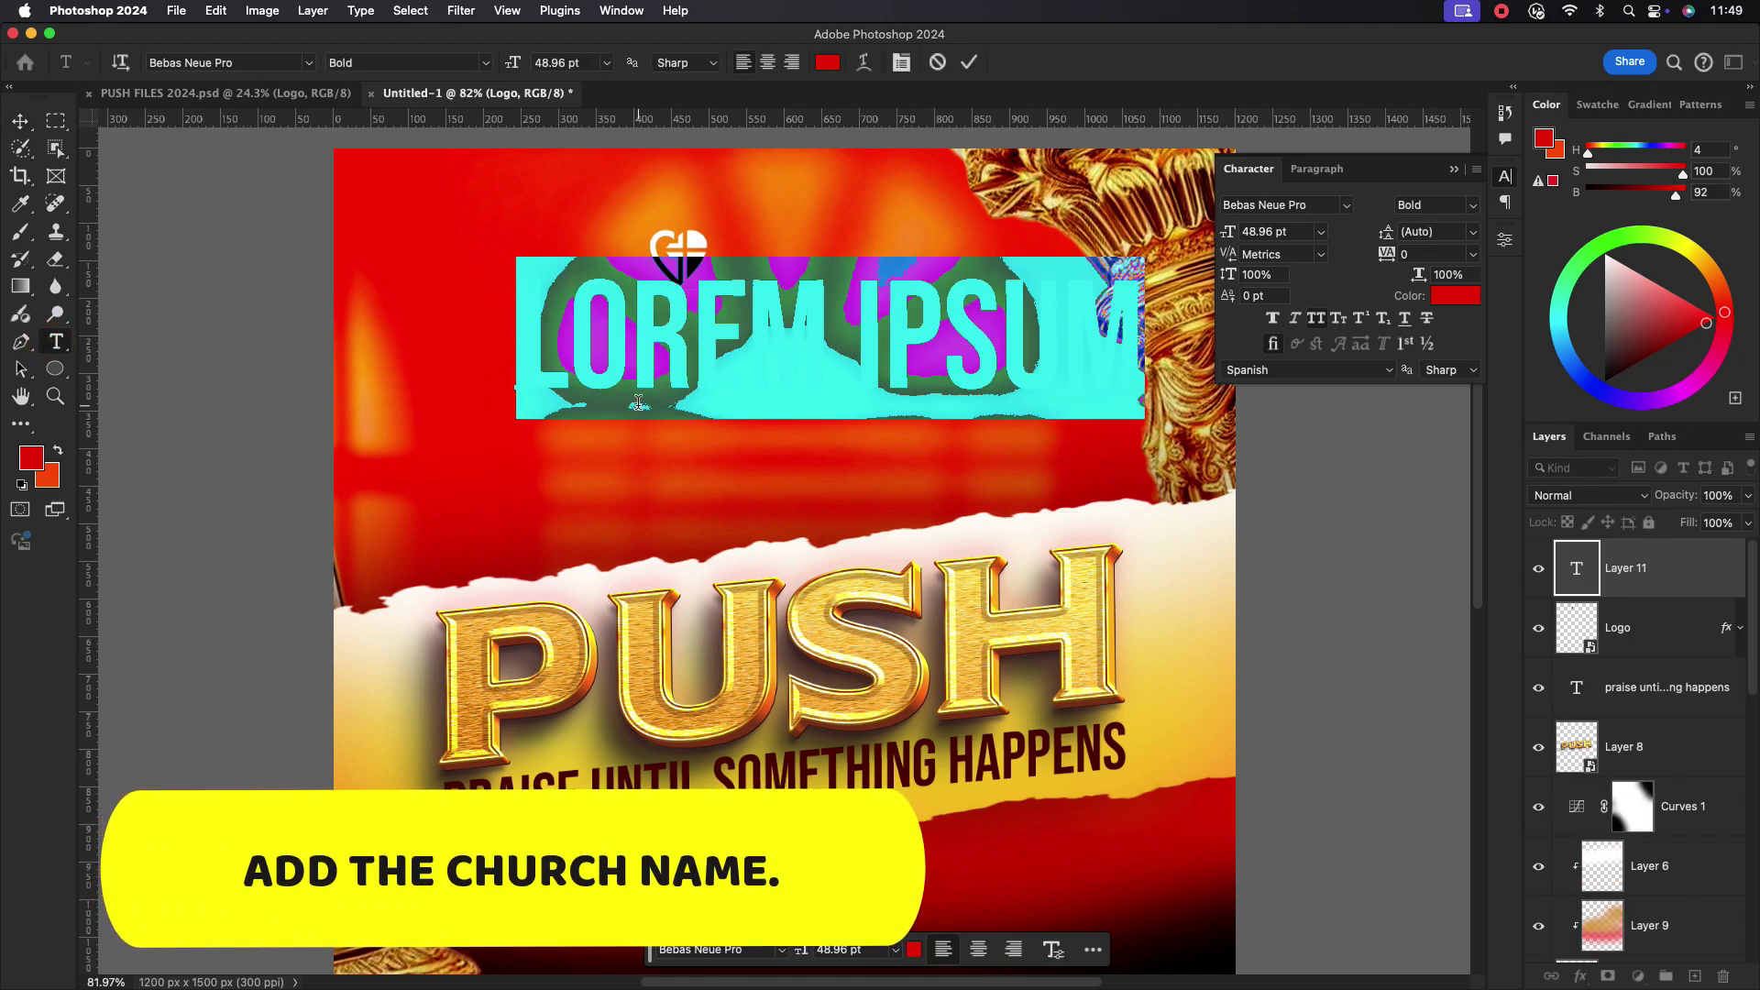
type("THE LOVE OF")
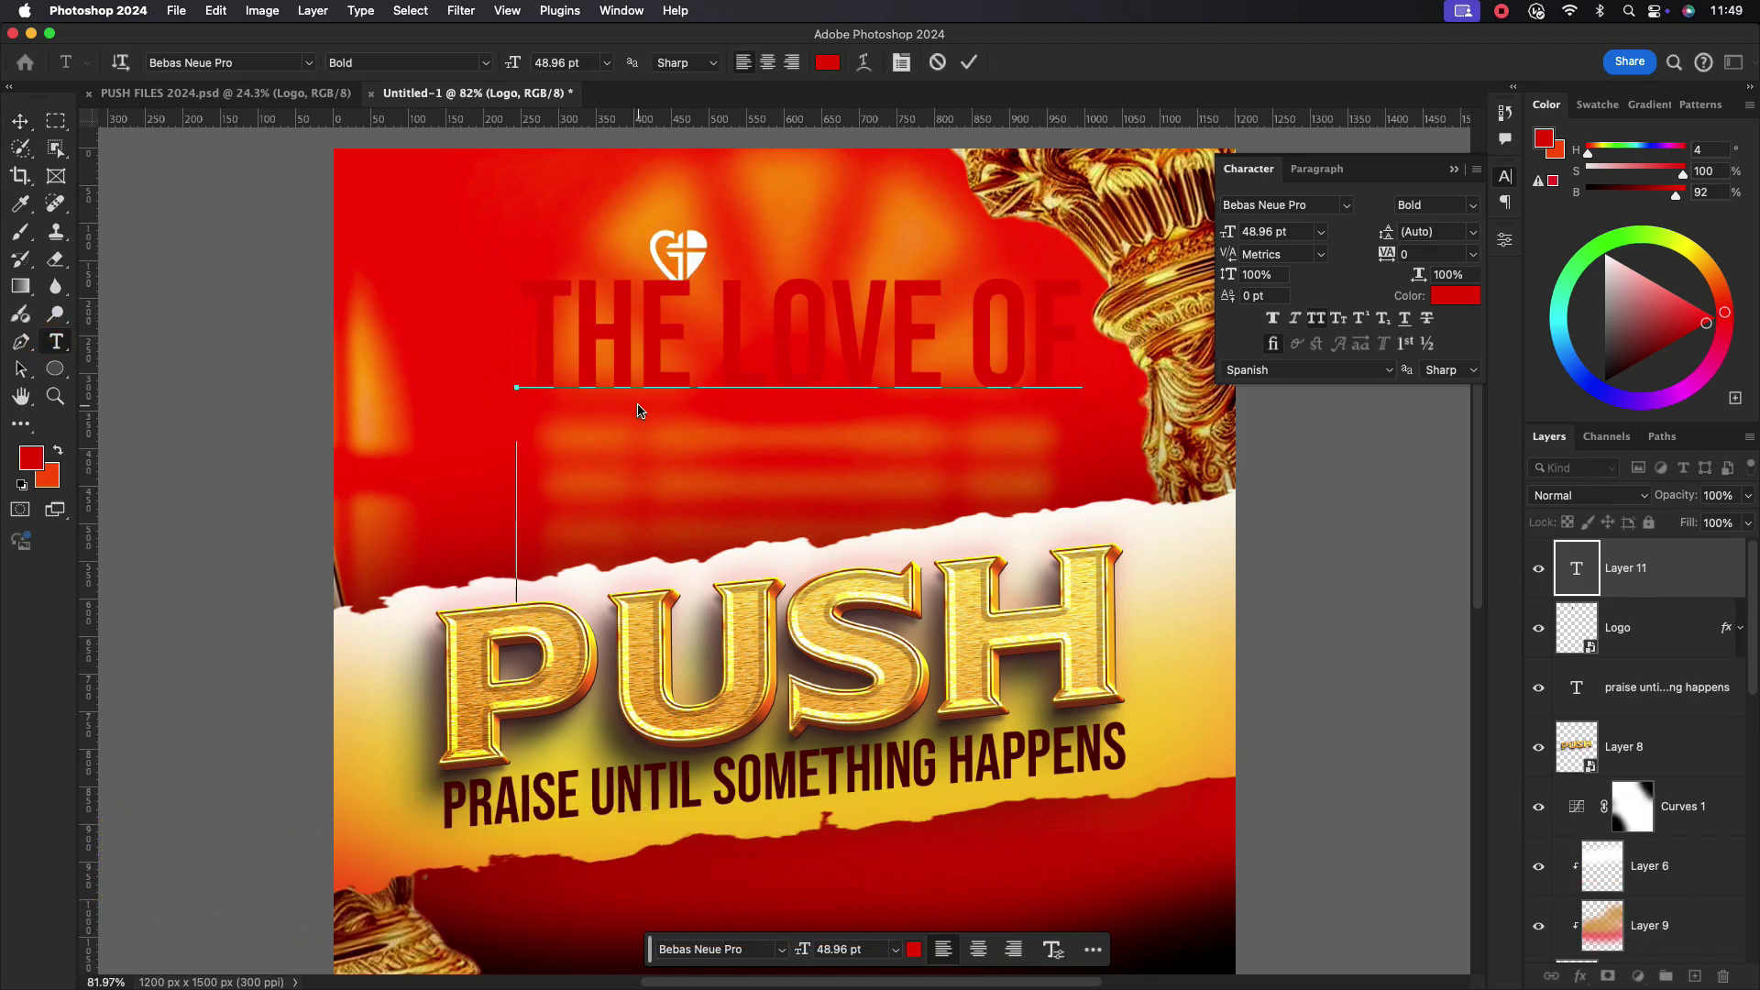
type(" GOD CHURCH")
left_click(969, 62)
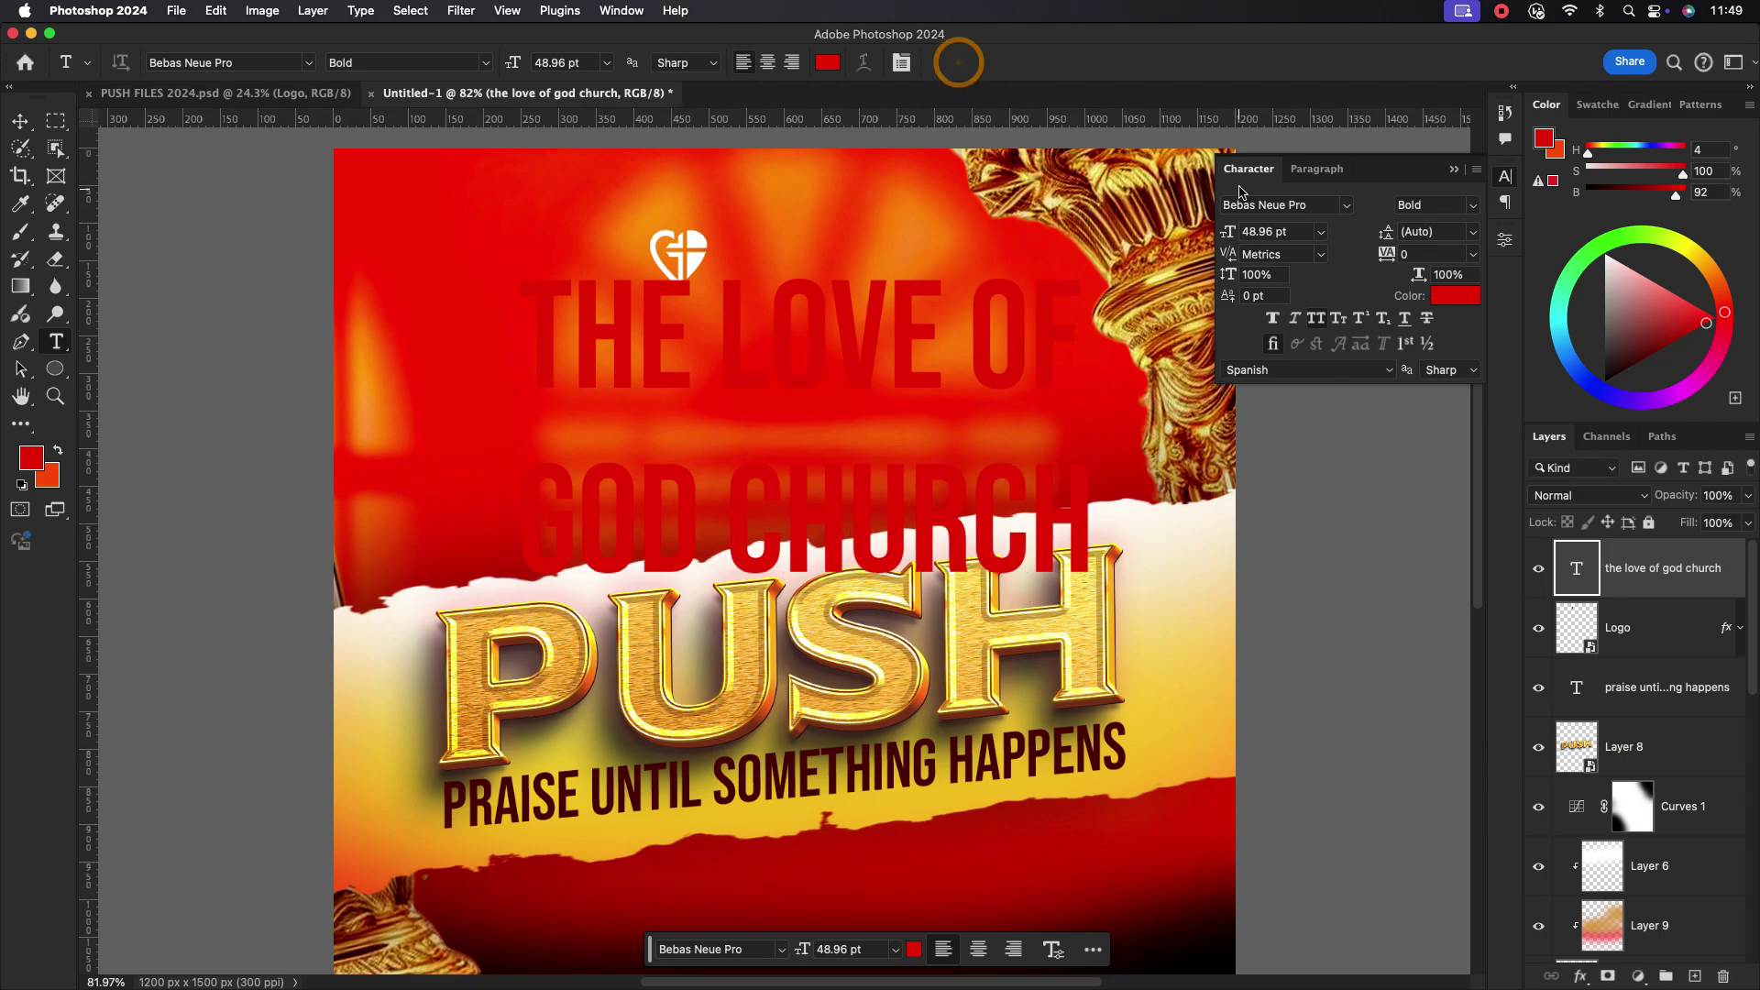
- Recolour the church name to white (ffffff)
left_click(20, 121)
left_click(1506, 176)
left_click(1455, 296)
left_click(1013, 383)
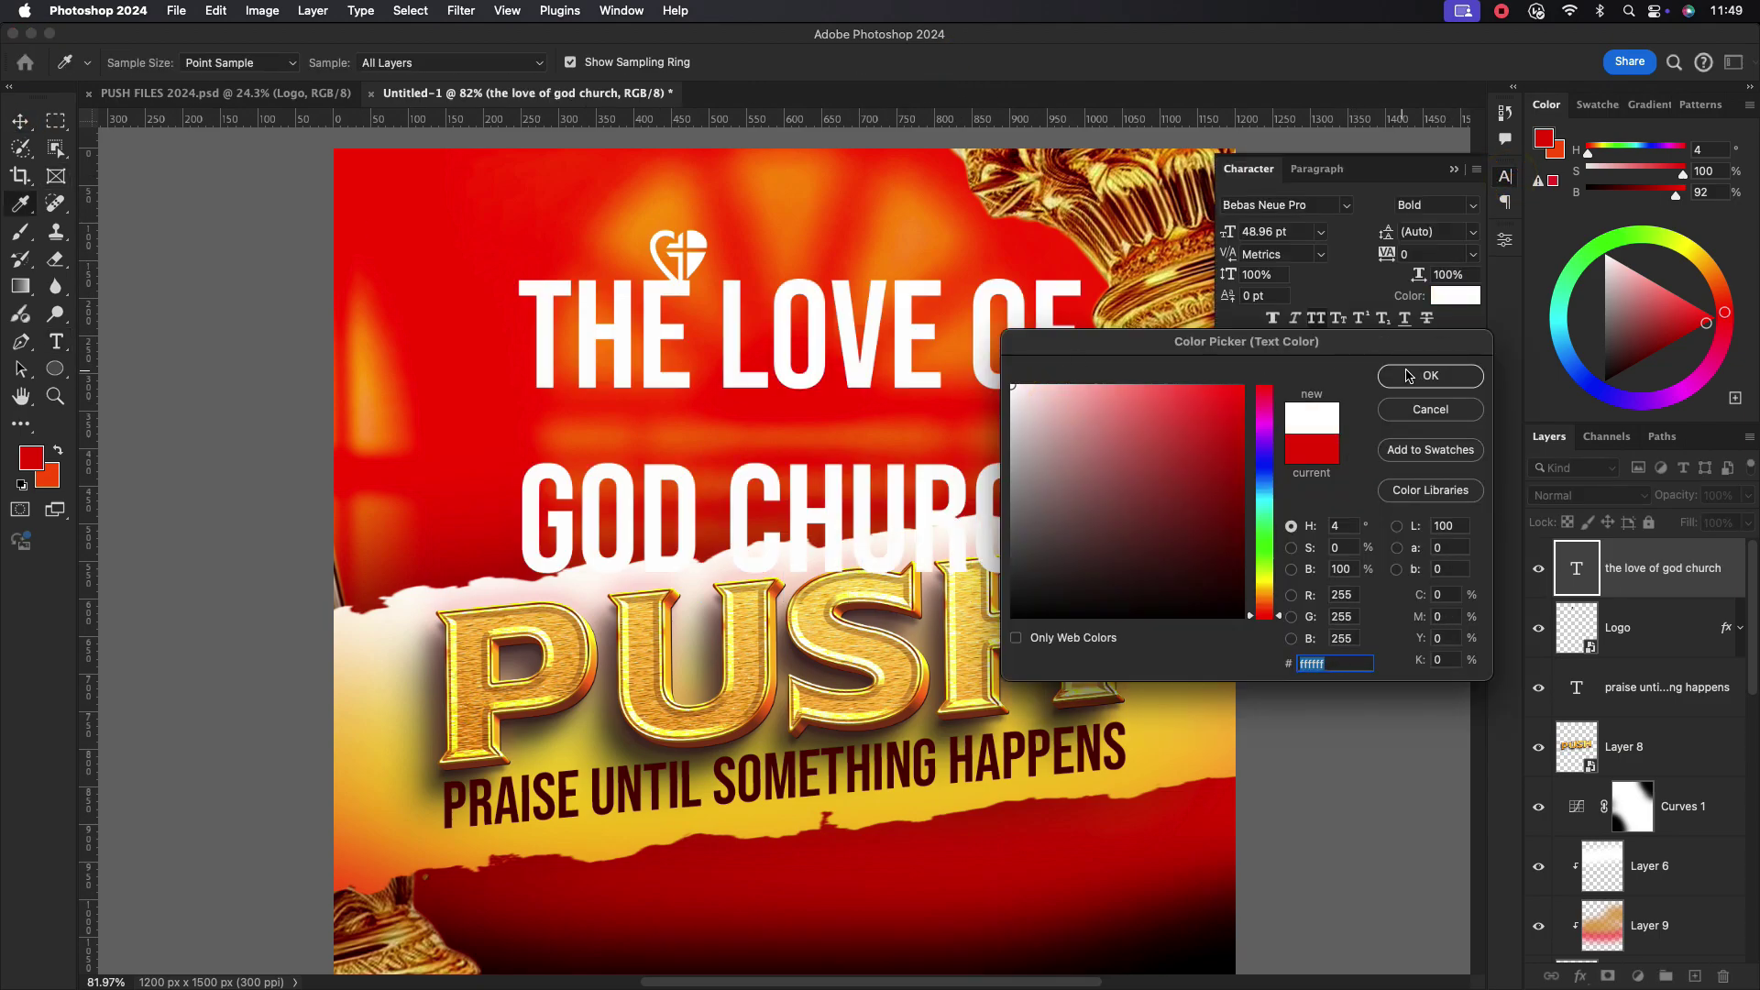
left_click(1407, 377)
- Scale the church name down to 11.3 pt, set its leading to 9 pt and place it beside the heart logo
key("super+t")
left_click_drag(1090, 429, 647, 429)
left_click_drag(614, 449, 816, 289)
left_click(1016, 61)
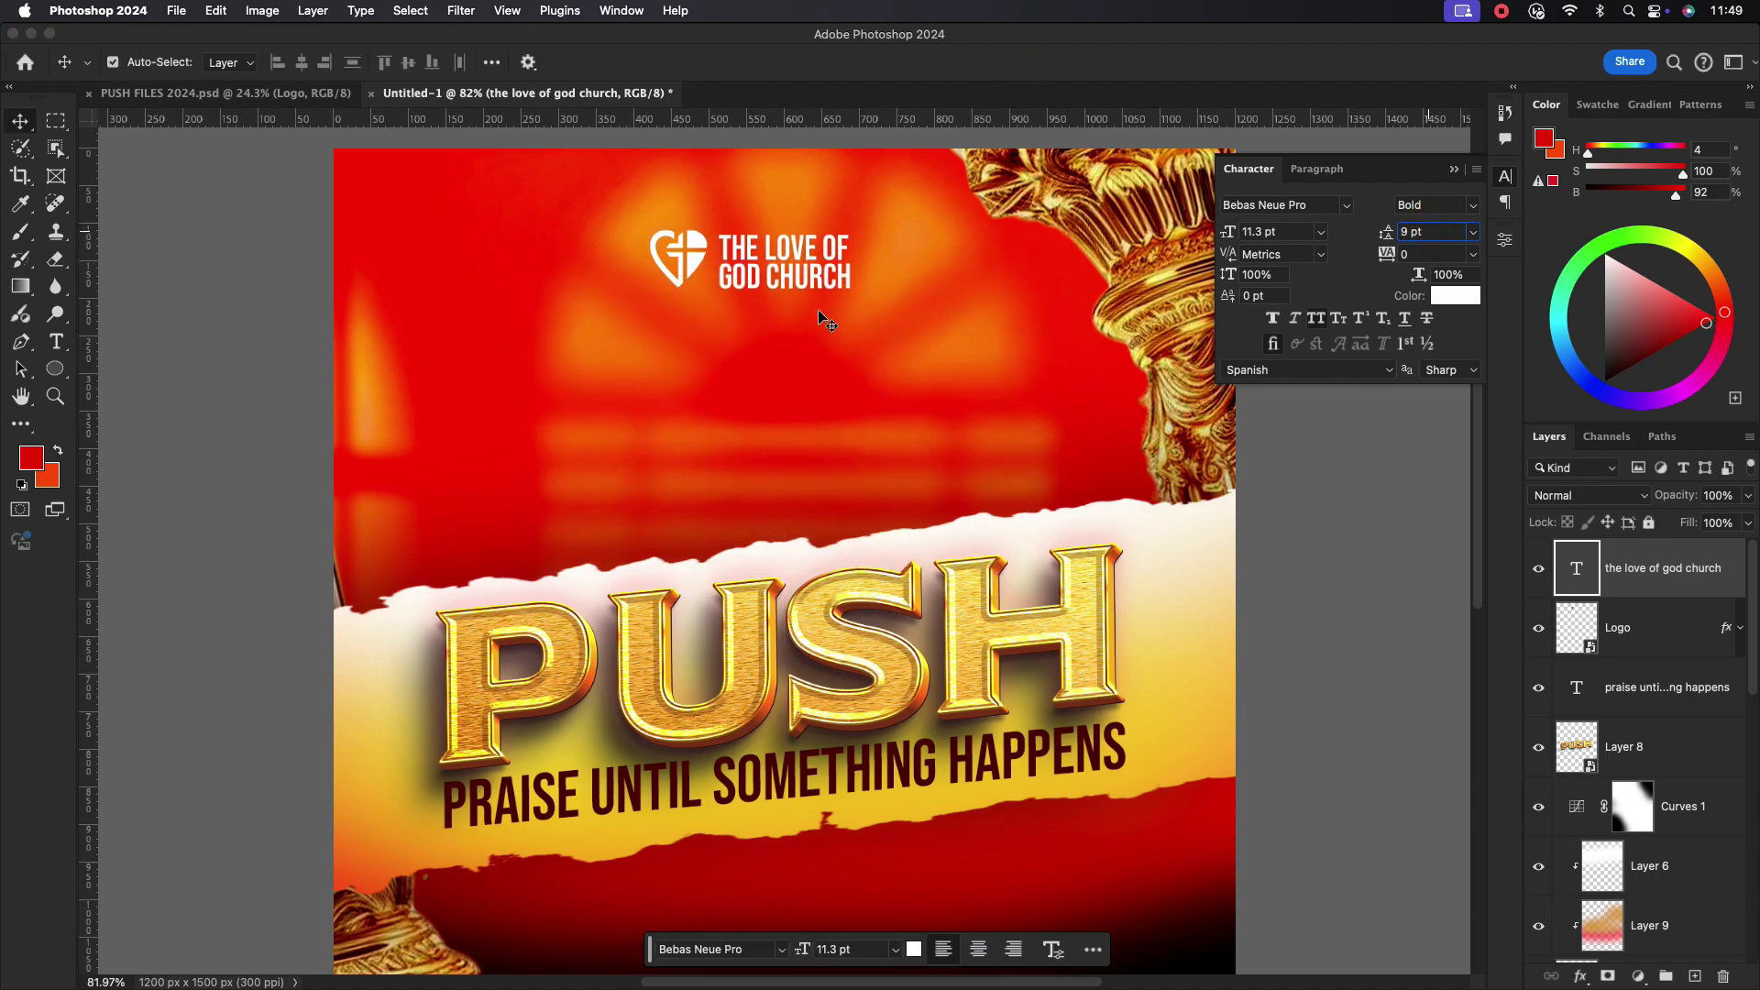
- Reduce the church name a little further and arrange it close beside the heart logo
key("ctrl+t")
left_click_drag(794, 277, 695, 278)
key("super+z")
left_click(1017, 62)
scroll(825, 312, "down", 2)
scroll(733, 273, "up", 5)
scroll(816, 325, "down", 5)
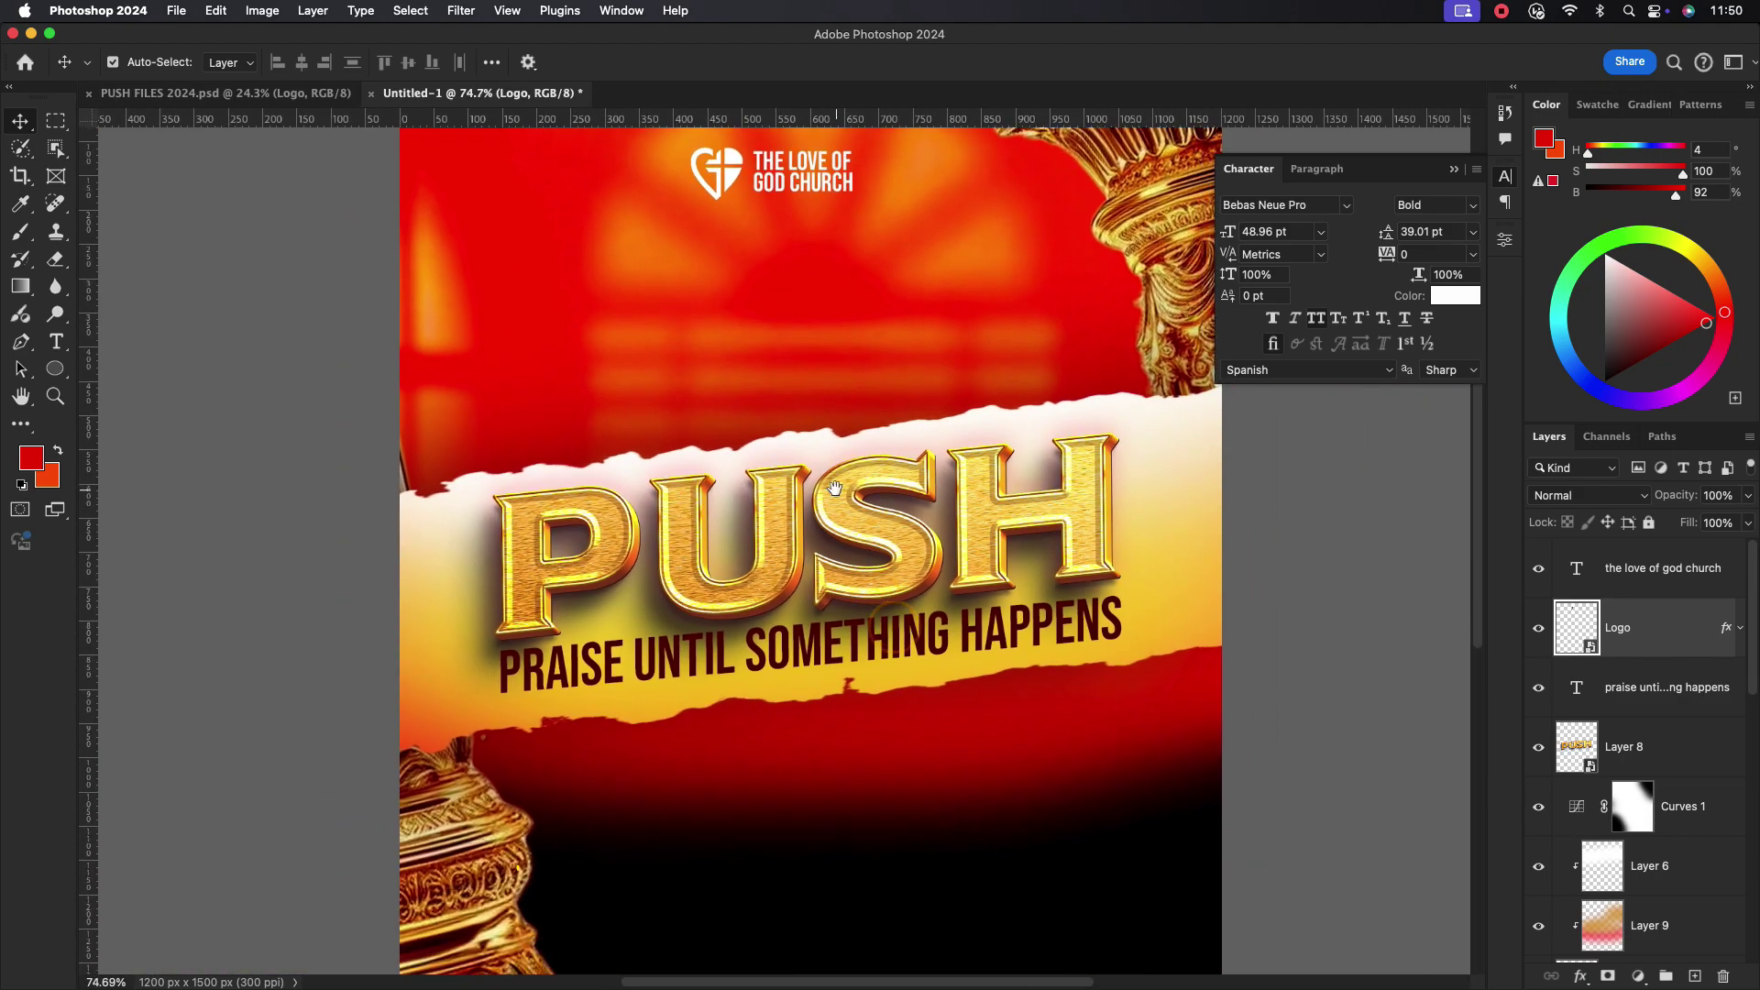
- Add the white text "EVERY THURDSAY" above the Curves 1 layer and place it just below the torn paper
left_click(1186, 479)
left_click_drag(846, 674, 860, 552)
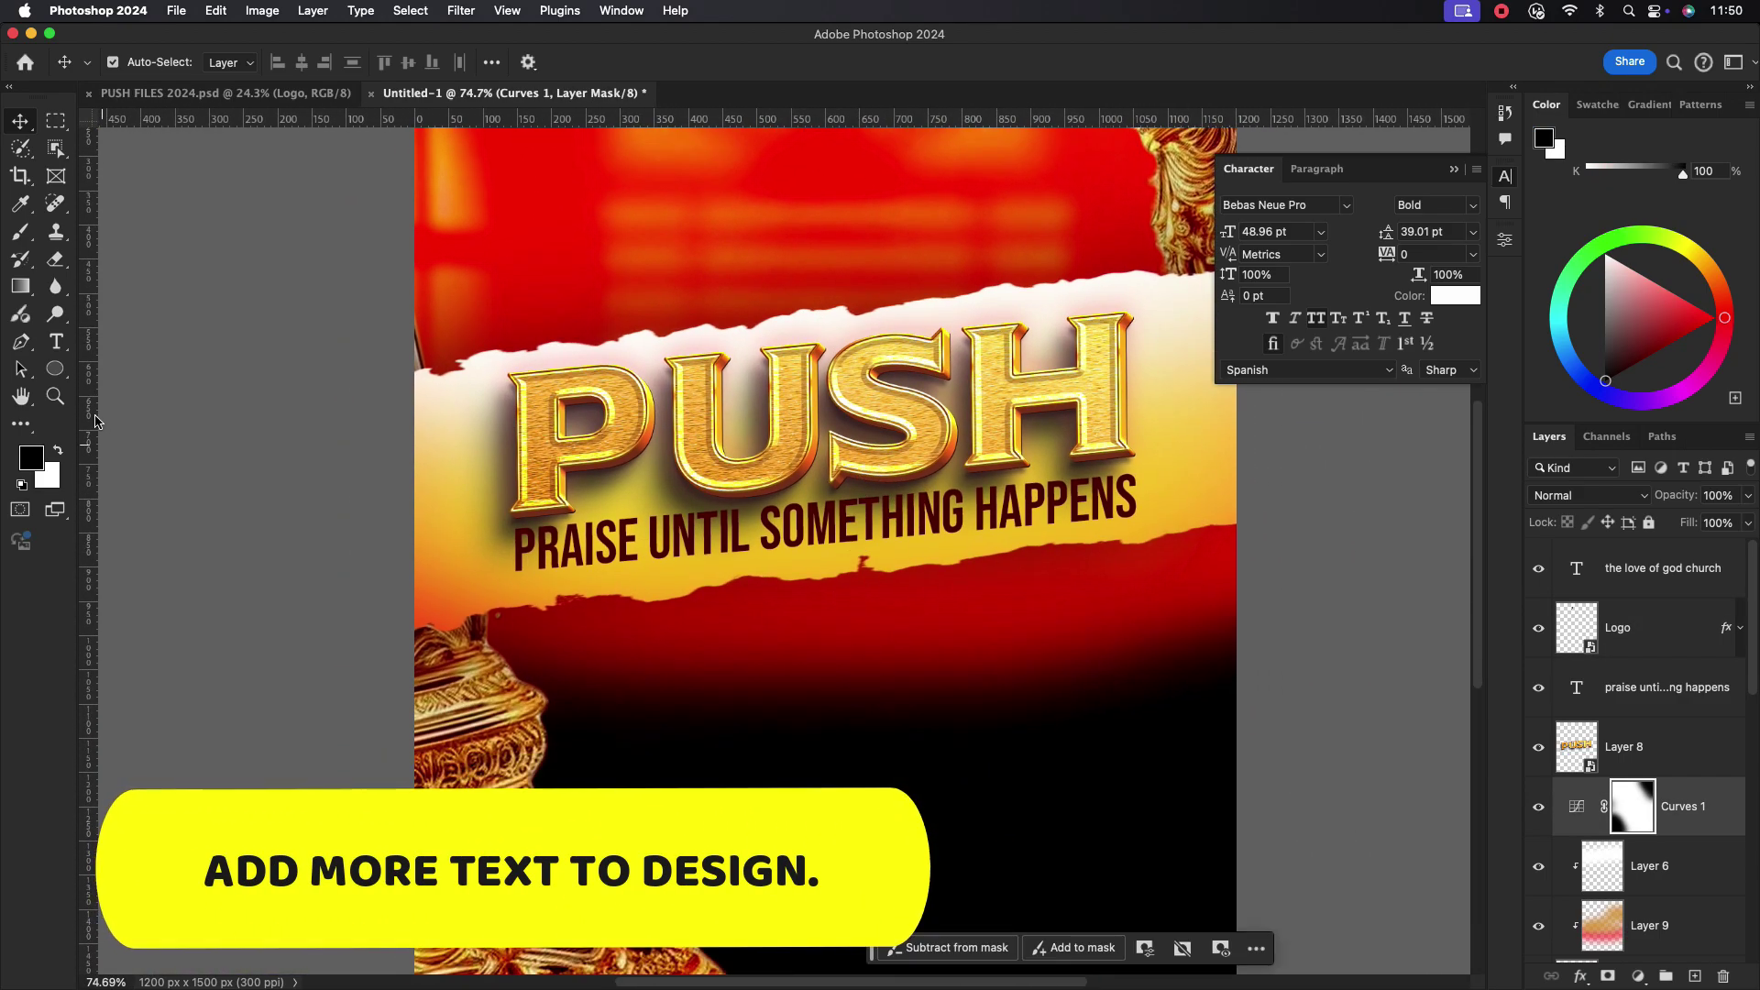
left_click(60, 347)
left_click(715, 696)
type("EVERY ")
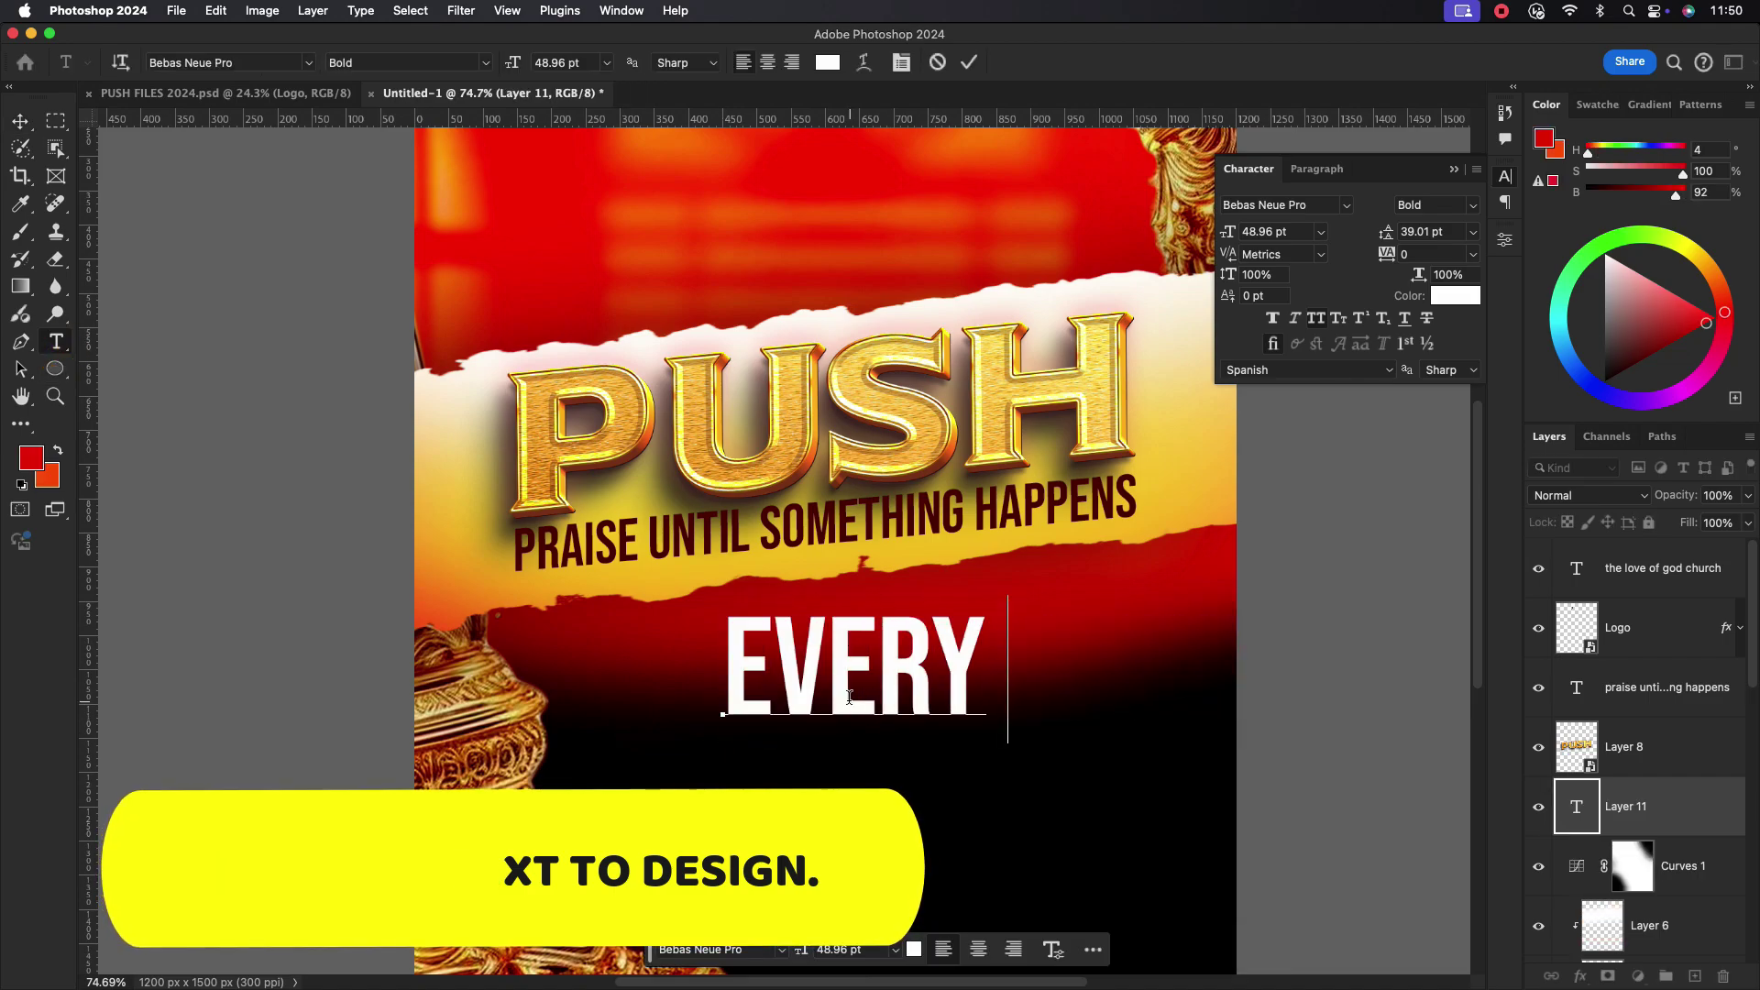
type("THURSDA")
left_click(969, 61)
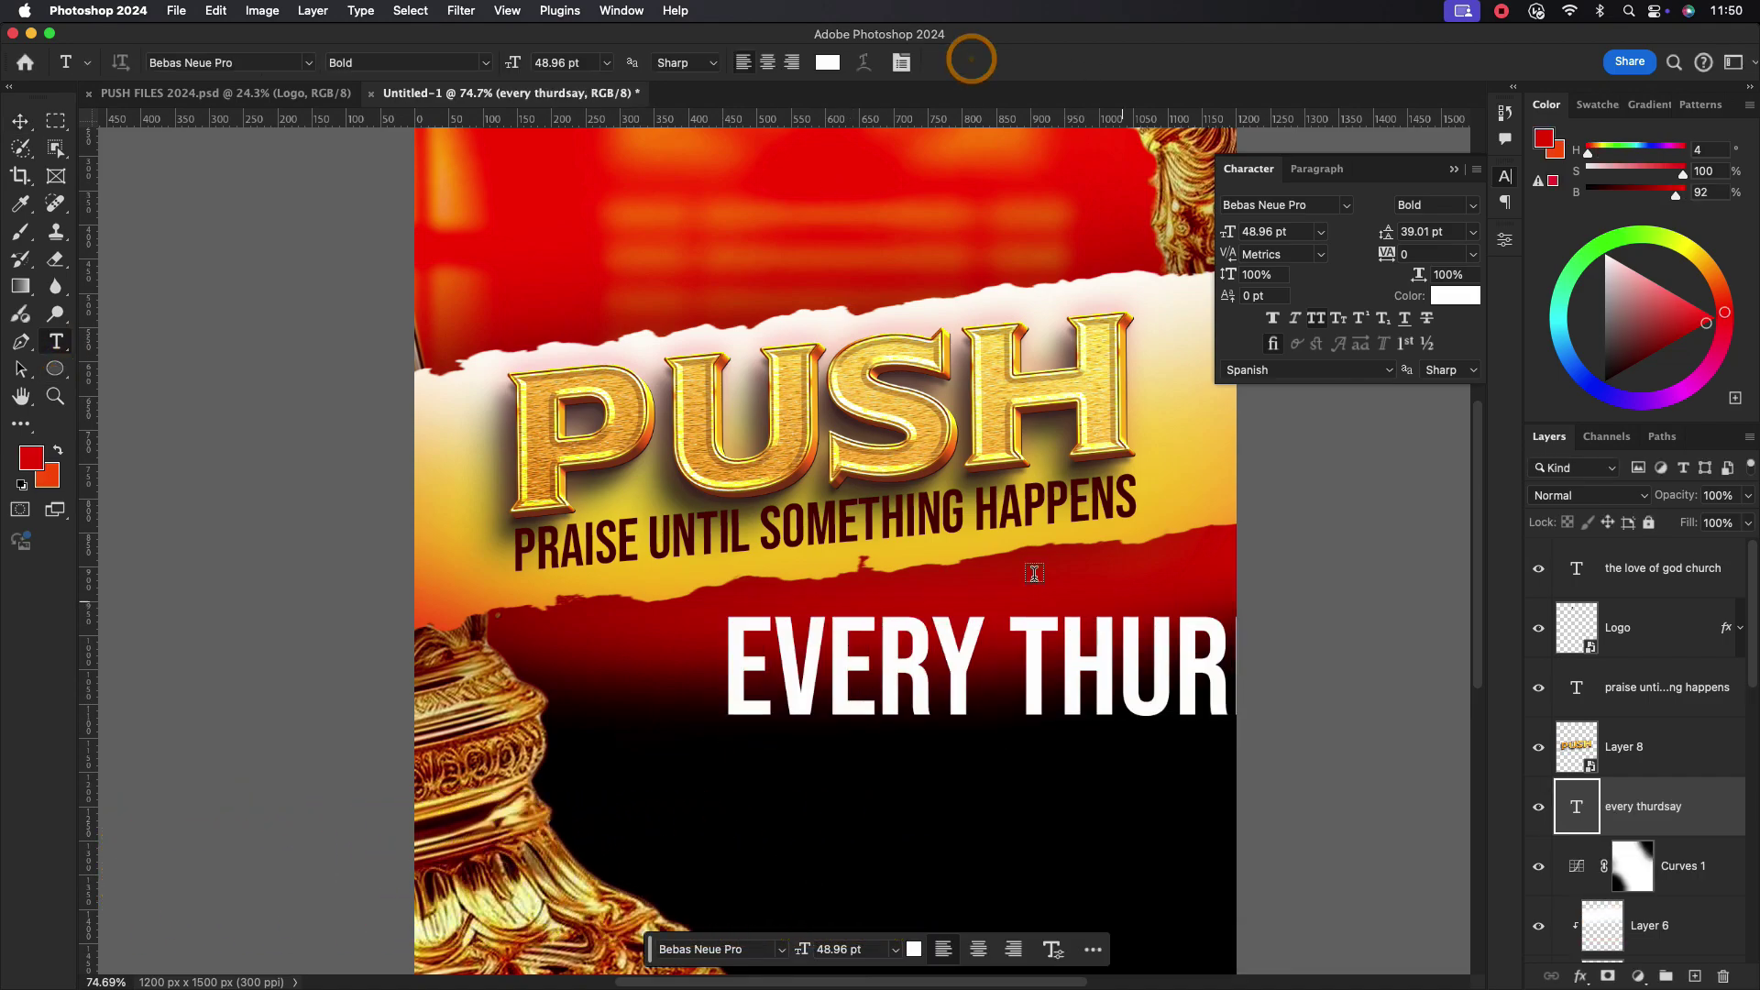
left_click(18, 129)
left_click_drag(1095, 656, 900, 646)
- Break the "EVERY THURDSAY" text into two lines and shift it sideways below the tagline
double_click(832, 658)
left_click(832, 658)
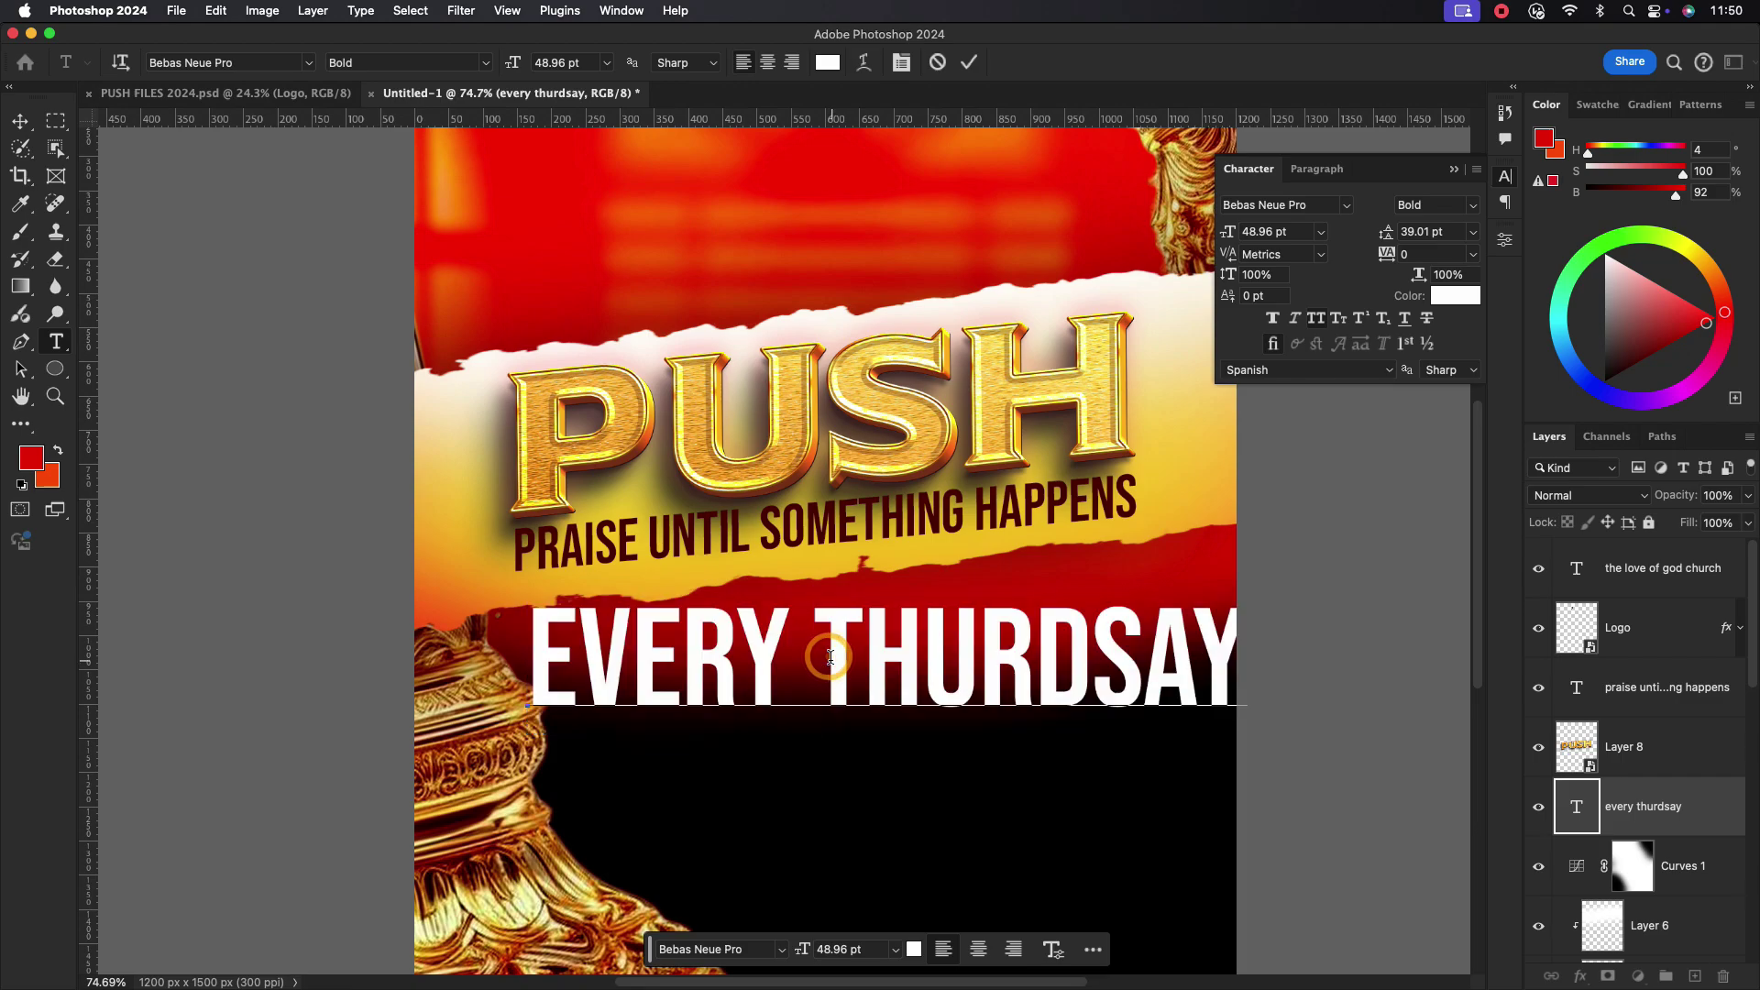
key("BackSpace")
key("Return")
left_click(969, 62)
left_click_drag(756, 595, 907, 593)
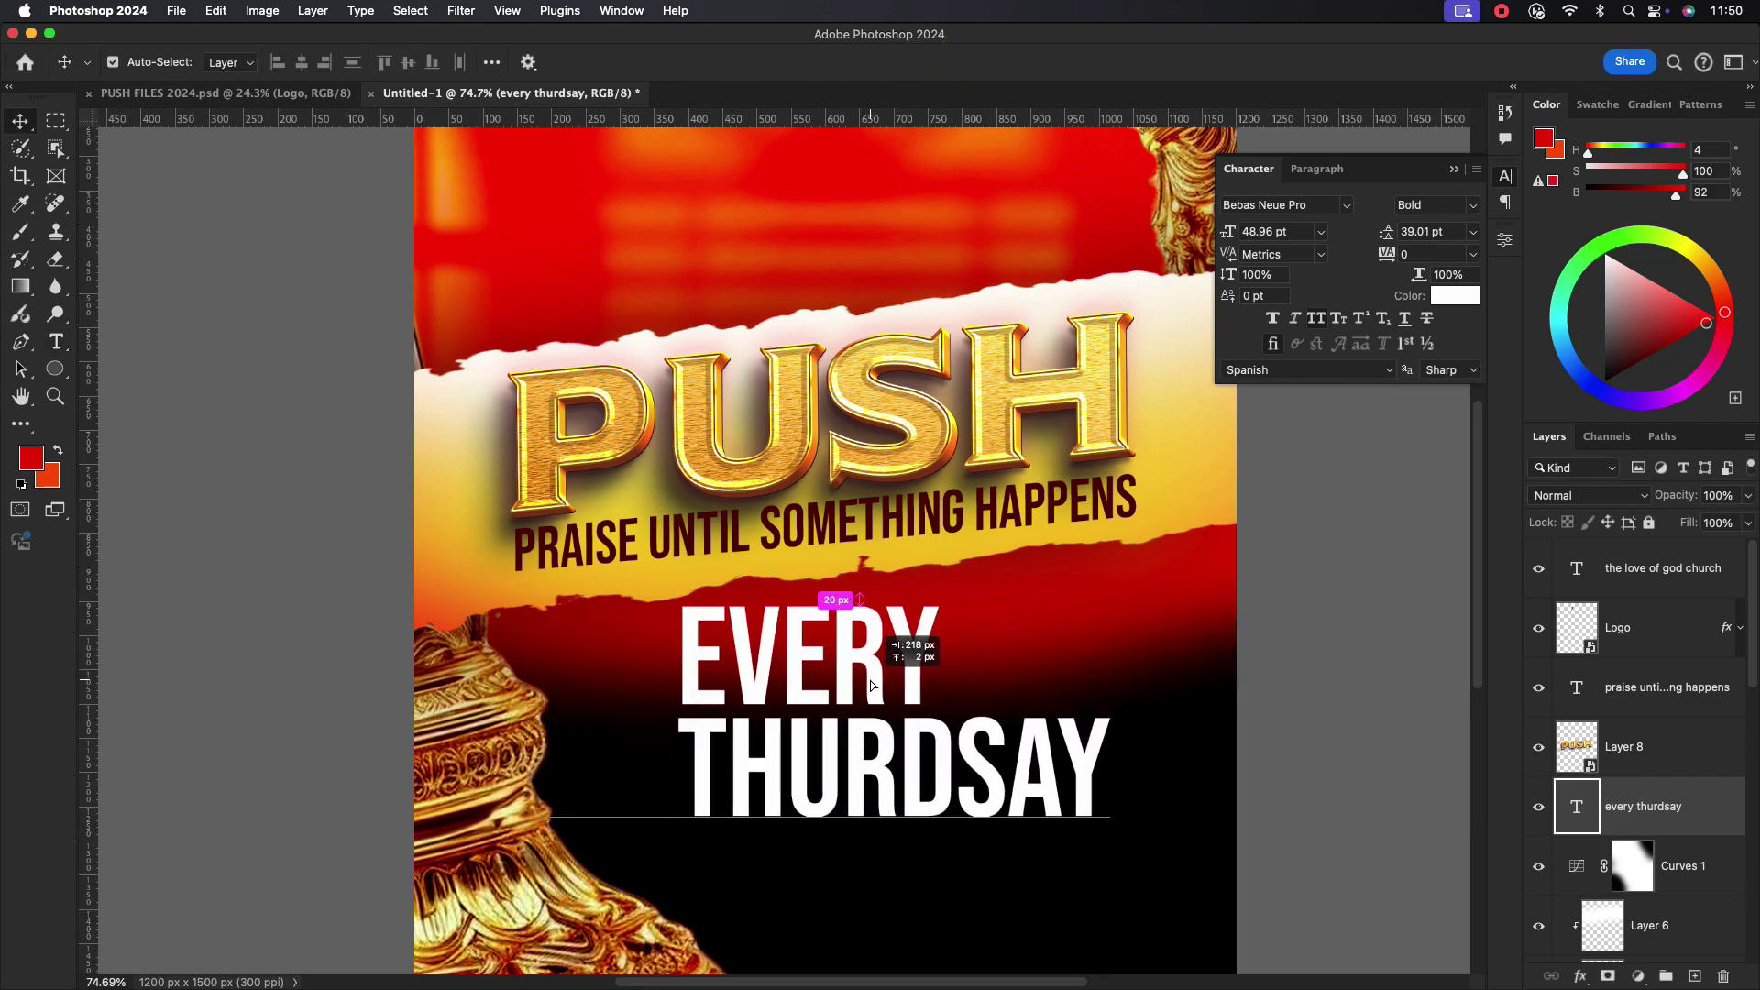
- Centre-align the "EVERY THURDSAY" text and reposition it under the tagline
left_click(1318, 168)
left_click(1296, 202)
left_click_drag(793, 634, 930, 645)
left_click(400, 436)
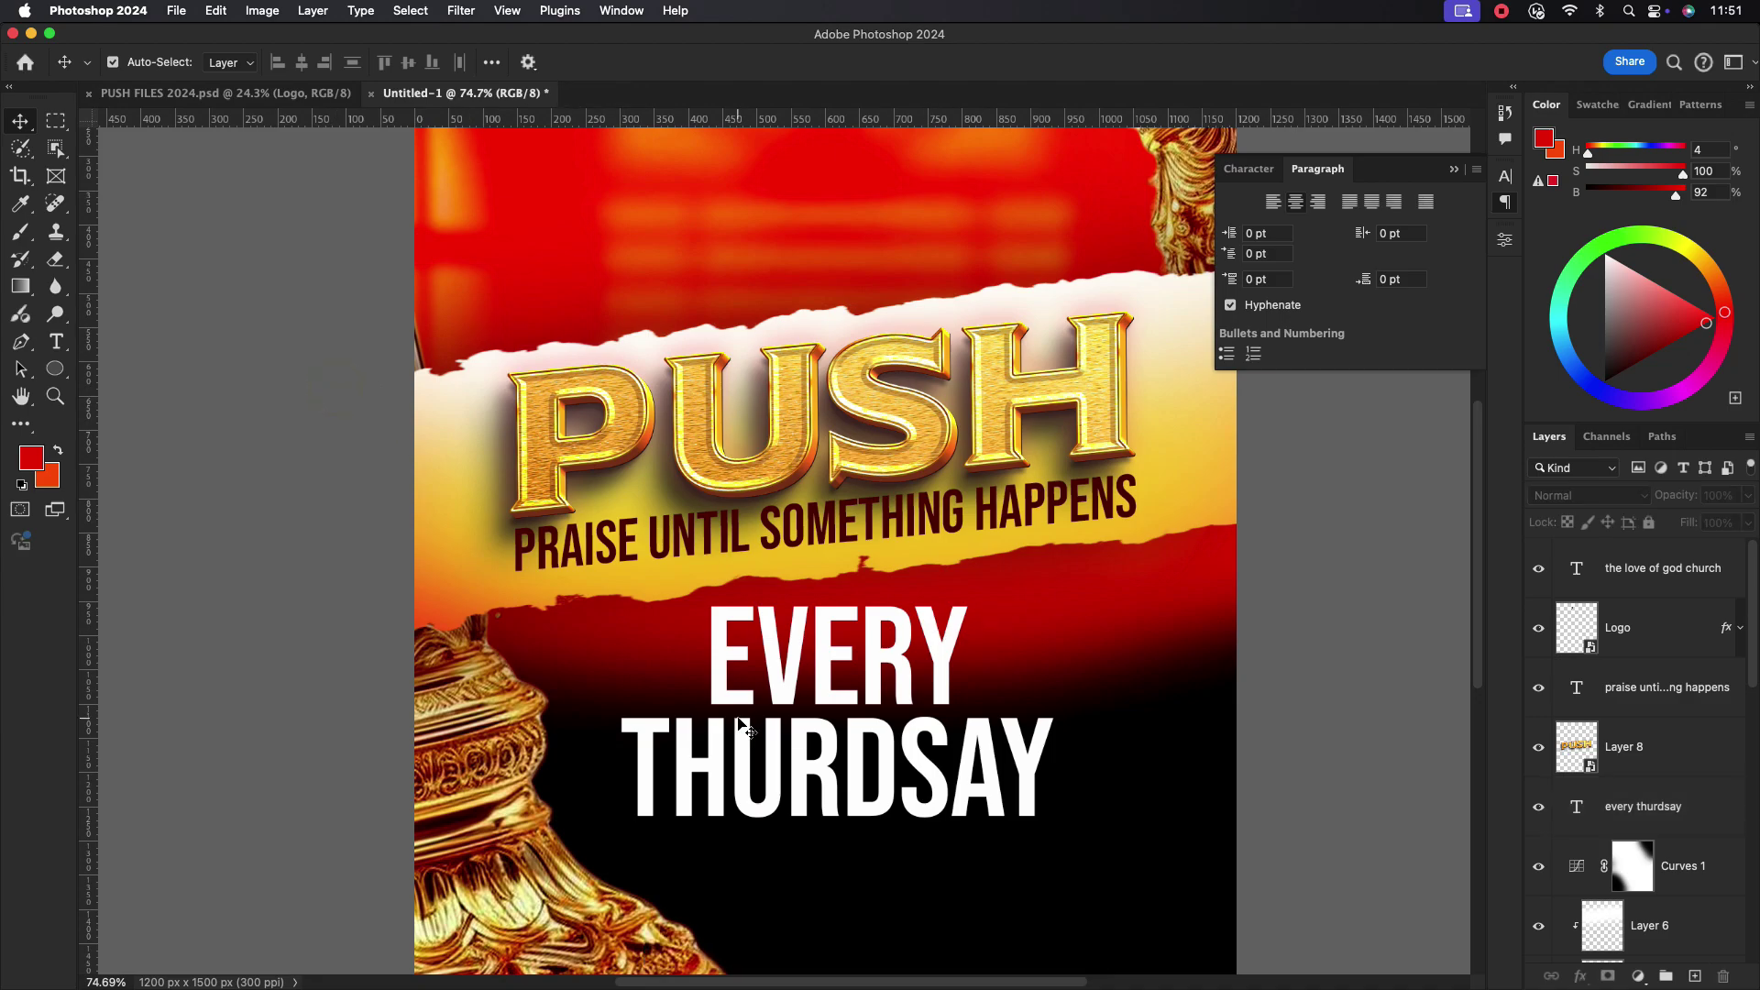
- Rejoin "EVERY THURDSAY" into a single line and scale it down to 21.24 pt
double_click(736, 718)
left_click(637, 762)
key("BackSpace")
left_click(968, 61)
key("super+t")
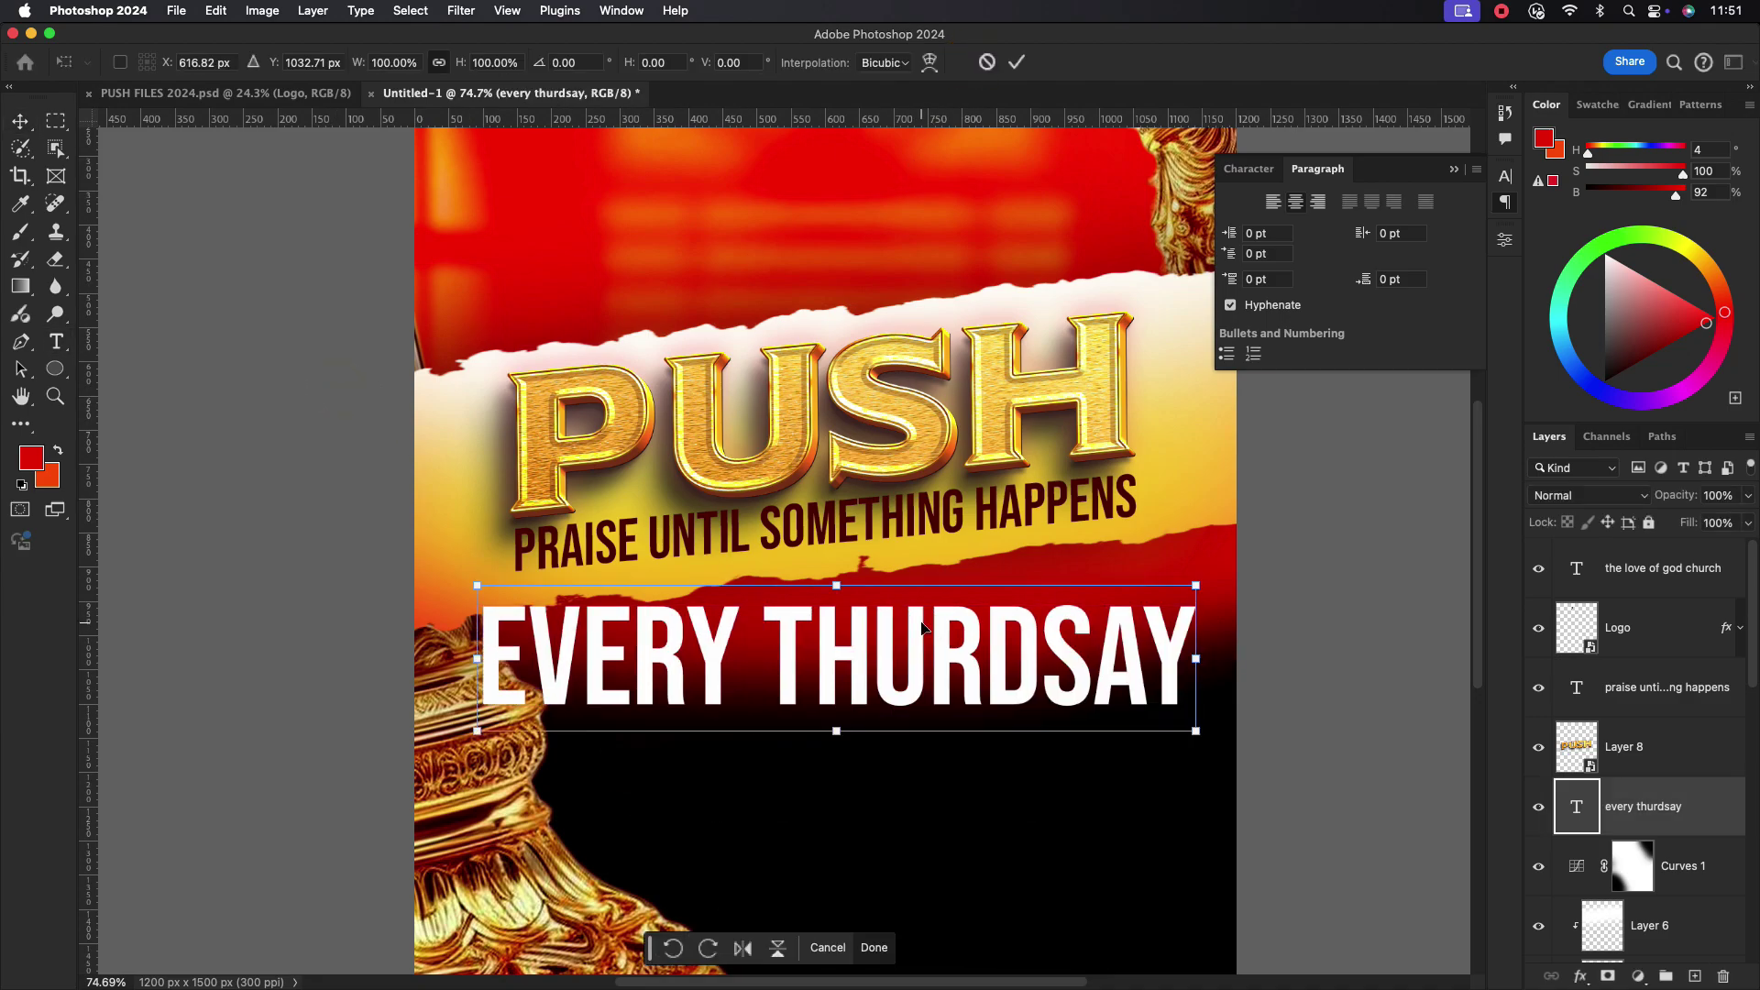
left_click_drag(1221, 667, 999, 658)
left_click(1017, 62)
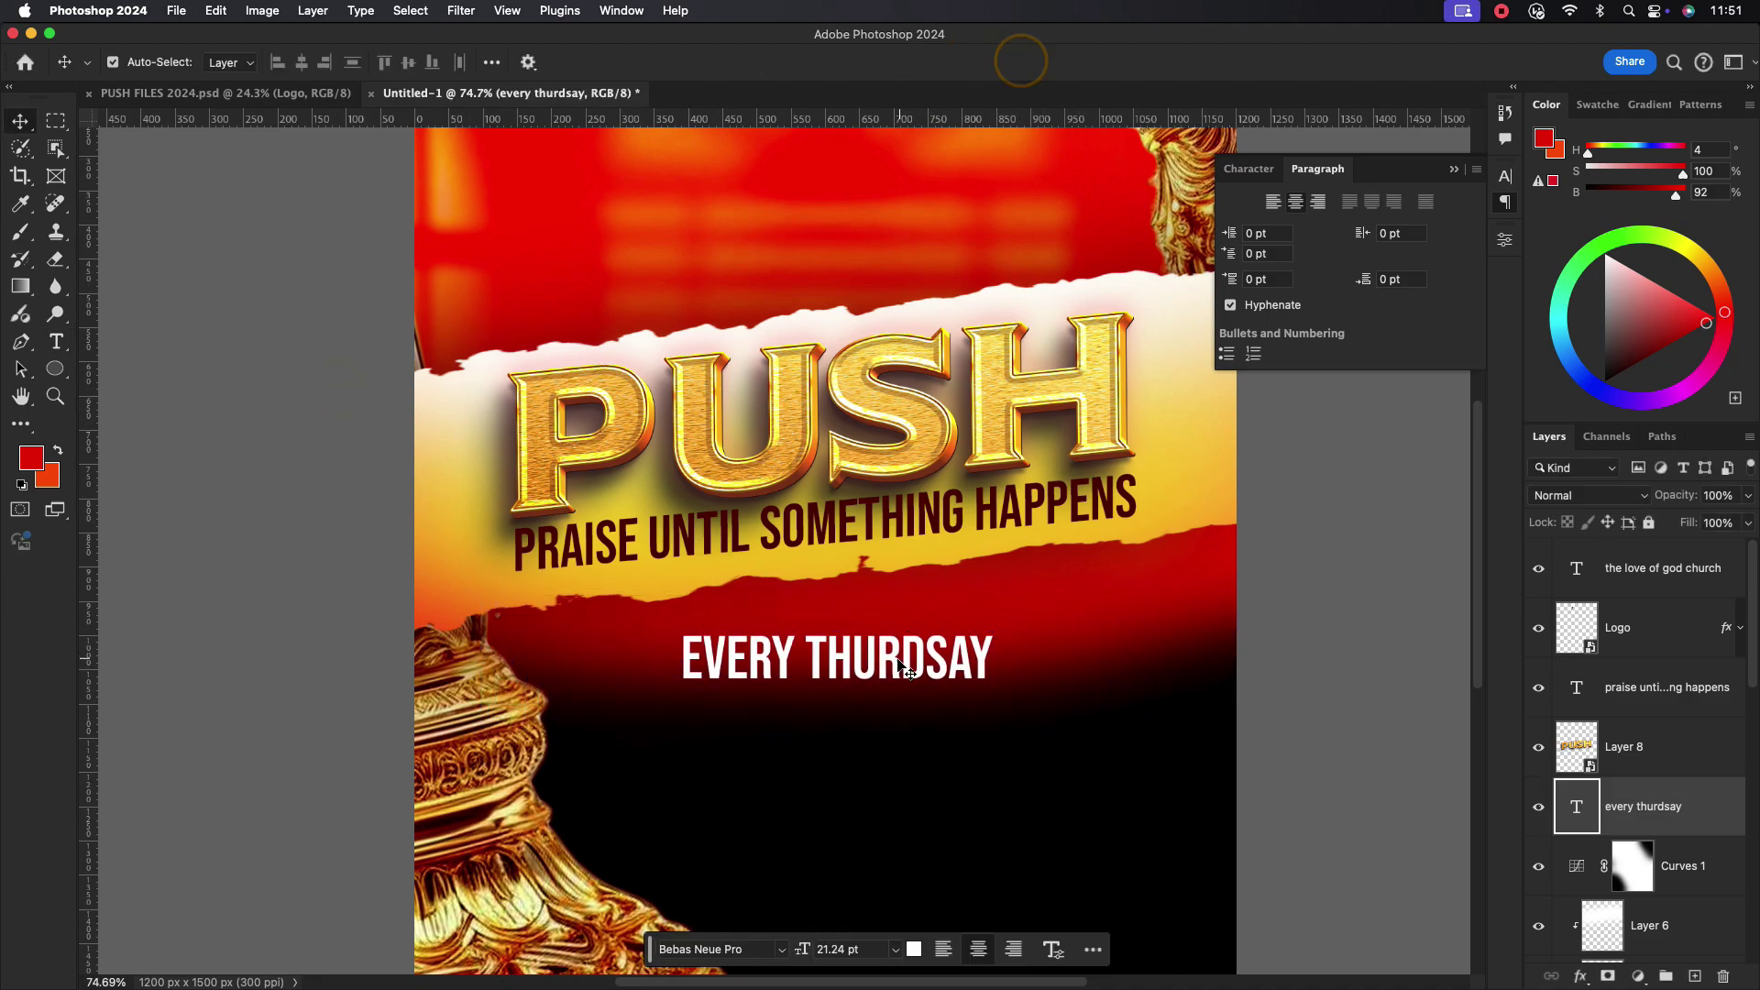
- Duplicate the "EVERY THURDSAY" line directly below itself and change the copy's text to "5PM PROMPT"
left_click_drag(882, 653, 891, 711)
double_click(889, 713)
type("6")
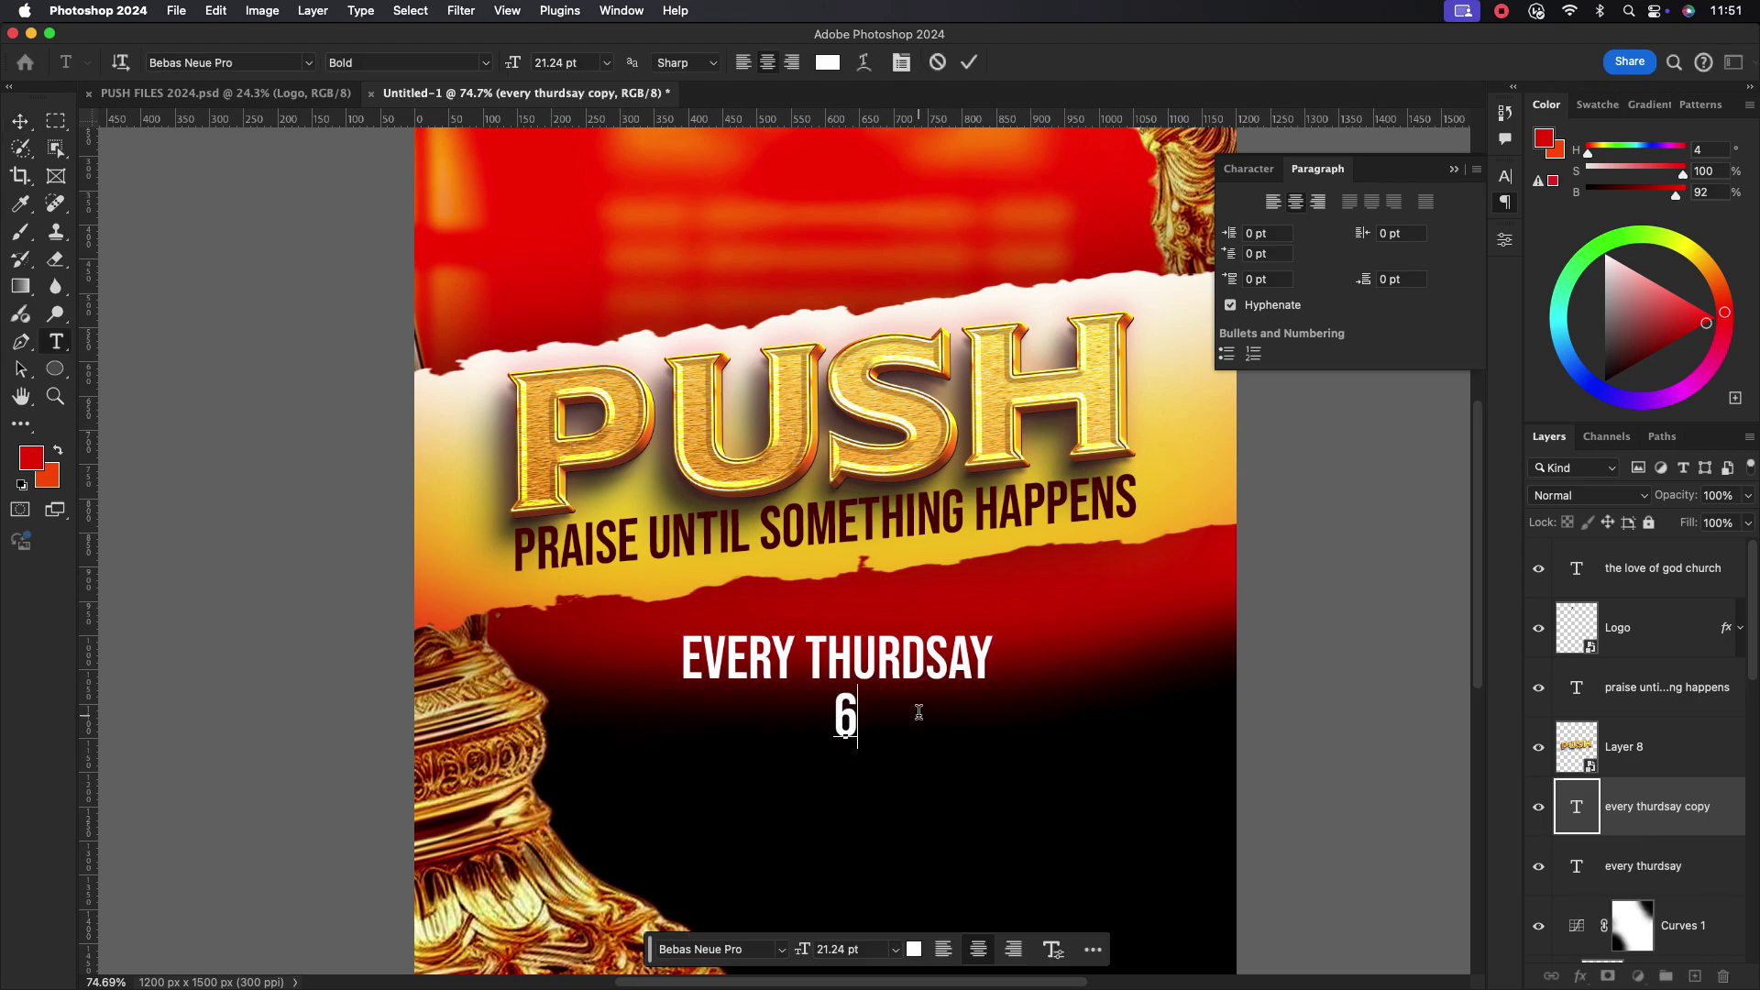
type("PM PROMPT")
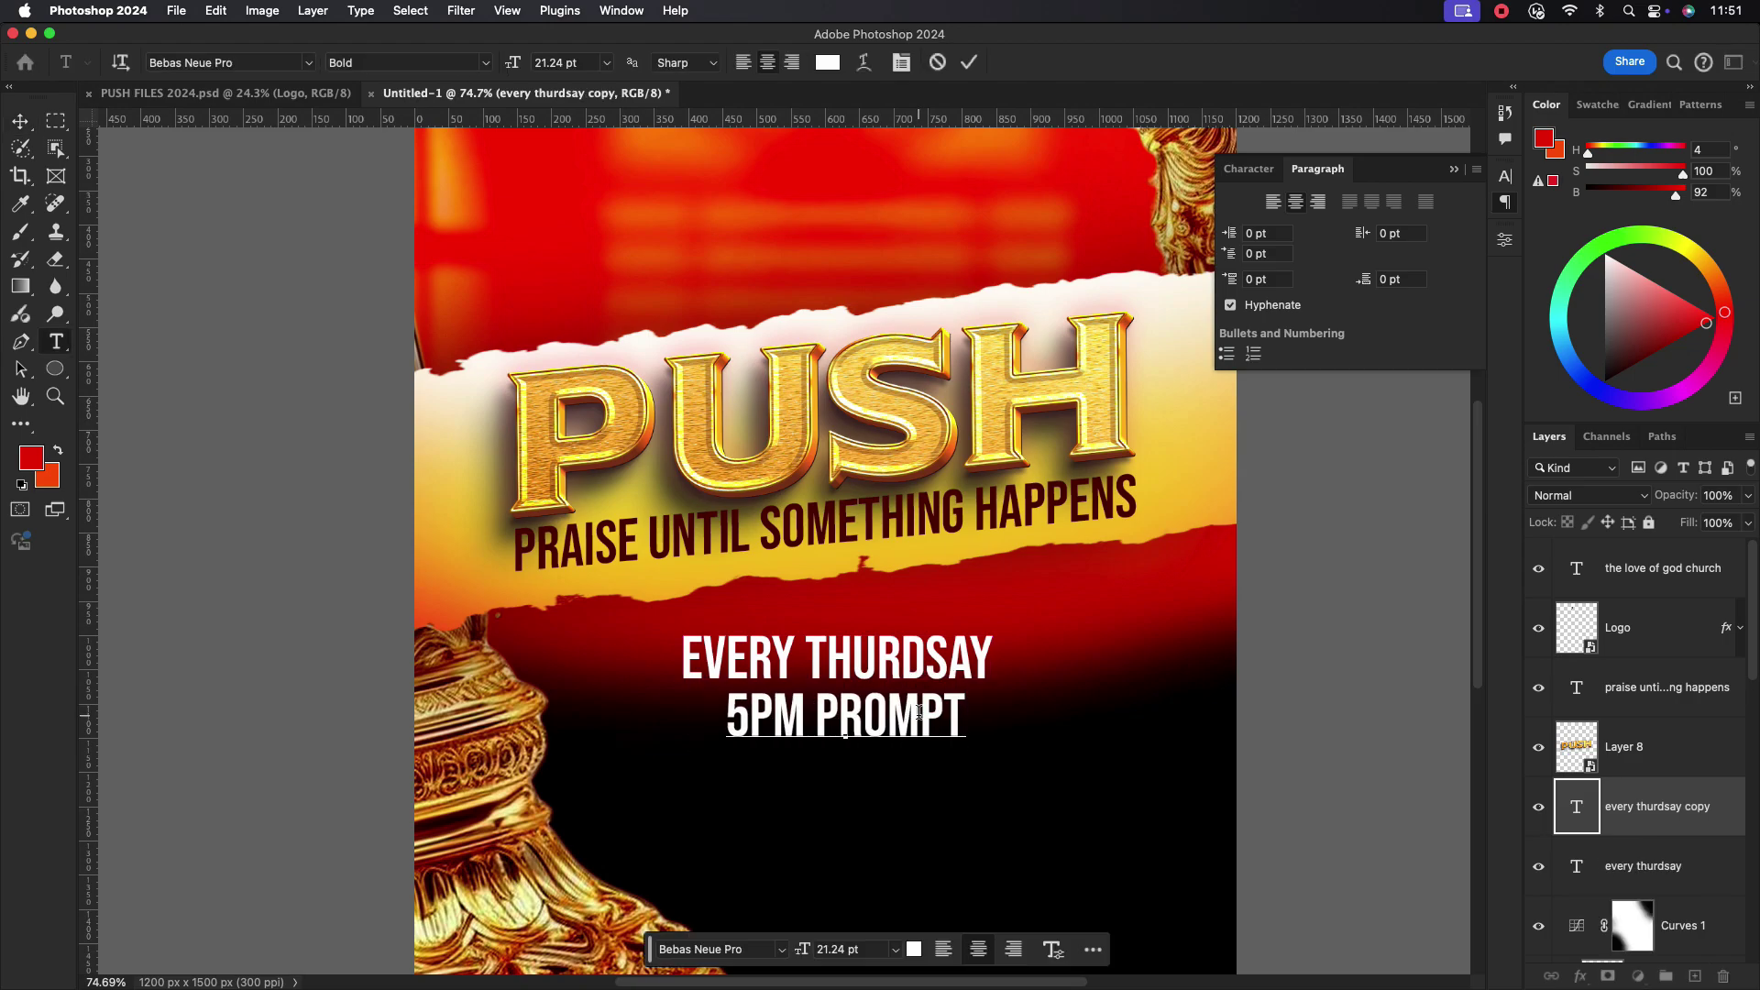
left_click(970, 63)
- Enlarge "5PM PROMPT" to dominate the day line, and move "EVERY THURDSAY" up above it at a slightly larger size
key("super+t")
left_click_drag(970, 716, 1098, 731)
left_click(1016, 62)
key("v")
left_click_drag(928, 671, 947, 639)
key("super+t")
left_click(1016, 62)
- Skew the day and time lines together to follow the tagline's upward slant, enlarge them slightly and reposition them beneath the torn paper
left_click(1641, 807, "shift")
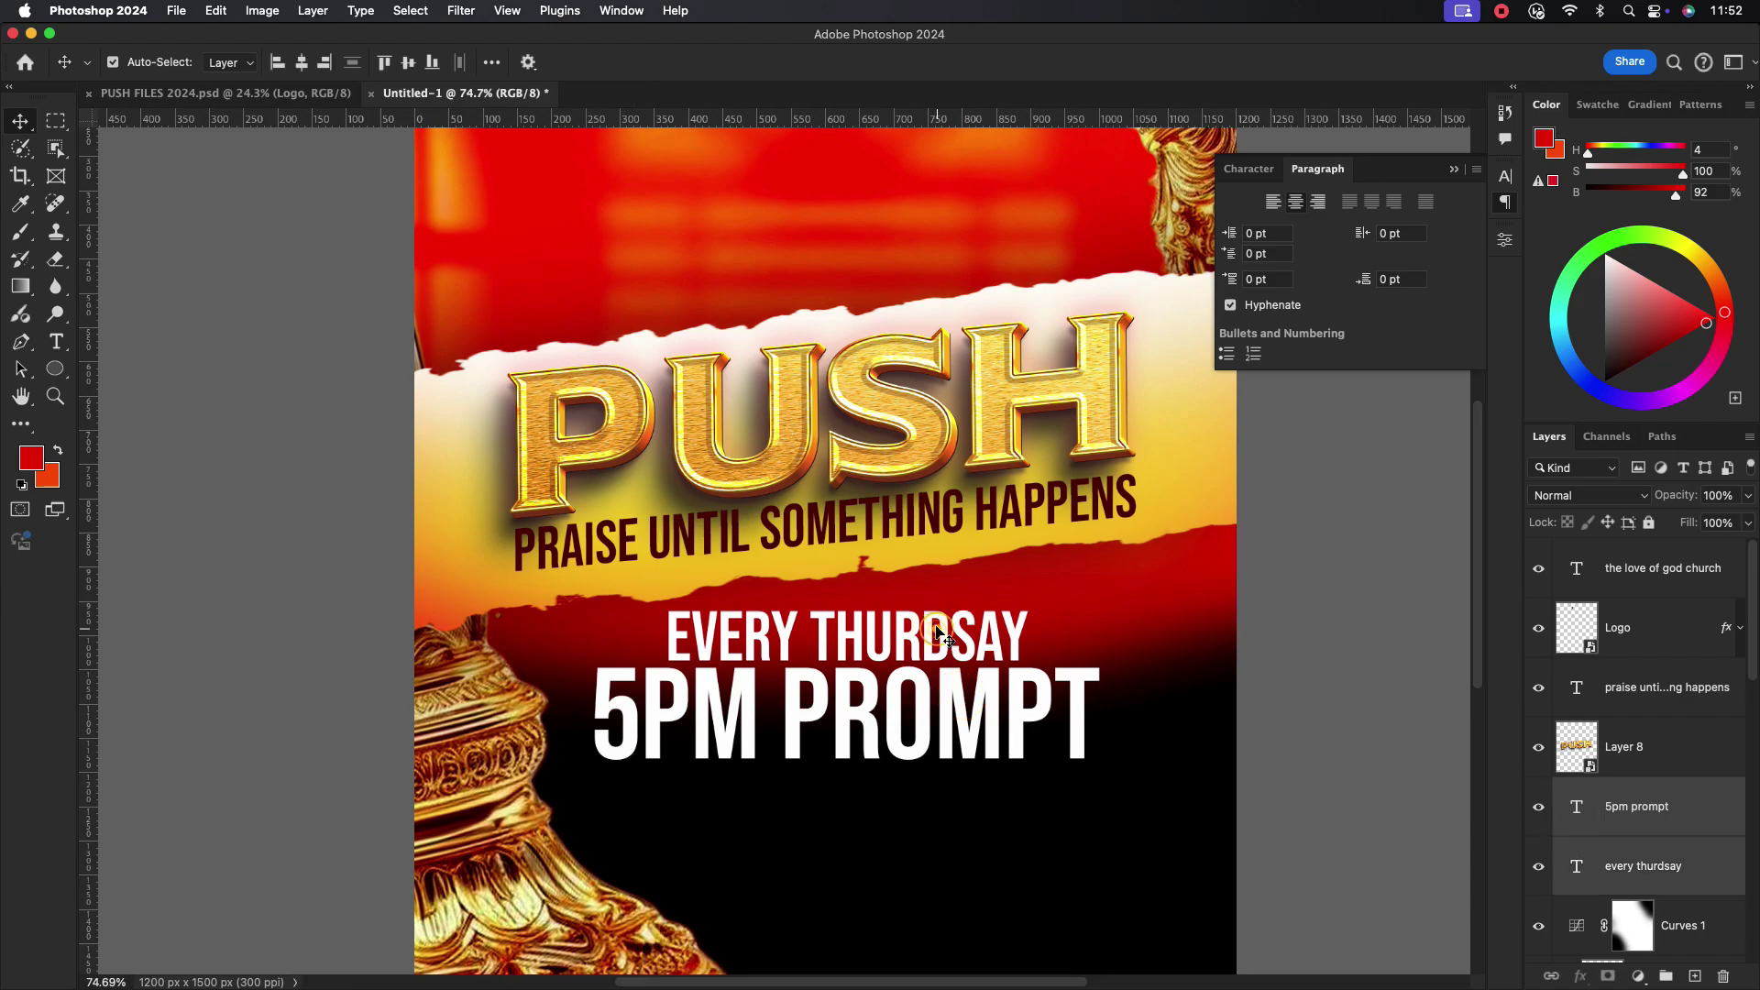
key("super+t")
left_click_drag(1098, 687, 1097, 653)
left_click_drag(921, 631, 922, 643)
left_click_drag(1099, 668, 1126, 671)
left_click(1011, 60)
scroll(993, 569, "down", 3)
left_click_drag(932, 685, 957, 689)
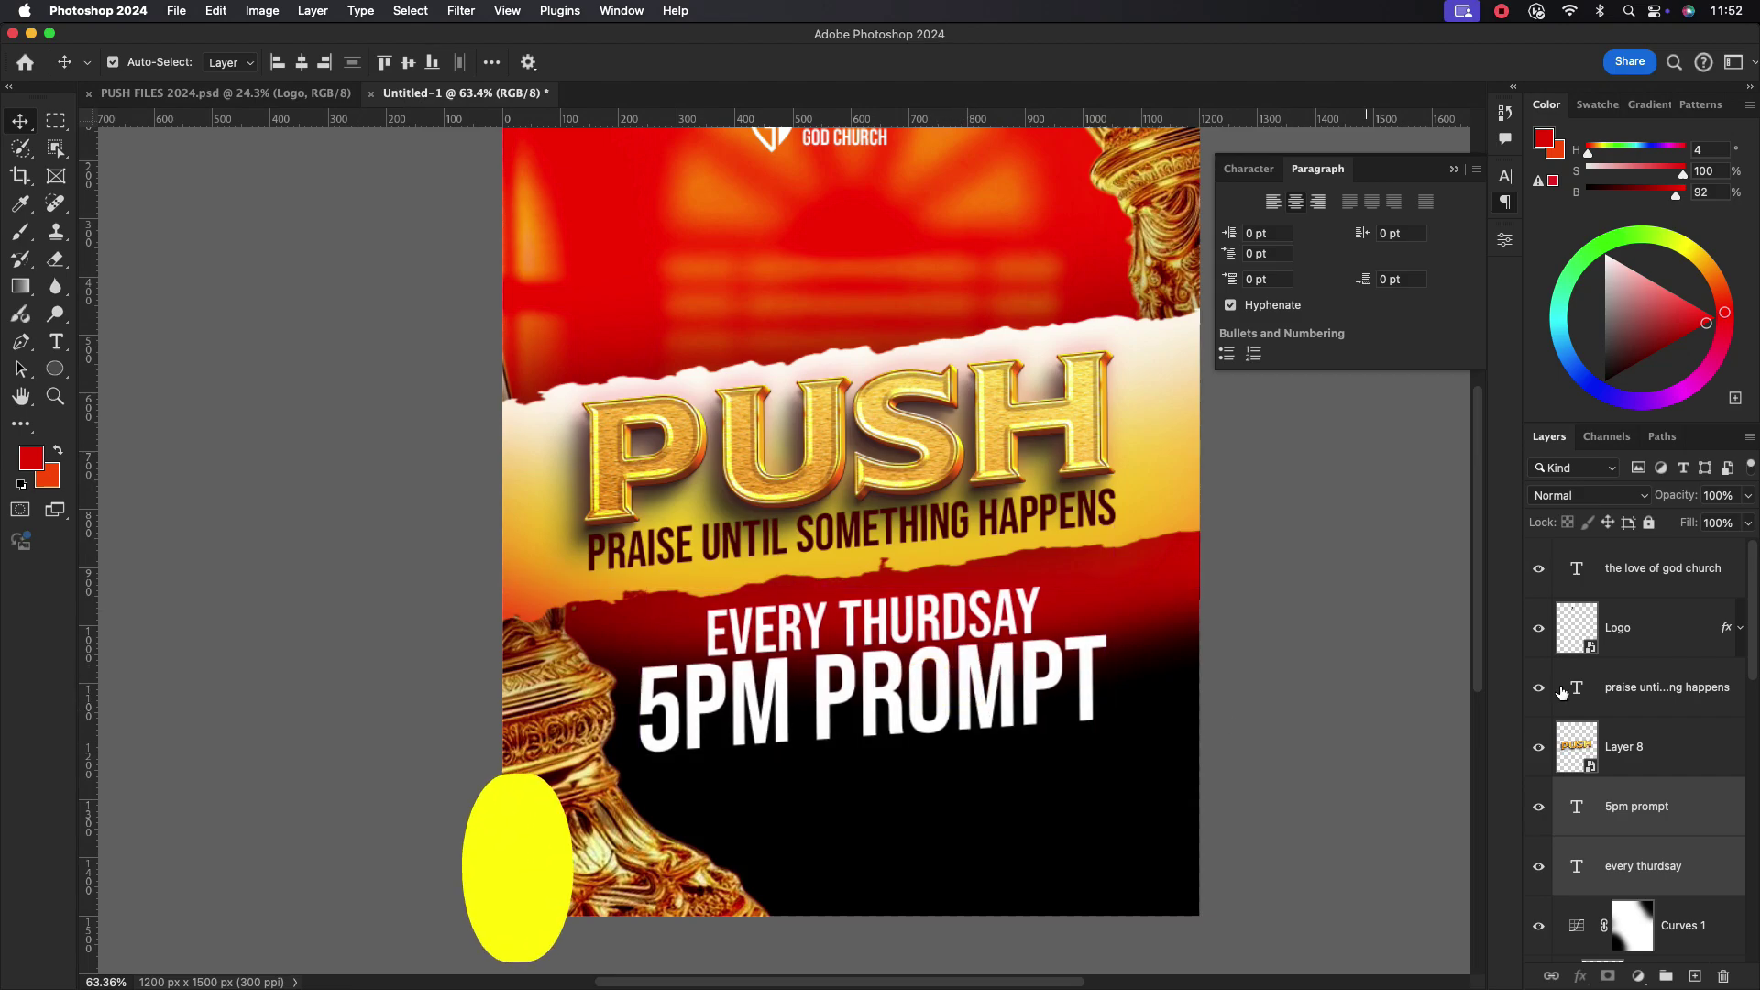
- Select Layer 5 with its clipped Layers 9 and 6 and move the torn-paper band up behind the PUSH title
scroll(1701, 711, "down", 3)
scroll(1700, 712, "down", 4)
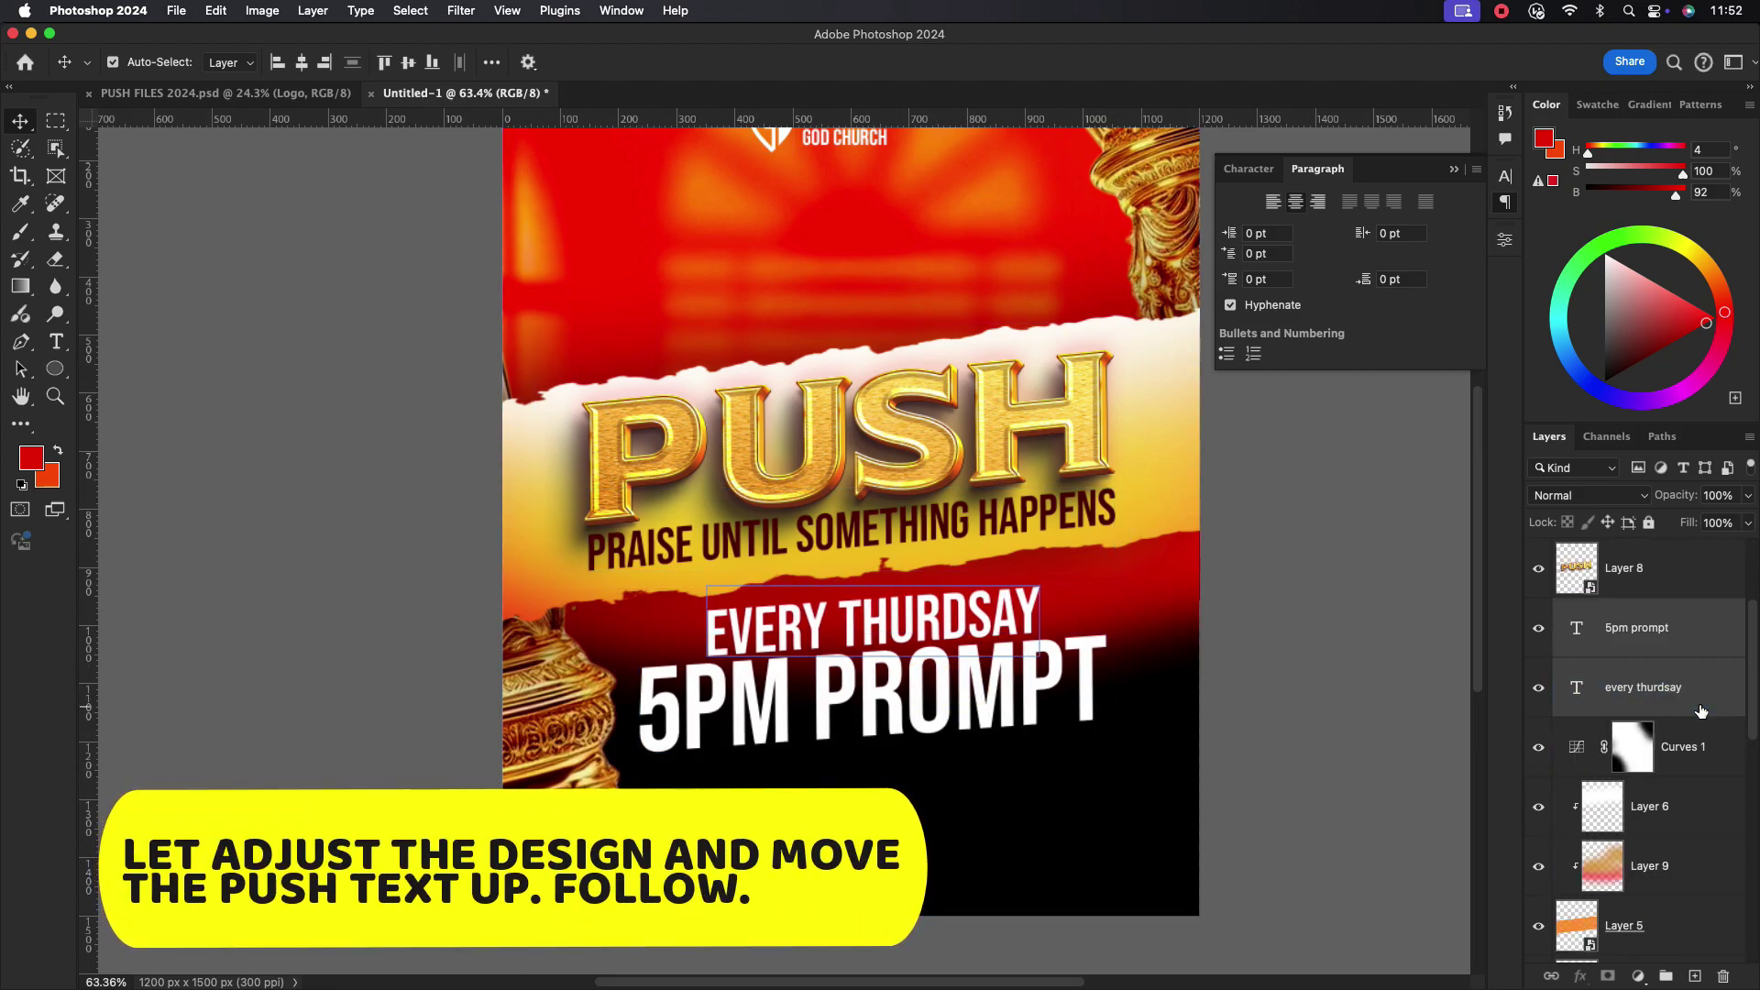
scroll(1697, 731, "up", 2)
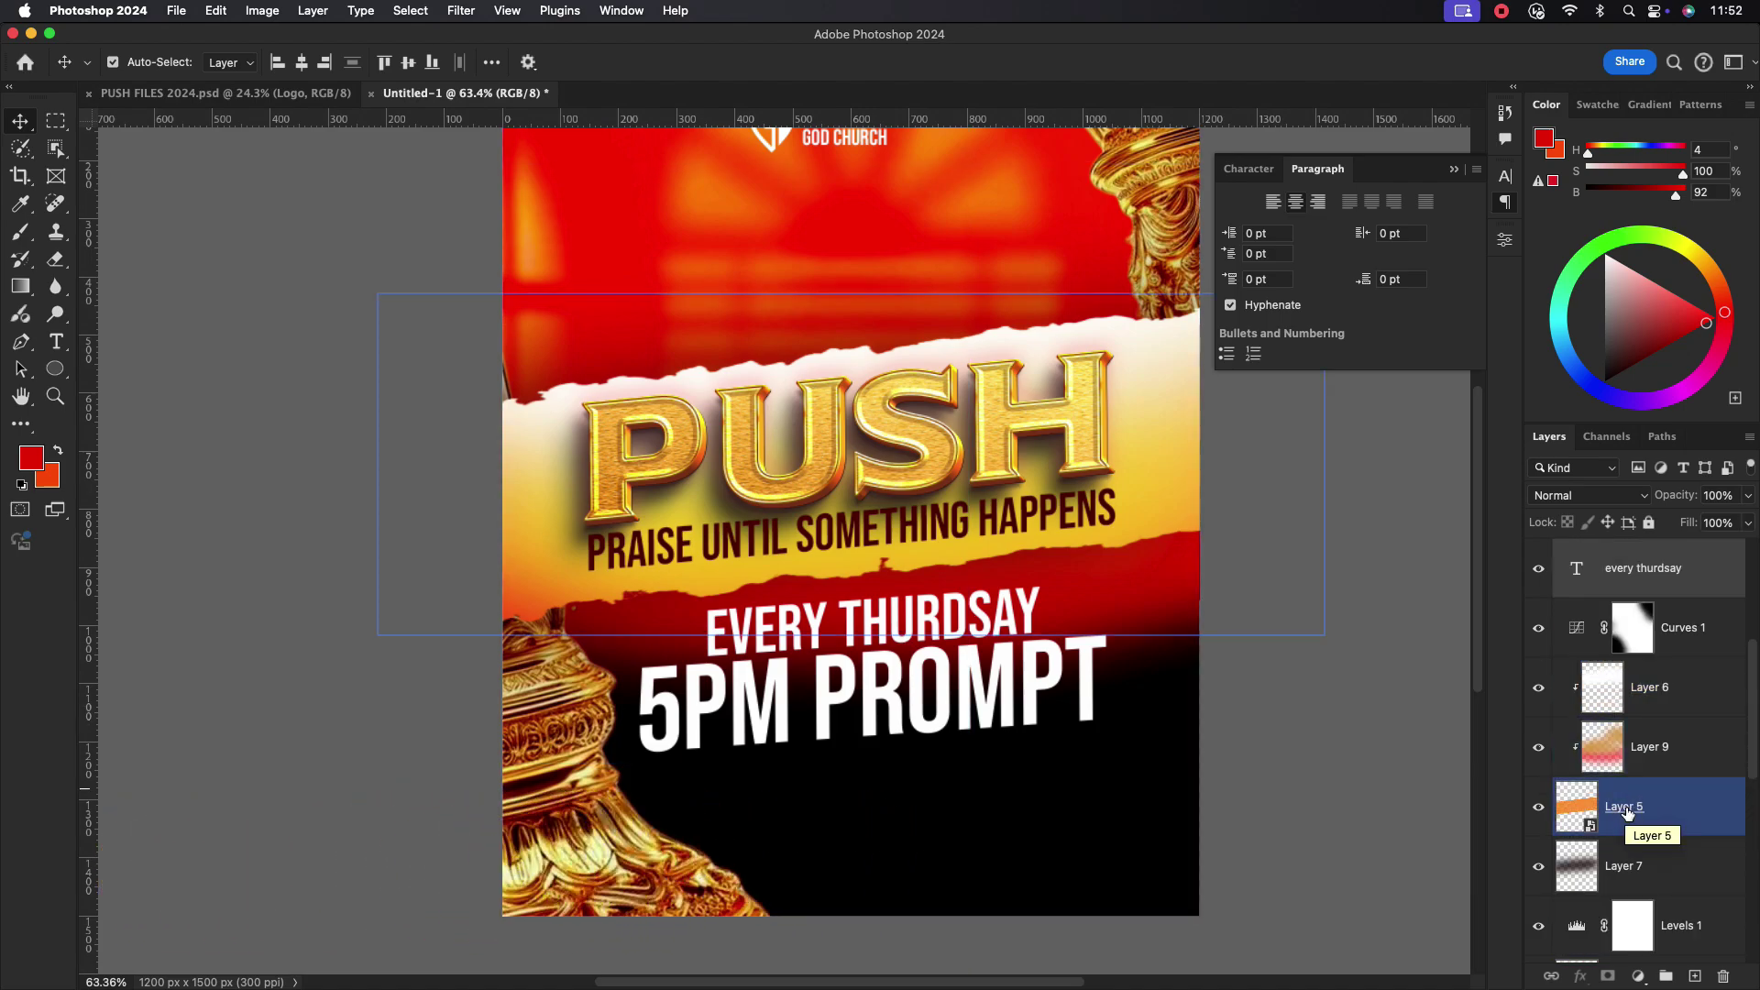
left_click(1653, 804)
left_click(1667, 687, "shift")
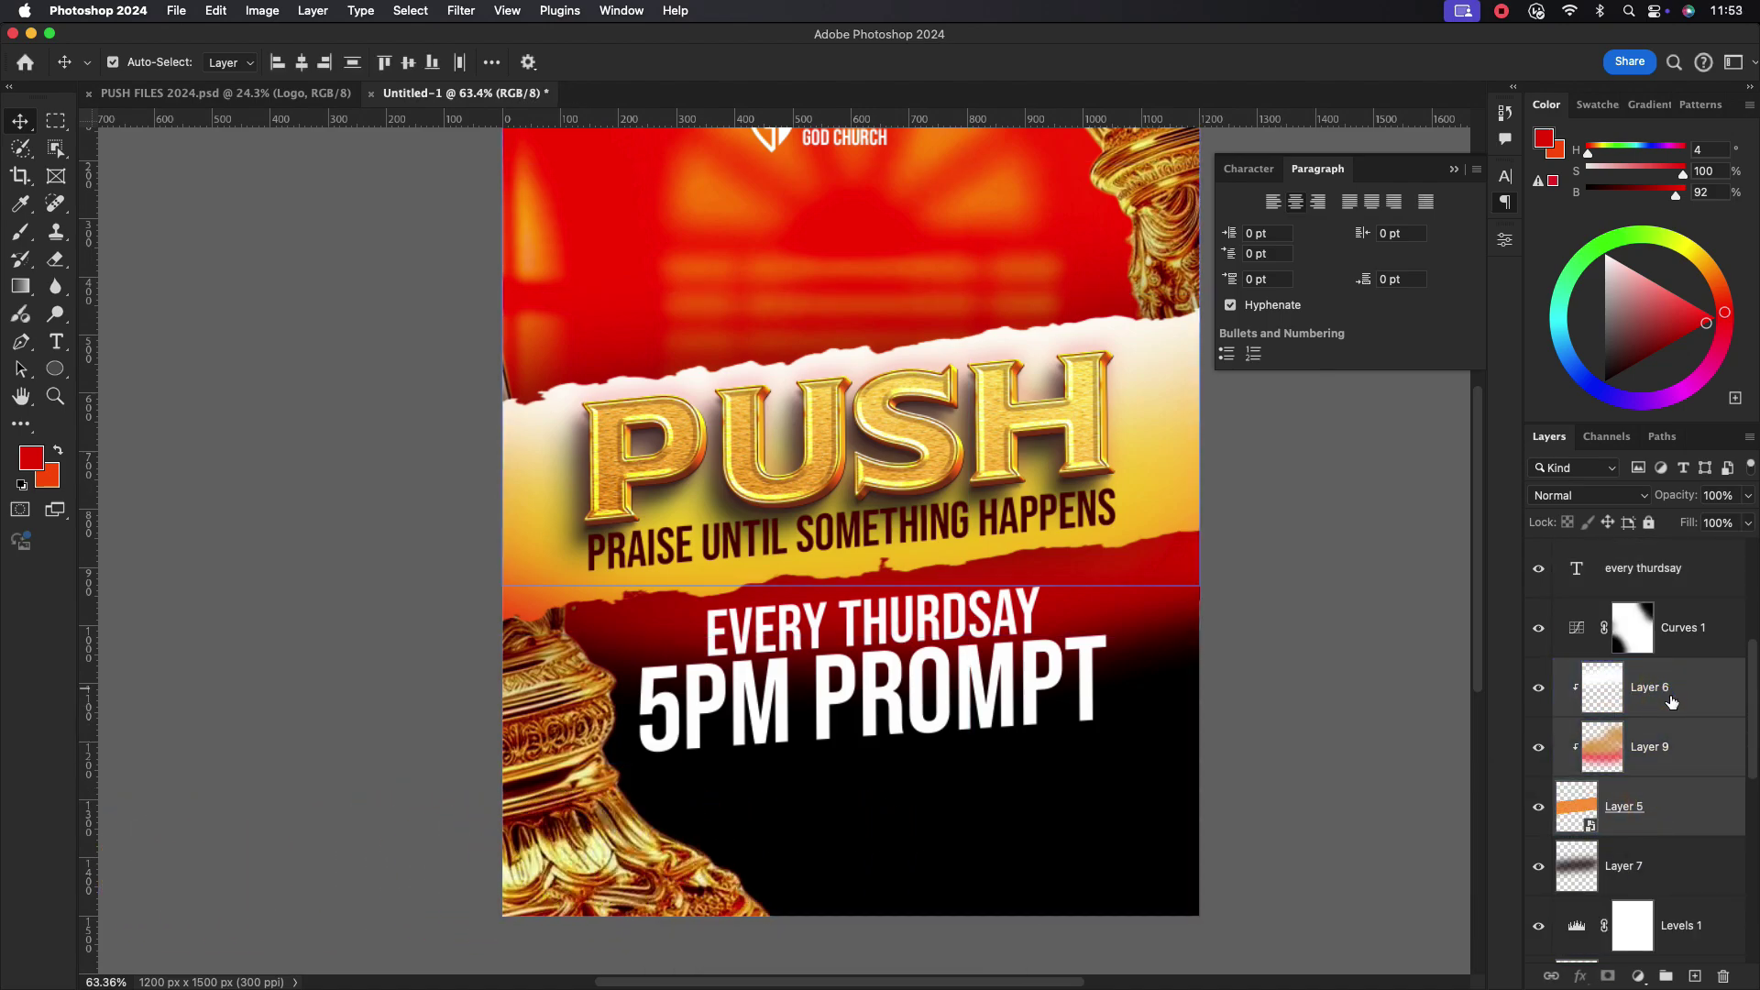
scroll(1673, 706, "up", 1)
key("super+t")
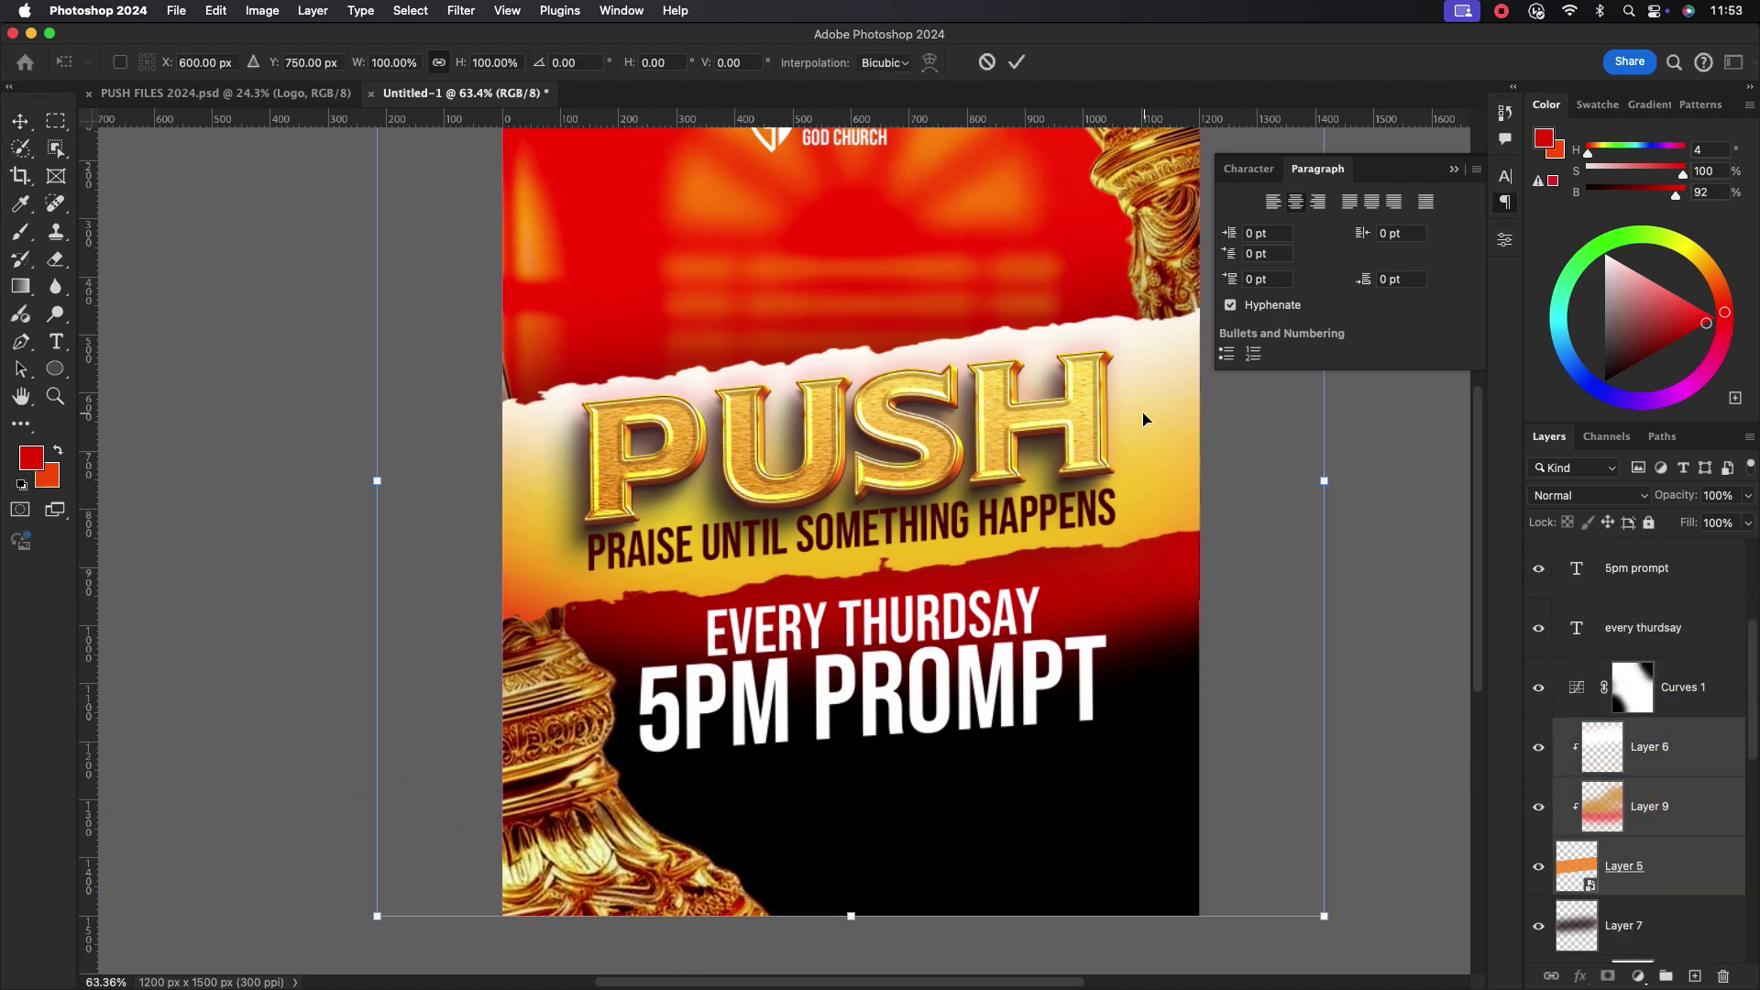
left_click_drag(1151, 446, 1157, 381)
left_click(1017, 62)
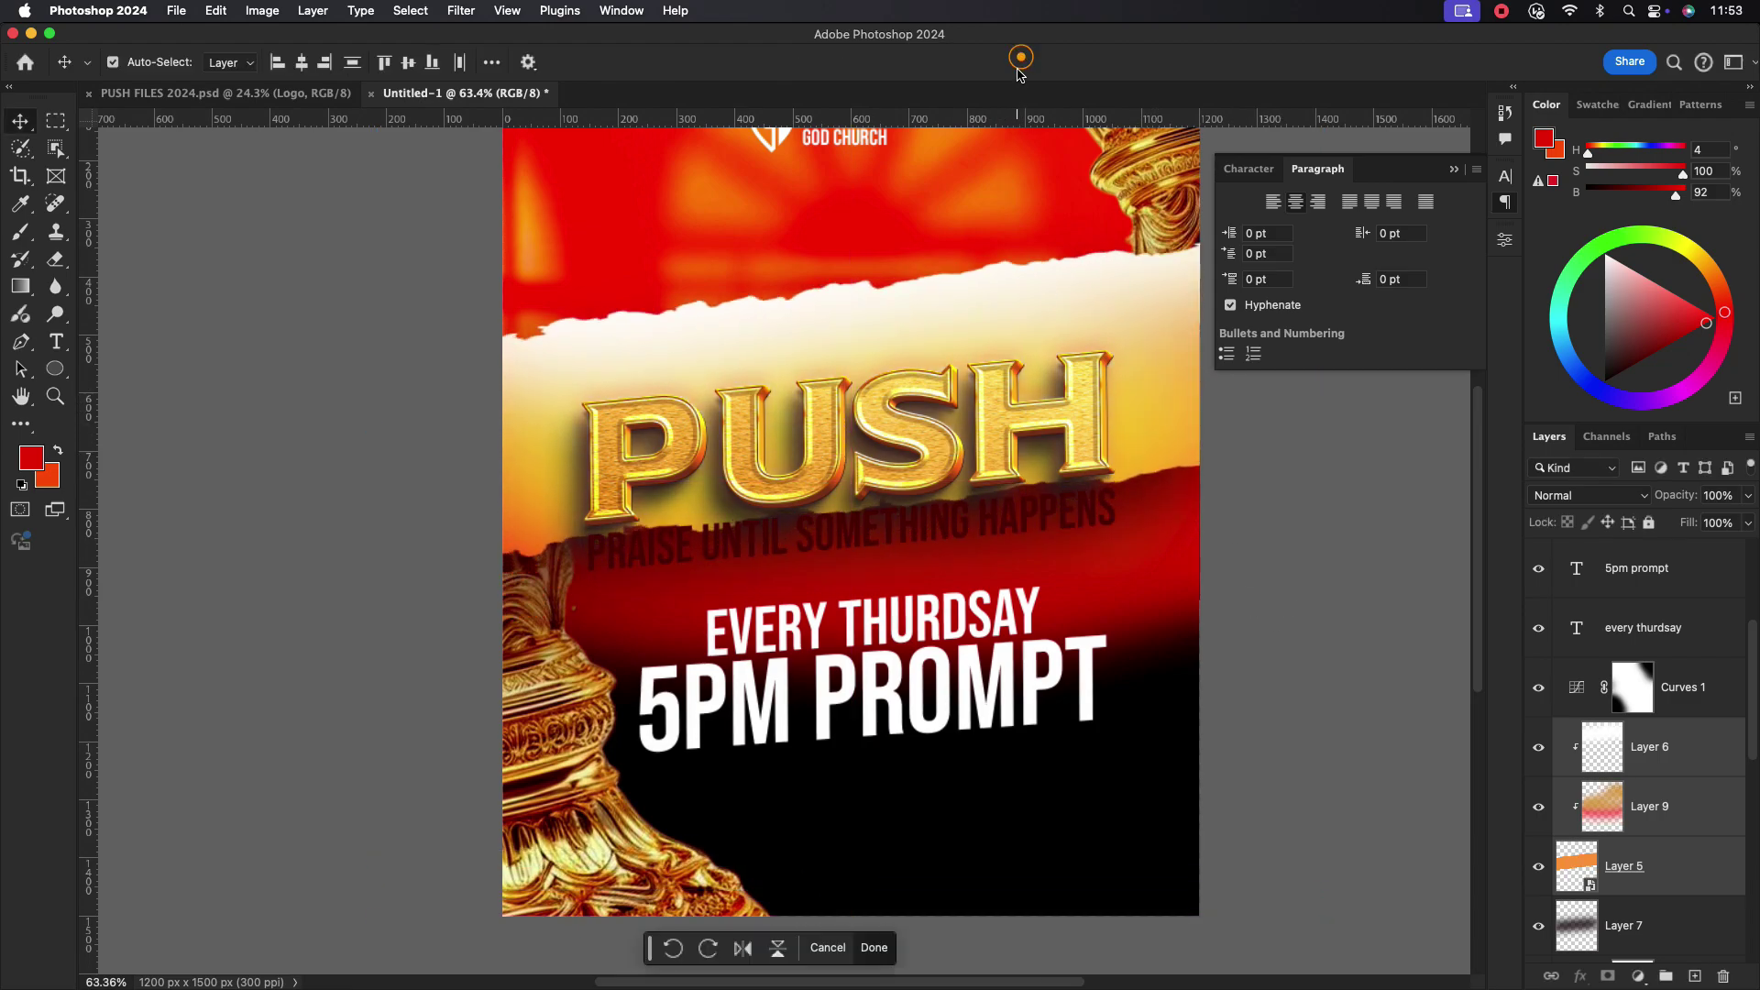
- Move the PUSH title and the "PRAISE UNTIL SOMETHING HAPPENS" tagline up onto the torn-paper band
left_click(1052, 429)
left_click_drag(1059, 434, 1054, 349)
left_click_drag(1001, 514, 1010, 455)
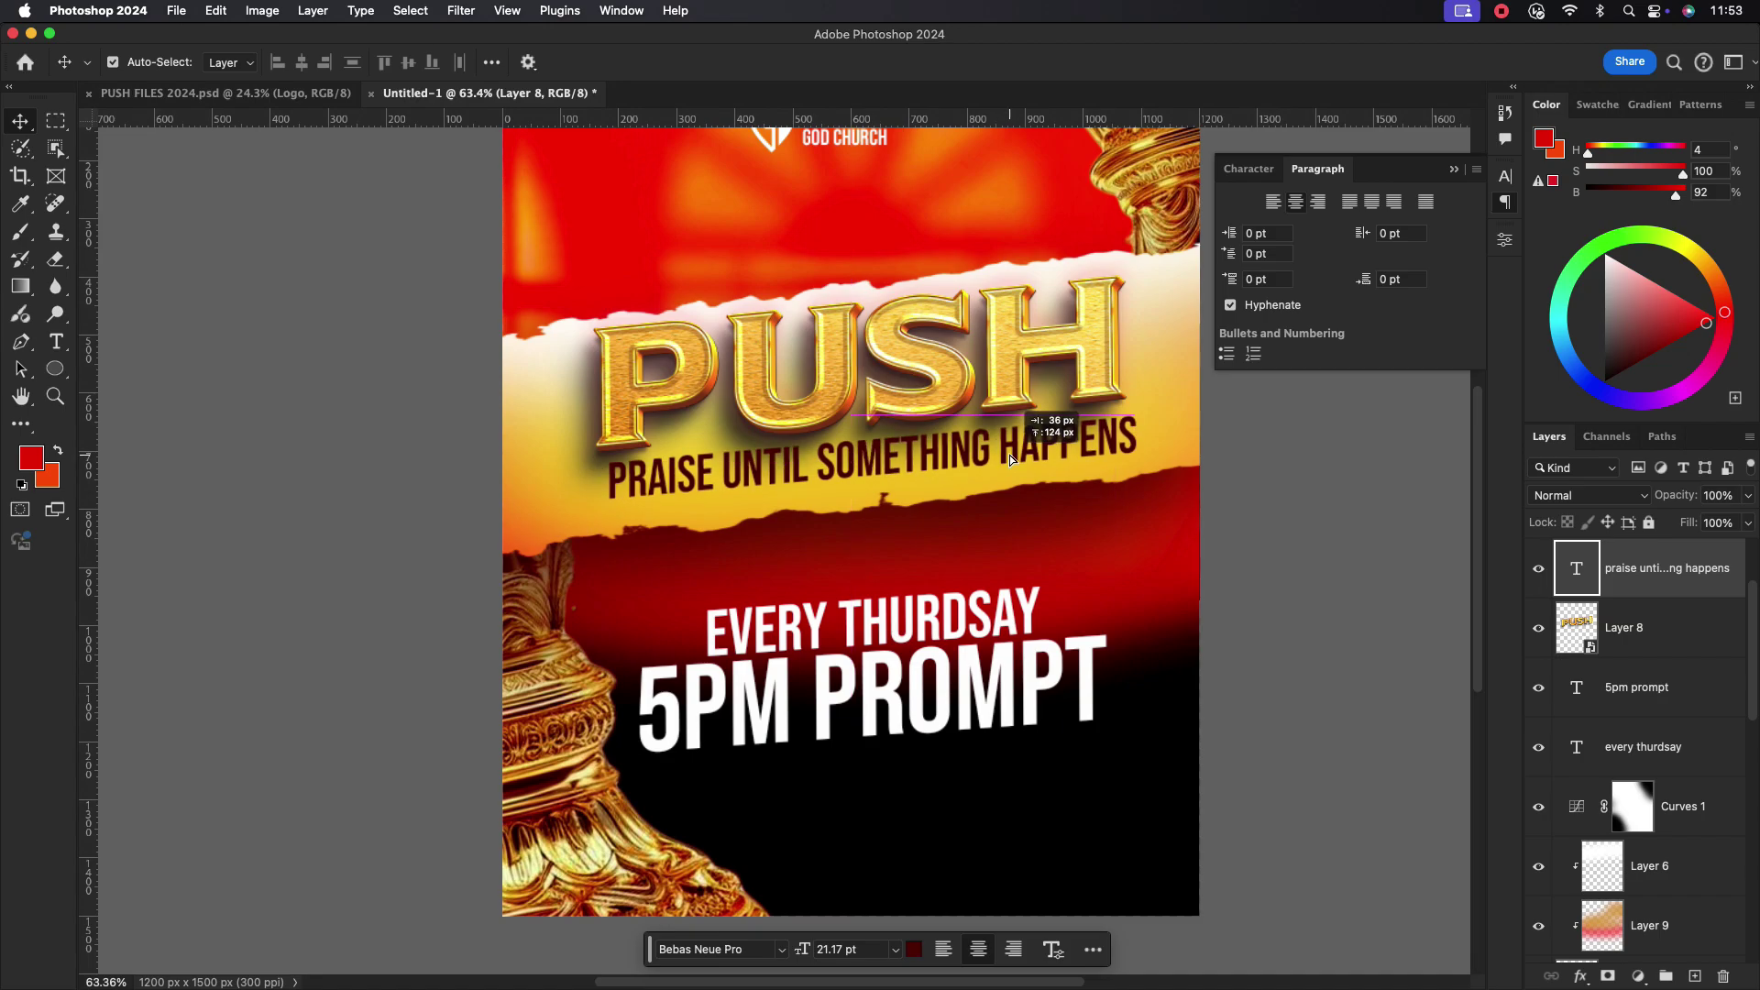
- Select the "EVERY THURDSAY" and "5PM PROMPT" lines together and move them up just beneath the torn-paper band
left_click(951, 610)
left_click(950, 666, "shift")
left_click(1120, 596)
left_click(1020, 677)
left_click(1002, 603, "shift")
left_click_drag(1006, 610, 1005, 562)
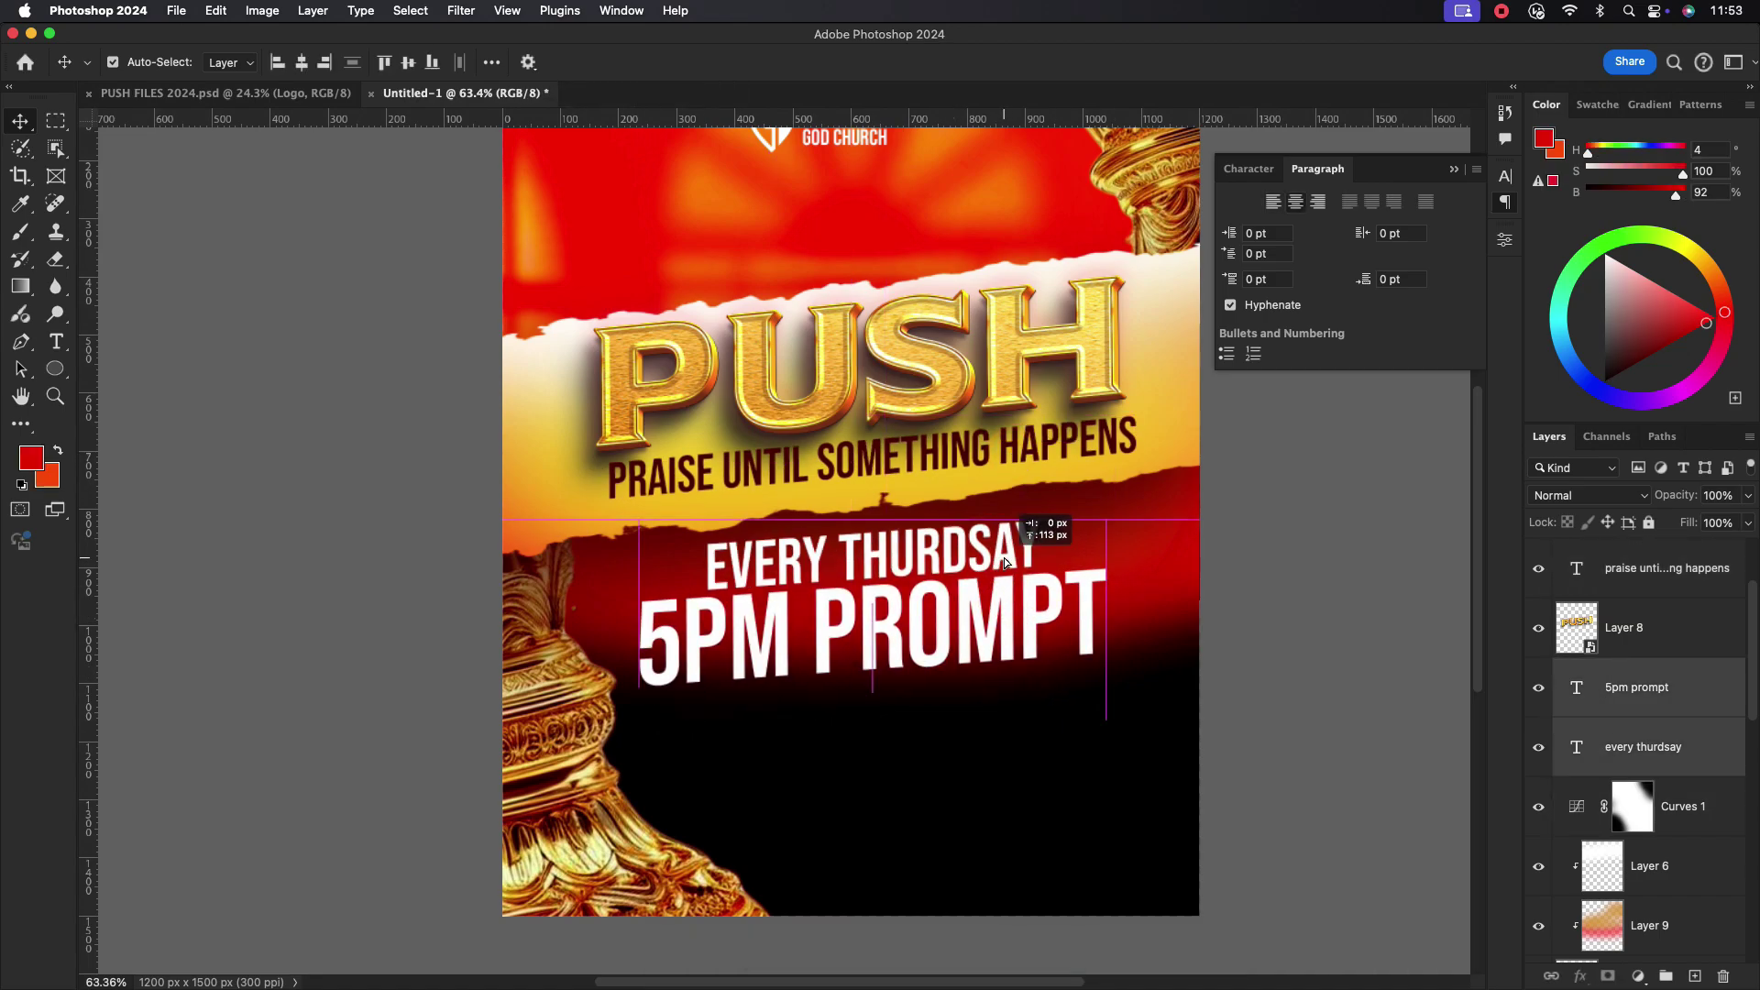
- Fine-tune the PUSH title and tagline positions, shifting both slightly left on the torn-paper band
scroll(1174, 587, "down", 2)
left_click(931, 513)
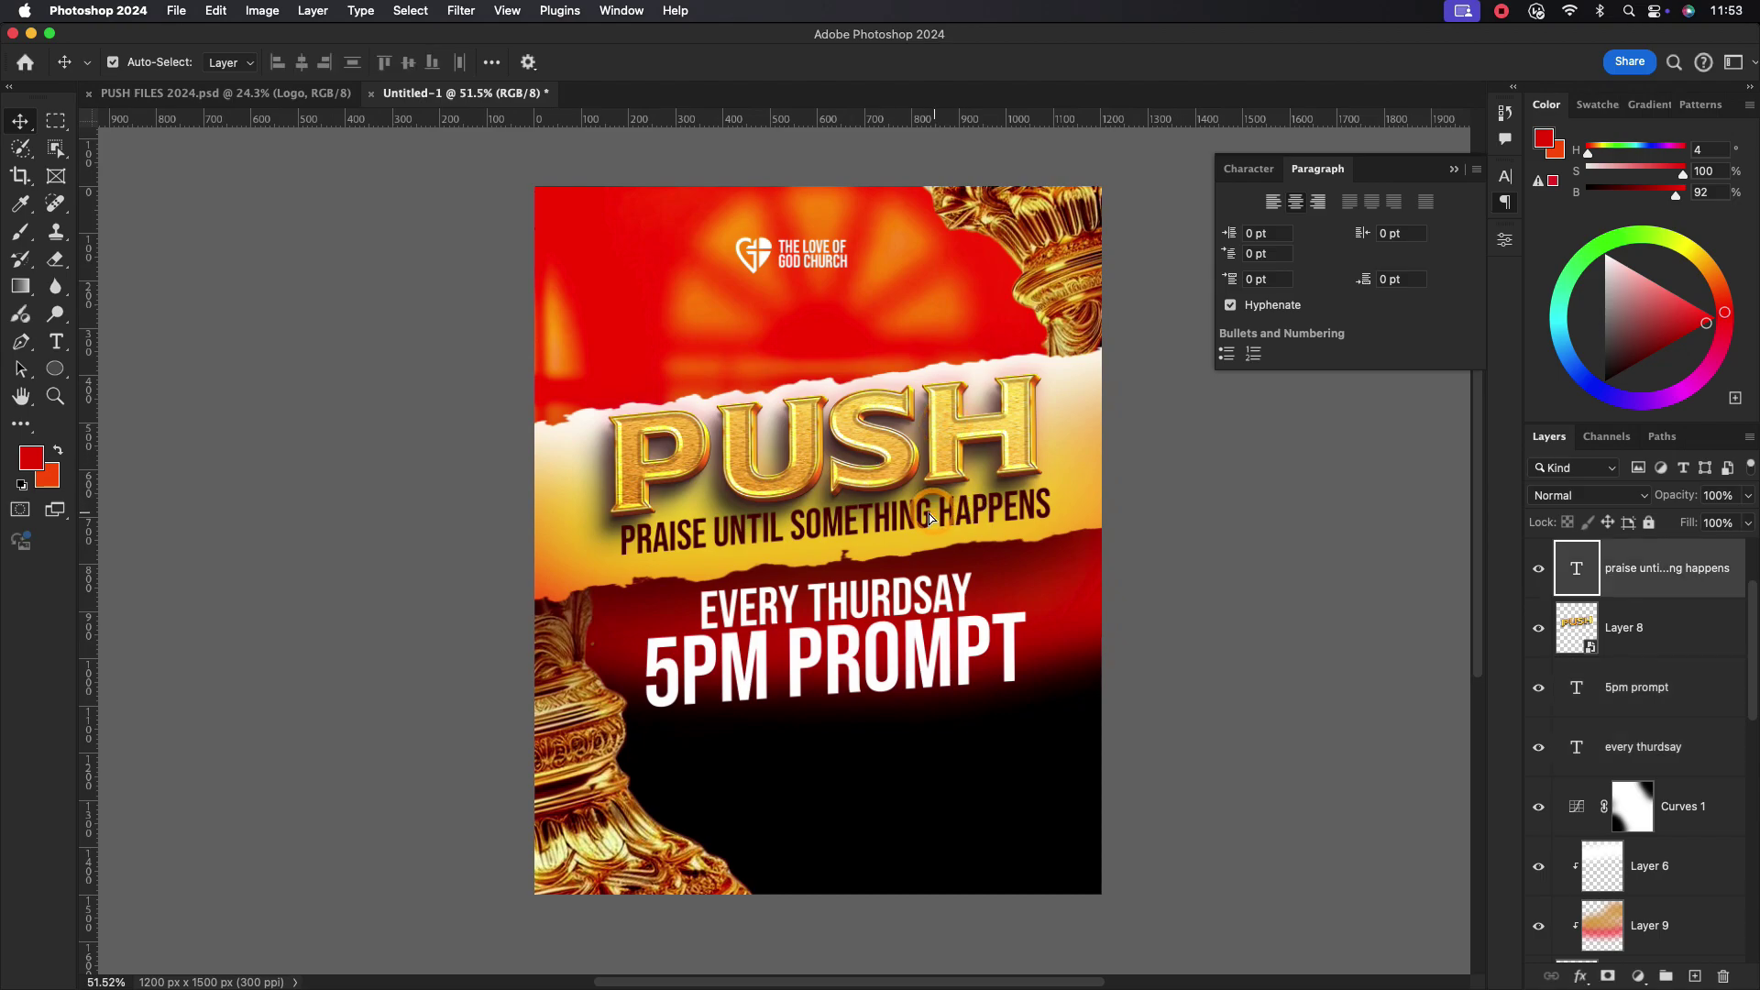
left_click_drag(952, 514, 937, 515)
left_click(889, 452)
left_click_drag(893, 451, 888, 450)
left_click_drag(871, 527, 900, 517)
left_click(882, 466)
left_click(893, 518)
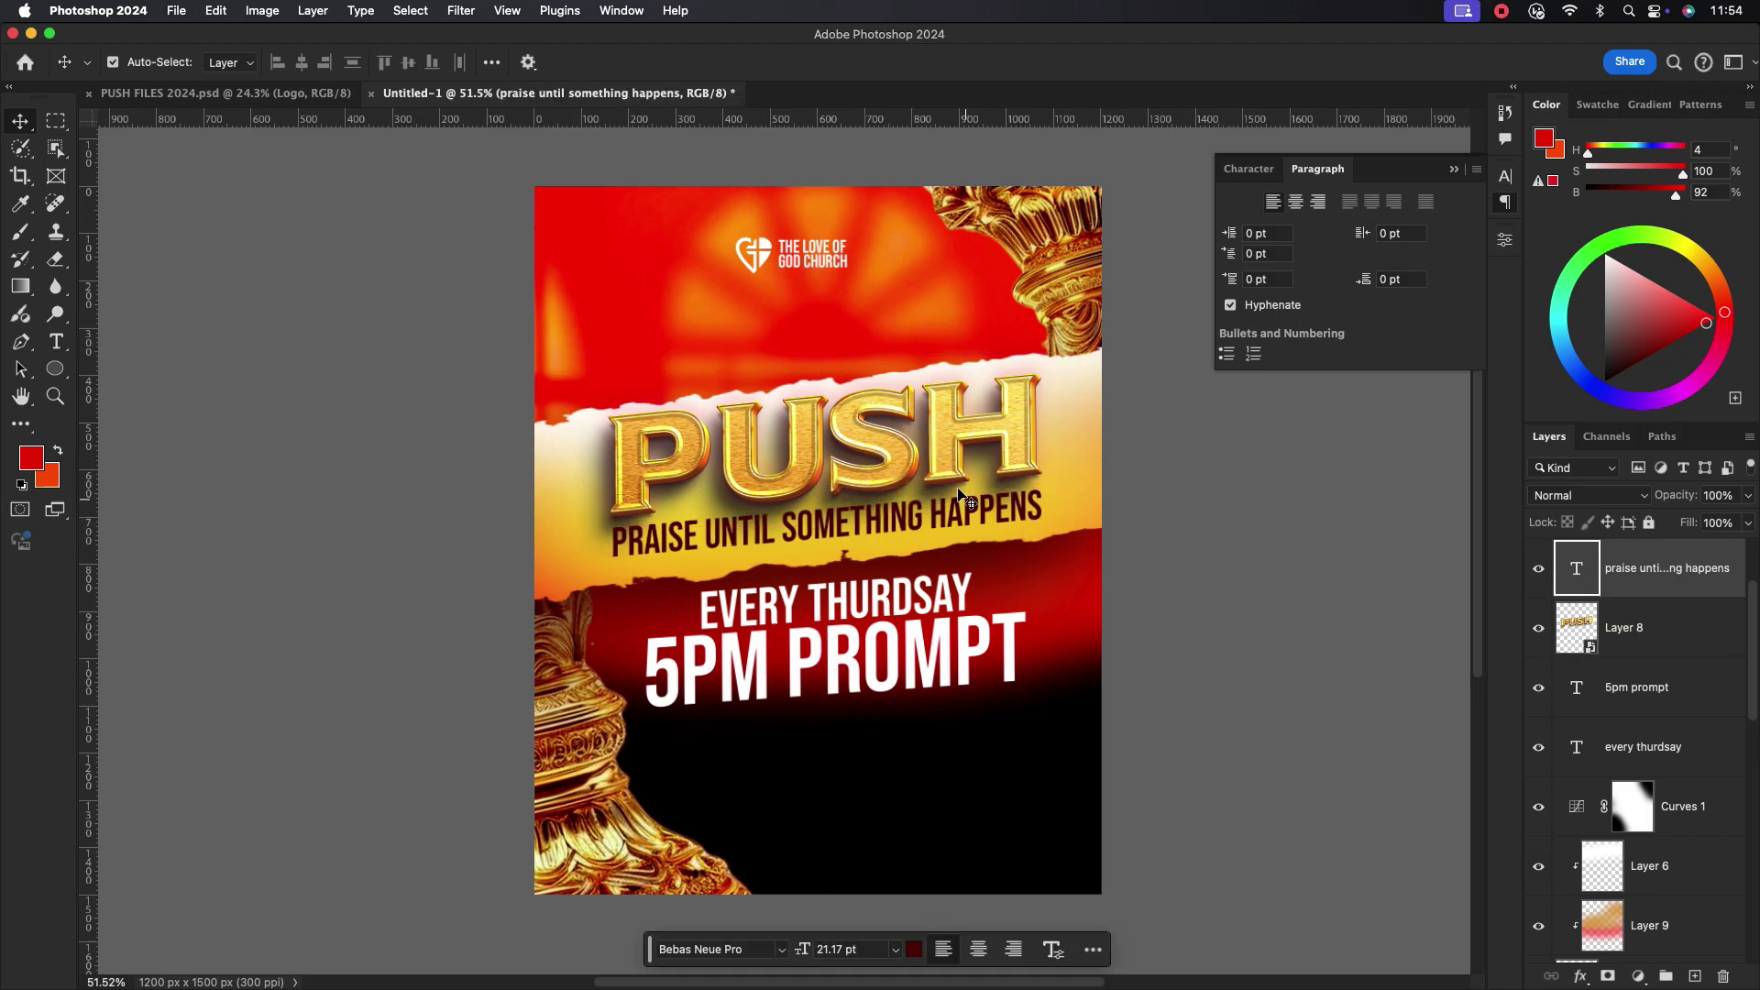
left_click_drag(881, 446, 871, 442)
- Nudge the "EVERY THURDSAY" and "5PM PROMPT" lines together slightly down and left
left_click(851, 607)
left_click(844, 656, "shift")
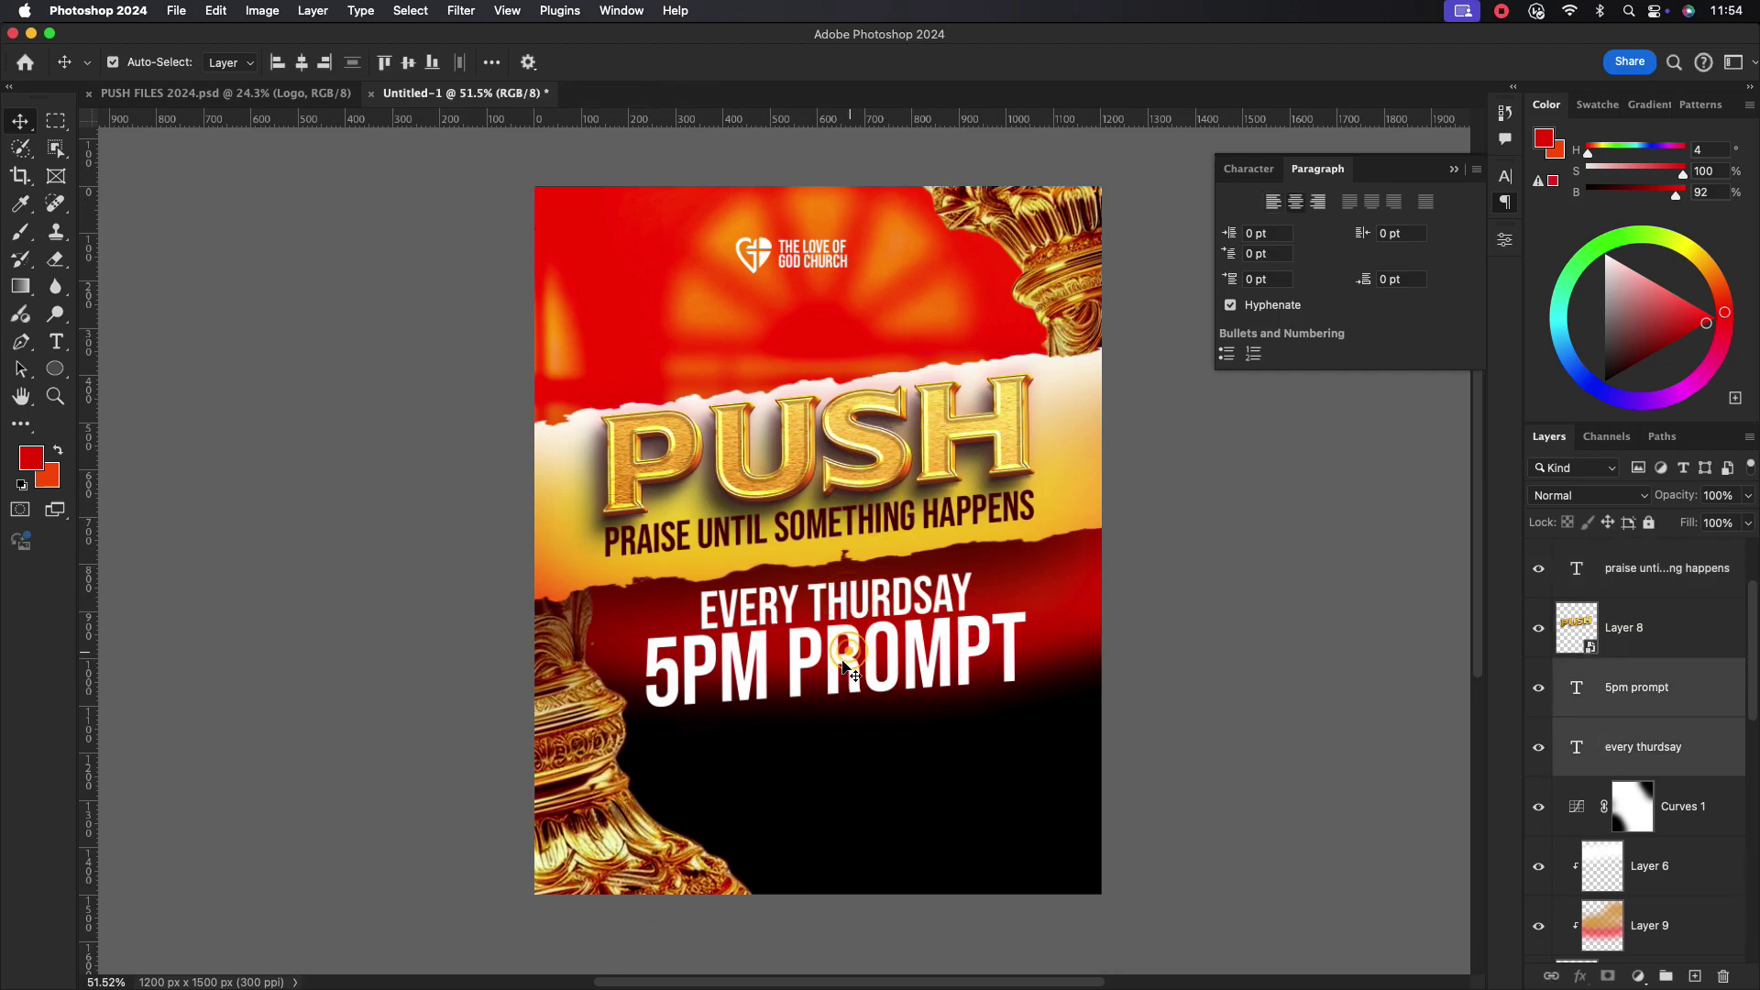
left_click_drag(834, 633, 828, 656)
left_click(1207, 617)
- Add a white centred text block below "5PM PROMPT" with "THE LOVE OF GOD CHURCH" followed by the church's street address
scroll(962, 653, "up", 2)
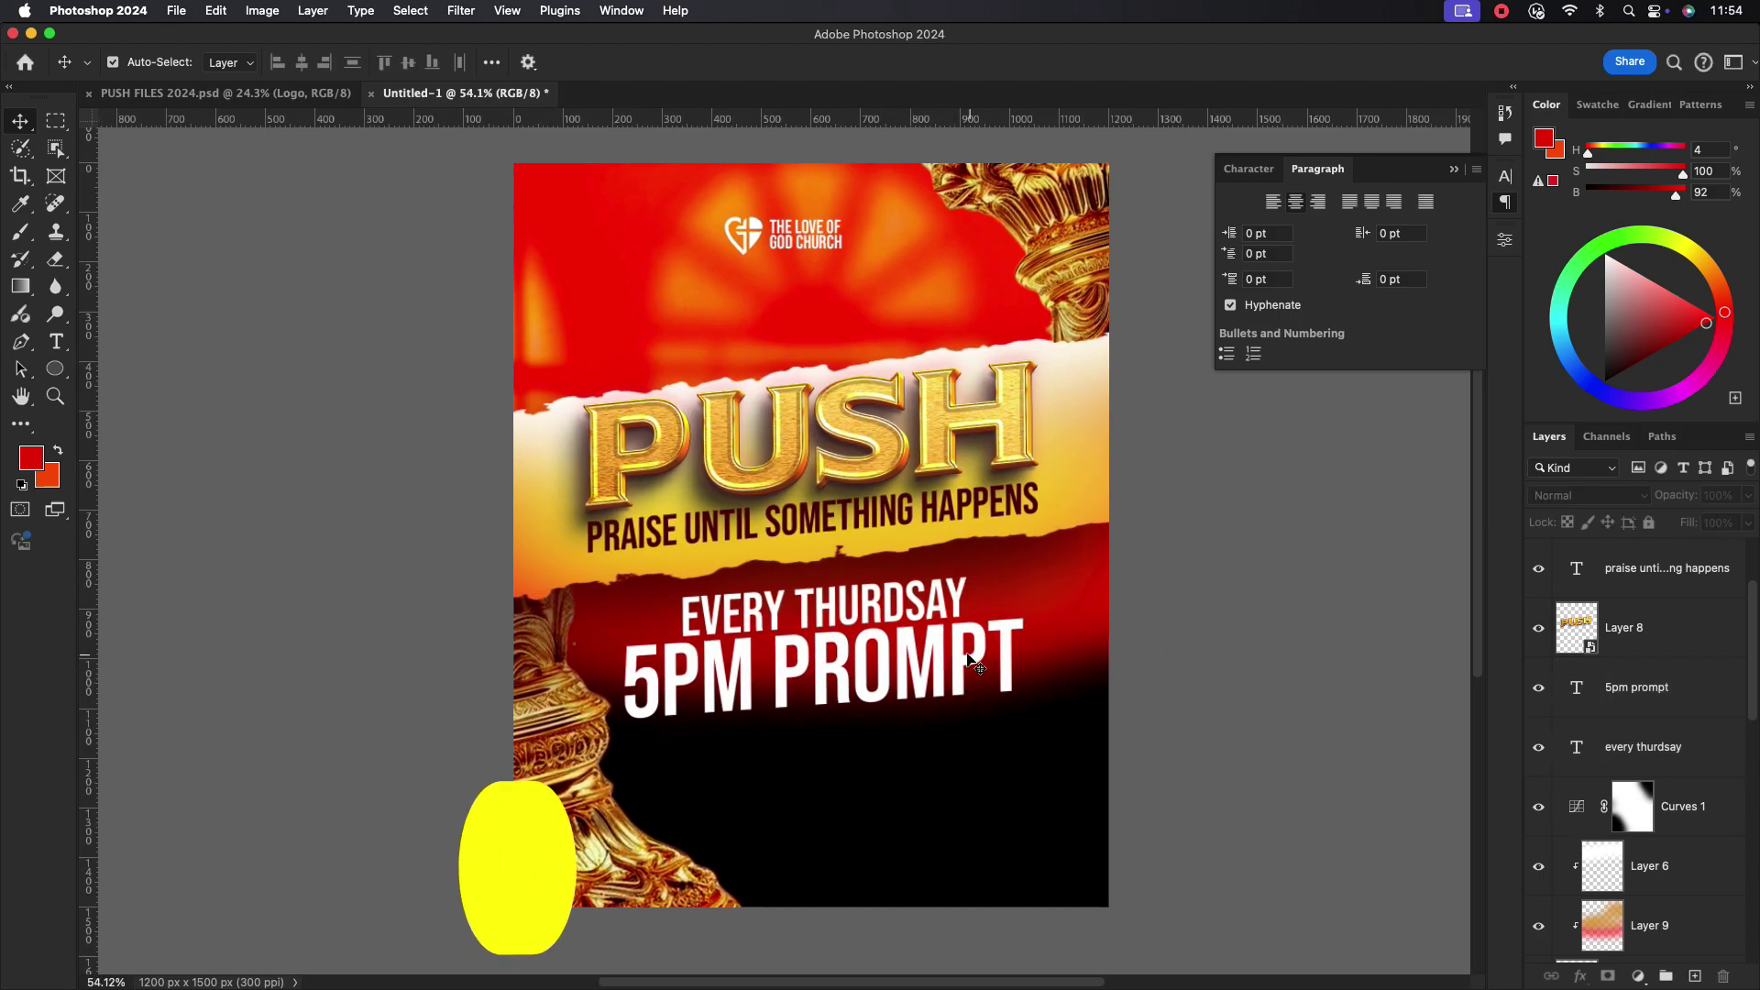
key("t")
left_click(861, 790)
type("THE LOVE OF")
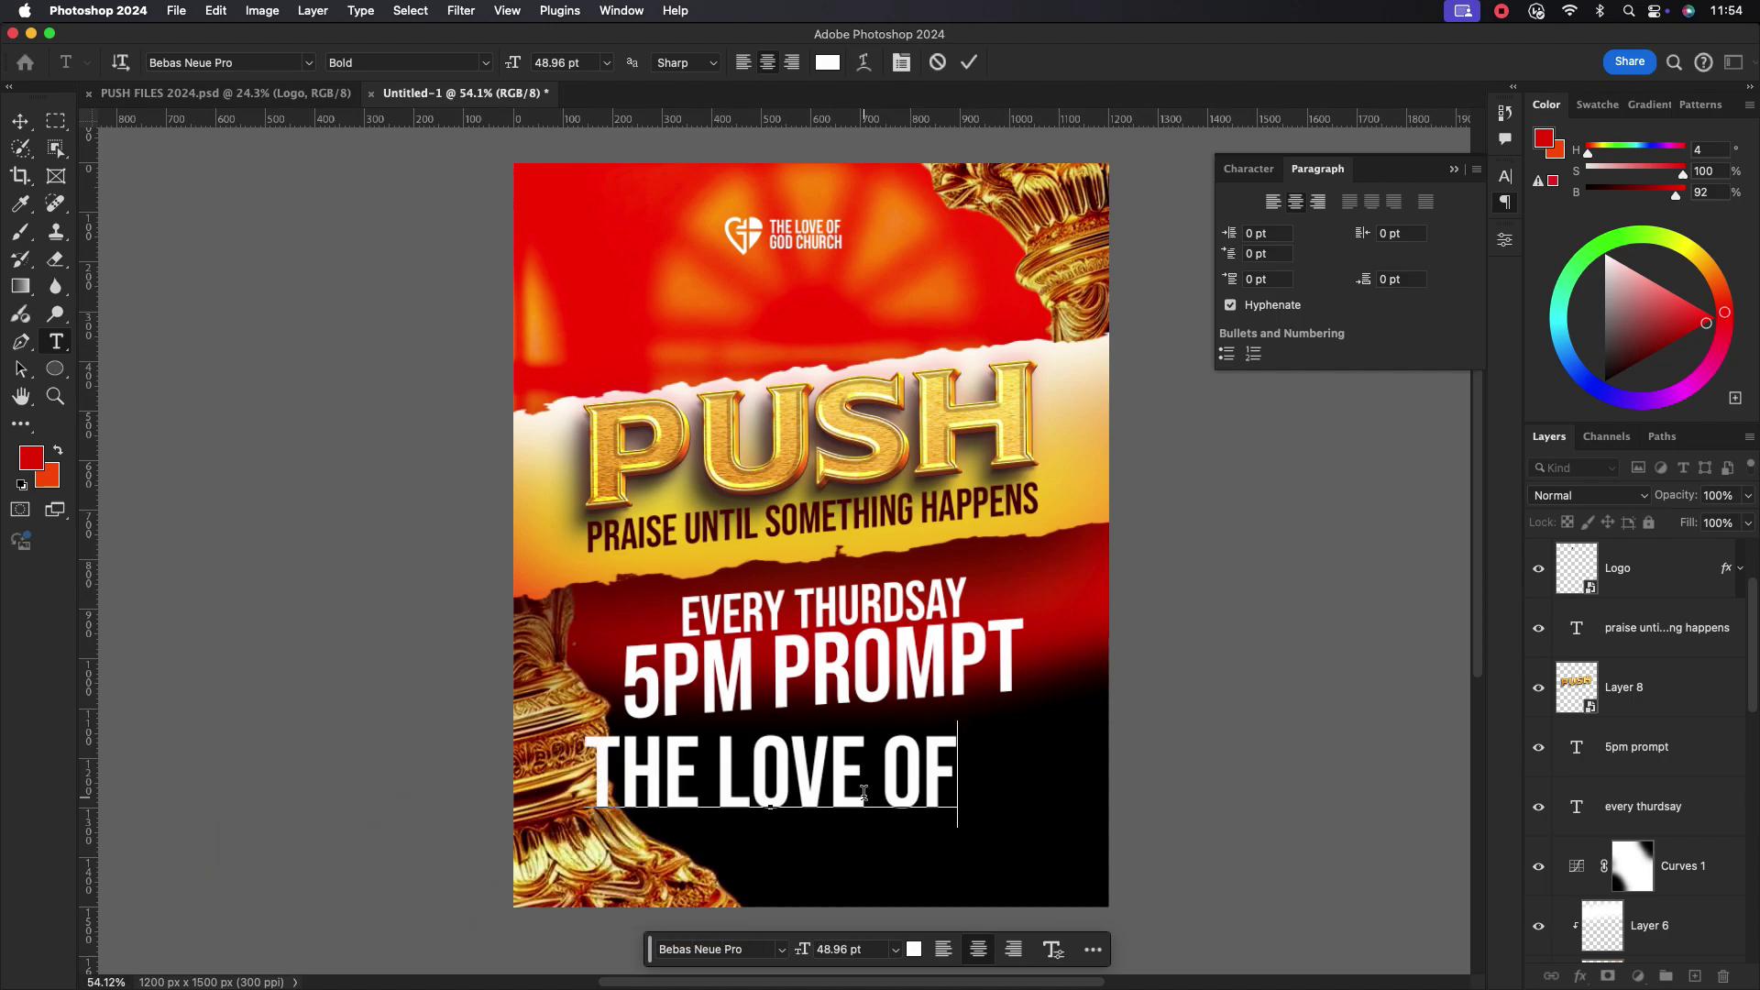
type(" GOD C")
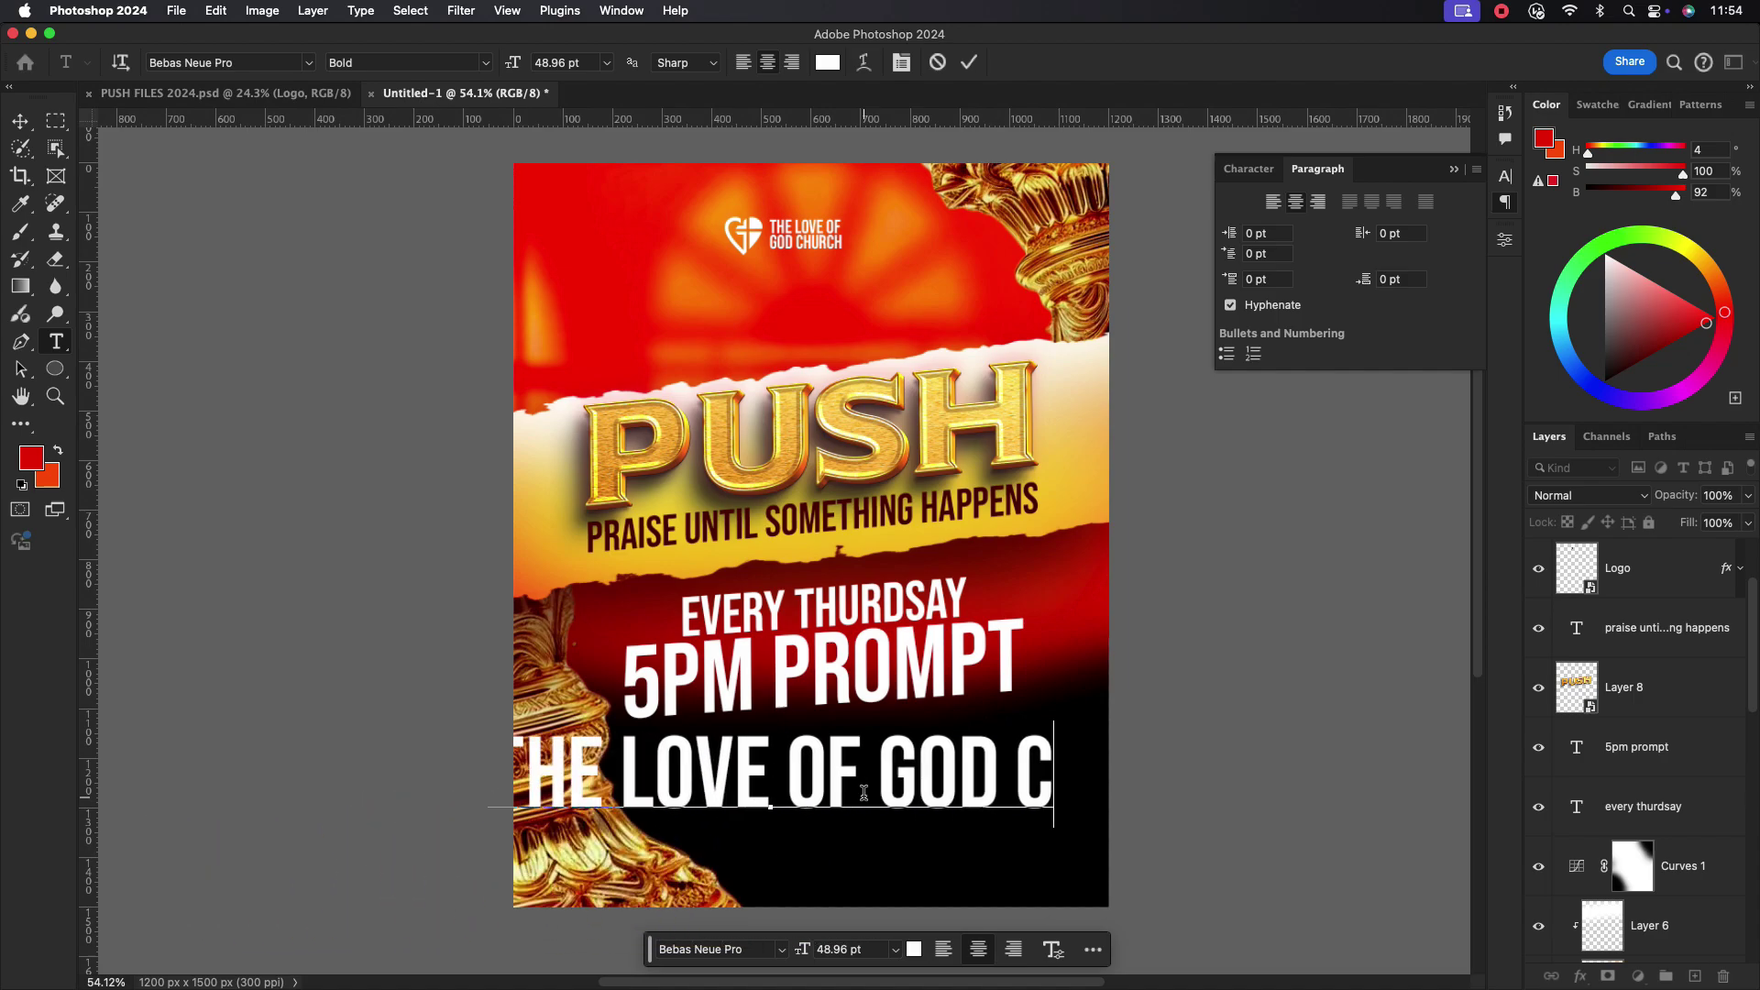
type("HURCNO. 333 CRE")
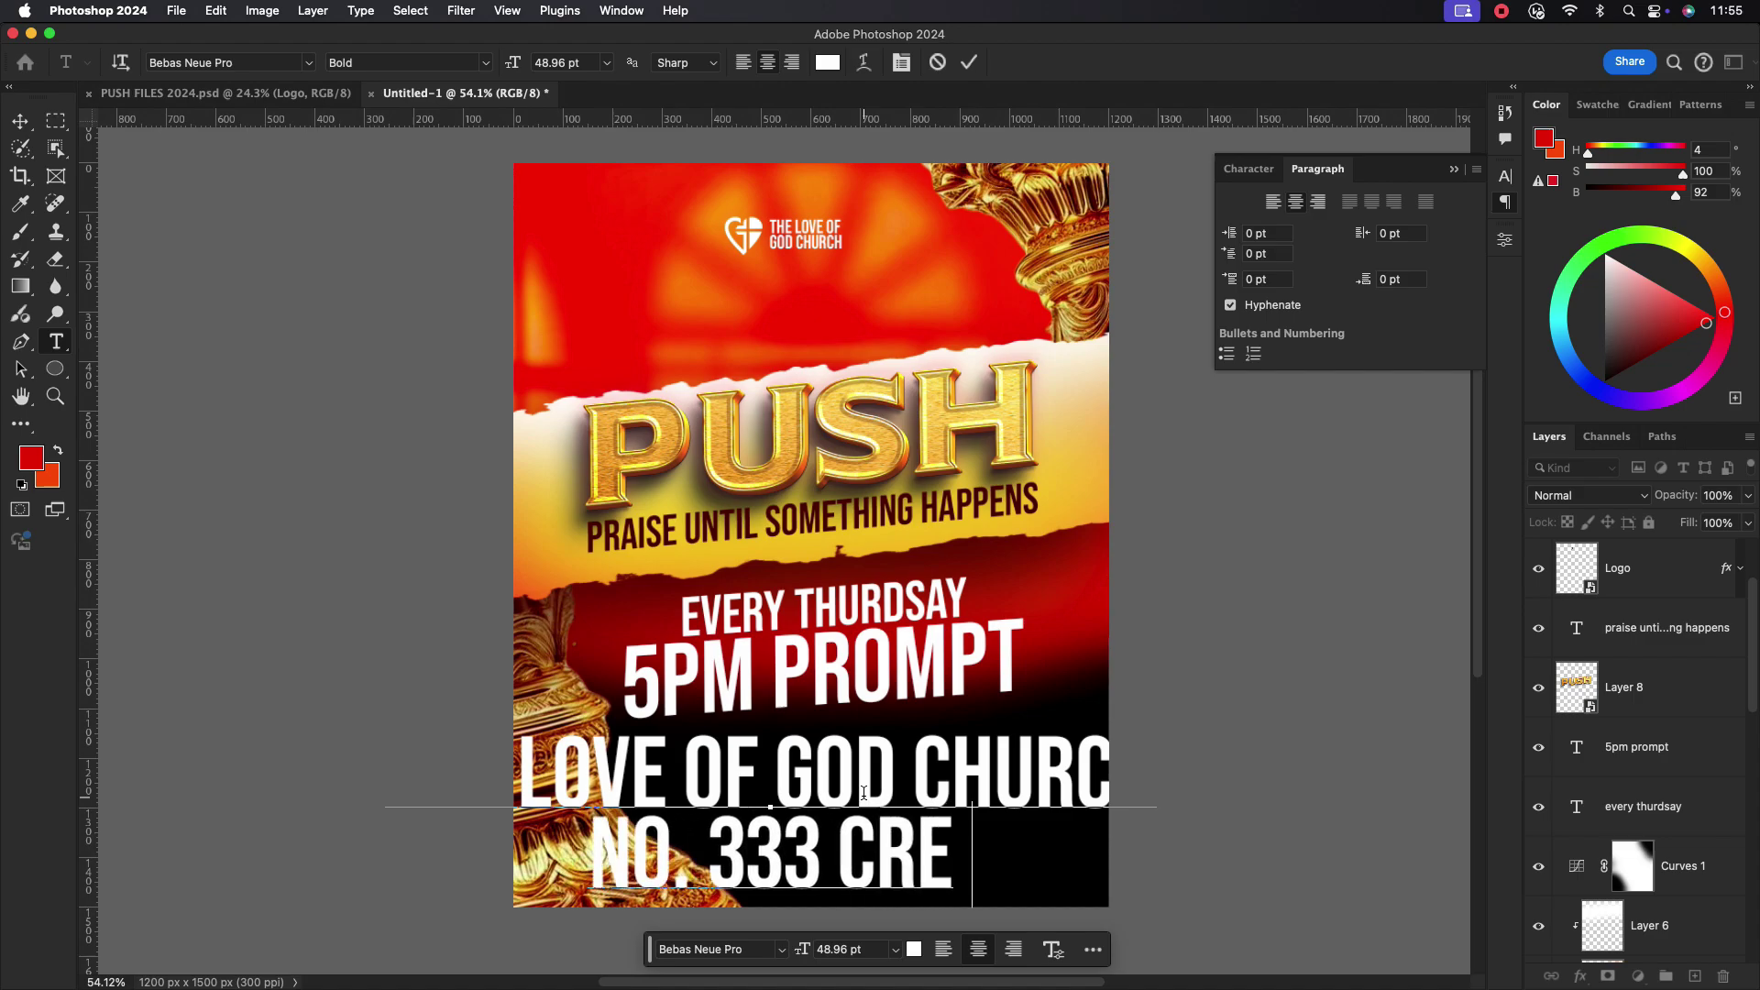
type("SENT ROAD O")
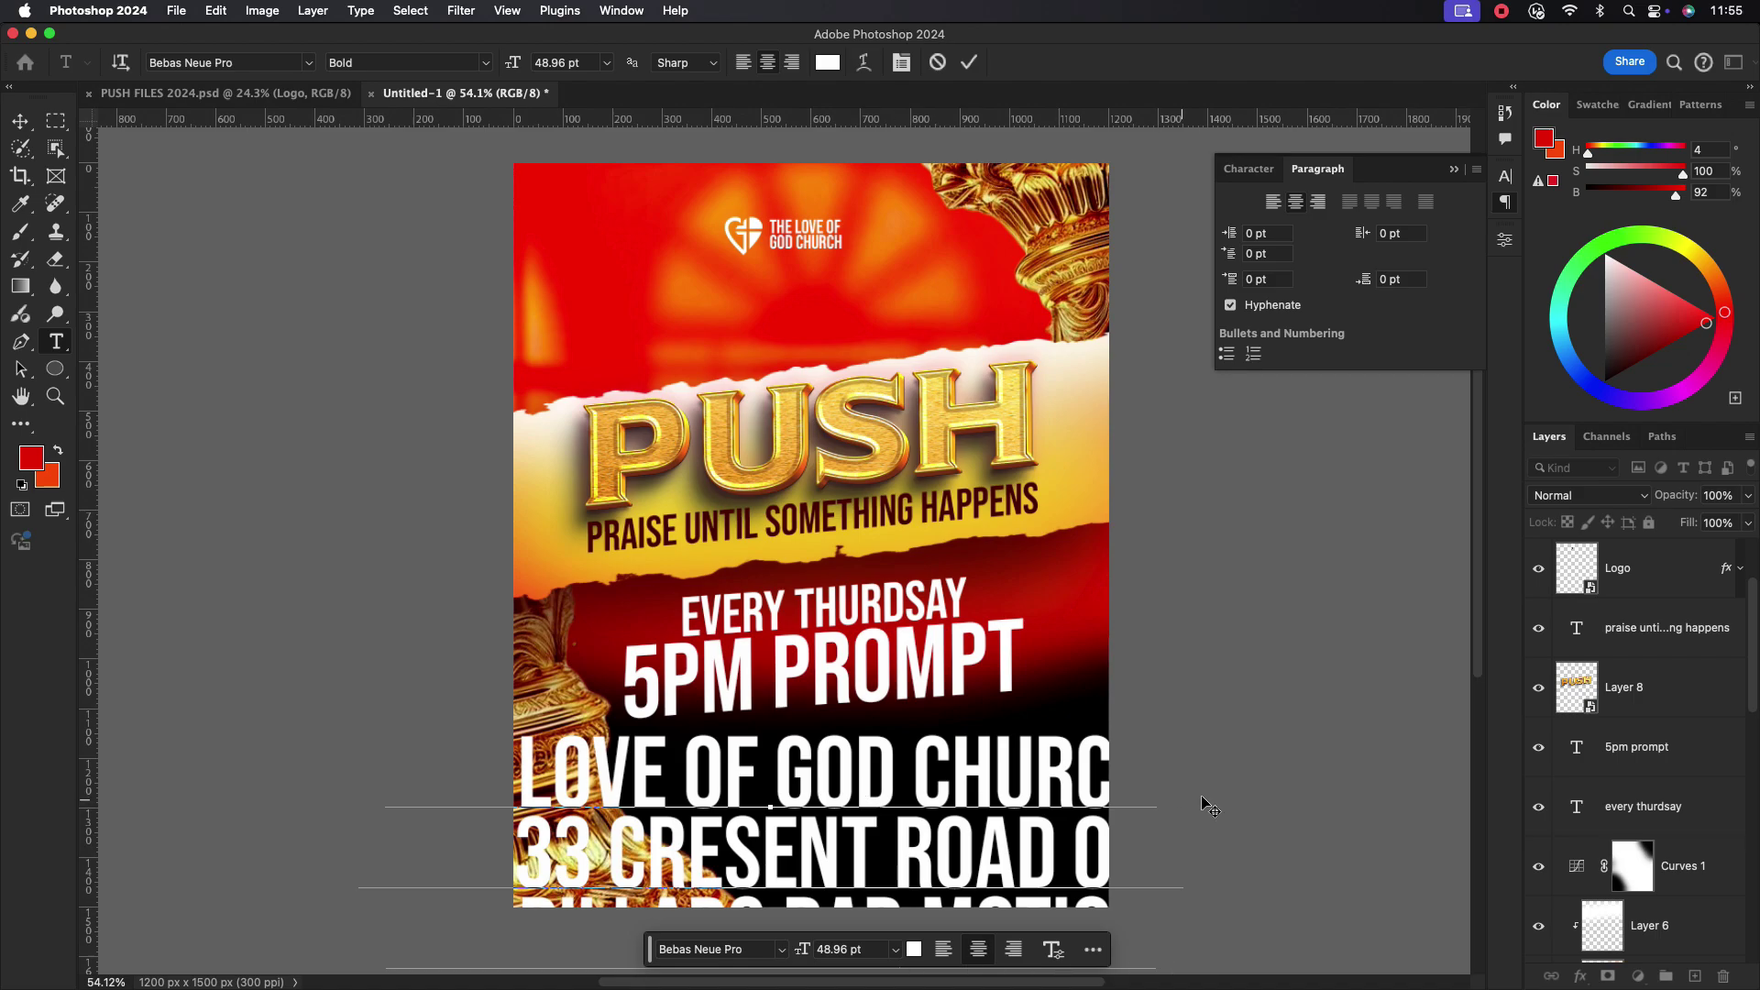
key("super+Return")
- Shrink the church address block to about 7.85 pt and place it in the black area beneath the end of "5PM PROMPT"
key("super+t")
left_click_drag(1205, 895, 876, 882)
left_click_drag(826, 888, 896, 809)
mouse_move(947, 817)
left_mouse_down()
mouse_move(910, 817)
mouse_move(930, 785)
mouse_move(957, 790)
left_mouse_up()
left_click(1017, 62)
- Set the address lines below "THE LOVE OF GOD CHURCH" to Regular weight, keeping the church name Bold
scroll(846, 799, "up", 5)
scroll(955, 796, "up", 4)
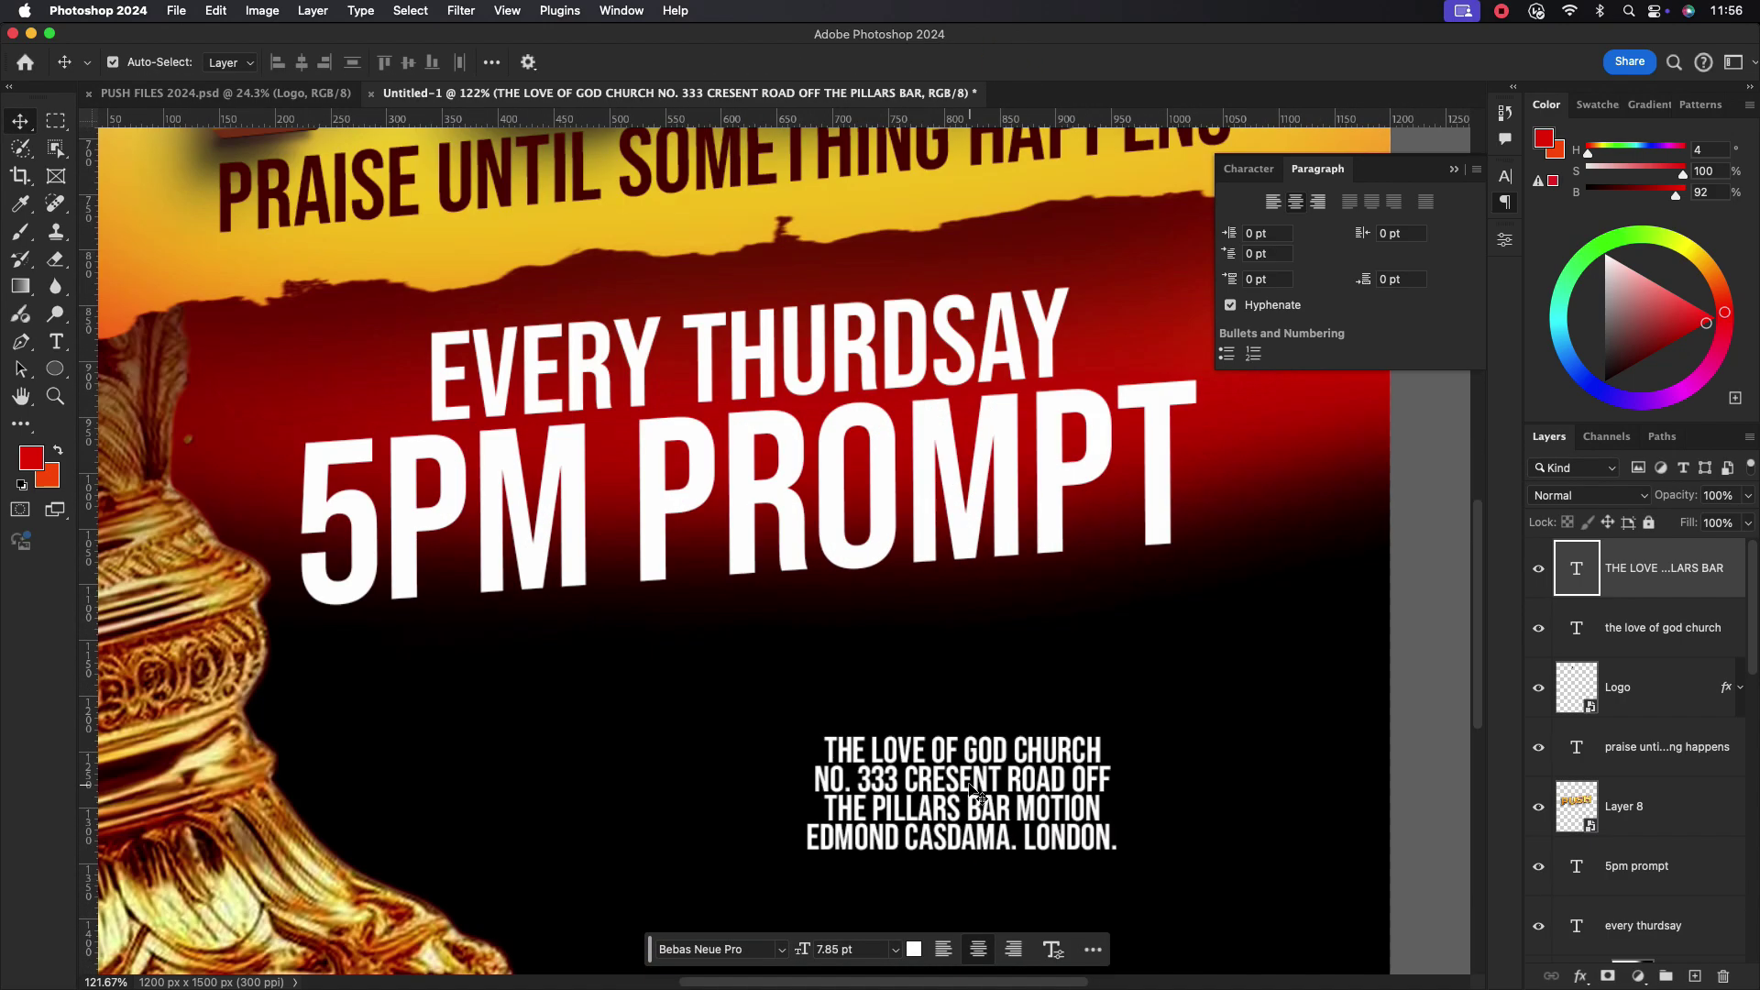
double_click(990, 815)
key("super+a")
left_click(1248, 168)
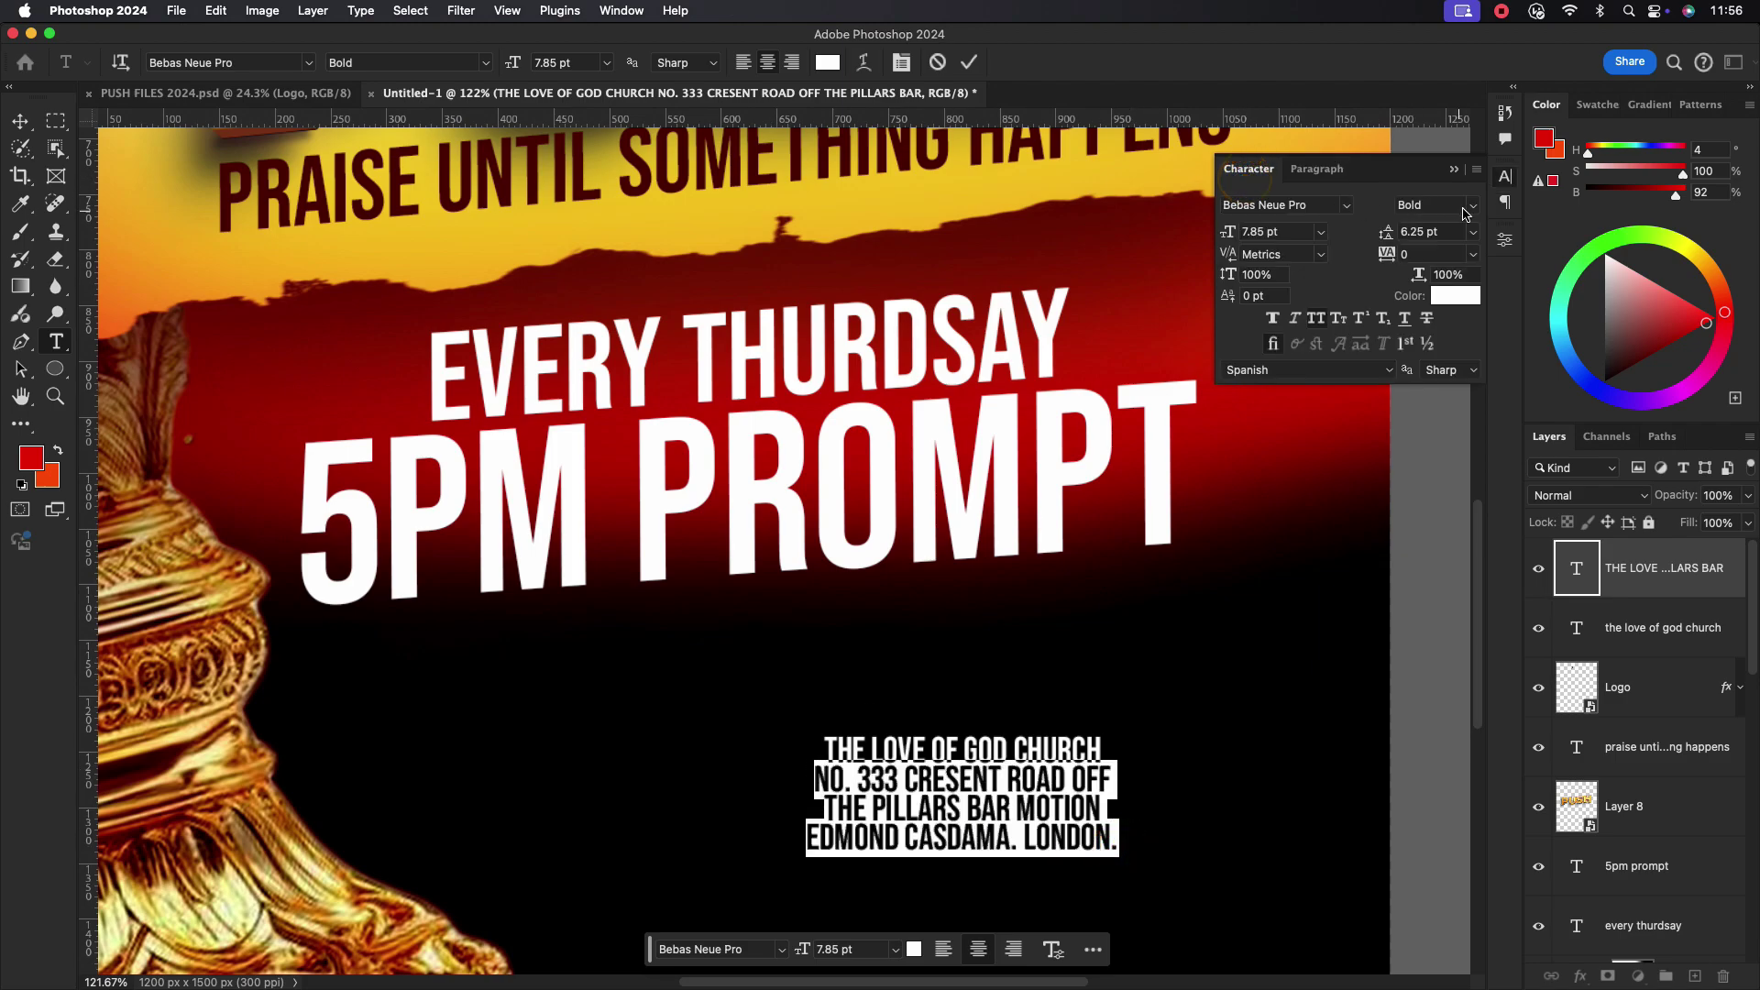
left_click(1472, 211)
key("Escape")
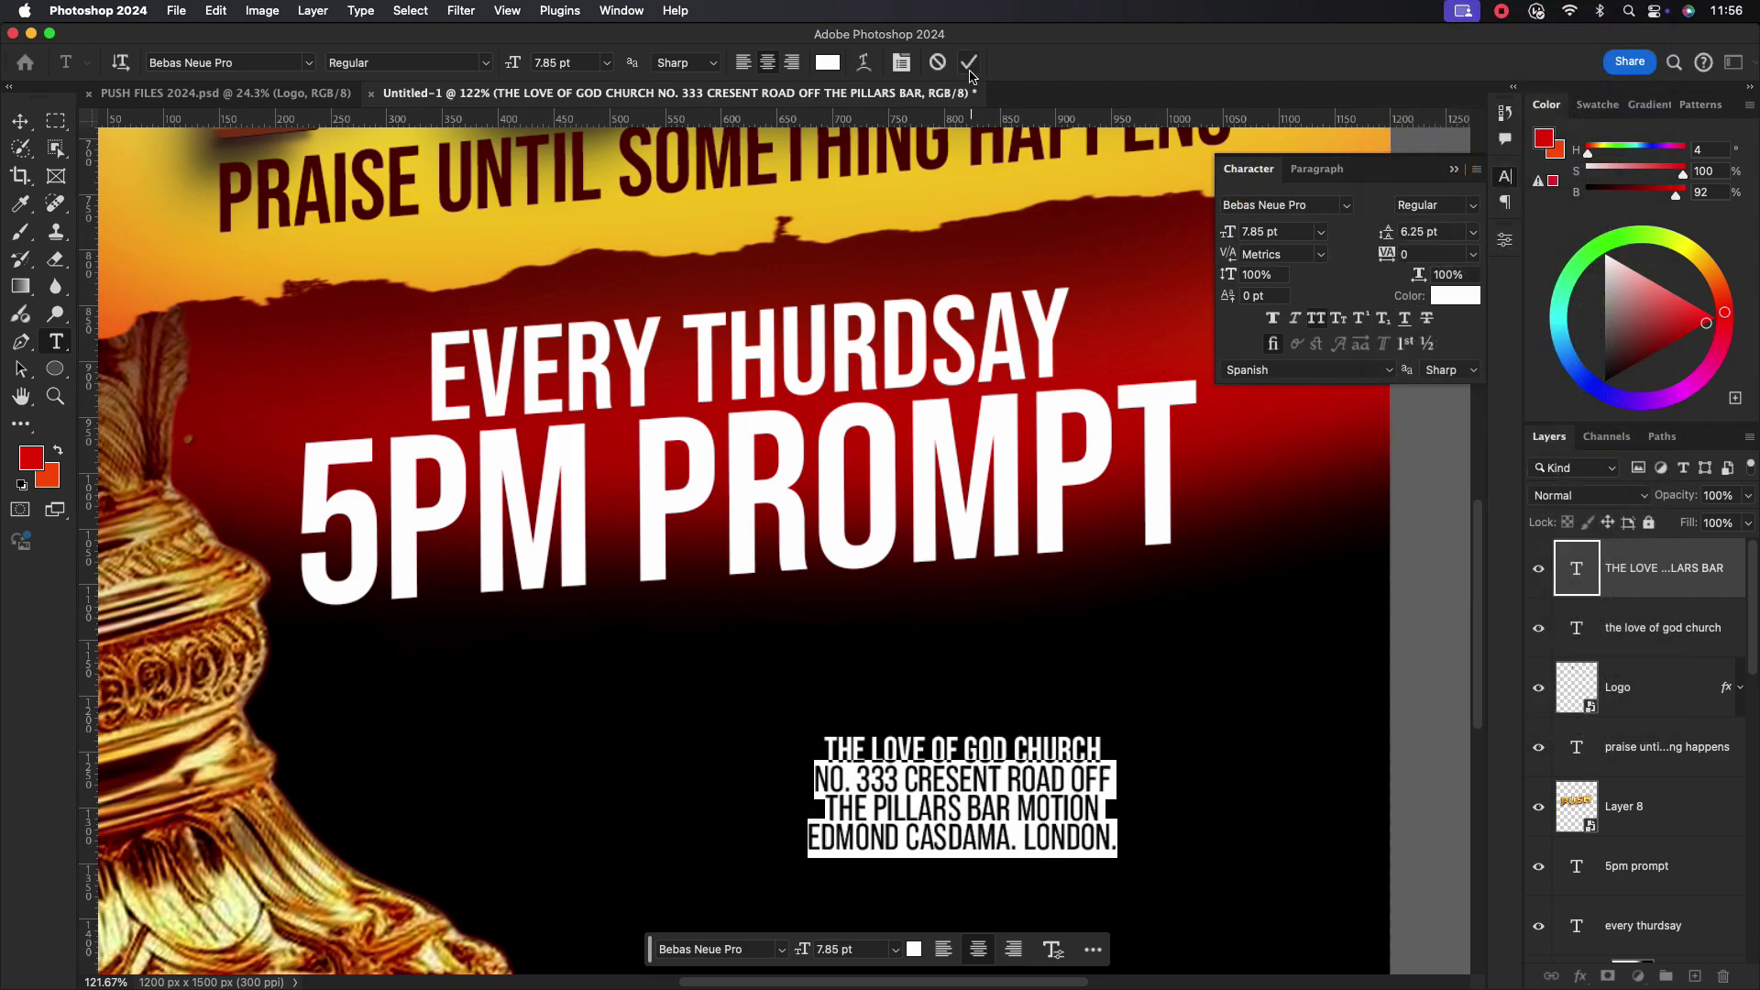
left_click(1092, 745)
left_click(971, 63)
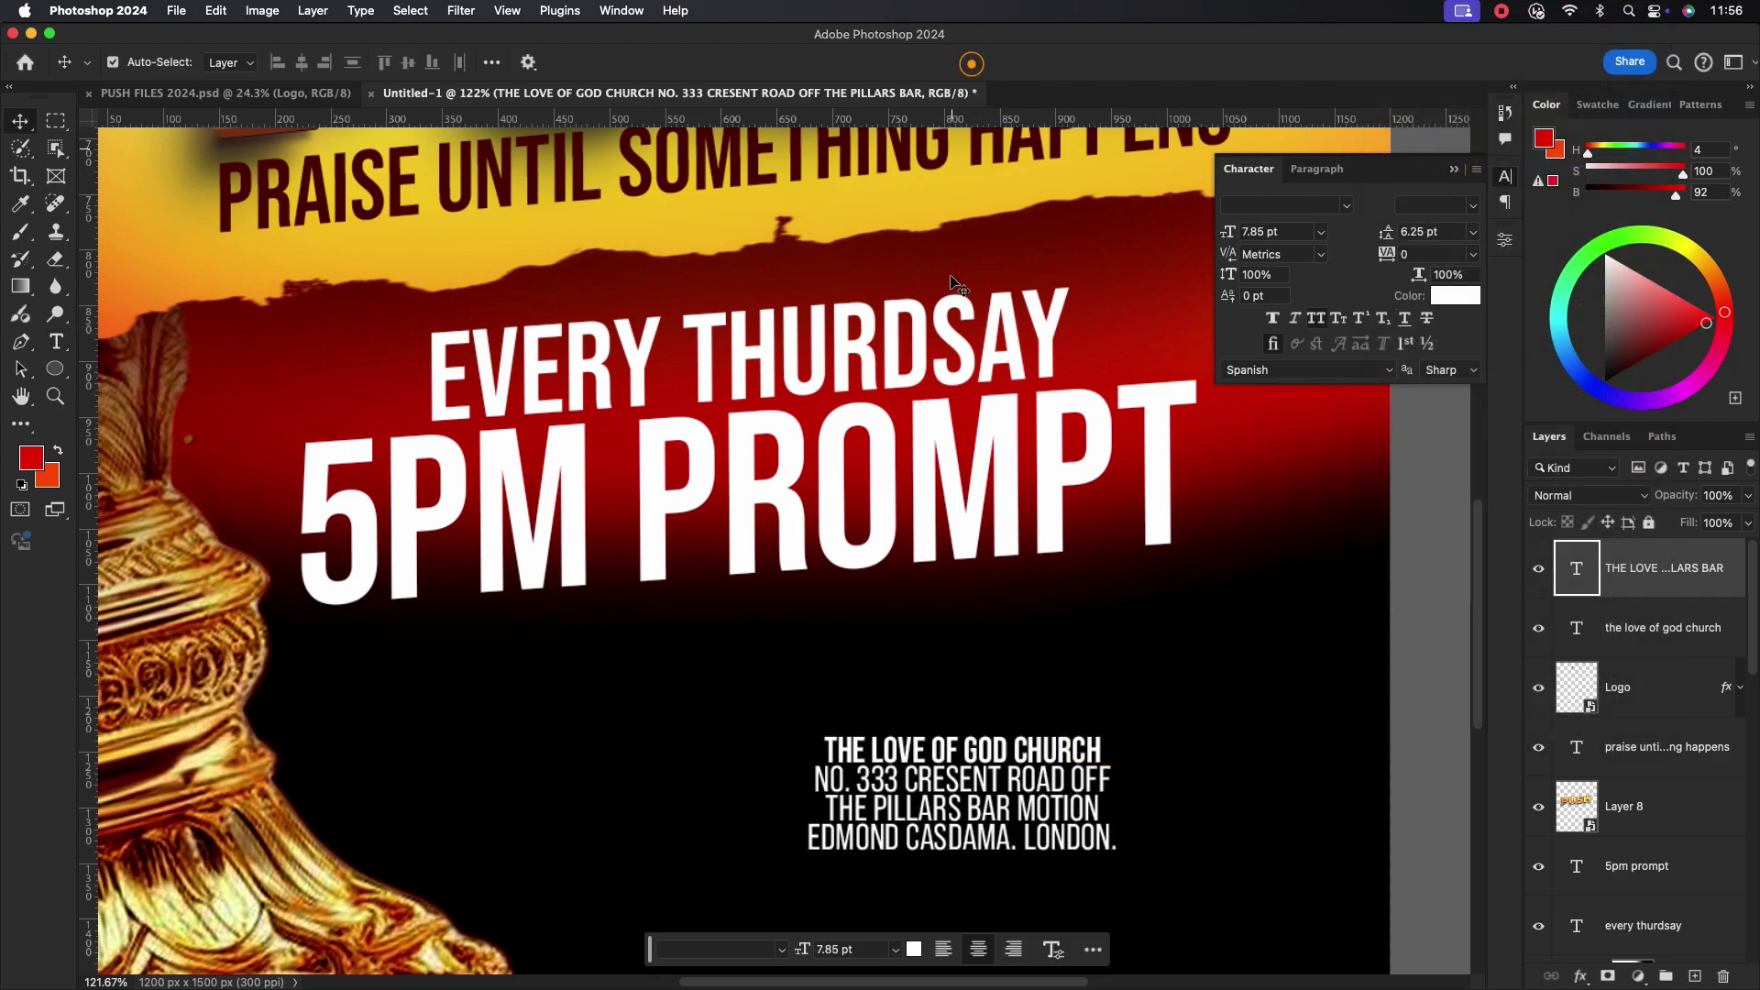
- Set the font size of the "THE LOVE OF GOD CHURCH" line in the address block to 9 pt
double_click(1007, 770)
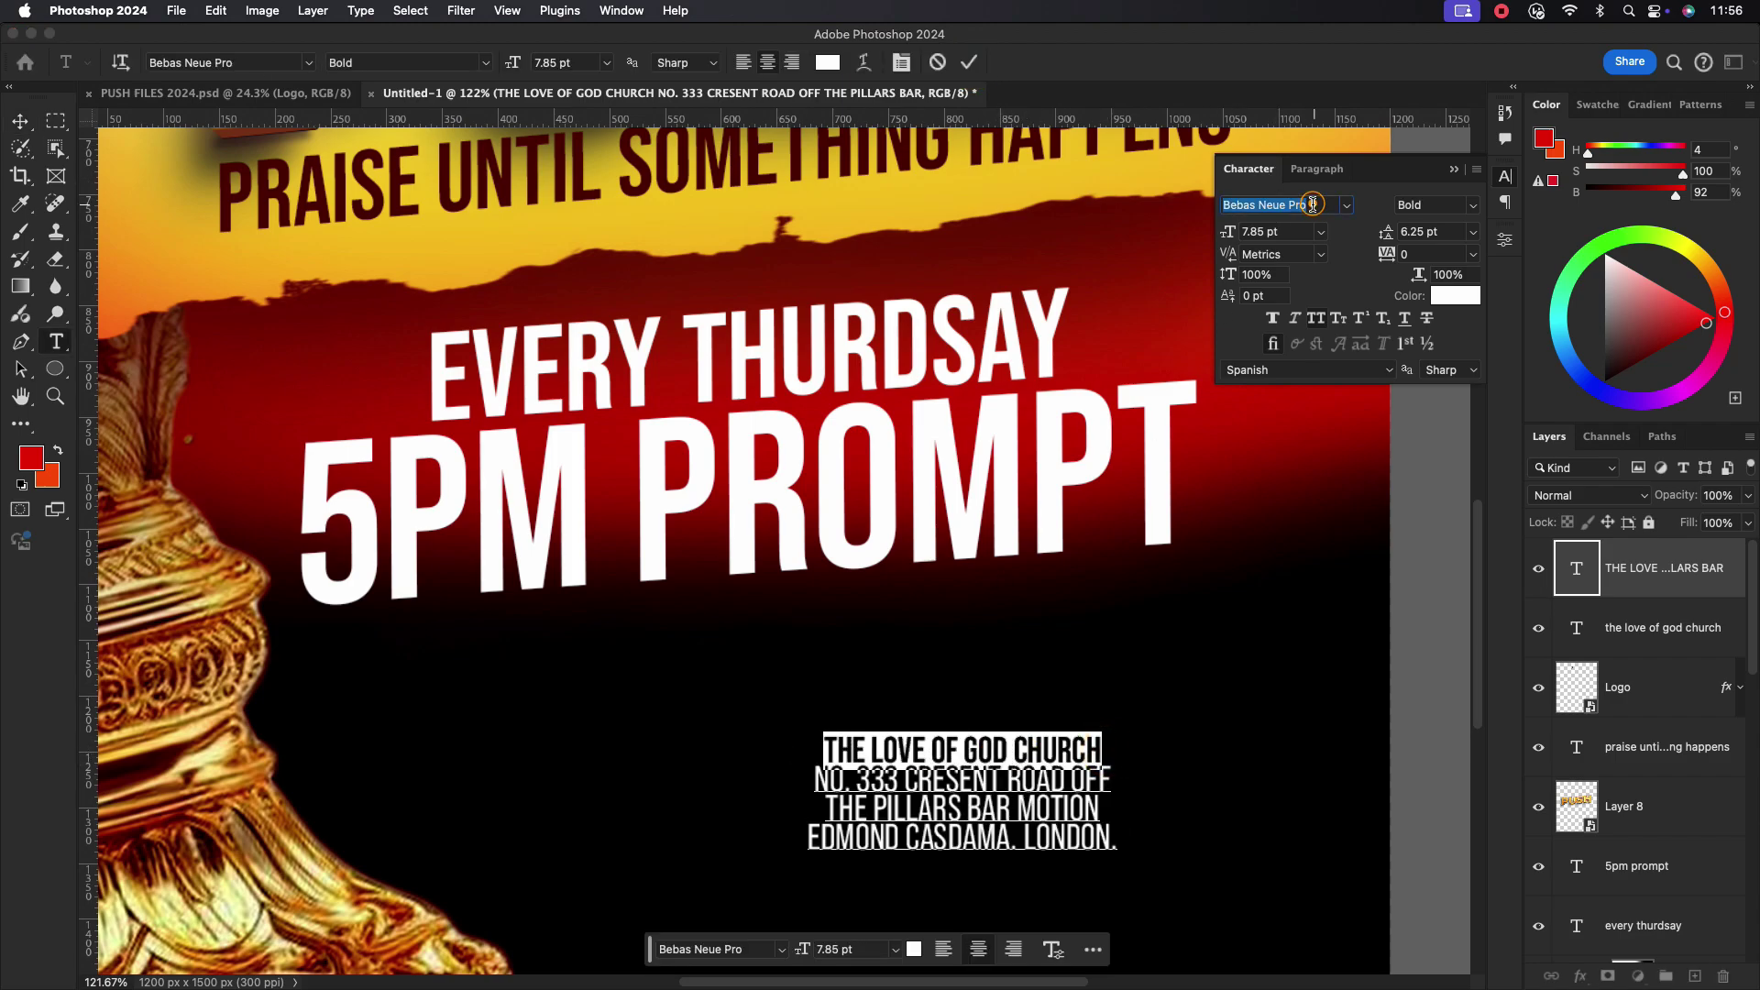
type("9")
key("Return")
left_click(971, 62)
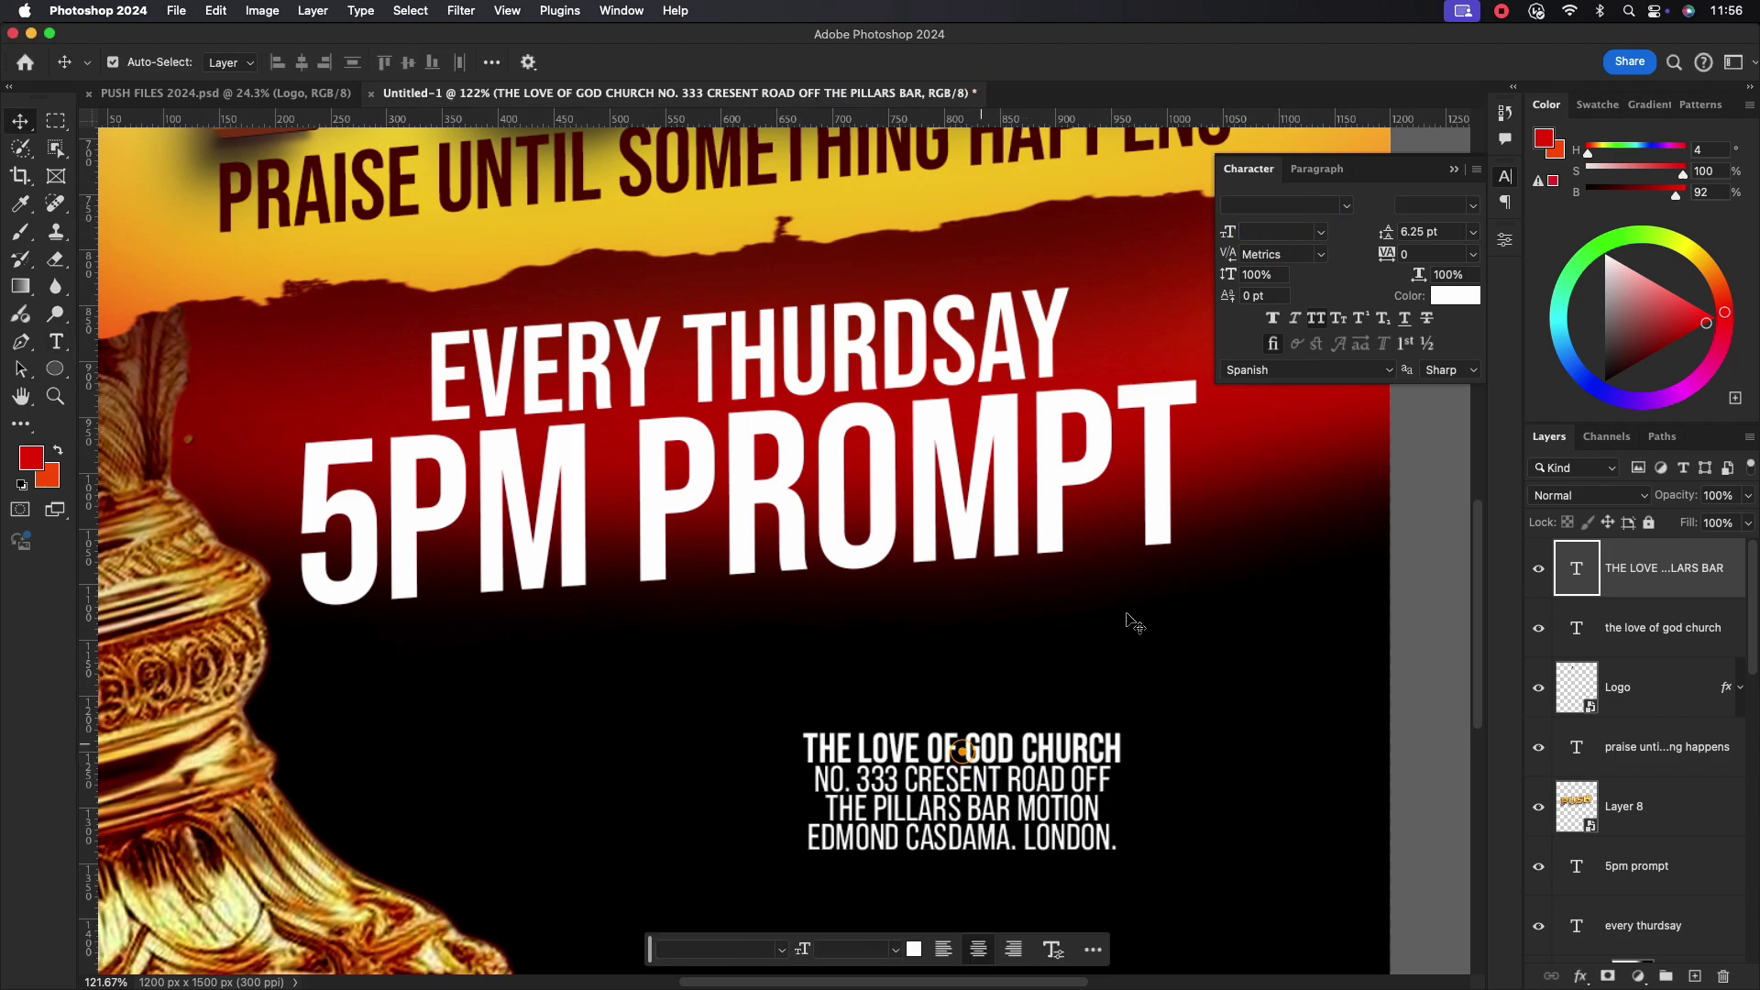
- Left-align the church address block and scale it up slightly
left_click(1317, 168)
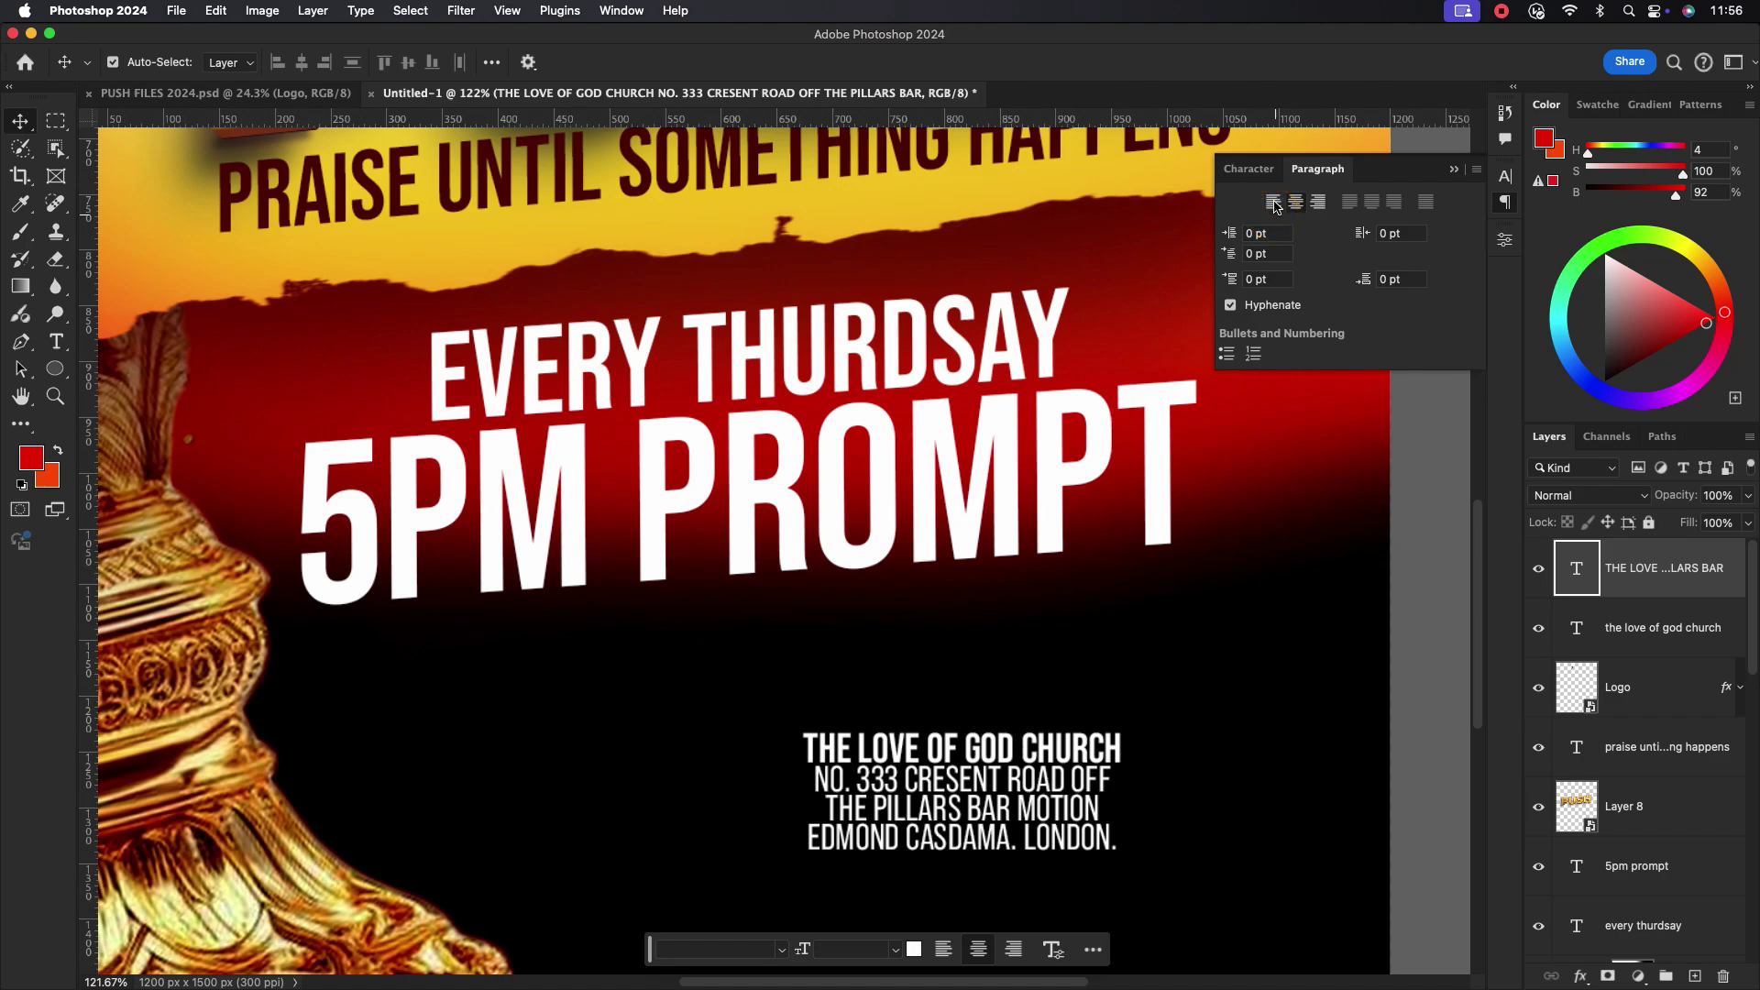
left_click(1274, 211)
scroll(1008, 797, "down", 3)
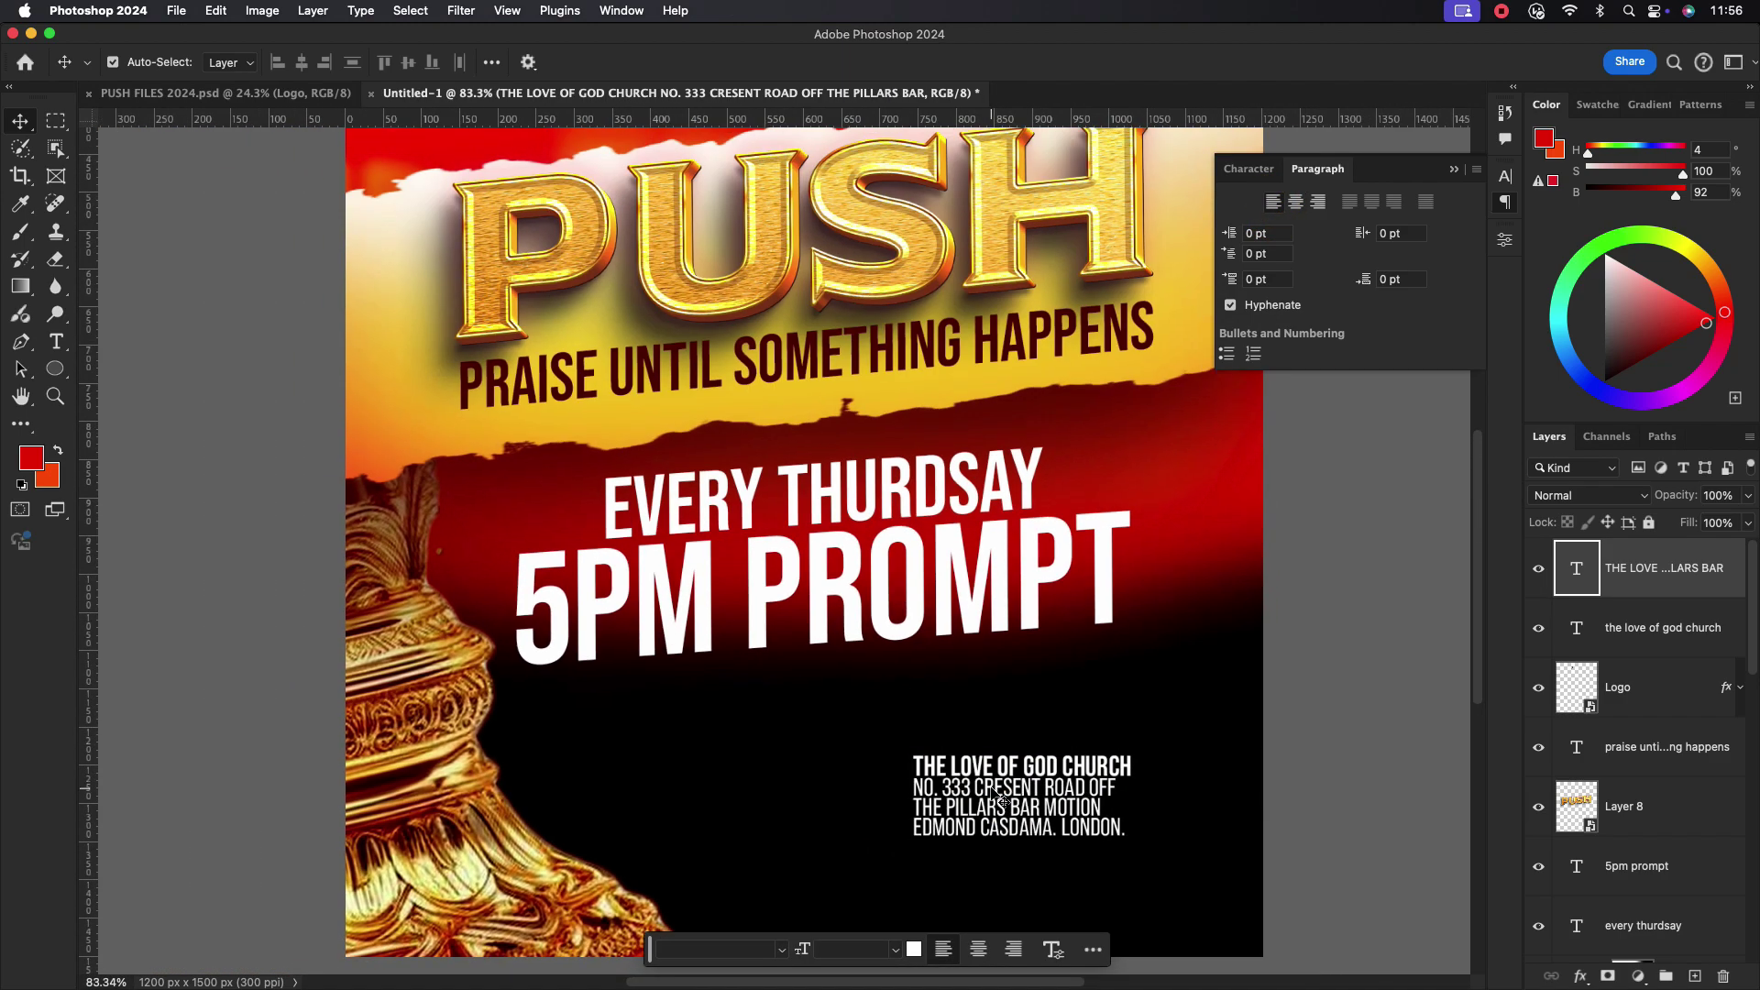
scroll(1002, 800, "down", 3)
scroll(1013, 802, "up", 2)
key("super+t")
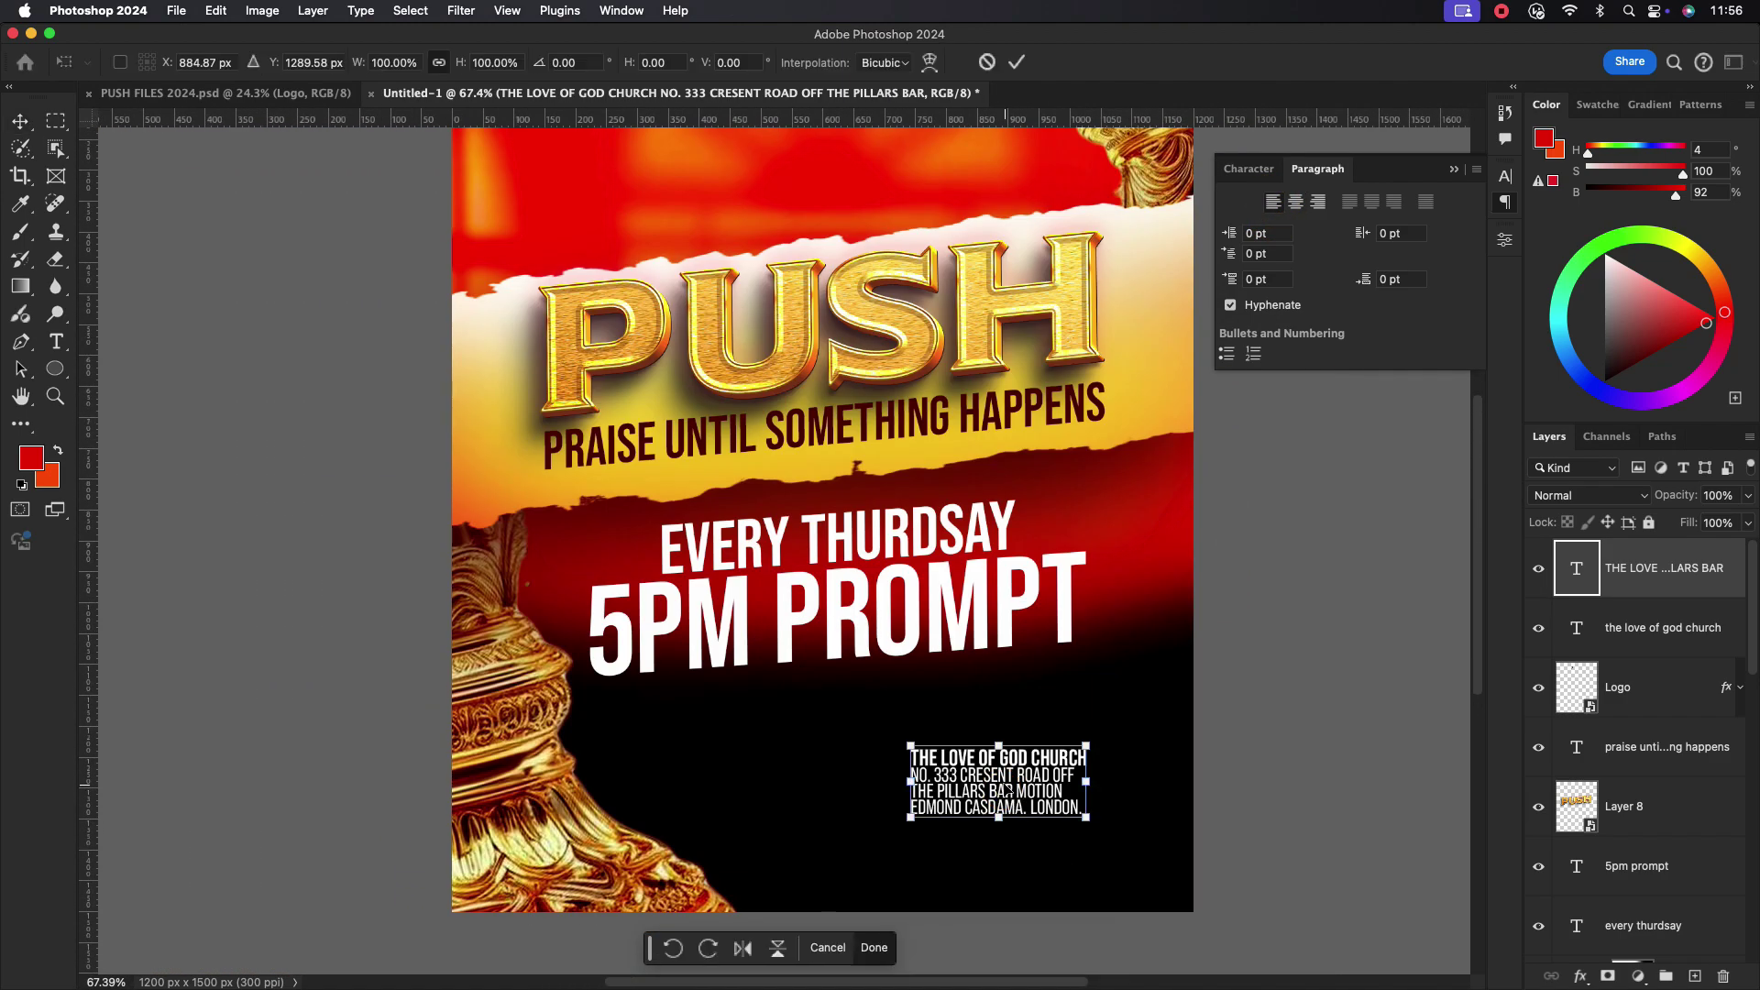
left_click_drag(1085, 816, 1106, 822)
left_click(1019, 62)
- Set the address block's tracking to 25 and move it up slightly
left_click(1249, 168)
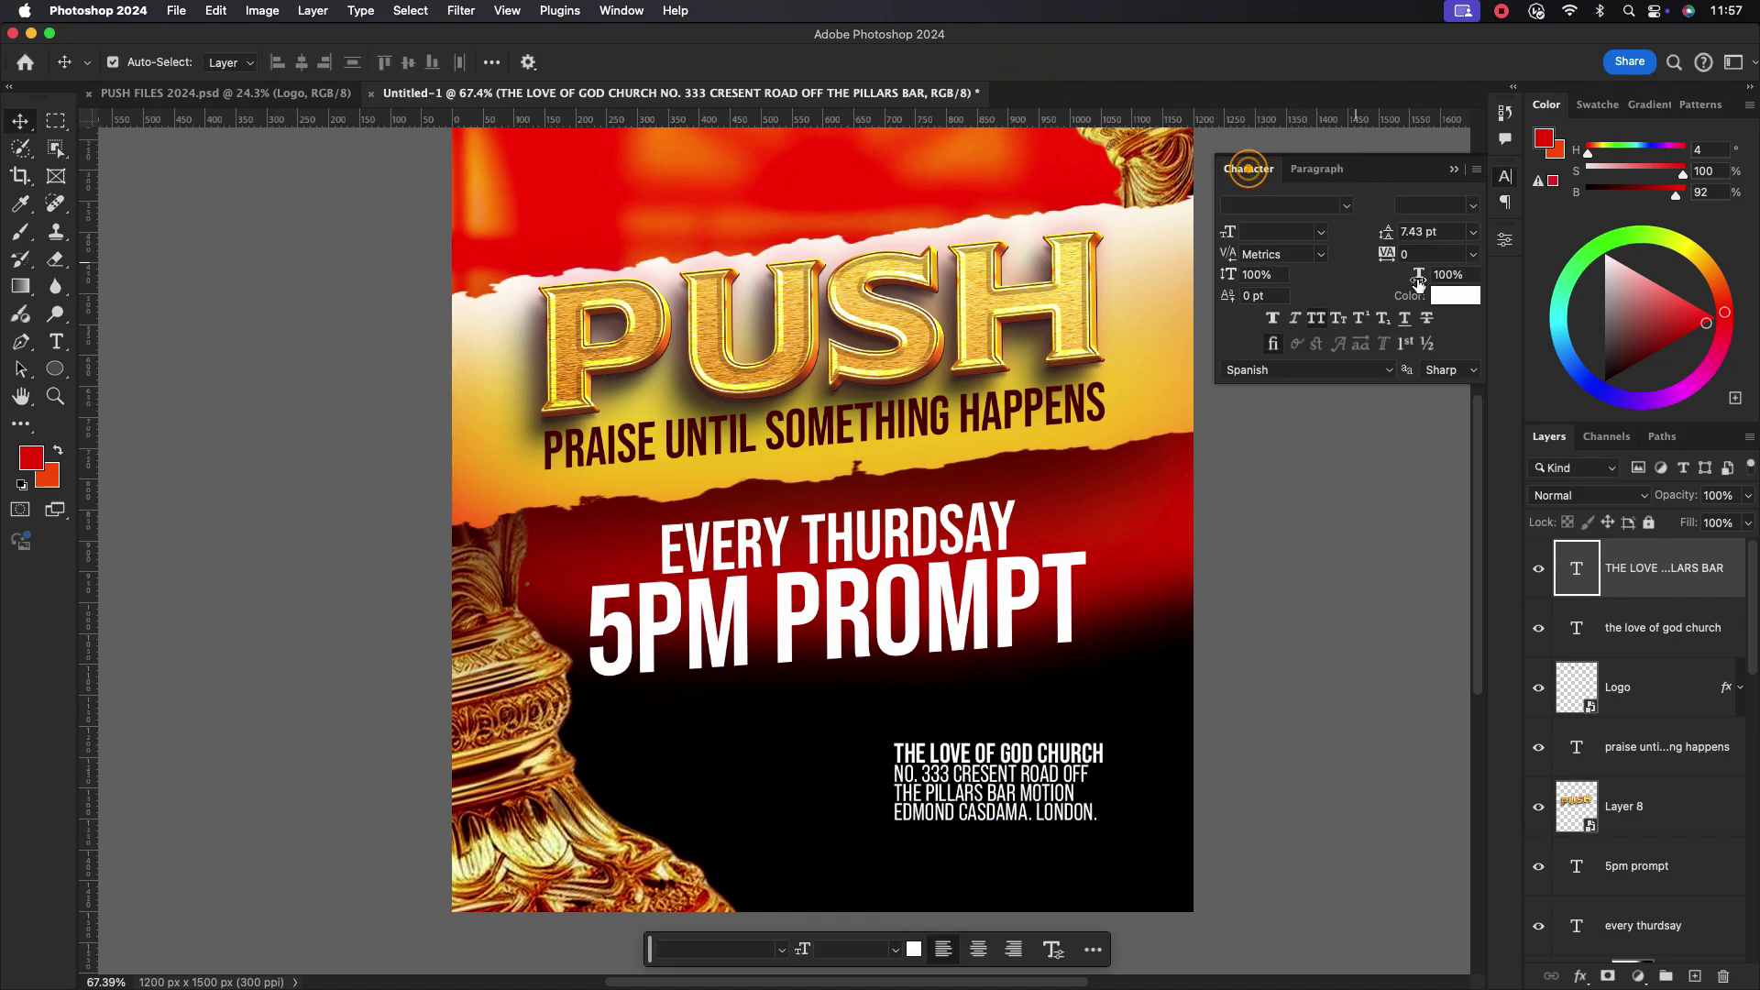
left_click(1474, 255)
left_click(1426, 466)
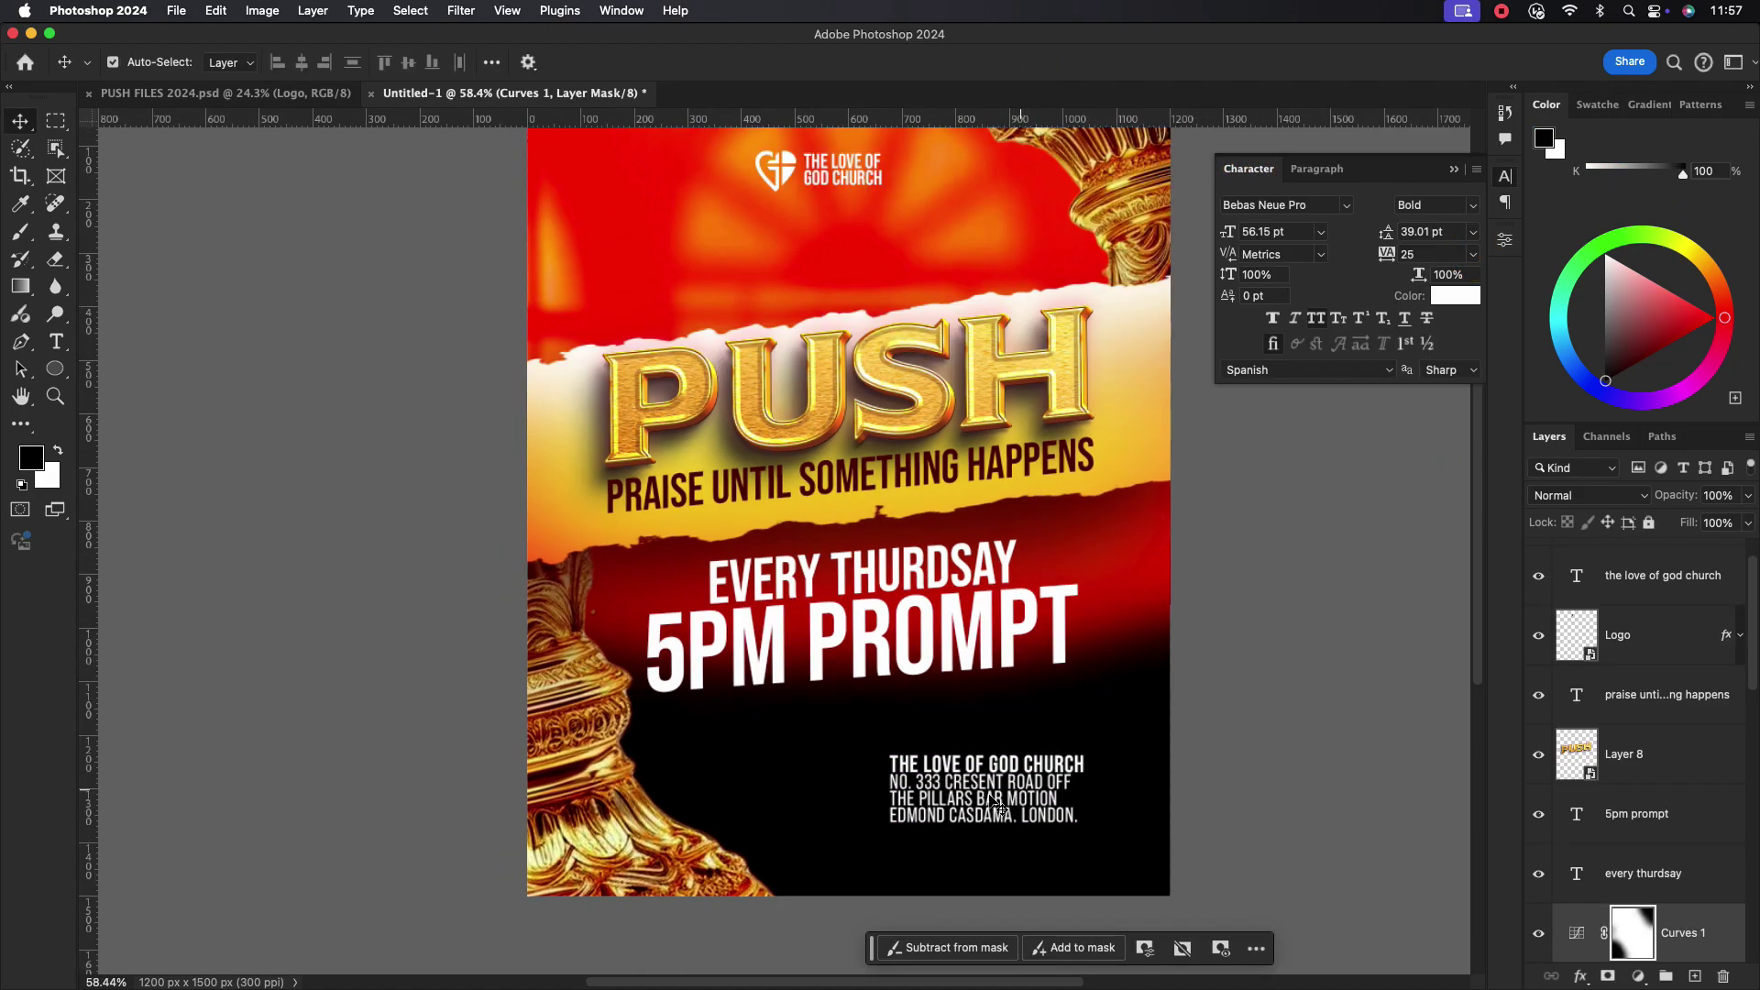
left_click_drag(999, 806, 998, 789)
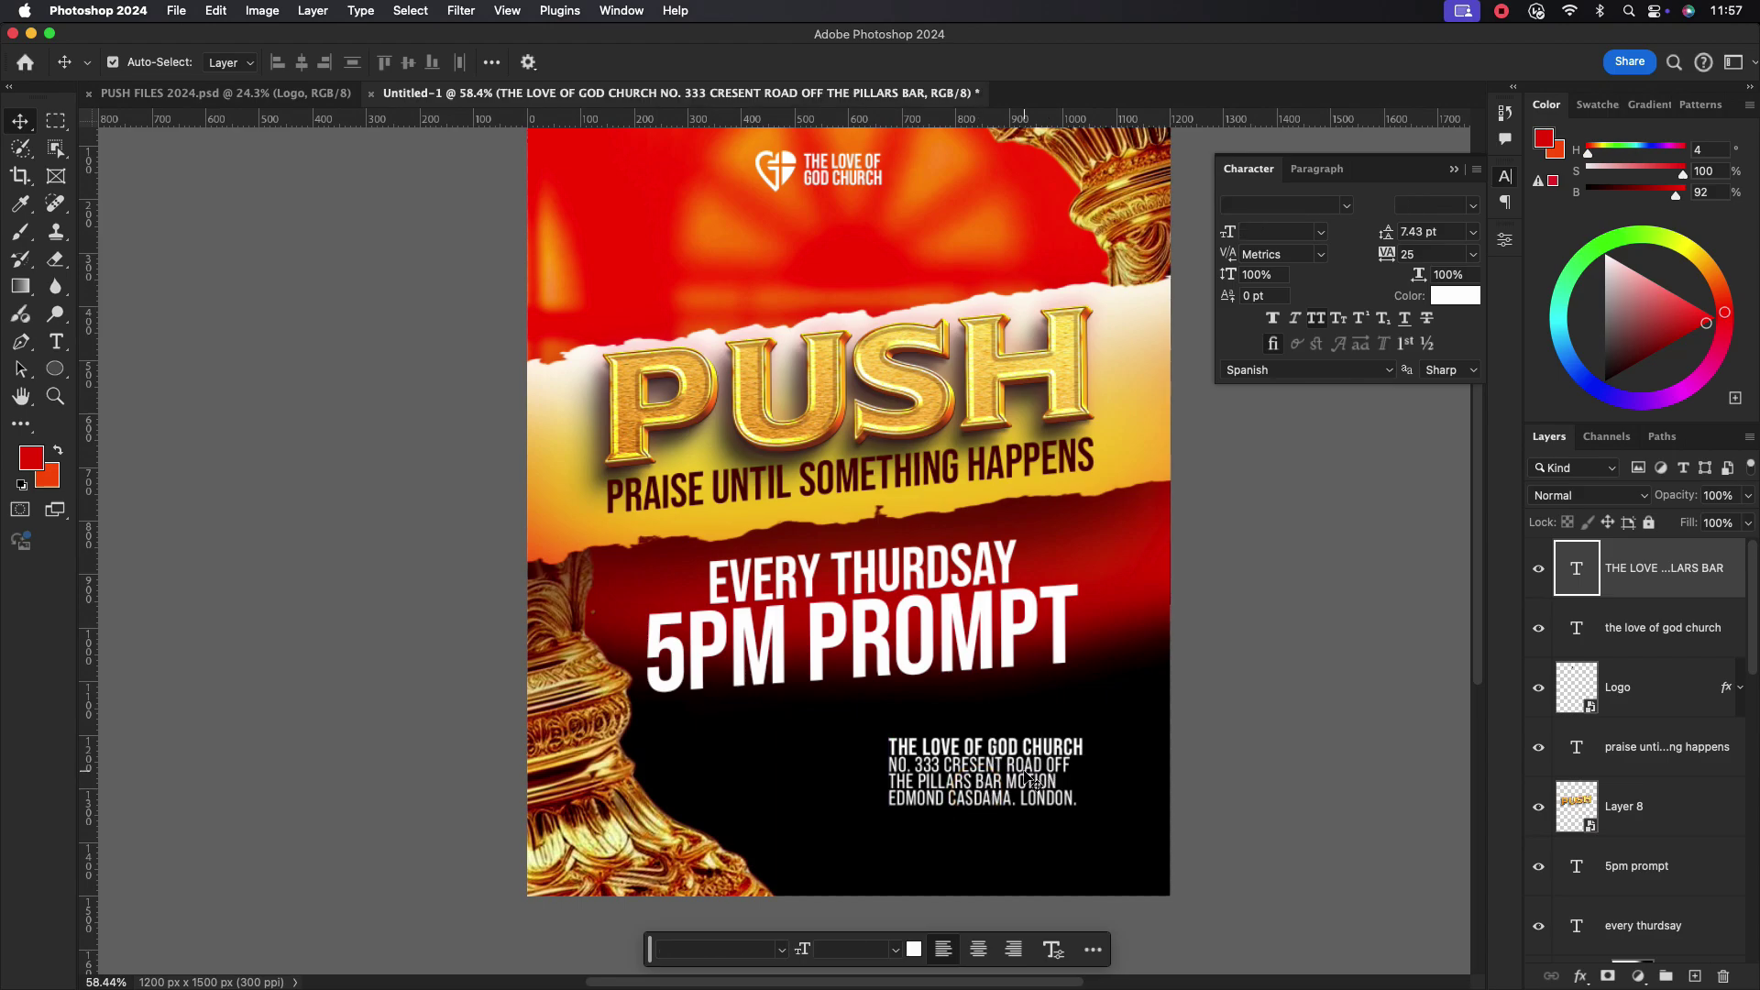
- Draw a red rectangle of about 249 × 155 px above the "5pm prompt" layer and place it beside the address block
left_click(912, 655)
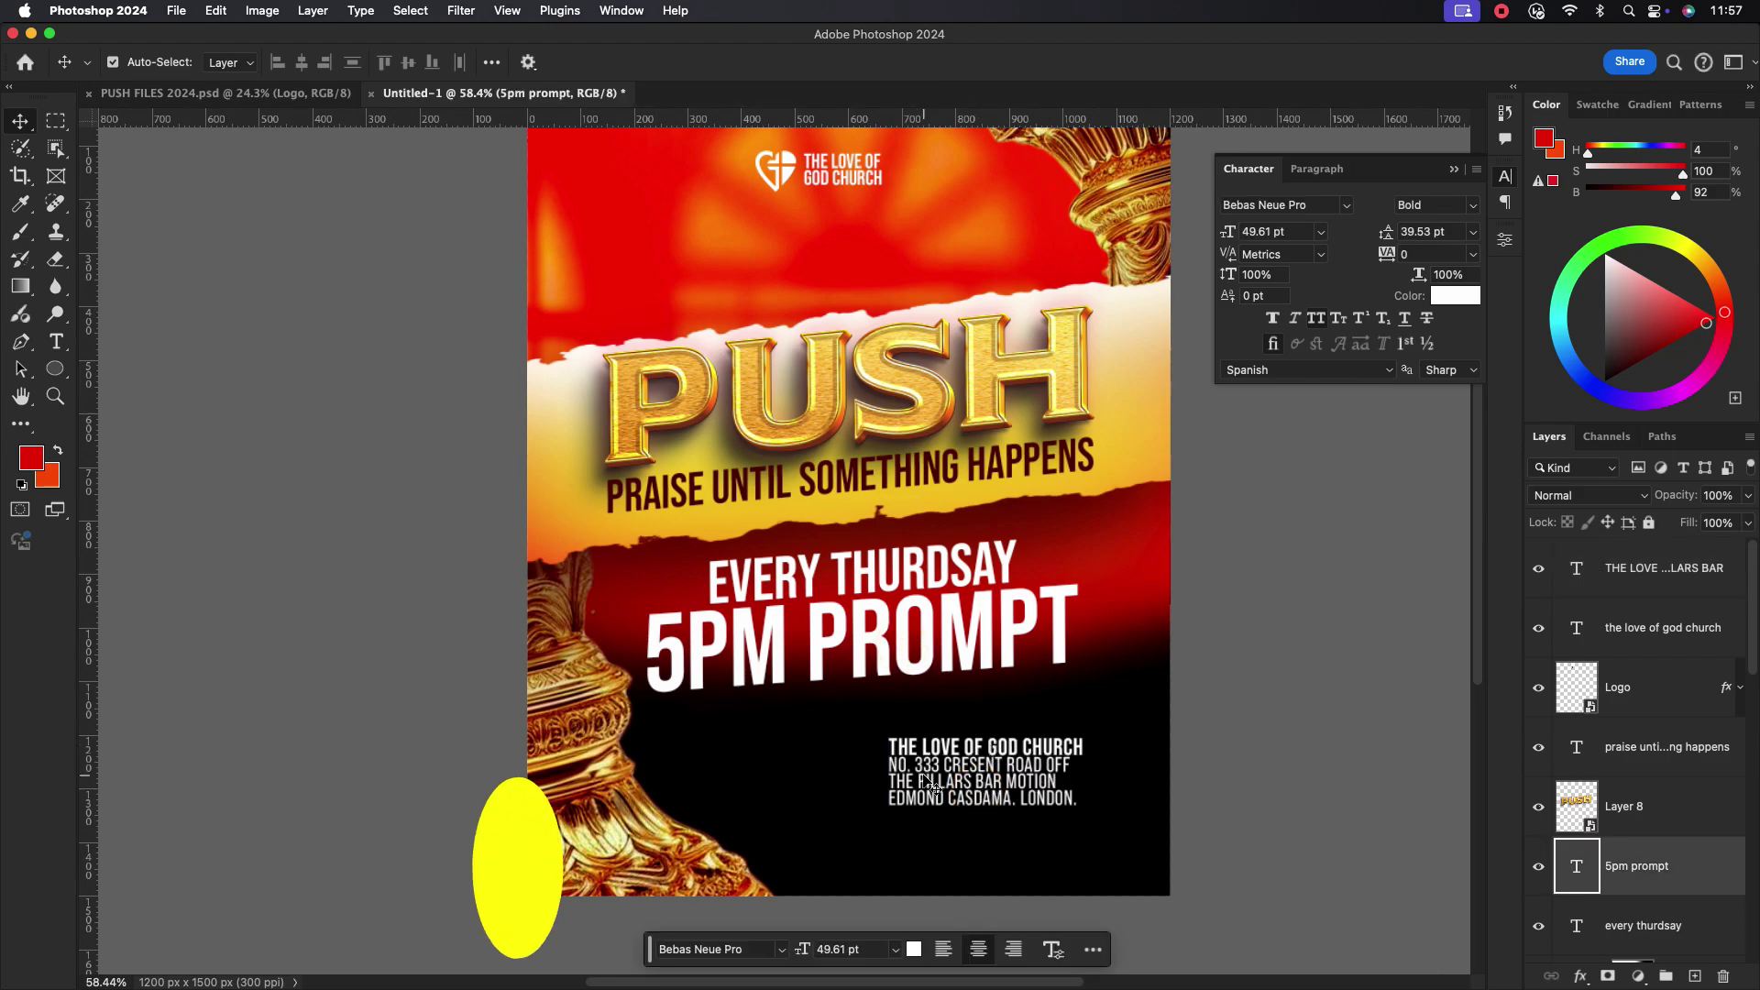
right_click(55, 369)
left_click(128, 363)
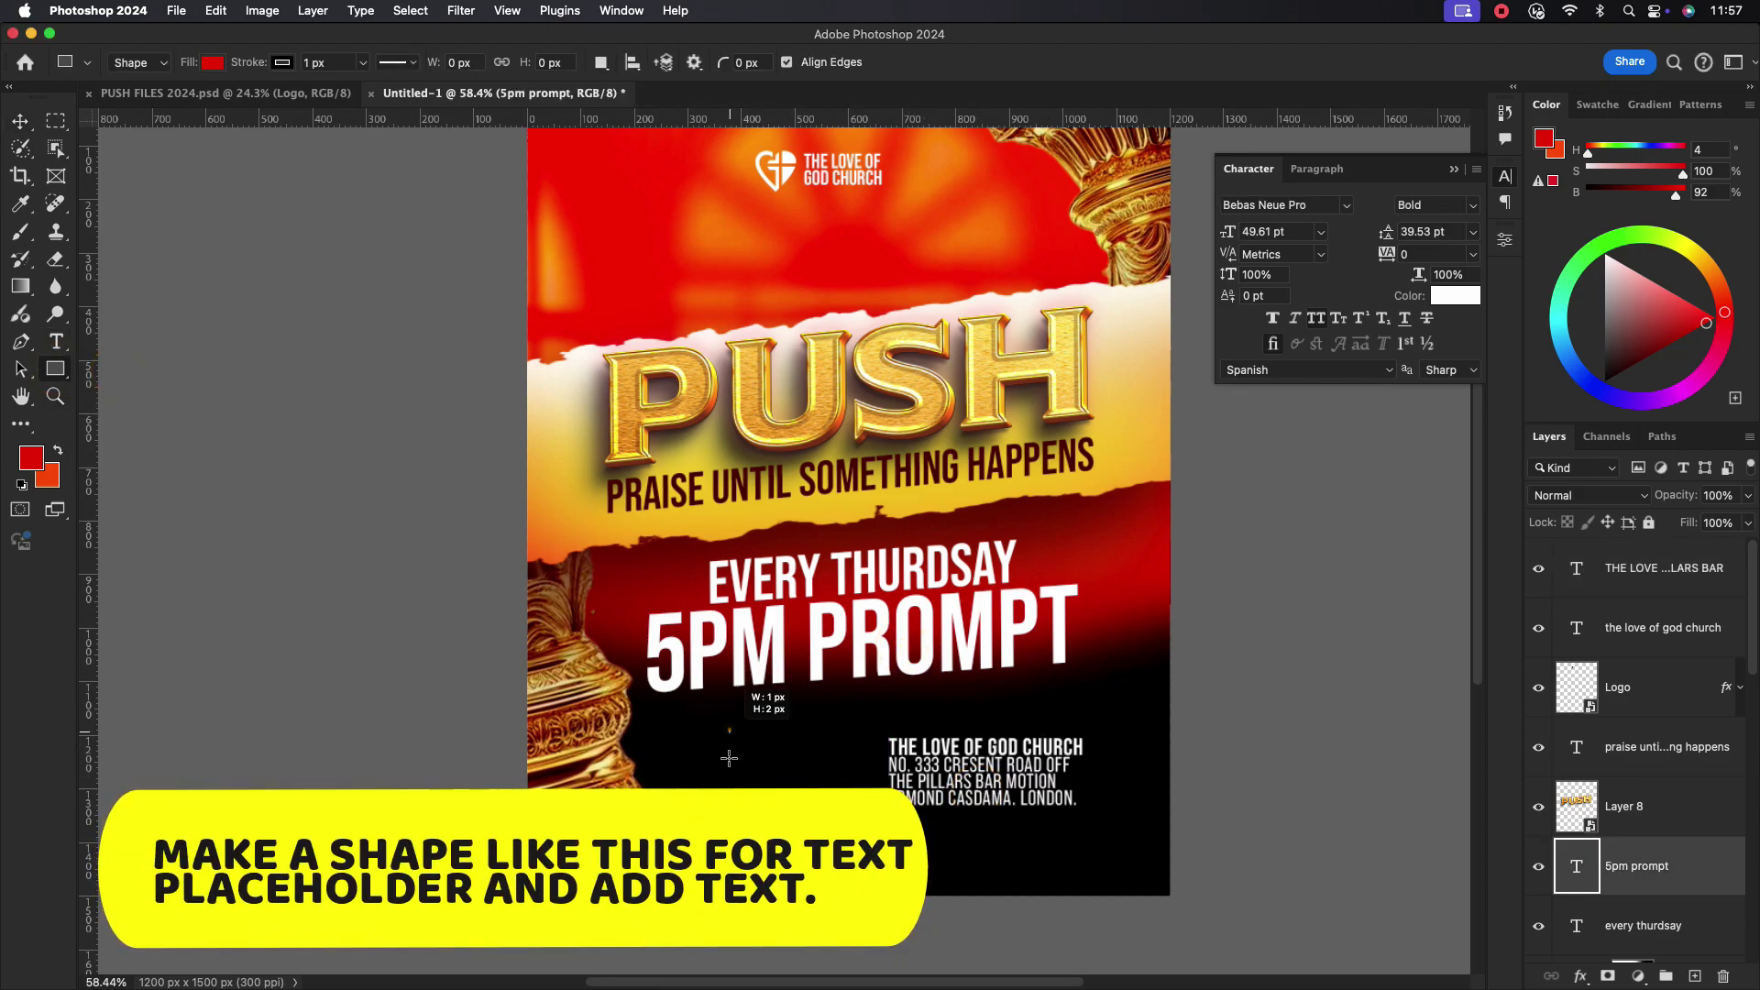
left_click_drag(862, 814, 863, 814)
key("v")
left_click_drag(768, 765, 757, 765)
- Add a white two-line text reading "HOURS" and "GLORY" near the red rectangle
key("t")
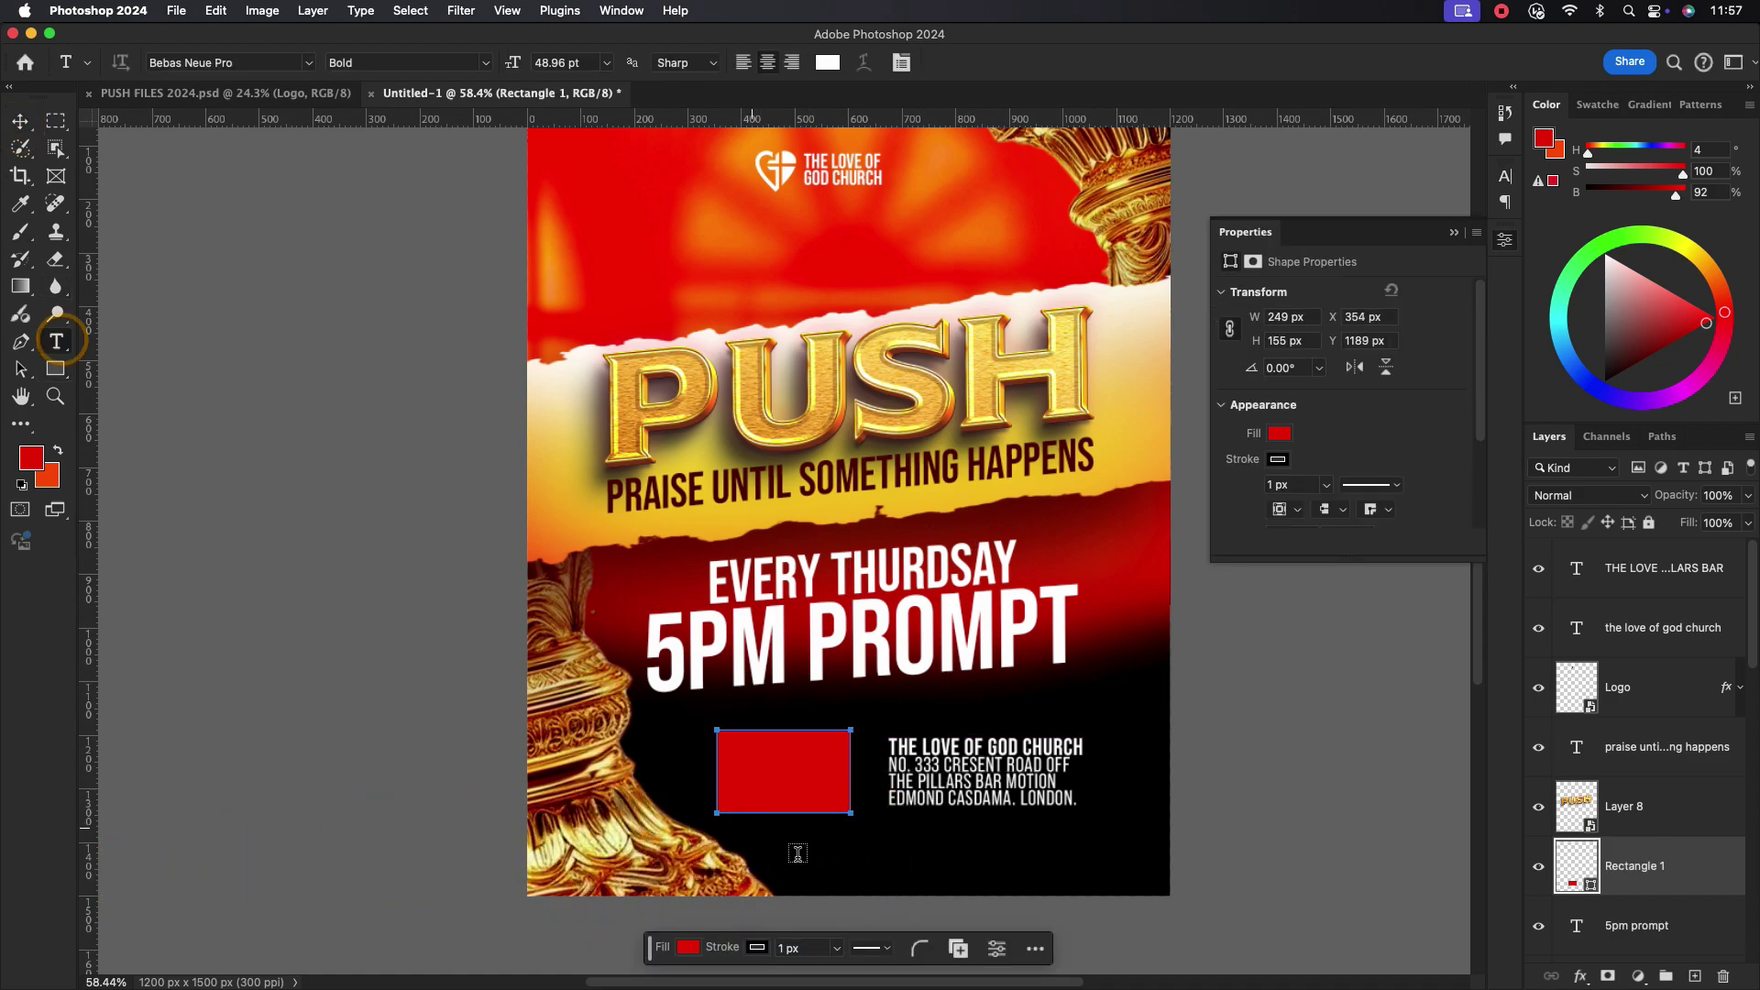
left_click(804, 848)
type("HOURS")
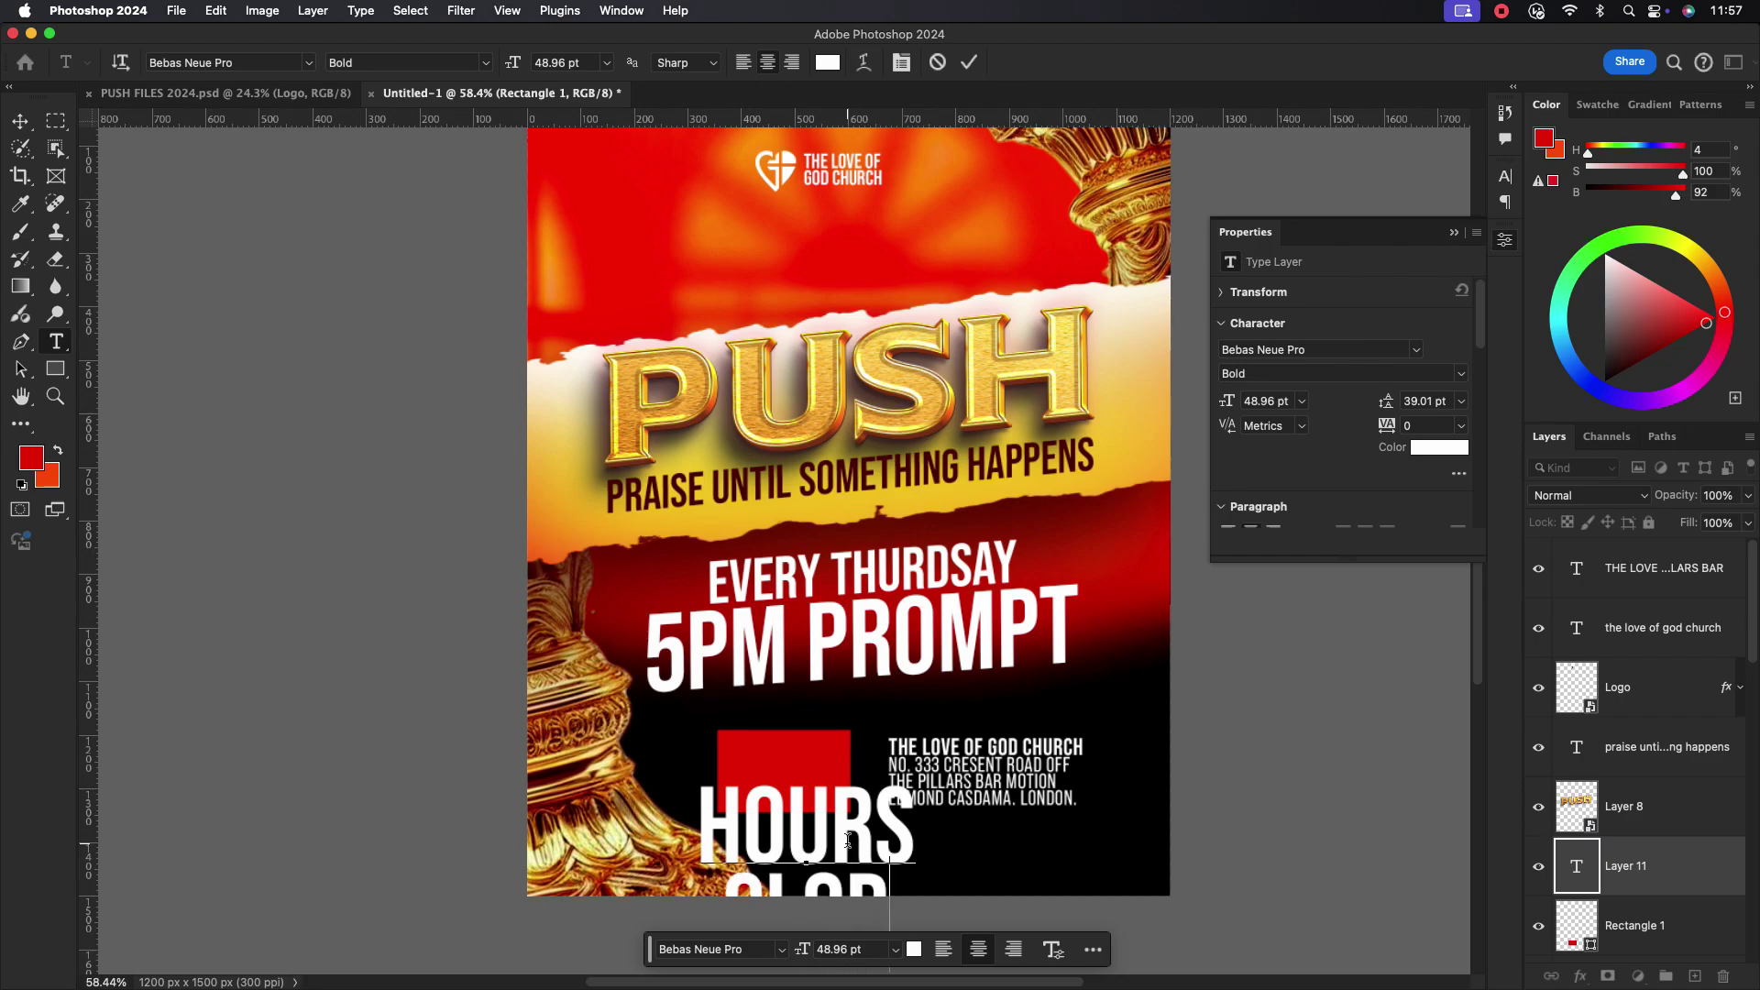
- Shrink the "HOURS GLORY" text to fit inside the red rectangle, and nudge the address block slightly closer to it
left_click(20, 121)
left_click_drag(861, 857, 849, 782)
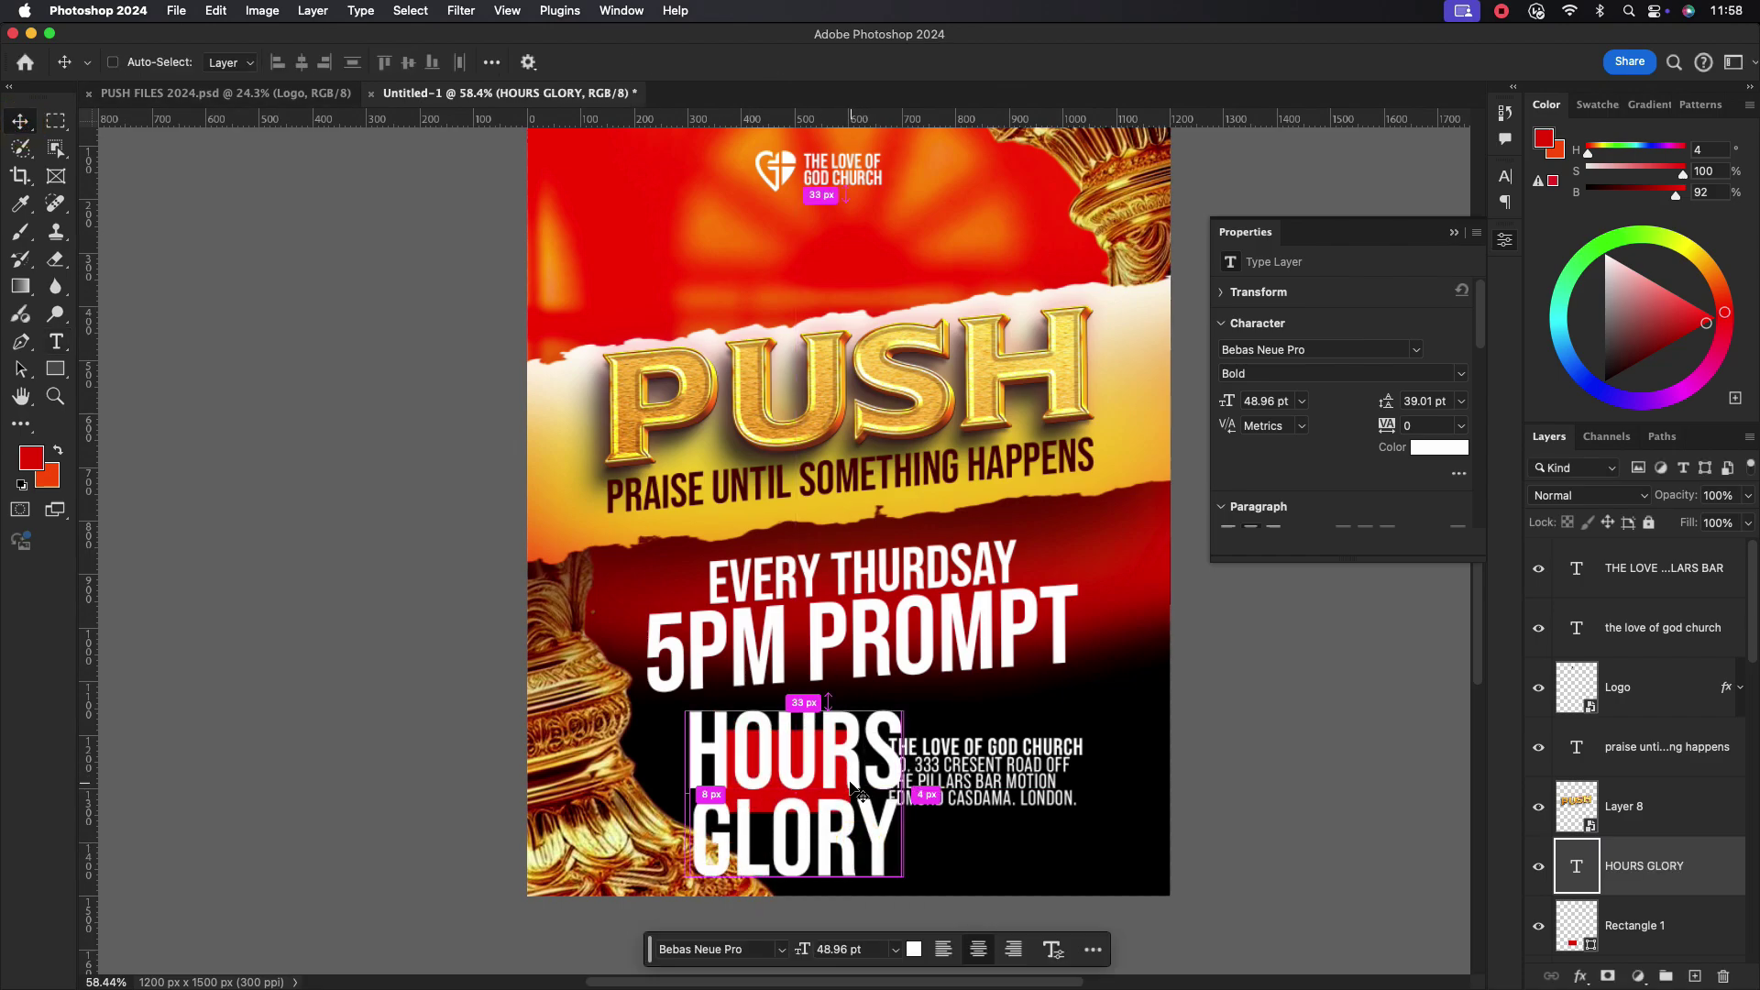
key("super+t")
left_click_drag(903, 695, 839, 738)
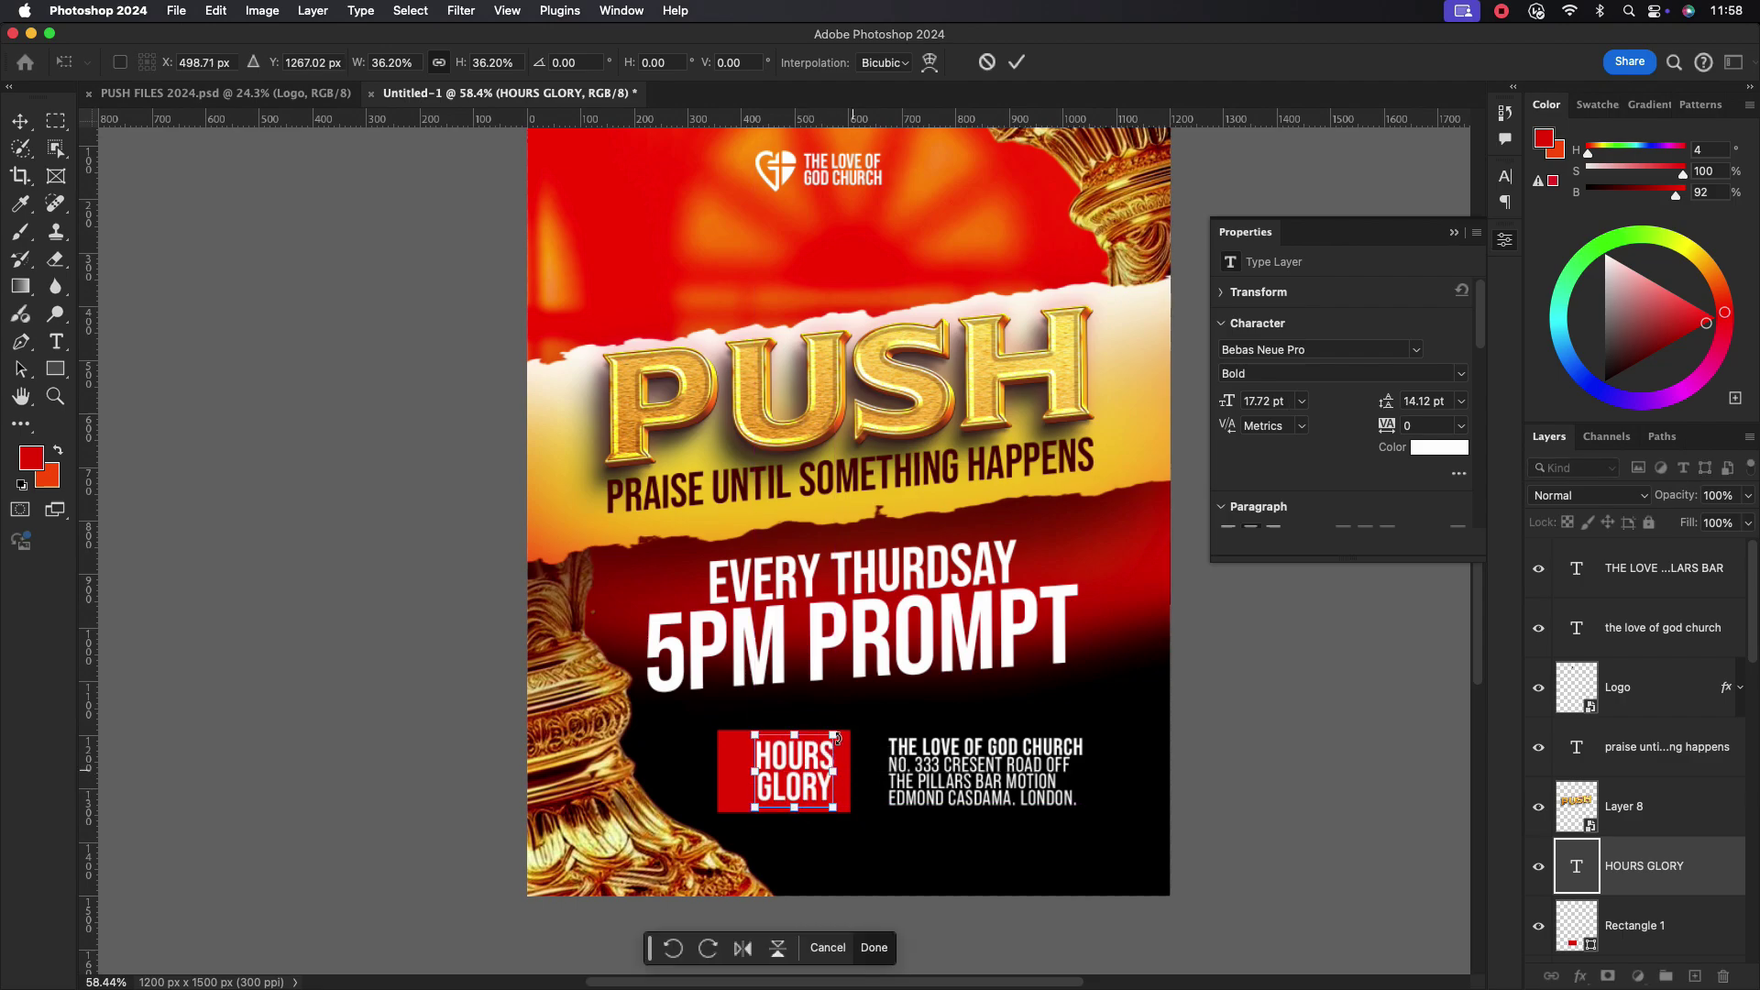
left_click(1016, 62)
left_click_drag(974, 769, 954, 757)
- Add a separate text layer reading "of" and move it over the "HOURS GLORY" text
scroll(839, 813, "up", 2)
left_click(56, 341)
left_click(908, 695)
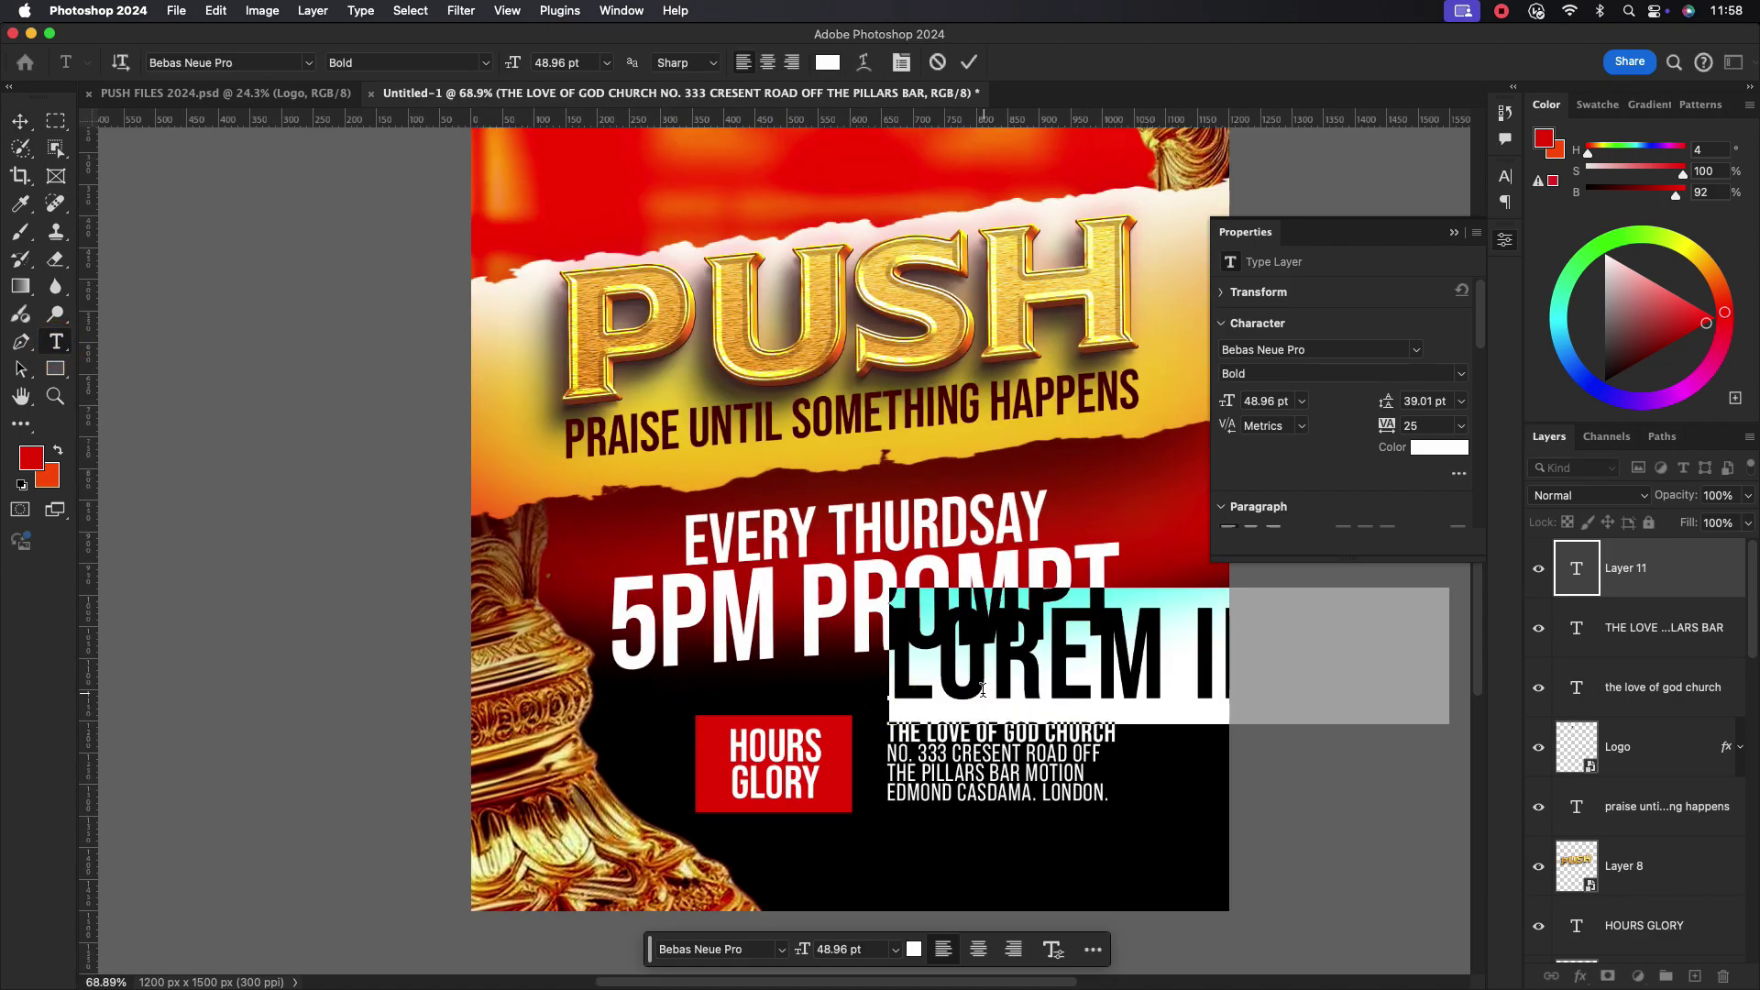
type("of")
left_click(18, 142)
left_click(20, 121)
left_click_drag(959, 673, 820, 766)
- Change the "of" text to the Astronout Regular script font in lowercase and position it between "HOURS" and "GLORY"
left_click(1504, 175)
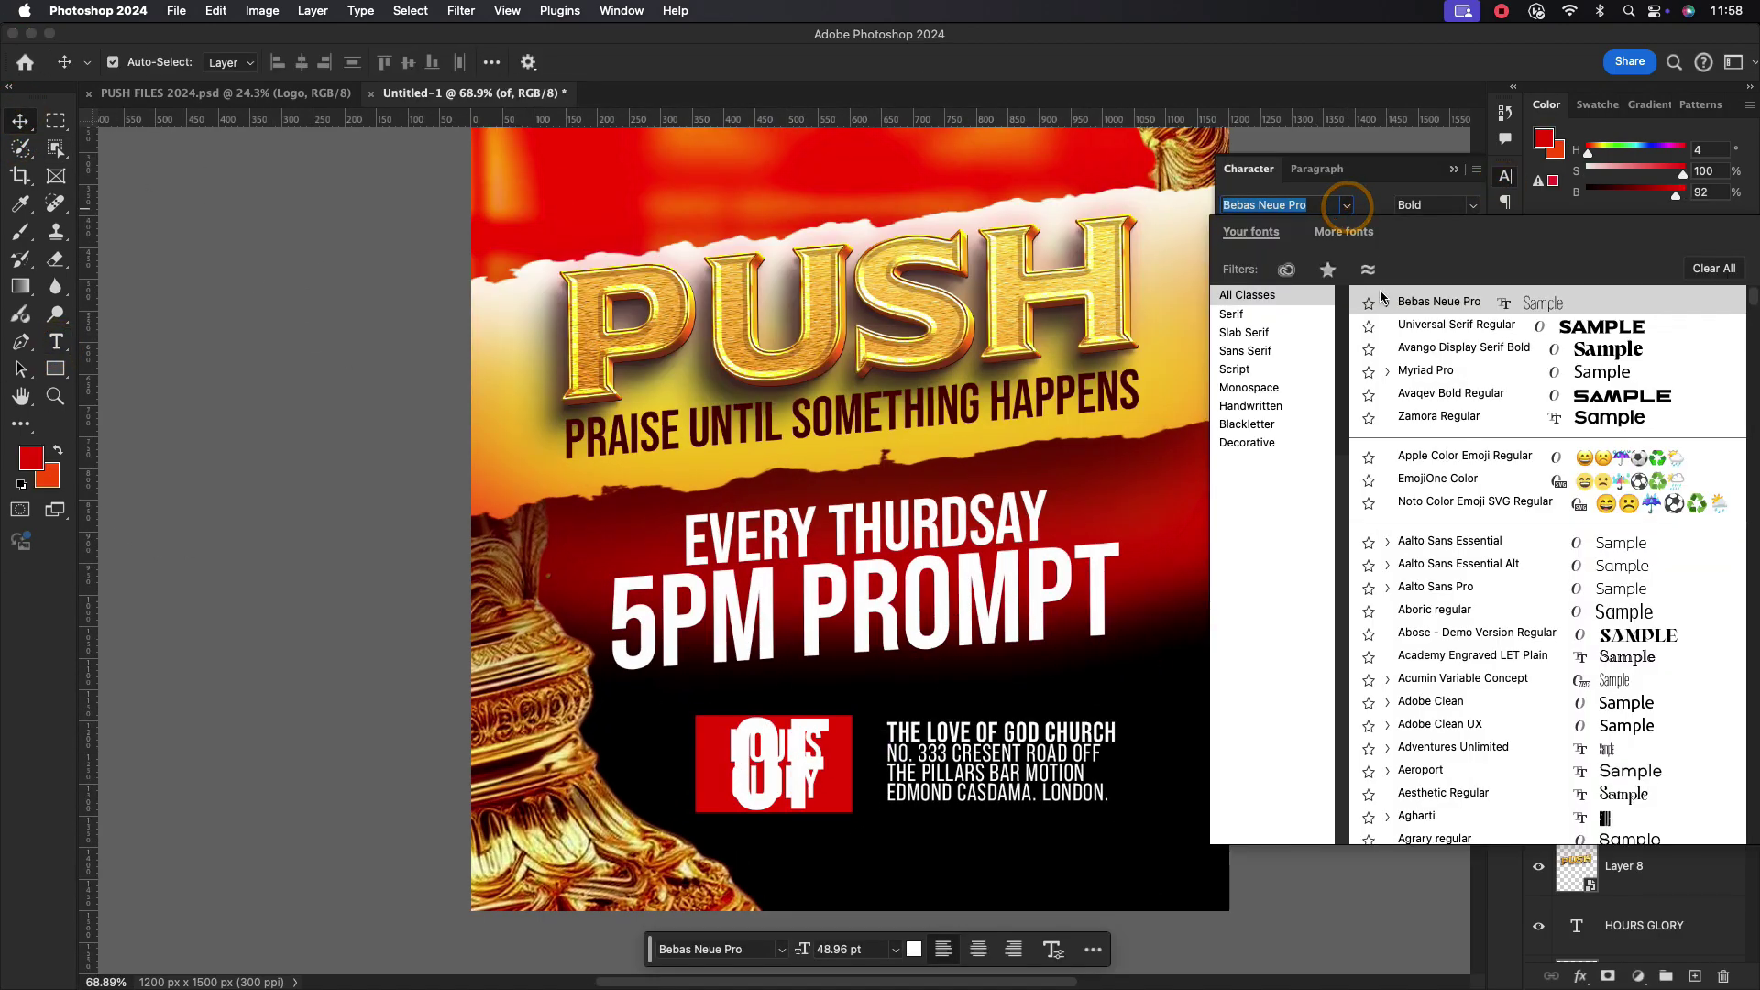
left_click(1346, 206)
scroll(1471, 706, "down", 5)
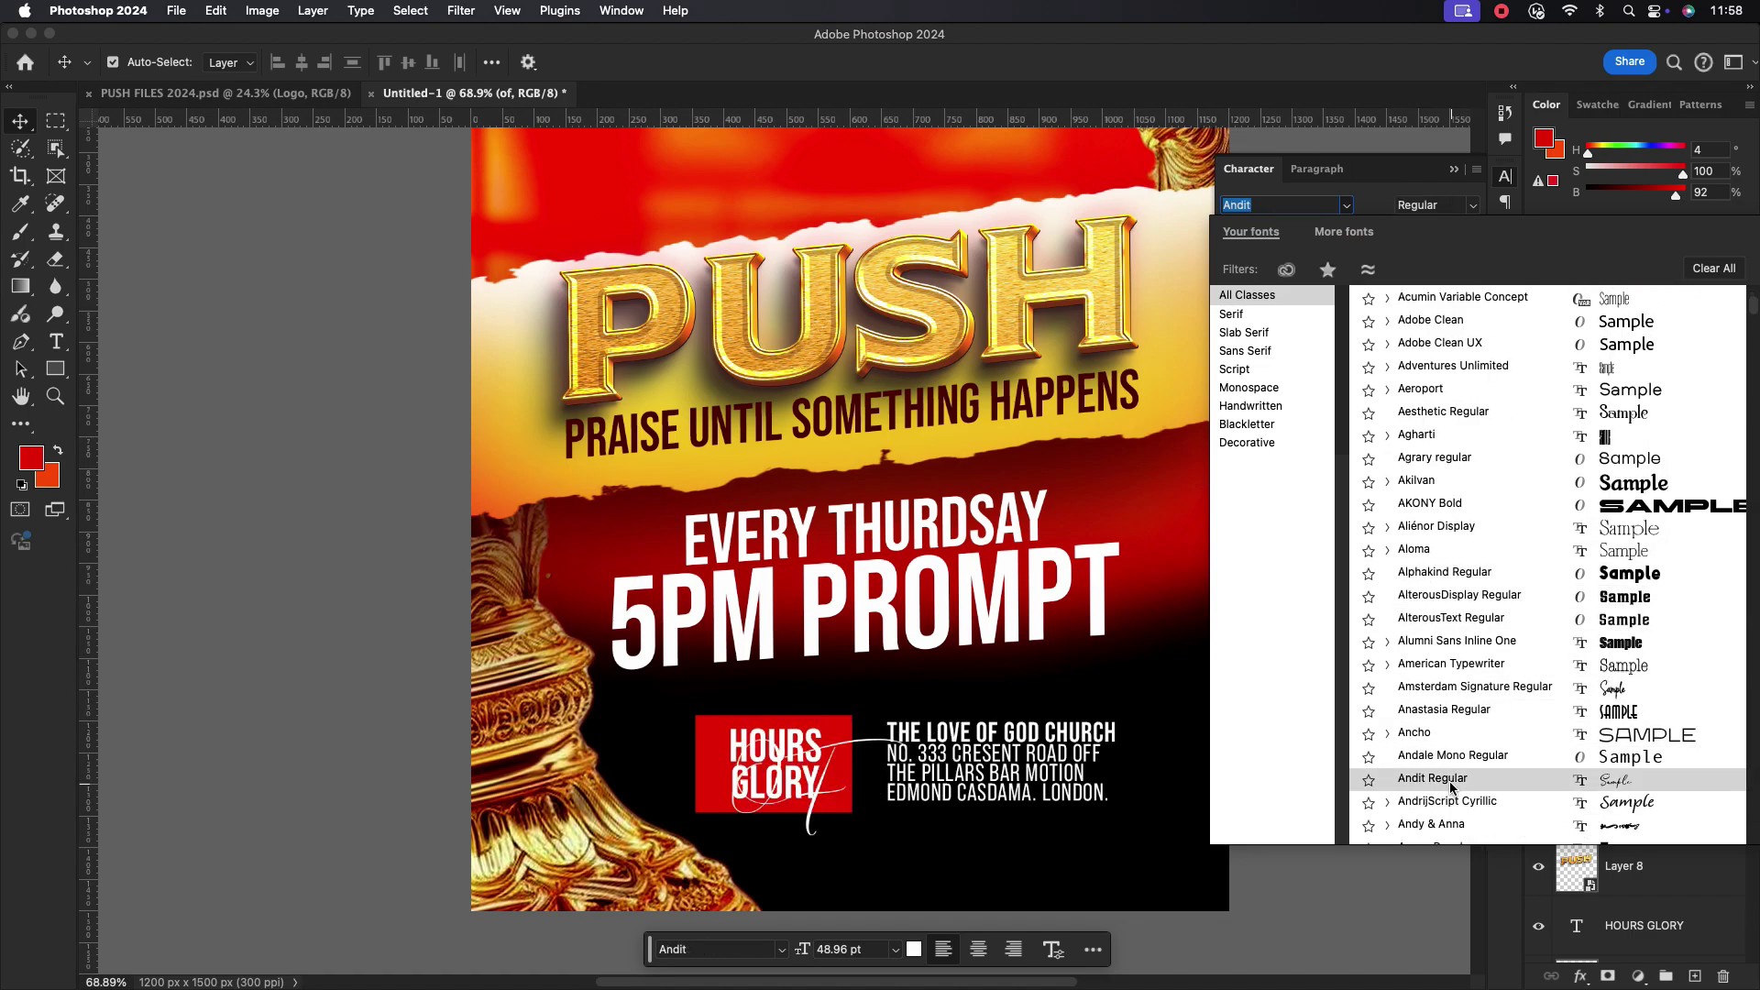
scroll(1449, 719, "down", 7)
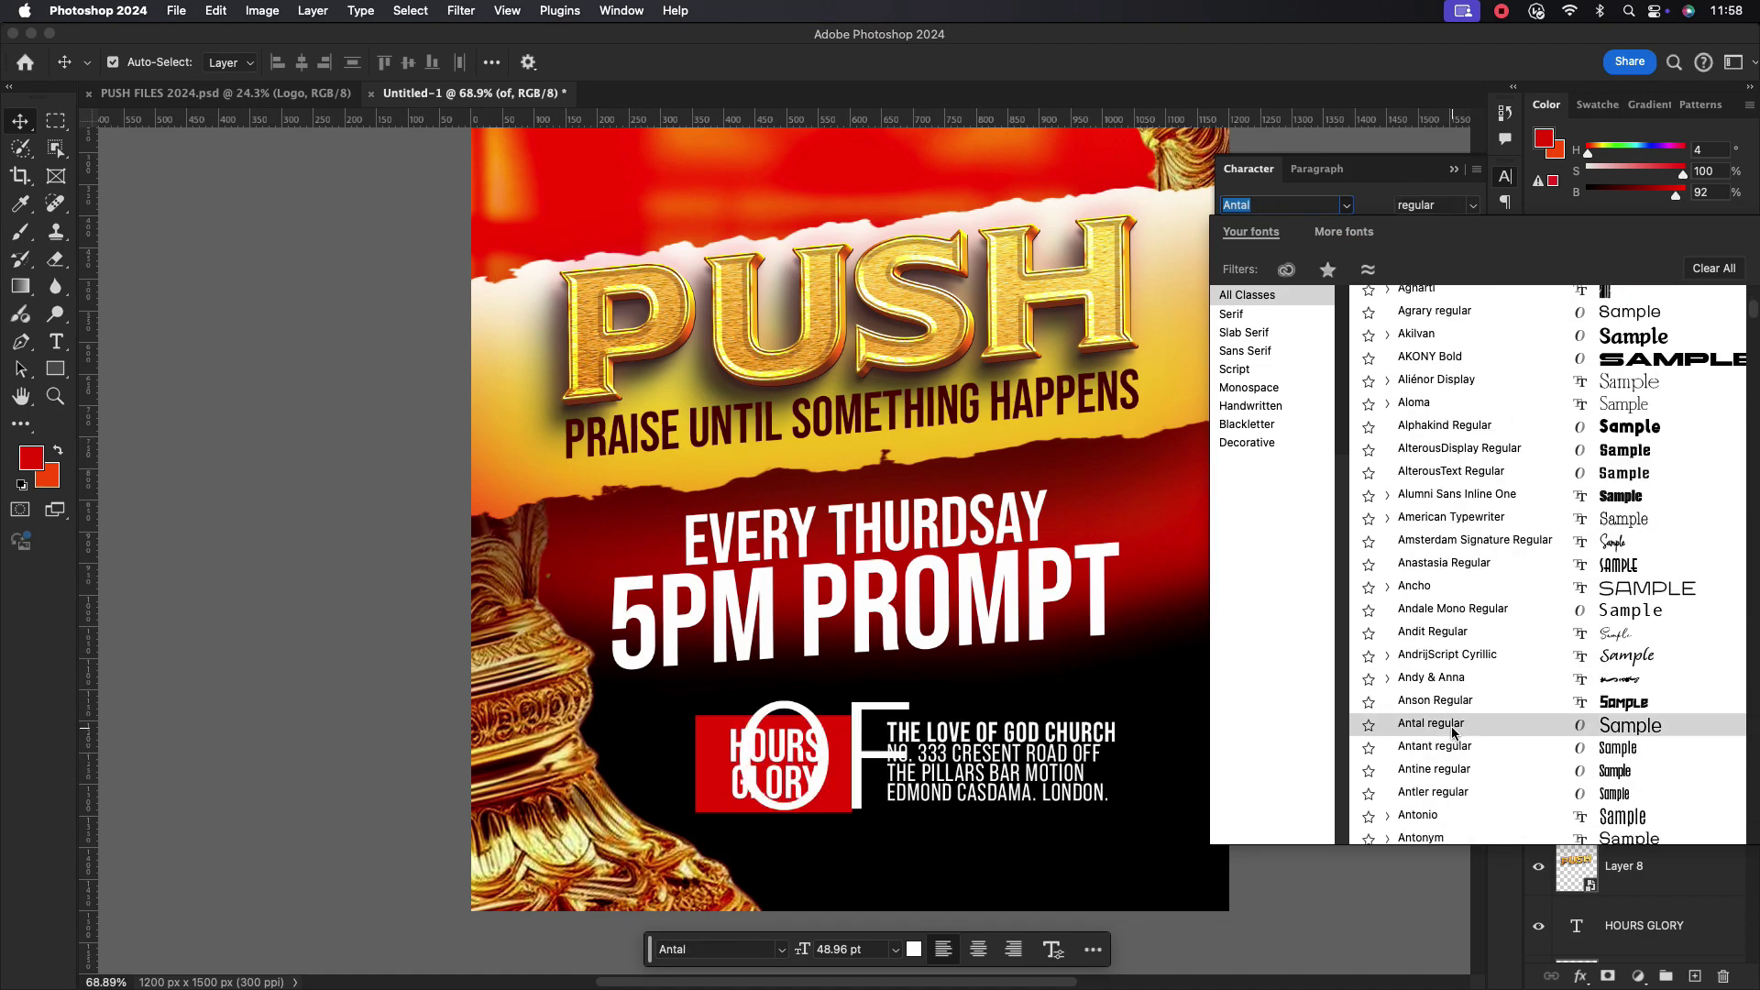
scroll(1451, 724, "down", 5)
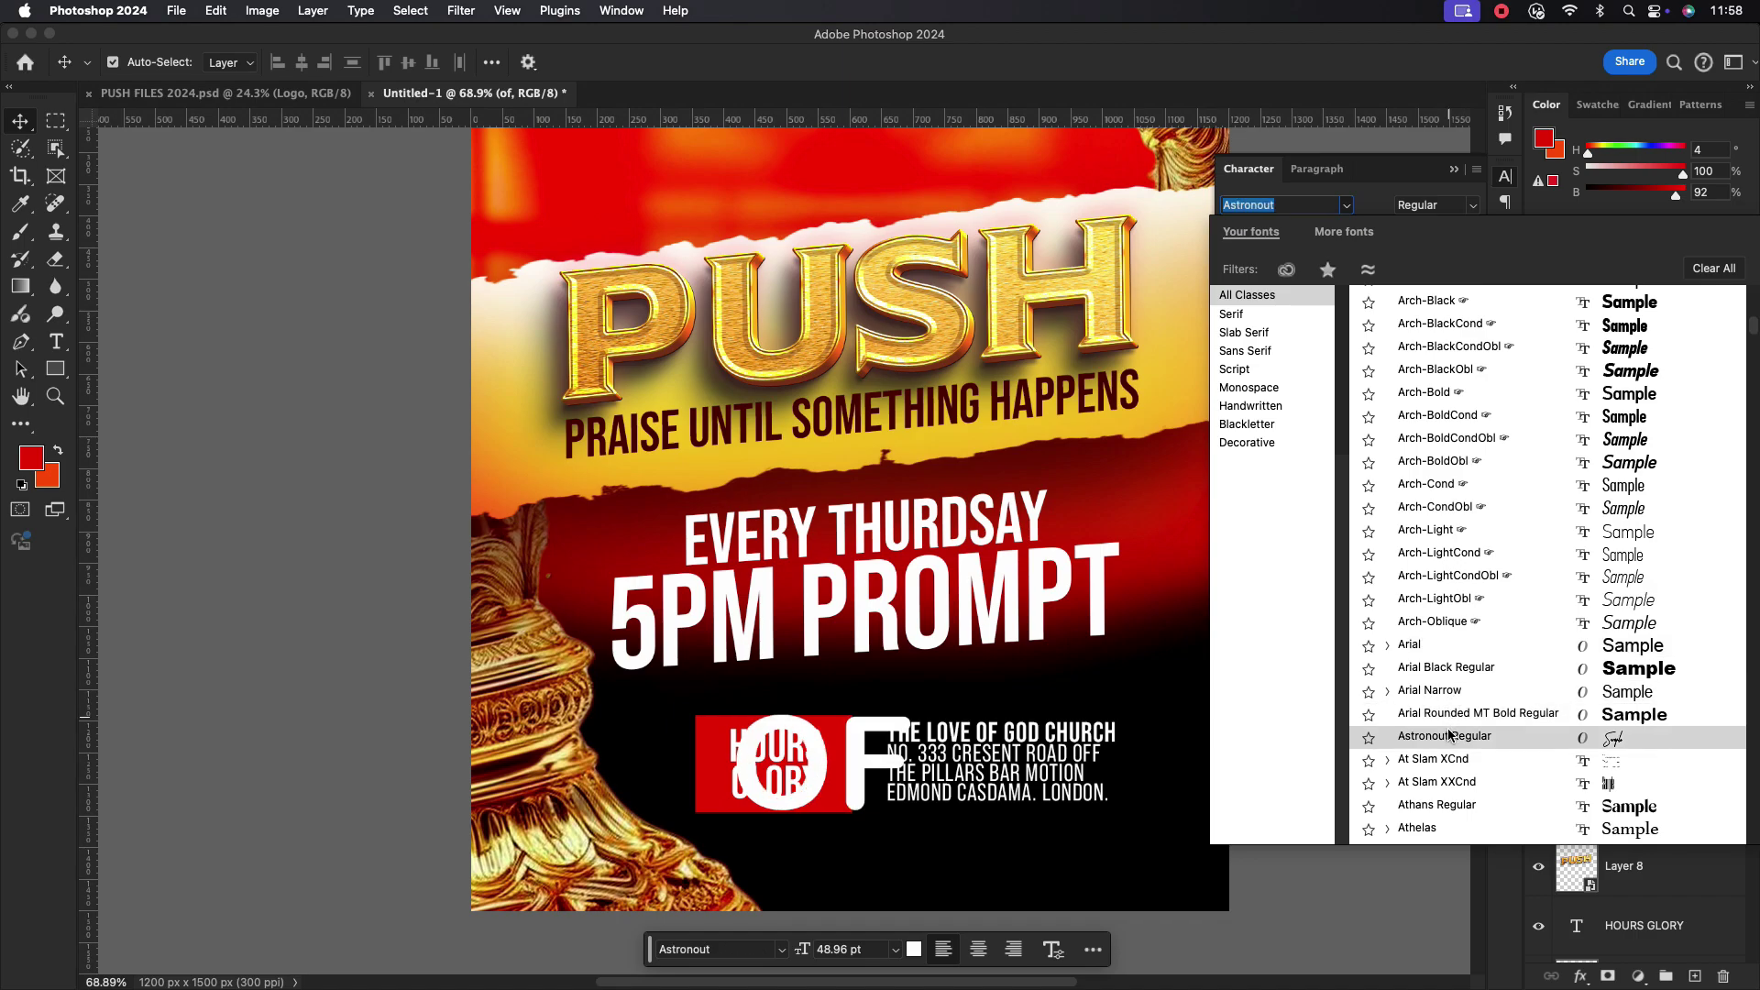
left_click(1449, 737)
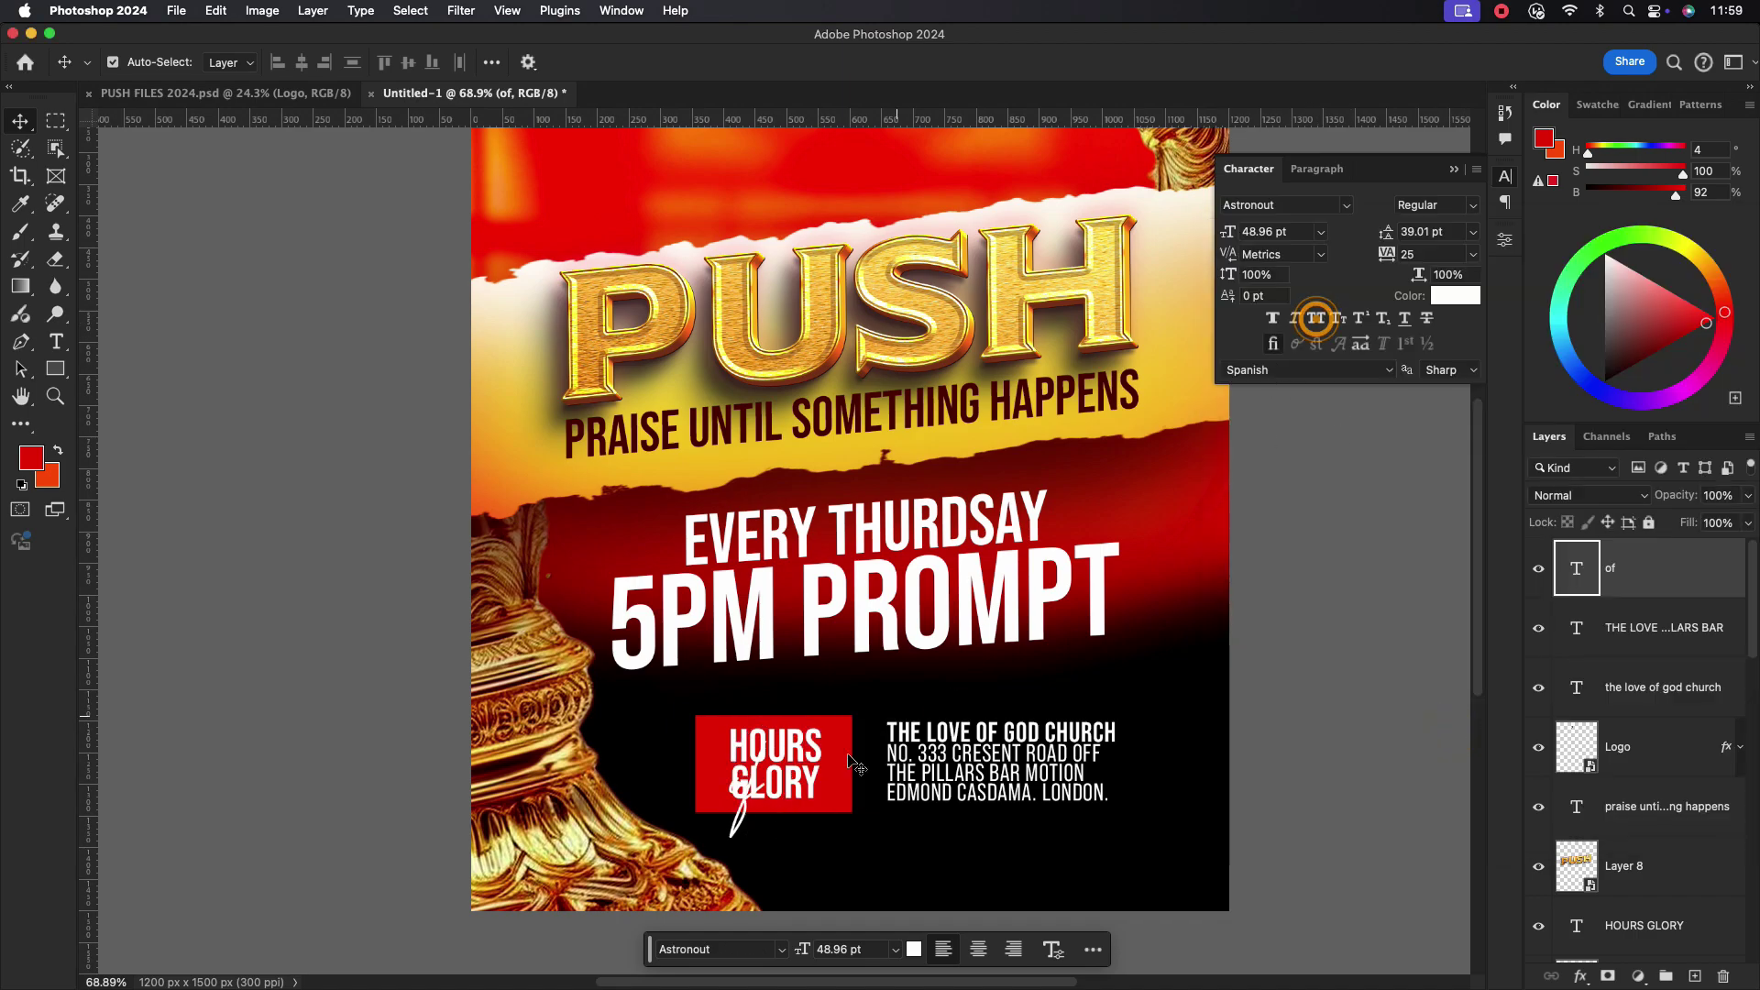
left_click_drag(741, 813, 751, 797)
- Recolor the "of" text golden yellow (#f6c319), sampling the color from the flyer's yellow band
left_click(1455, 295)
left_click(950, 441)
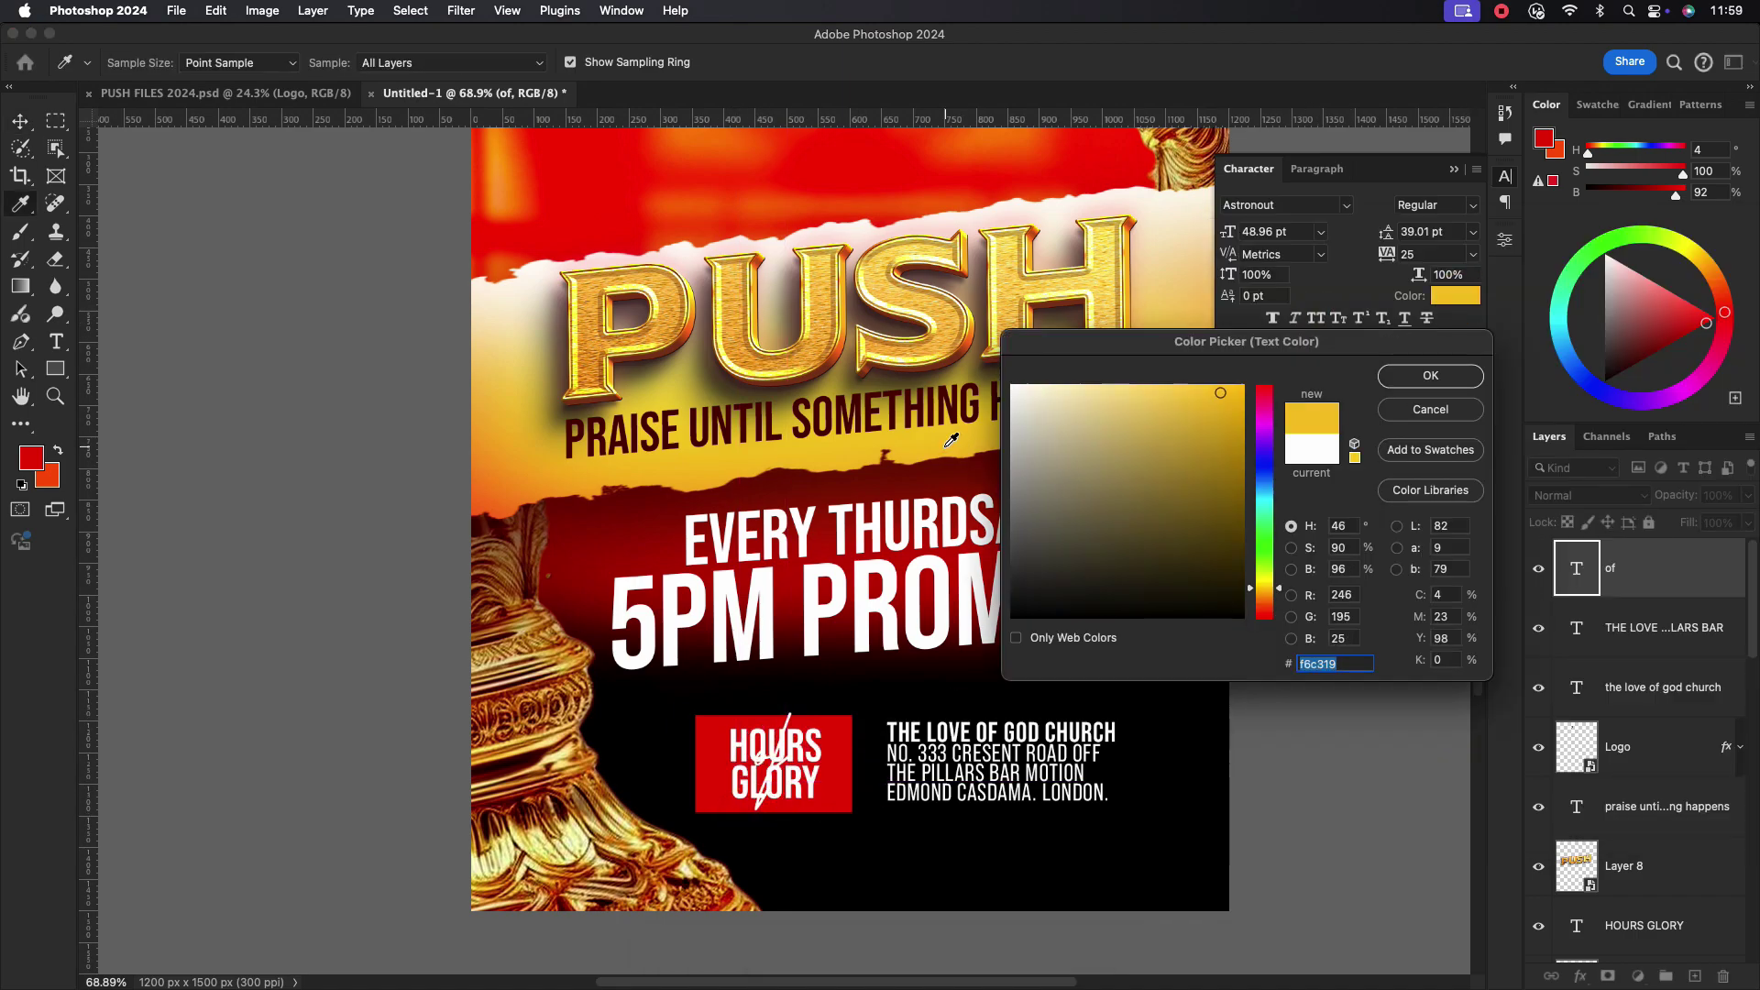
left_click(1436, 378)
- Move the "of" text to the left part of the "HOURS GLORY" badge and scale it to about 55%
scroll(792, 746, "up", 5)
left_click_drag(731, 799, 574, 810)
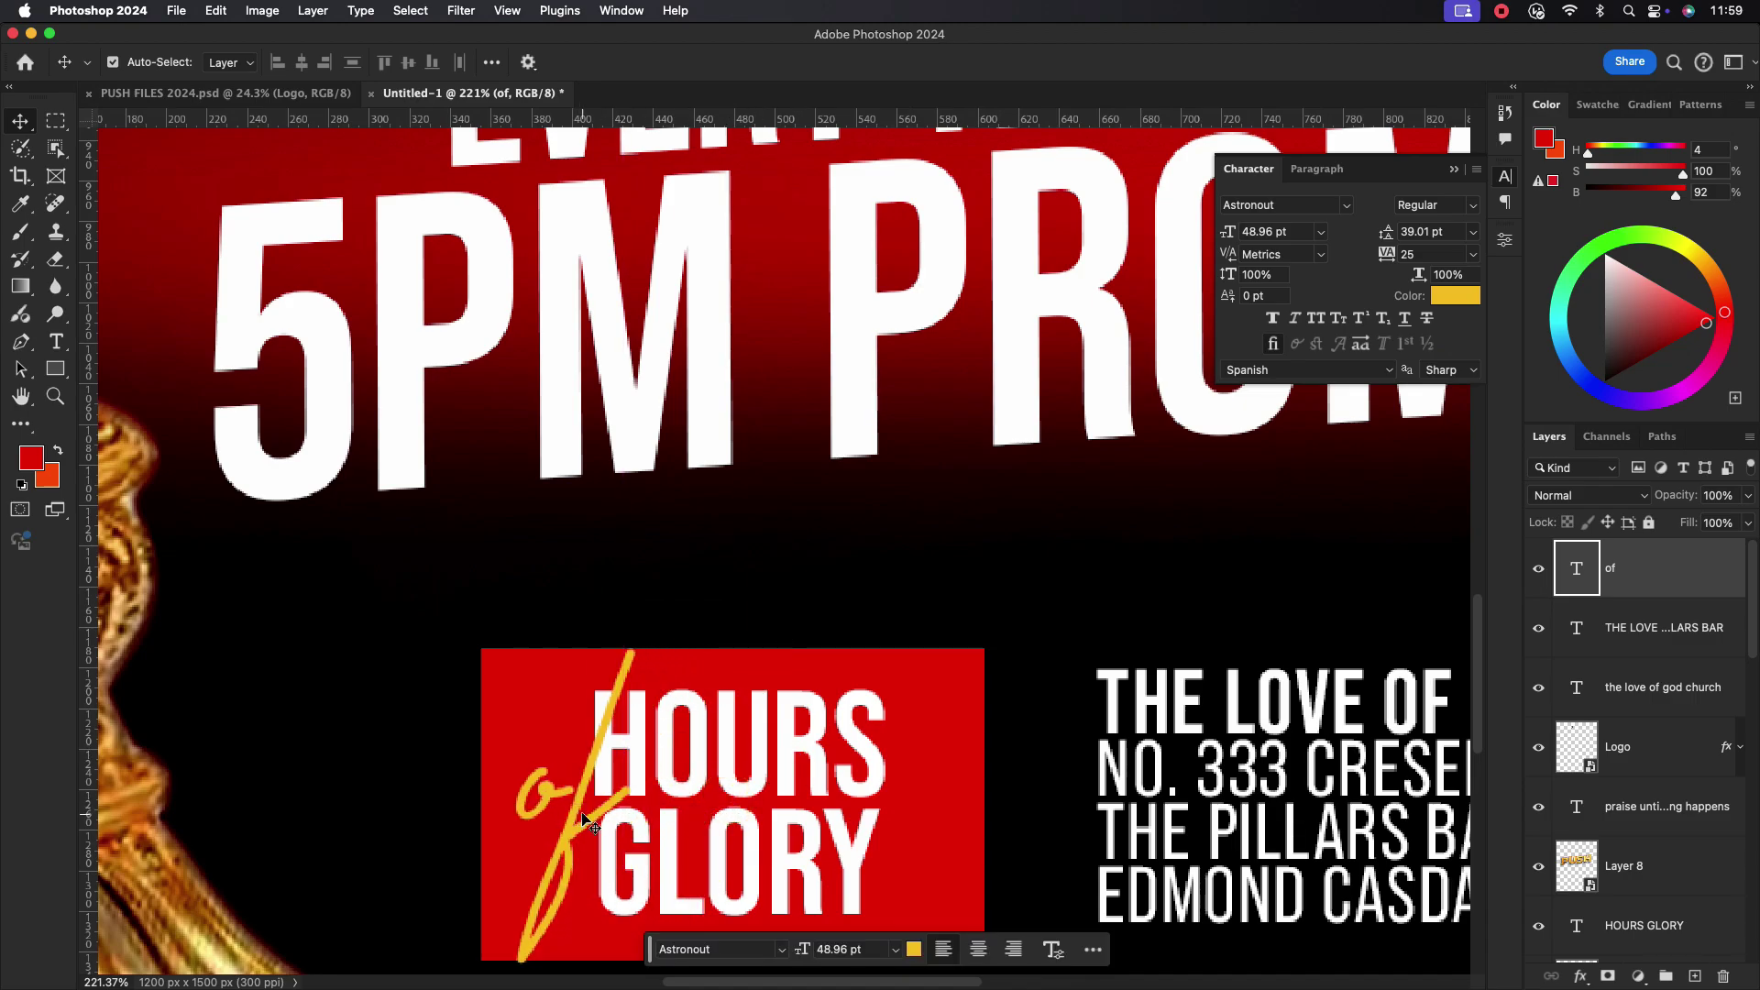
key("super+t")
left_click_drag(637, 738, 584, 809)
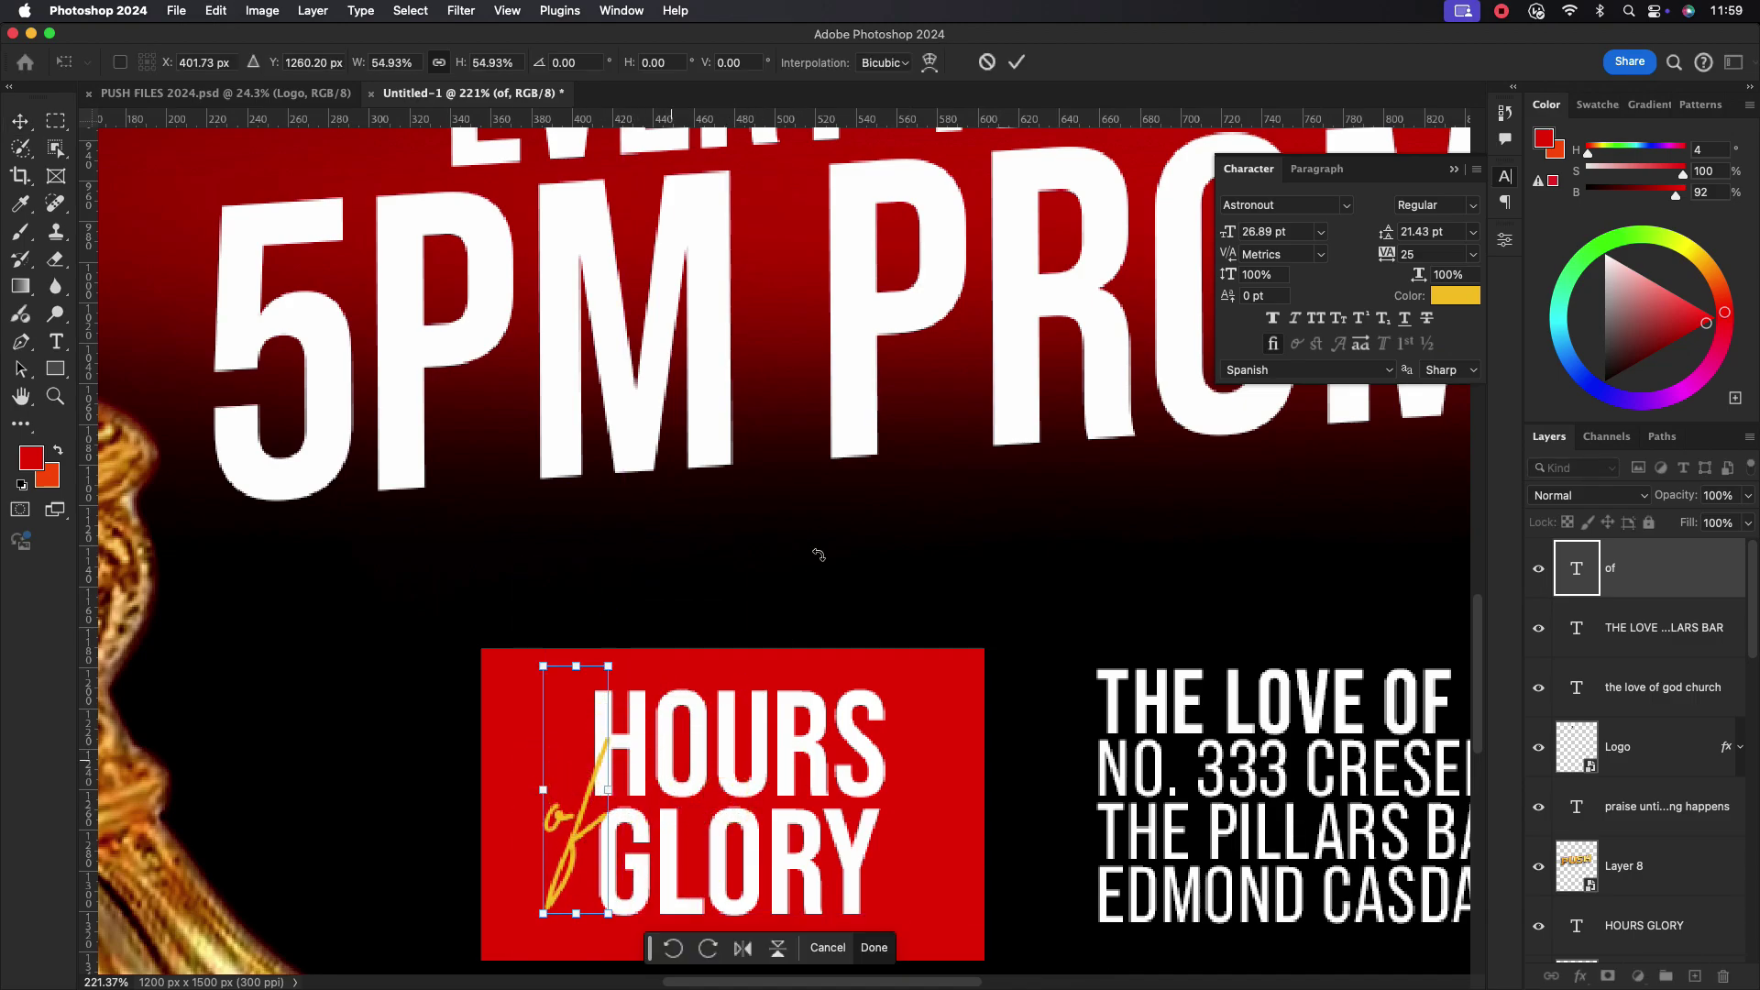
left_click(1016, 62)
scroll(824, 690, "down", 5)
scroll(745, 768, "up", 3)
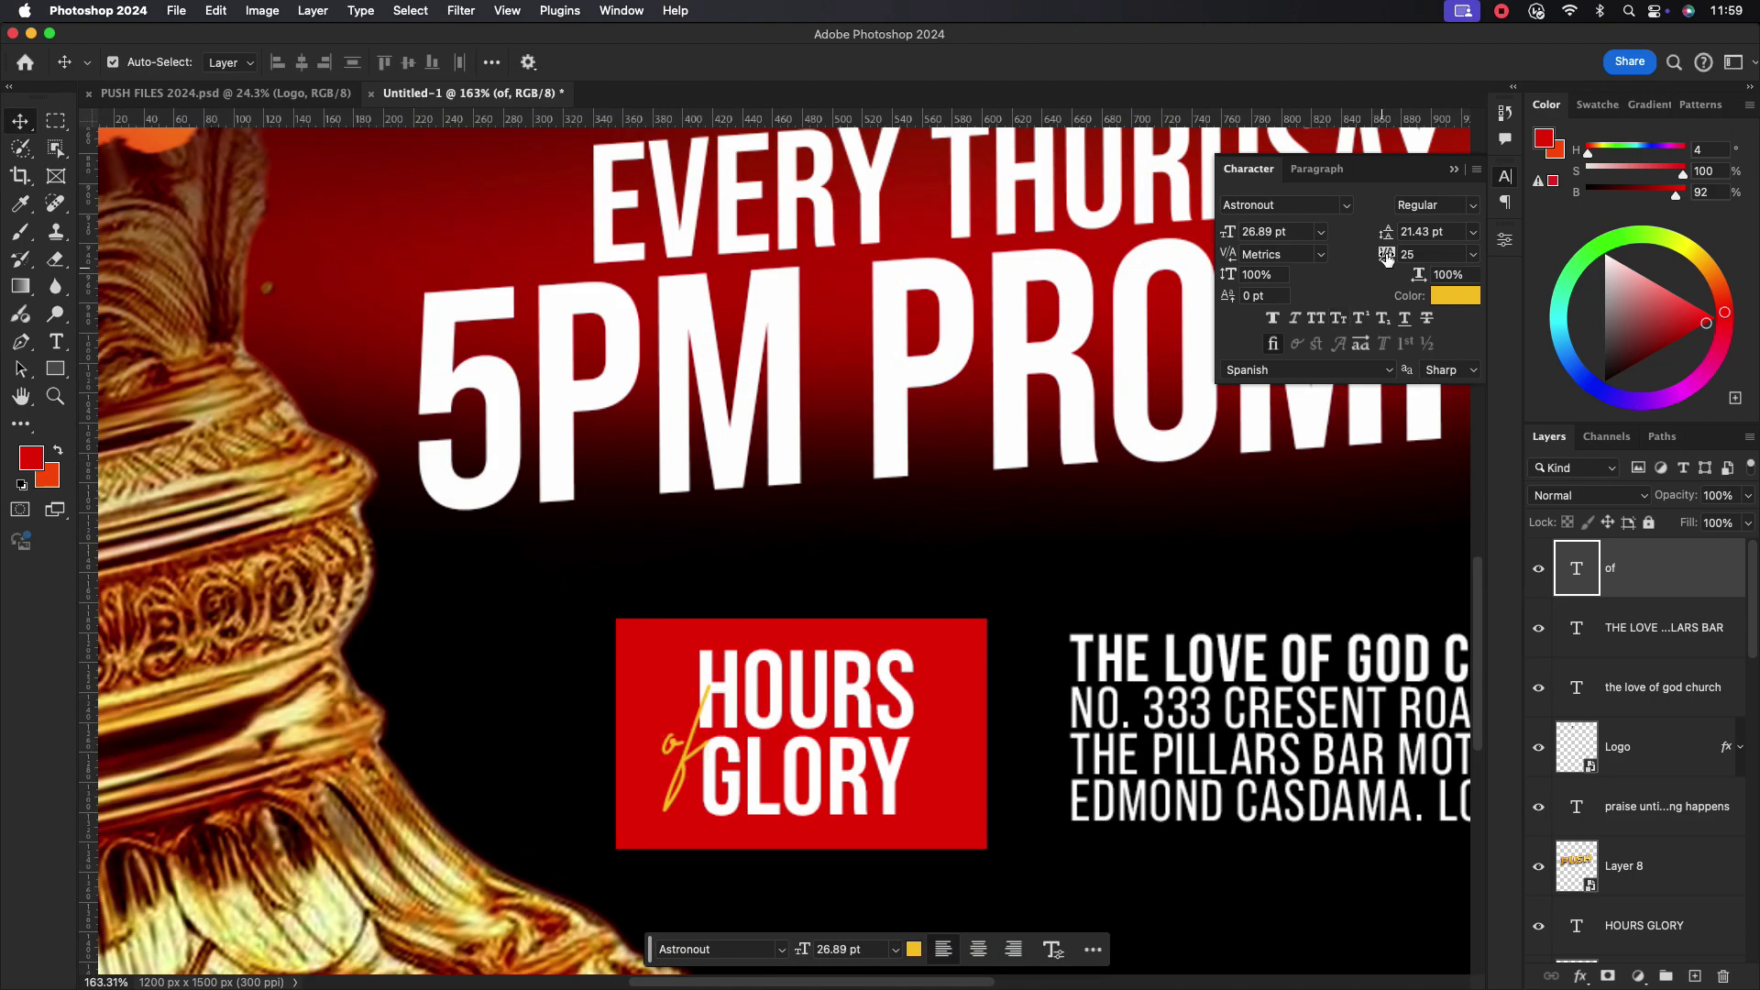
- Change the "of" text's font to Atziluth Script and shift it slightly left over "HOURS GLORY"
left_click(1346, 204)
scroll(1503, 642, "up", 10)
scroll(1499, 670, "down", 10)
left_click(1448, 731)
left_click_drag(780, 660, 756, 660)
- Shift the hue of the "of" text color to a brighter yellow
left_click(1456, 295)
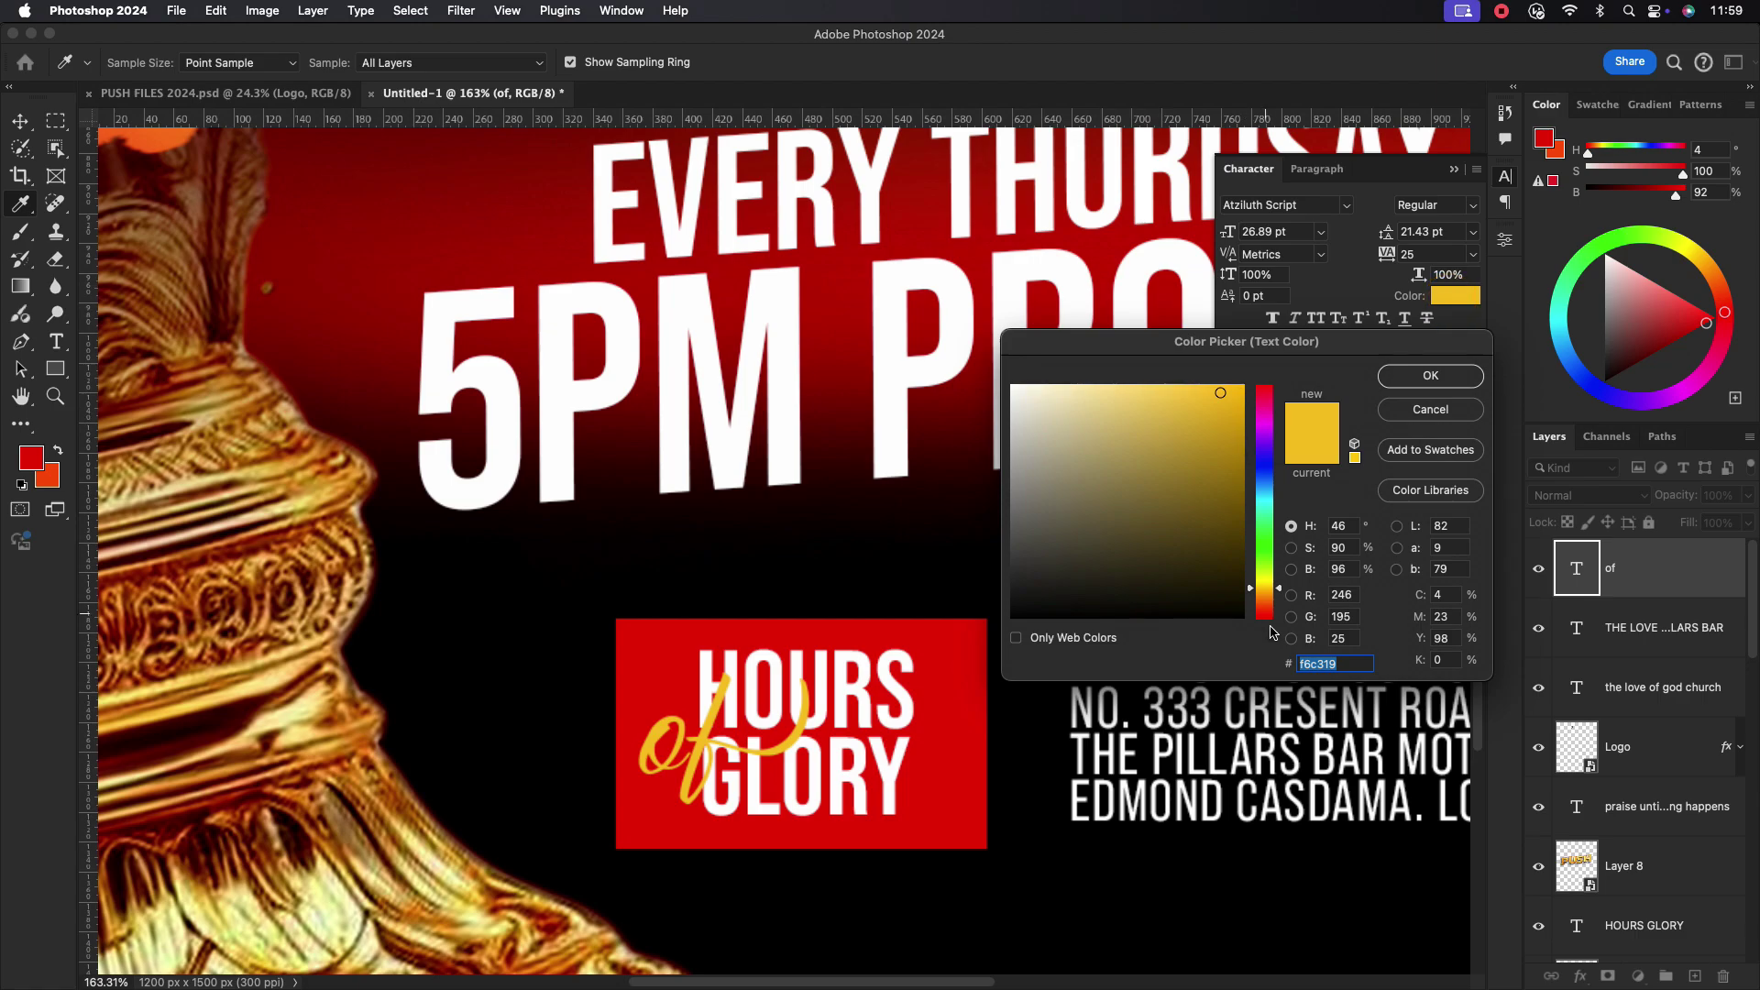
left_click_drag(1275, 588, 1275, 584)
left_click(1388, 384)
scroll(979, 724, "down", 5)
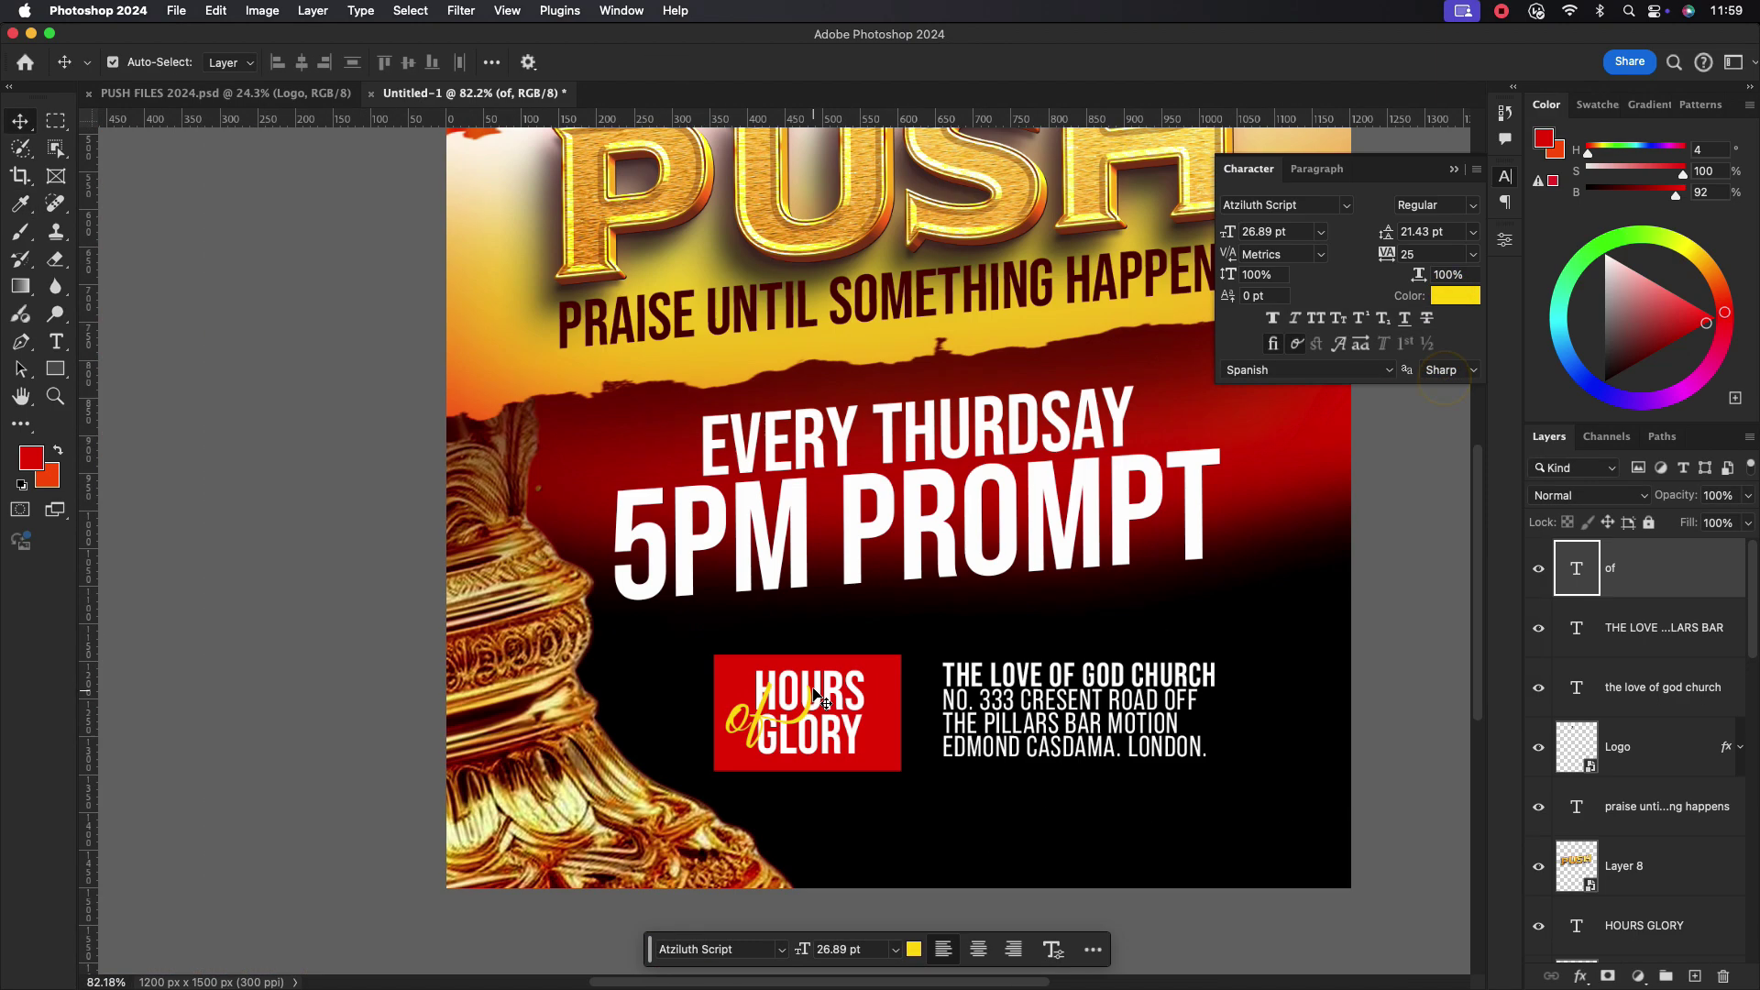
left_click_drag(979, 724, 967, 725)
- Add a new layer directly above the red badge rectangle and clip it to that rectangle
left_click(857, 735)
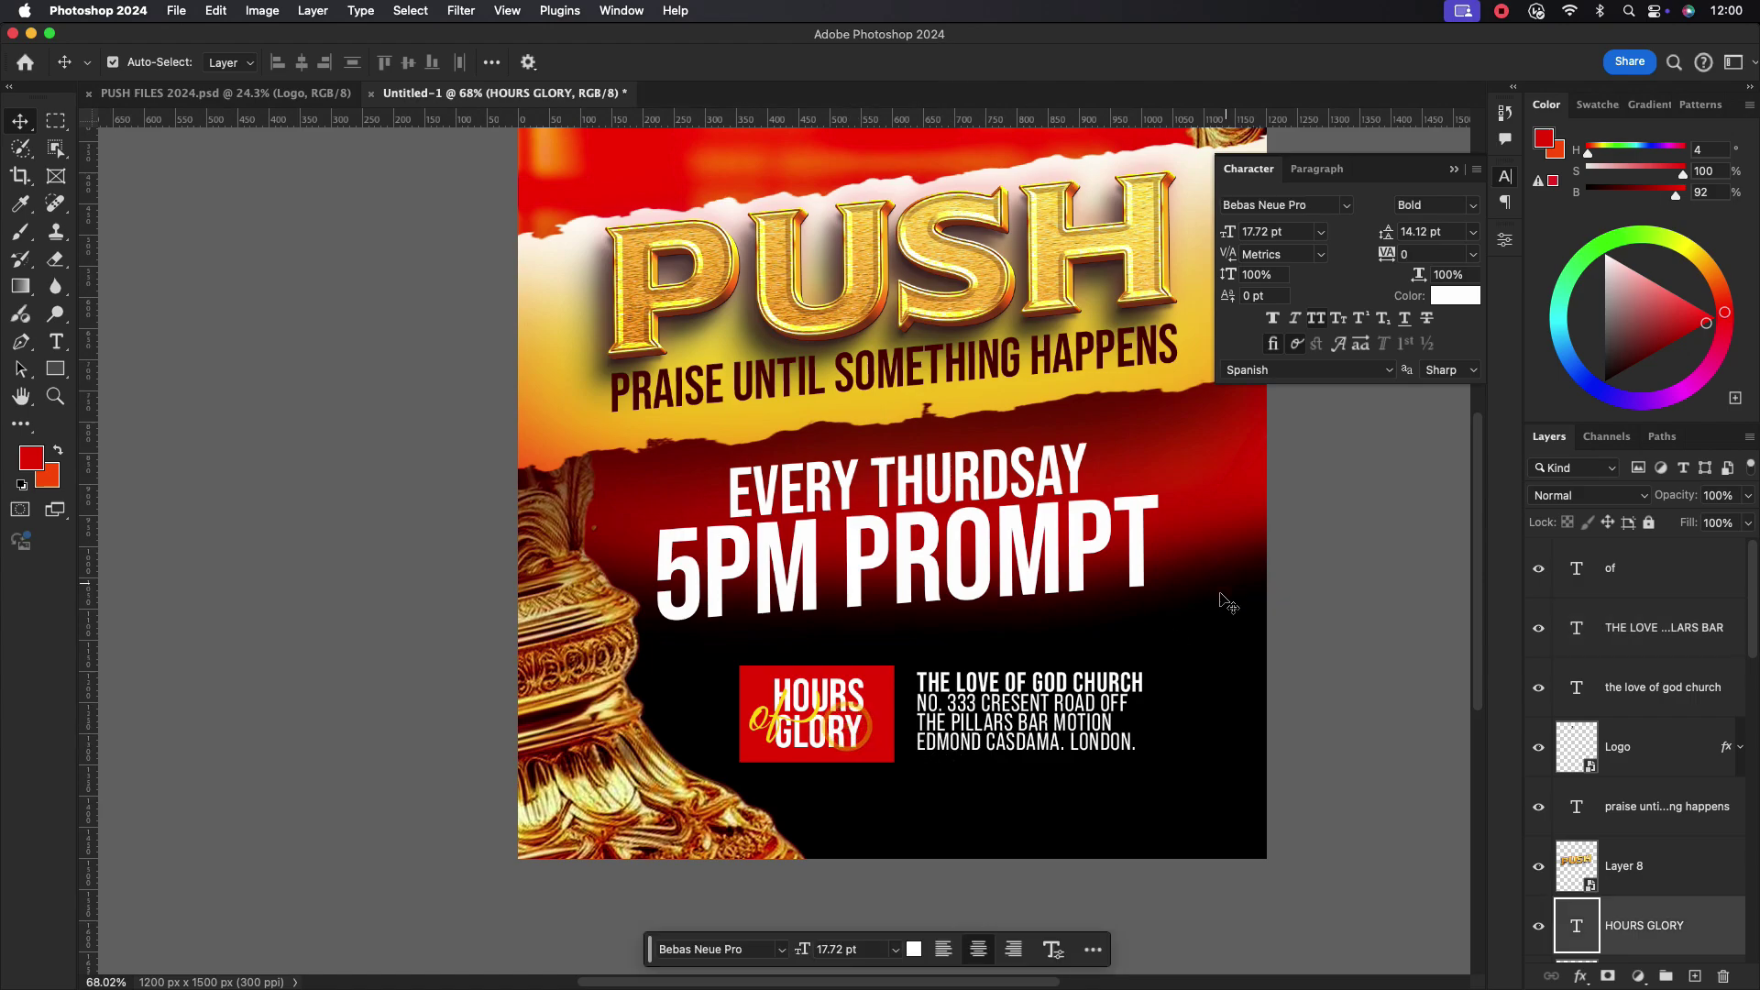
scroll(866, 614, "down", 2)
left_click_drag(855, 630, 788, 655)
left_click(805, 743)
scroll(1628, 845, "down", 3)
left_click(1663, 740)
left_click(1696, 975)
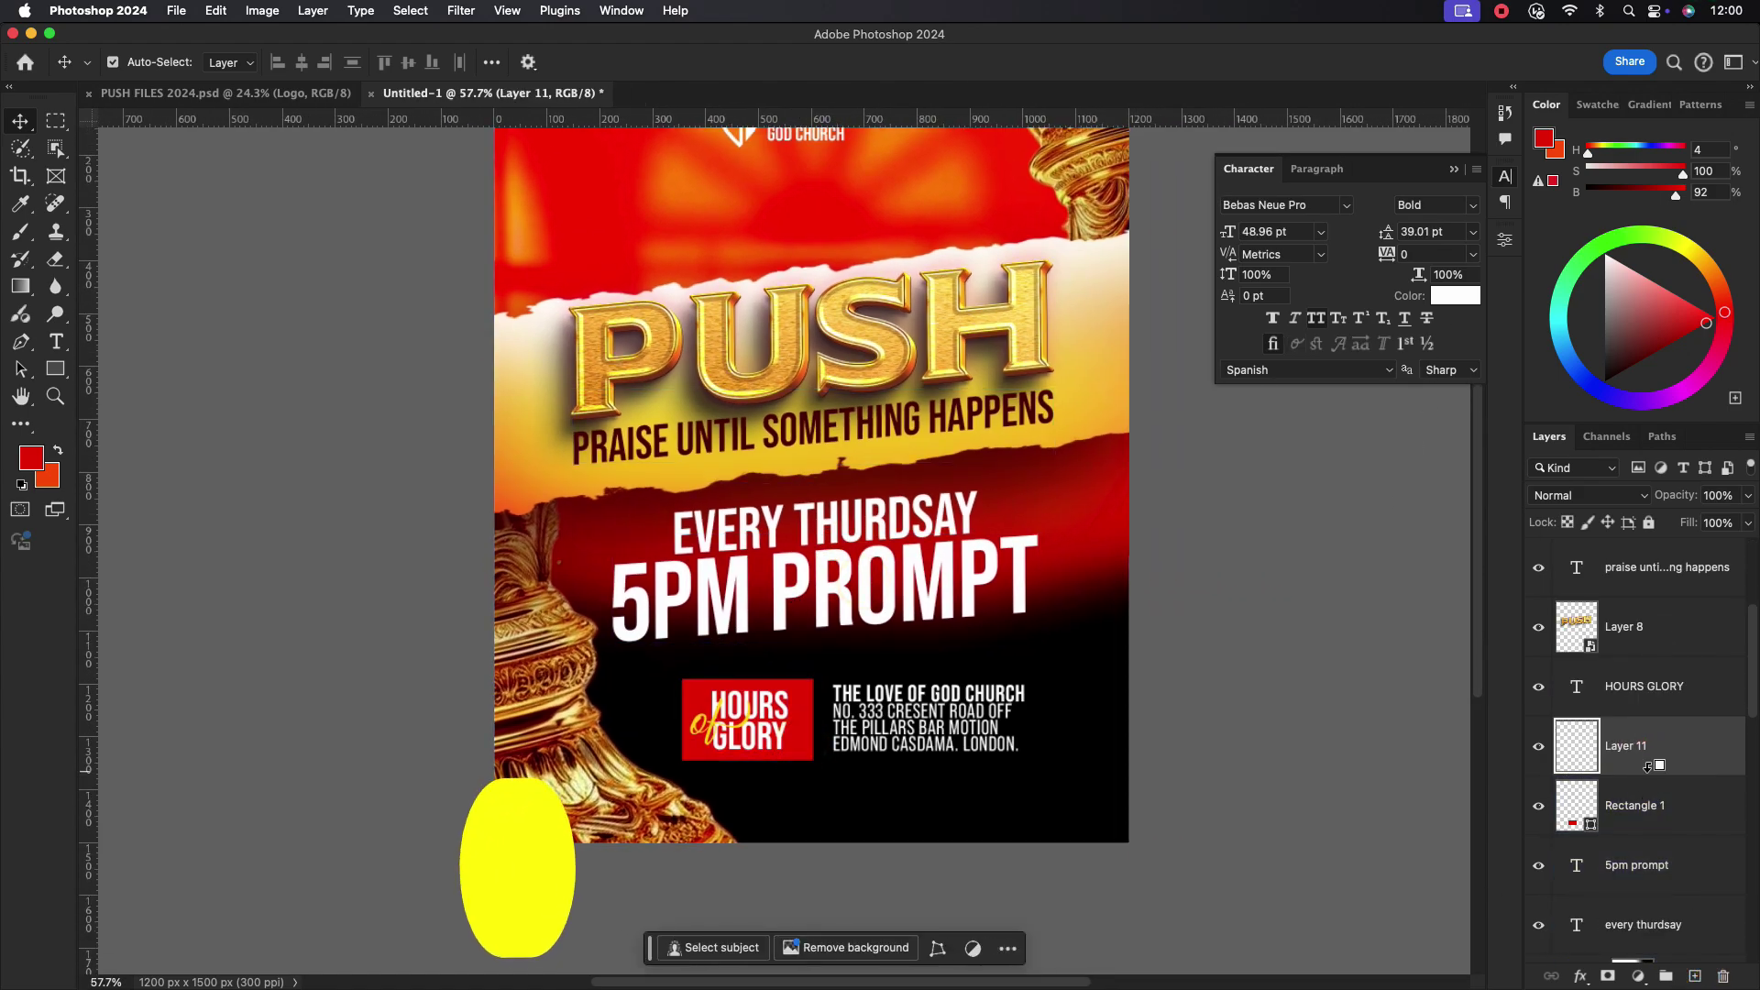
left_click(1652, 774, "alt")
- Sample a pale gold foreground color from the flyer and brush a soft glow over the badge's right side
left_click(31, 458)
left_click(537, 393)
key("Return")
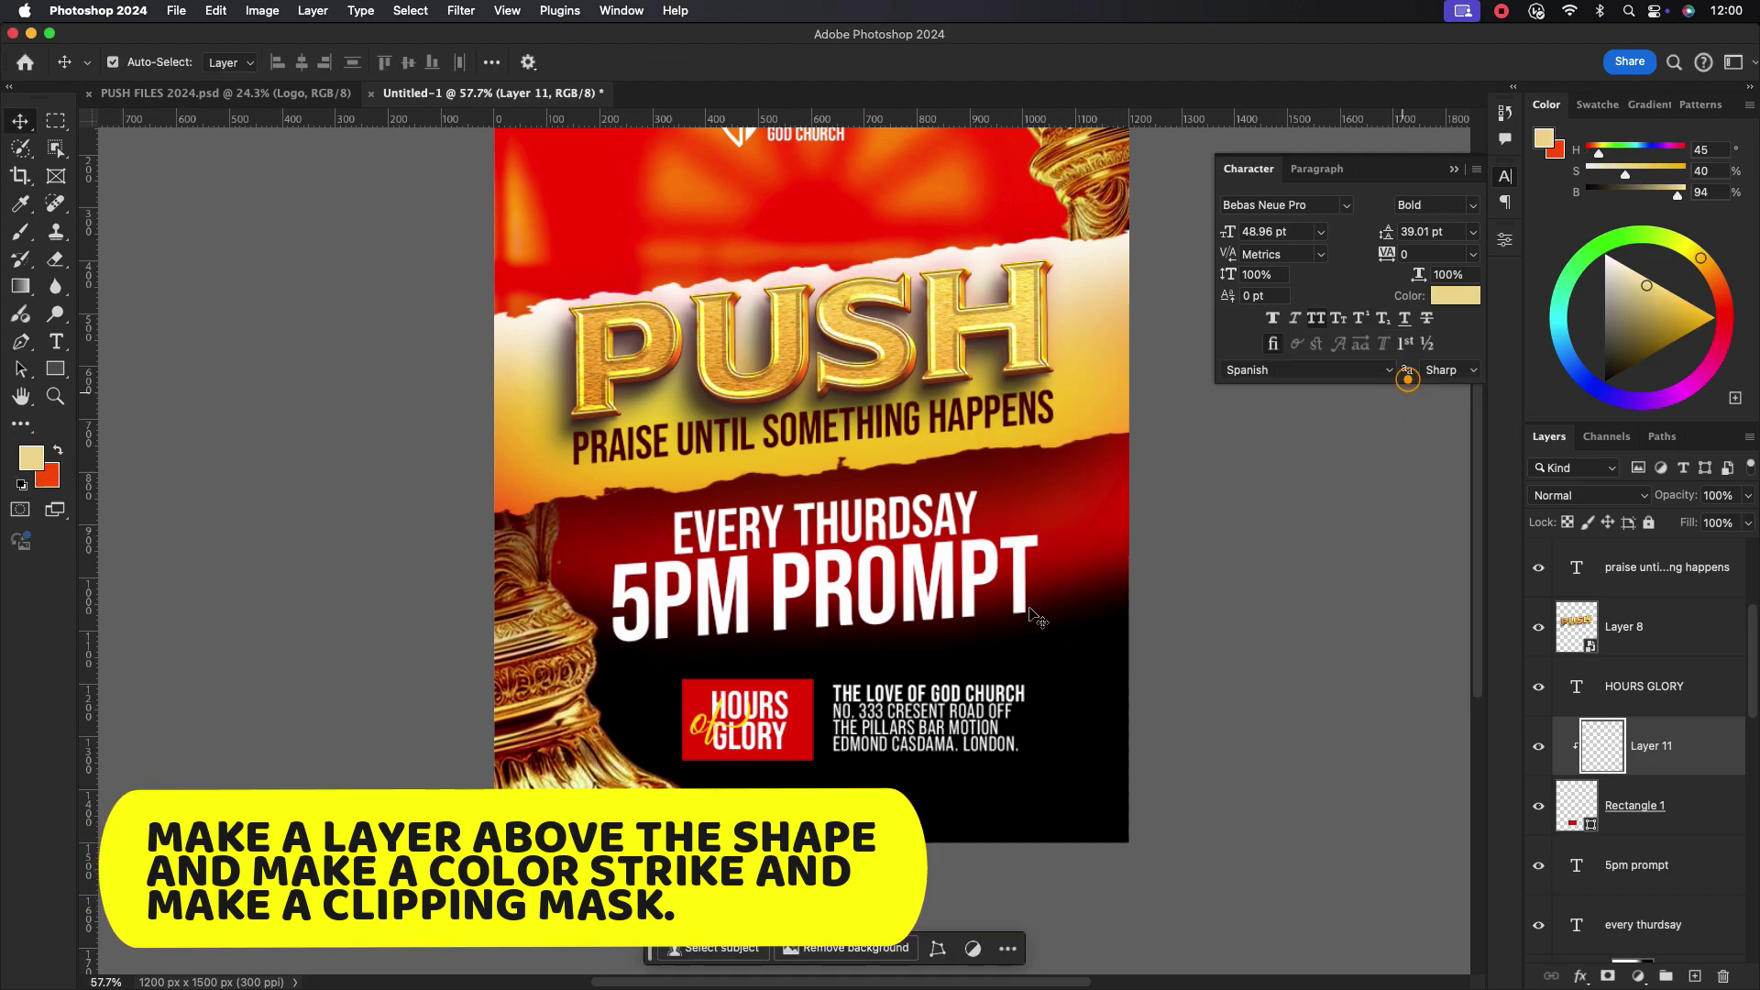
left_click(21, 233)
left_click(839, 761)
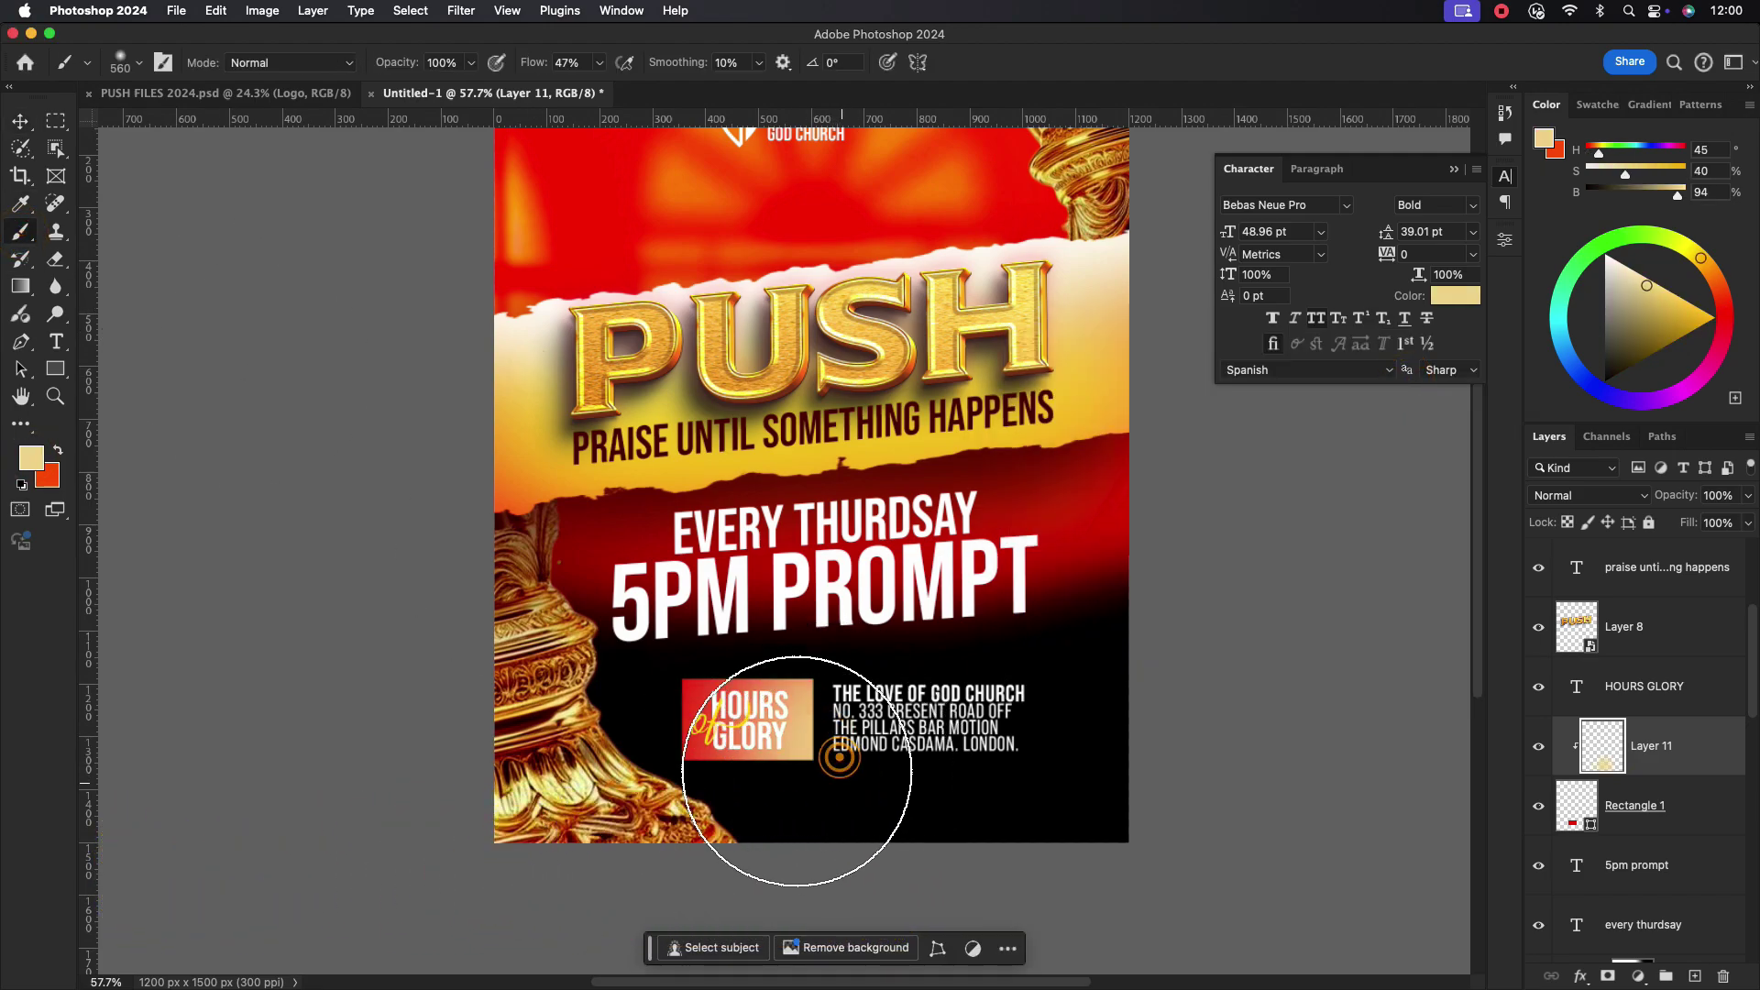
left_click(20, 122)
scroll(792, 740, "up", 3)
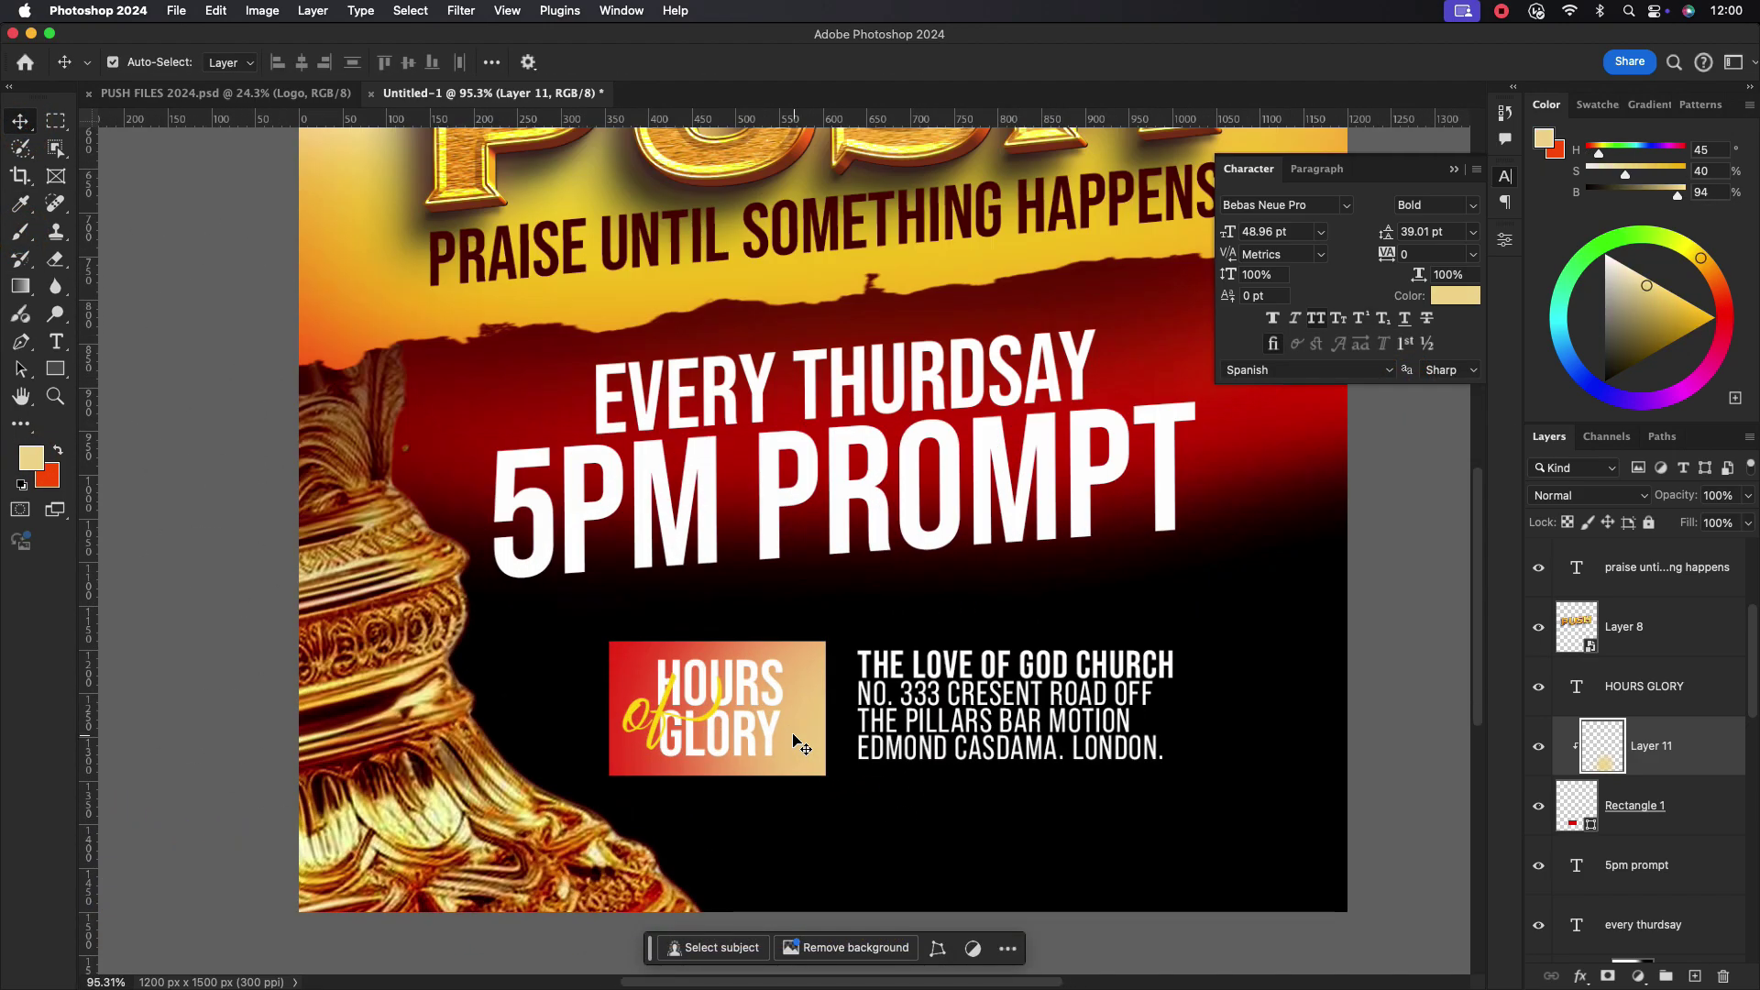
- Round the corners of the badge rectangle behind "HOURS of GLORY"
left_click_drag(944, 707, 954, 708)
left_click(818, 703)
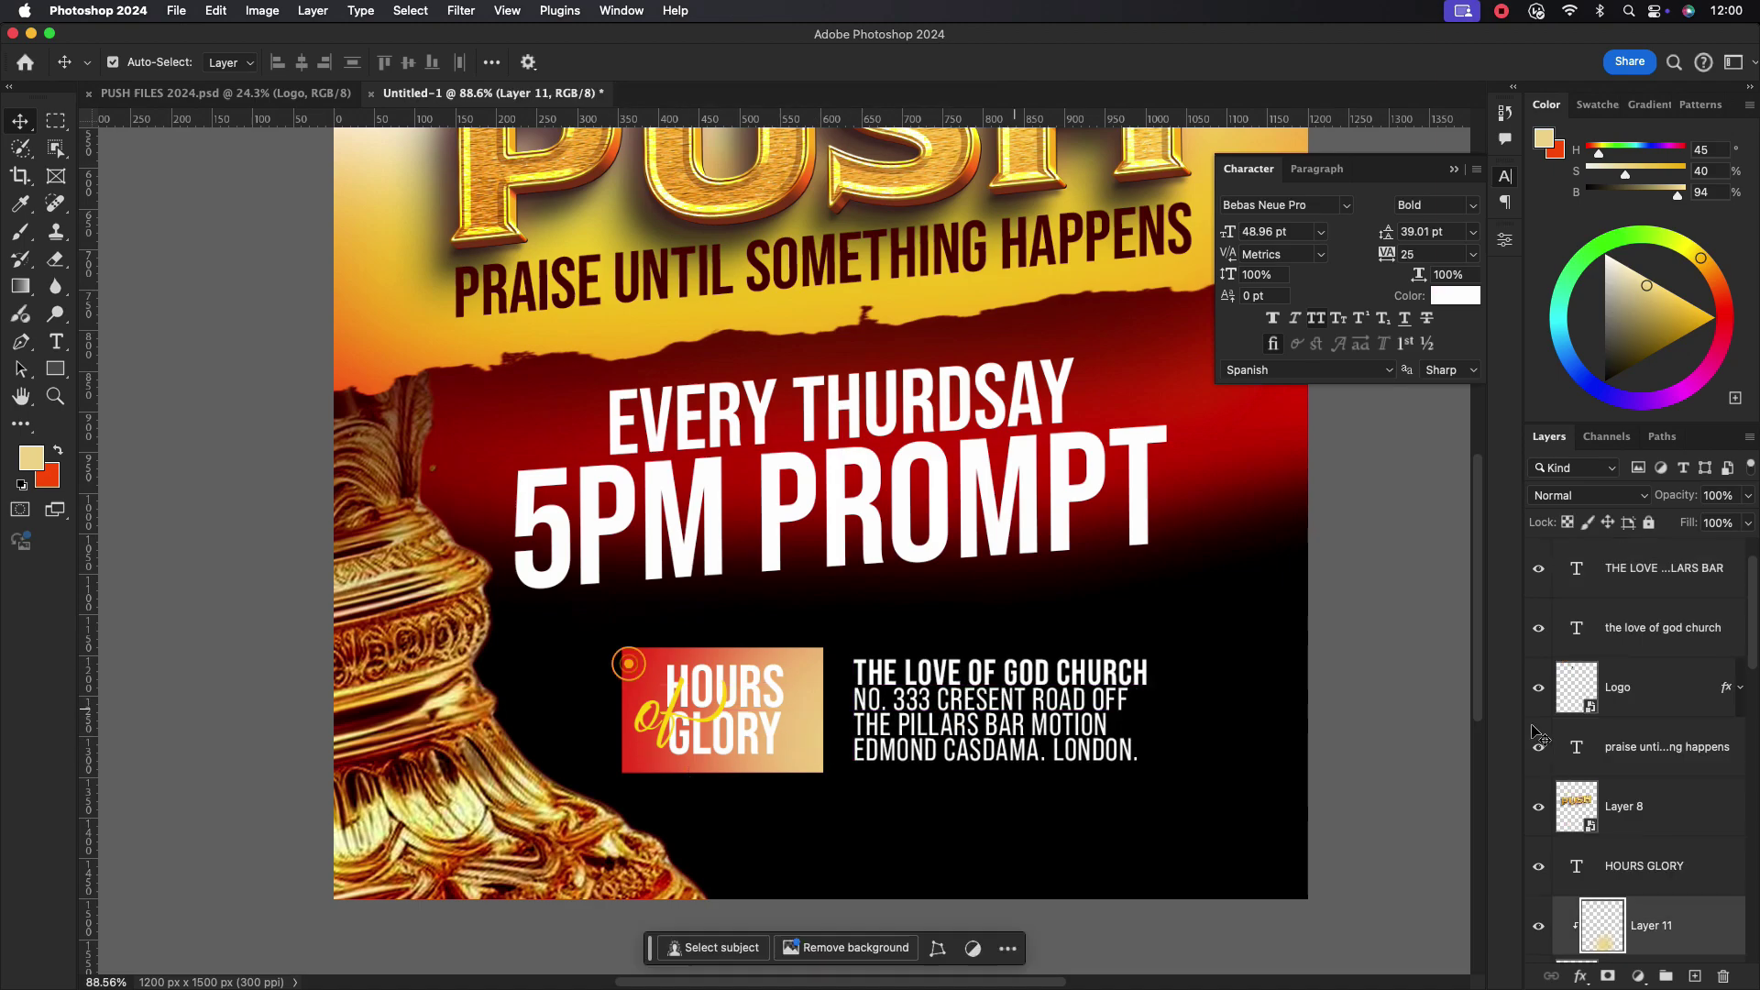
left_click(1504, 240)
scroll(1394, 432, "down", 3)
scroll(1395, 432, "up", 3)
scroll(1646, 861, "down", 4)
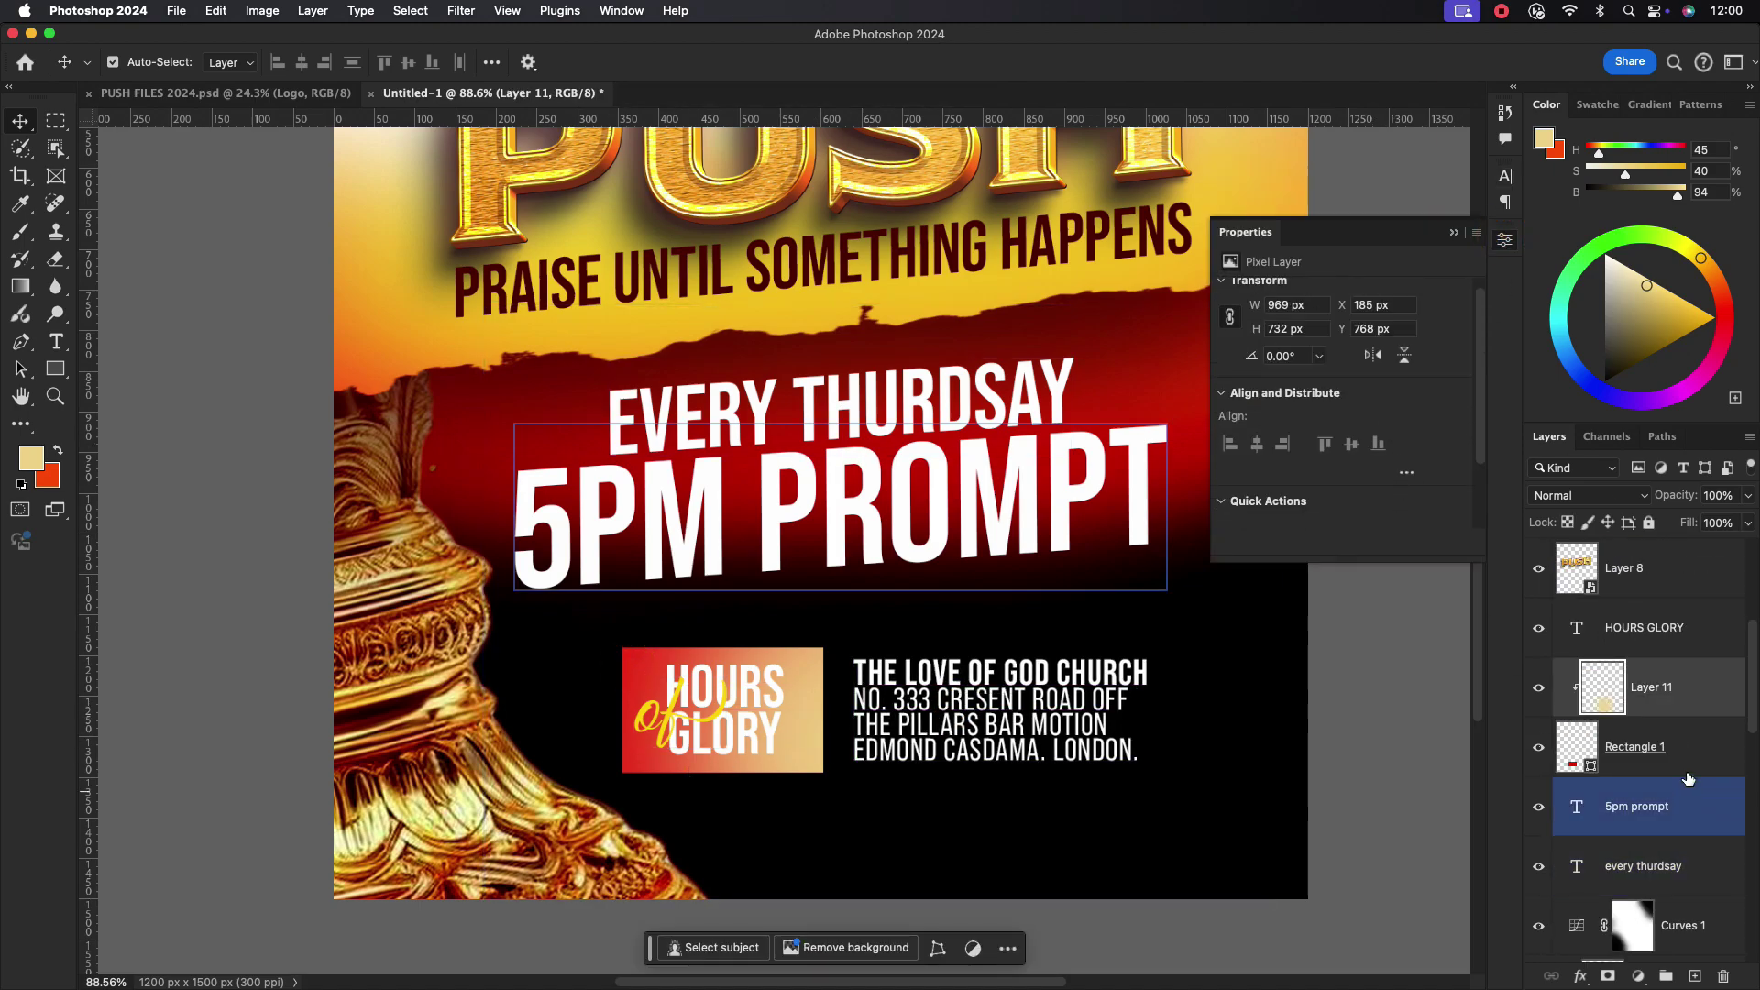
left_click(1683, 748)
scroll(1389, 495, "down", 2)
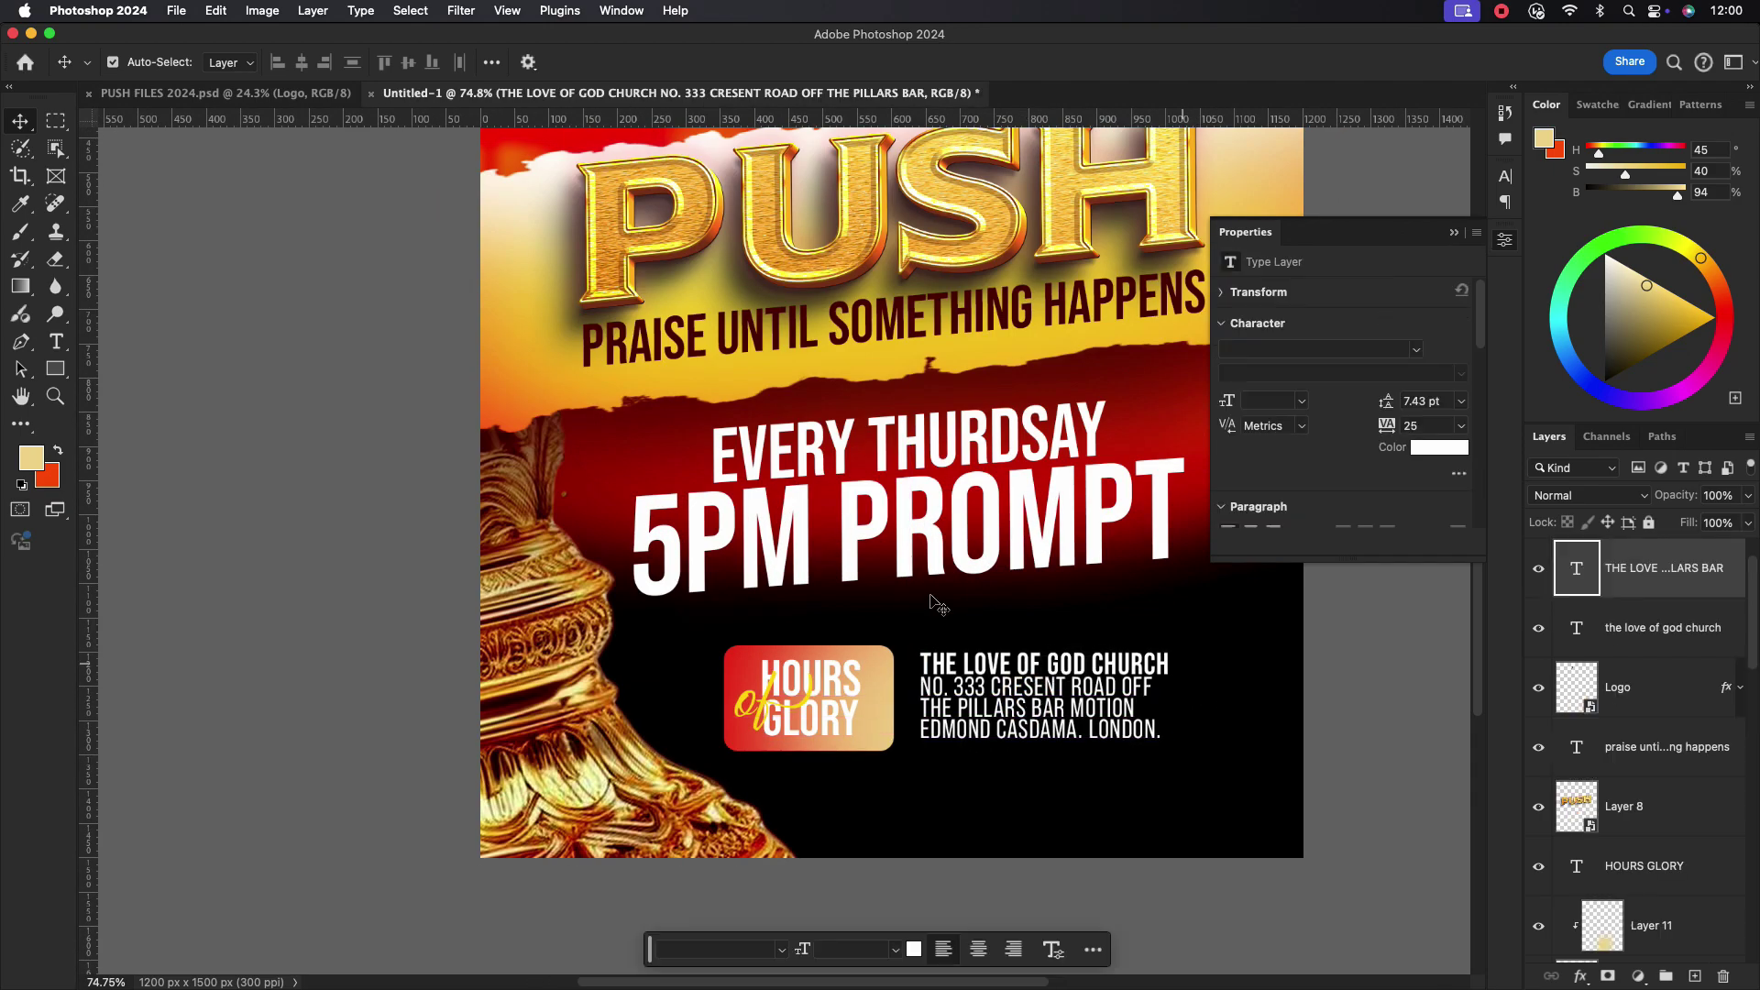
- Bring the four social media icons from PUSH FILES 2024 into the flyer and scale them to about 21% below the address
scroll(935, 605, "down", 5)
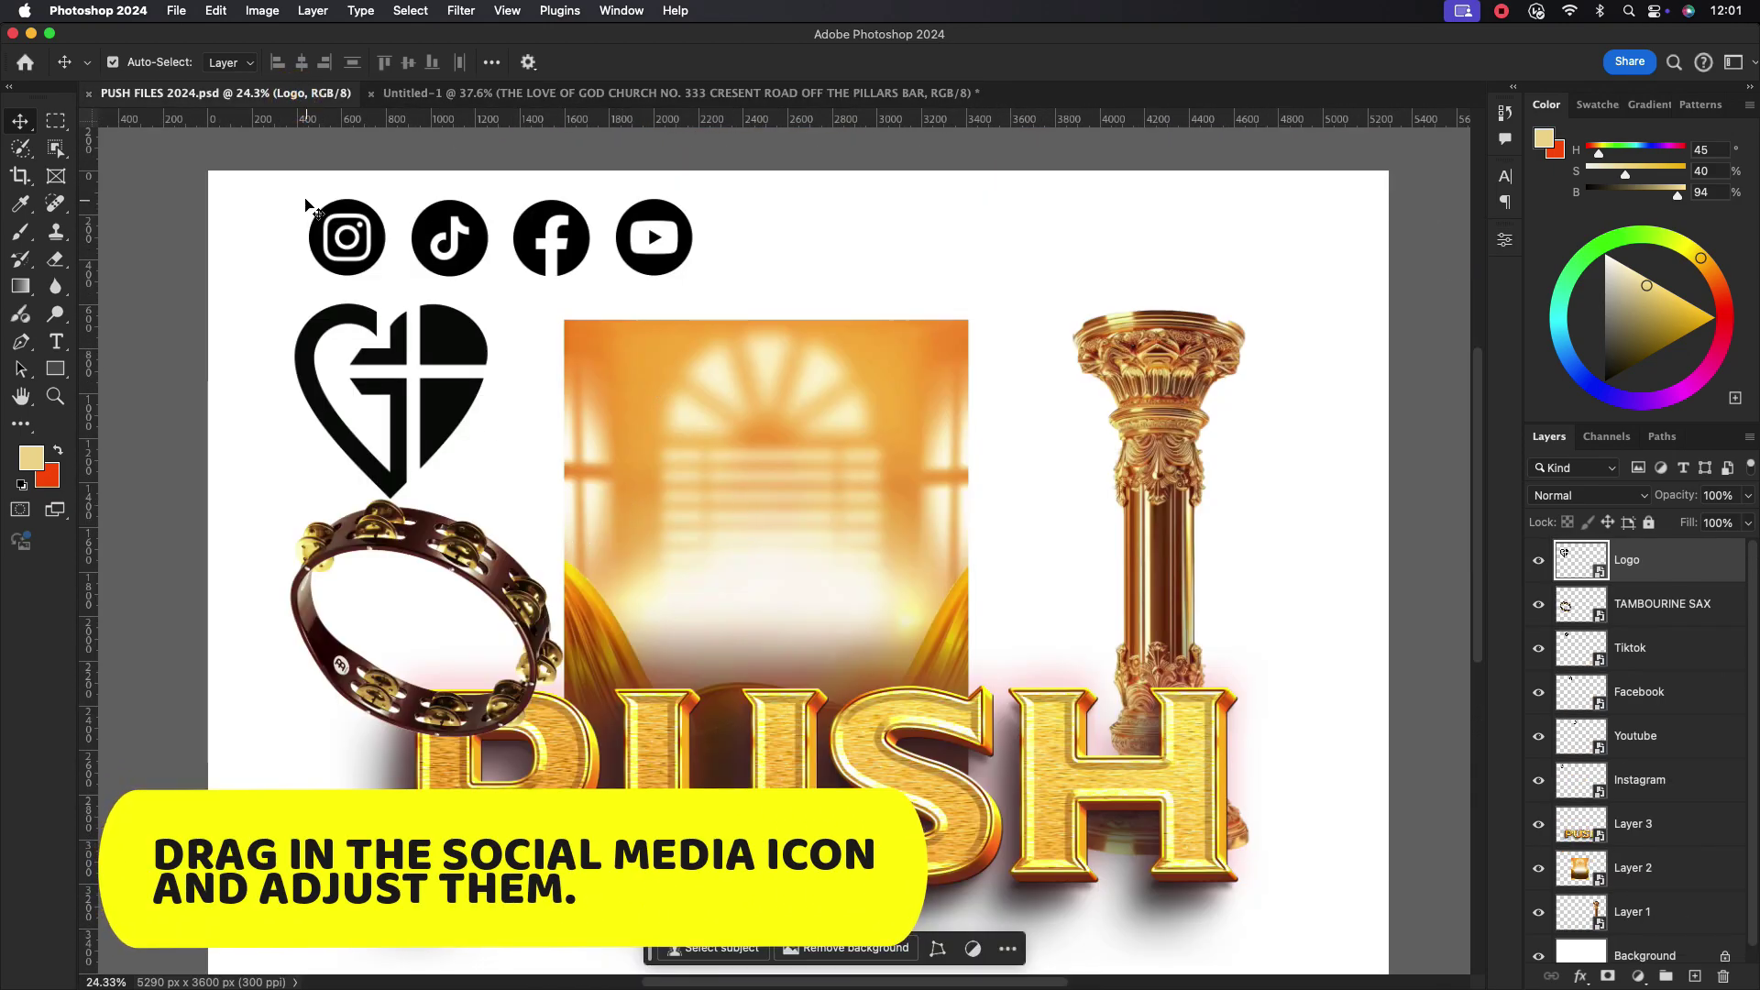
left_click_drag(305, 200, 646, 236)
left_click_drag(674, 218, 866, 715)
left_click_drag(1130, 705, 892, 705)
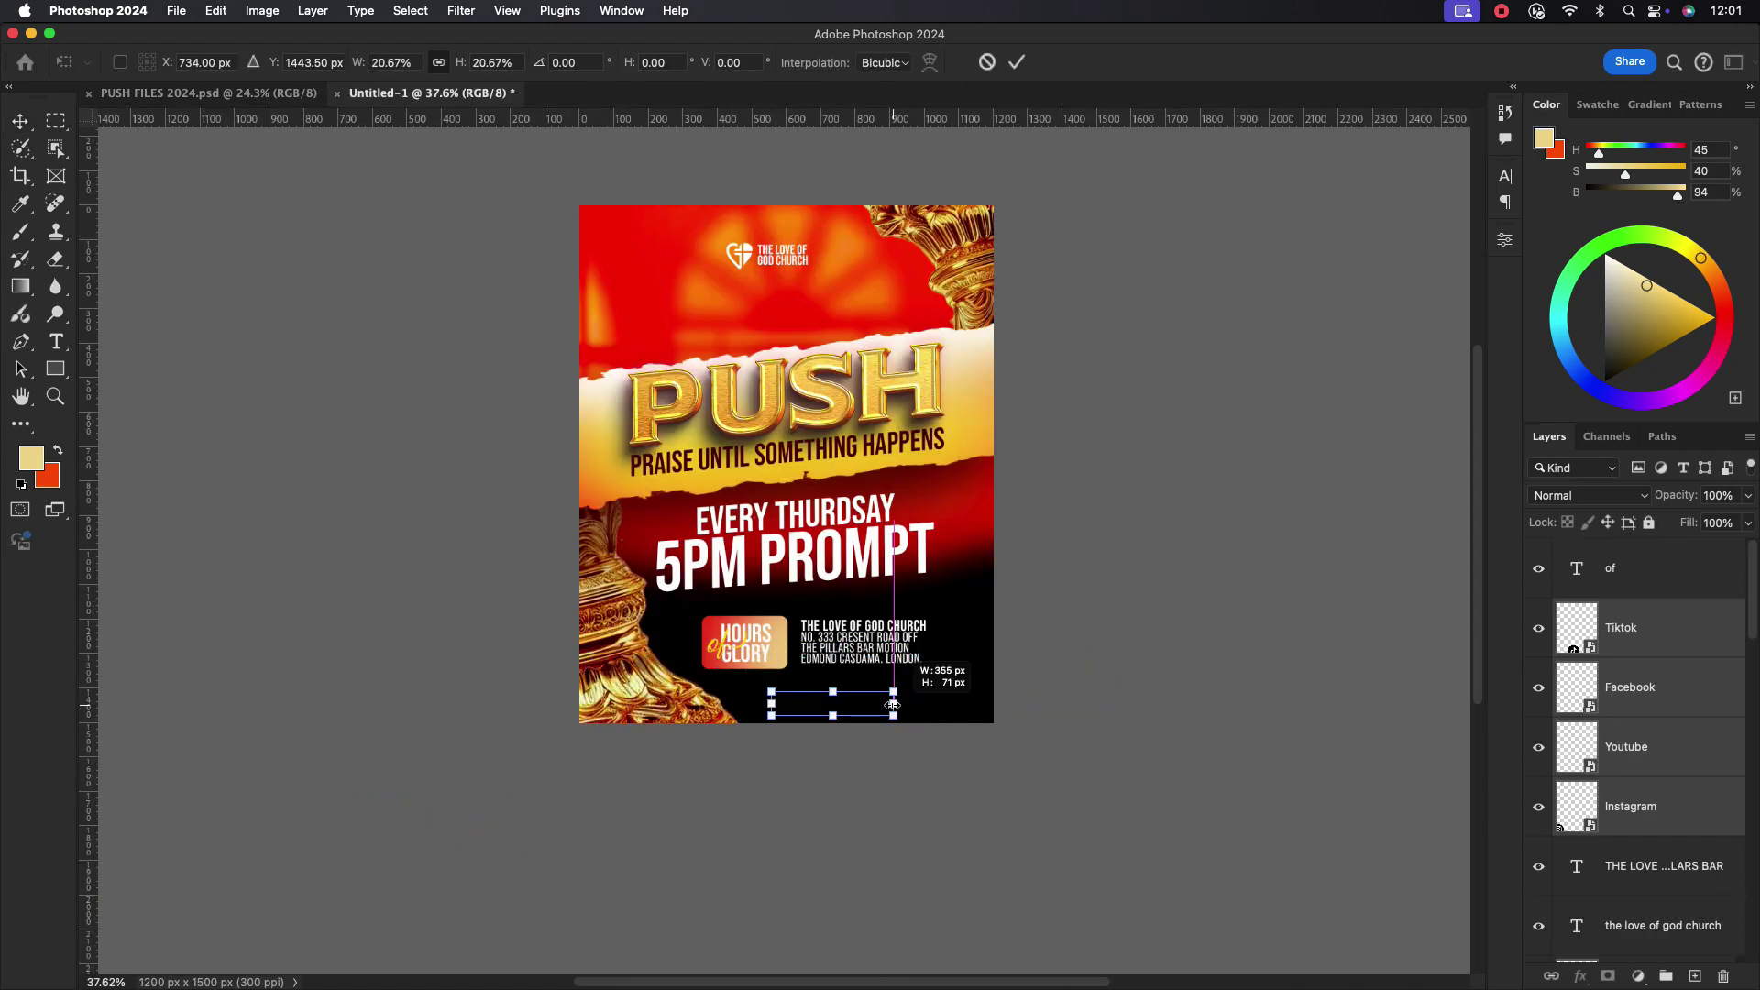
- Group the Tiktok, Facebook, Youtube and Instagram layers and apply a white Color Overlay to the group
scroll(880, 710, "up", 5)
left_click(1641, 807)
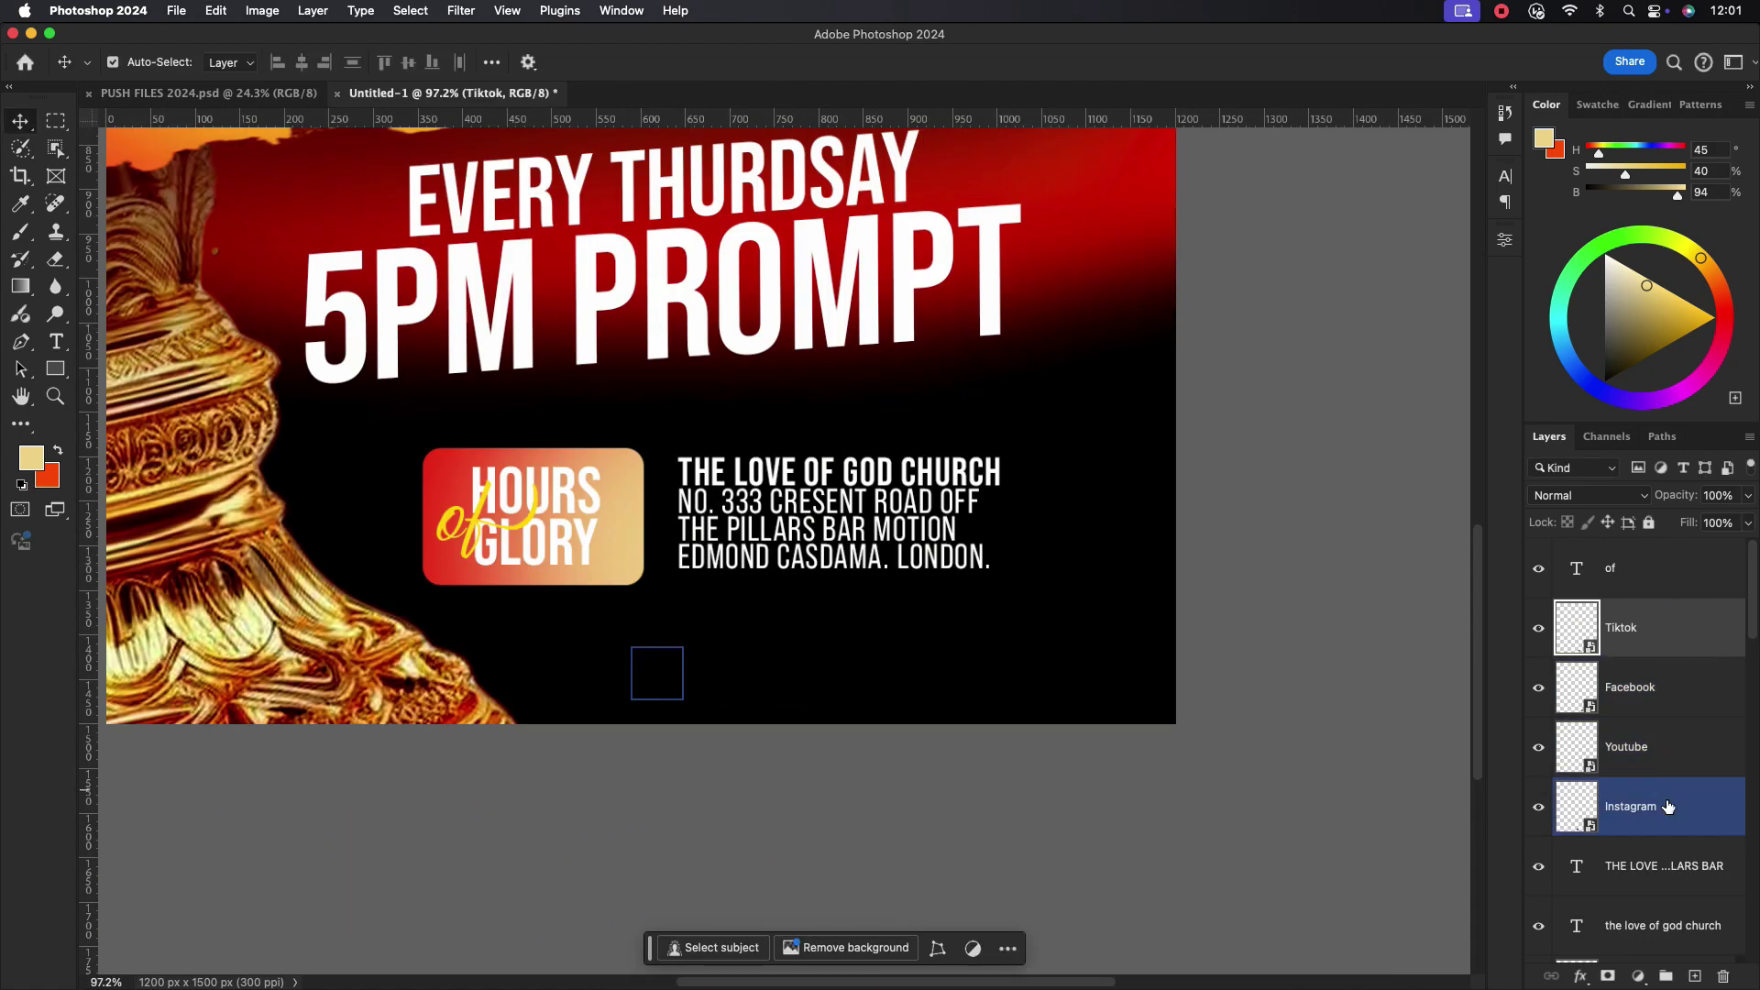
left_click(1641, 627, "shift")
key("super+g")
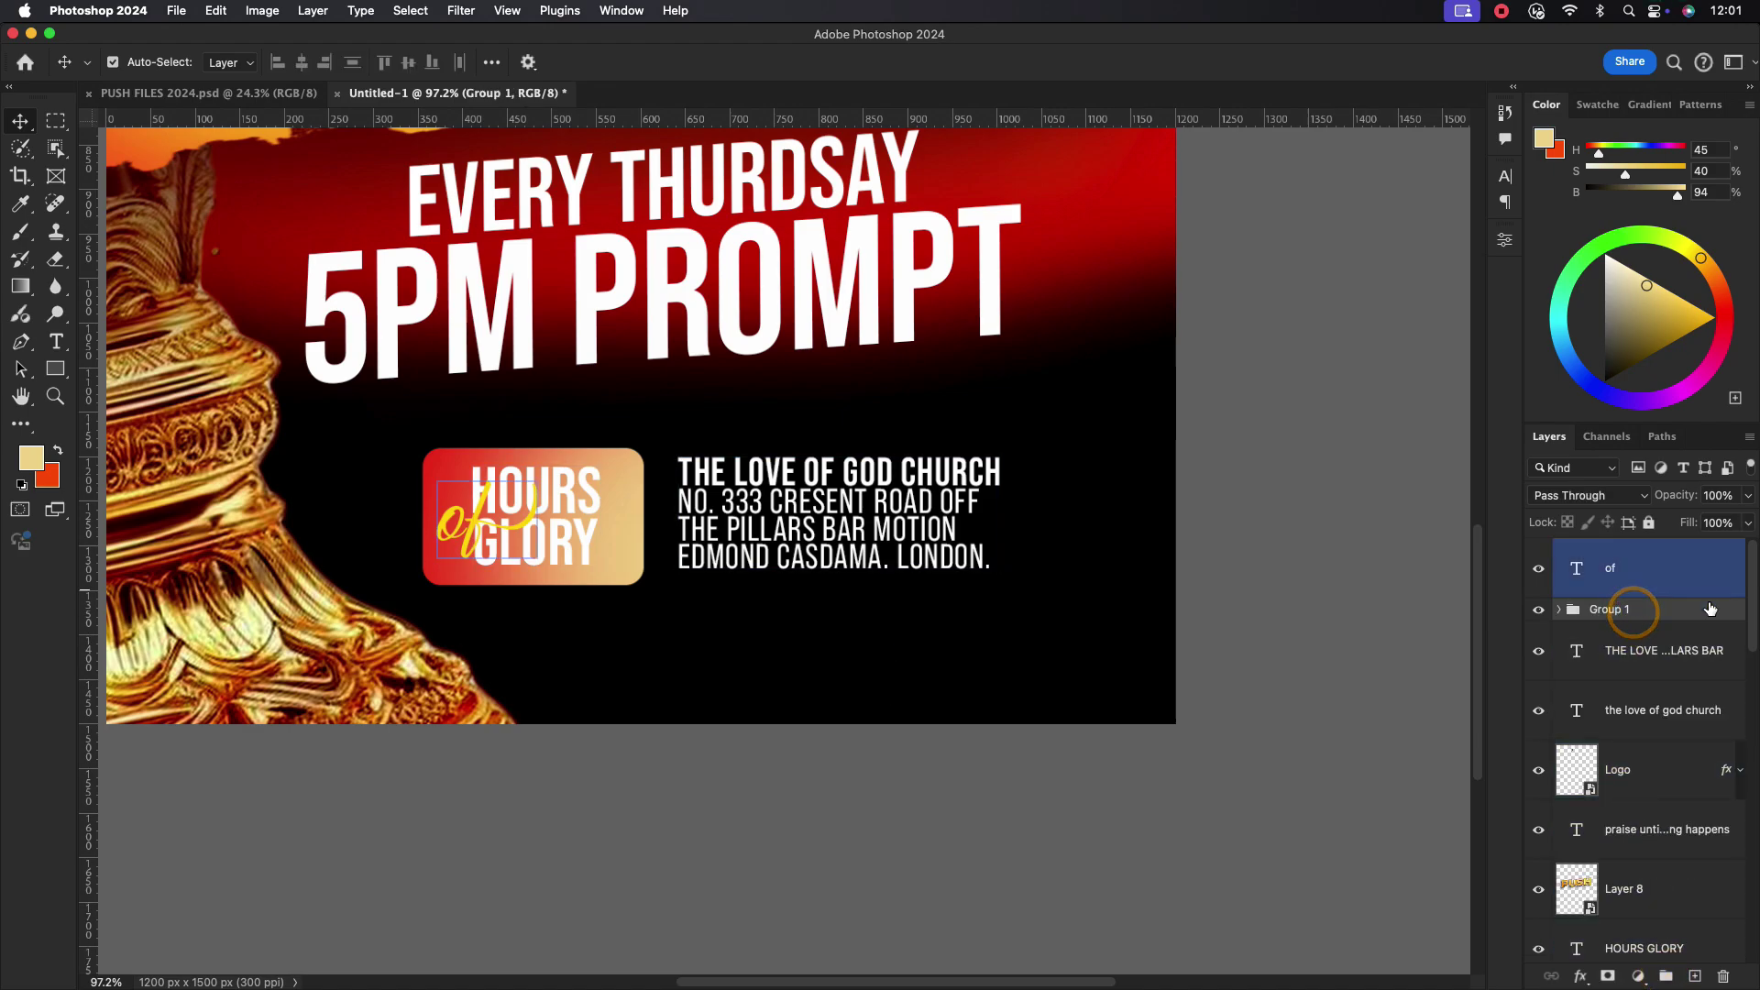
left_click(1091, 635)
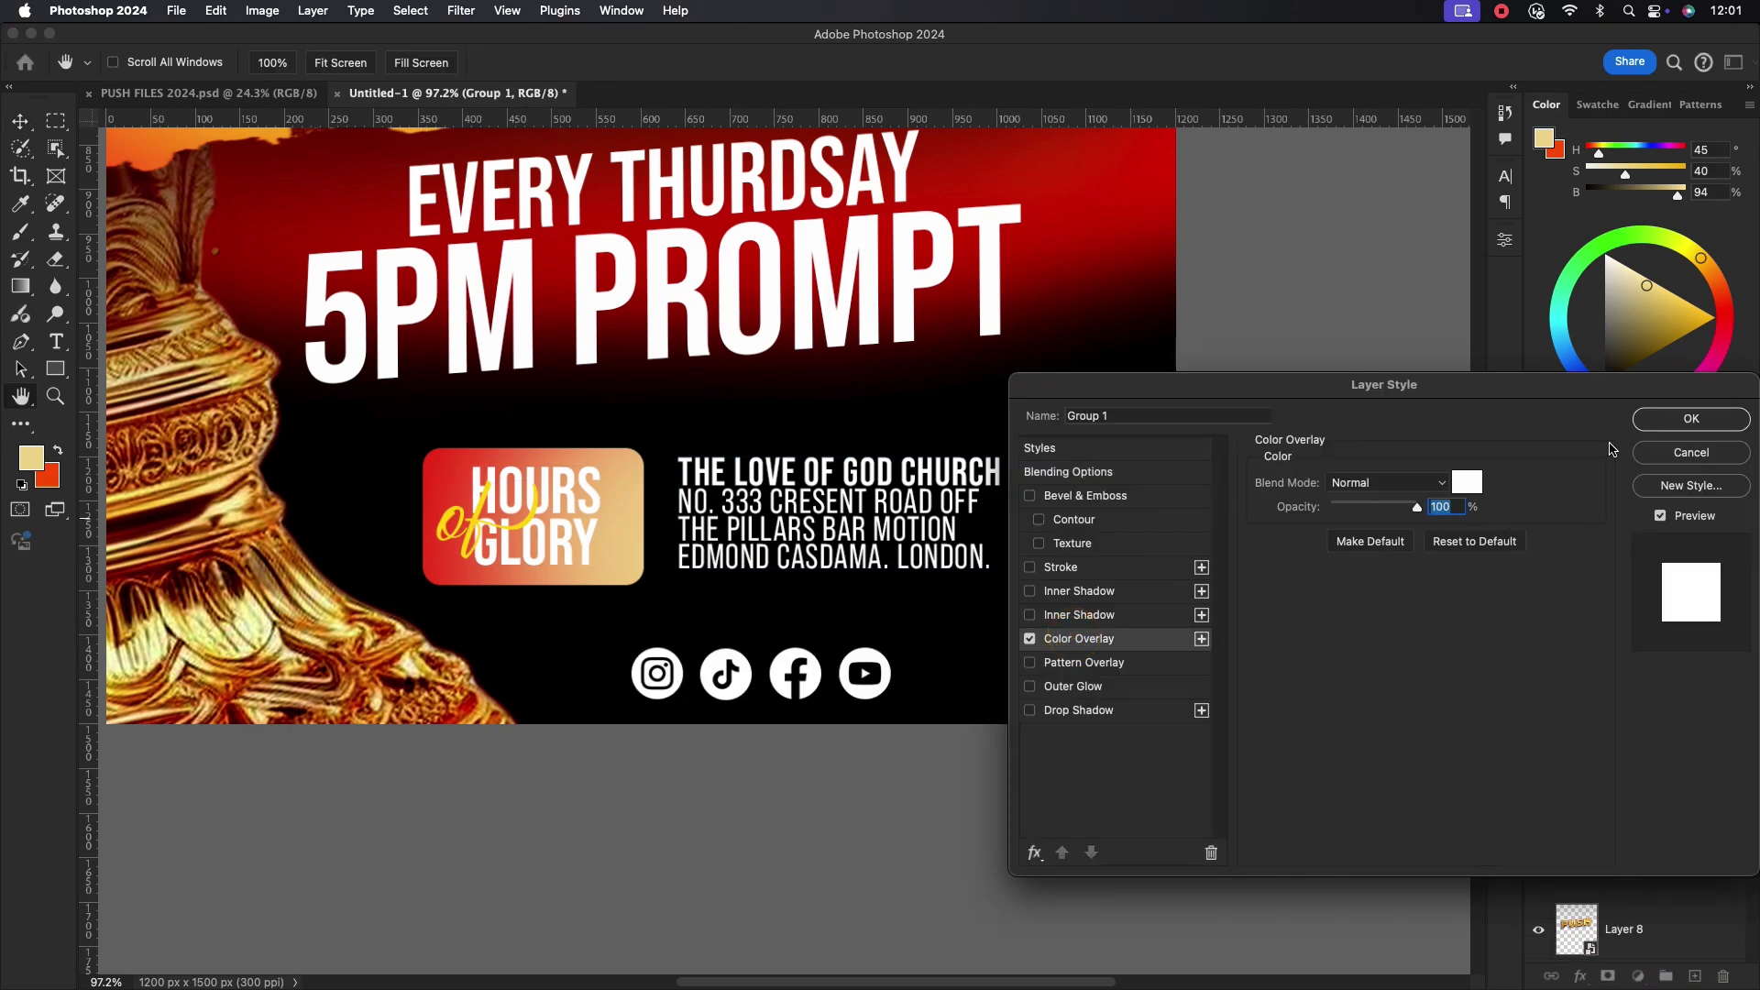
left_click(1677, 421)
- Scale the icon group to about 60% and place it just below the church address
key("super+t")
left_click_drag(890, 674, 939, 647)
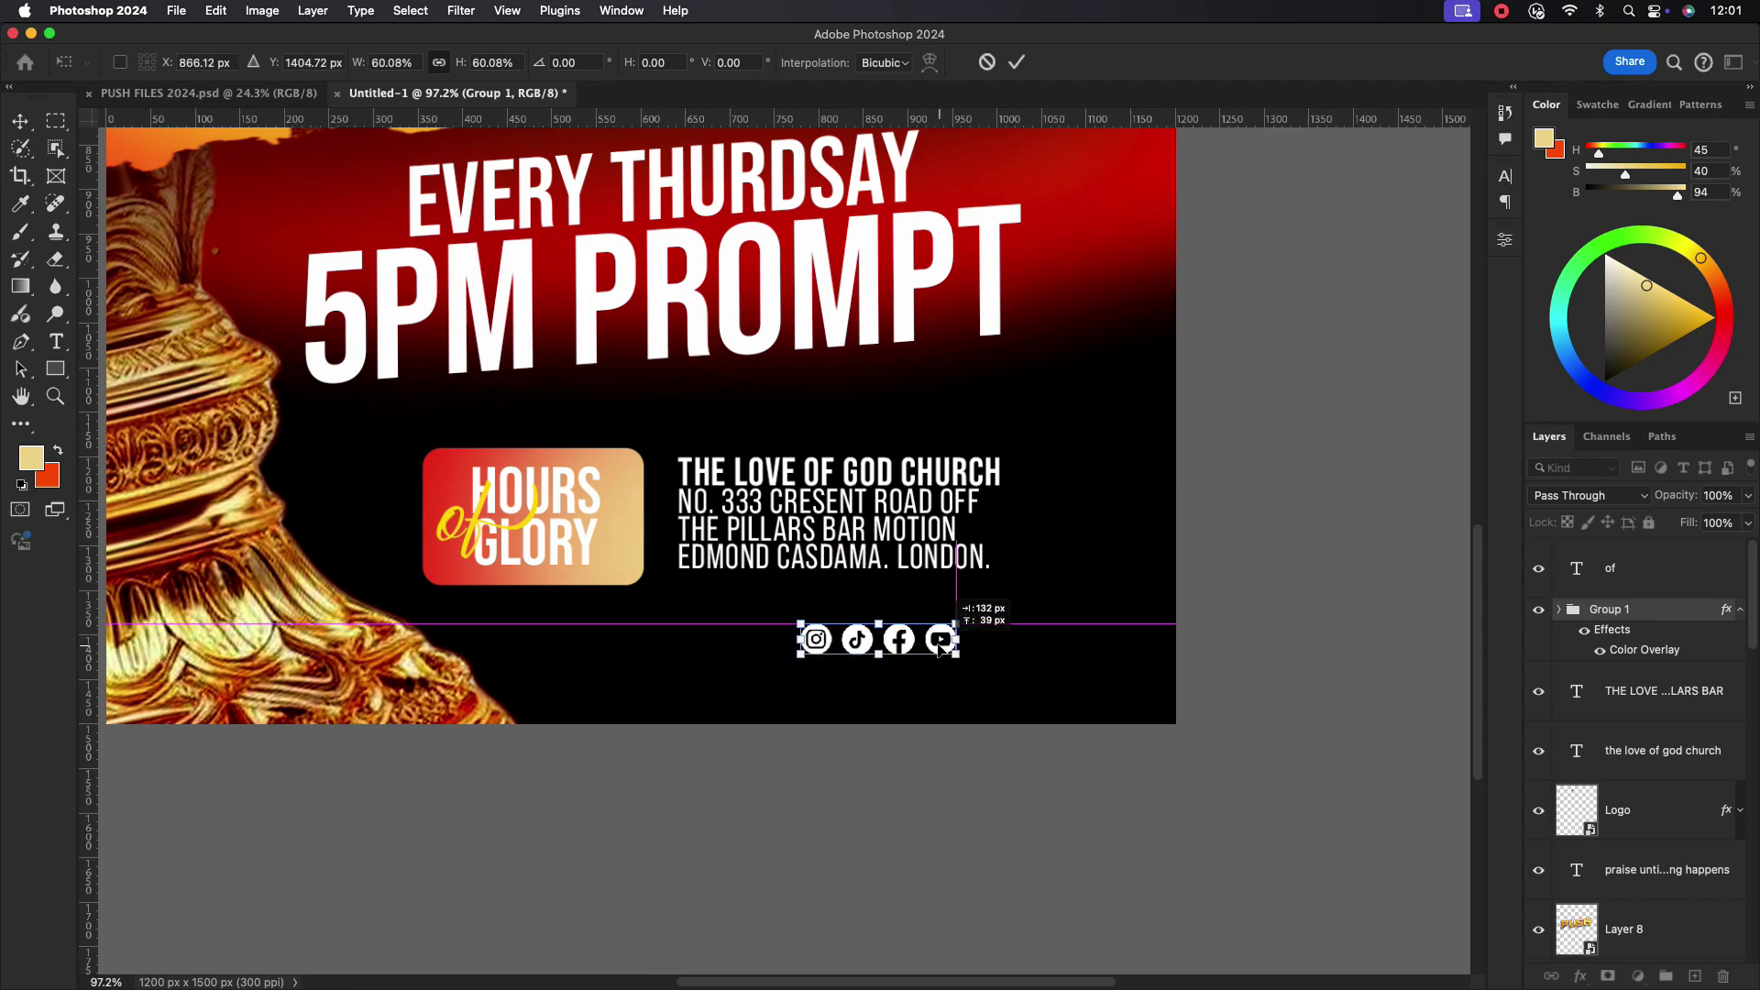
left_click(1014, 64)
left_click(1740, 610)
- Draw a rectangle bar about 505 × 46 px behind the social media icons
left_click(1663, 651)
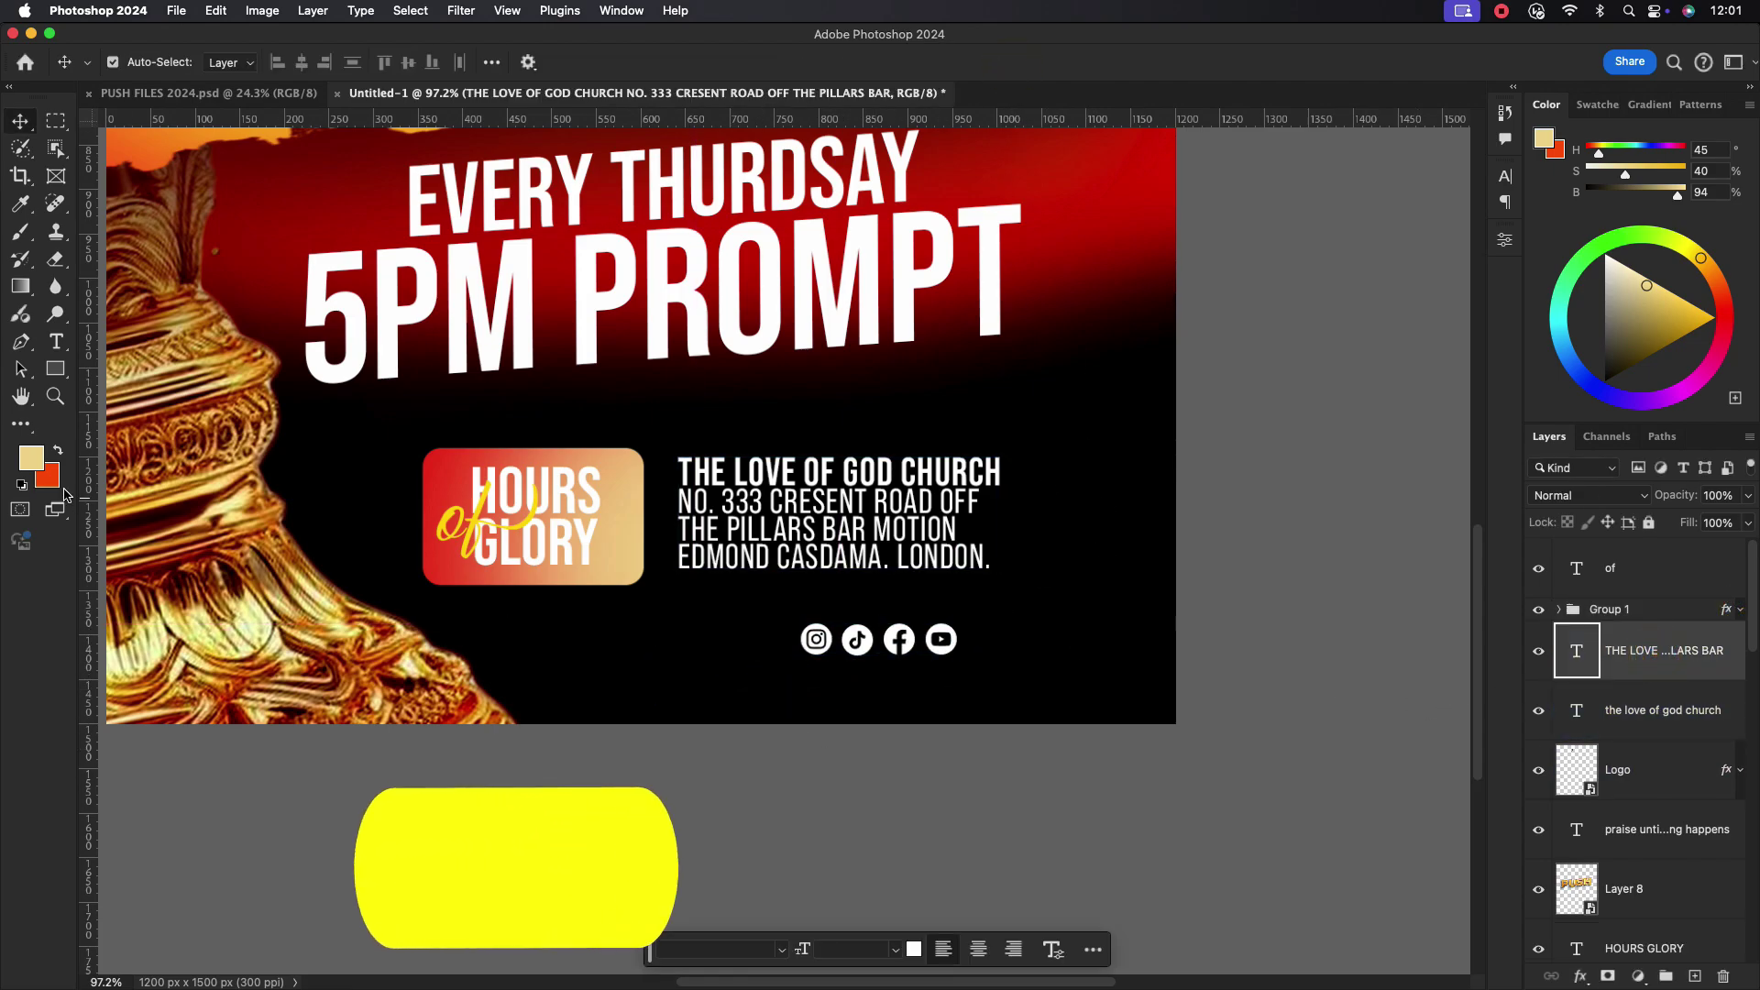
left_click(55, 368)
left_click_drag(520, 618, 971, 660)
key("v")
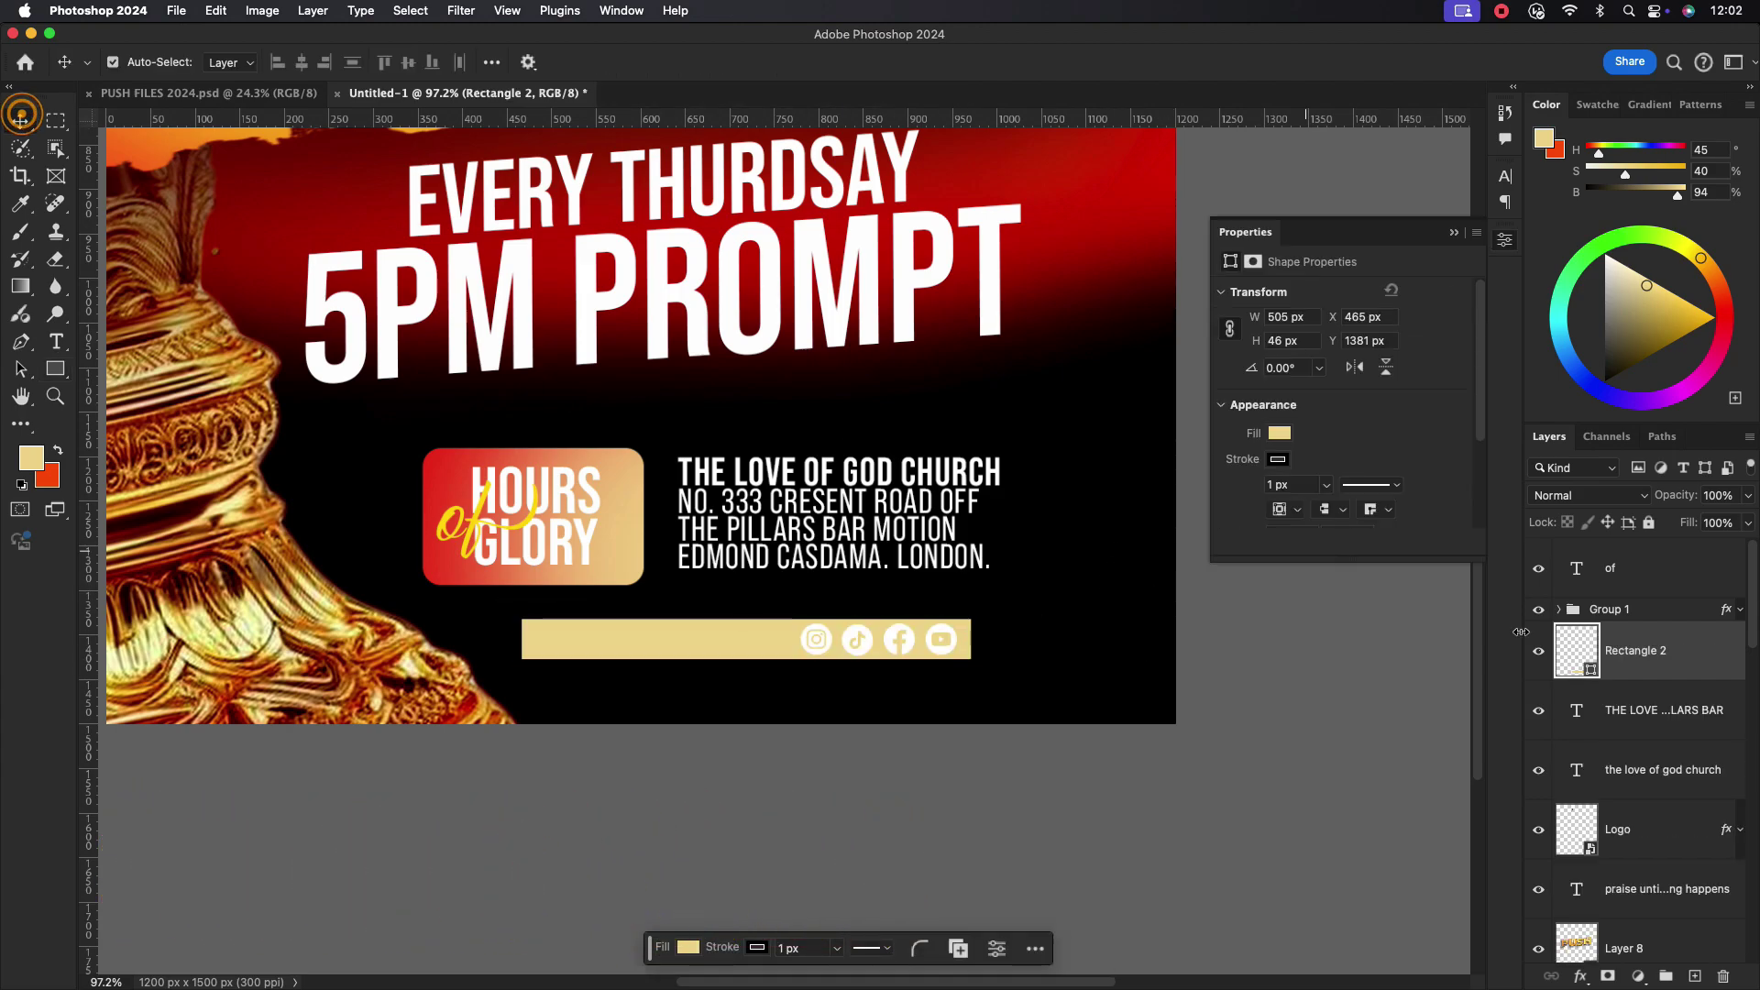
- Fill the bar behind the icons with red #d01500 sampled from the flyer's background
double_click(1577, 651)
left_click(1082, 186)
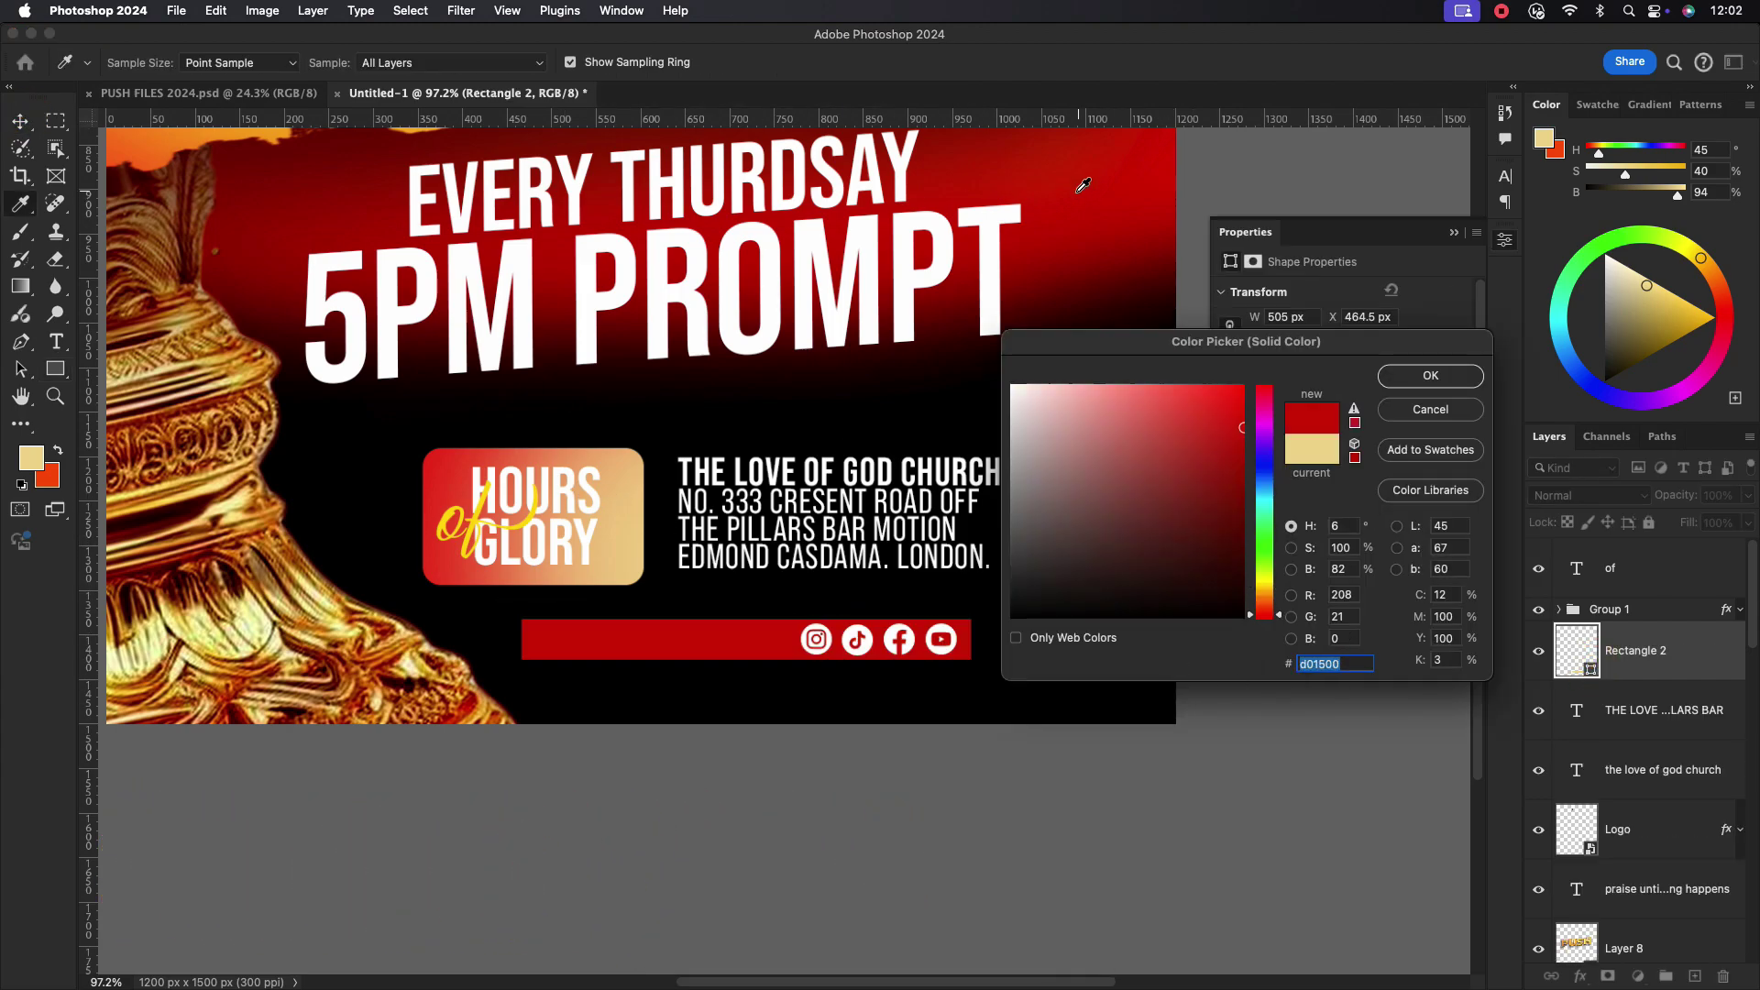
left_click(1427, 378)
scroll(1046, 633, "down", 3)
scroll(996, 641, "down", 2)
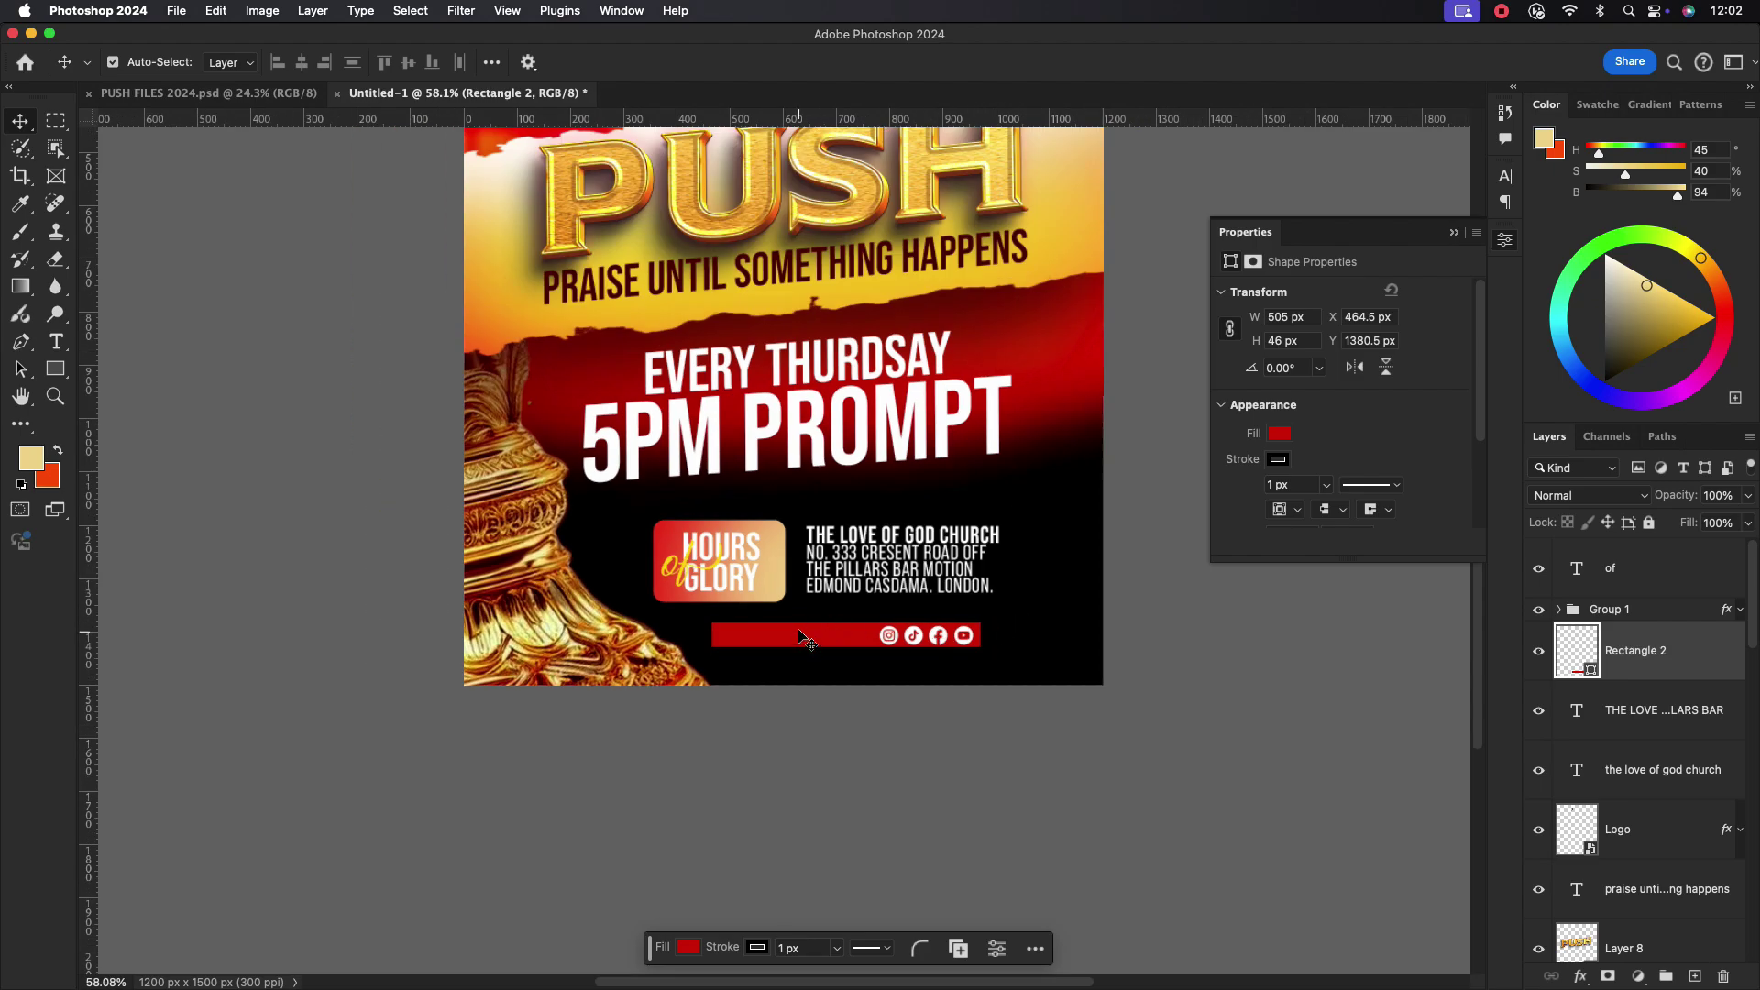
- Reduce the height and width of the "HOURS of GLORY" badge rectangle slightly, and nudge the address block beside it
scroll(726, 597, "up", 4)
scroll(1641, 752, "down", 3)
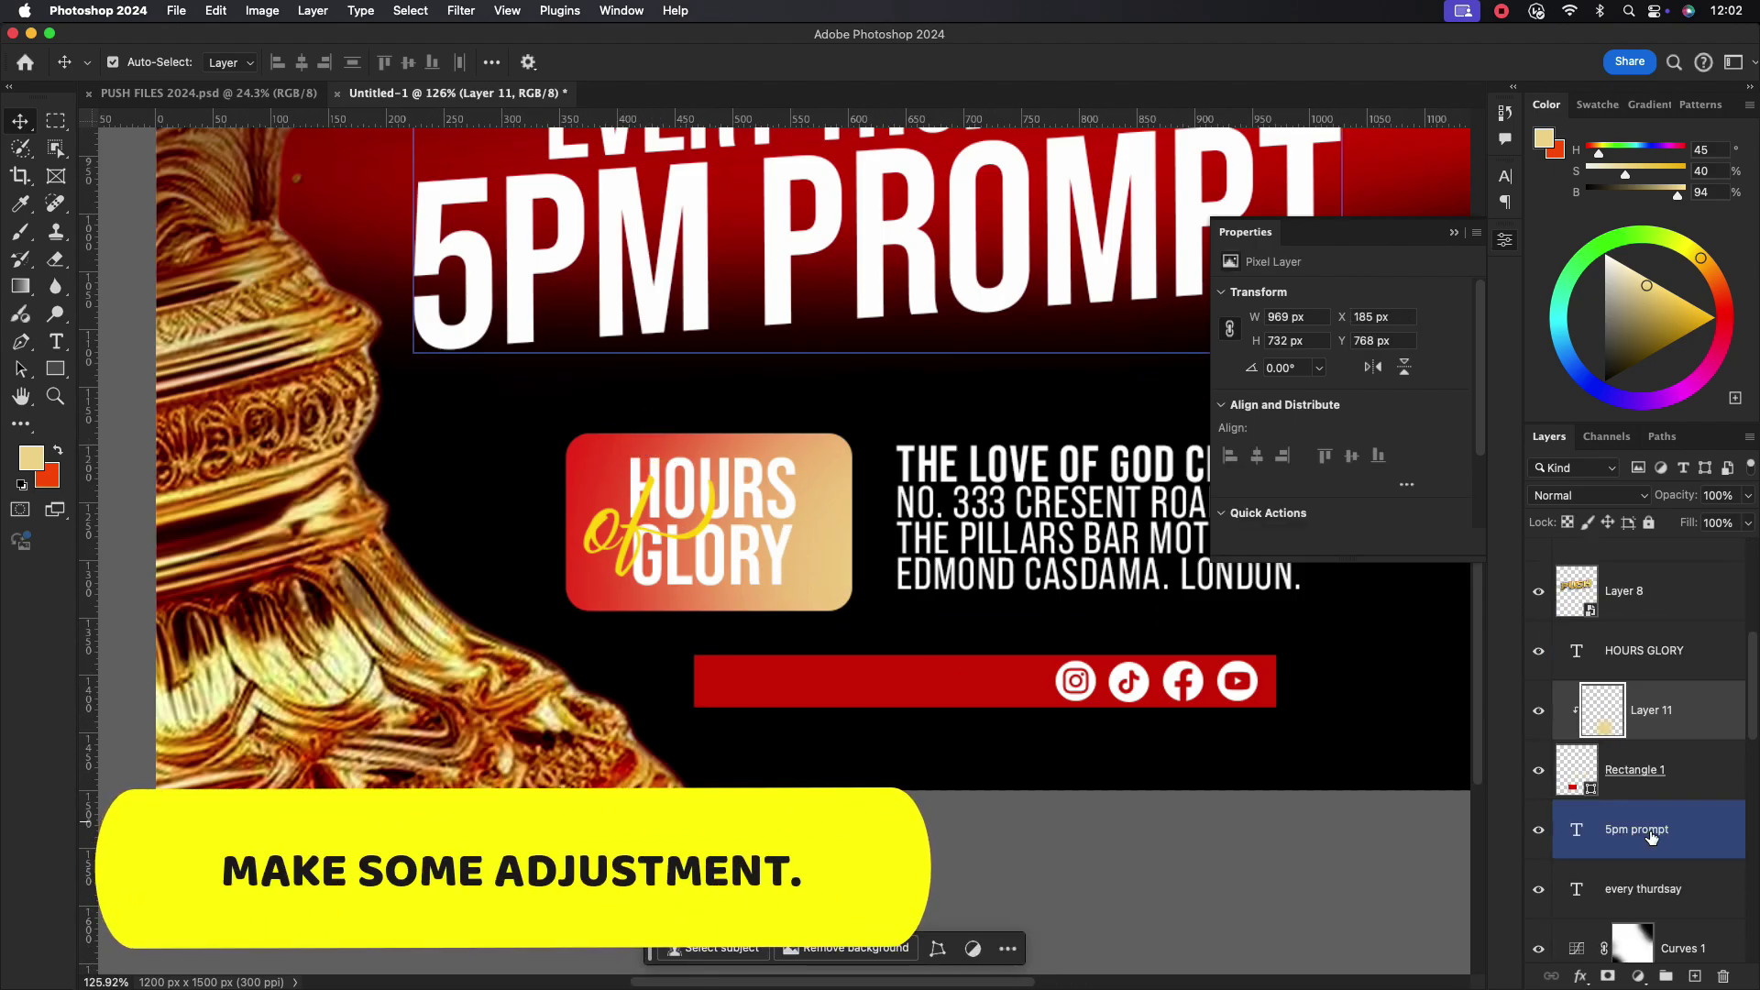
left_click(1656, 789)
key("super+t")
left_click_drag(708, 611, 709, 597)
left_click_drag(854, 523, 827, 519)
key("Return")
left_click_drag(1011, 512, 1024, 511)
scroll(999, 589, "down", 1)
scroll(1032, 529, "down", 6)
scroll(1027, 550, "up", 2)
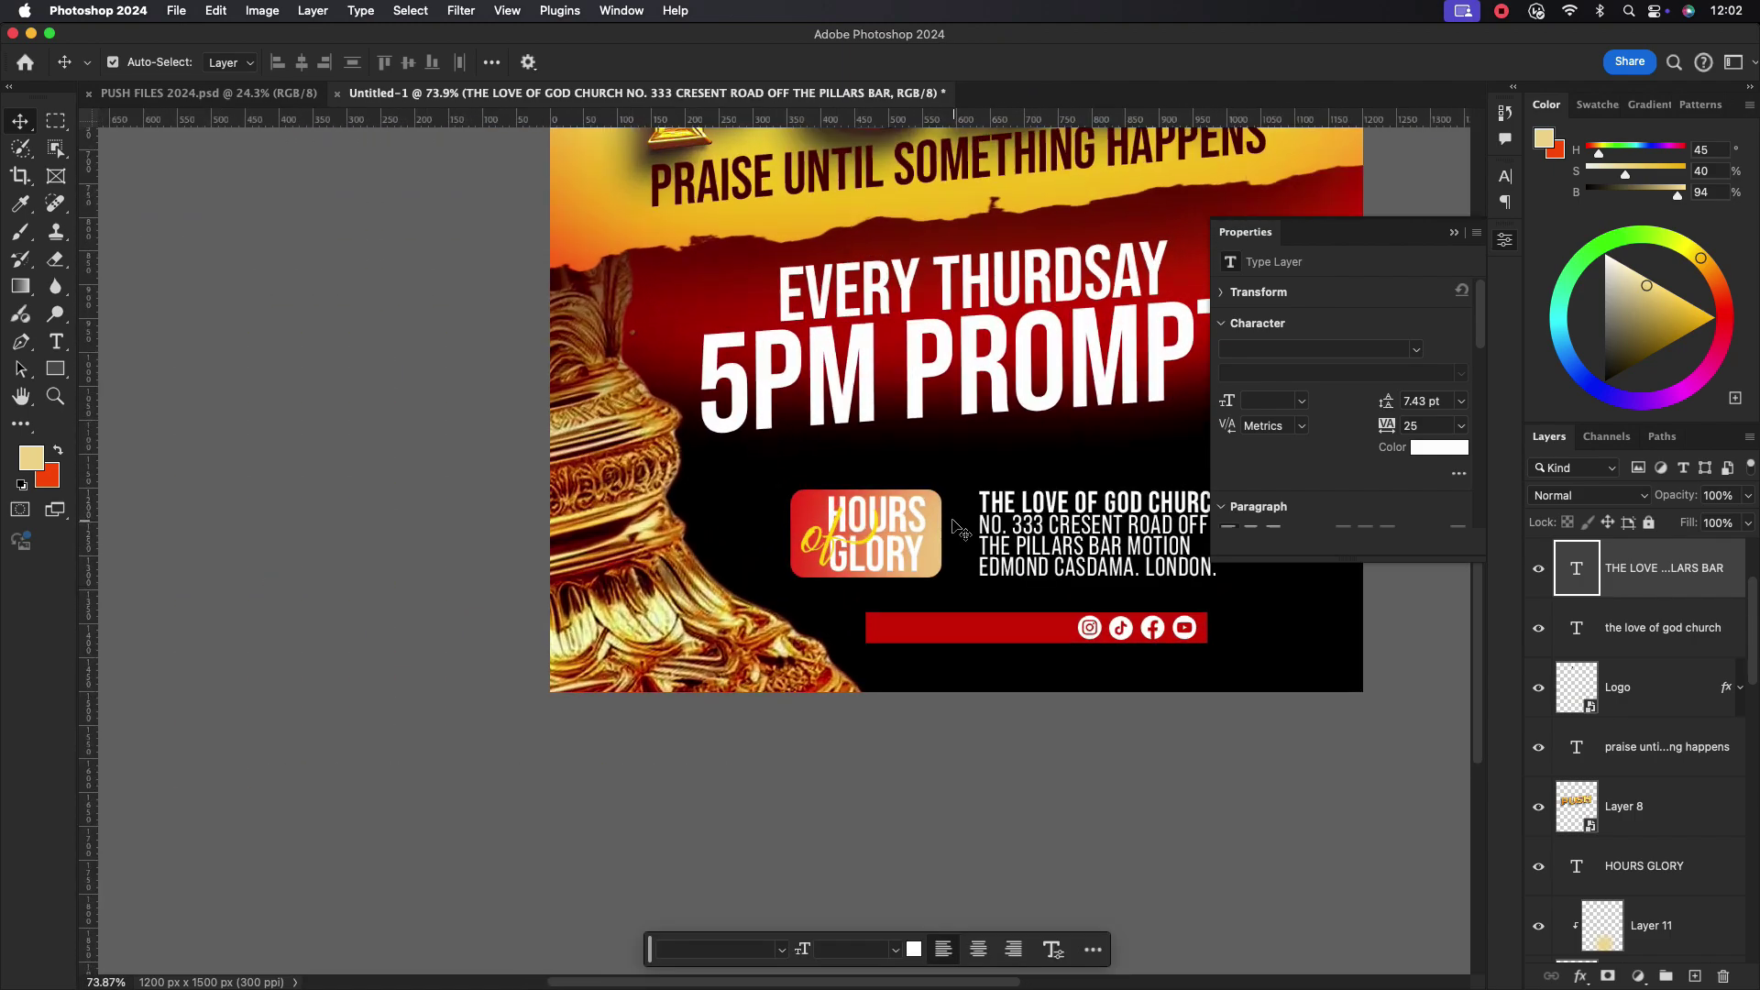
left_click(1456, 230)
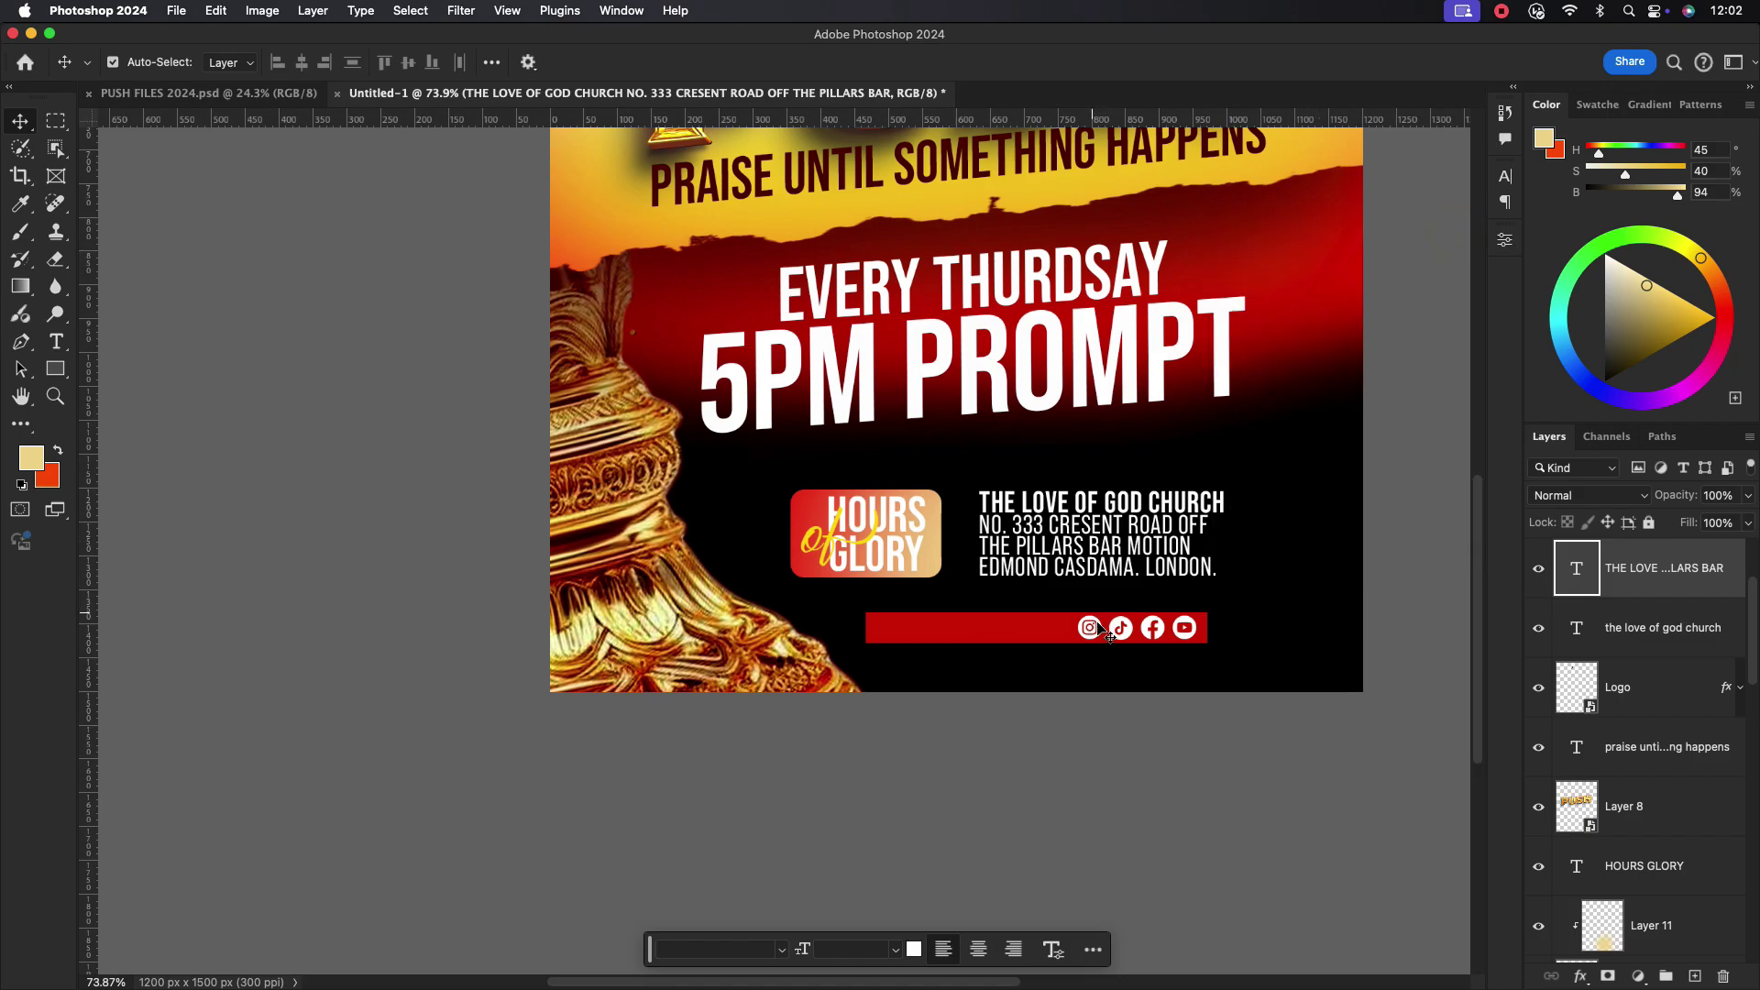
- Add a white text reading "FOLLOW US ON OUR SOCIAL MEDIA" and scale it down over the red bar
scroll(165, 385, "up", 1)
left_click(56, 341)
left_click(1294, 479)
type("FO")
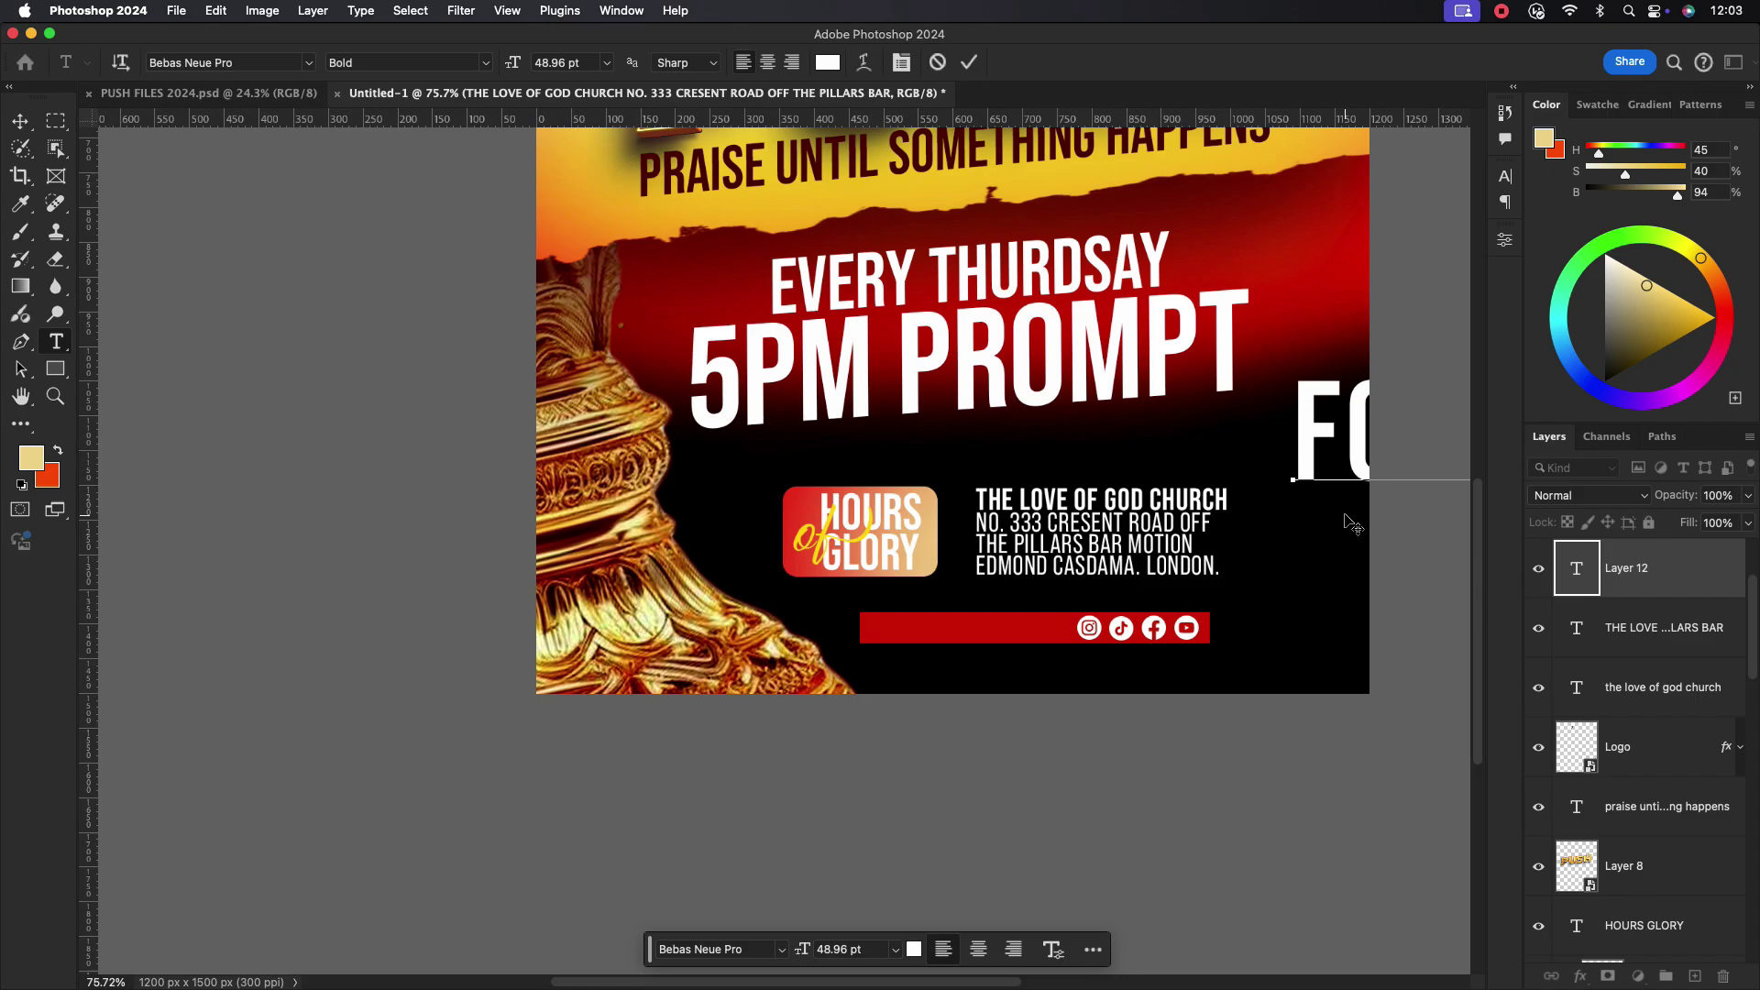
left_click(21, 121)
left_click_drag(1297, 427, 1056, 618)
key("super+t")
left_click_drag(1236, 608, 1037, 625)
- Place the follow-us text layer above the red bar's layer and shrink the text to 4.91 pt inside the bar
scroll(1670, 613, "up", 3)
left_click_drag(1668, 656, 1650, 621)
scroll(1028, 622, "up", 3)
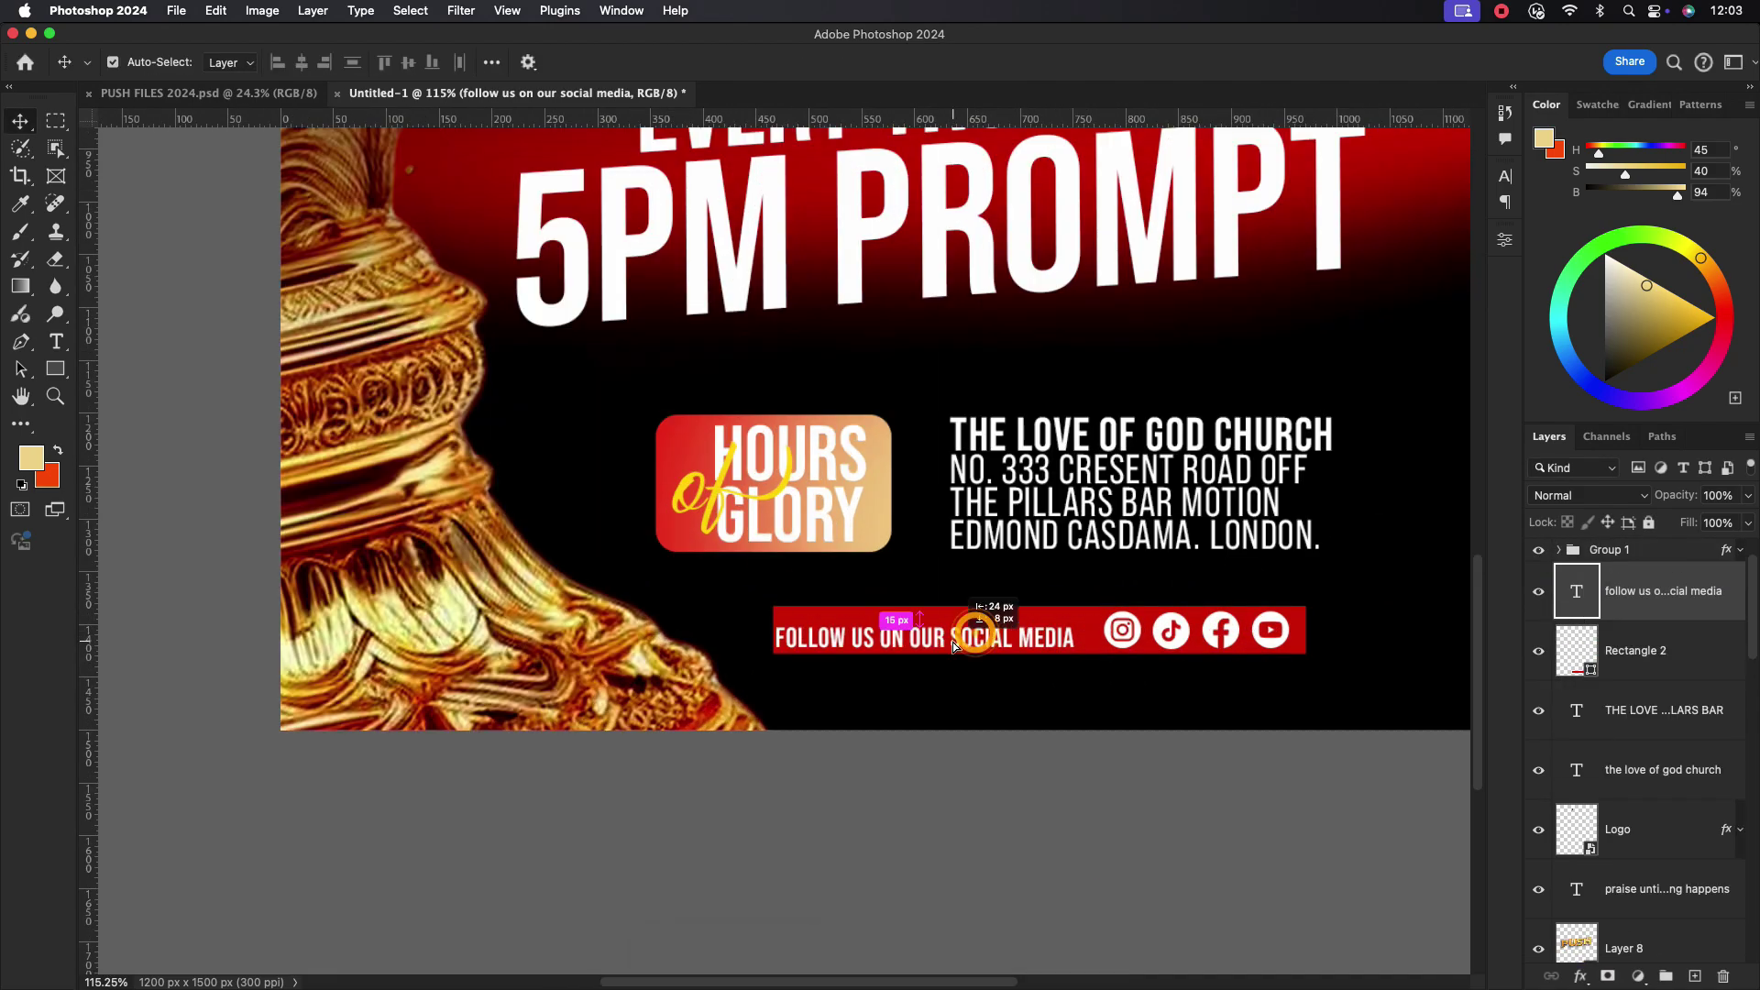
key("super+t")
left_click_drag(1088, 629, 1054, 630)
left_click(1017, 62)
- Extend the bar text to "FOLLOW US ON OUR SOCIAL MEDIA PLATFORMS" and shift it left to fit beside the icons
double_click(1030, 630)
left_click(1053, 631)
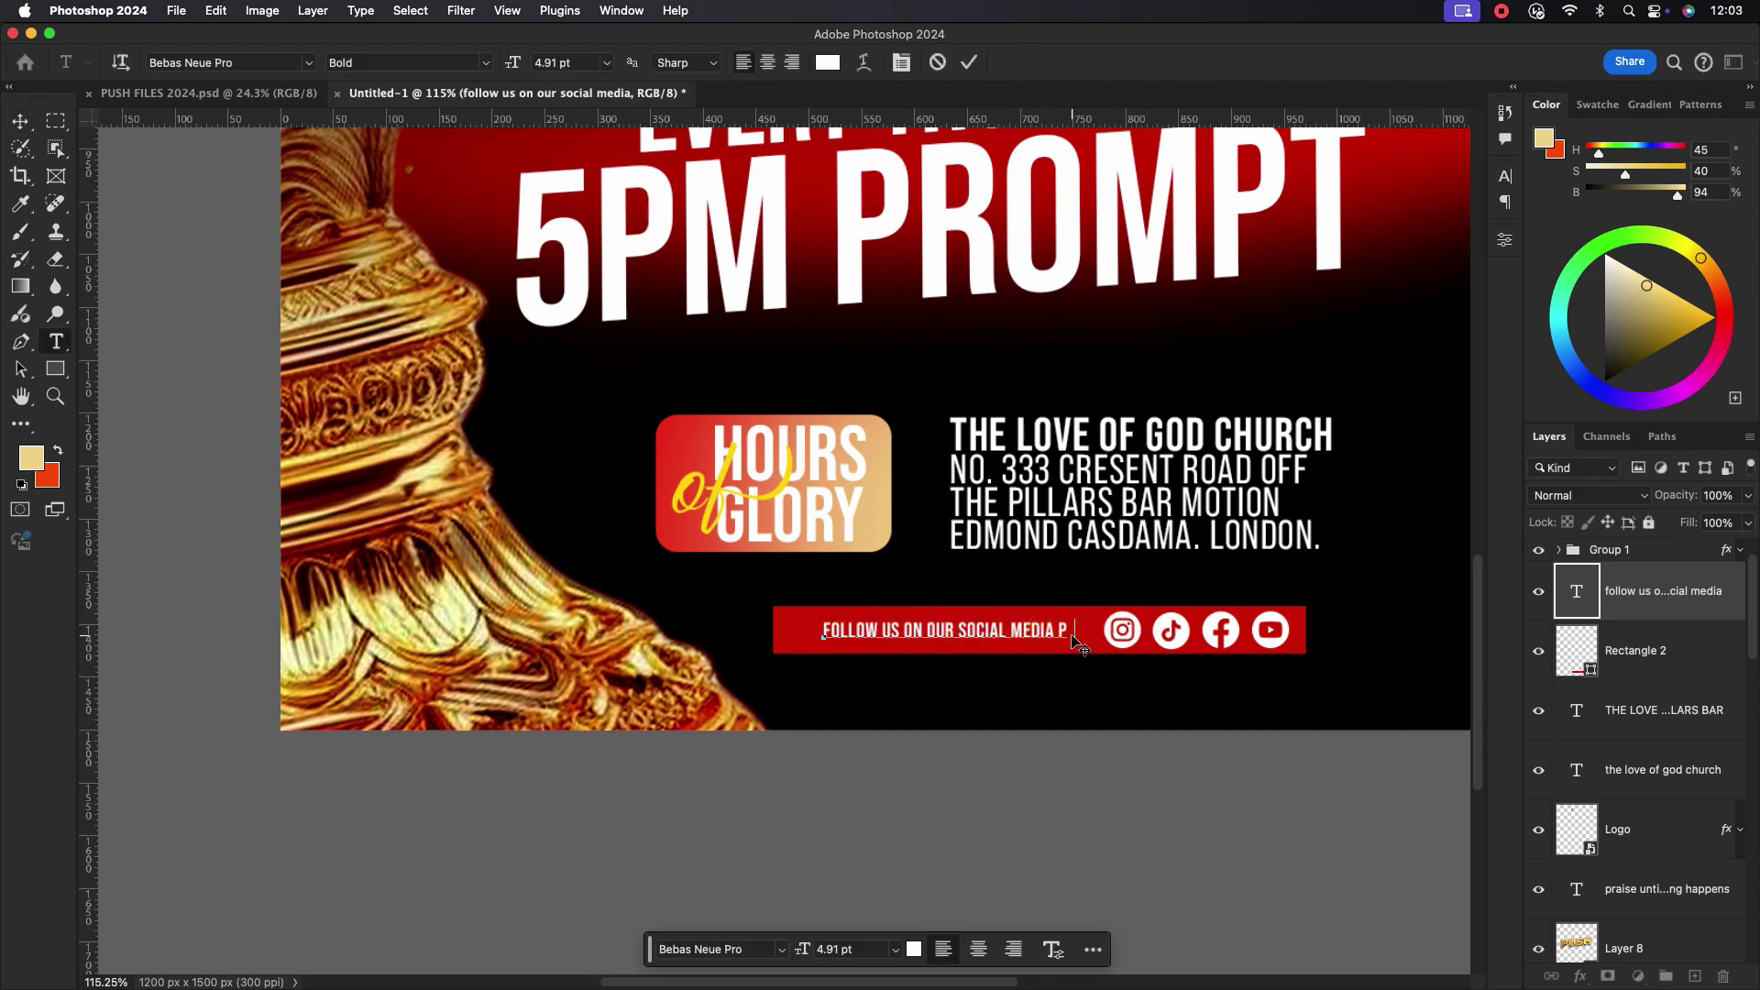
left_click(970, 63)
key("v")
left_click_drag(1014, 631, 988, 631)
scroll(1066, 623, "down", 3)
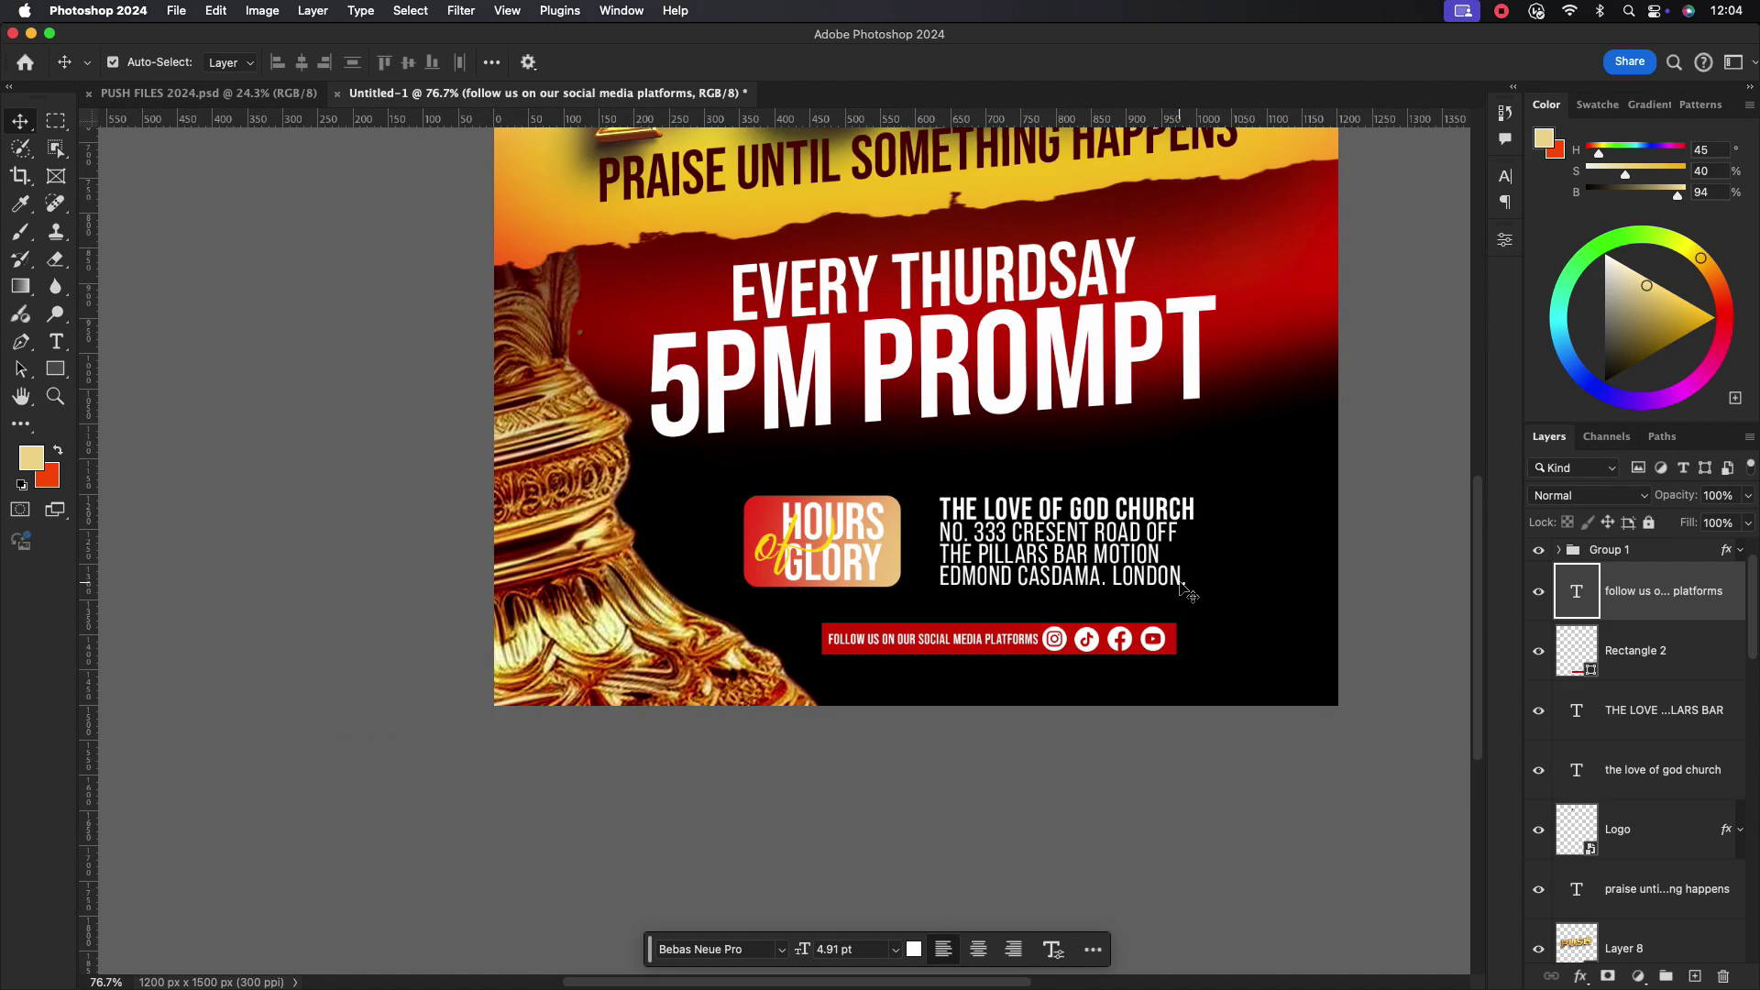
- Scale the icon group to about 81% near the bar's right end and nudge the follow-us text slightly right
scroll(1141, 630, "up", 5)
left_click(1144, 632)
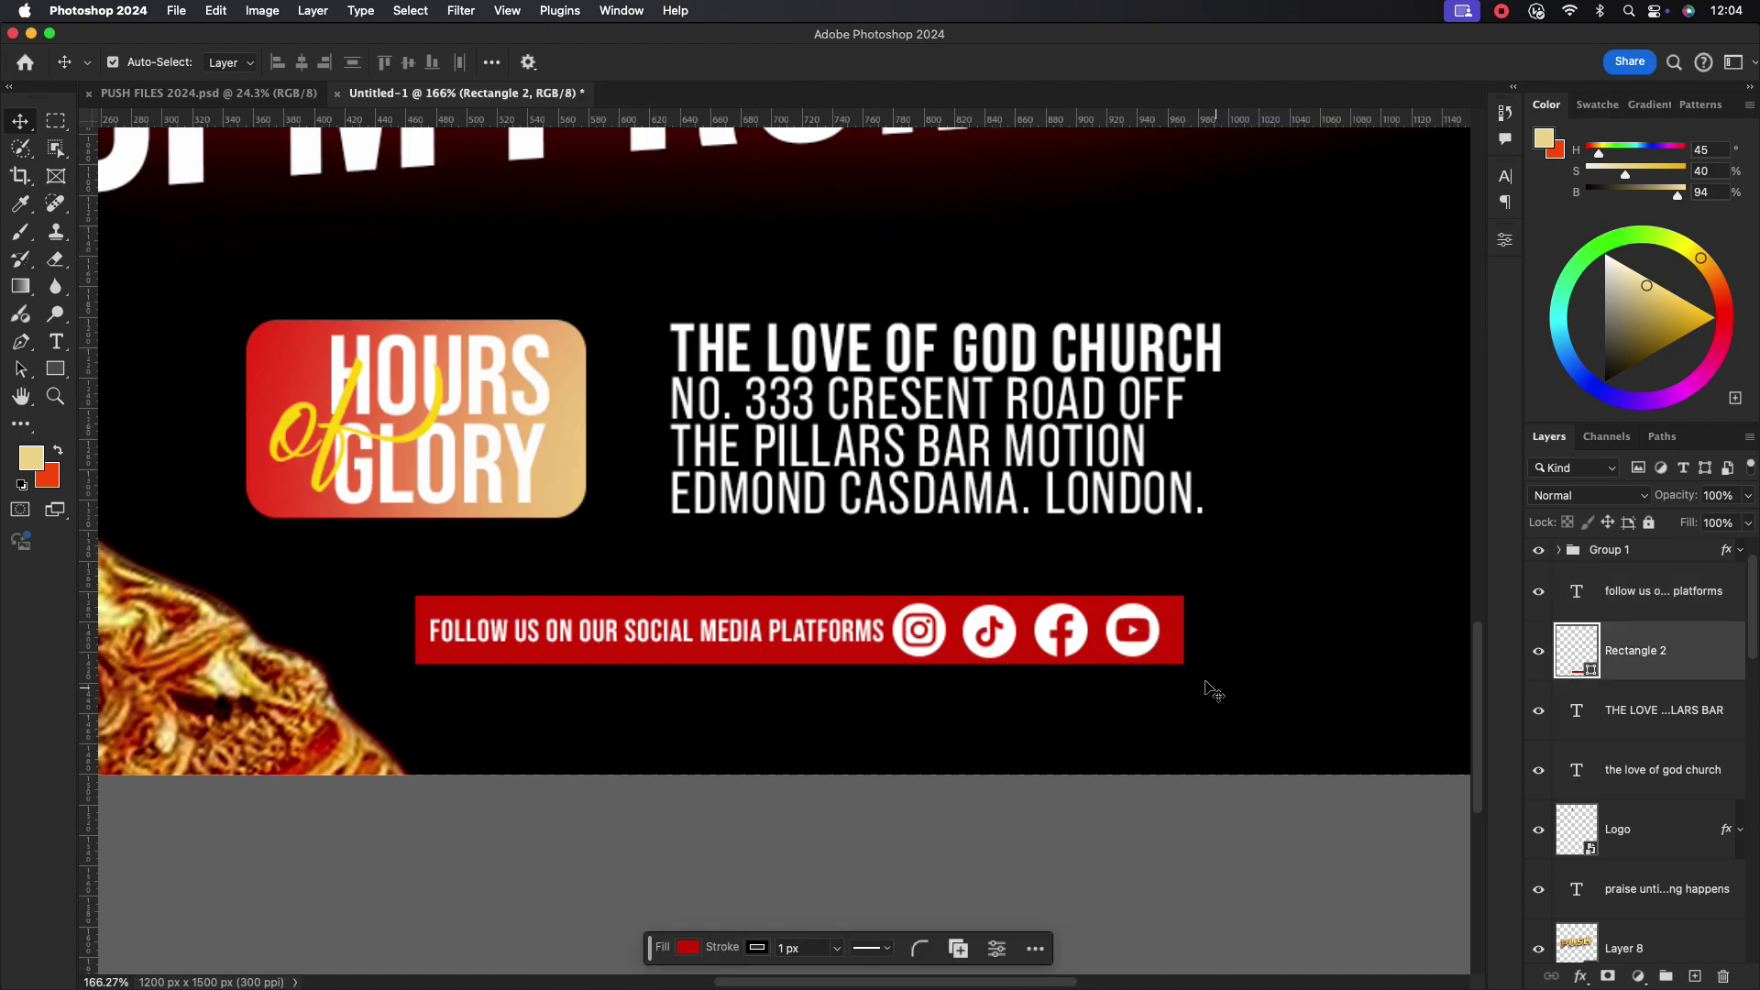
left_click(1135, 614)
left_click(1540, 551)
left_click(1645, 554)
key("cmd+t")
left_click(1539, 549)
key("cmd+t")
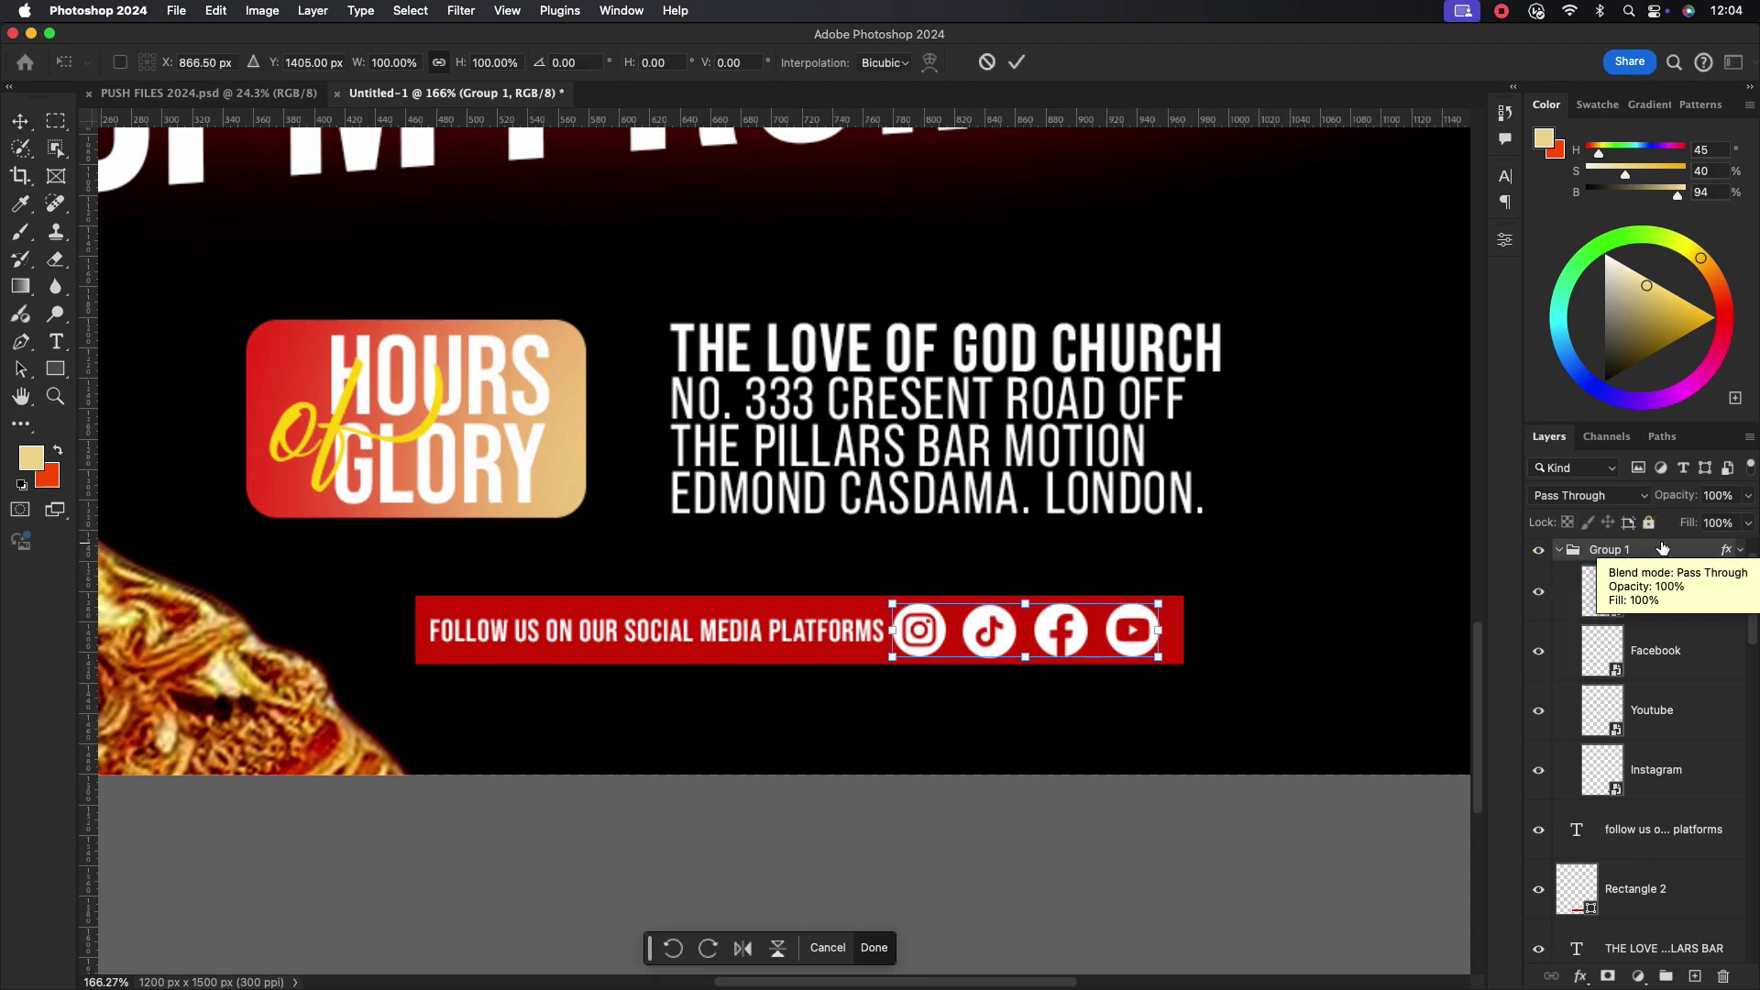
mouse_move(1157, 655)
left_mouse_down()
mouse_move(1118, 642)
mouse_move(1134, 642)
left_mouse_up()
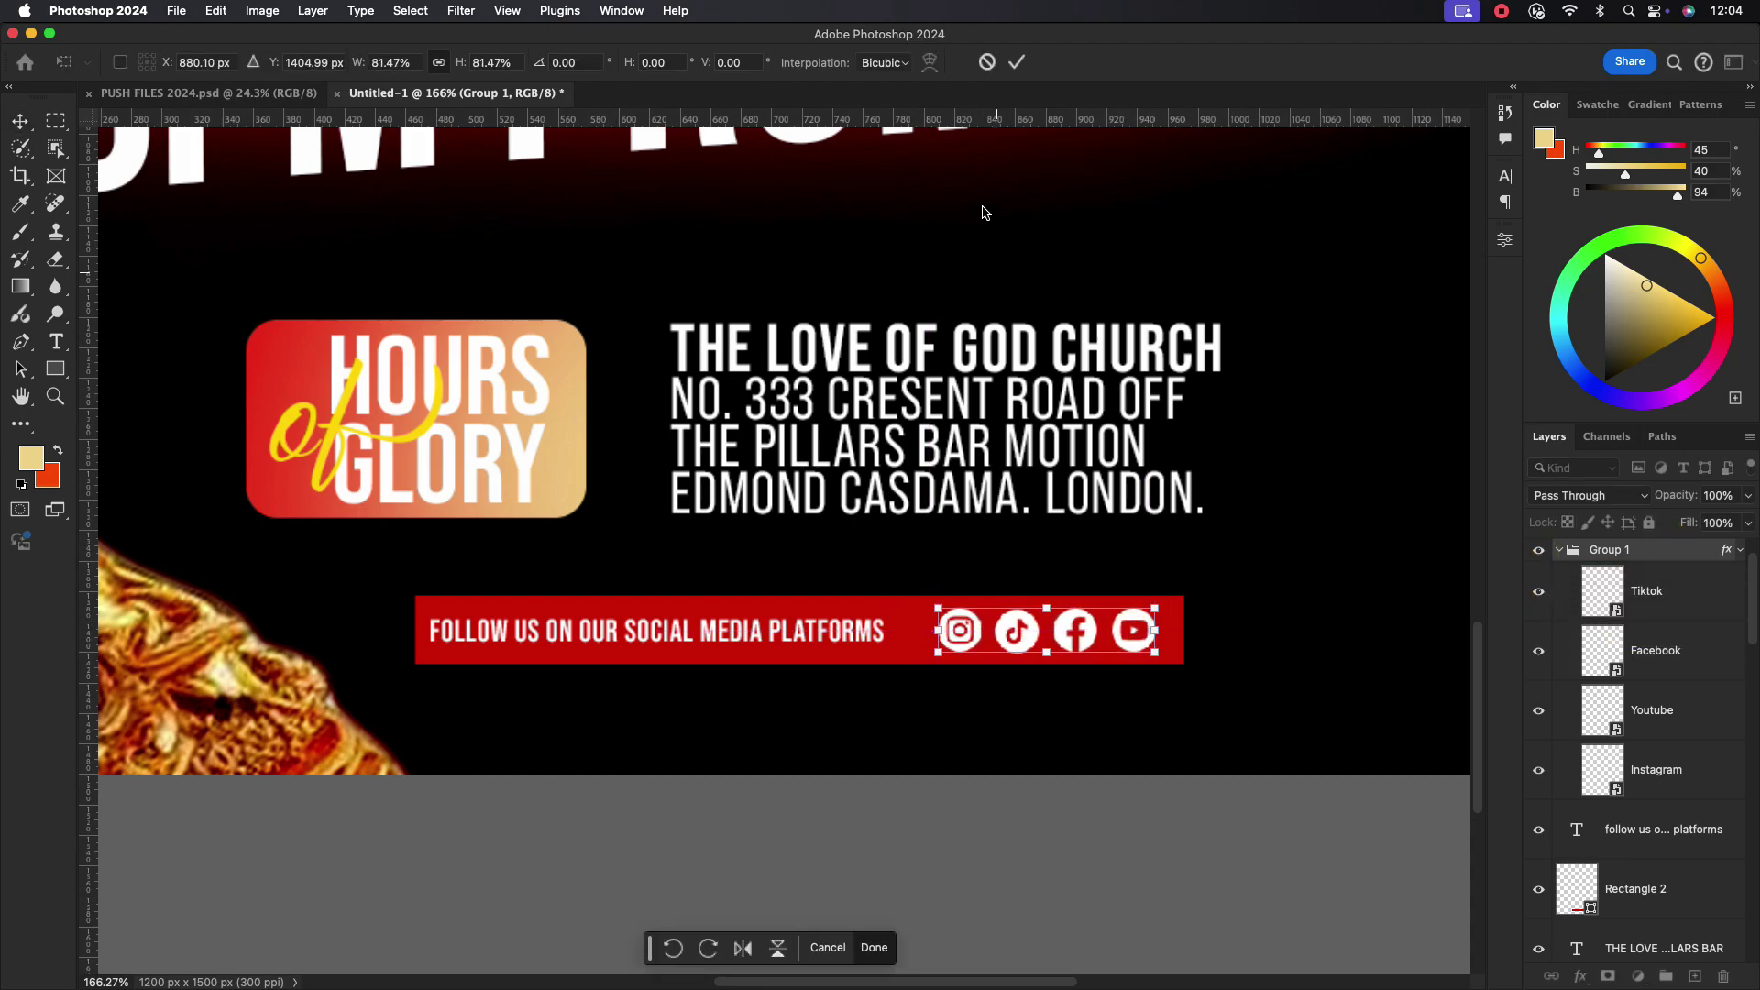
left_click(1017, 61)
left_click_drag(810, 624, 823, 624)
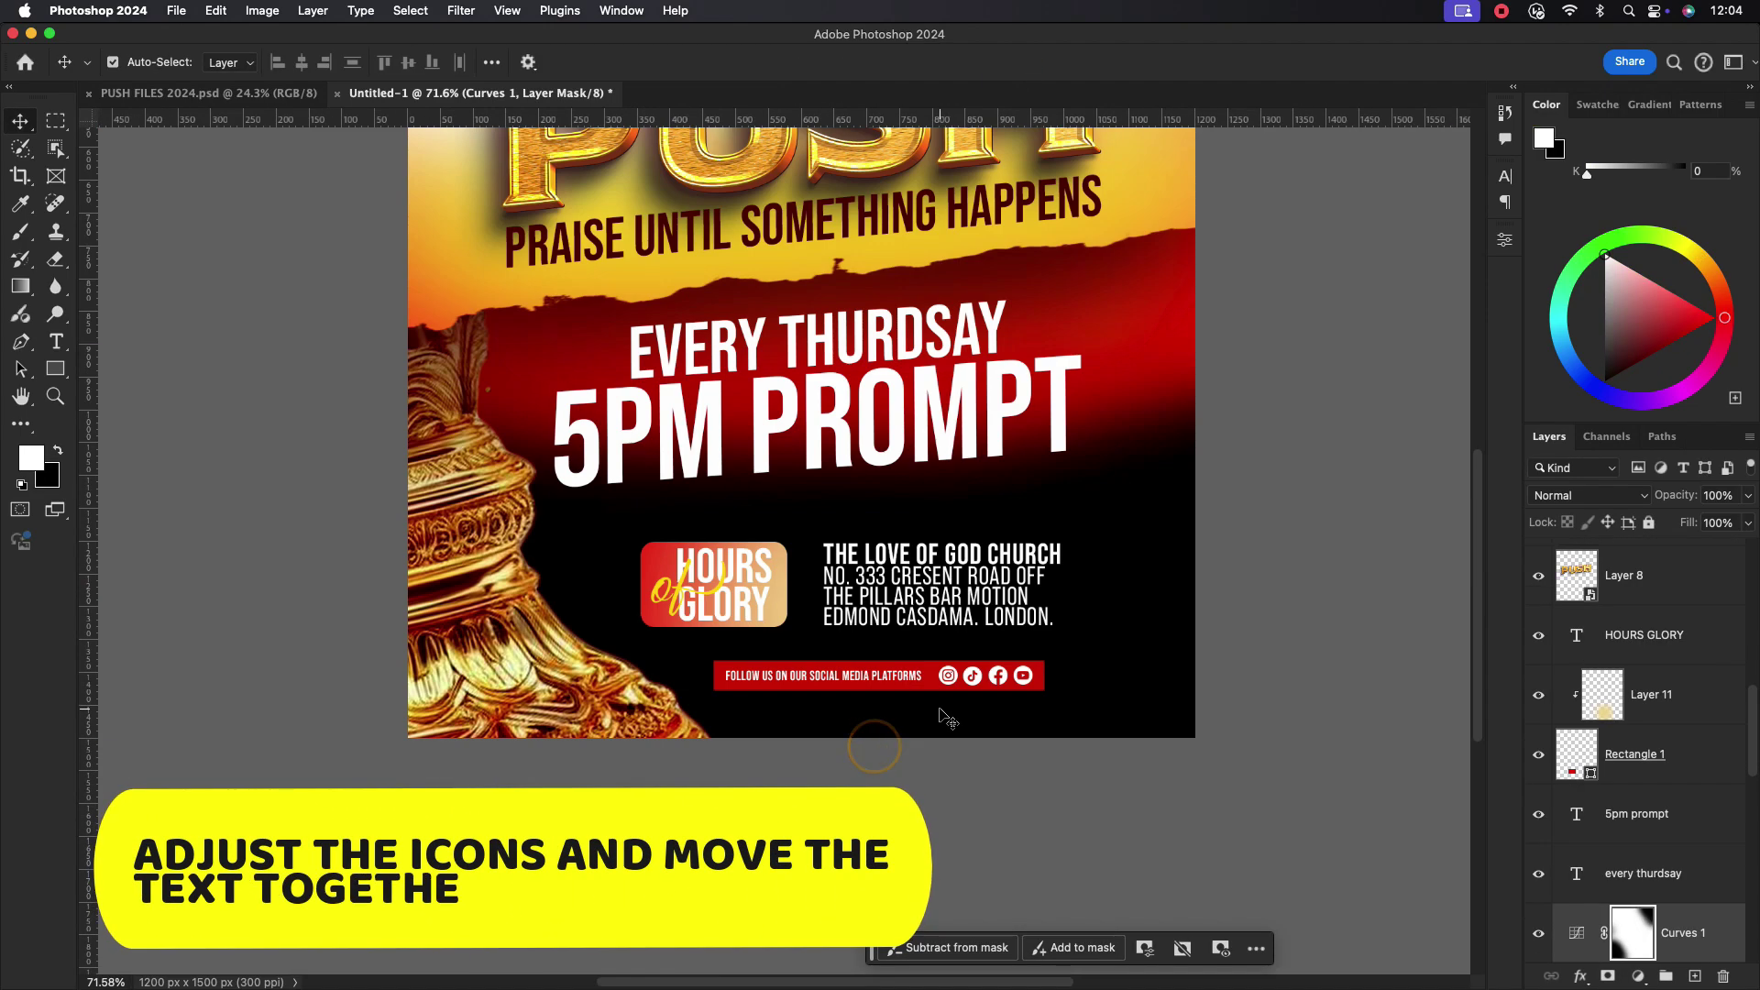
- Move the red bar, follow-us text and icon group together left to align with the Hours of Glory badge's left edge
left_click(1648, 754)
scroll(1648, 754, "down", 3)
left_click(1641, 705)
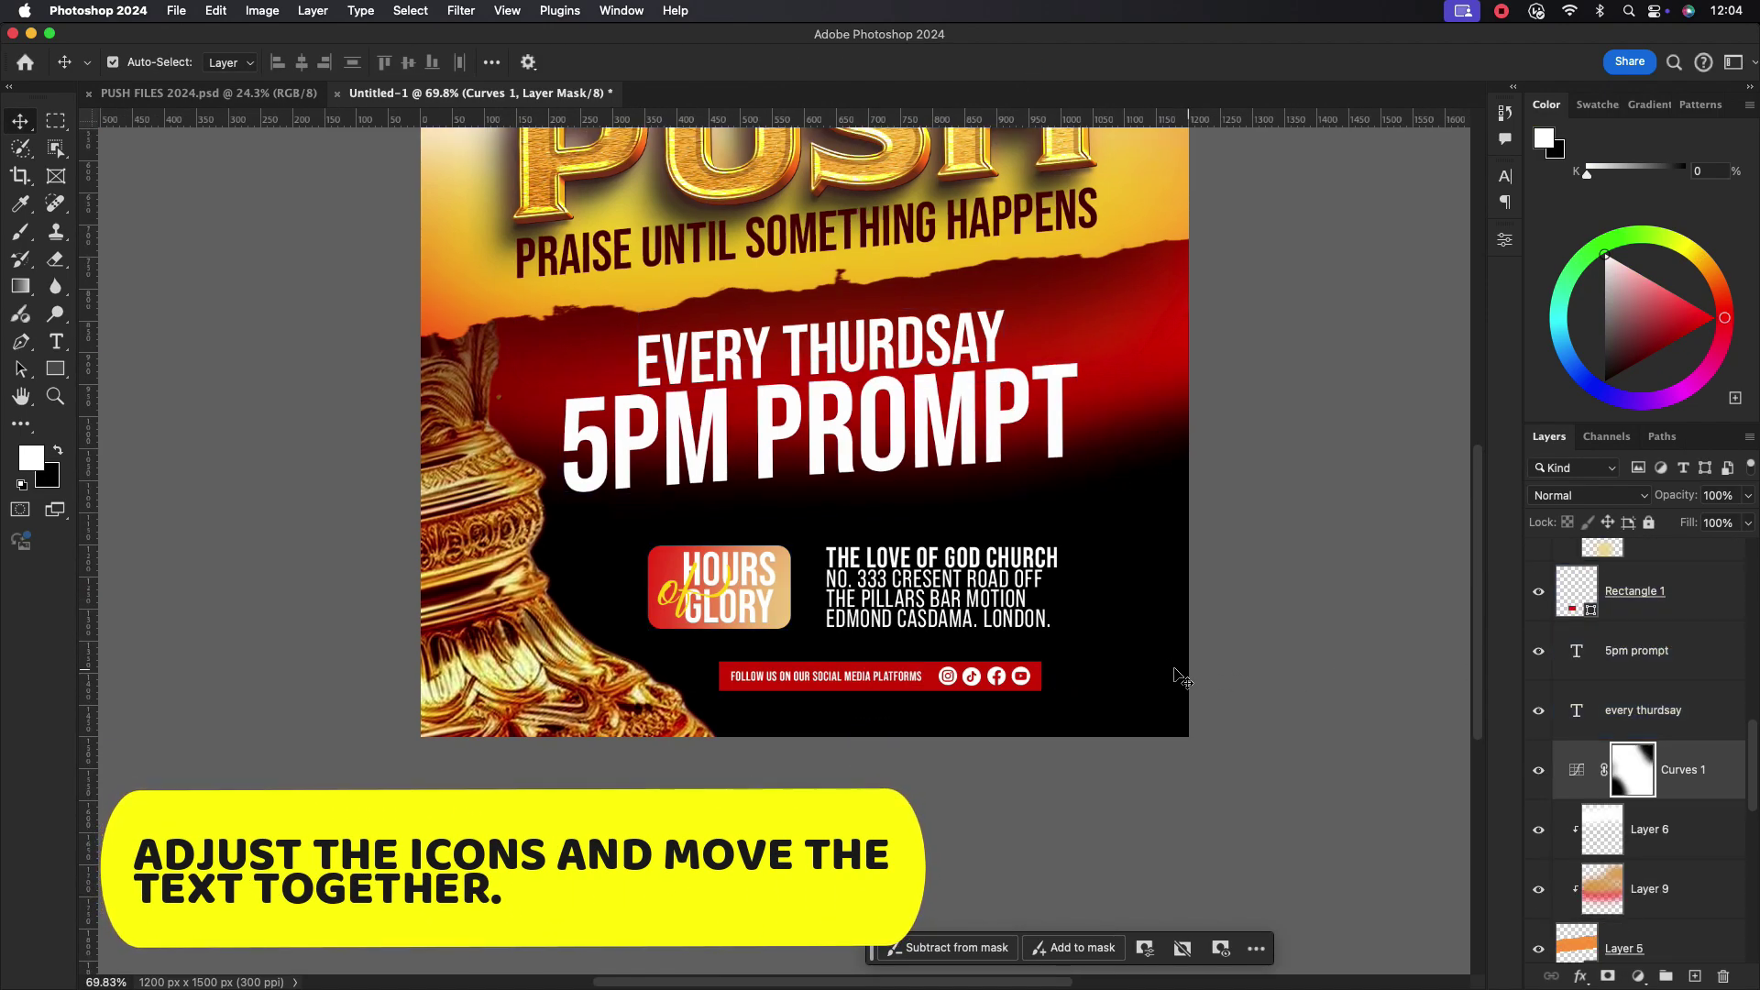
scroll(1641, 674, "up", 2)
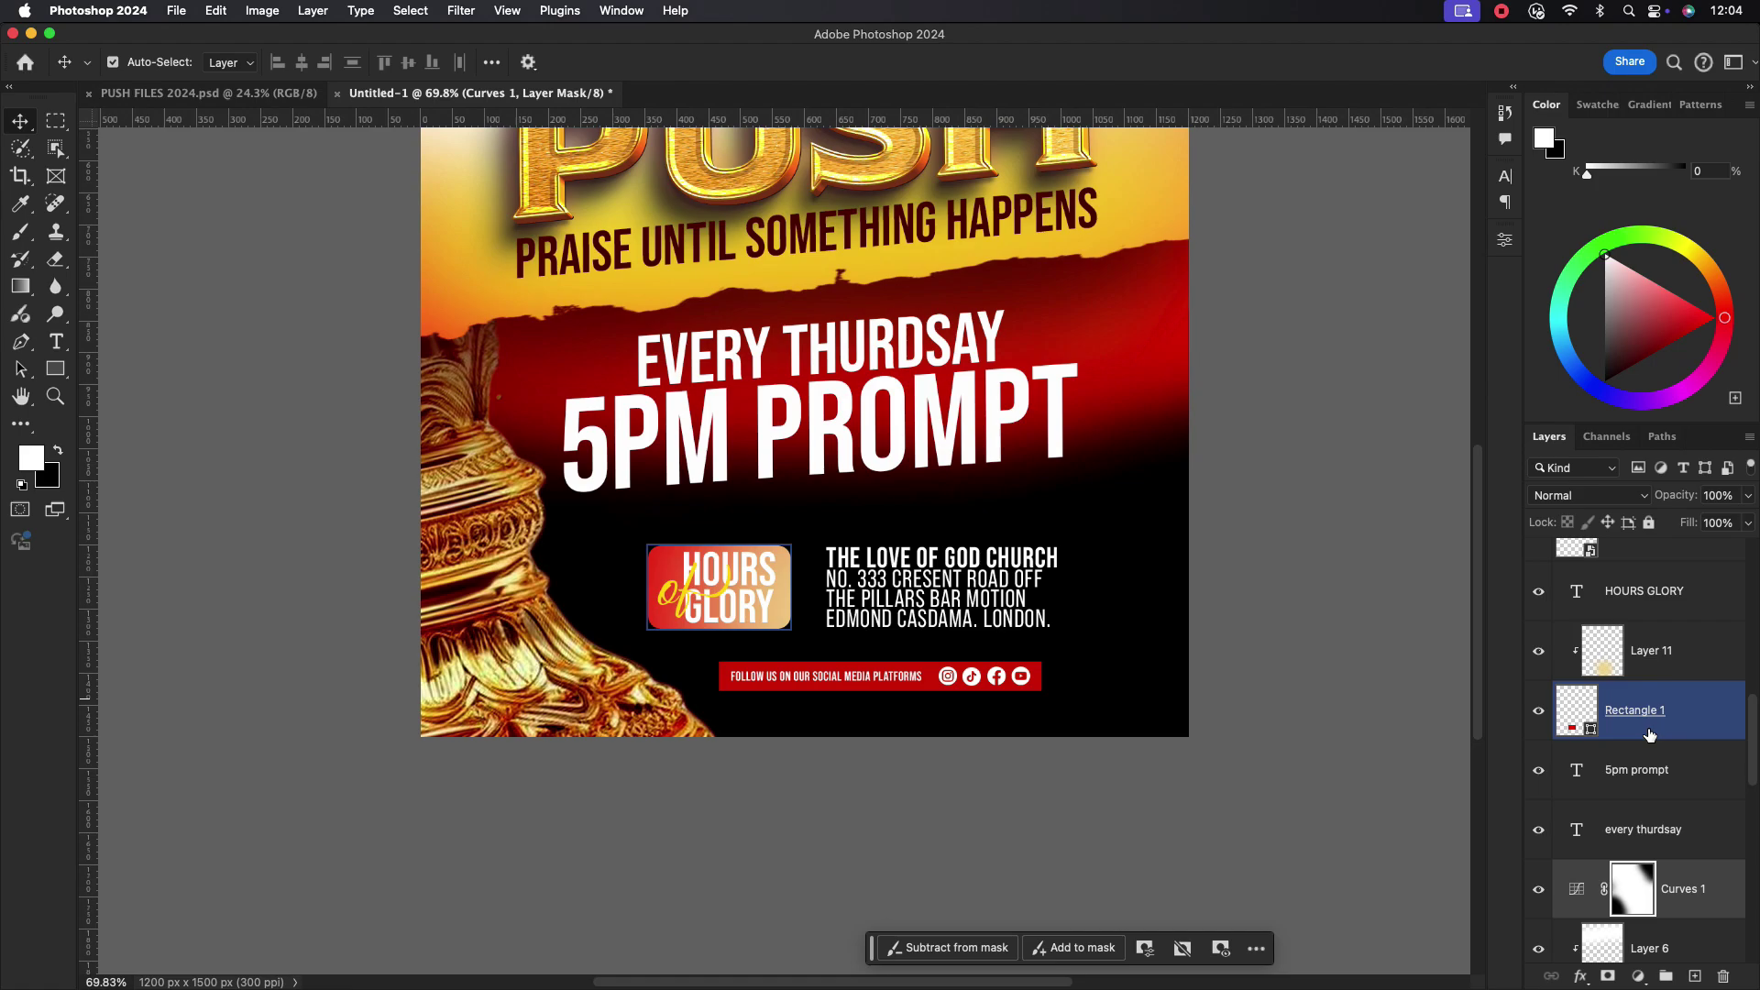
left_click(1022, 683)
left_click(1022, 683)
scroll(1650, 733, "up", 2)
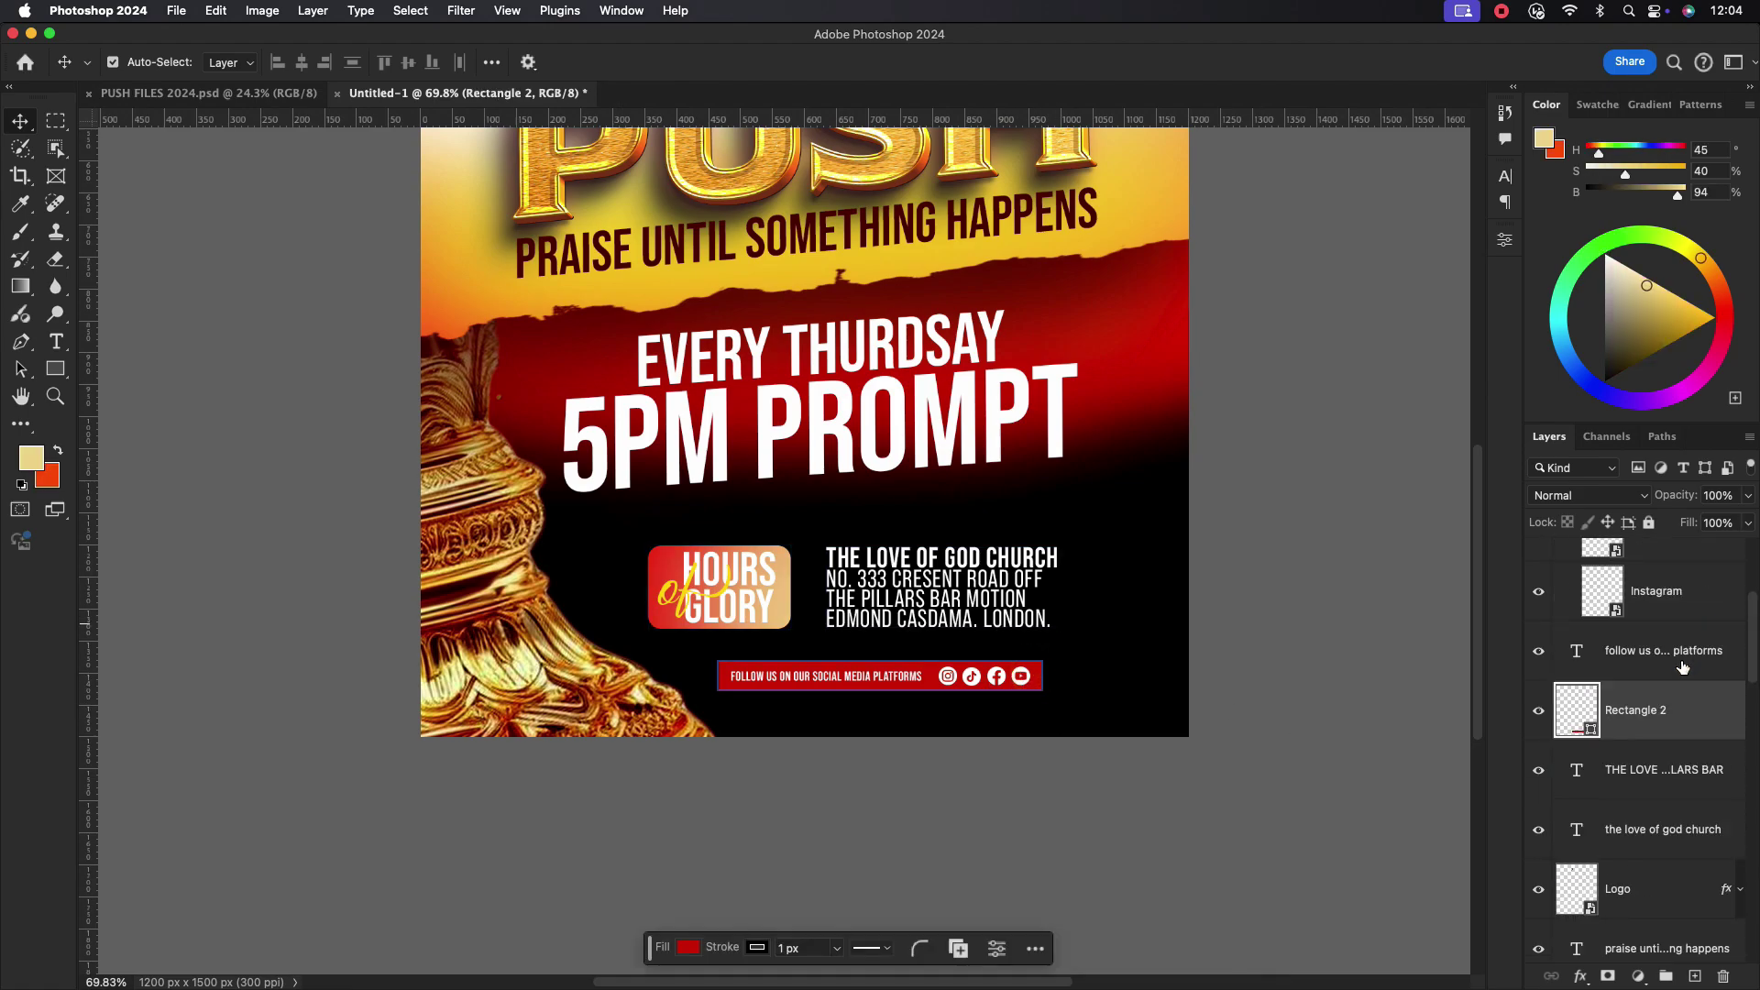
scroll(1676, 811, "up", 1)
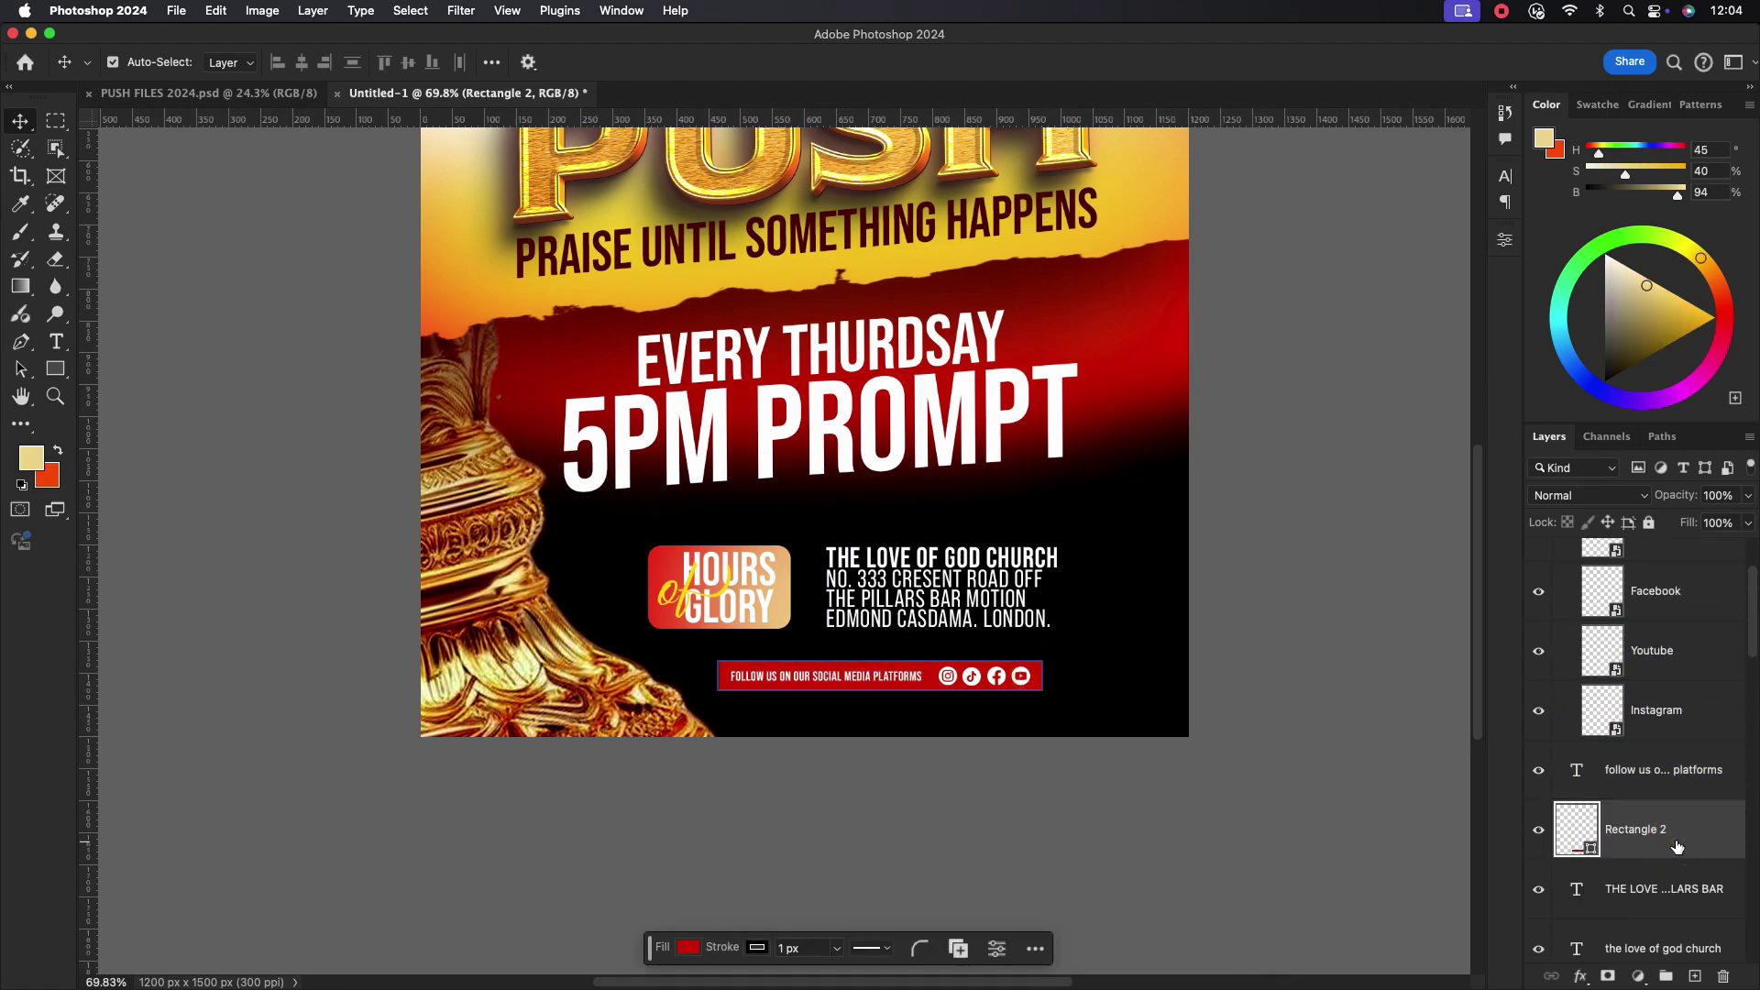
scroll(1650, 734, "up", 2)
left_click(1648, 609)
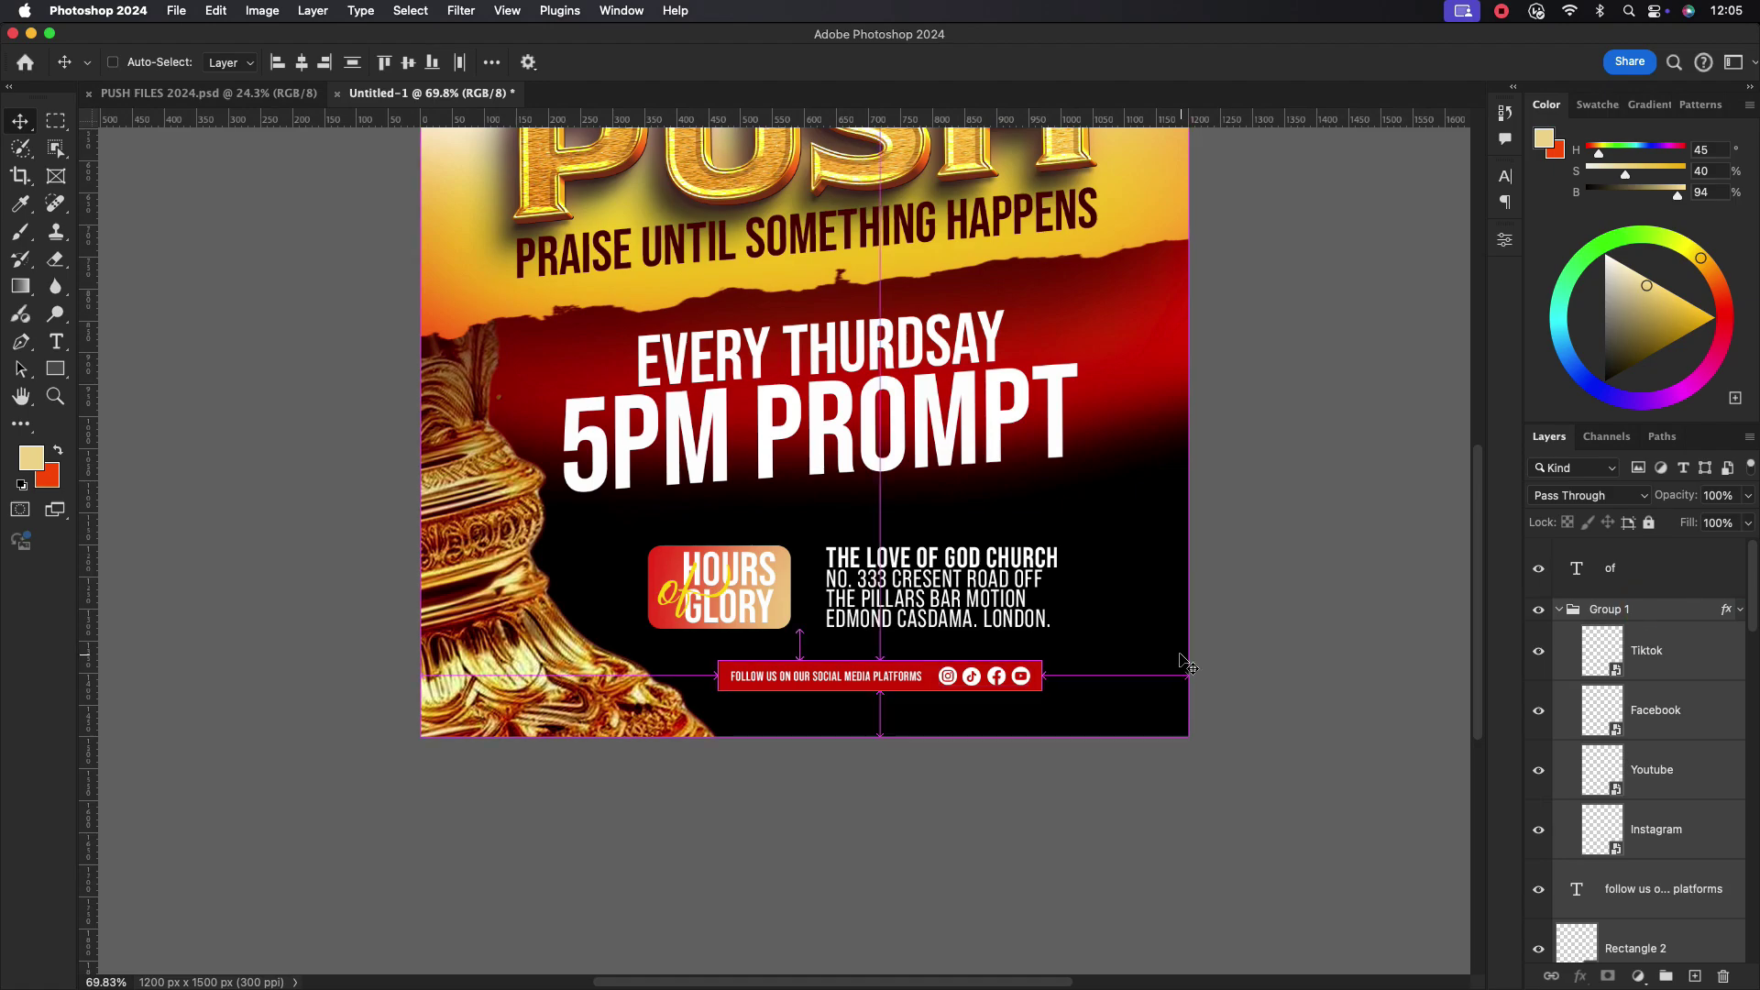
key("super+t")
left_click_drag(808, 684, 740, 680)
left_click(1018, 66)
left_click_drag(947, 525, 903, 496)
left_click_drag(845, 283, 837, 497)
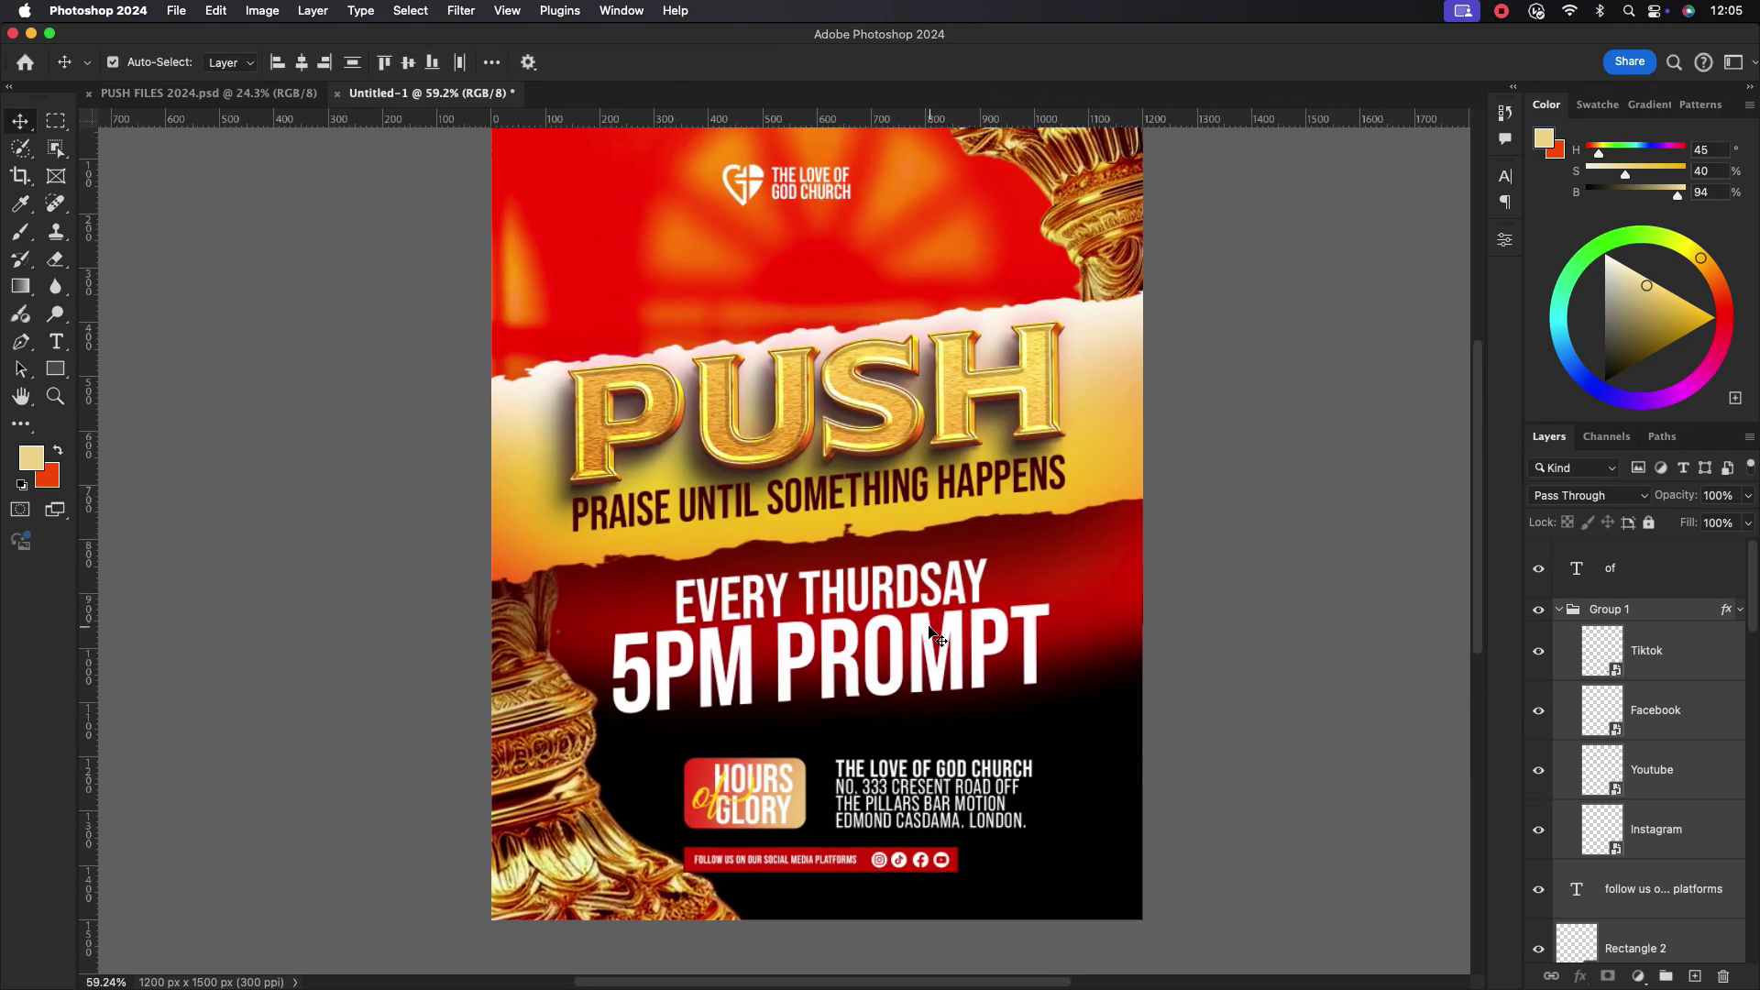
- Add a white "PRESENTS" text in Bebas Neue Pro Bold below the church logo
left_click(898, 789)
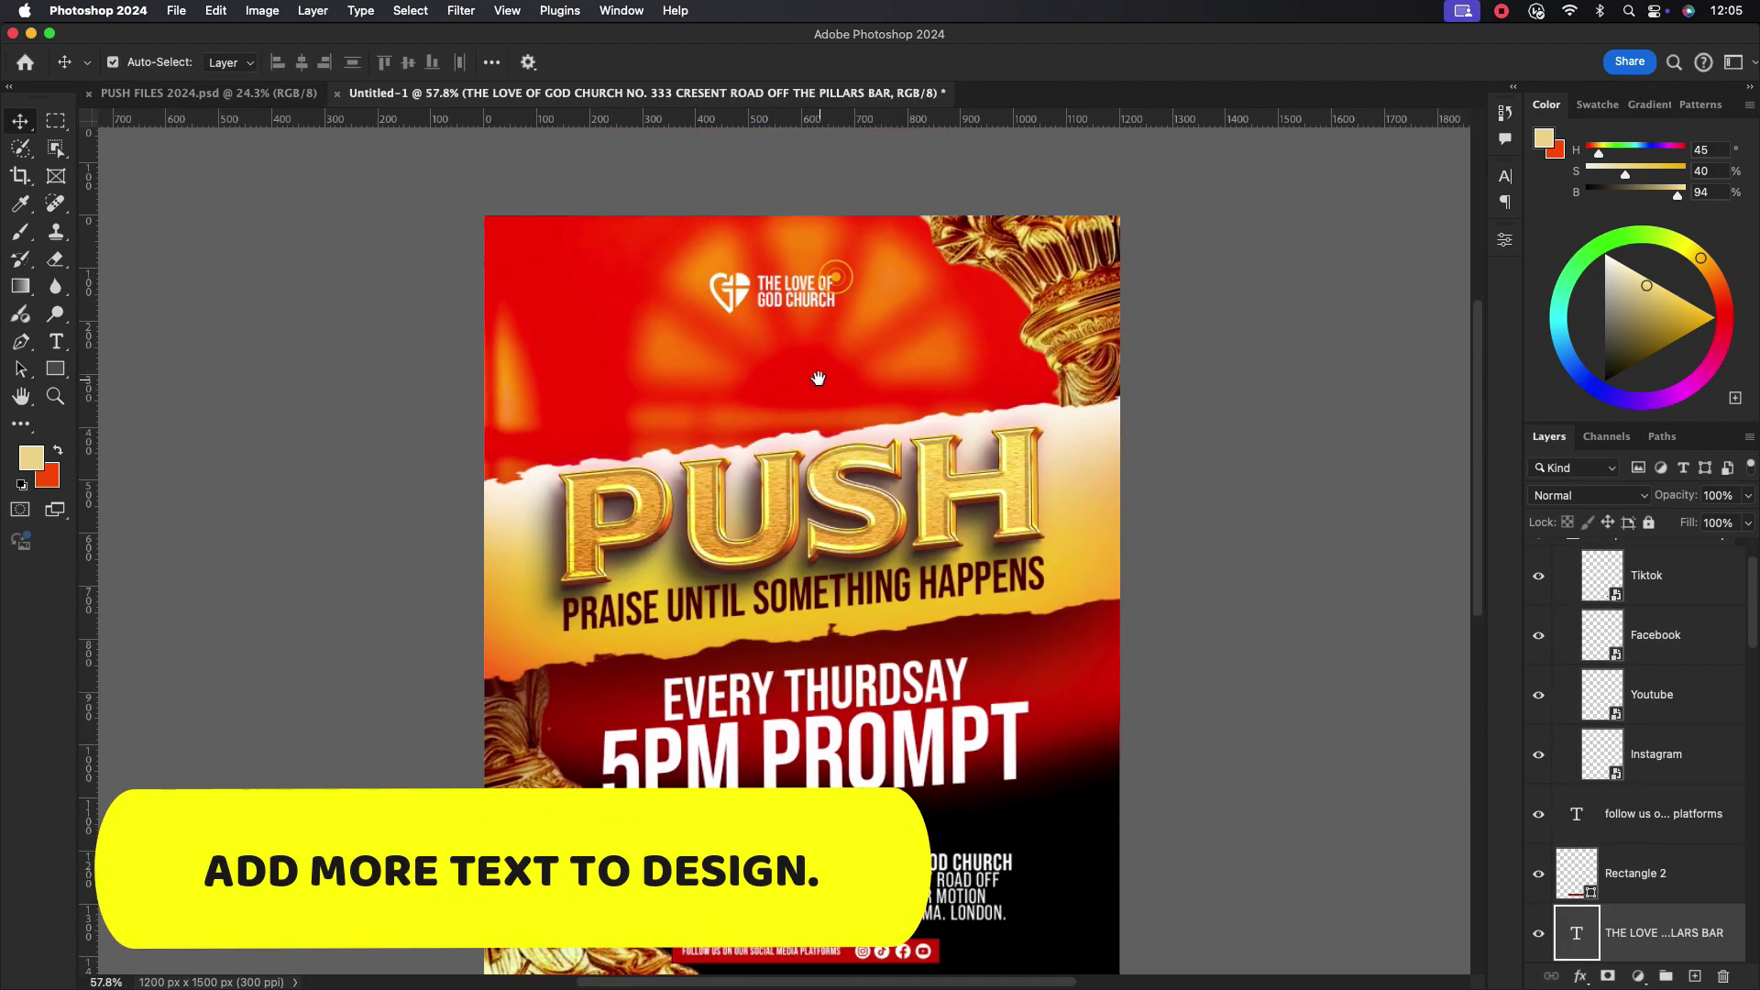
scroll(122, 329, "down", 1)
key("t")
left_click(729, 316)
type("PRESEB")
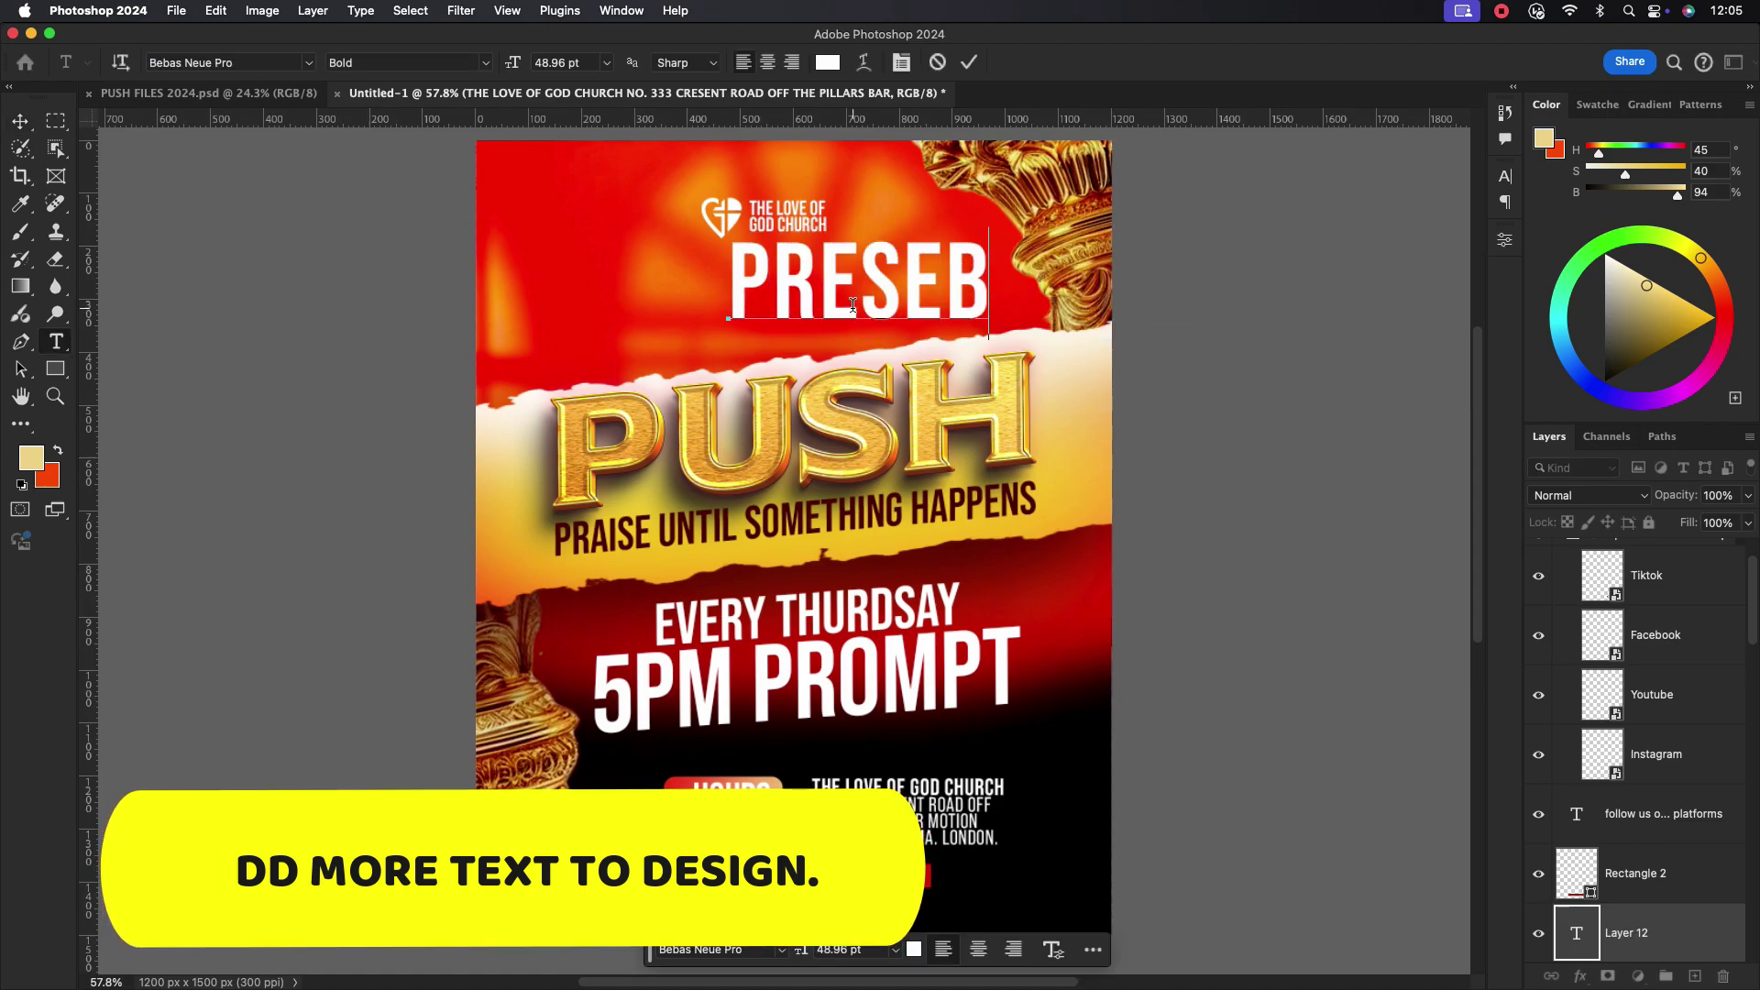
key("BackSpace")
type("E")
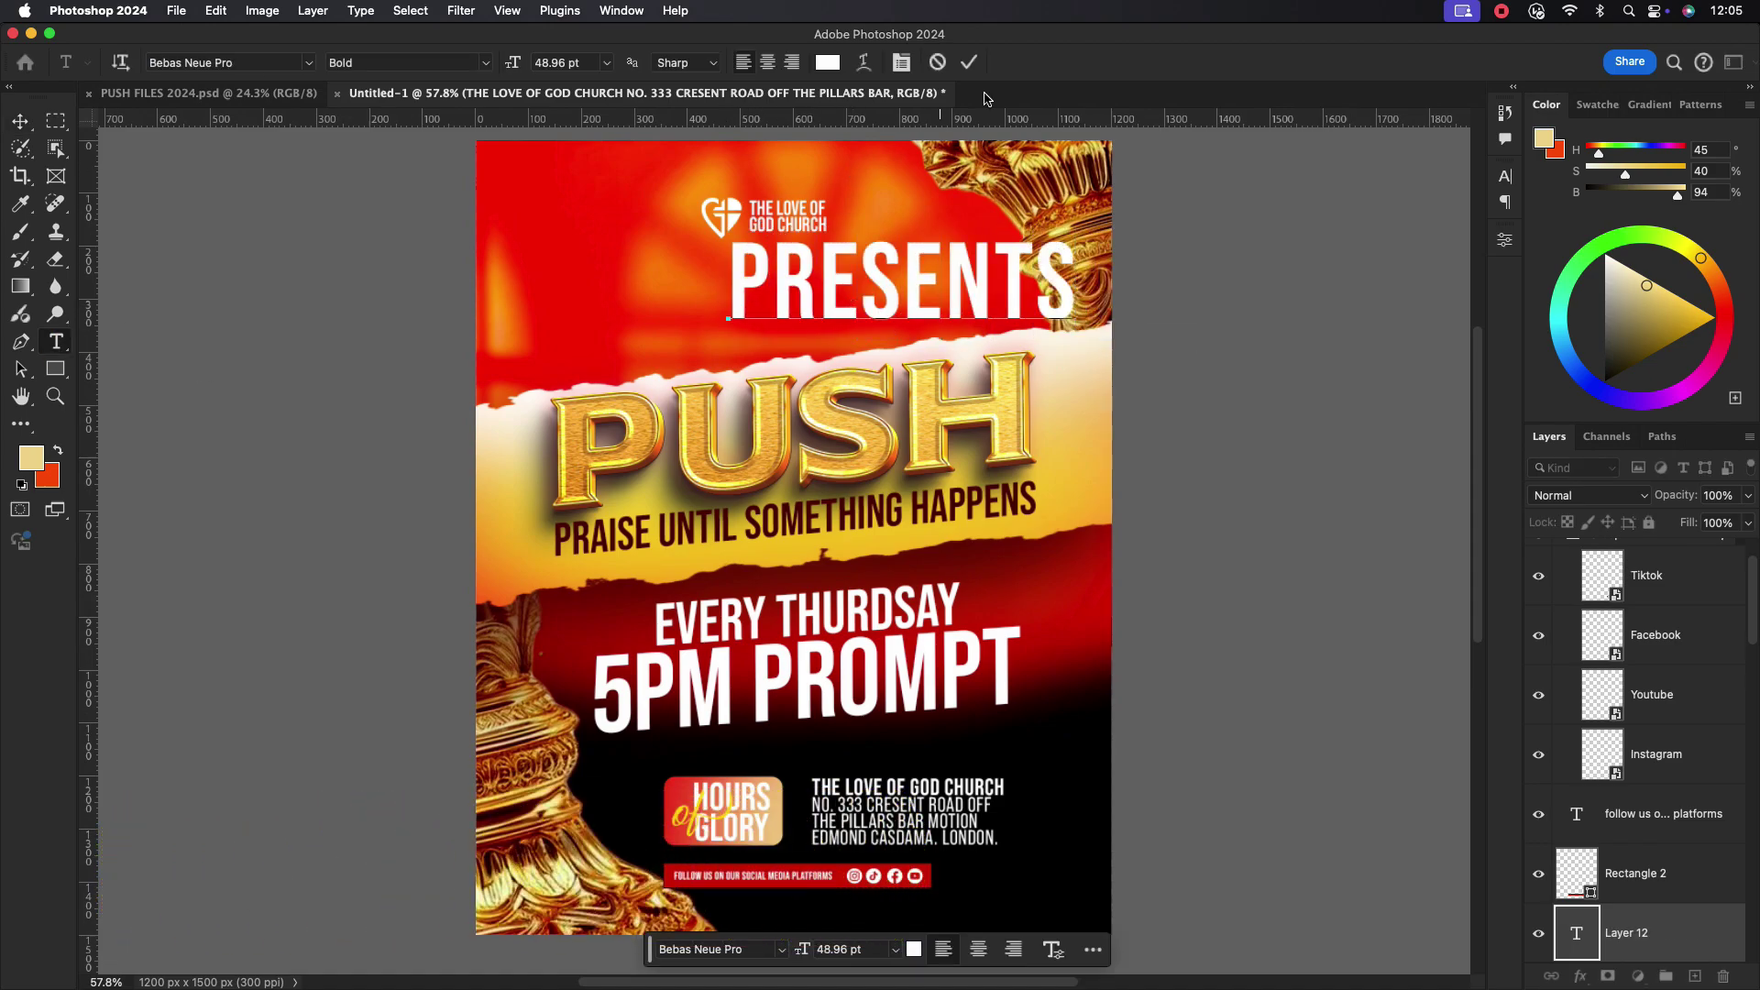
left_click(969, 62)
- Scale the PRESENTS text down to a small line under the logo and set its tracking to 800
left_click(21, 122)
key("super+t")
left_click_drag(1079, 273, 809, 300)
left_click(1015, 61)
left_click(1505, 176)
type("80")
- Clip a Color Balance adjustment to the PUSH title layer with midtones at +44 toward red and -43 toward yellow
left_click(1004, 419)
left_click(1670, 846)
left_click(1639, 977)
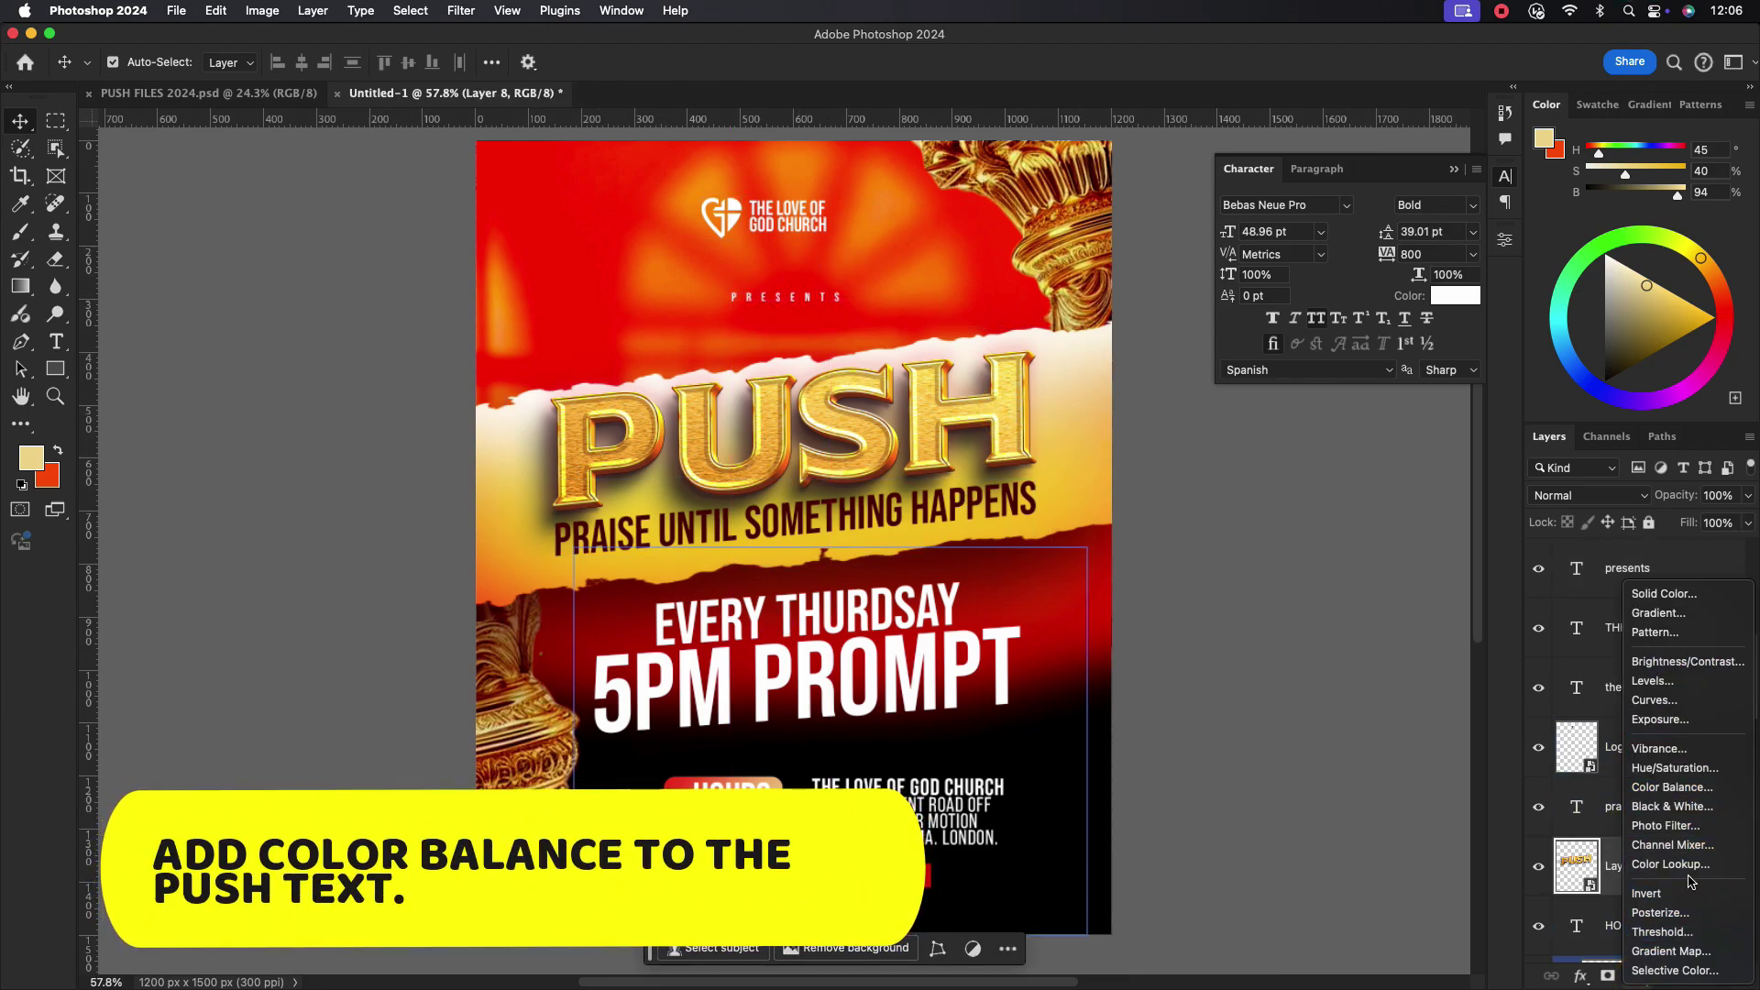
left_click(1671, 788)
left_click(1321, 544)
left_click_drag(1321, 409, 1266, 410)
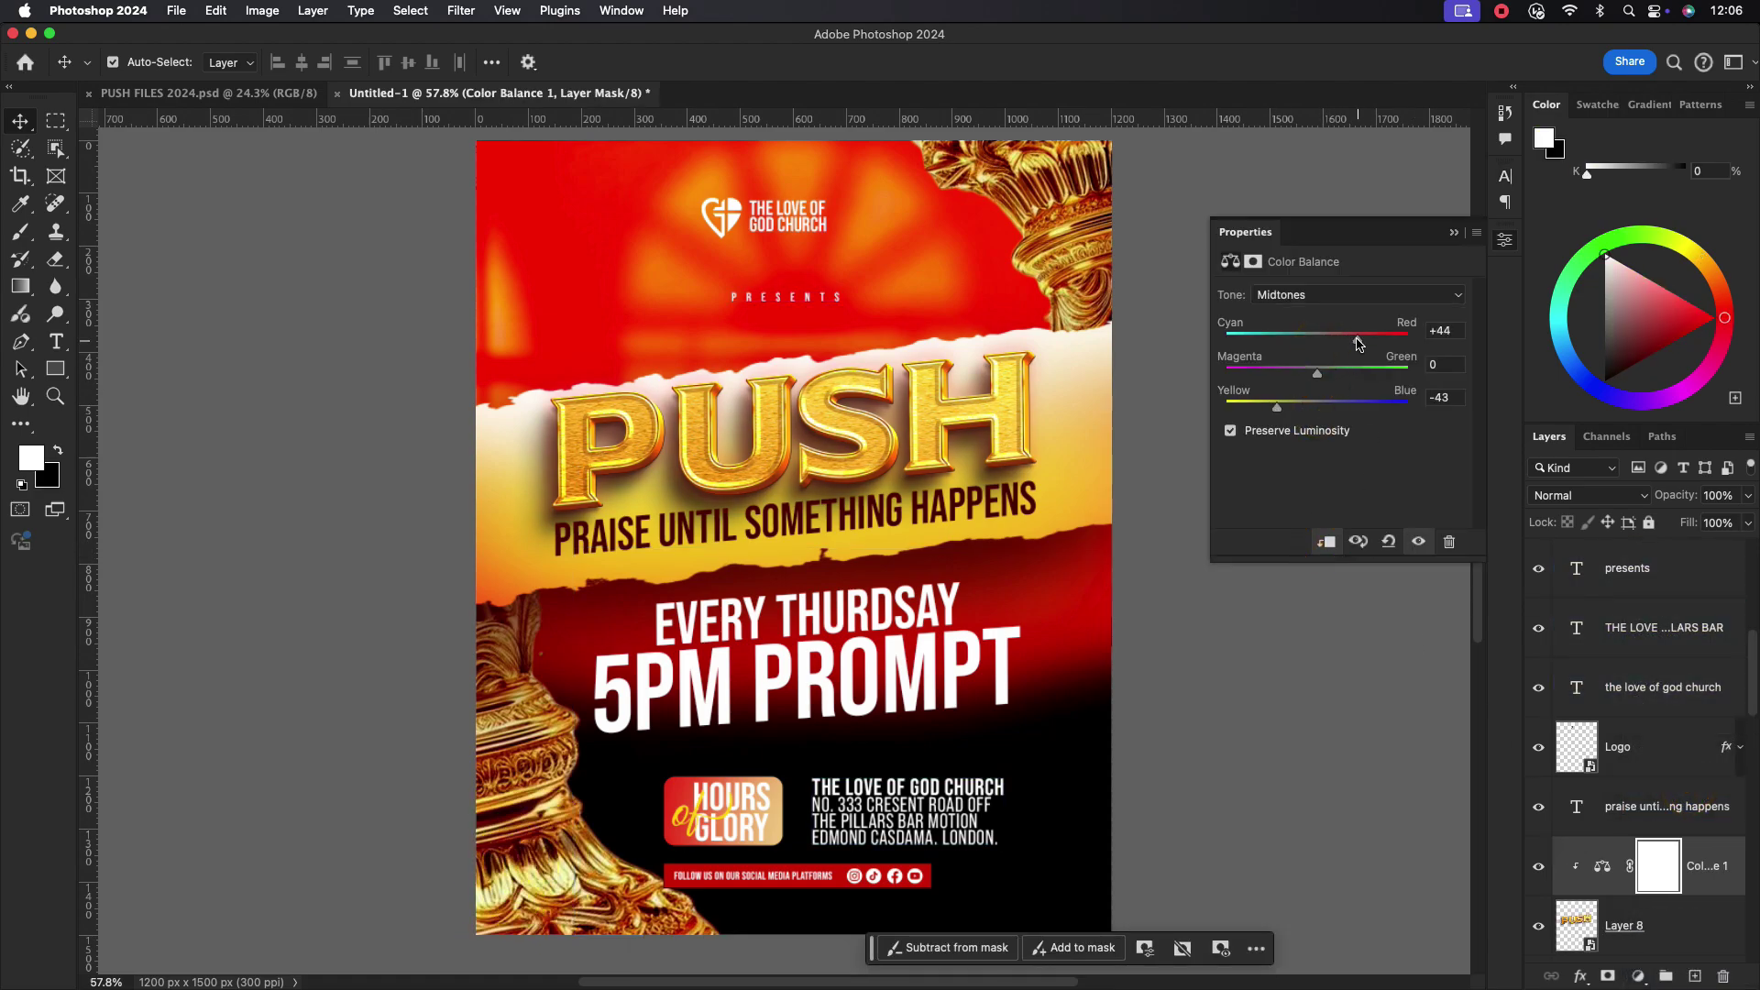
- Set the PUSH title's shadow color balance to -19 cyan-red, -8 magenta-green and +22 yellow-blue
left_click(1369, 300)
left_click(1309, 286)
left_click(1355, 295)
left_click(1324, 306)
mouse_move(1318, 407)
left_mouse_down()
mouse_move(1296, 409)
mouse_move(1355, 414)
mouse_move(1337, 415)
left_mouse_up()
left_click(1338, 294)
left_click(1311, 249)
left_click_drag(1339, 350, 1278, 361)
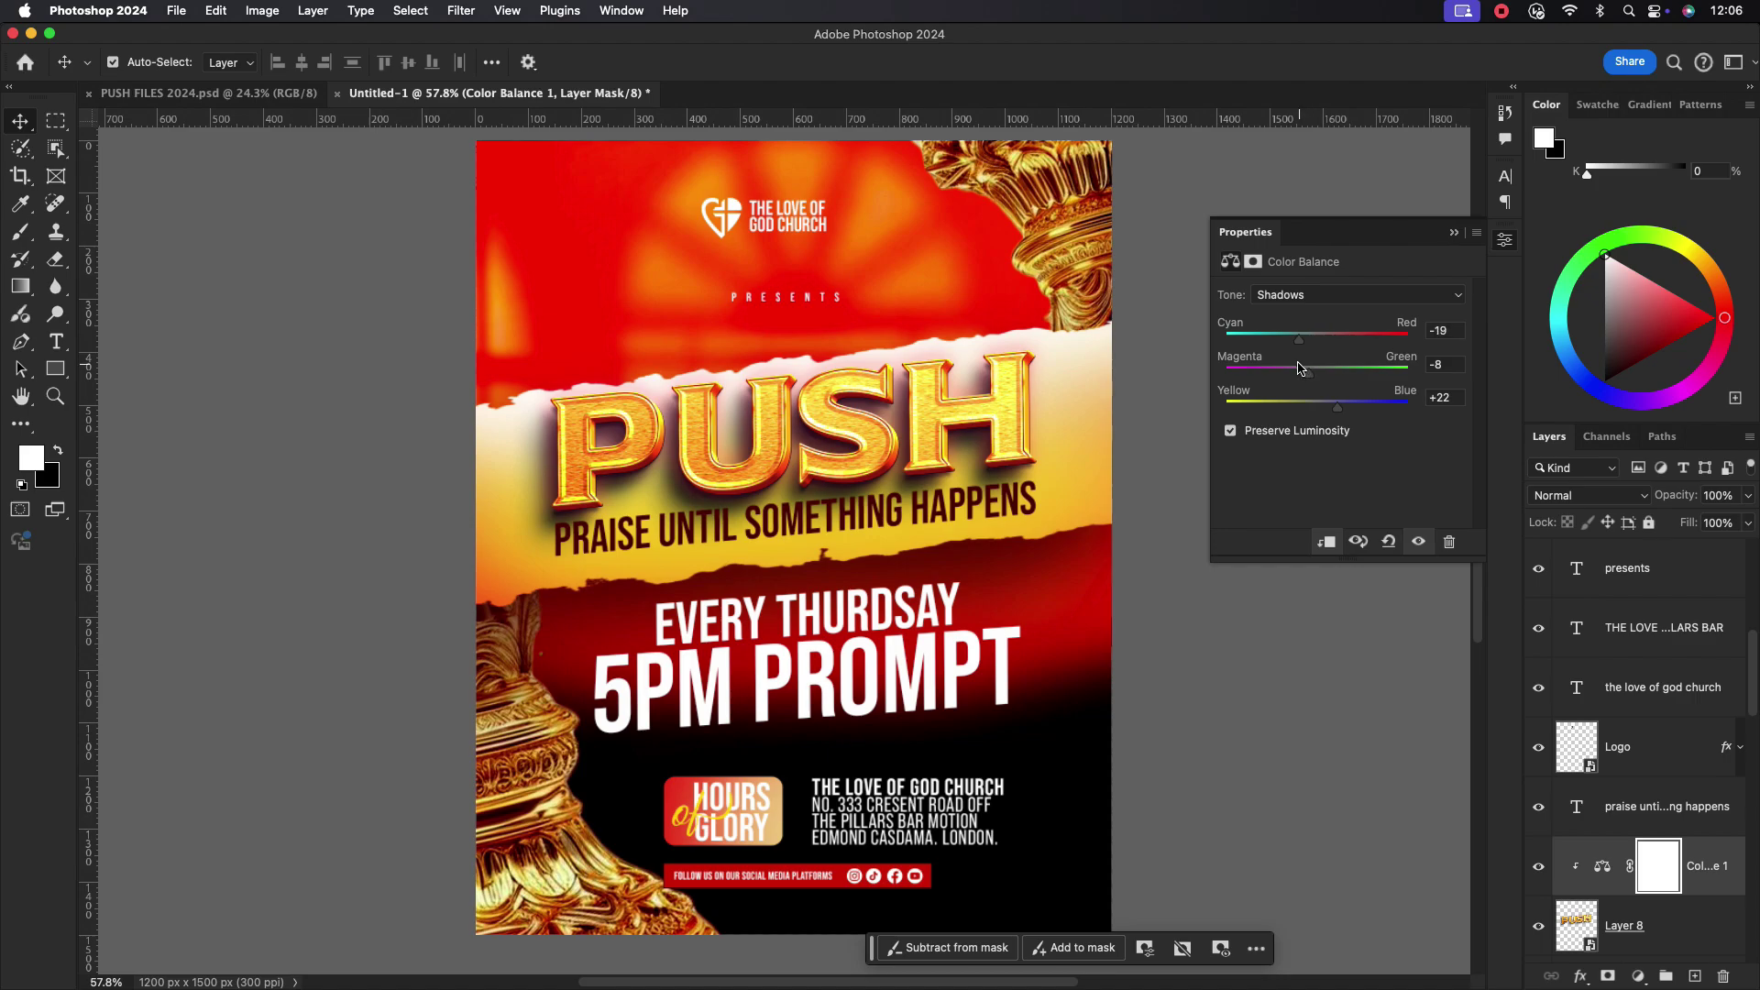
left_click(1454, 232)
- Add a Levels adjustment above the Curves layer with shadow input 77 and midtone 1.37, pulling in the highlight input slightly
scroll(927, 522, "down", 2)
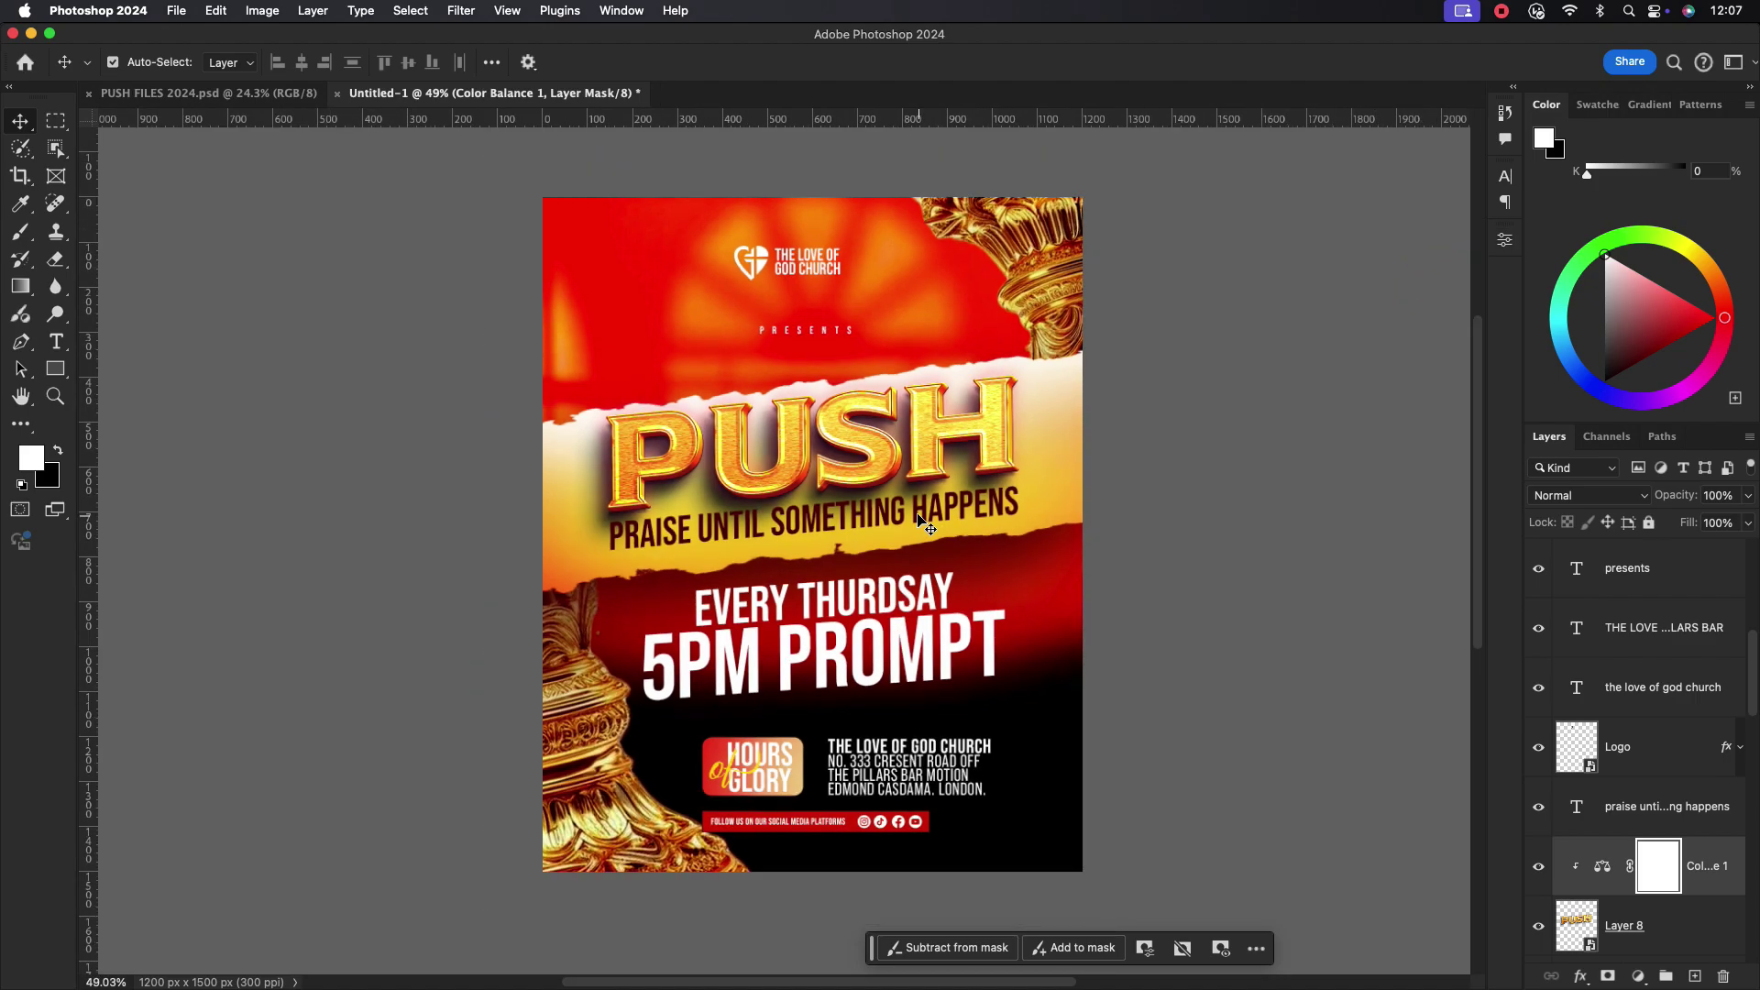
scroll(1641, 734, "down", 4)
left_click(1680, 715)
scroll(1680, 715, "down", 10)
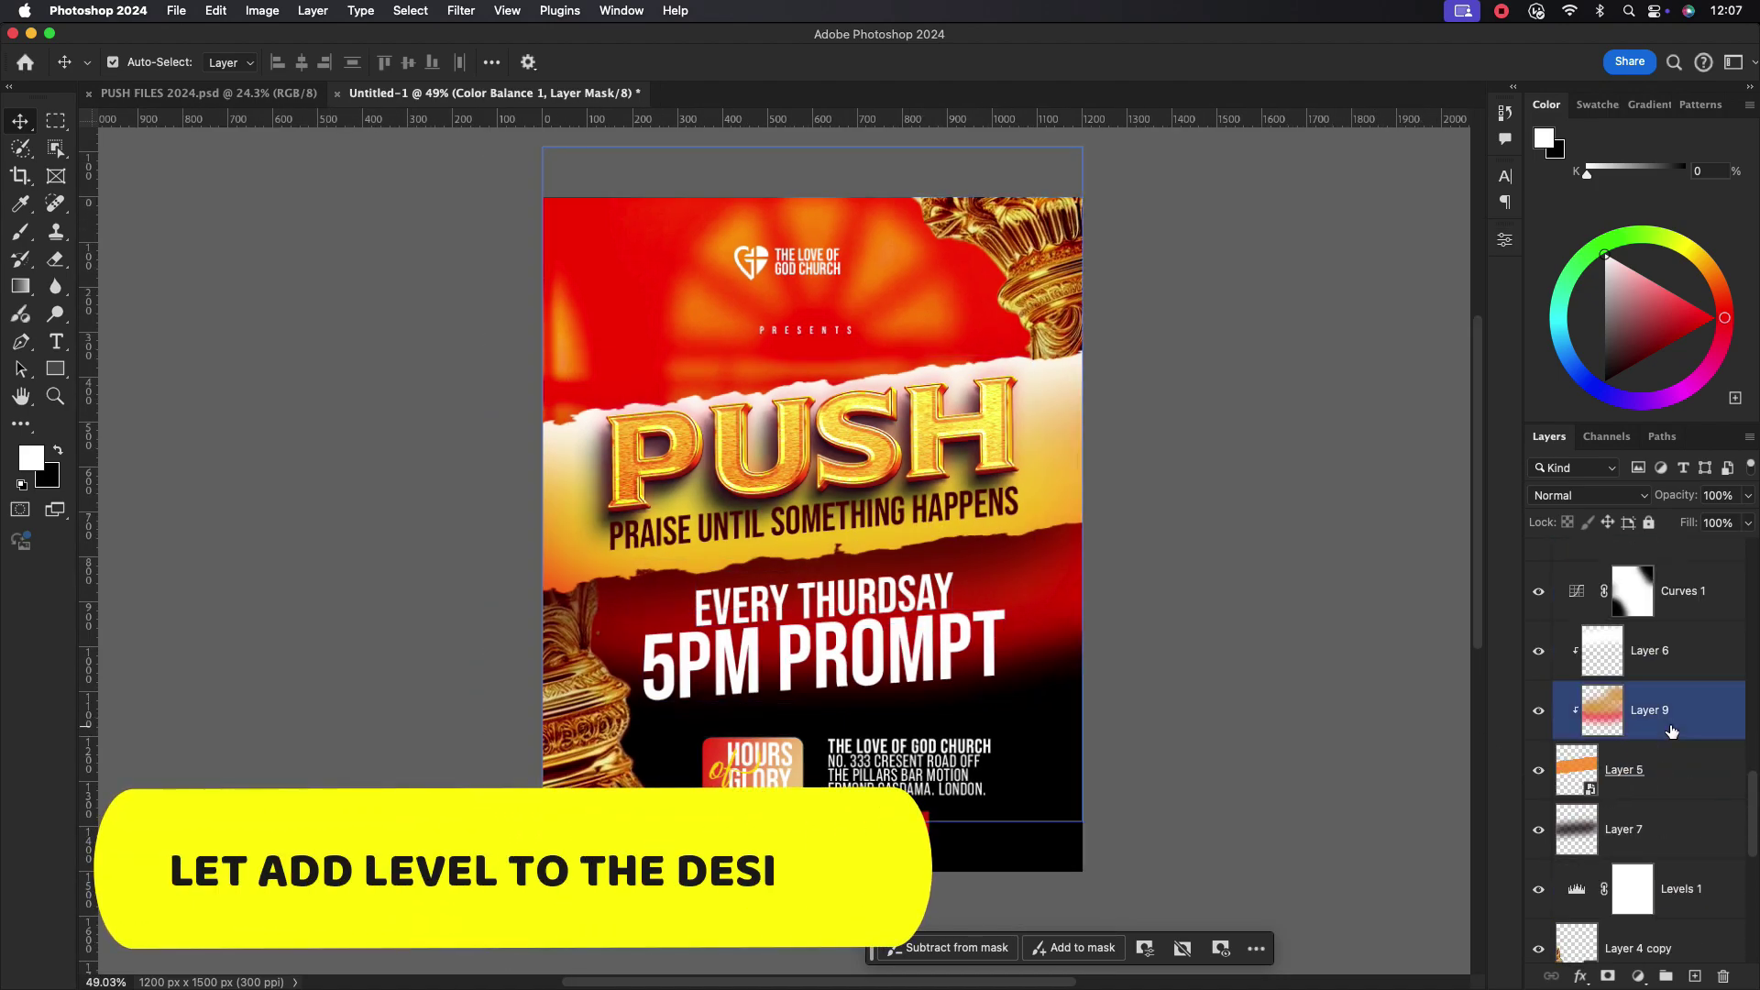
scroll(1679, 726, "up", 3)
scroll(1679, 726, "up", 3)
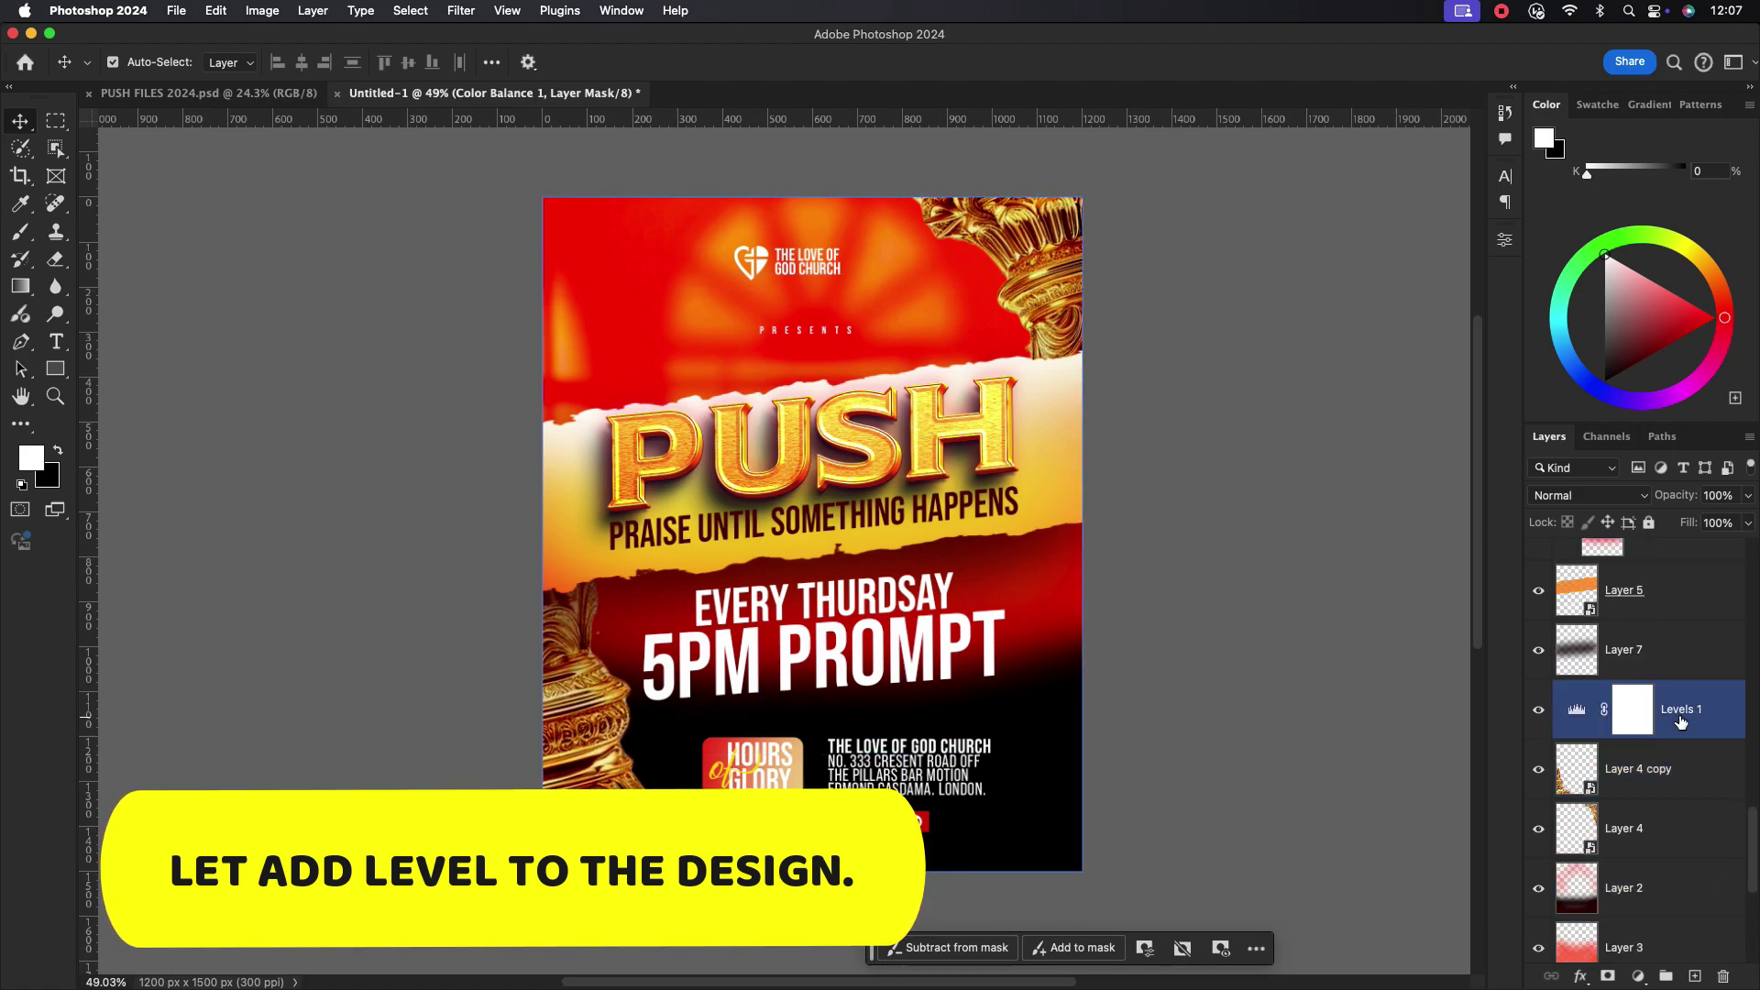
left_click(1682, 702)
scroll(1682, 702, "up", 1)
left_click(1692, 651)
left_click(1638, 977)
left_click(1654, 772)
left_click_drag(1272, 443, 1427, 438)
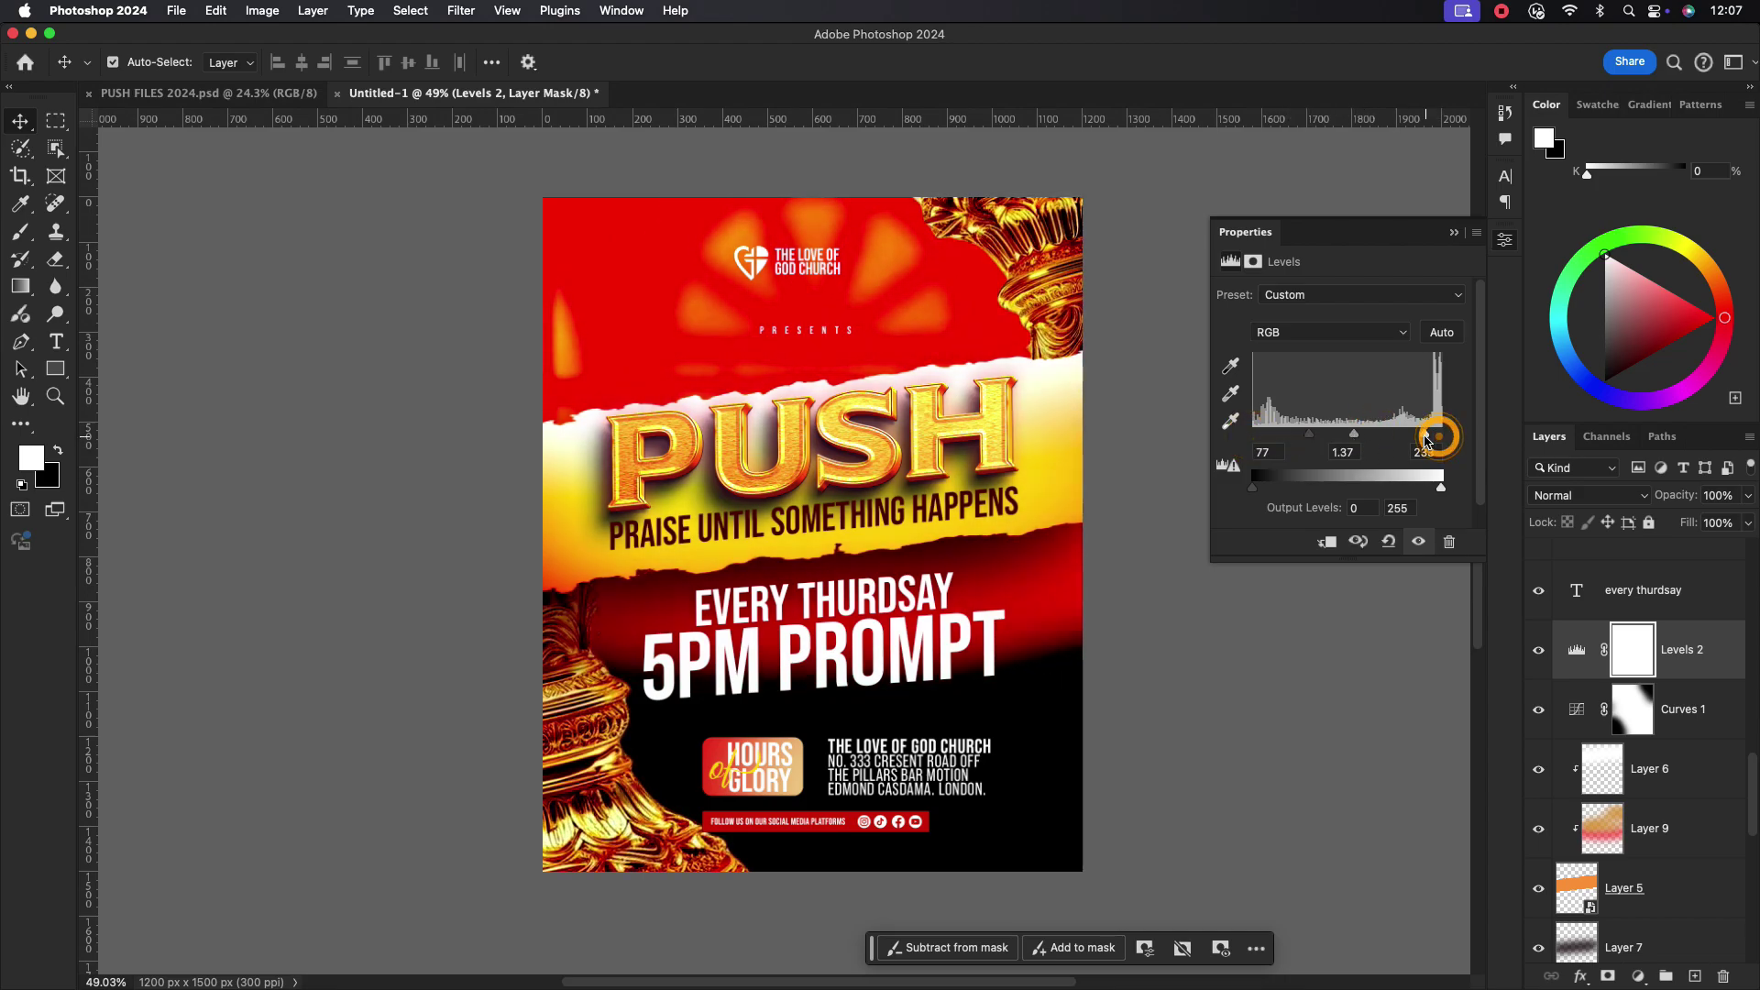
left_click(1454, 235)
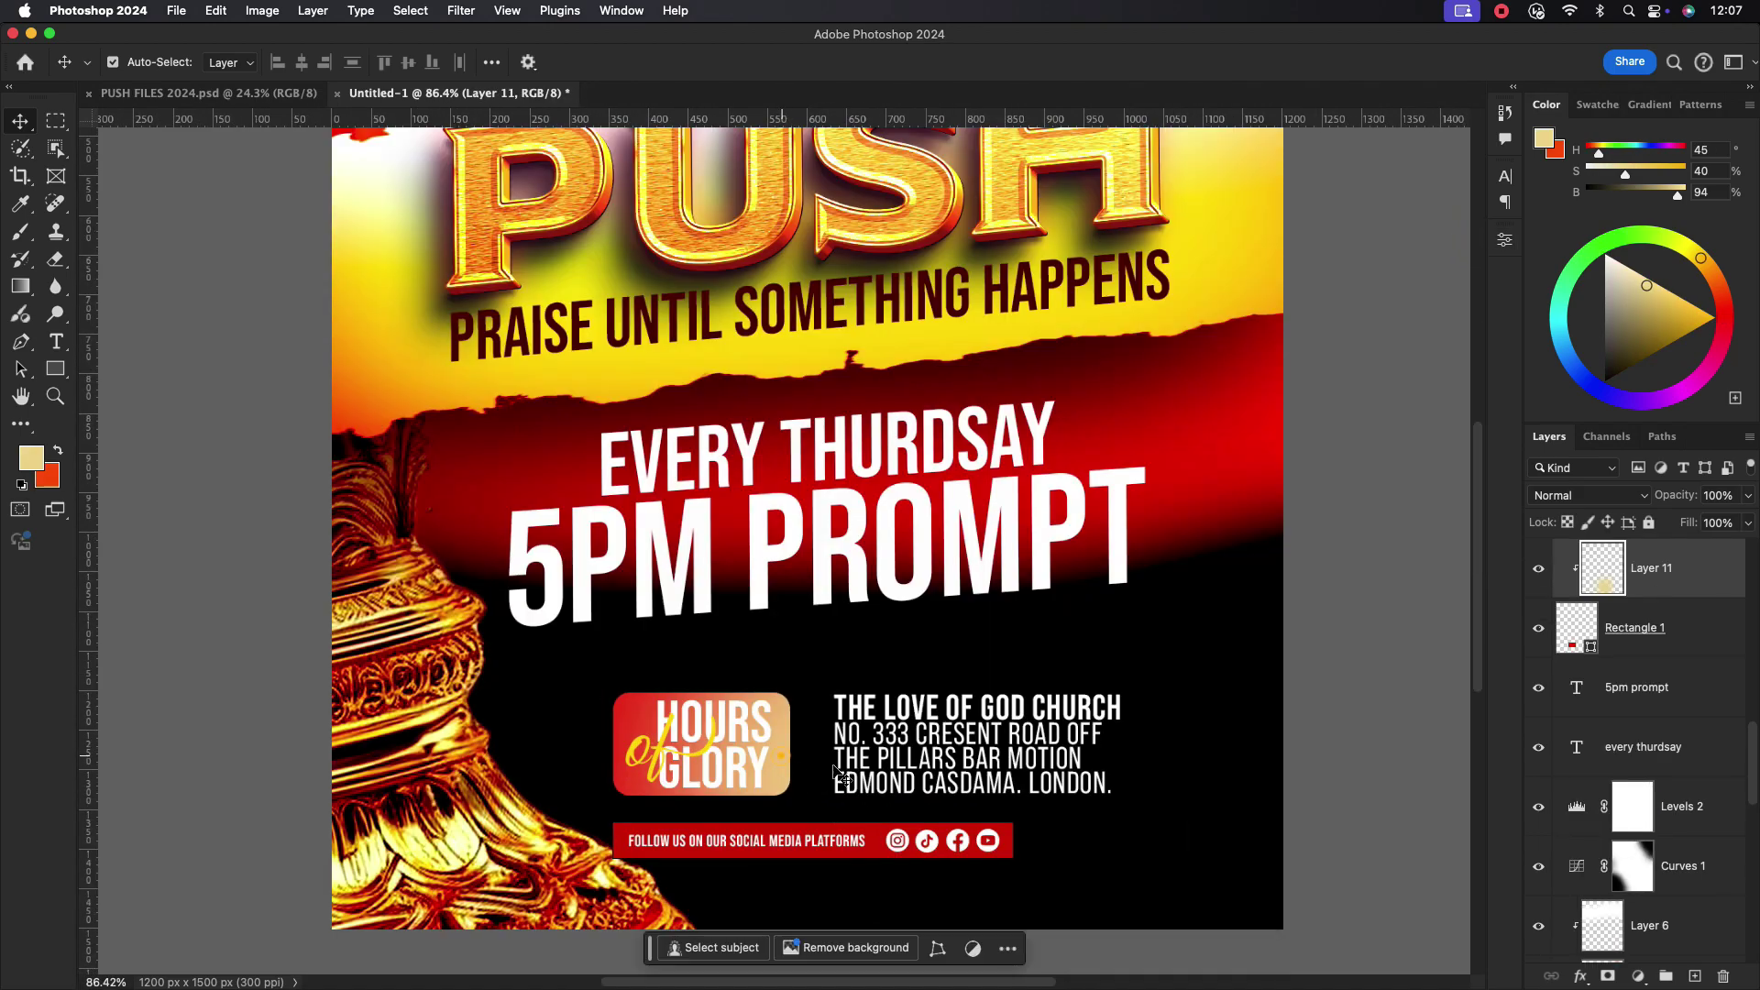
- Lower the fill of the cream glow layer clipped to the Hours of Glory badge
left_click_drag(1742, 518, 1721, 532)
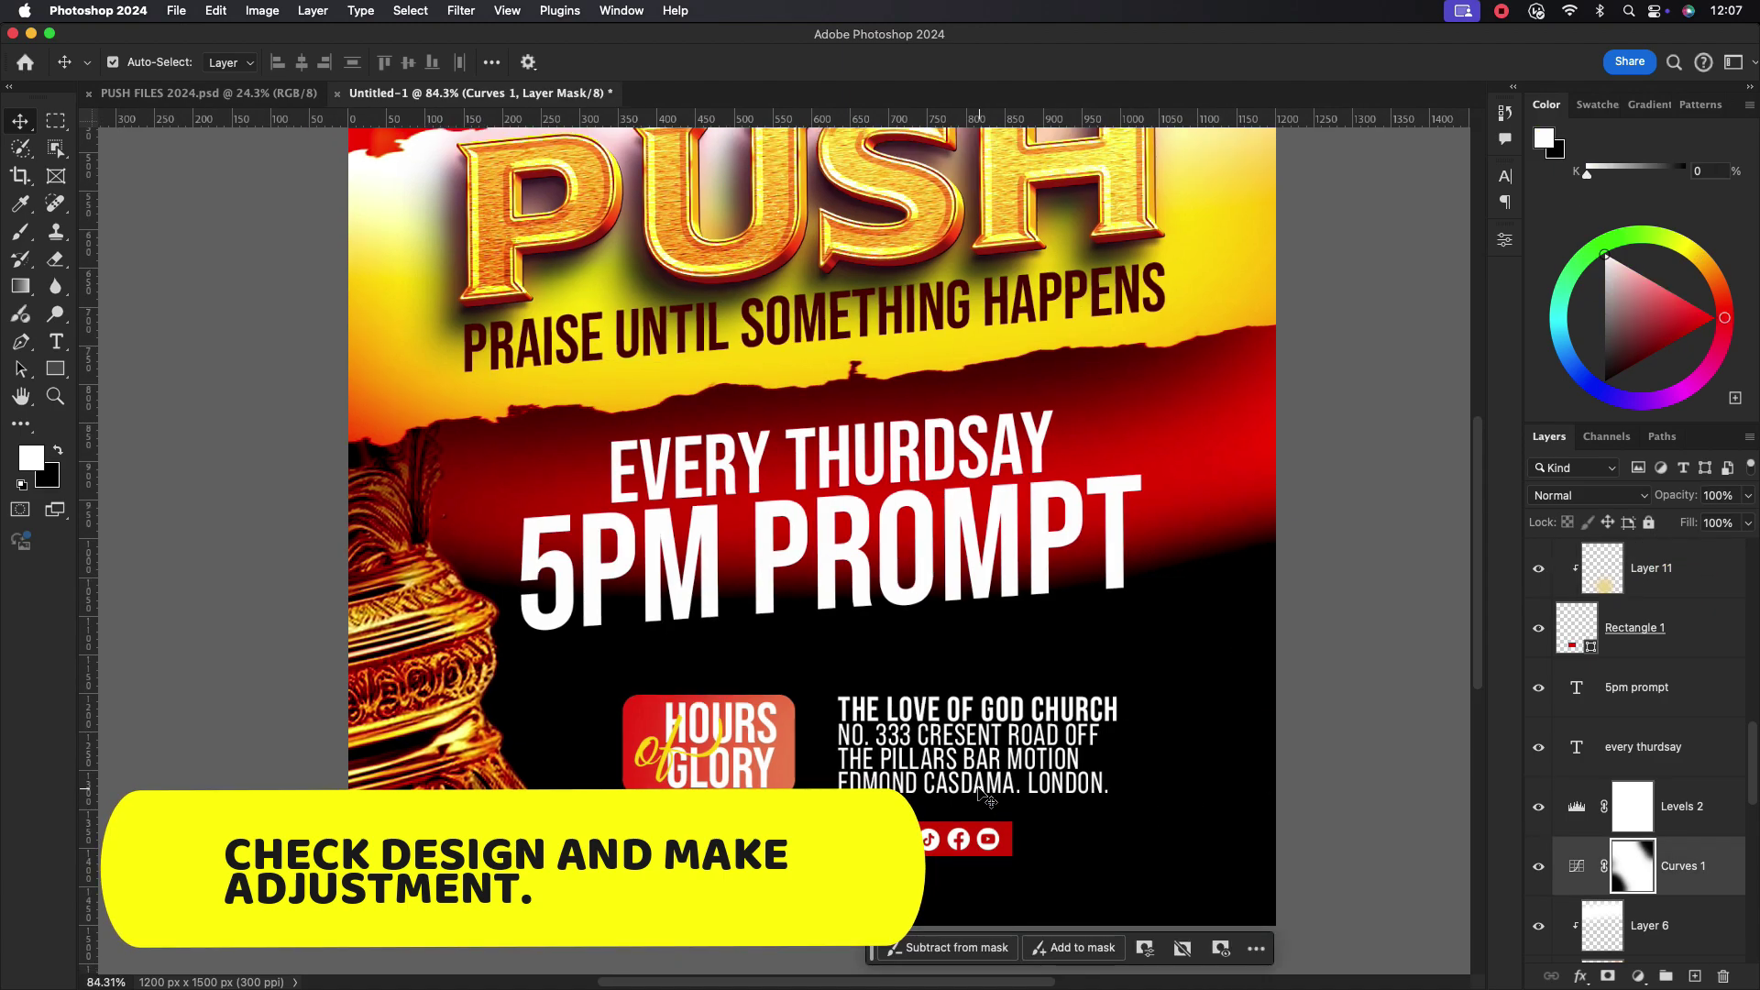
scroll(789, 843, "down", 5)
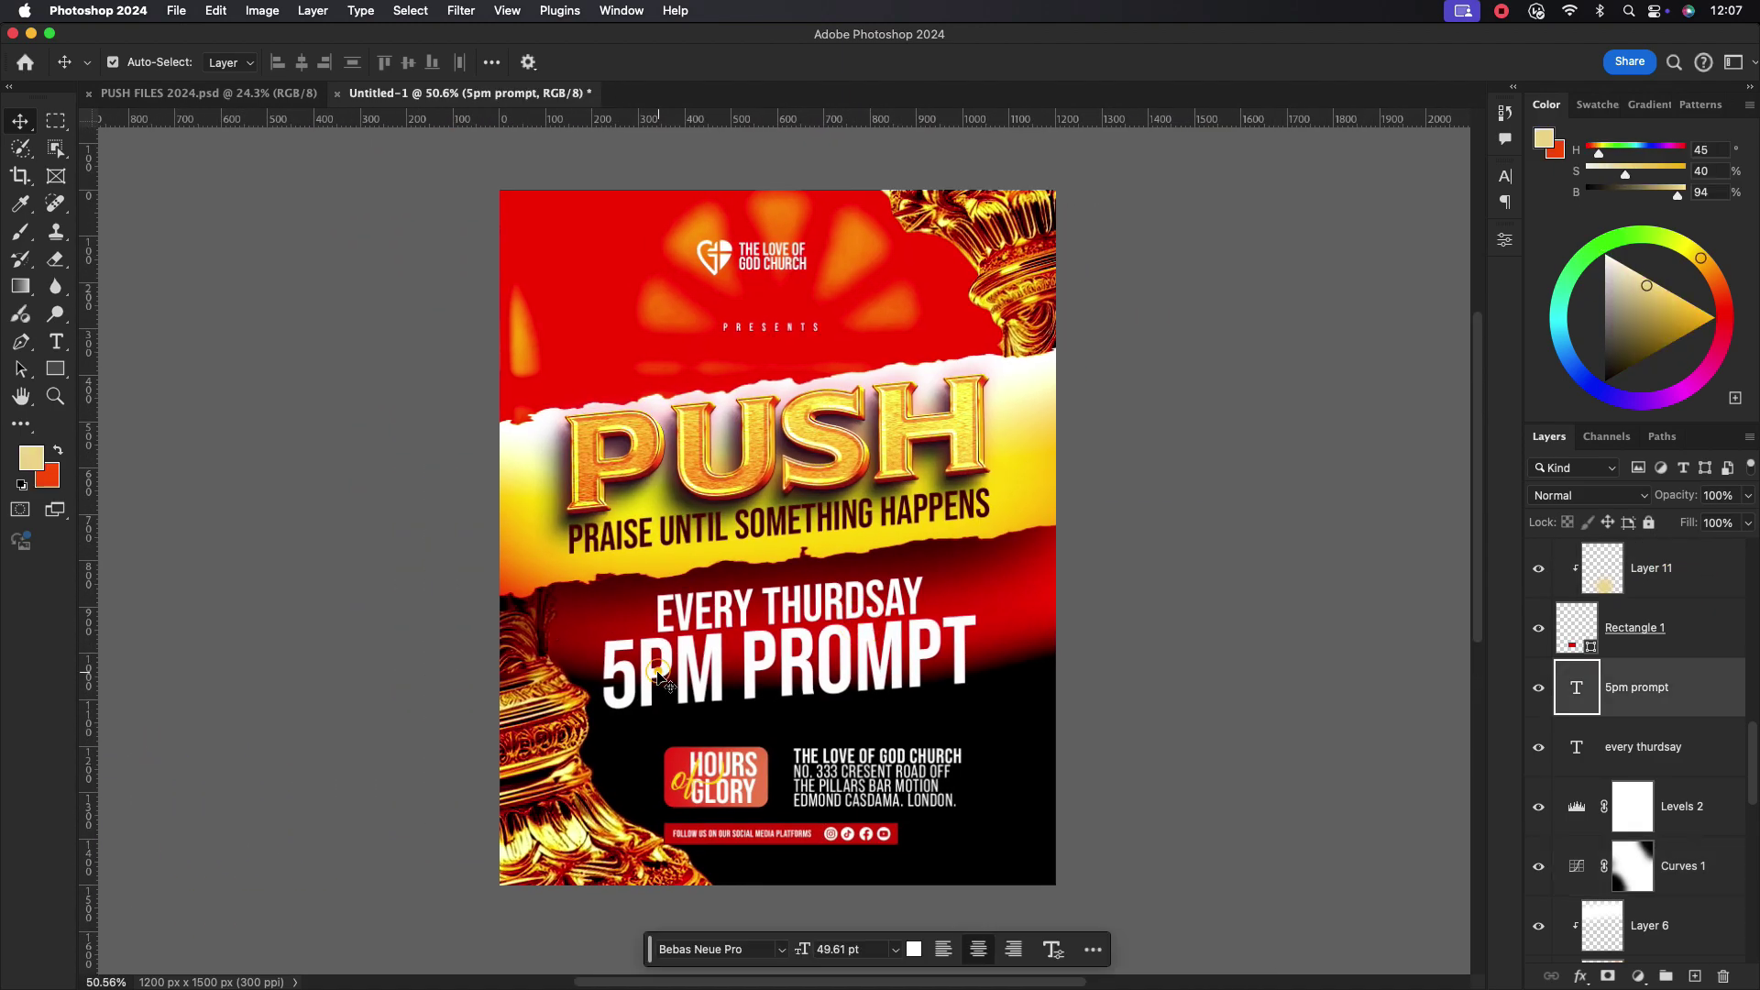
- Recolor only the word "5PM" in the schedule text to golden yellow
triple_click(681, 669)
left_click(681, 670)
left_click_drag(729, 670, 627, 669)
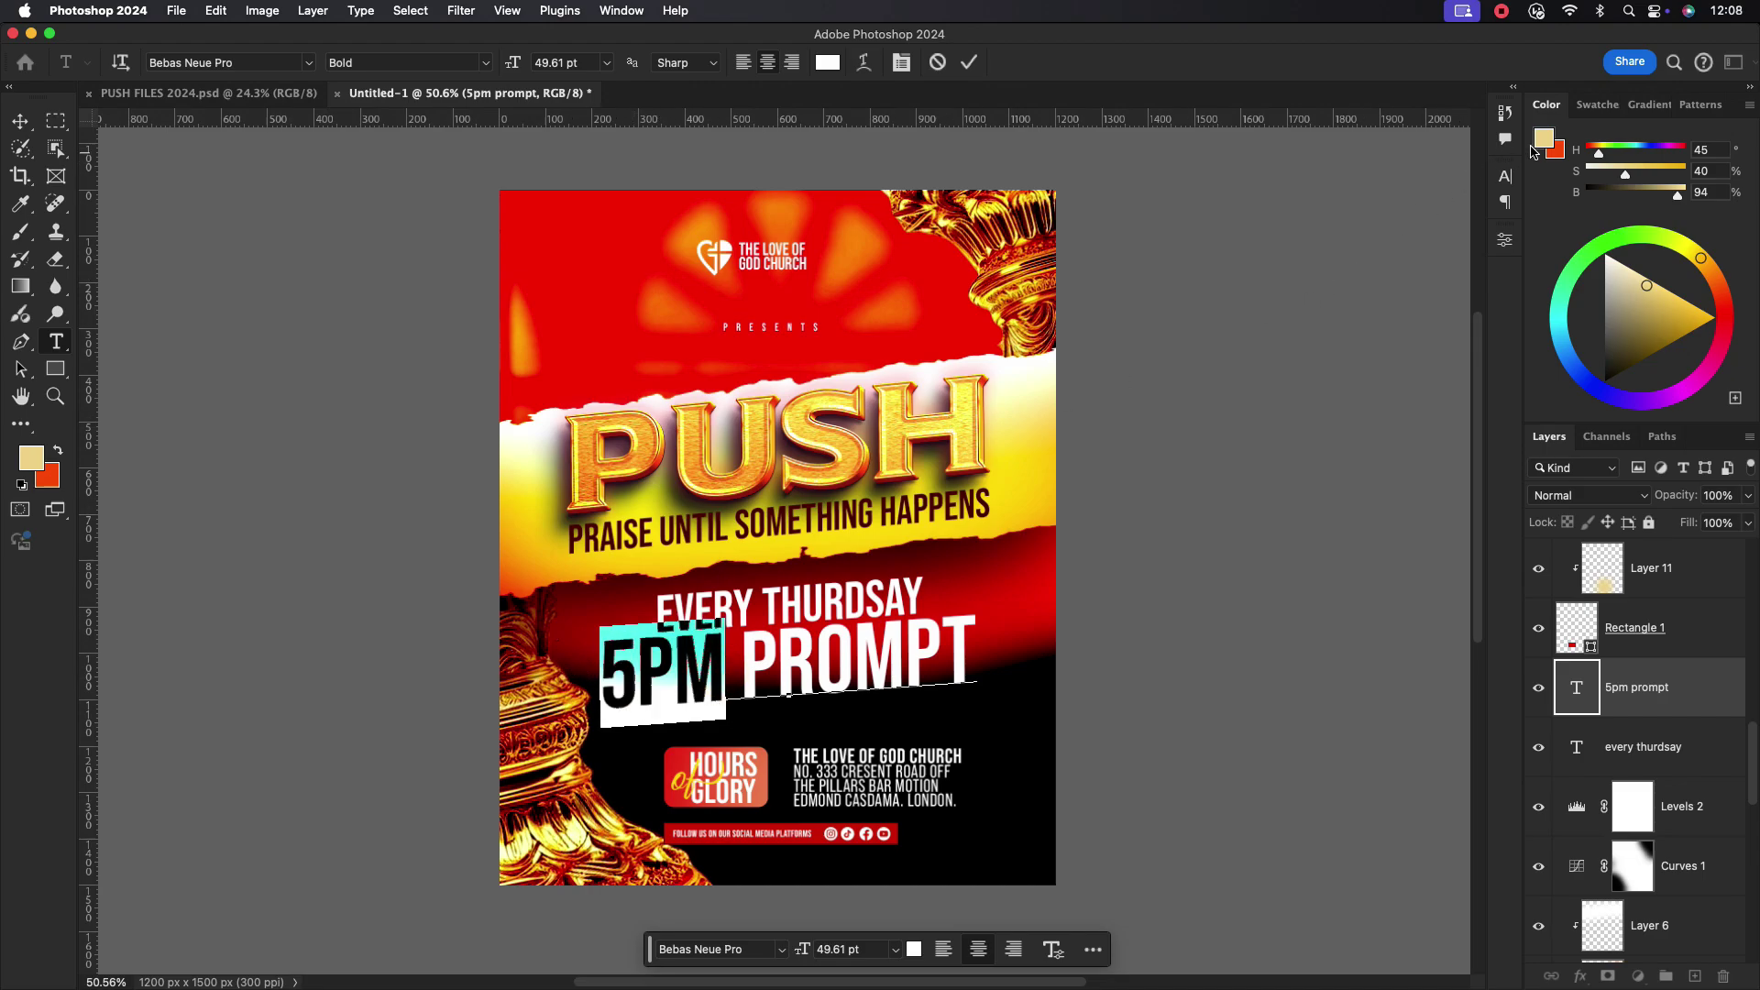
left_click(1505, 176)
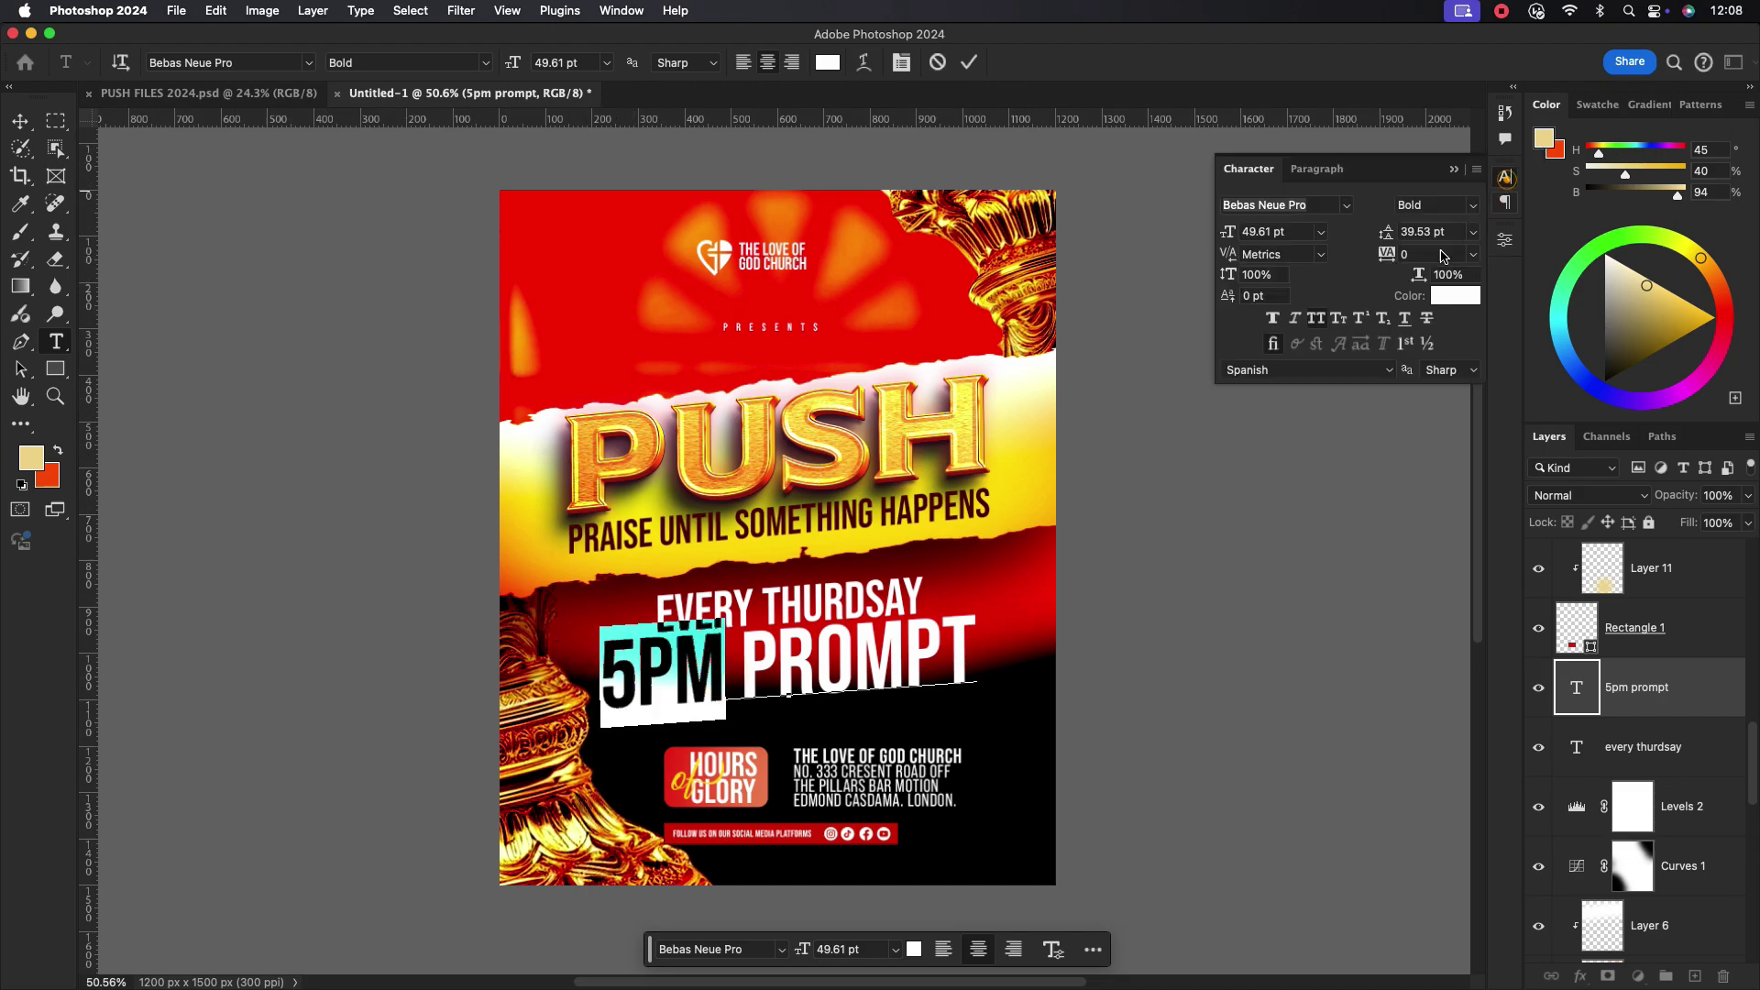
left_click(1449, 294)
left_click(1431, 374)
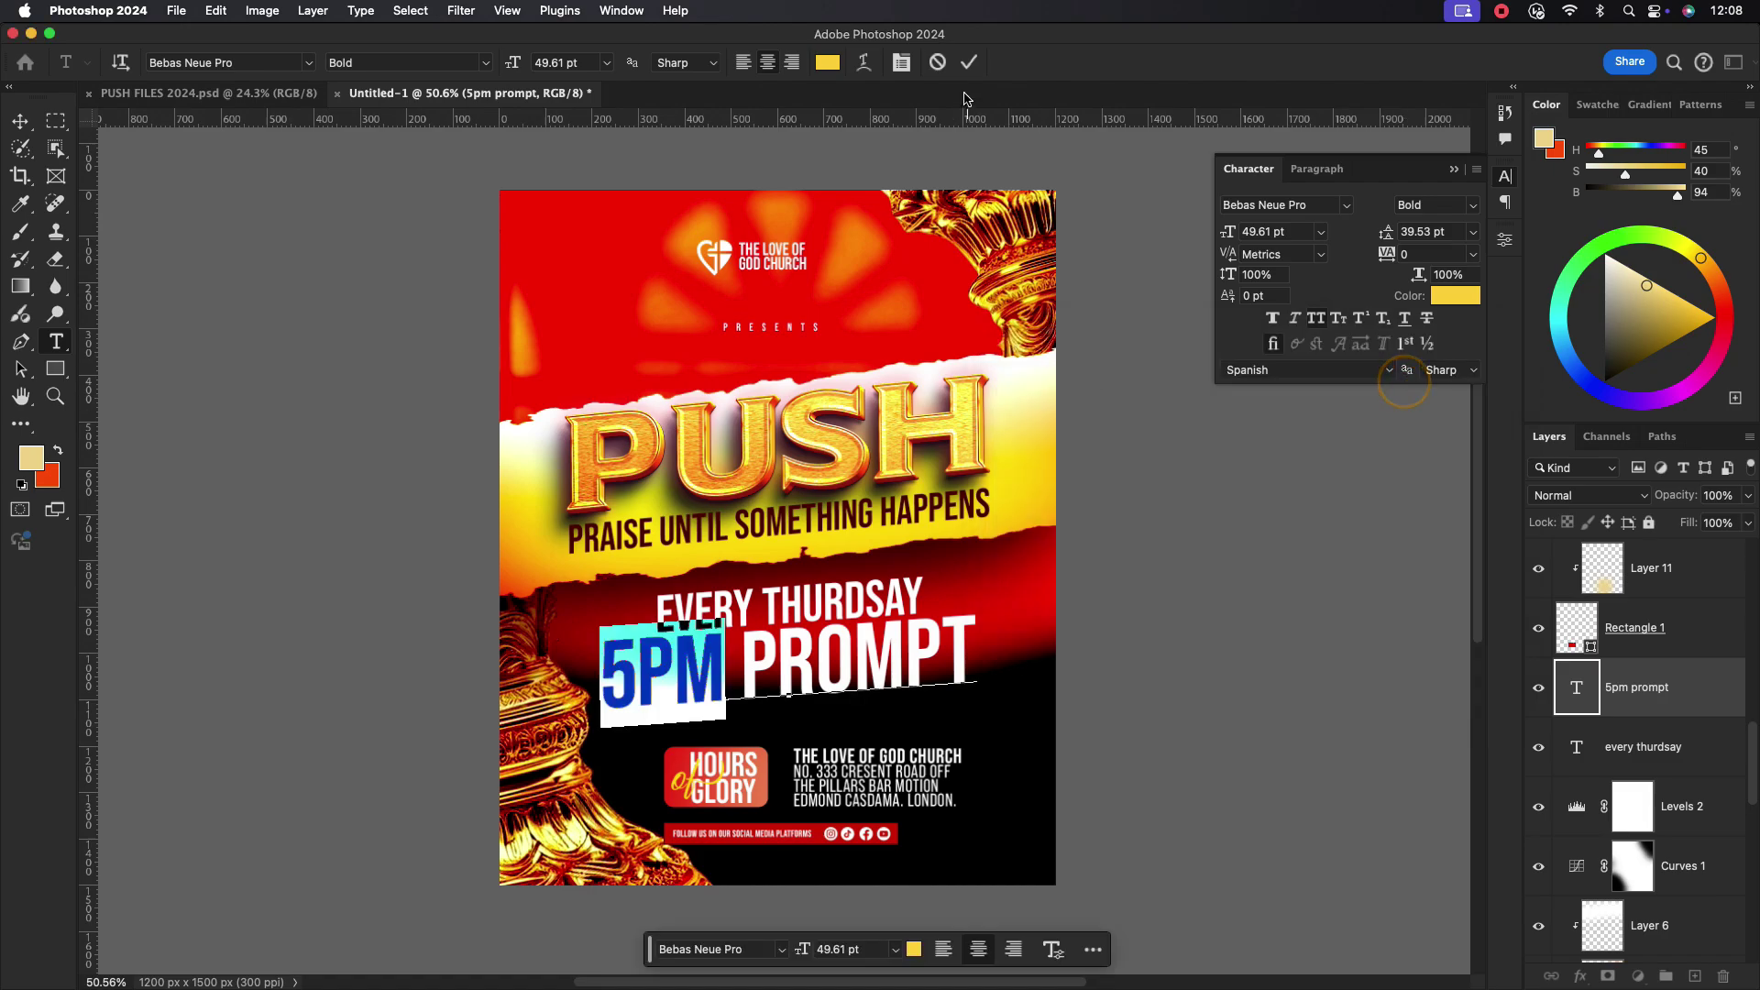
left_click(969, 61)
- Apply faux bold to the word "5PM" in the schedule text
key("v")
double_click(693, 689)
left_click_drag(727, 680, 538, 672)
left_click(1273, 318)
left_click(961, 61)
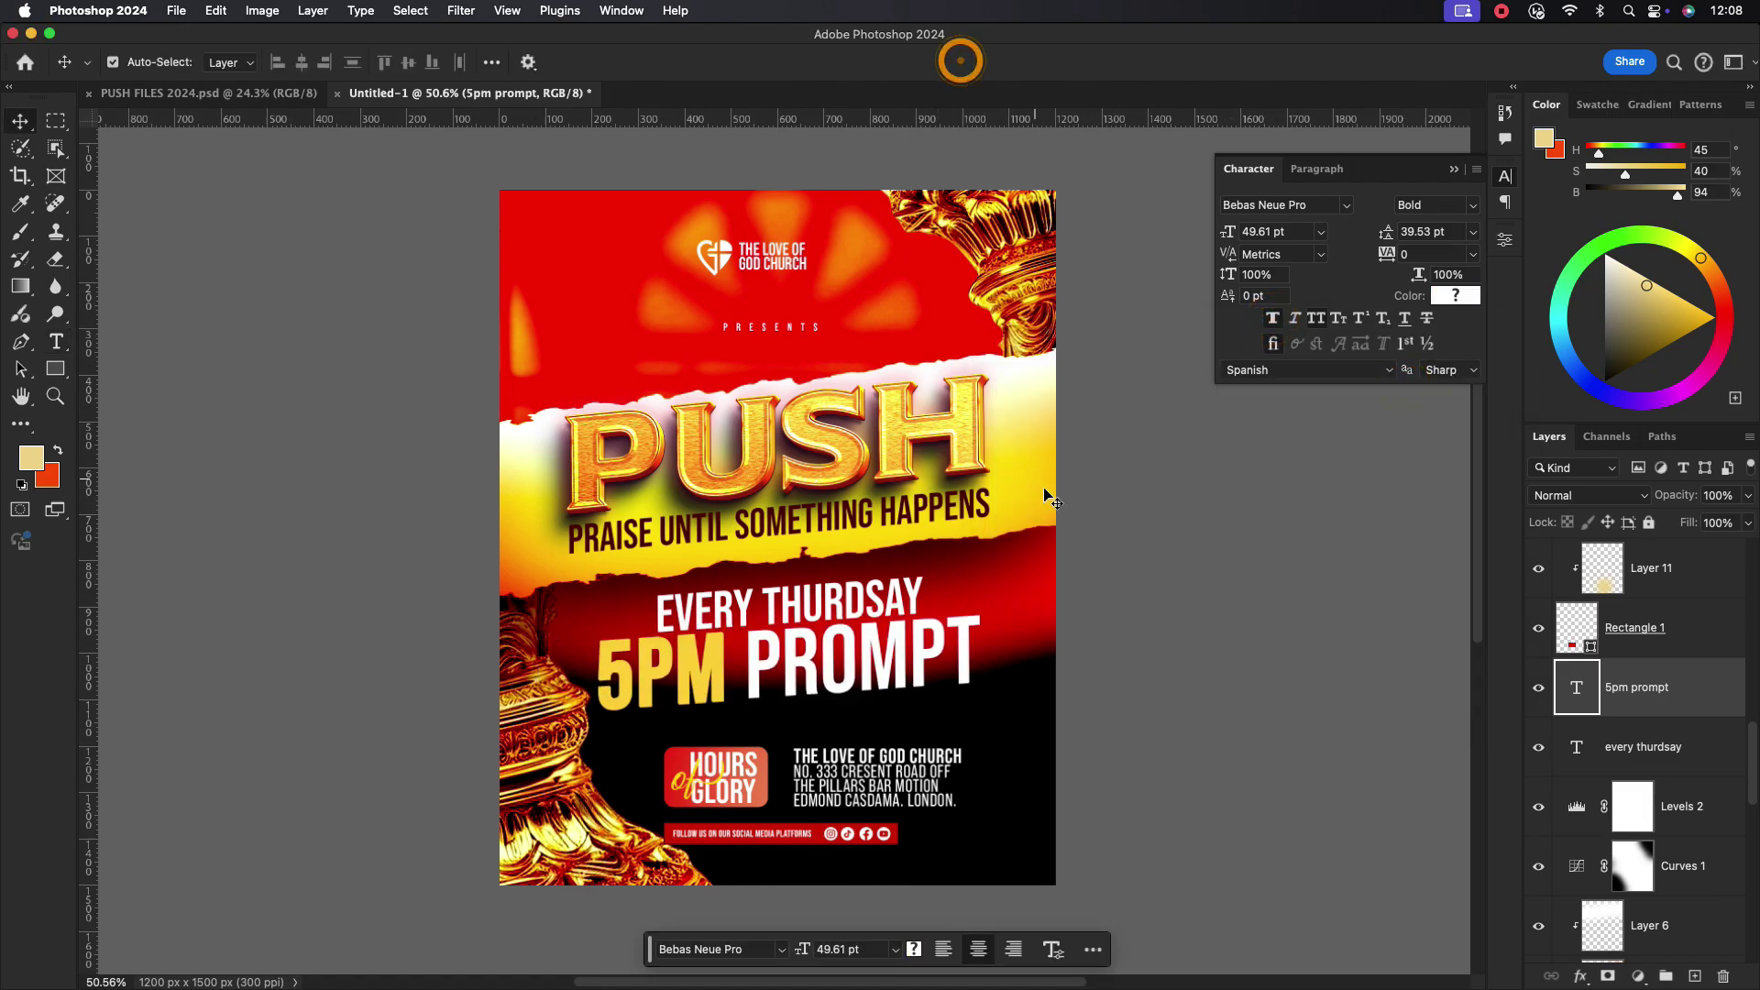
left_click(1454, 171)
- Group the adjustment and background artwork layers that sit below the schedule text
scroll(1669, 697, "down", 5)
left_click(1713, 656)
scroll(1714, 662, "up", 3)
left_click(1701, 709)
scroll(1702, 710, "down", 10)
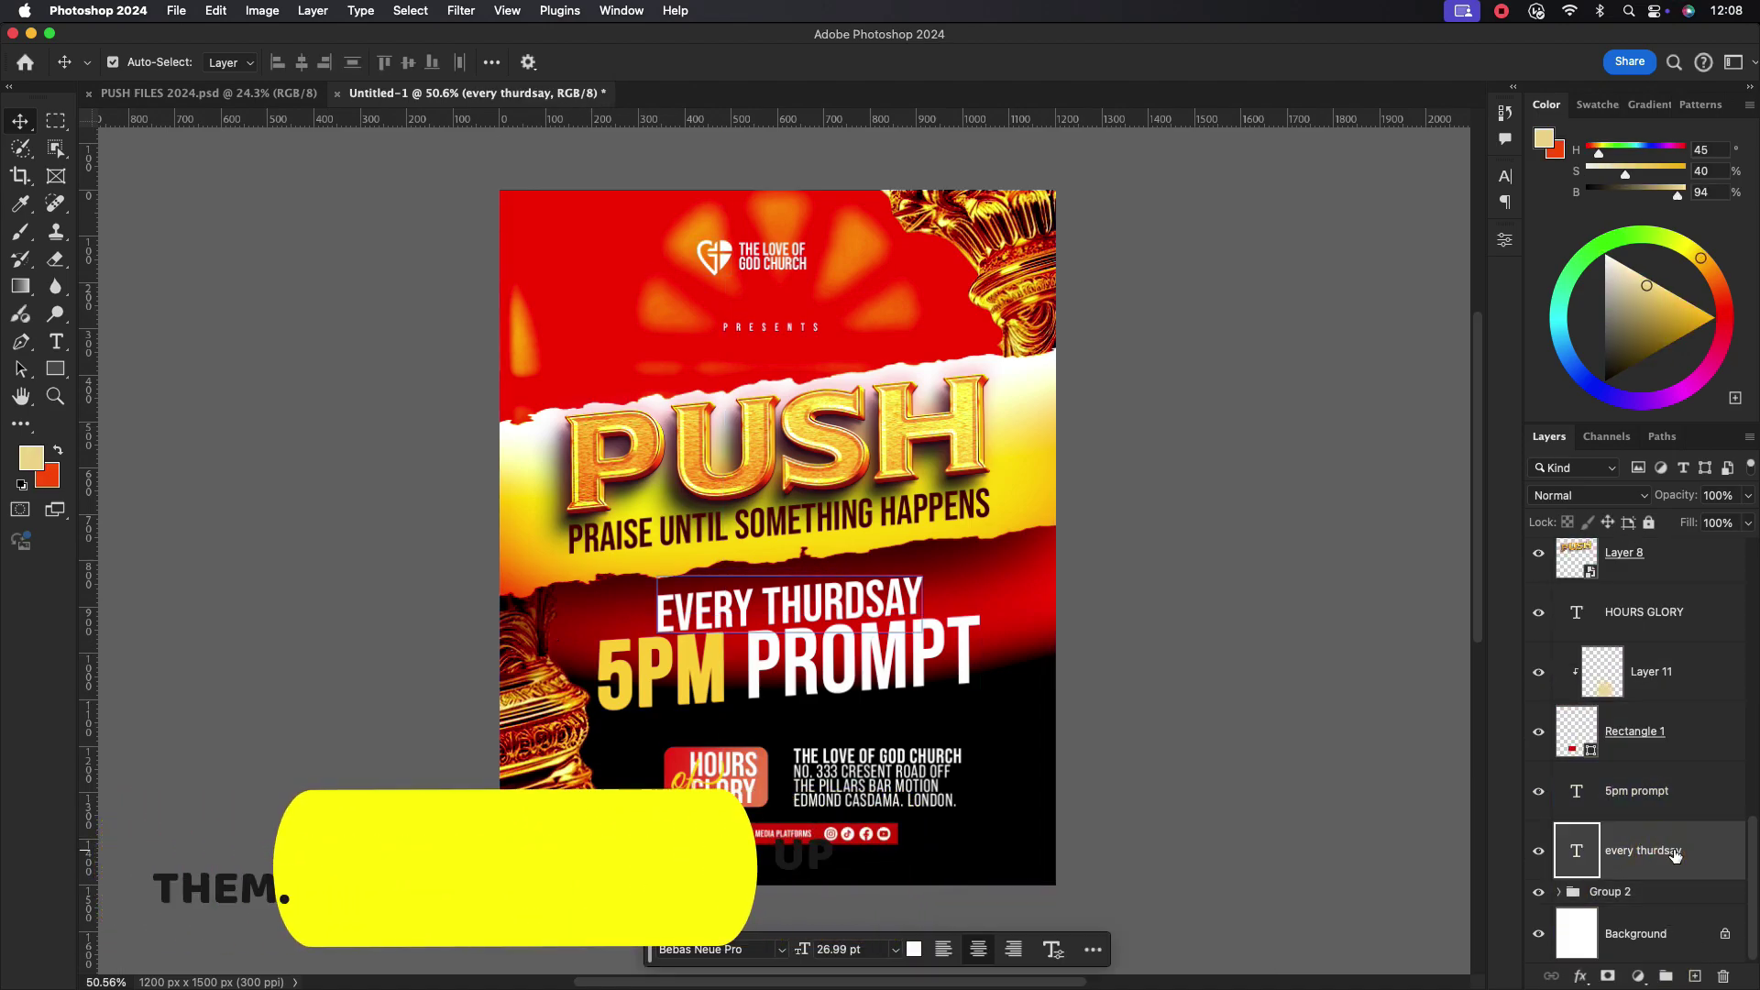
- Group all text, badge and social bar layers above the background group, then toggle the background group's visibility to check it
key("ctrl+g")
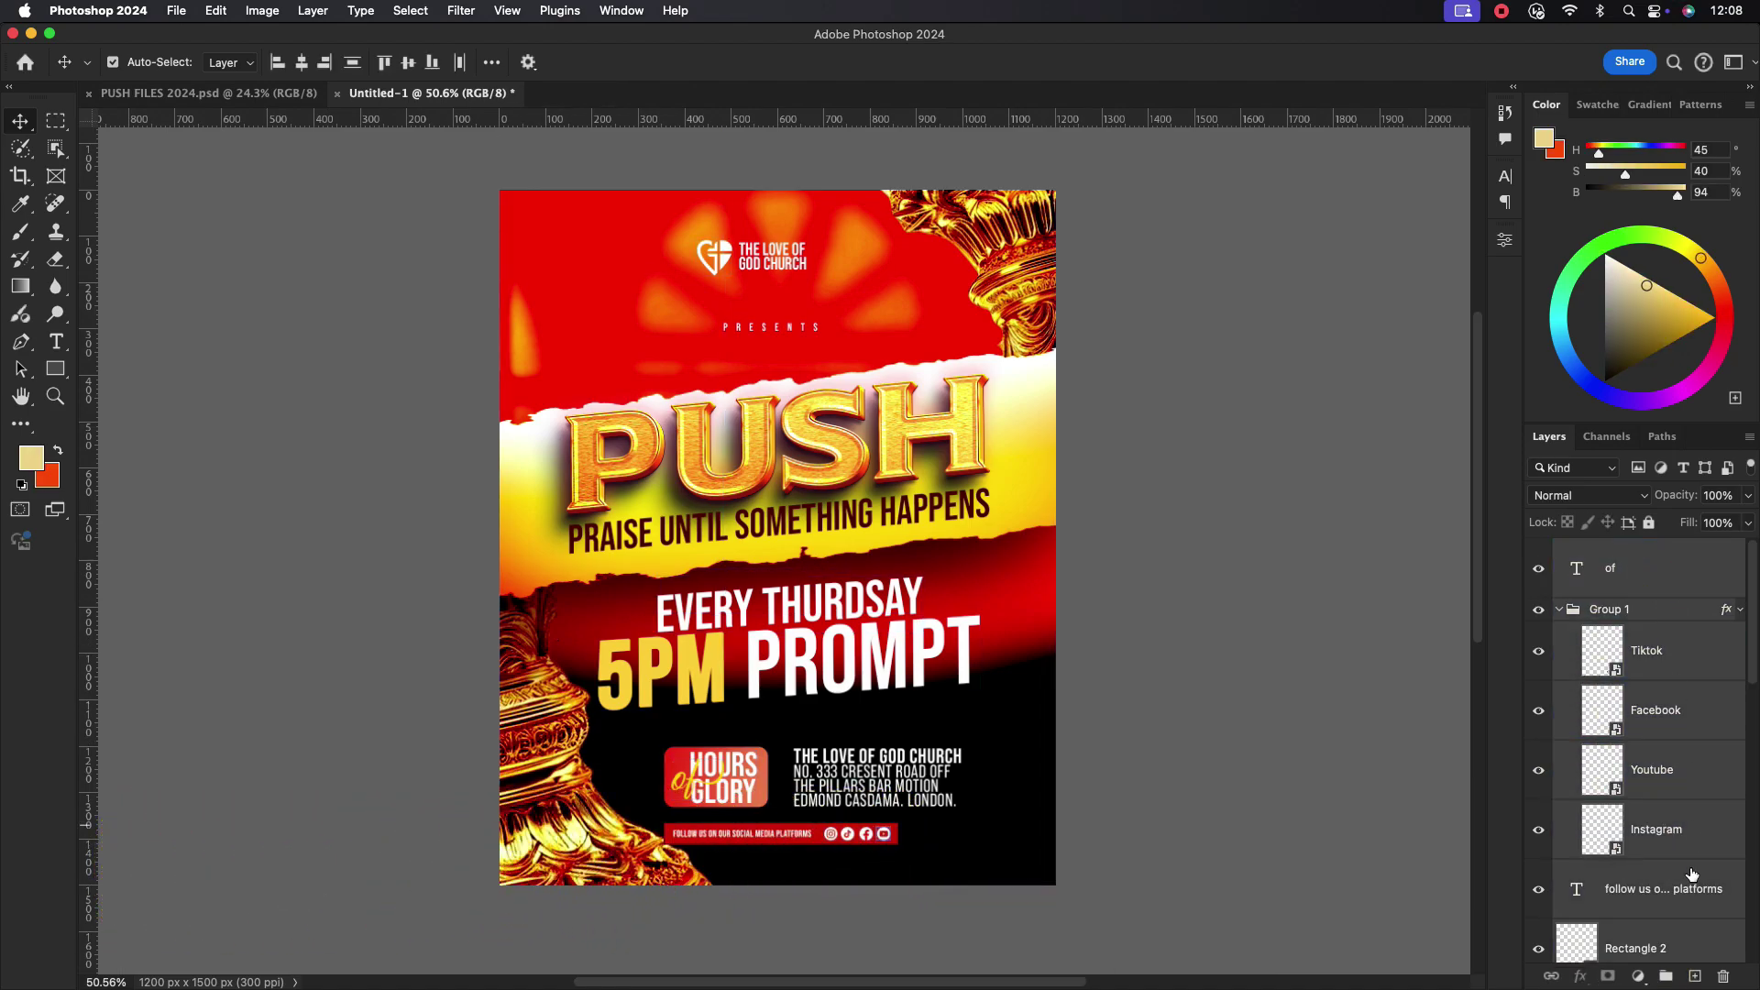
key("super+g")
left_click(1539, 573)
left_click(1539, 573)
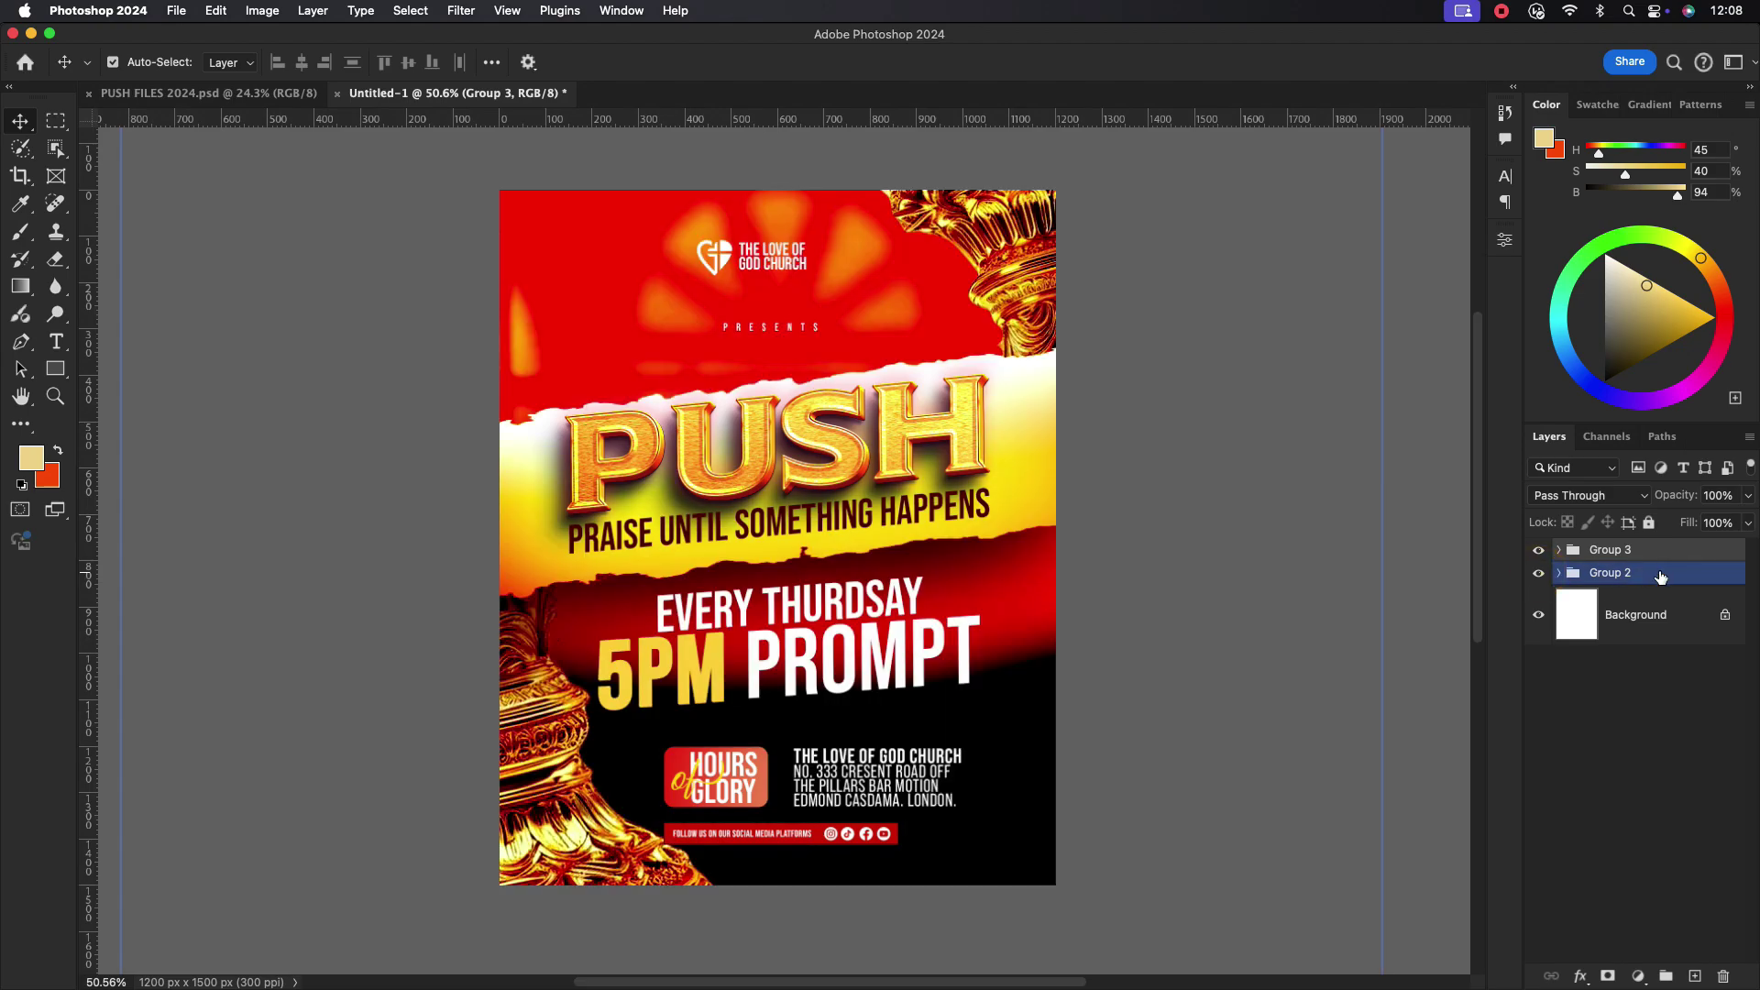
left_click(1389, 619)
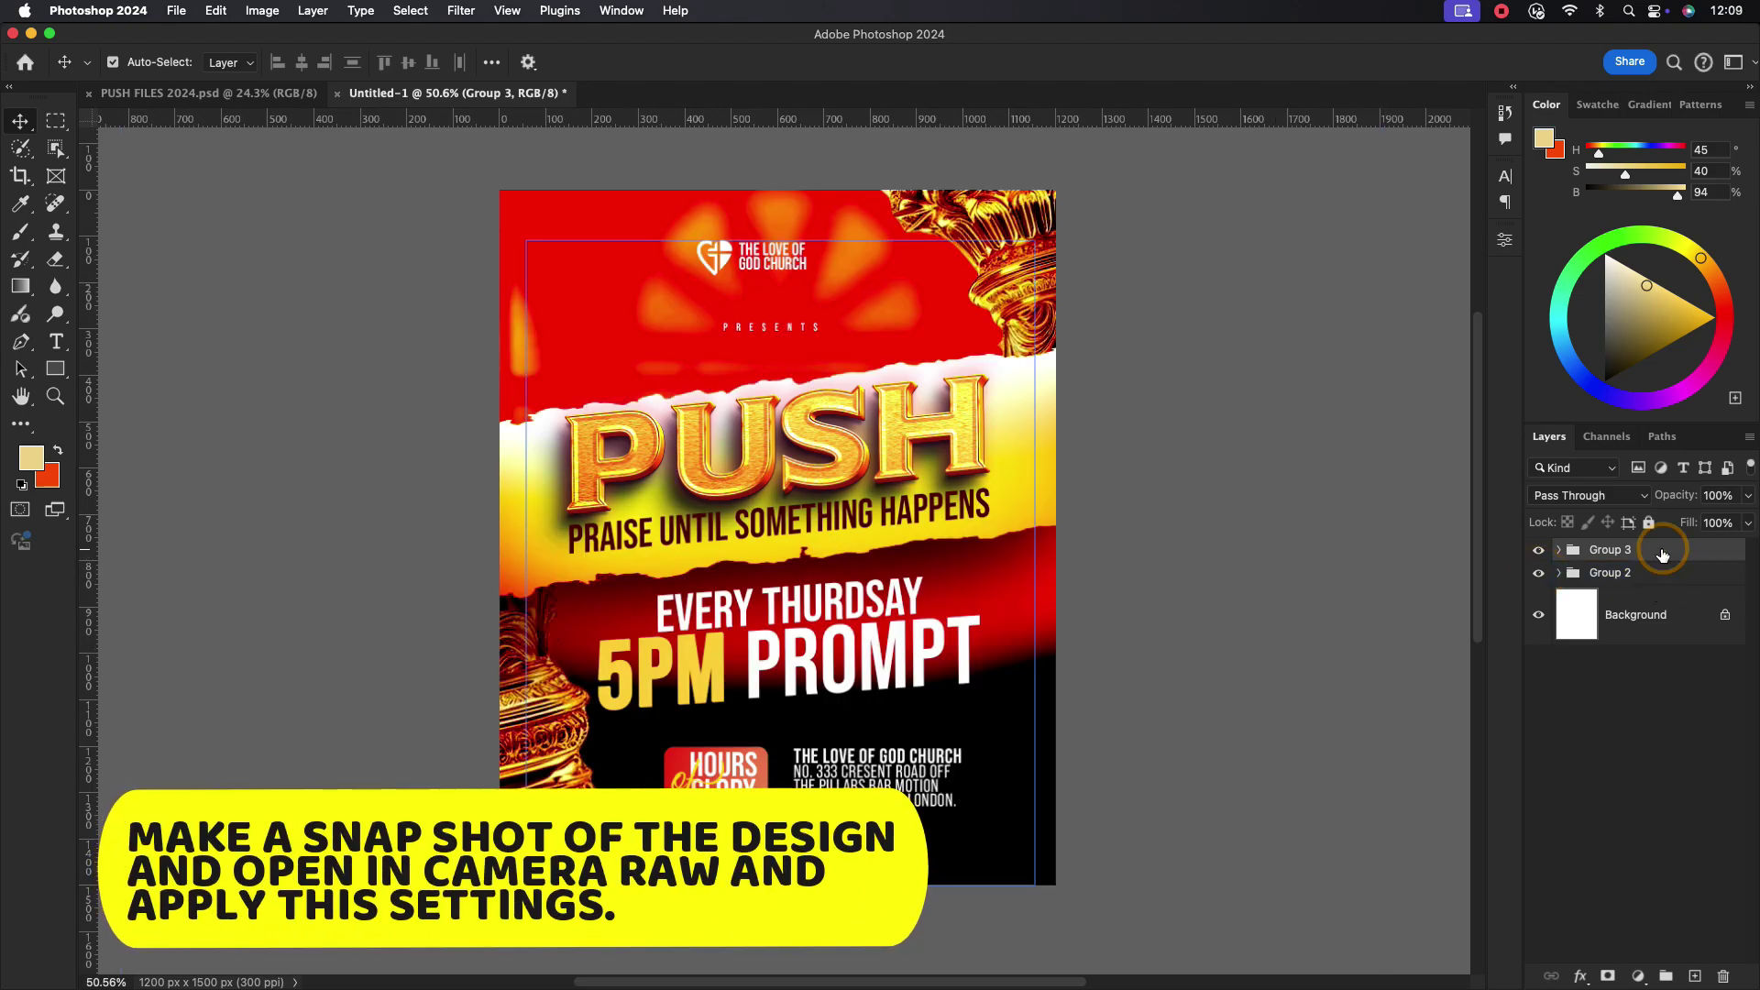
- Stamp the visible design into a new layer above the groups and open it in the Camera Raw Filter
key("super+alt+shift+e")
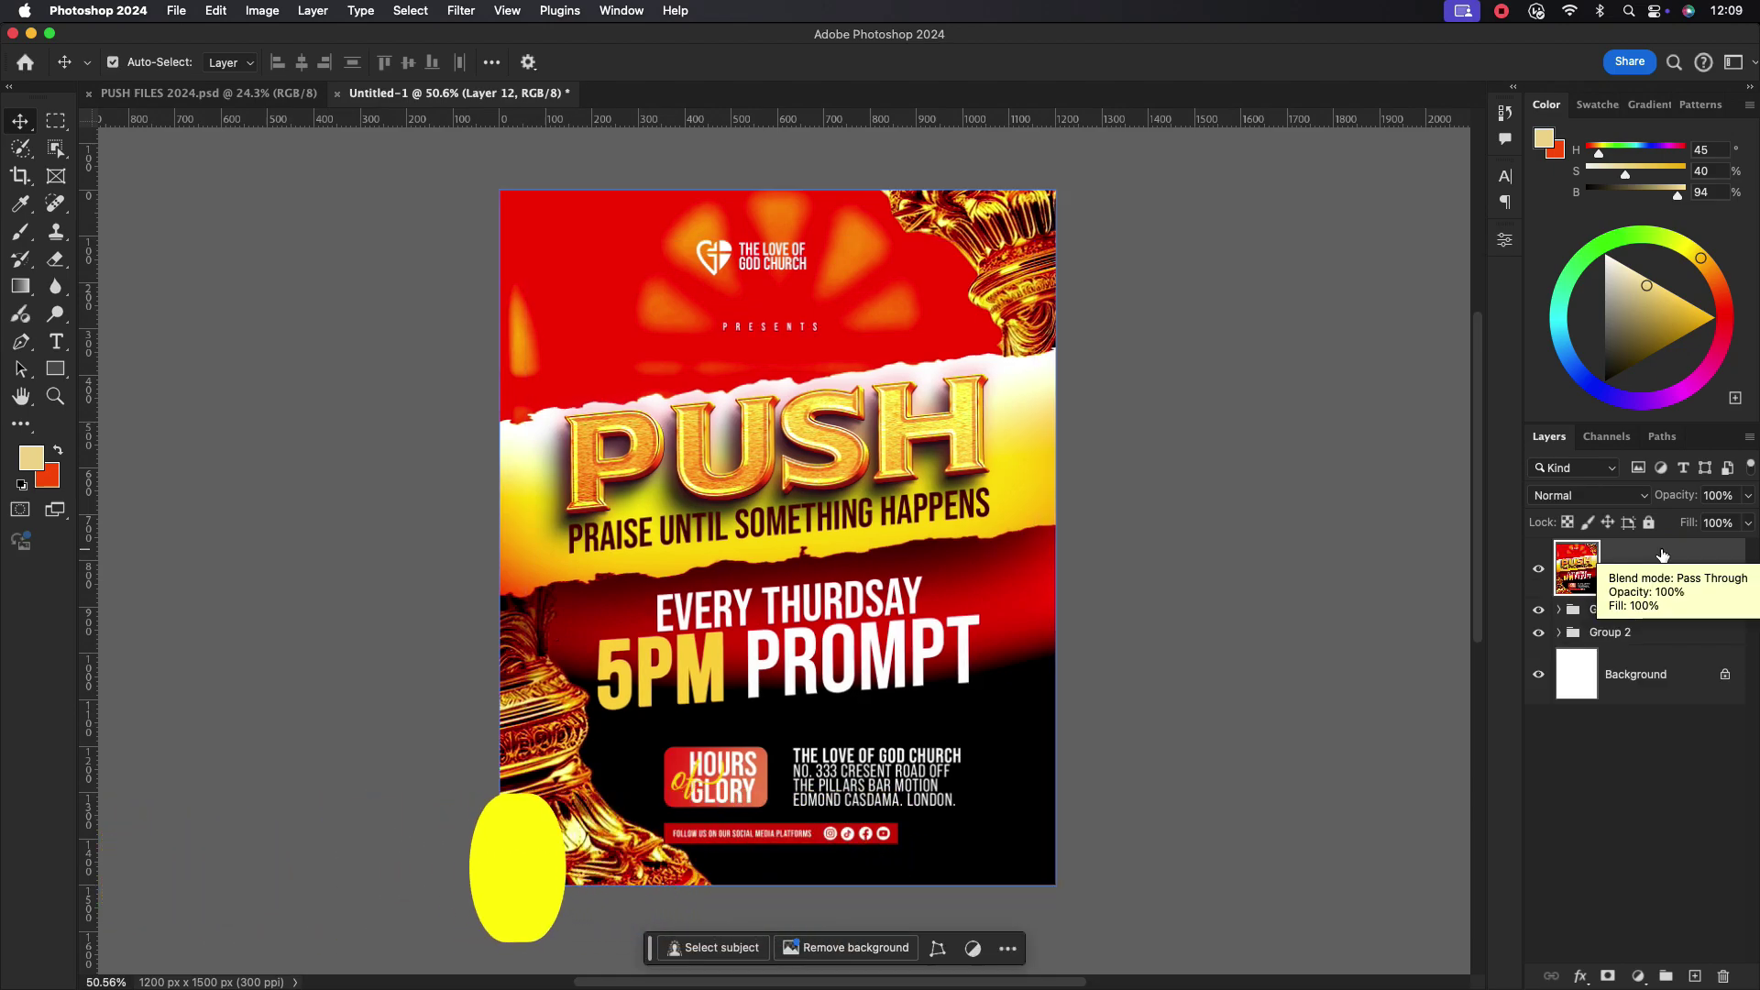
left_click(460, 11)
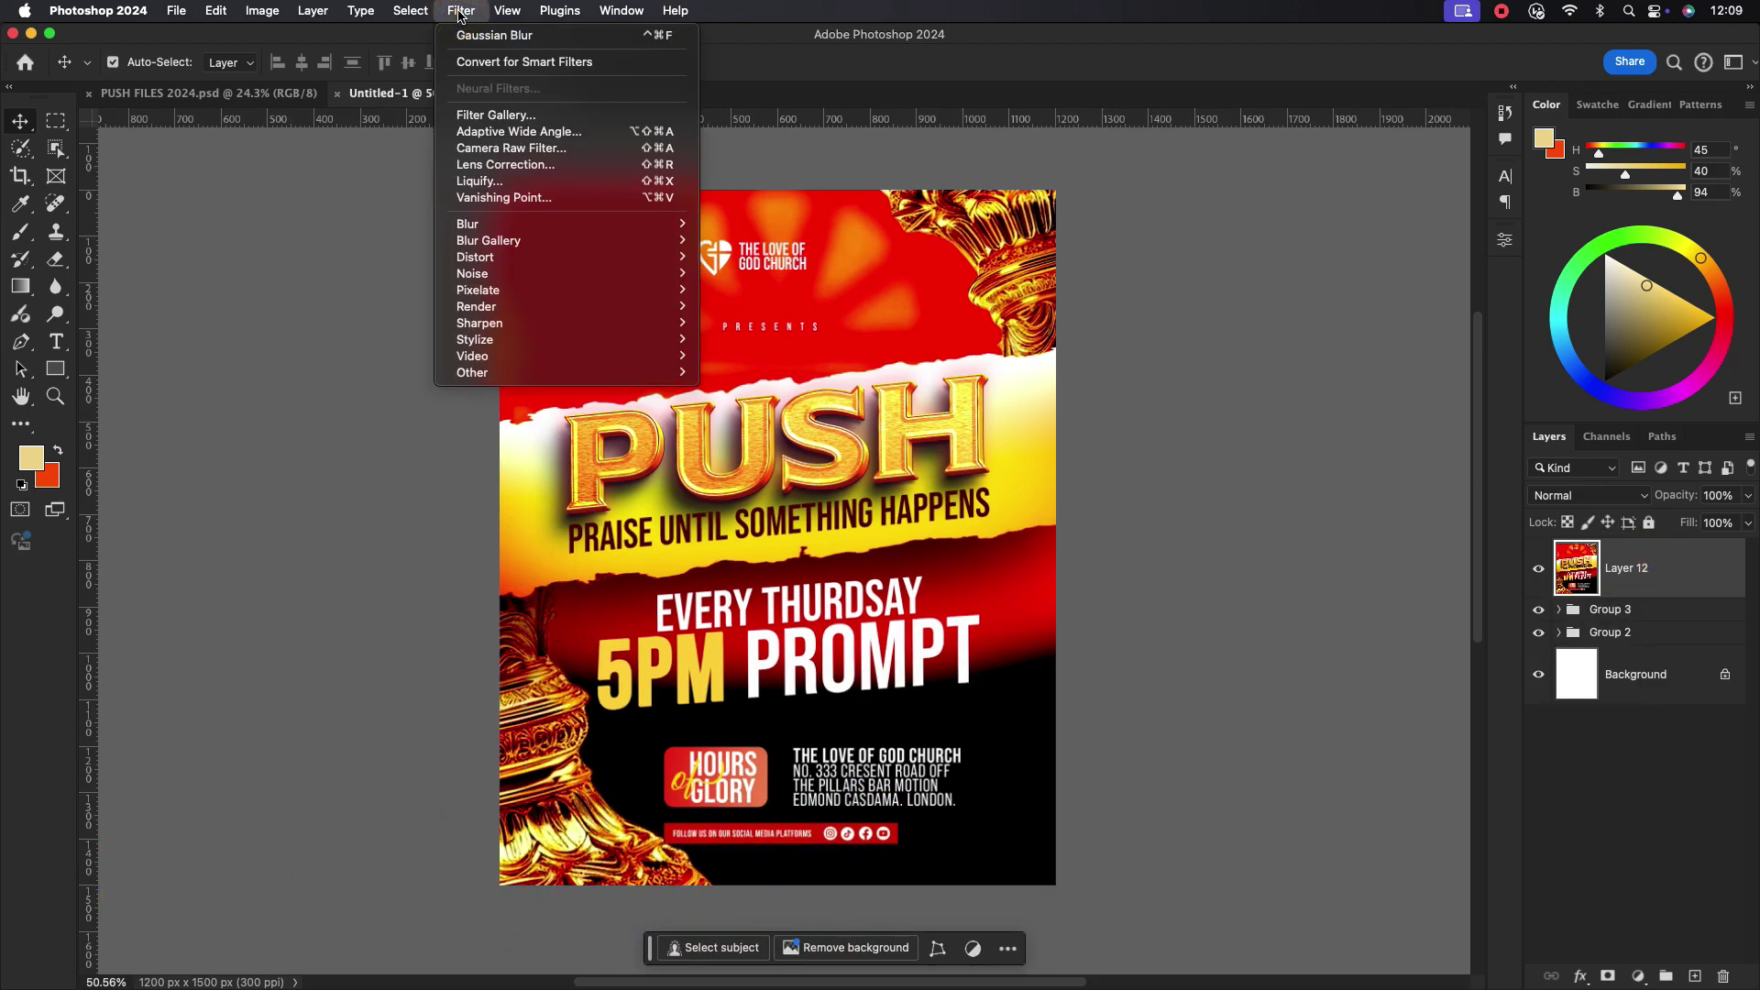
left_click(510, 148)
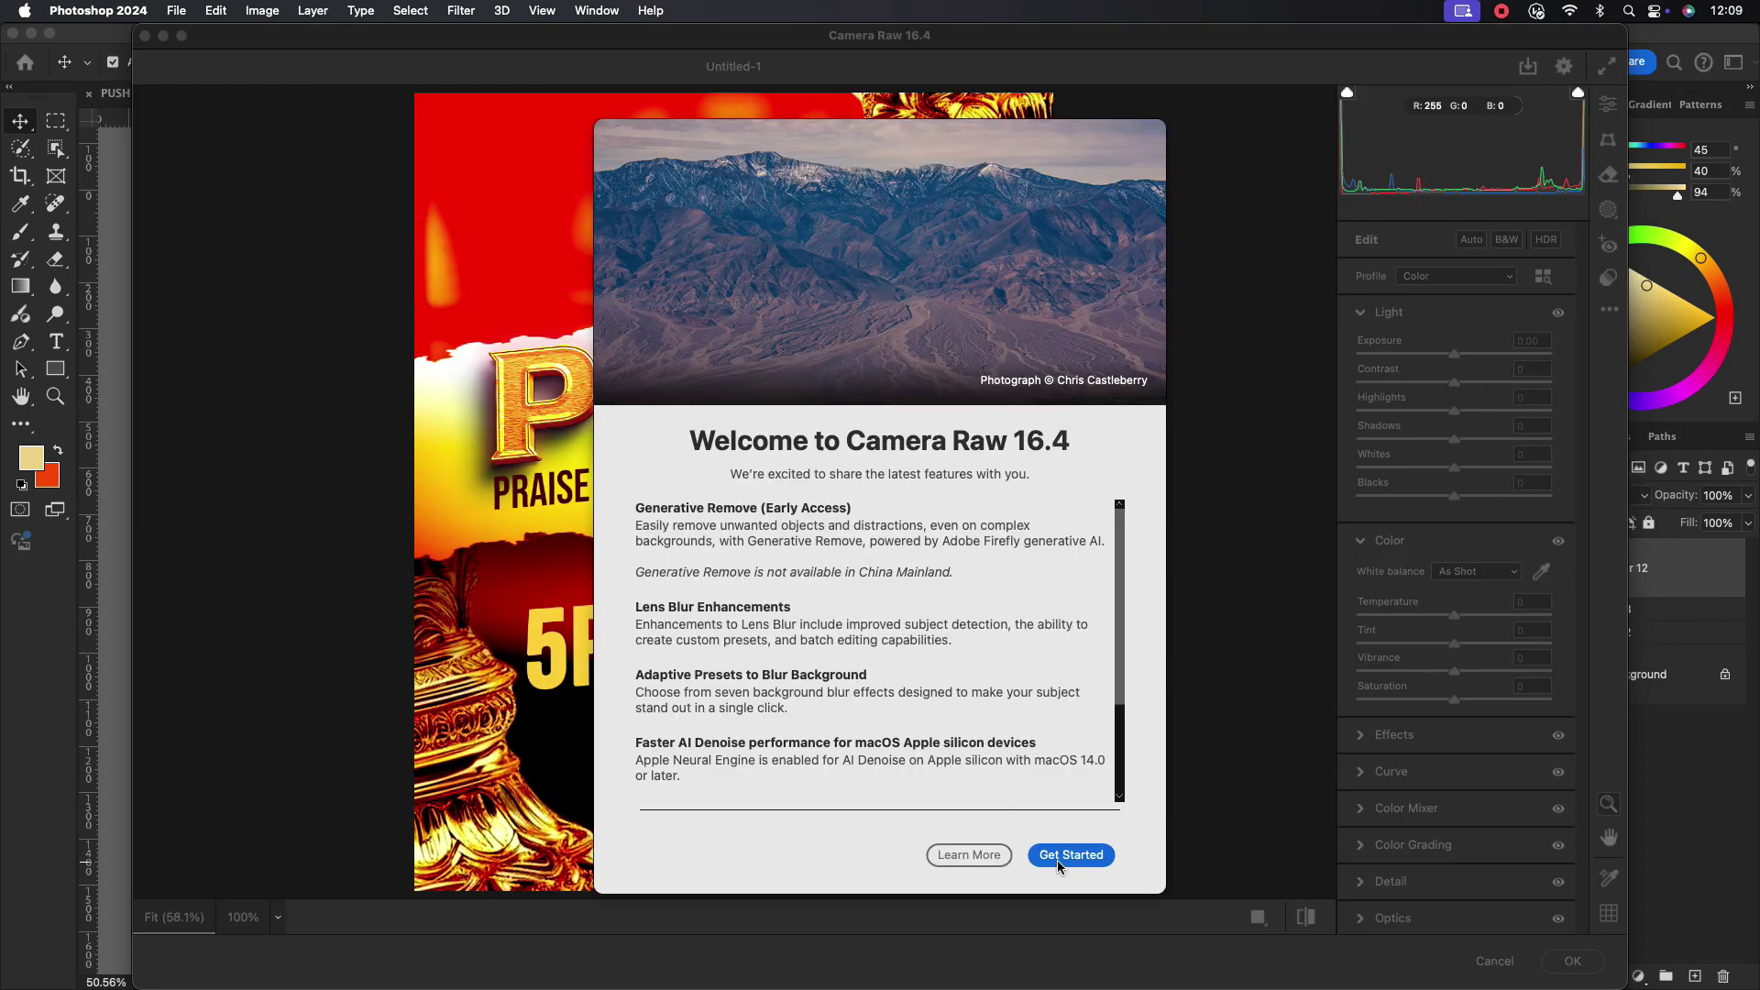
left_click(1070, 856)
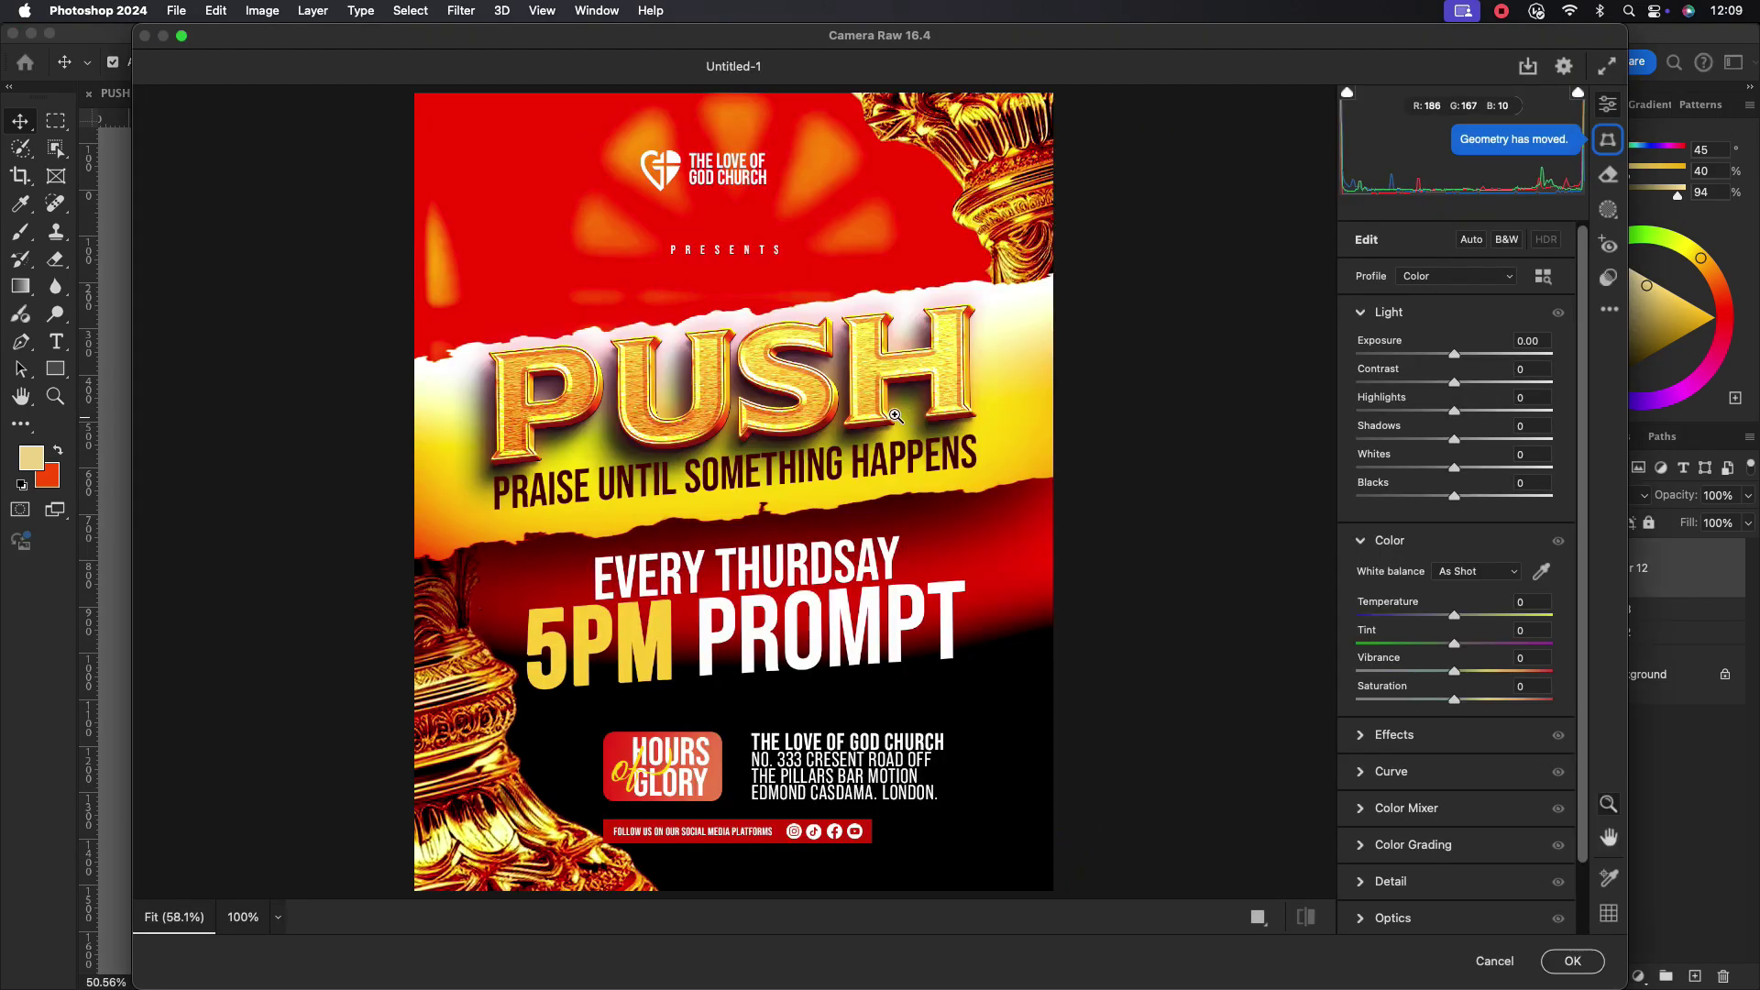
- Adjust the light settings to Contrast +43, Shadows +33 and Whites -68
left_click_drag(1453, 373, 1500, 386)
left_click_drag(1456, 440, 1387, 475)
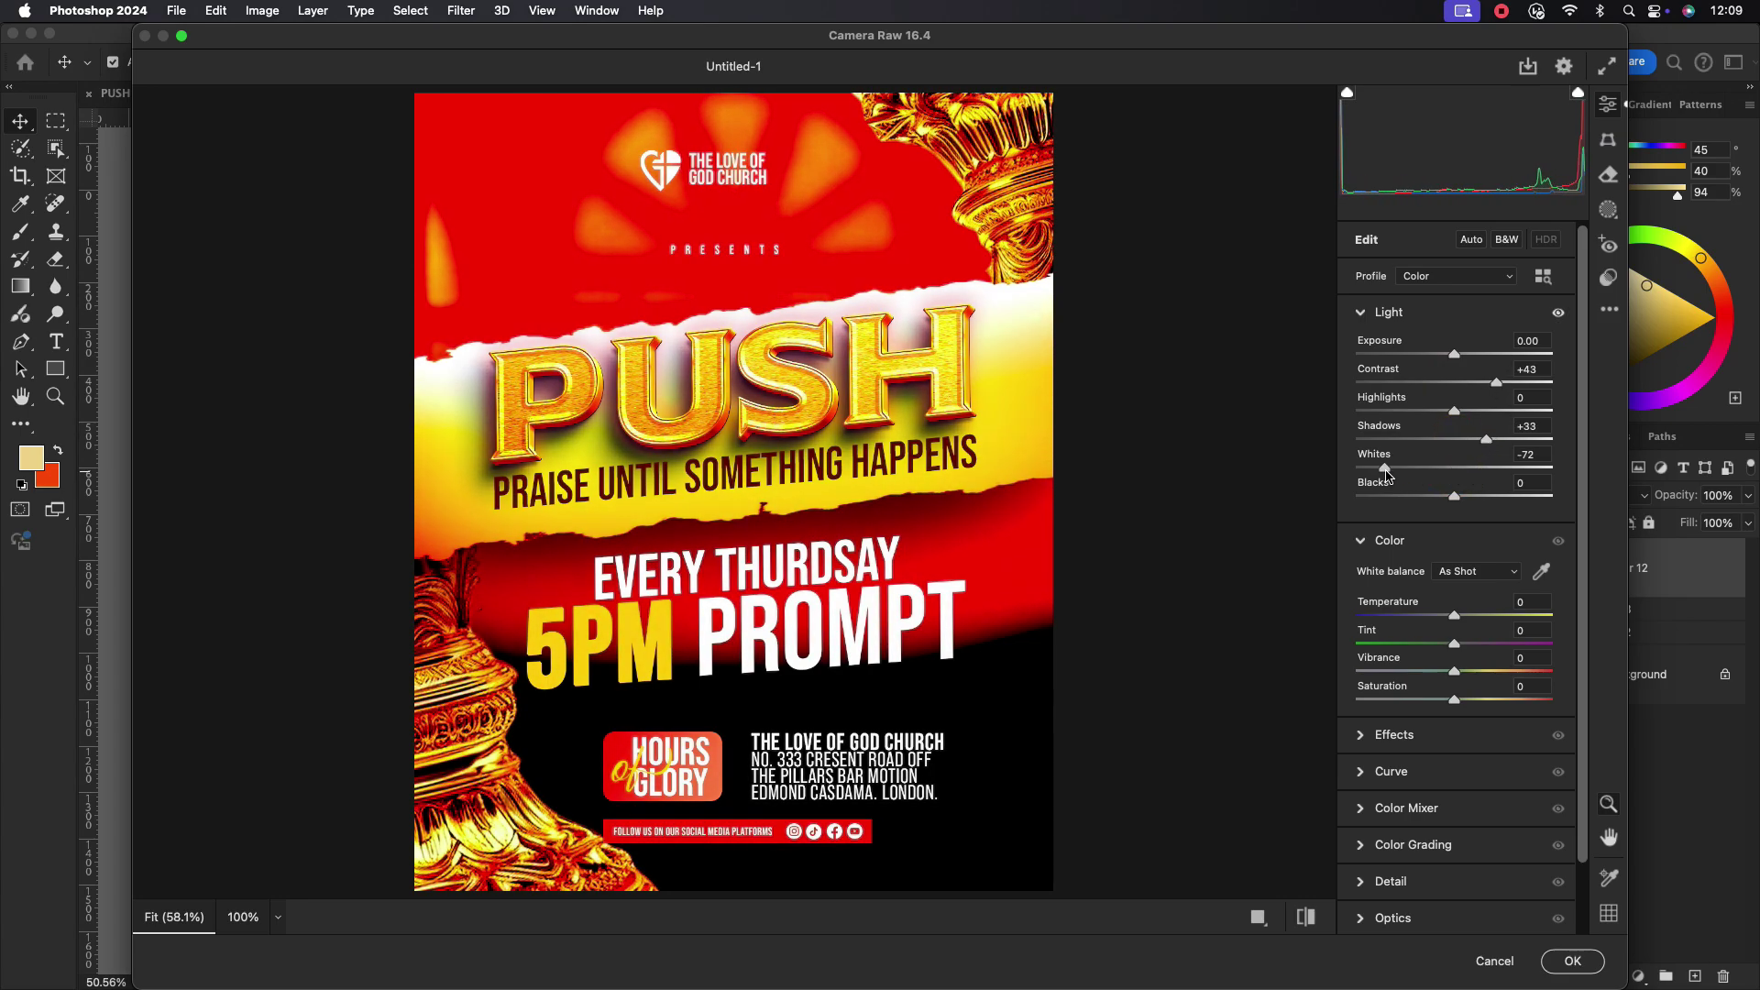
- Set the effects to Texture +42, Clarity +15 and Grain 11, and apply the Camera Raw filter
left_click(1362, 541)
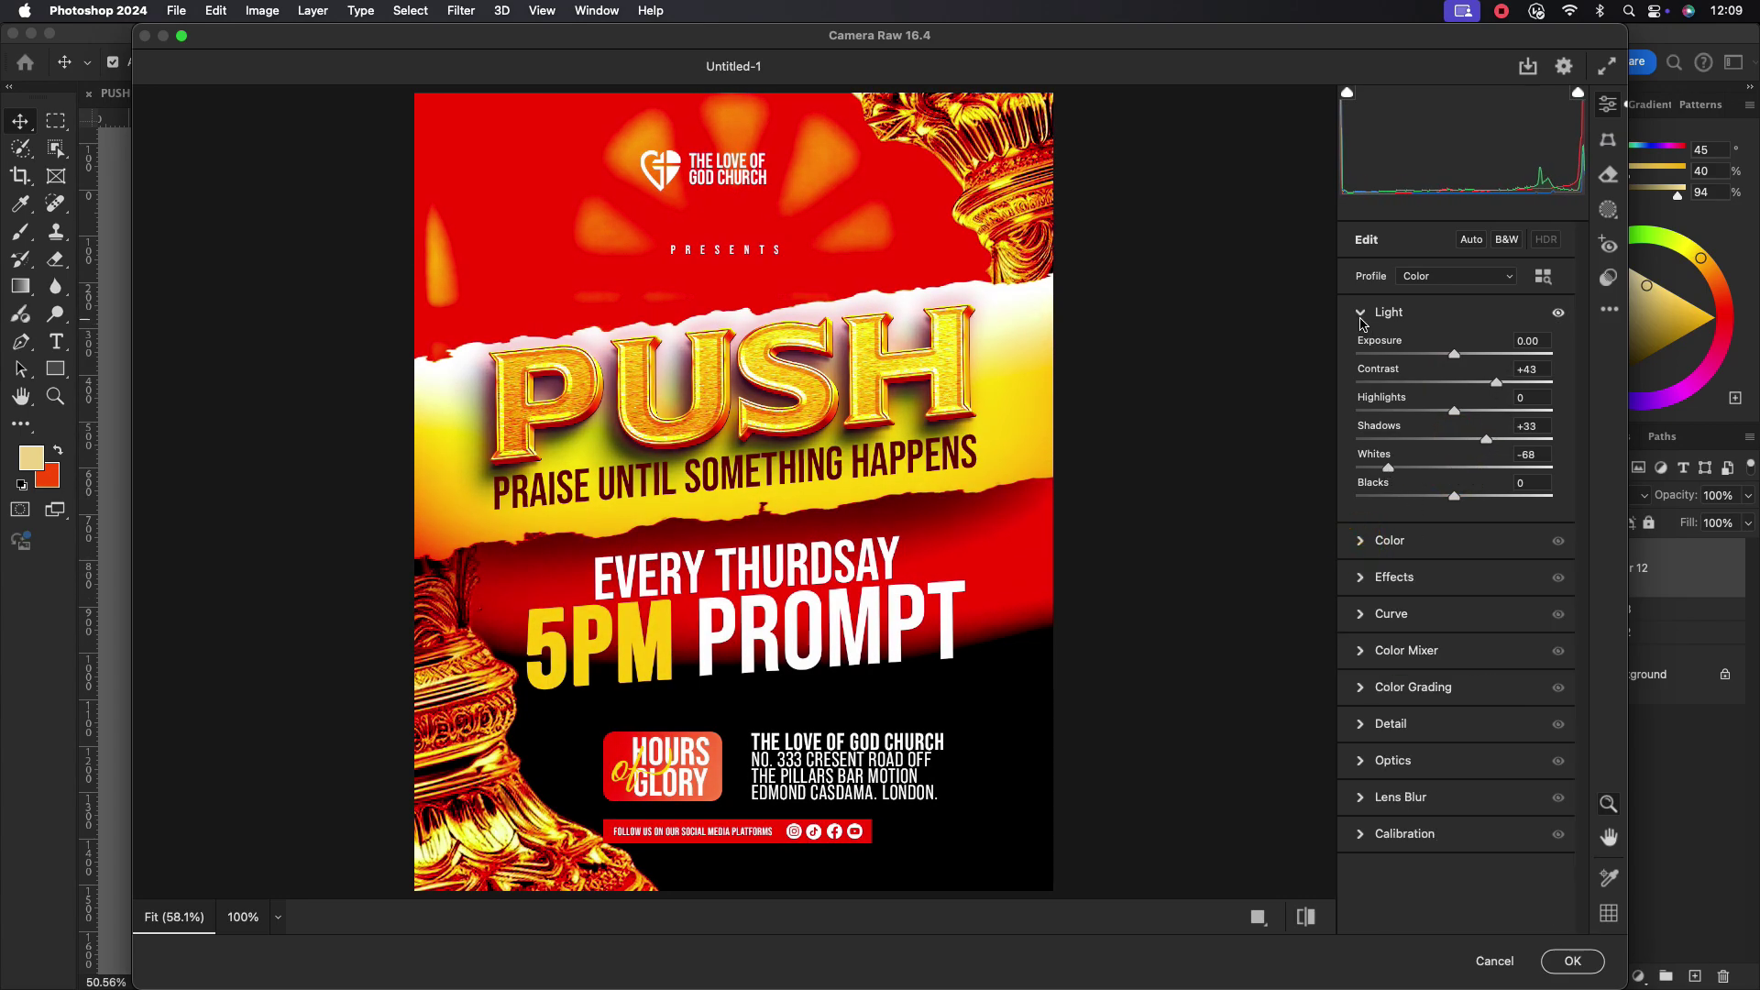
left_click(1362, 312)
left_click(1366, 386)
mouse_move(1456, 426)
left_mouse_down()
mouse_move(1497, 428)
mouse_move(1472, 456)
left_mouse_up()
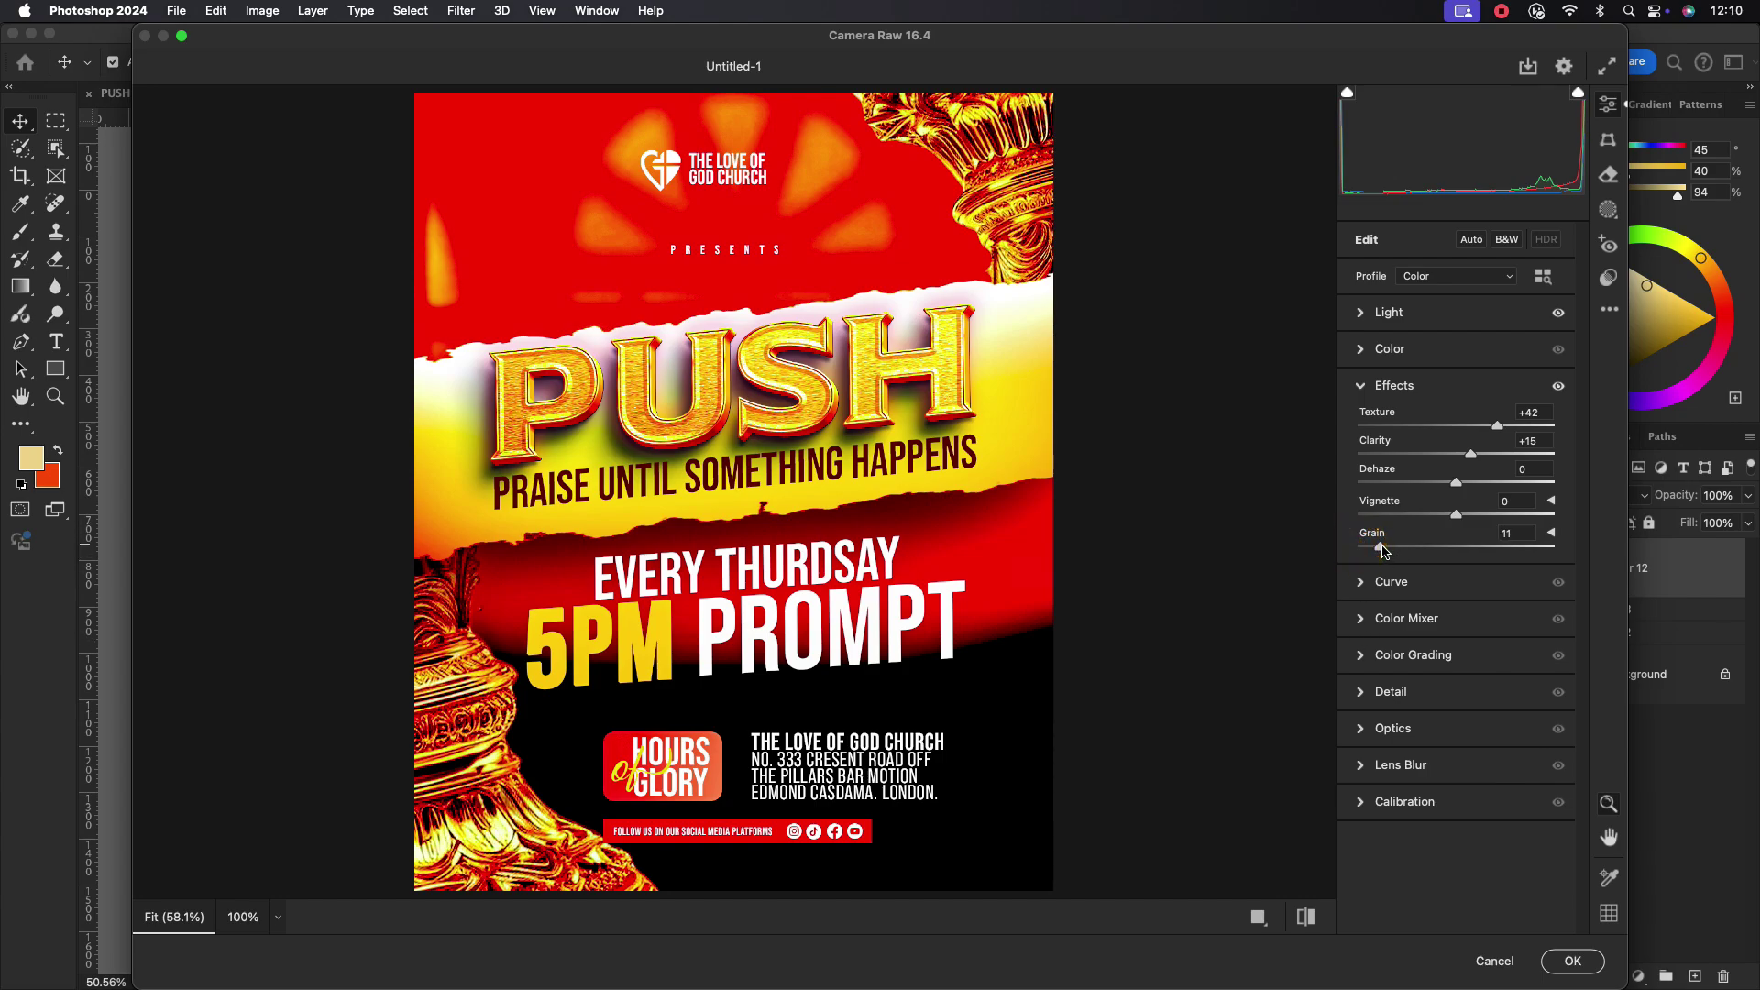
left_click(1574, 961)
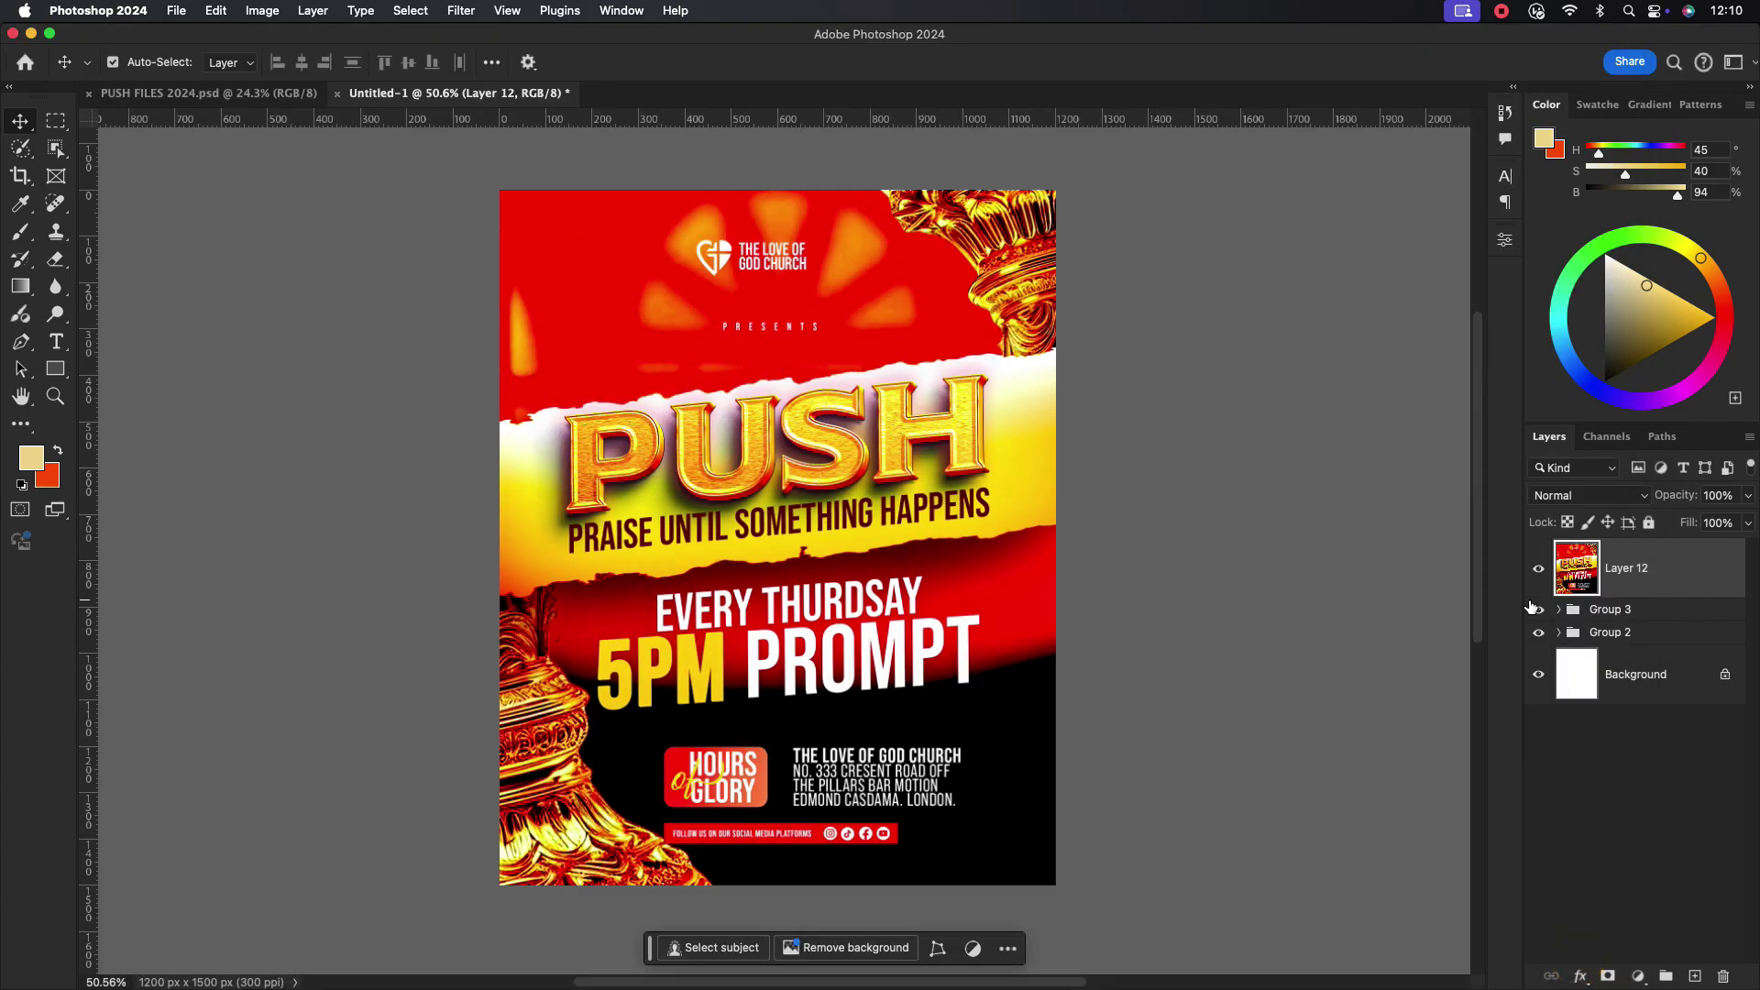
- Hide the interface panels and examine the whole finished flyer
scroll(917, 526, "up", 1)
key("Tab")
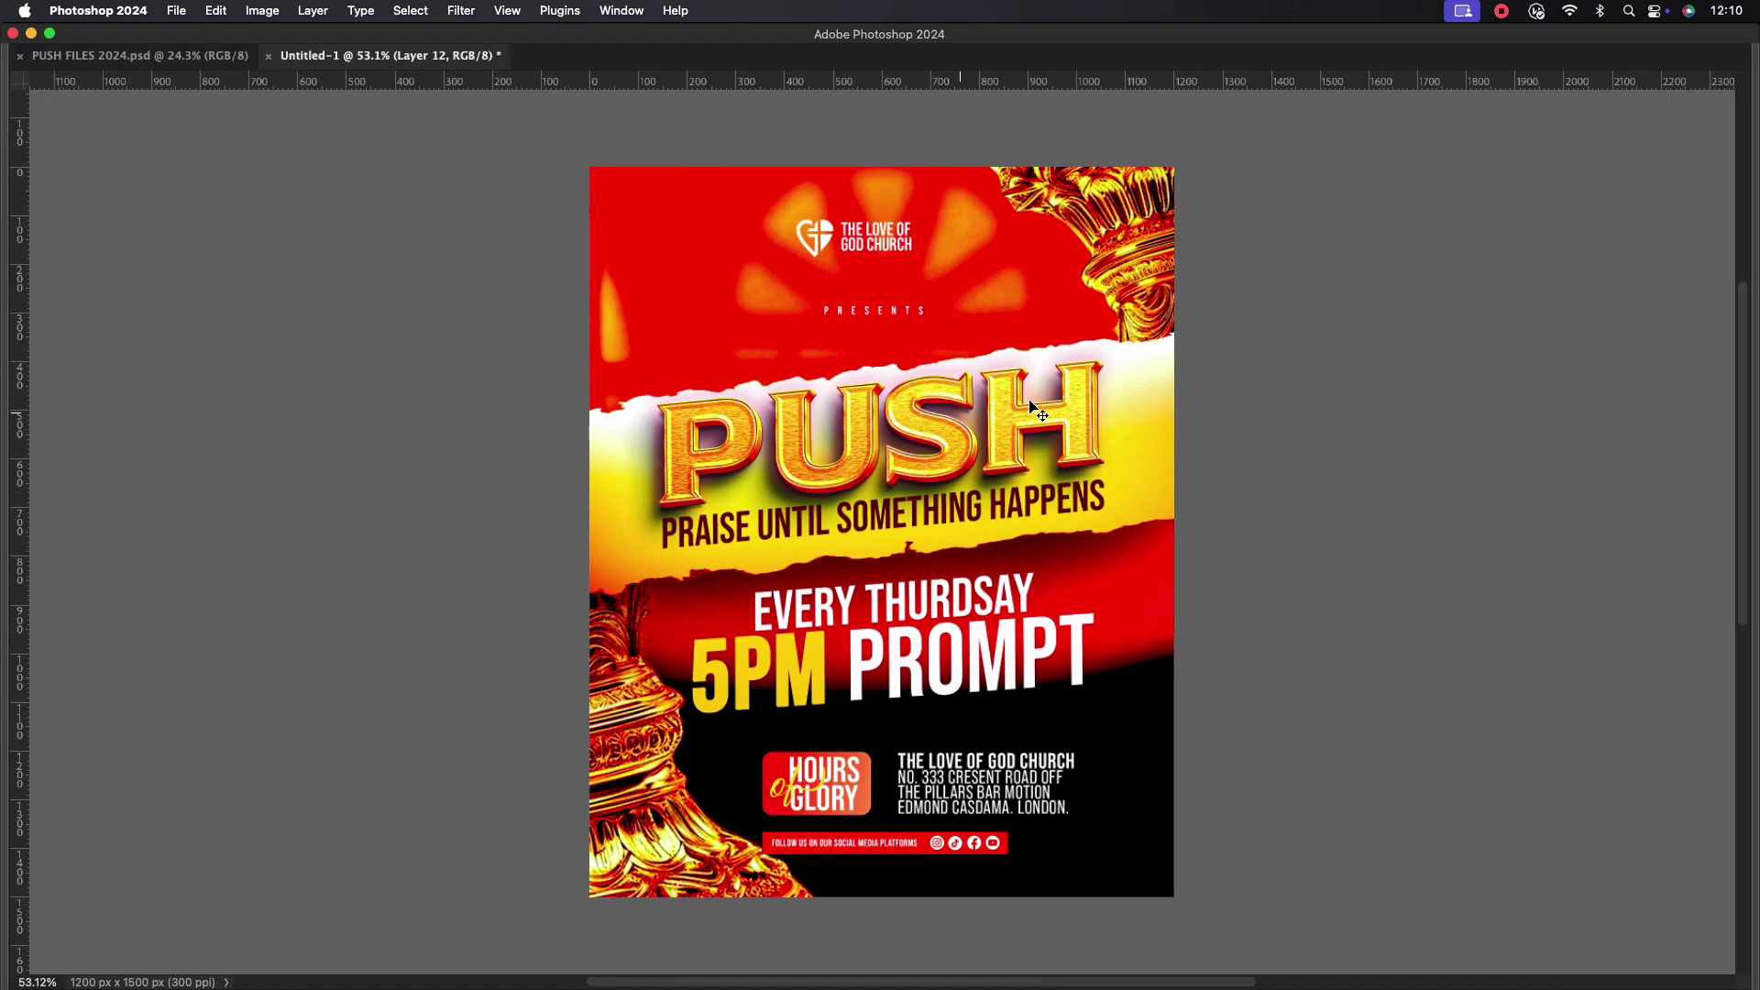
scroll(1005, 394, "up", 1)
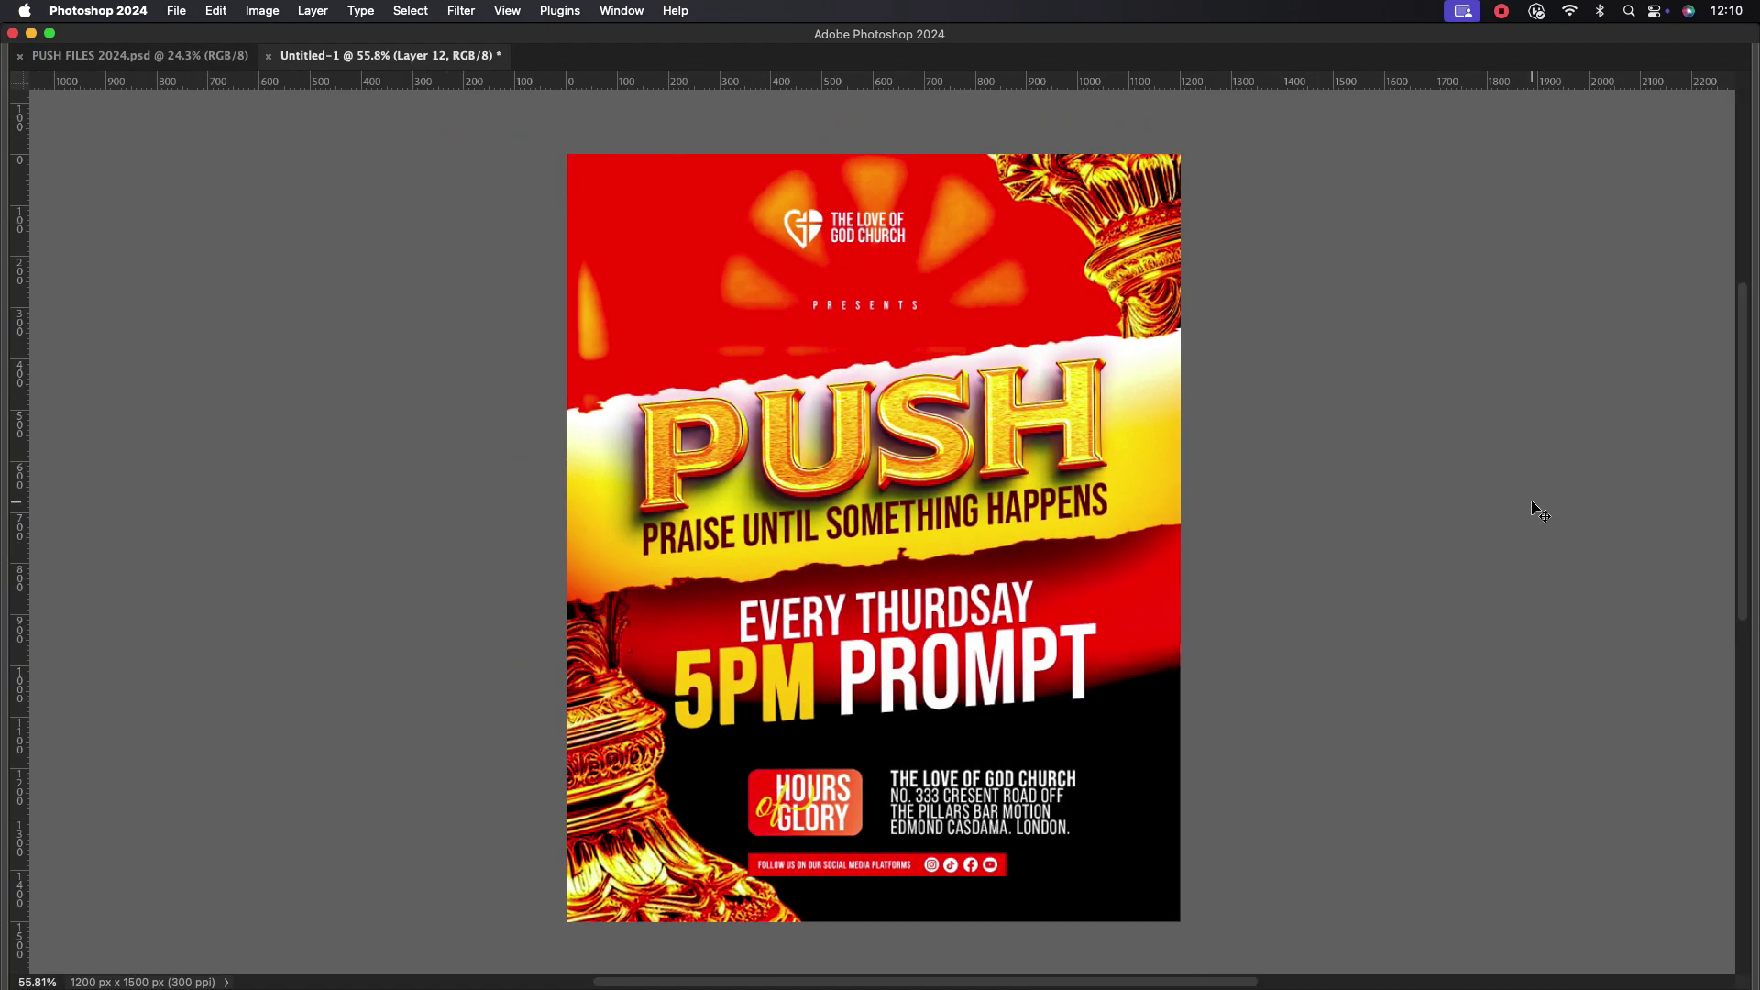